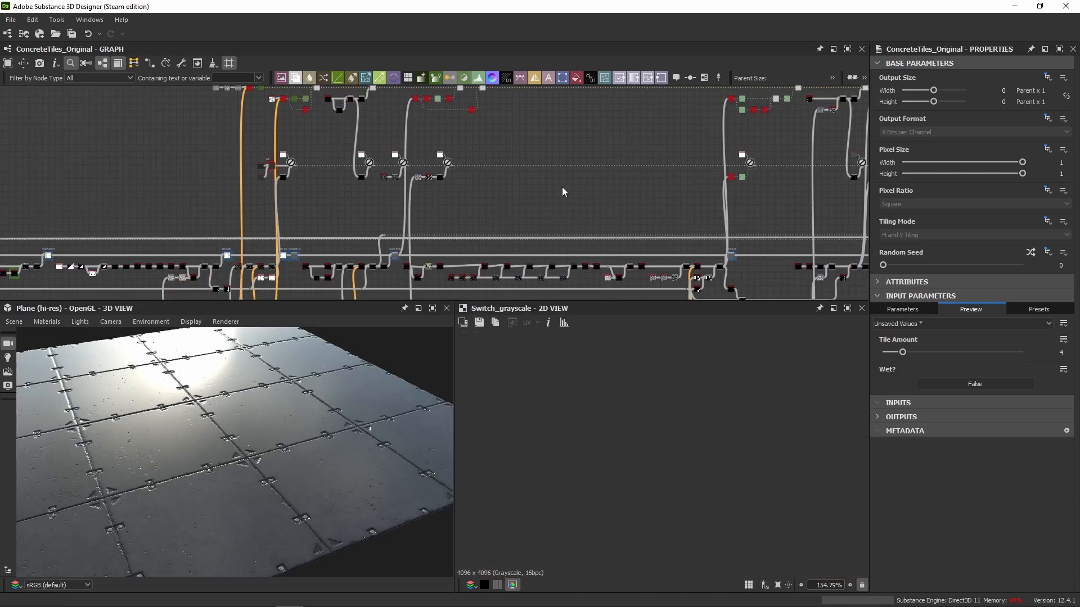
Examine the graph from its end back to the first Wet? frame, whose Switch Grayscale node is fed by two Uniform Color nodes.
scroll(313, 210, down, 8)
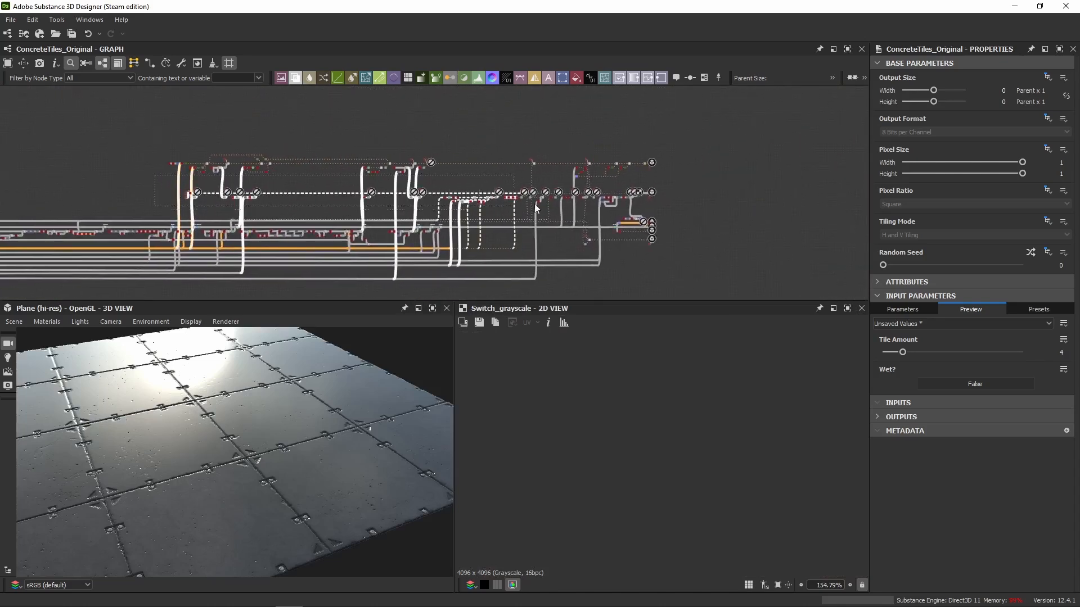
scroll(673, 215, up, 3)
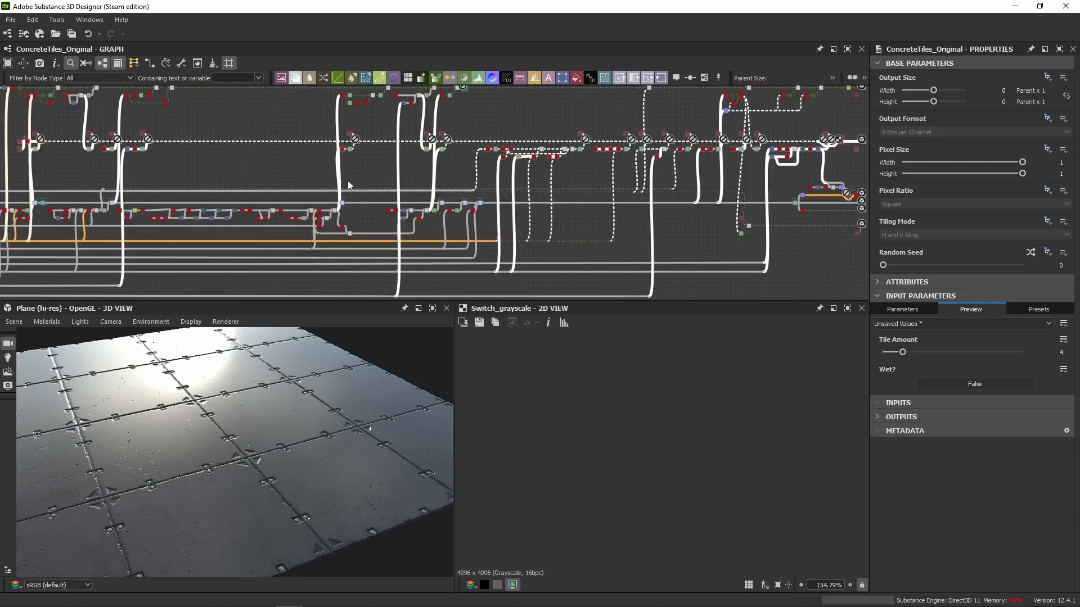
click(347, 183)
scroll(544, 136, up, 5)
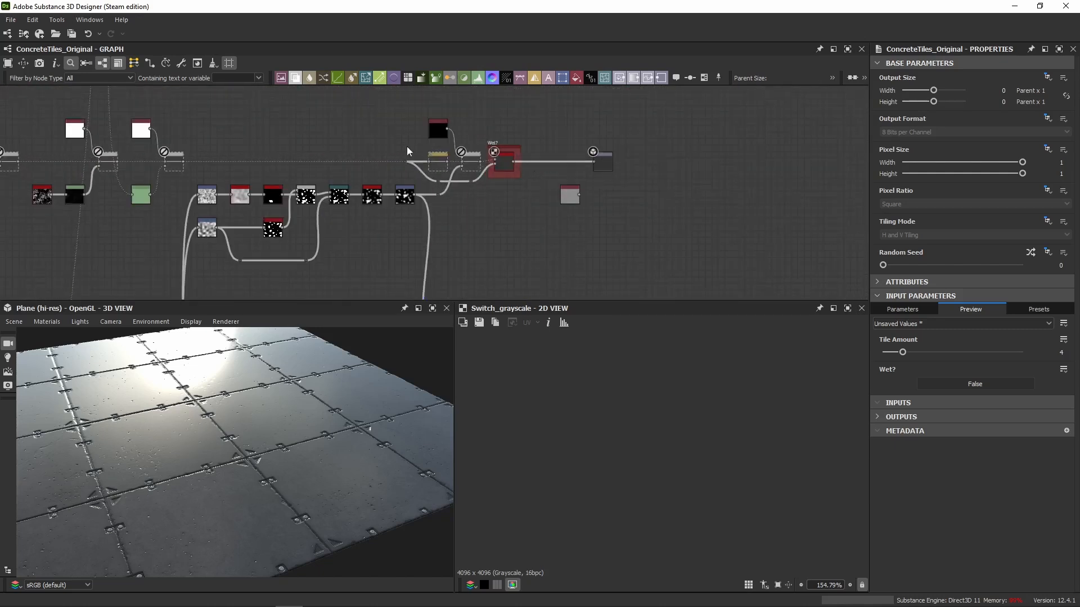
middle_drag(371, 142, 1069, 159)
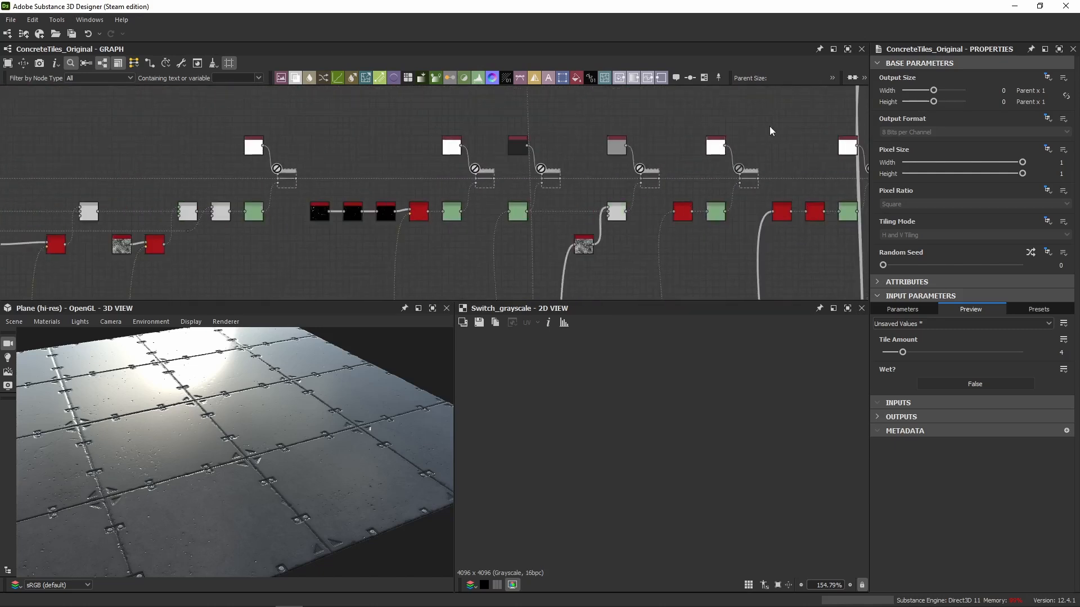
middle_drag(45, 154, 1003, 150)
middle_drag(453, 150, 811, 151)
scroll(339, 159, up, 6)
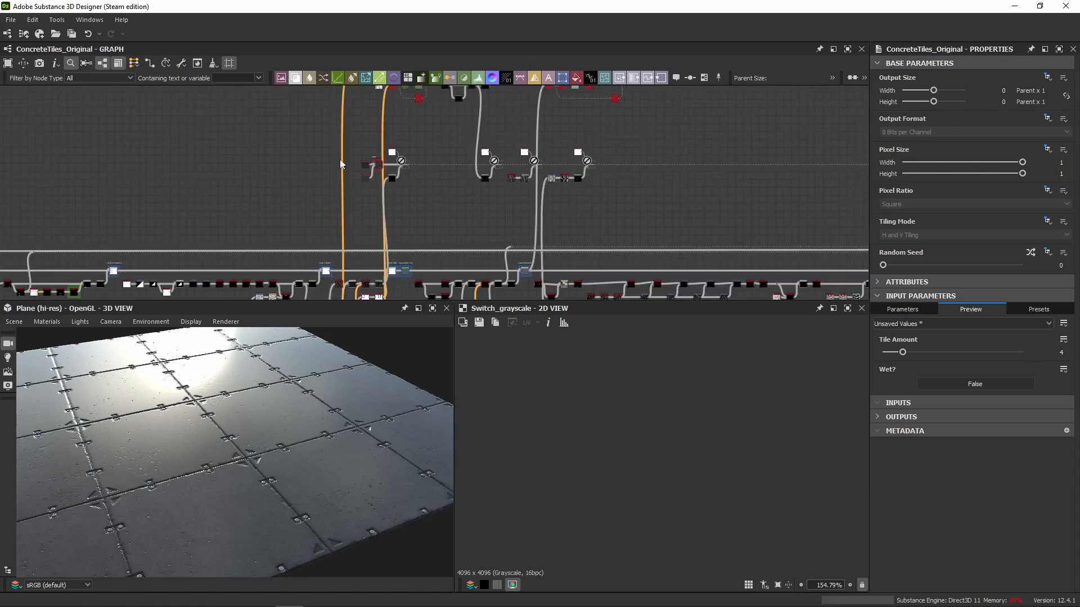
middle_drag(343, 145, 316, 122)
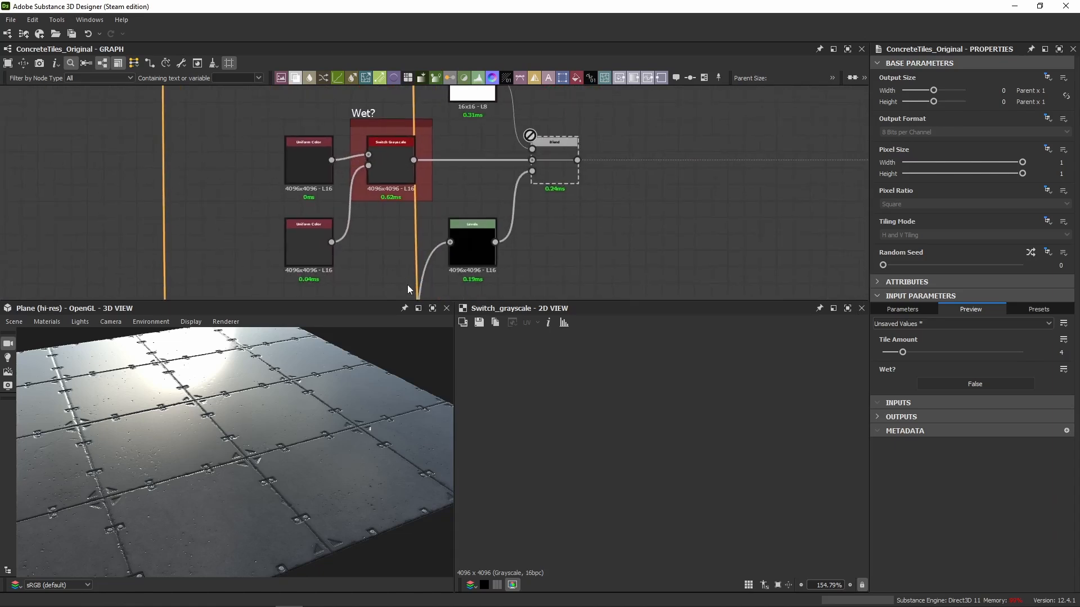
drag(390, 308, 389, 350)
middle_drag(377, 298, 353, 318)
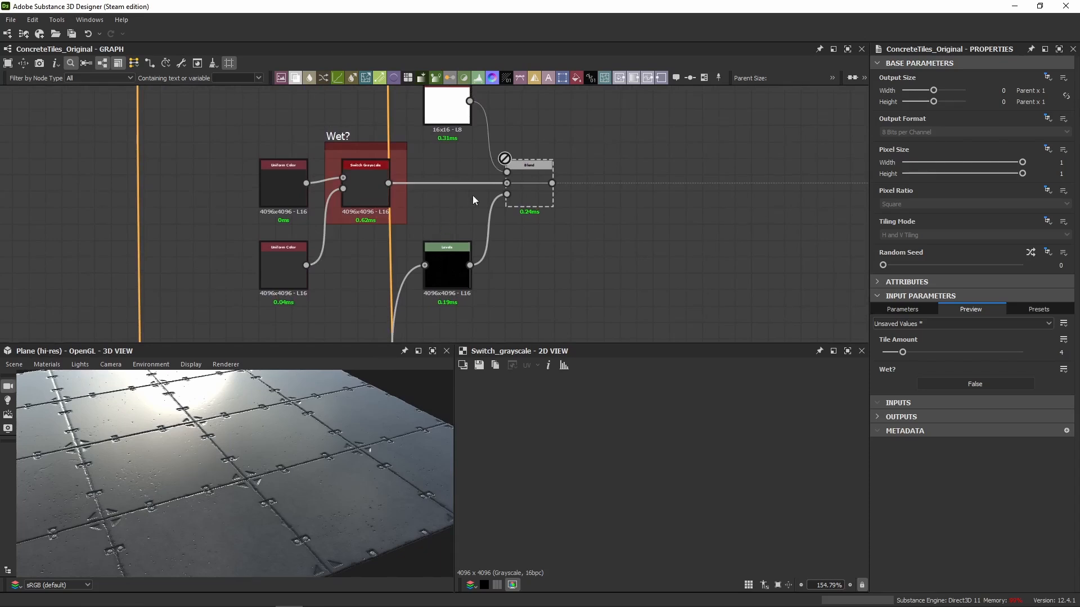
Add a Switch Grayscale node in the empty space beside the Levels and Blend nodes.
right_click(591, 258)
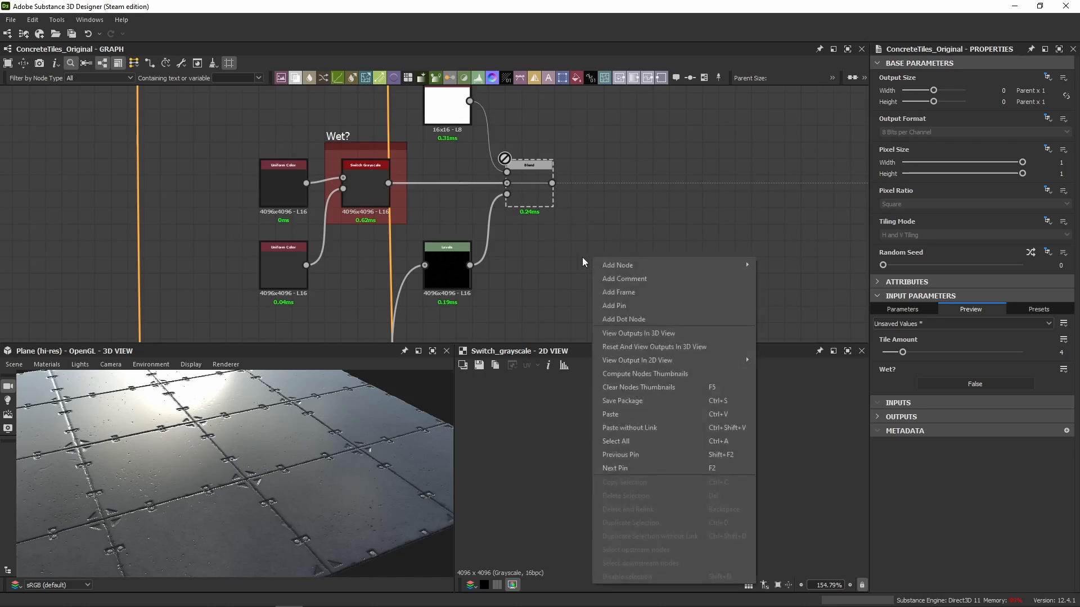
click(583, 261)
key(space)
text(switch)
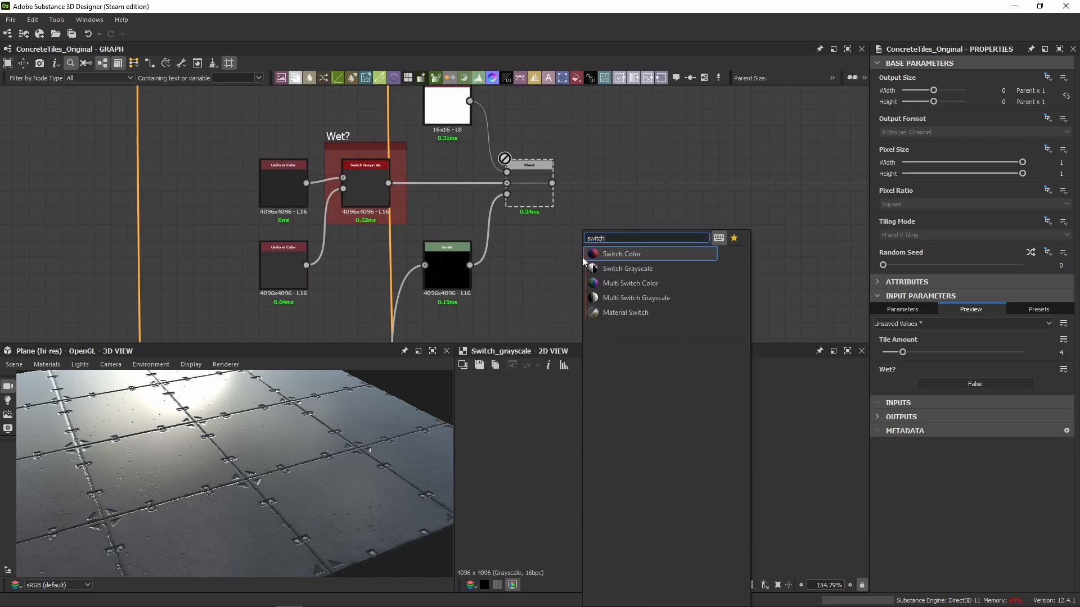
click(623, 270)
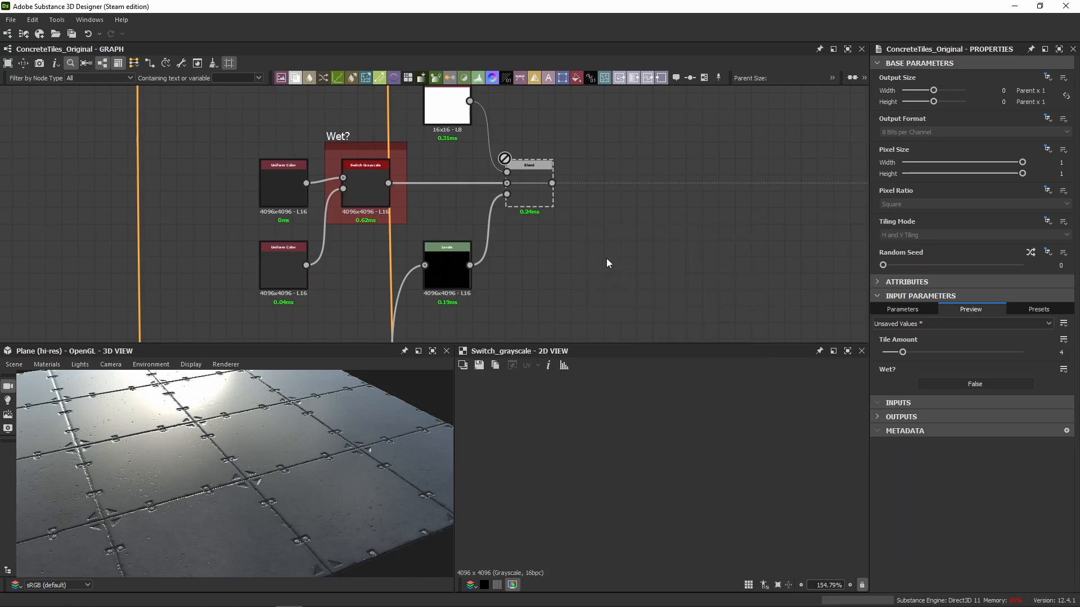
drag(595, 254, 620, 266)
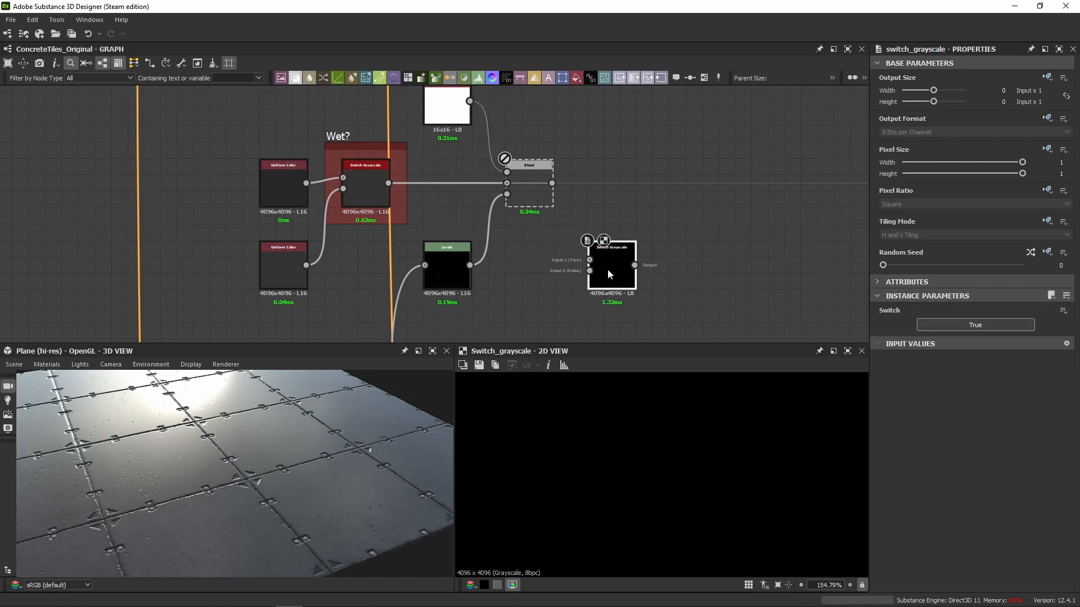
Expose the new node's Switch parameter as a graph input with identifier wet_1, label WetTutorial? and default False.
click(1063, 311)
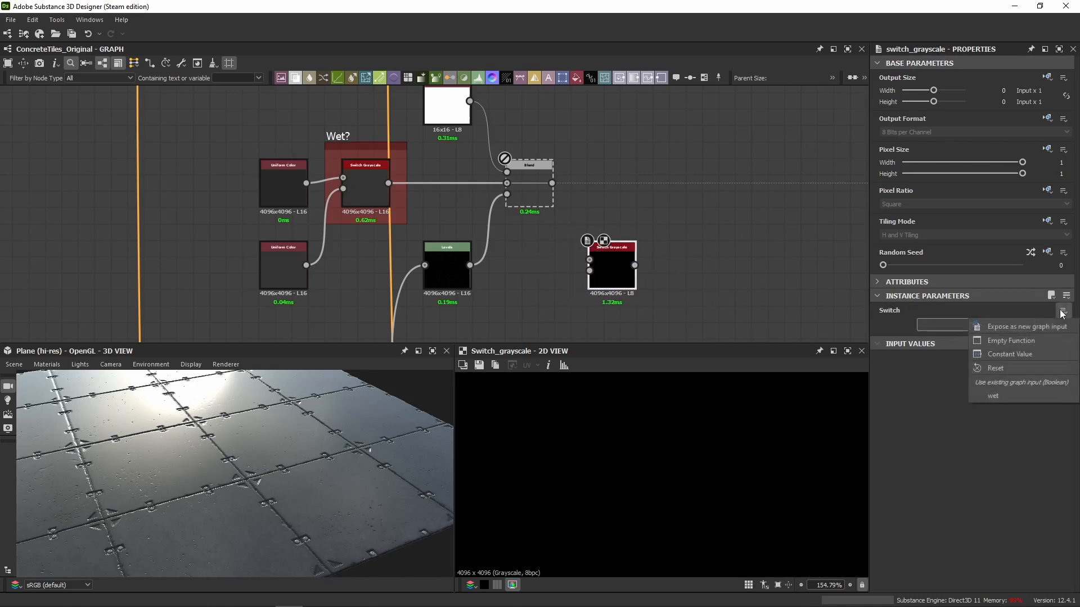
click(997, 327)
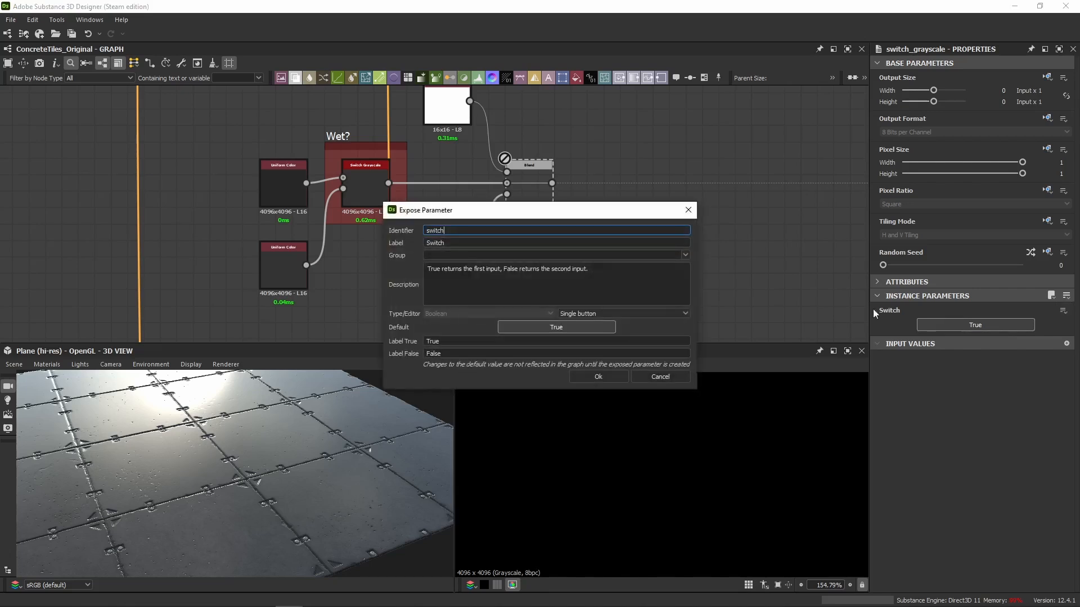
text(wet)
key(Tab)
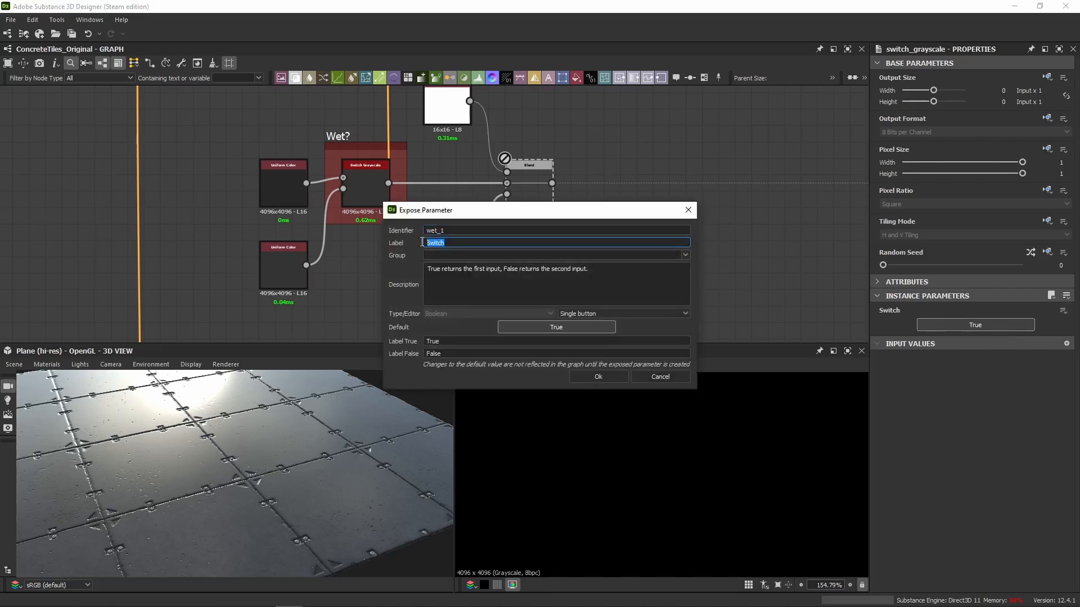
text(wet)
key(BackSpace)
text(WetTutorial?)
click(519, 330)
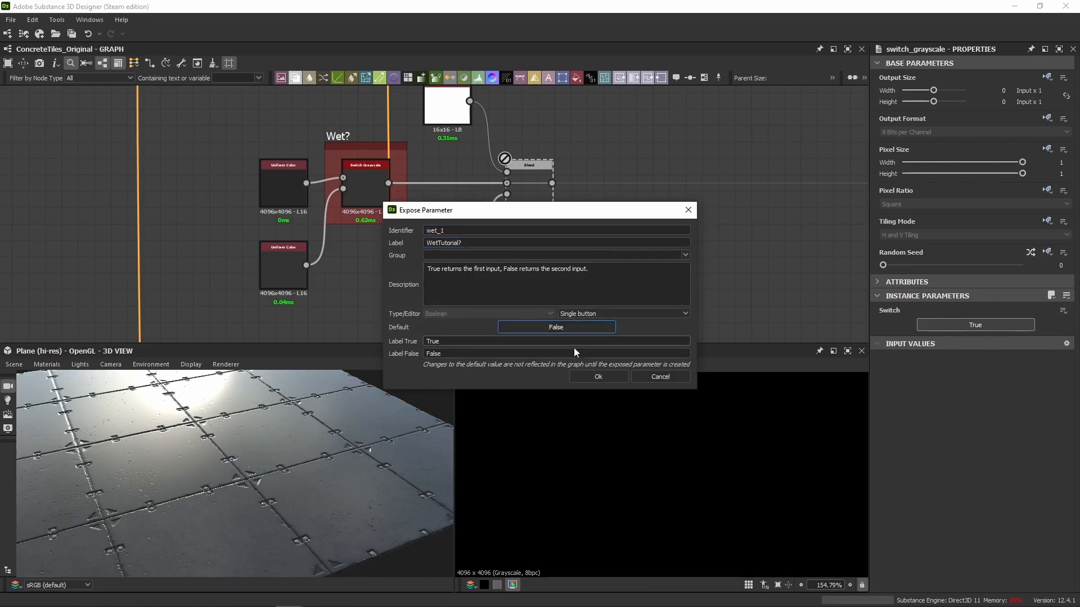
click(598, 376)
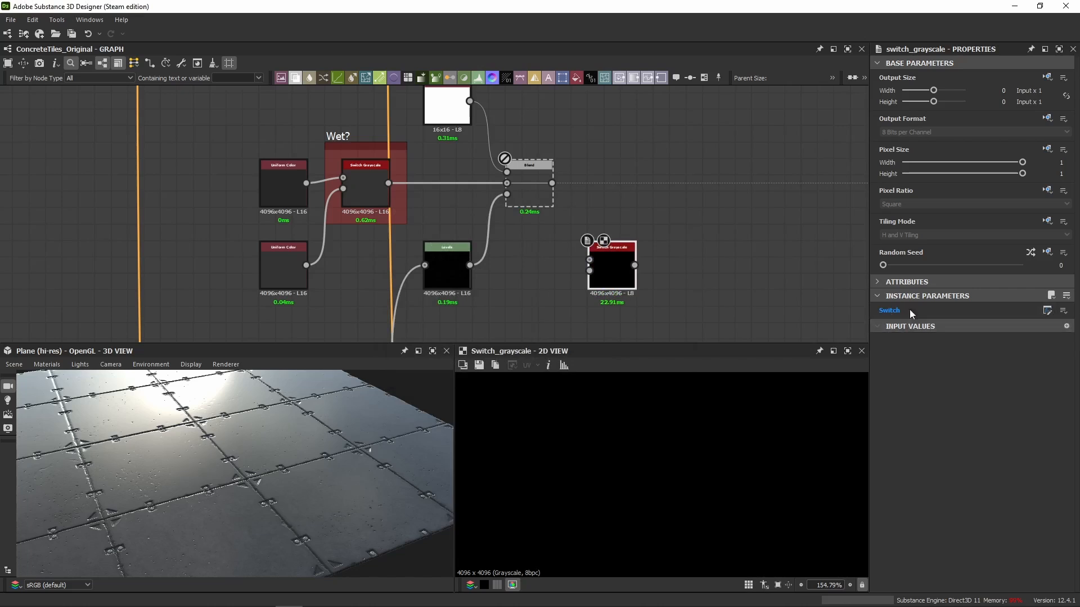
click(716, 263)
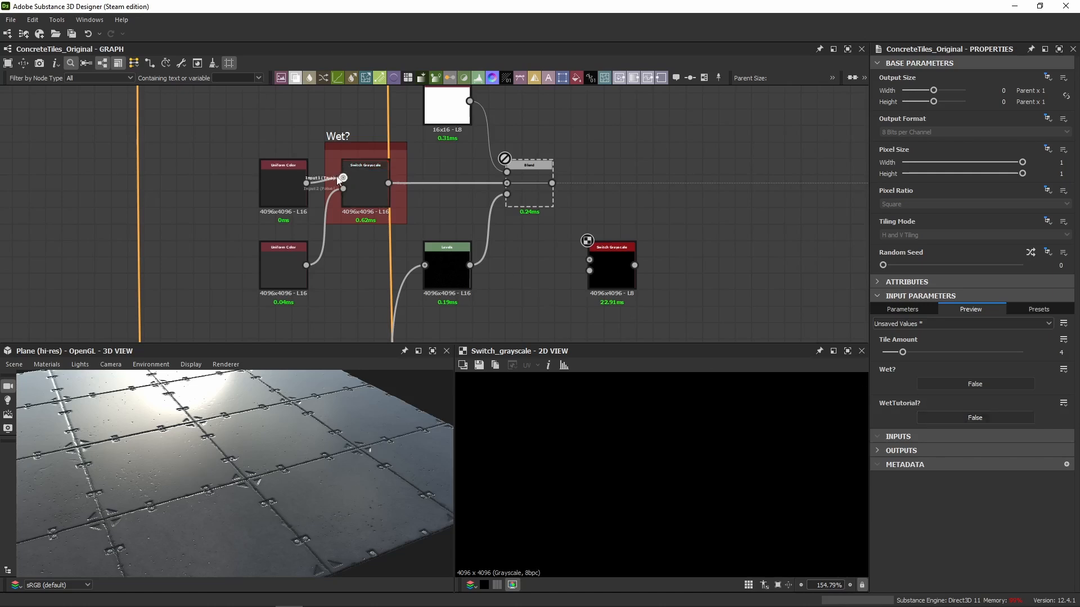
Examine the true and false inputs of the Switch Grayscale node in the Wet? frame.
scroll(403, 141, up, 5)
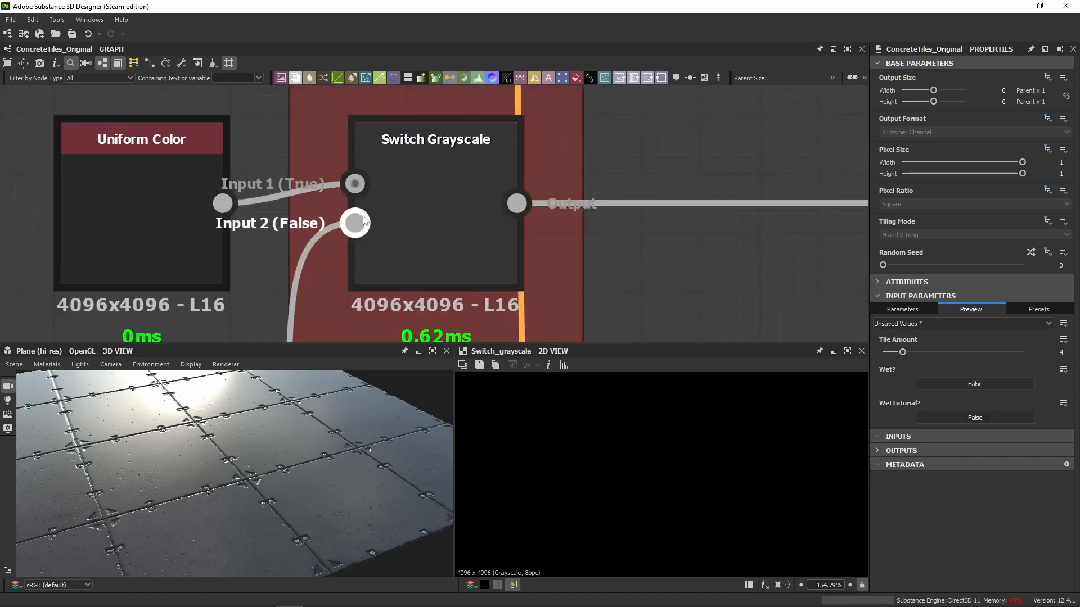
middle_drag(275, 261, 379, 173)
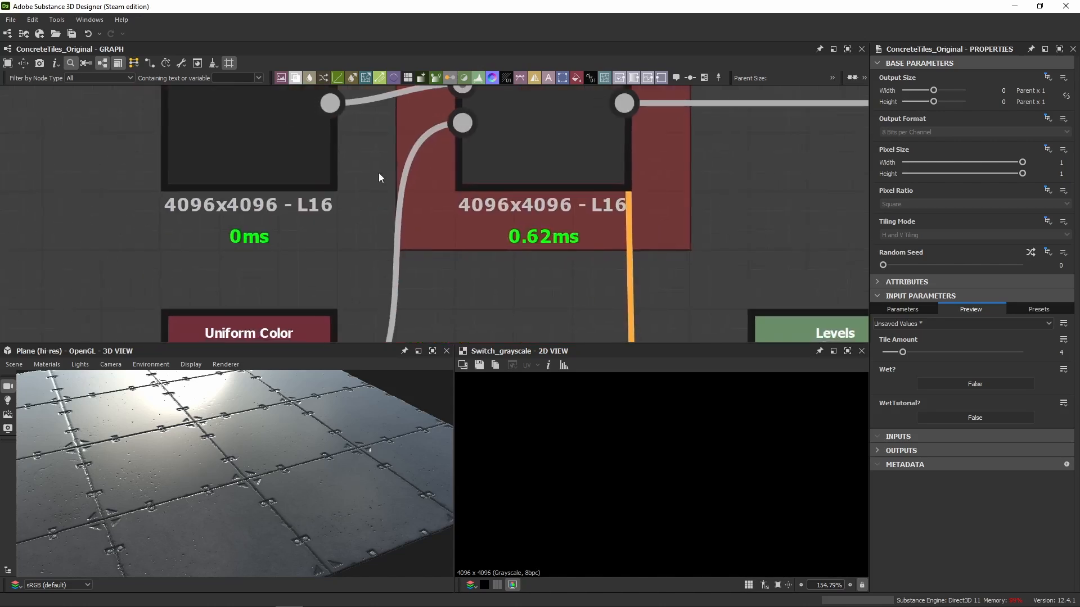
scroll(379, 173, down, 3)
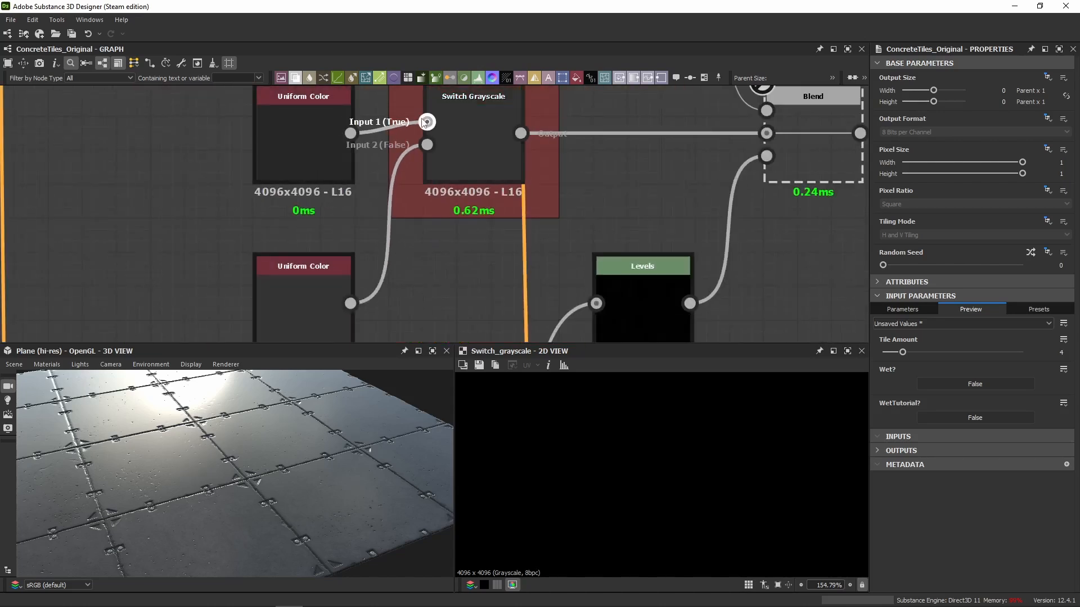
Delete the unconnected Switch Grayscale node beside the Levels node.
middle_drag(831, 260, 466, 222)
scroll(466, 222, down, 2)
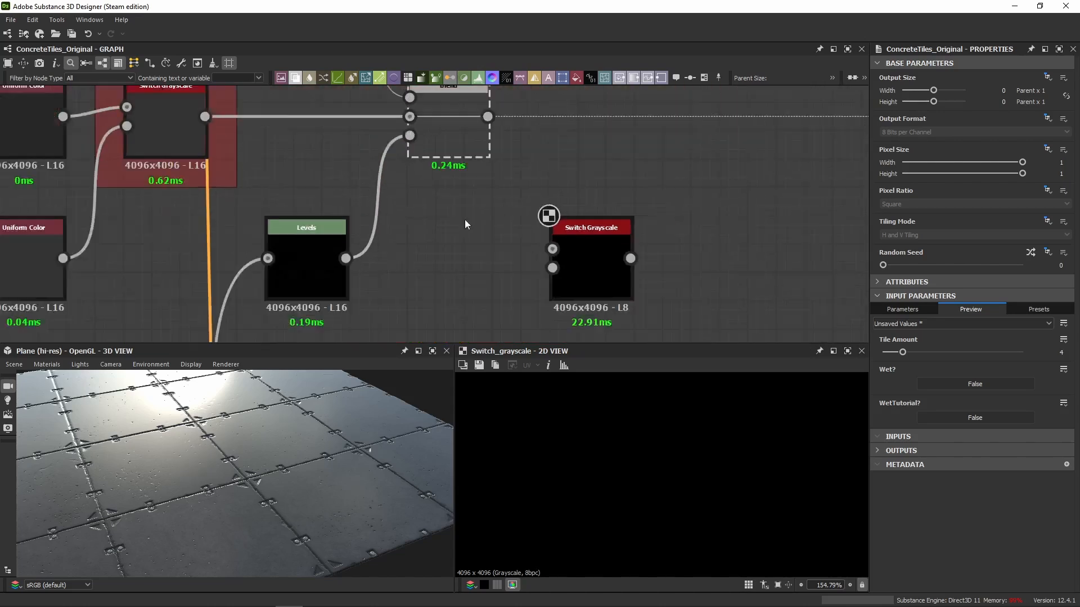
click(581, 236)
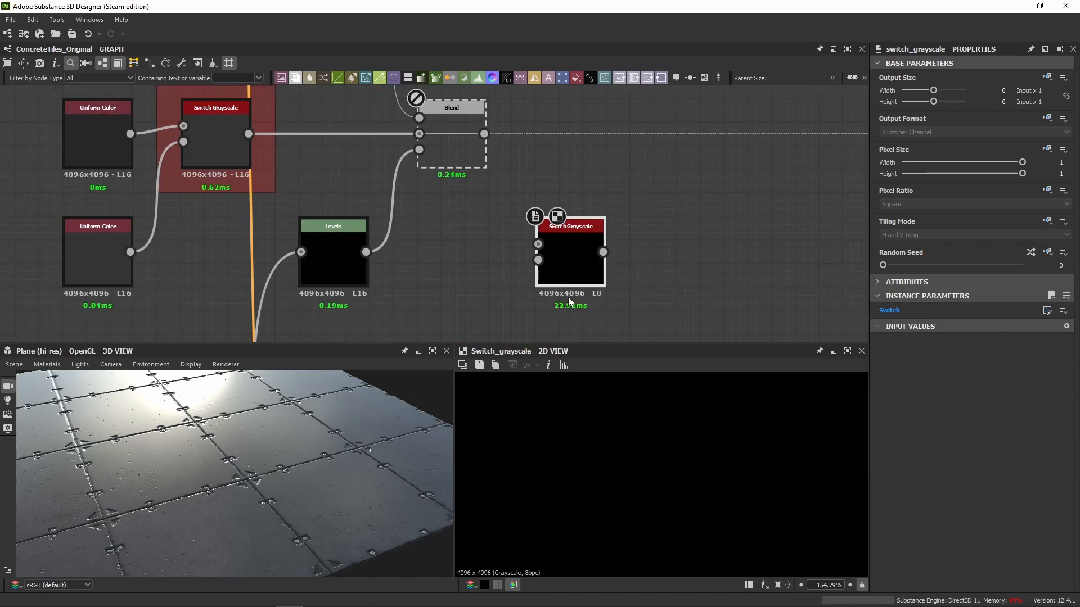
key(Delete)
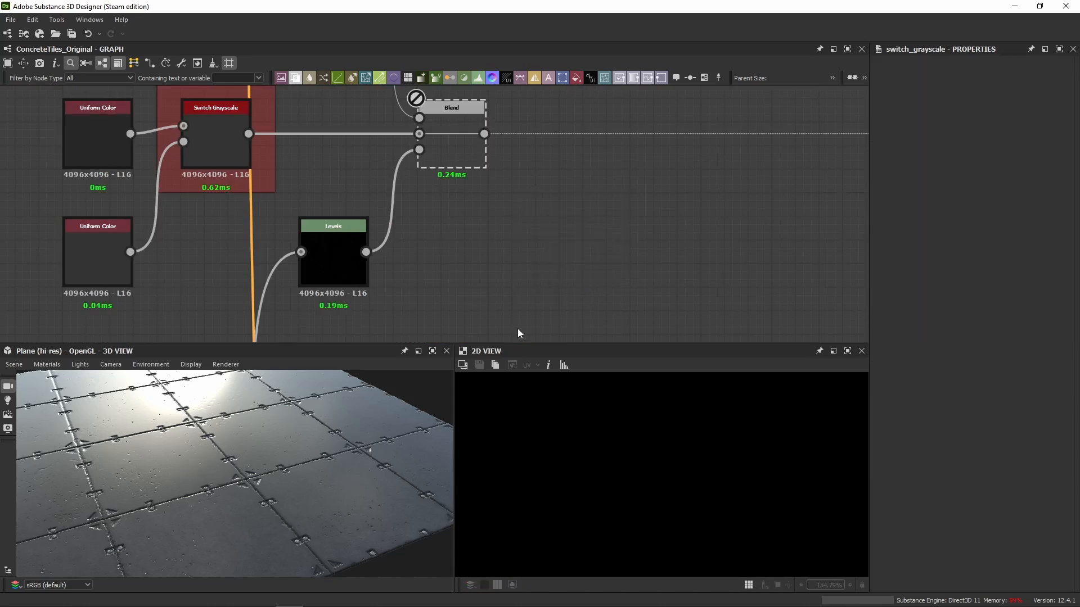
Remove the WetTutorial? boolean from the graph's input parameters.
click(683, 293)
click(888, 312)
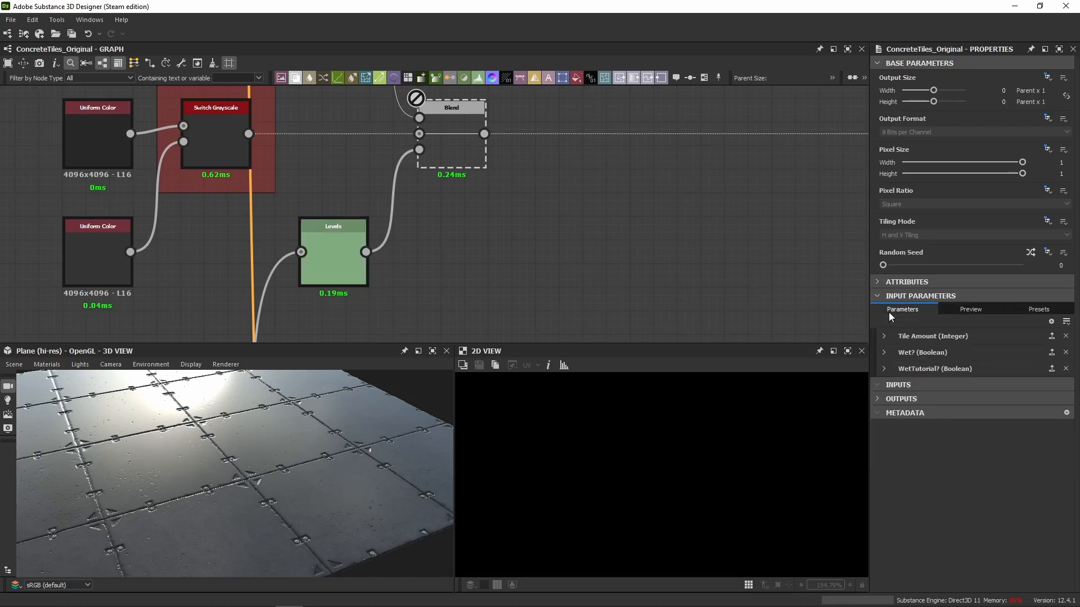
click(884, 367)
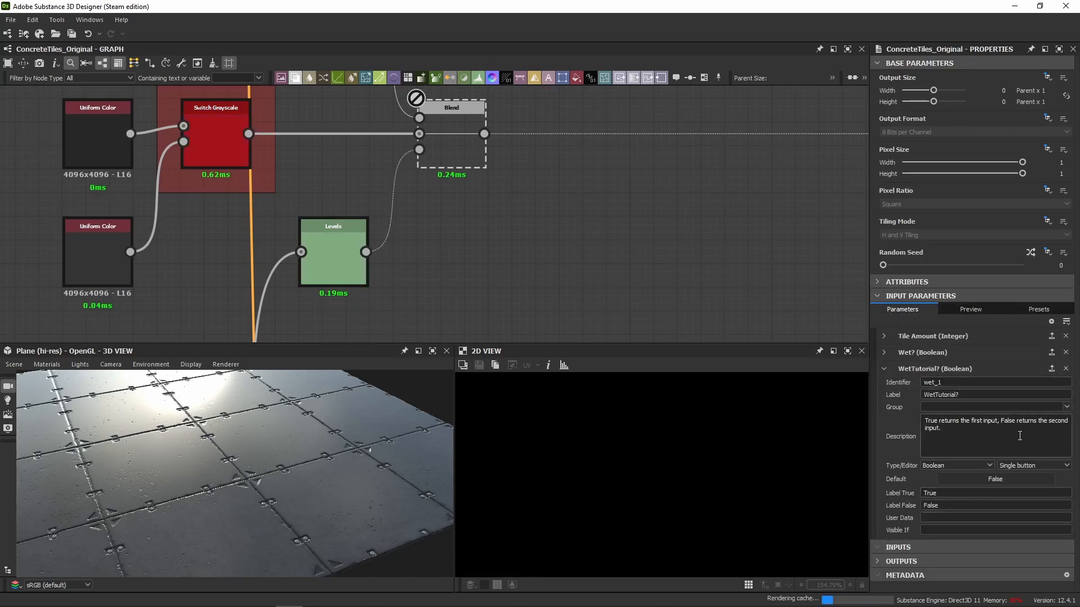
click(1066, 369)
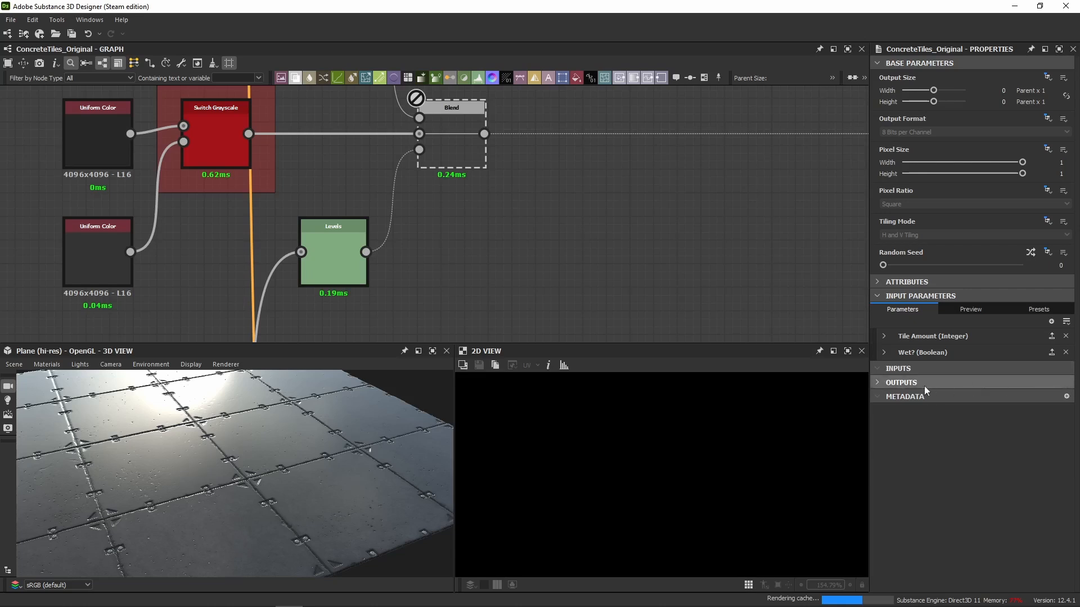
Inspect the Wet? input parameter's settings and the Uniform Color node feeding the Switch Grayscale's true input.
click(887, 355)
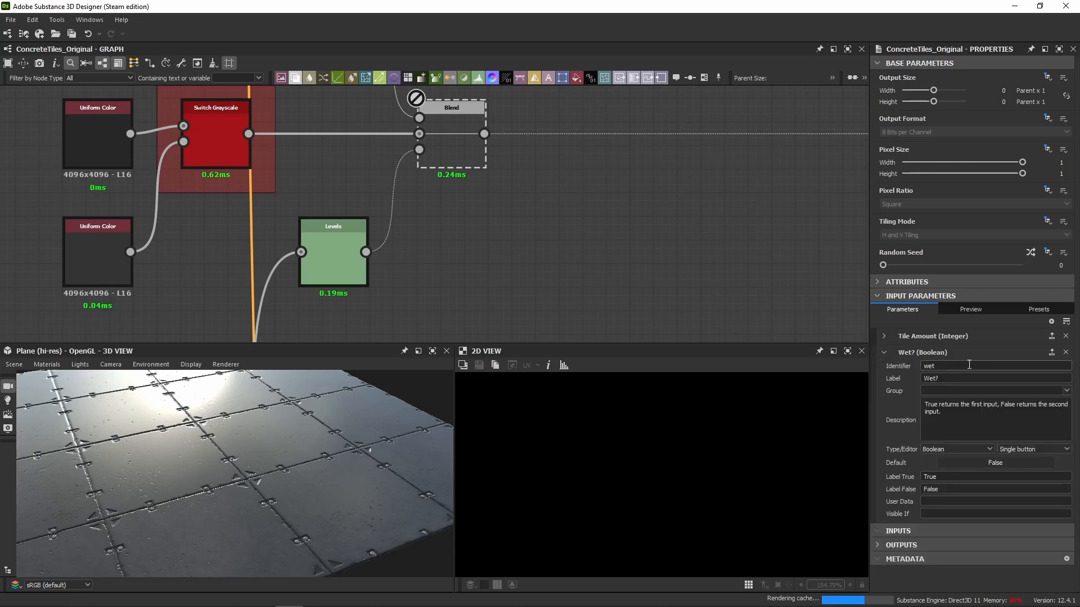
click(884, 352)
scroll(476, 238, down, 3)
middle_drag(475, 238, 405, 258)
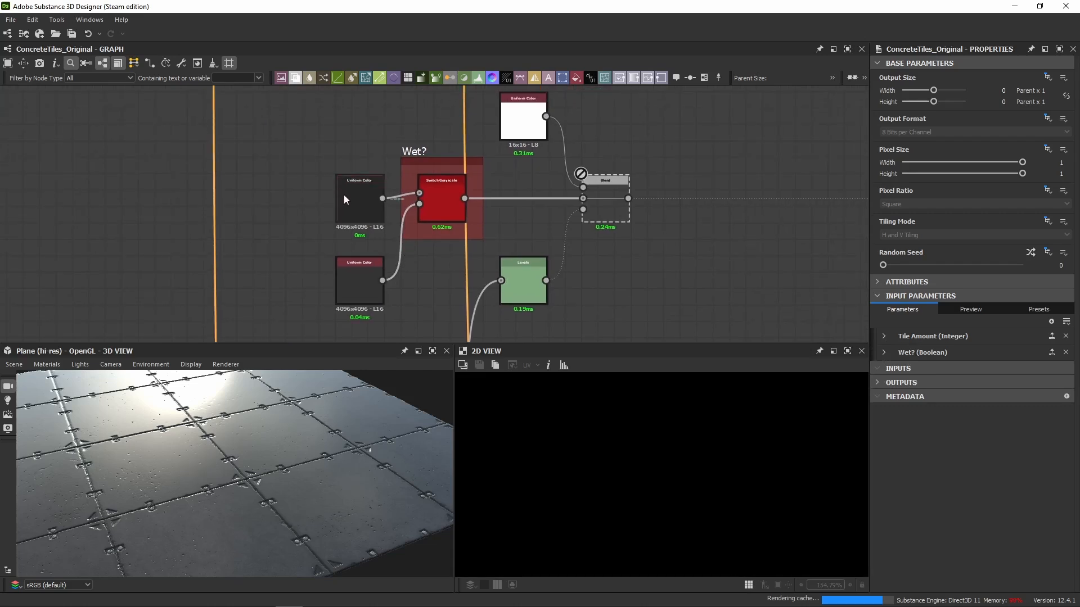
click(426, 172)
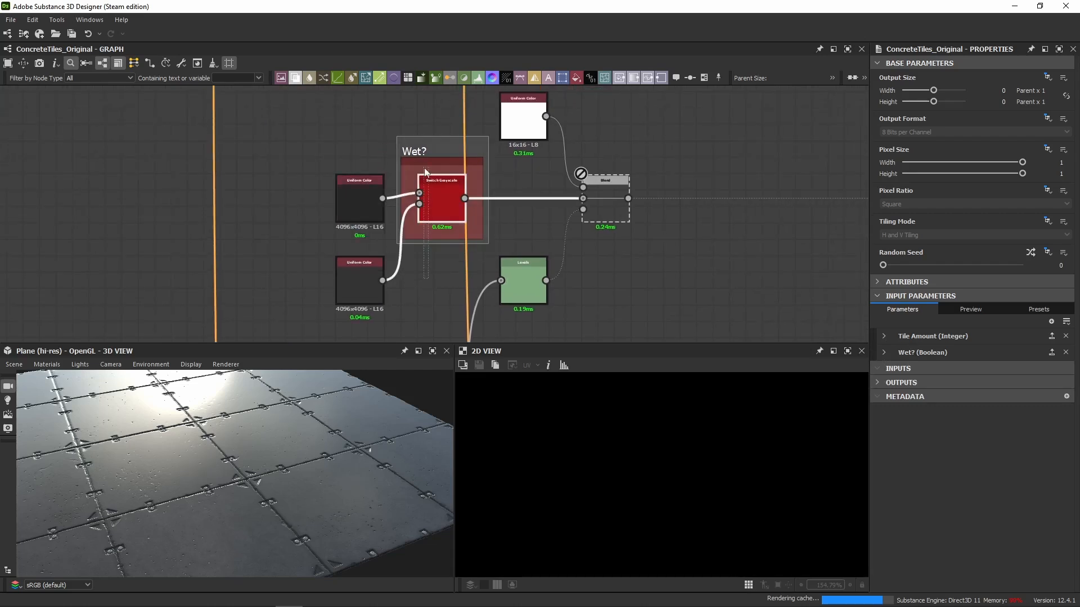
click(350, 198)
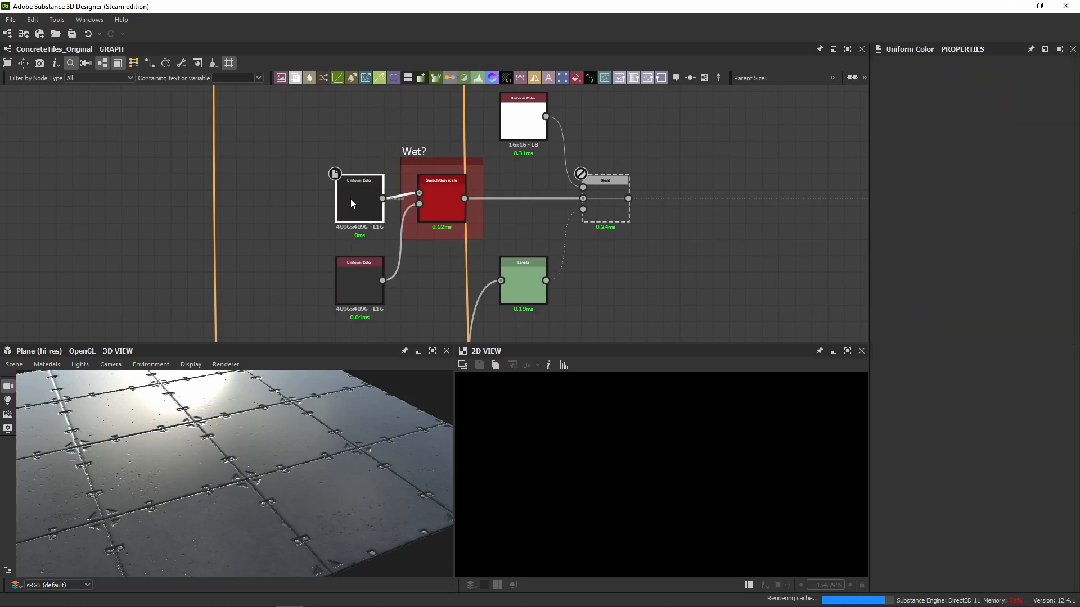
scroll(419, 194, up, 3)
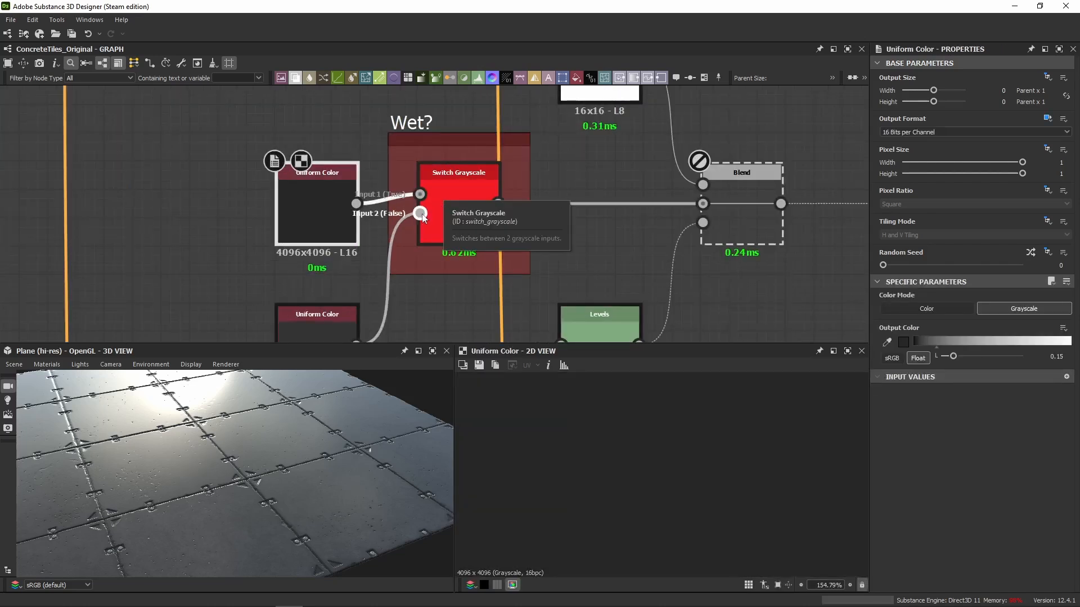
middle_drag(397, 222, 396, 162)
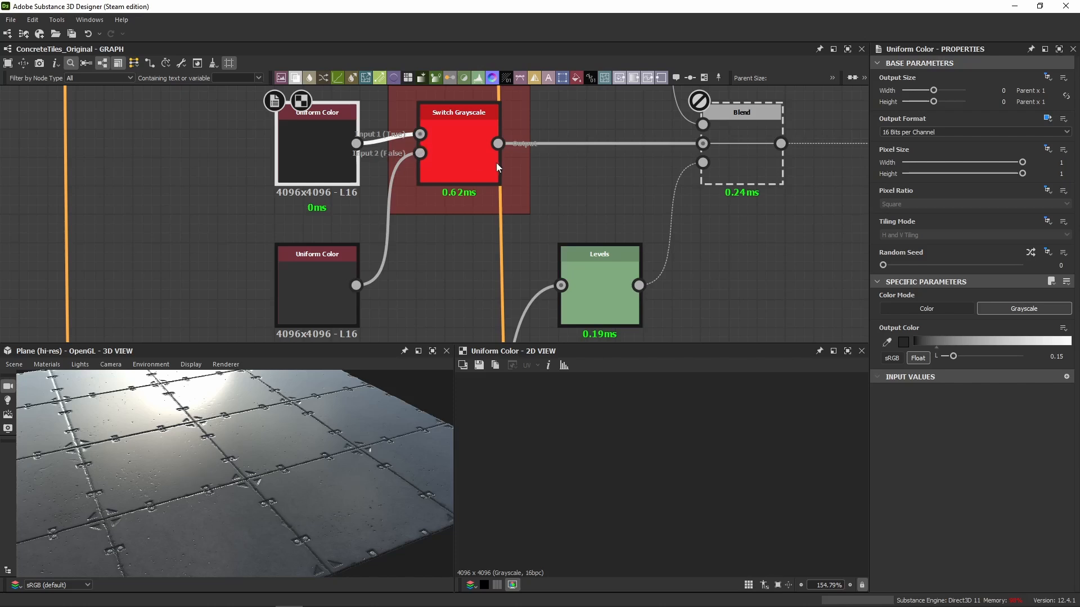
Compare the Output Color values of the two Uniform Color nodes feeding the Wet? Switch Grayscale.
click(475, 164)
click(330, 284)
double_click(329, 282)
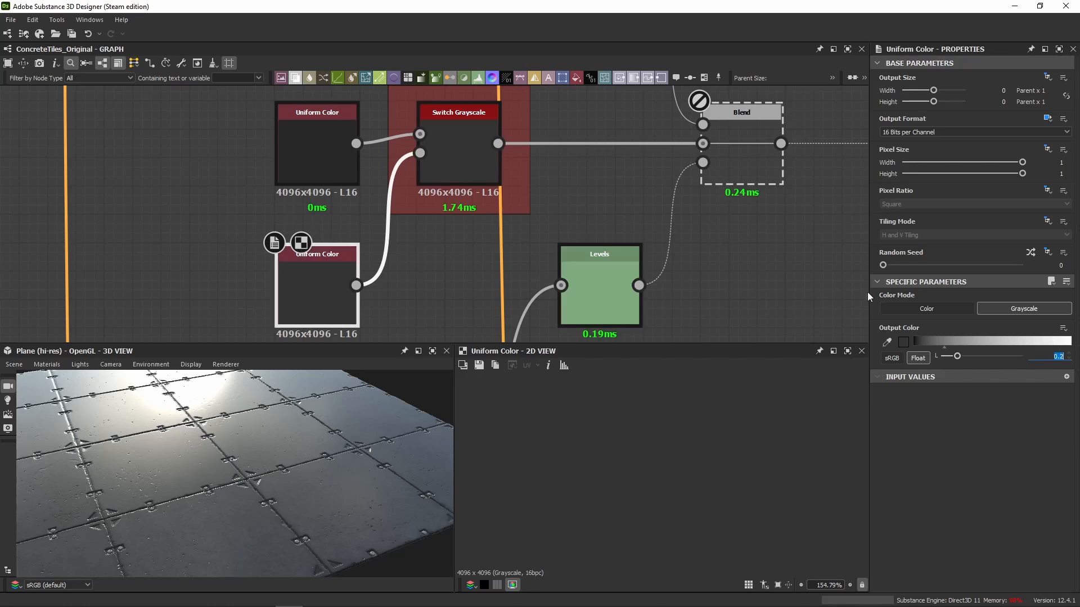
click(332, 175)
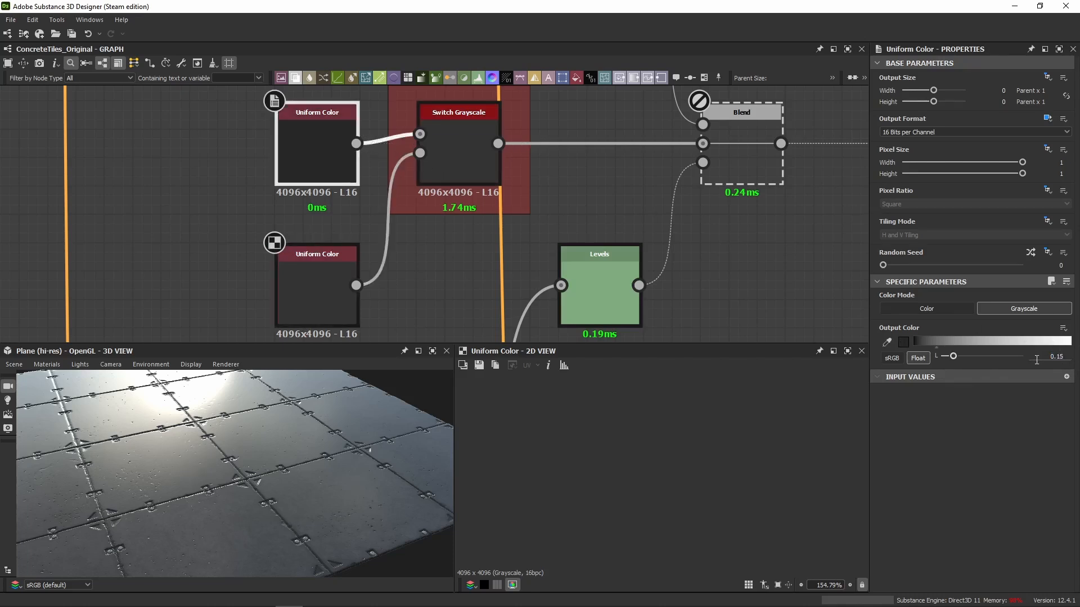
double_click(318, 182)
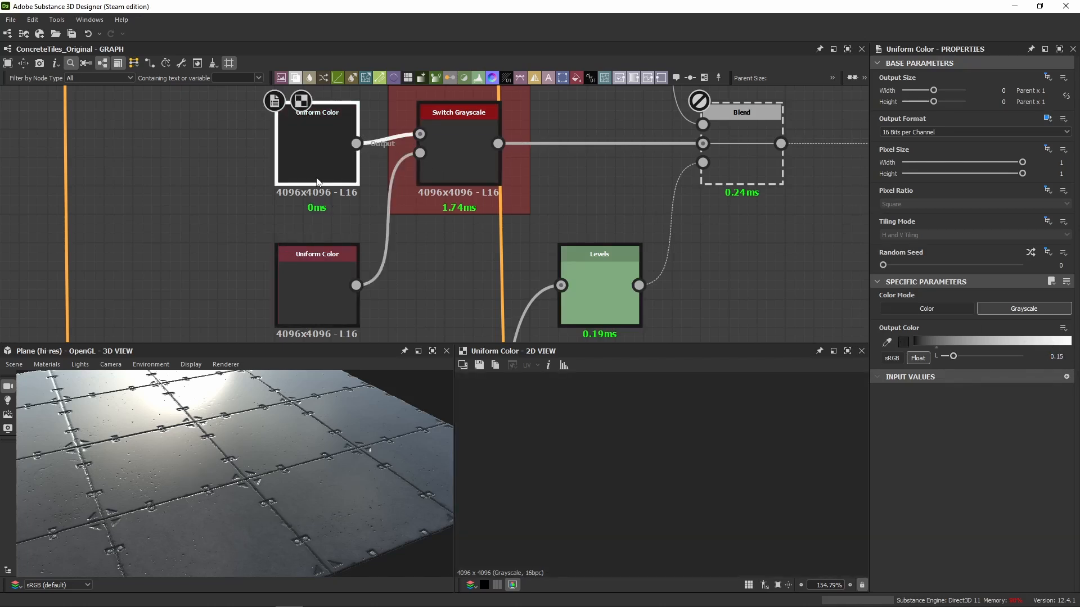
Preview the Wet? input parameter as True and False in turn and compare the tile surface in the 3D view.
drag(248, 158, 323, 279)
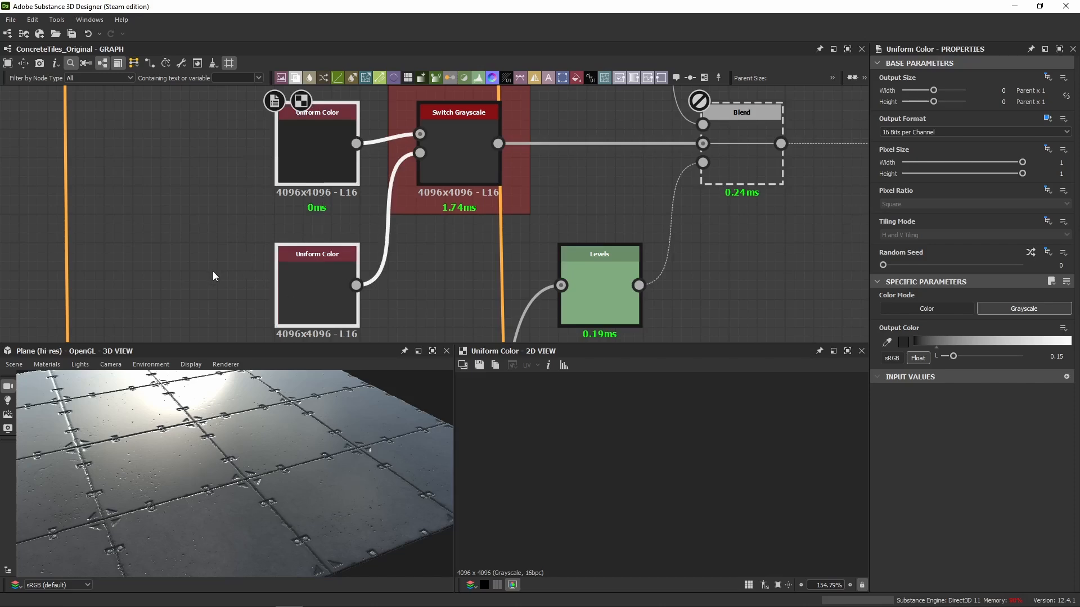
click(438, 295)
drag(191, 508, 241, 446)
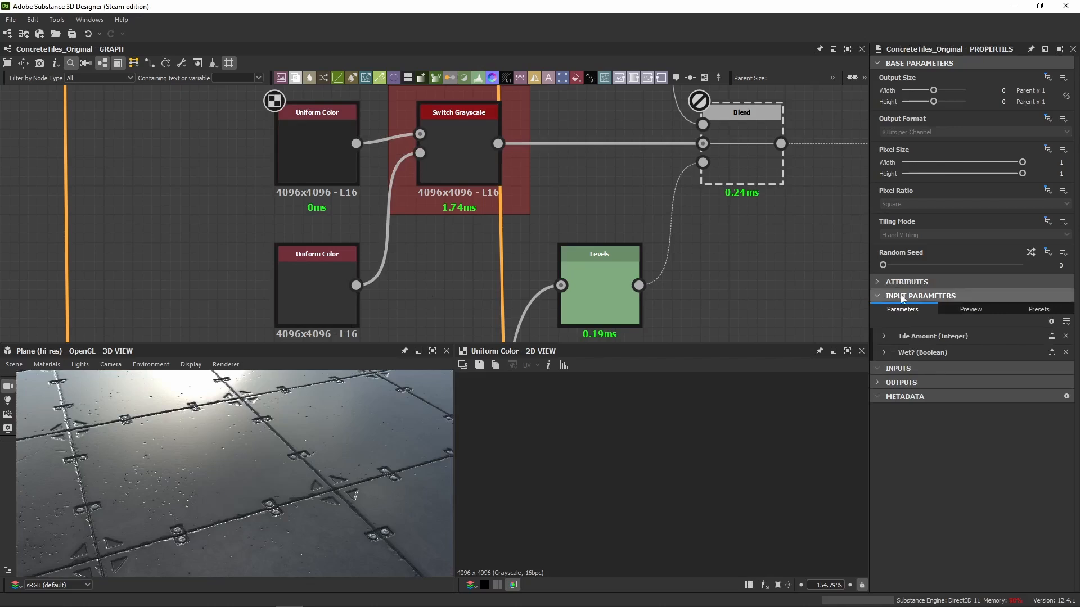
click(985, 310)
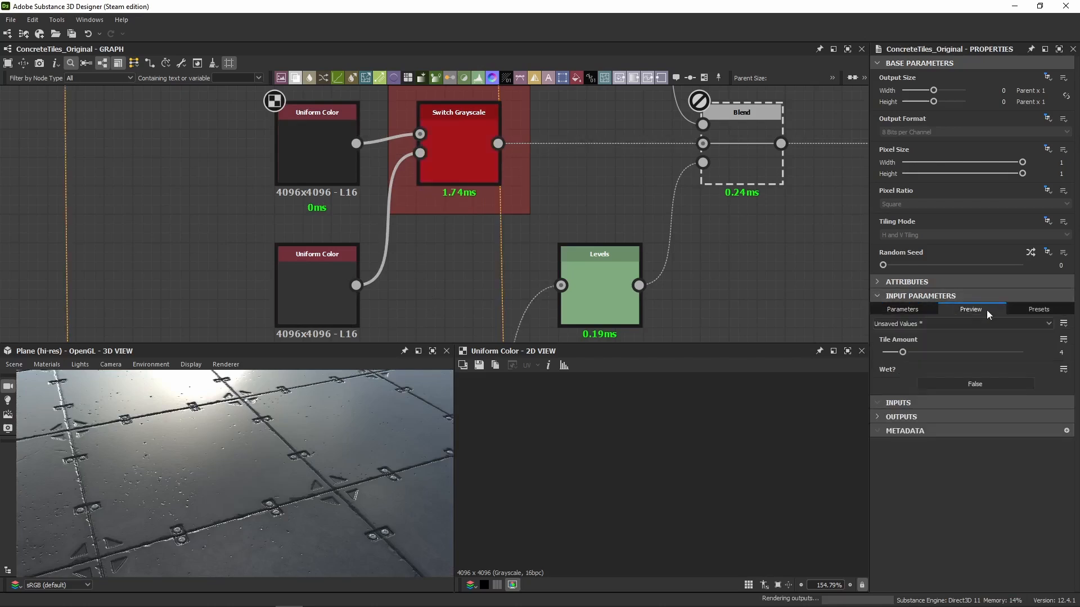
click(973, 383)
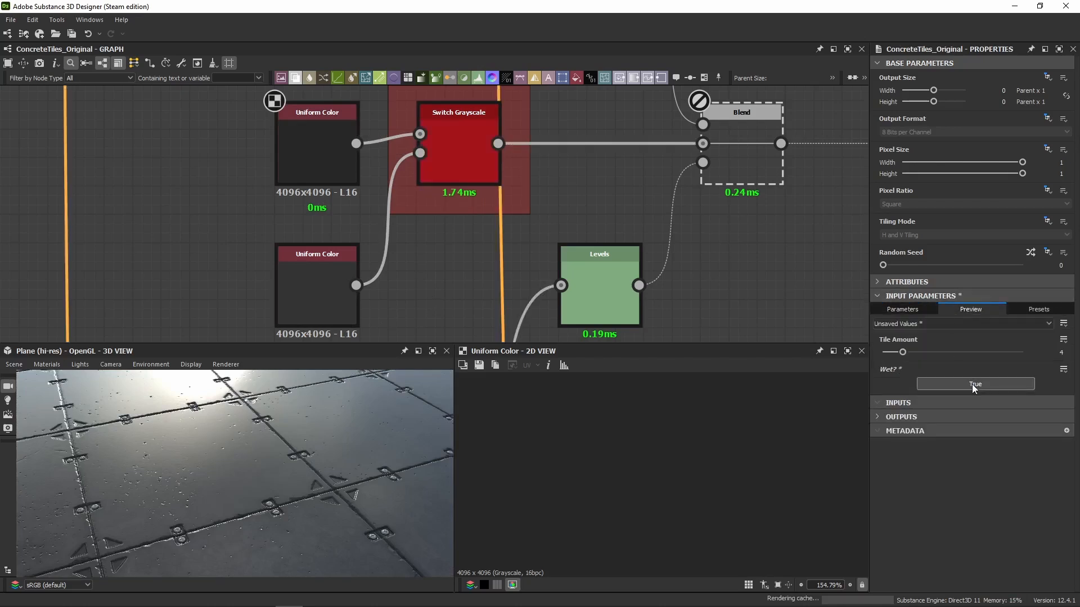
drag(297, 482, 295, 476)
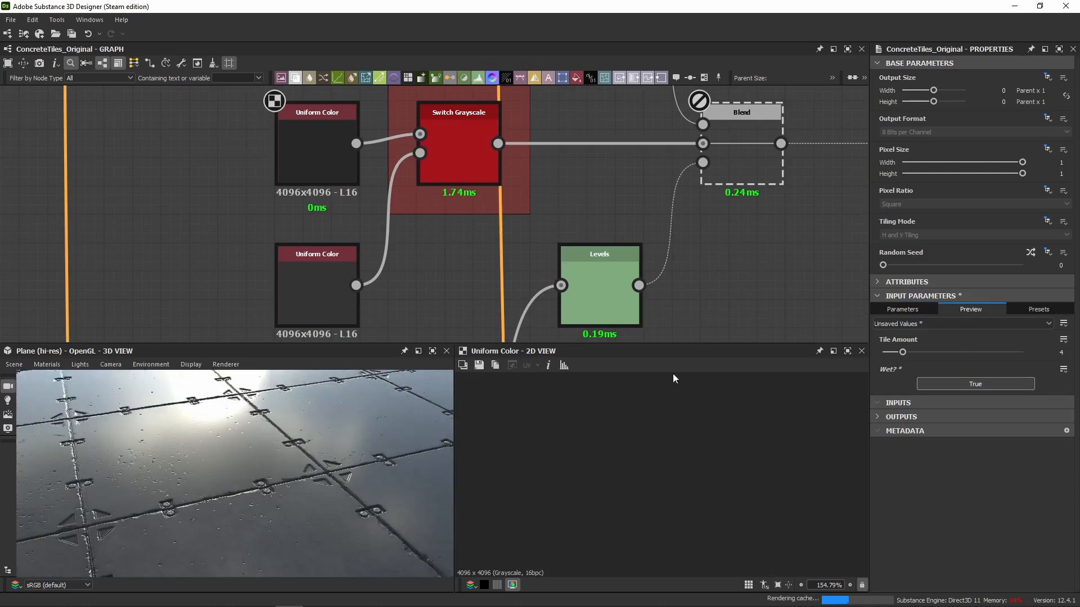
click(984, 383)
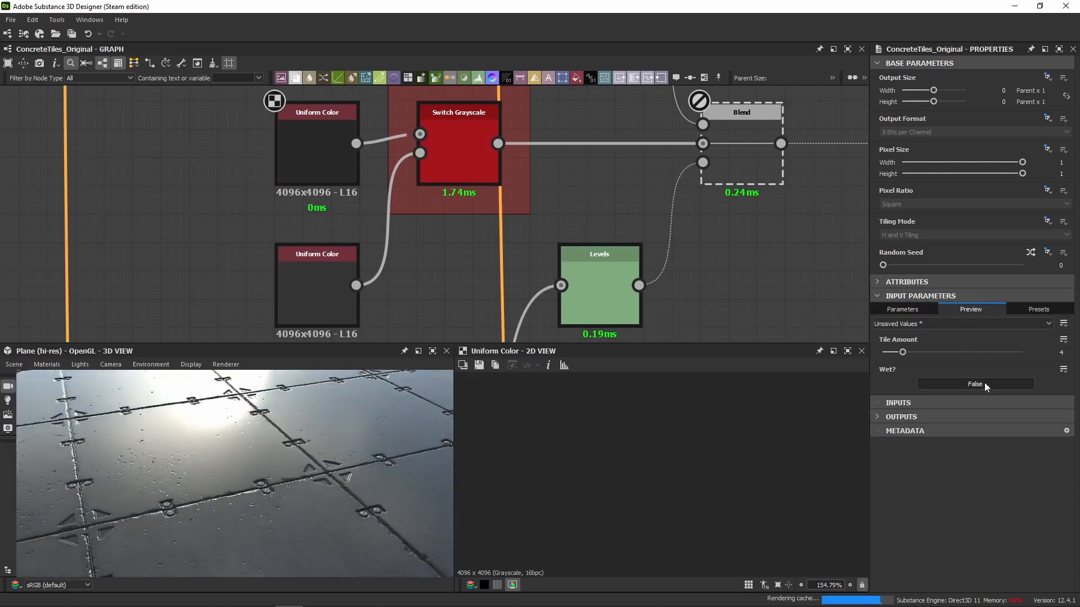
click(988, 383)
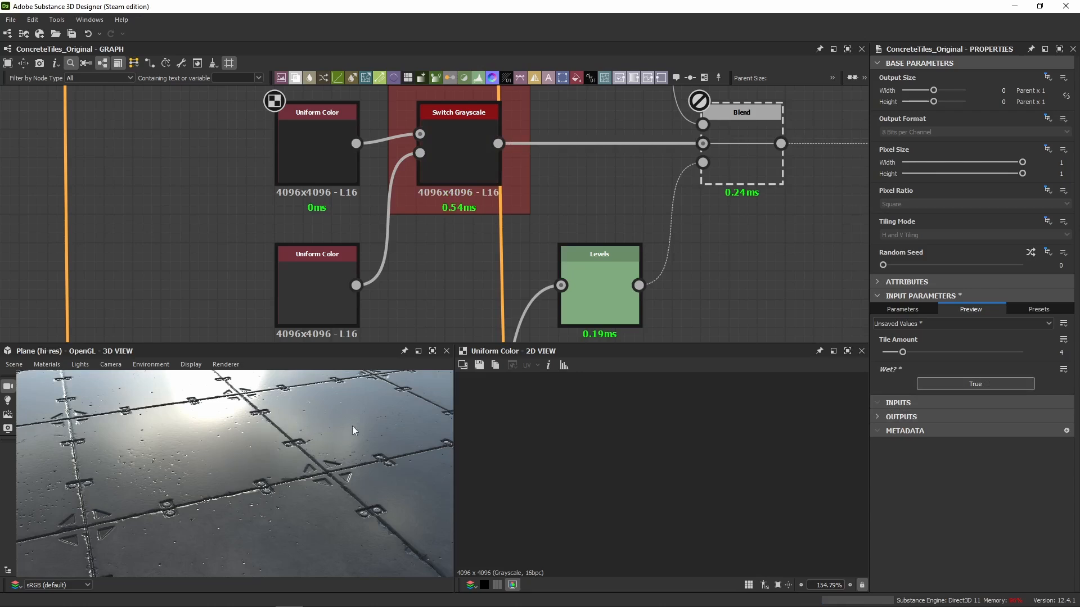
click(977, 384)
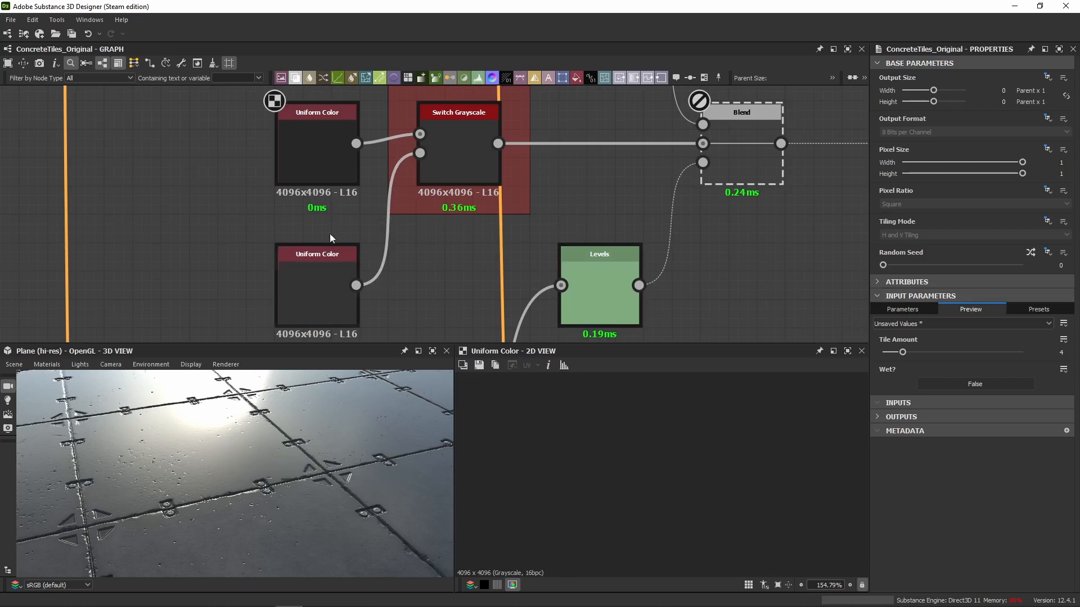
Inspect the Wet? Switch Grayscale node's output and parameters, and view the tile surface from another angle.
click(313, 141)
double_click(435, 157)
middle_drag(542, 163, 349, 180)
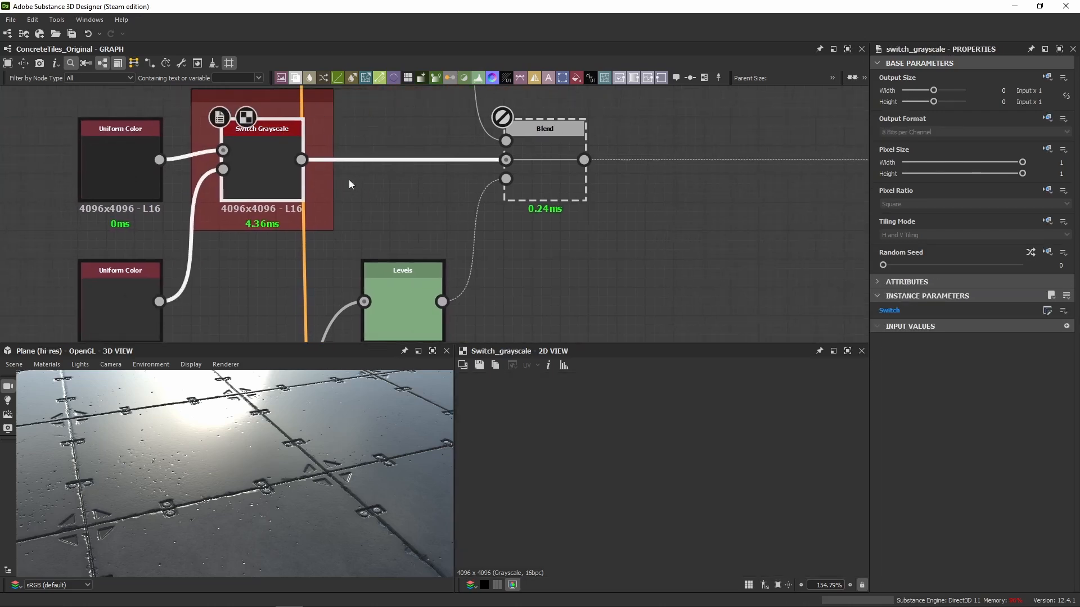
scroll(255, 172, down, 3)
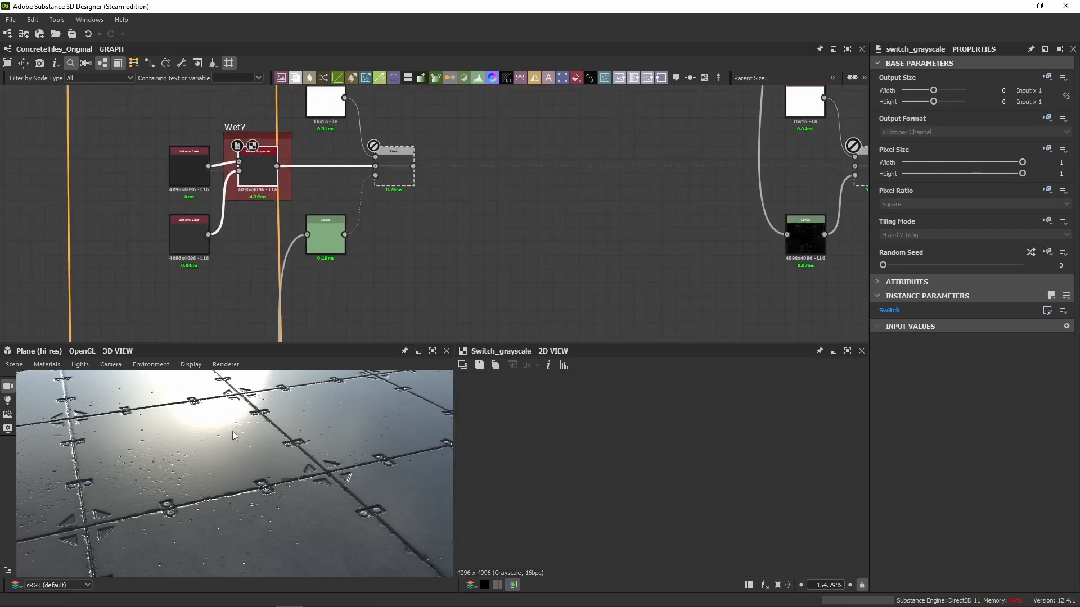
drag(232, 432, 242, 437)
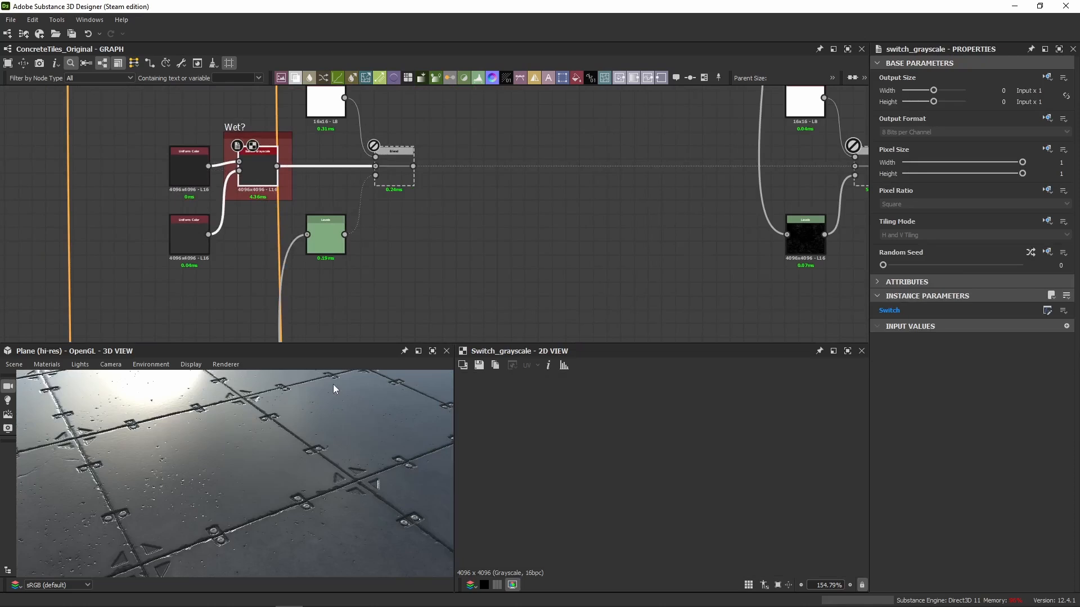
Enable the disabled Blend node fed by the Wet? switch and show its output in the 2D view.
middle_drag(404, 250, 440, 287)
double_click(433, 214)
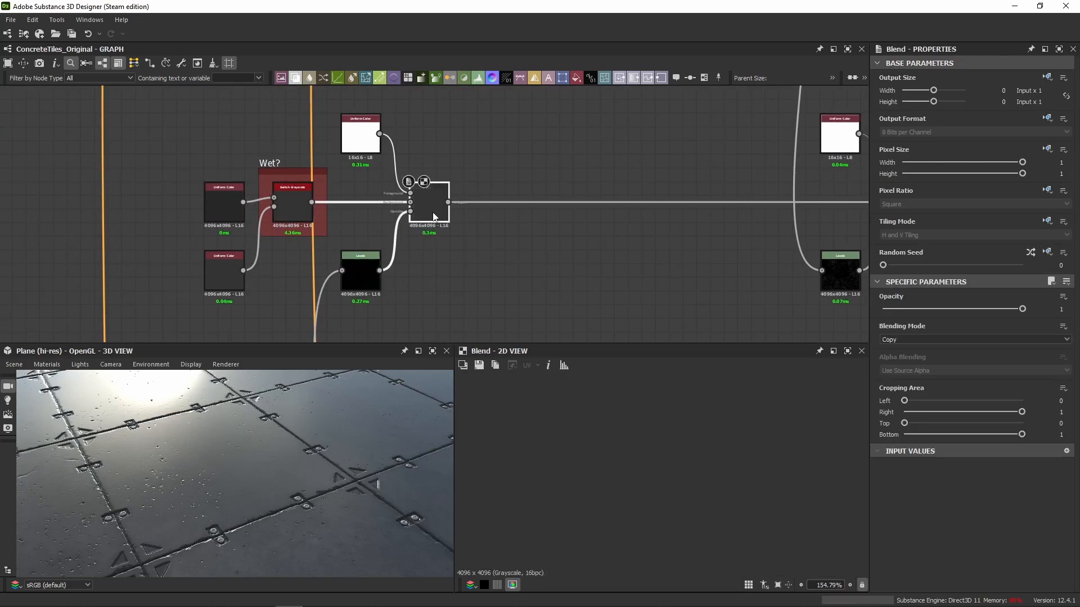
scroll(315, 421, up, 4)
drag(270, 458, 248, 462)
middle_drag(363, 317, 414, 312)
drag(209, 488, 237, 502)
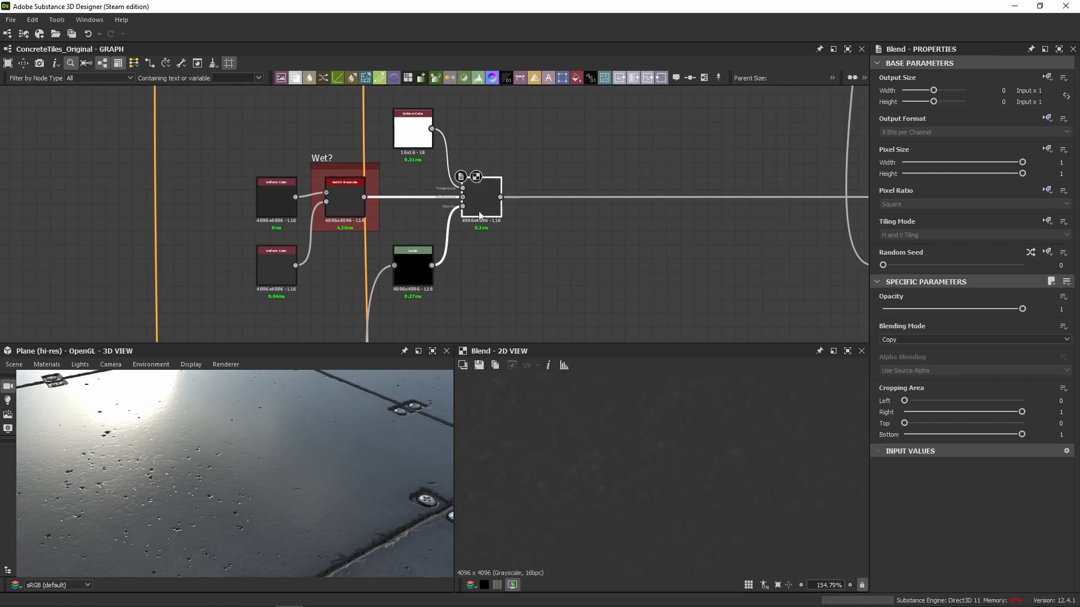
Disable and re-enable the Blend node after the Wet? switch to compare its effect on the surface close up.
key(shift+d)
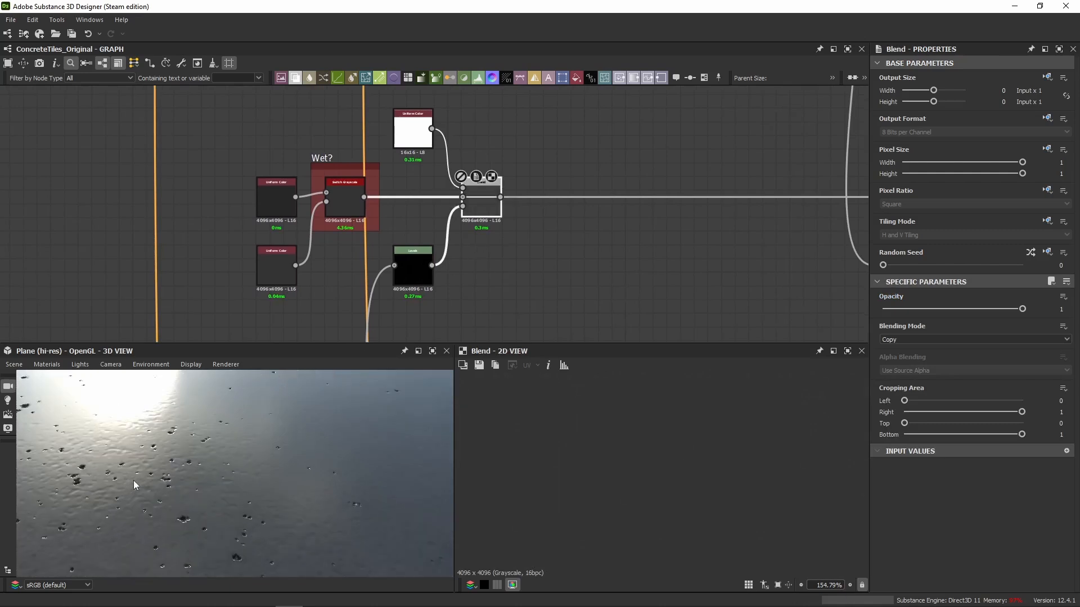
key(shift+d)
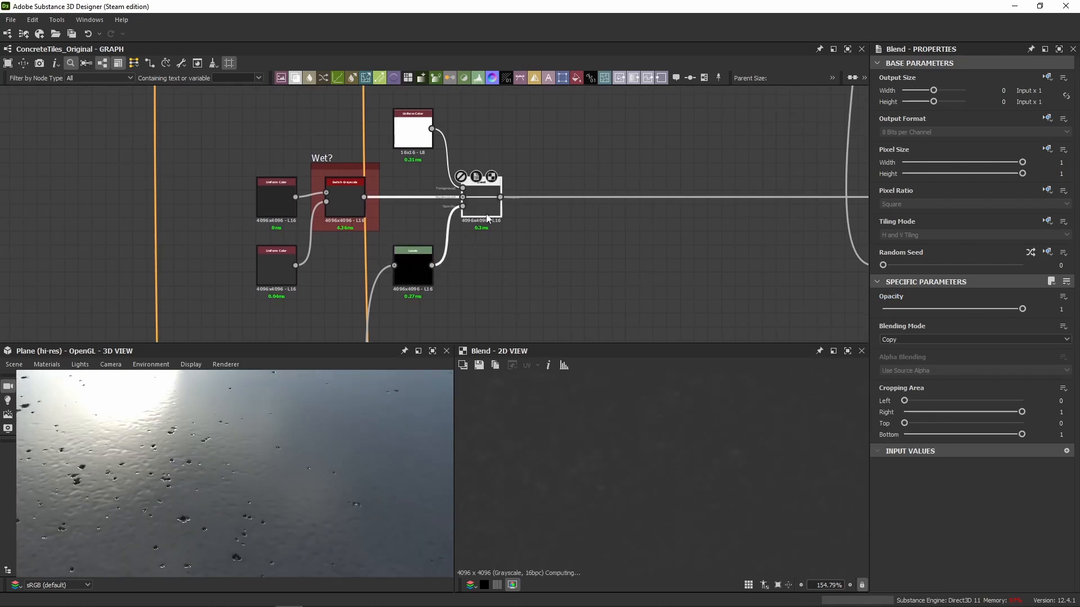
scroll(592, 436, up, 4)
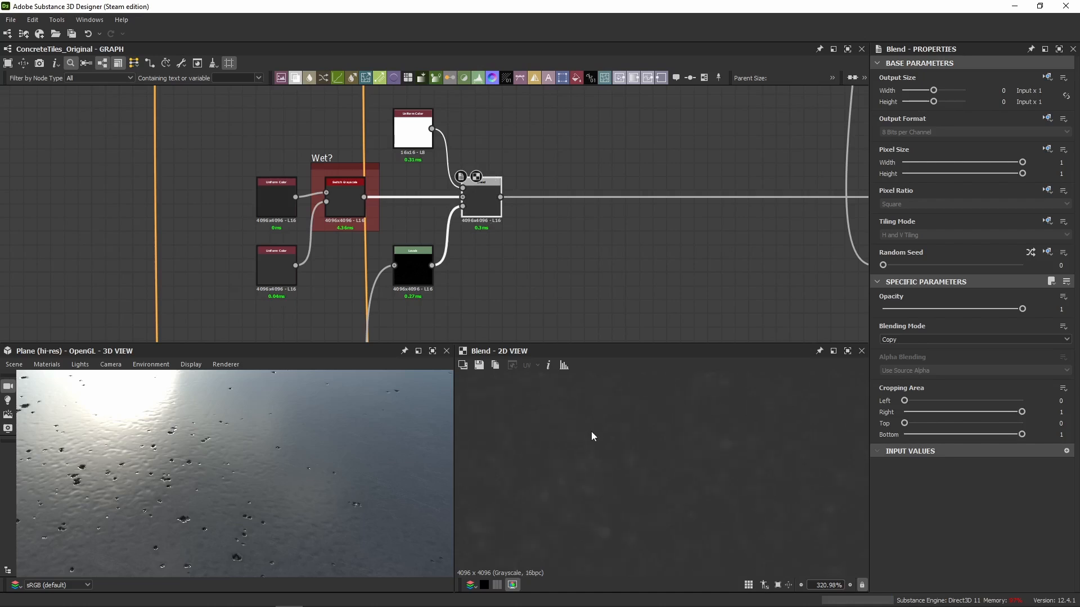
Inspect the Levels node and the white Uniform Color node that feed the Blend node after the Wet? switch.
click(417, 265)
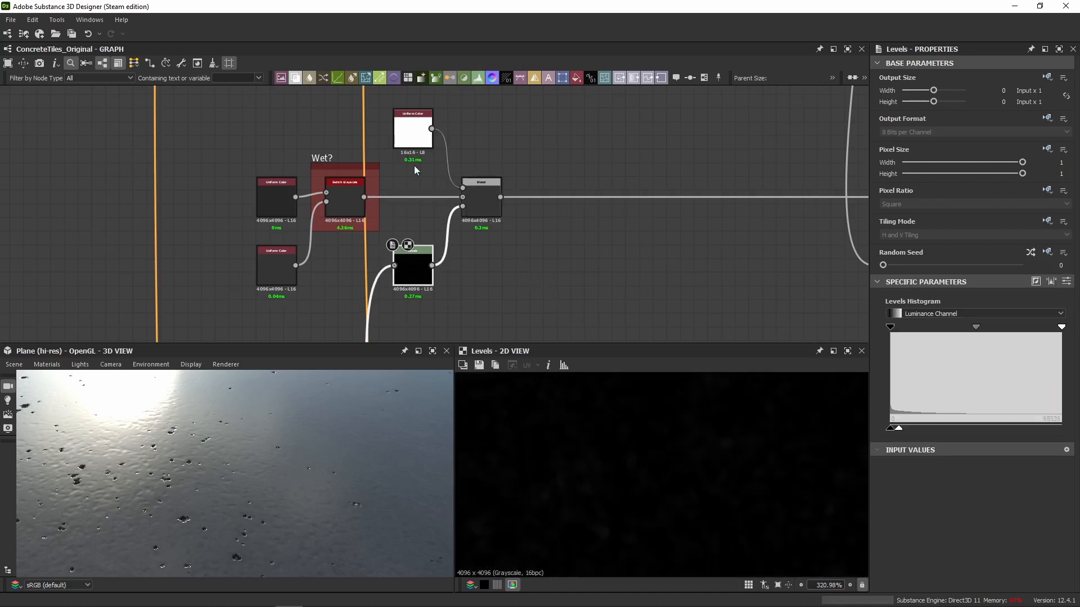
click(414, 135)
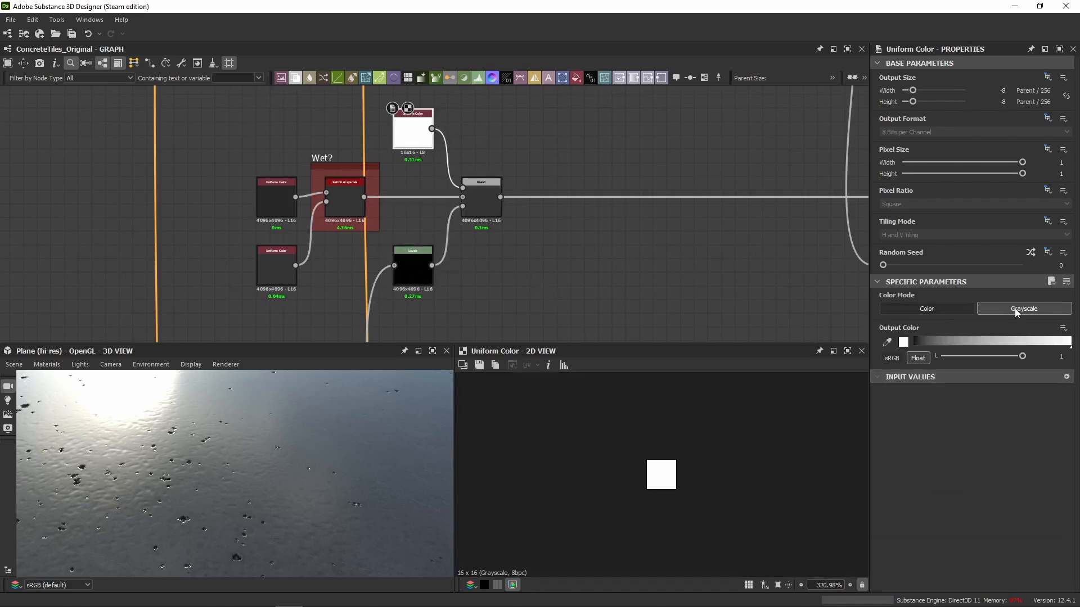
scroll(409, 158, up, 5)
scroll(423, 157, down, 4)
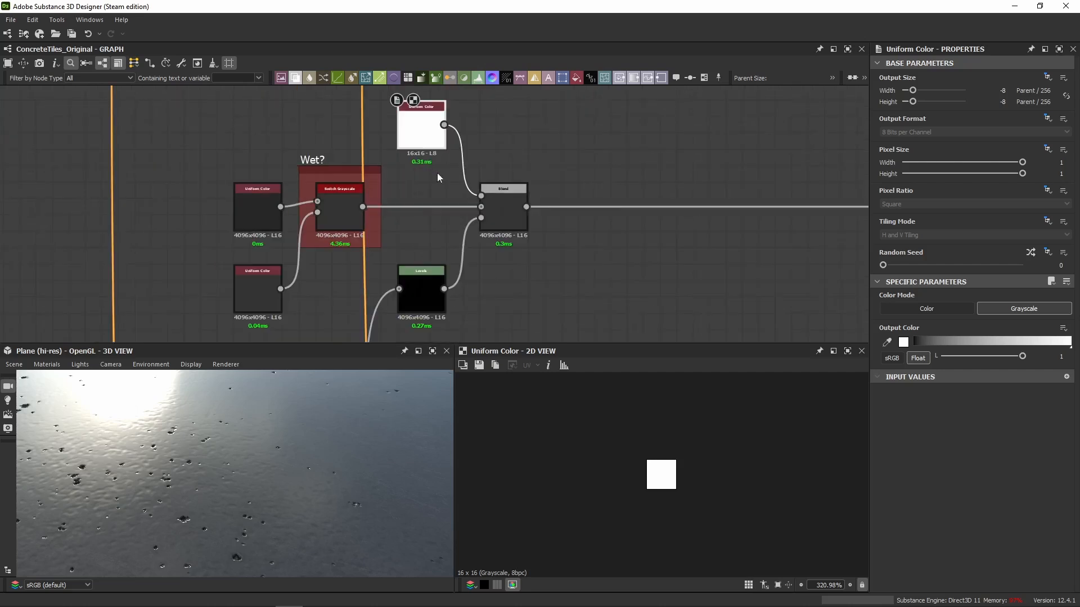
middle_drag(437, 173, 413, 147)
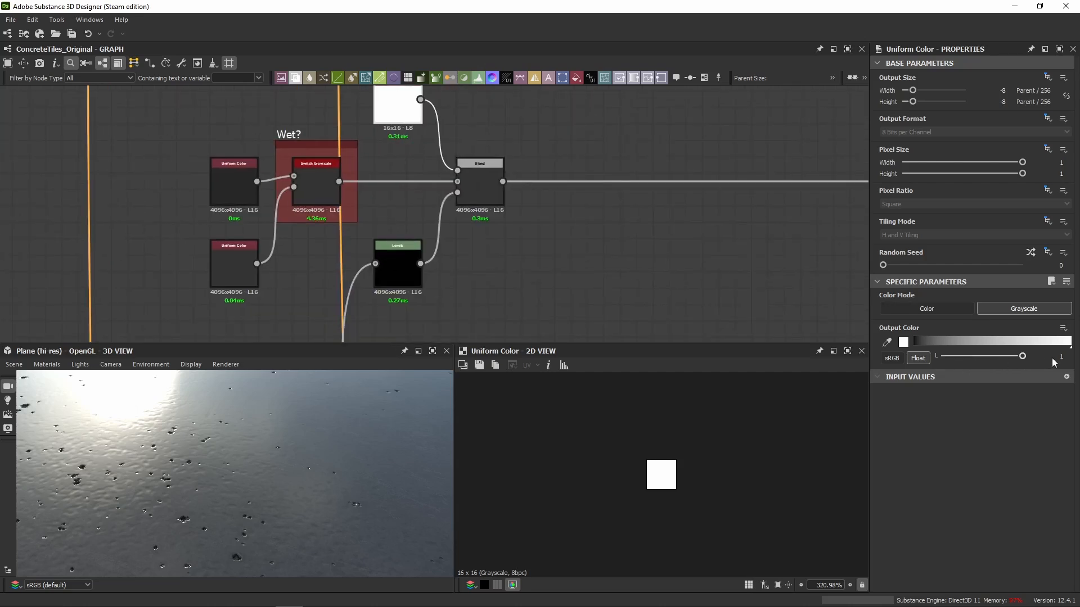
Show the mask Levels node's settings as numeric sliders and check its Level Out High value.
scroll(498, 175, down, 5)
click(519, 173)
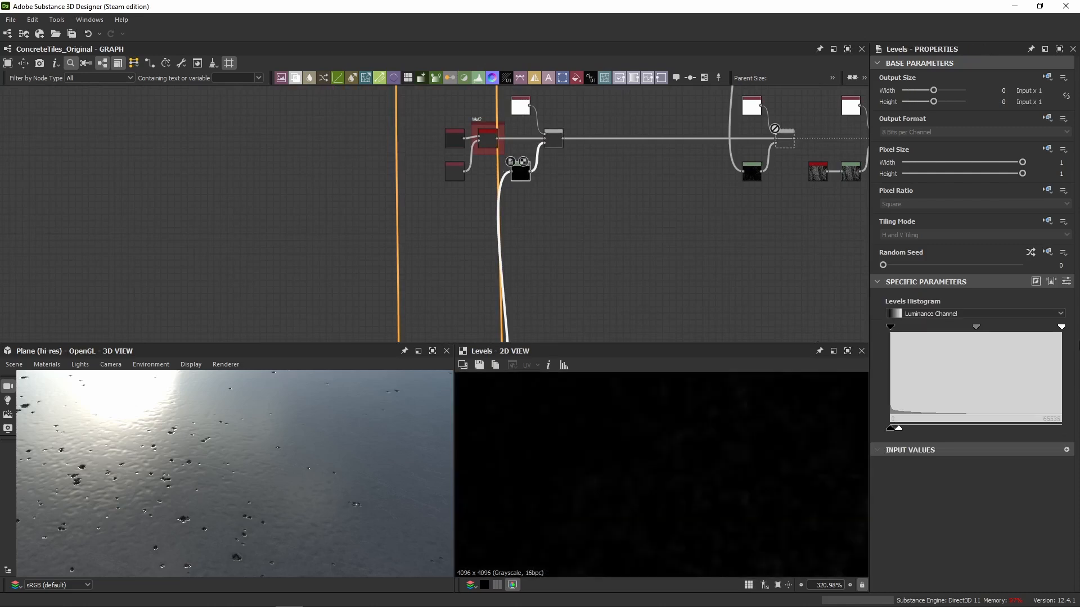
click(1066, 281)
click(1045, 438)
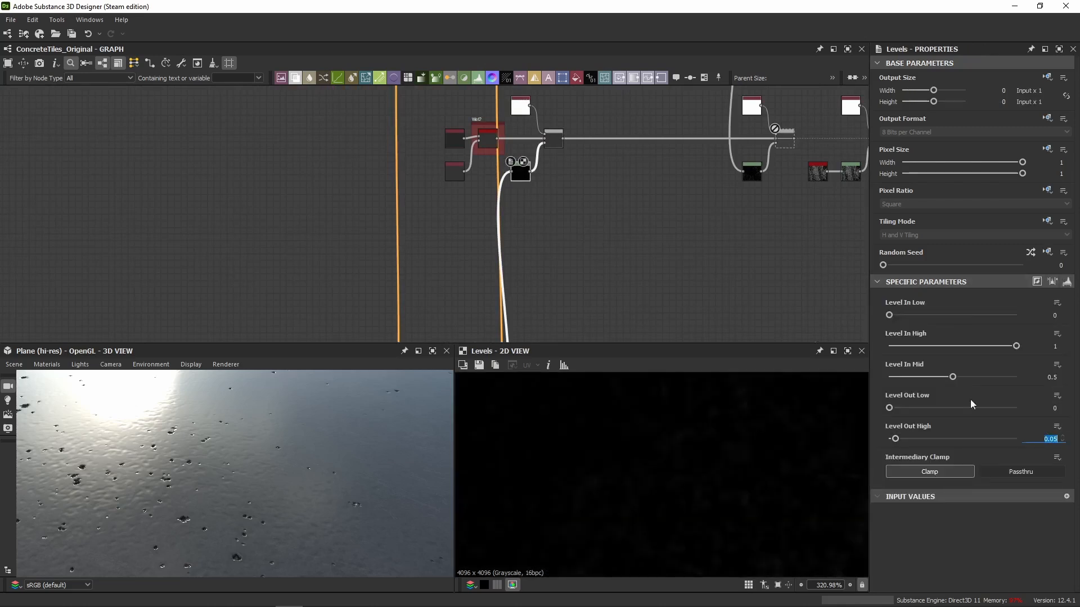
Trace the mask back to the Levels node before the Concrete Noise frame and view it and the Vector Warp Grayscale.
scroll(534, 203, down, 4)
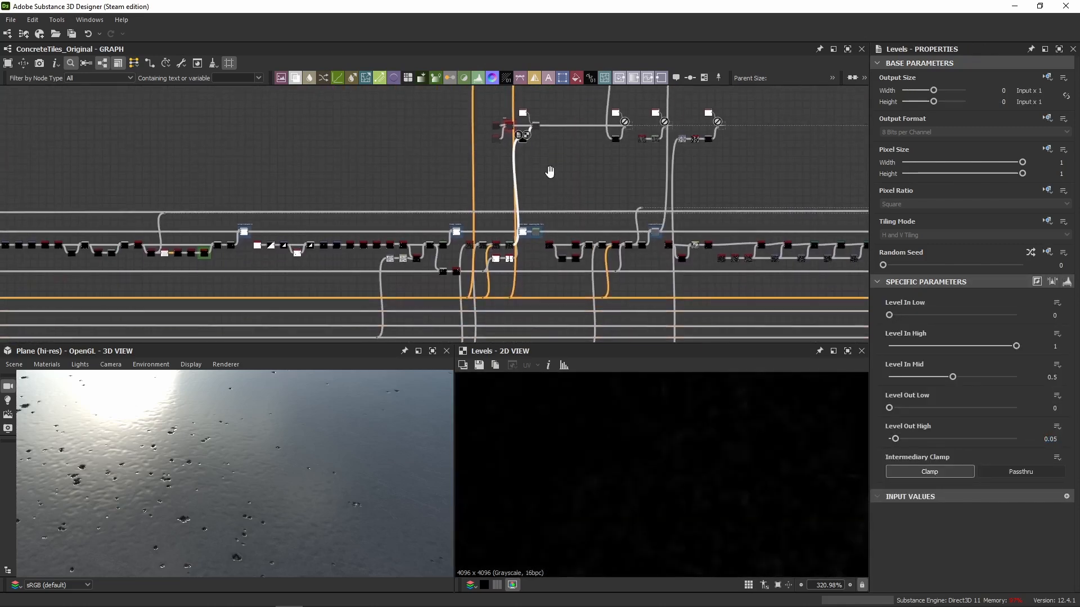
scroll(511, 228, up, 3)
scroll(510, 228, up, 3)
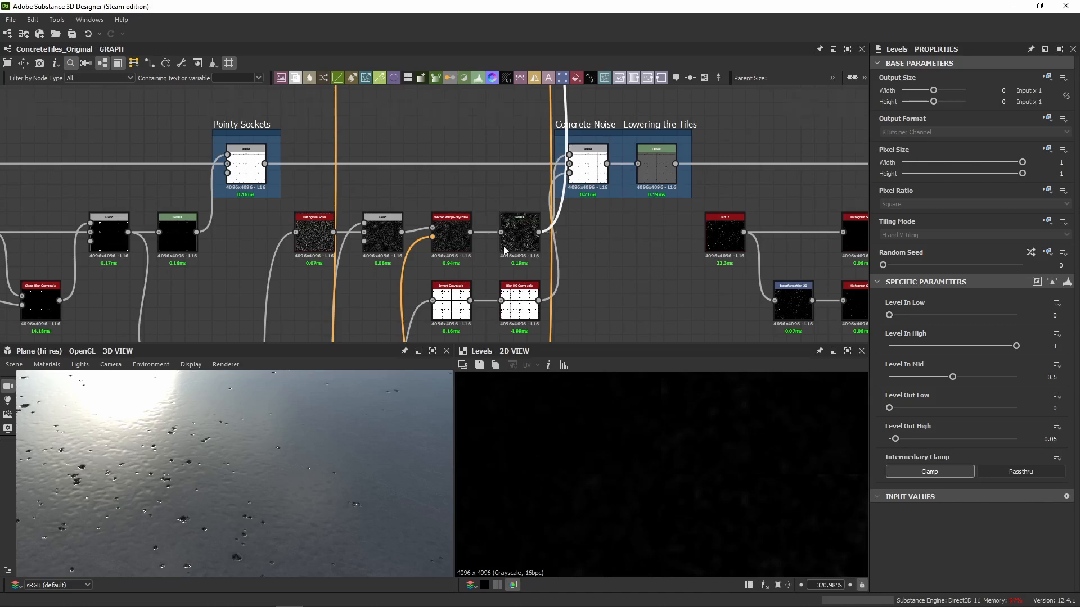
scroll(503, 246, up, 2)
drag(243, 500, 227, 499)
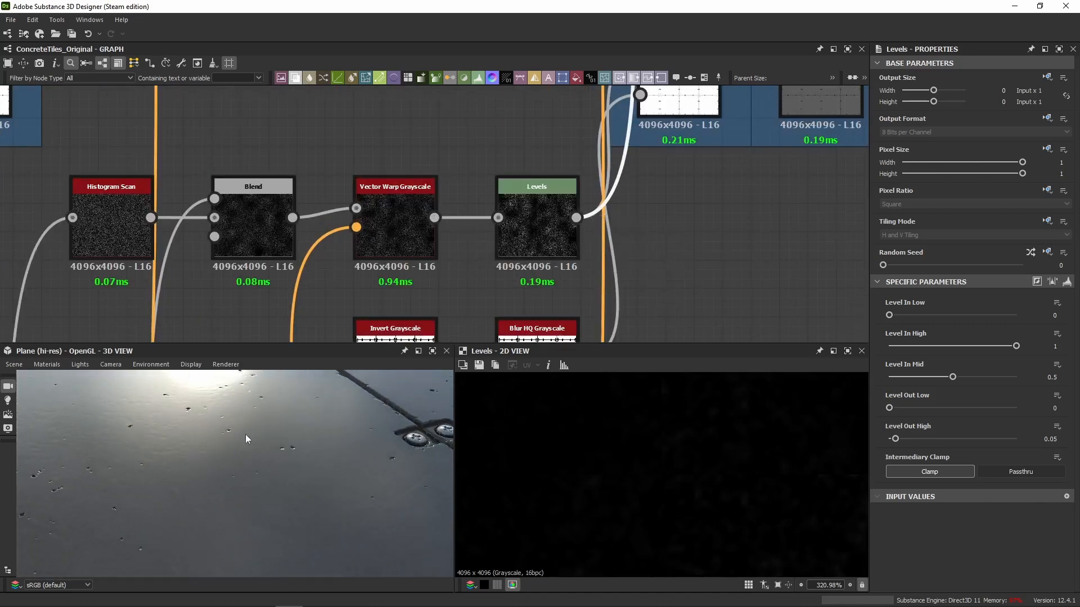
double_click(537, 225)
scroll(650, 253, down, 2)
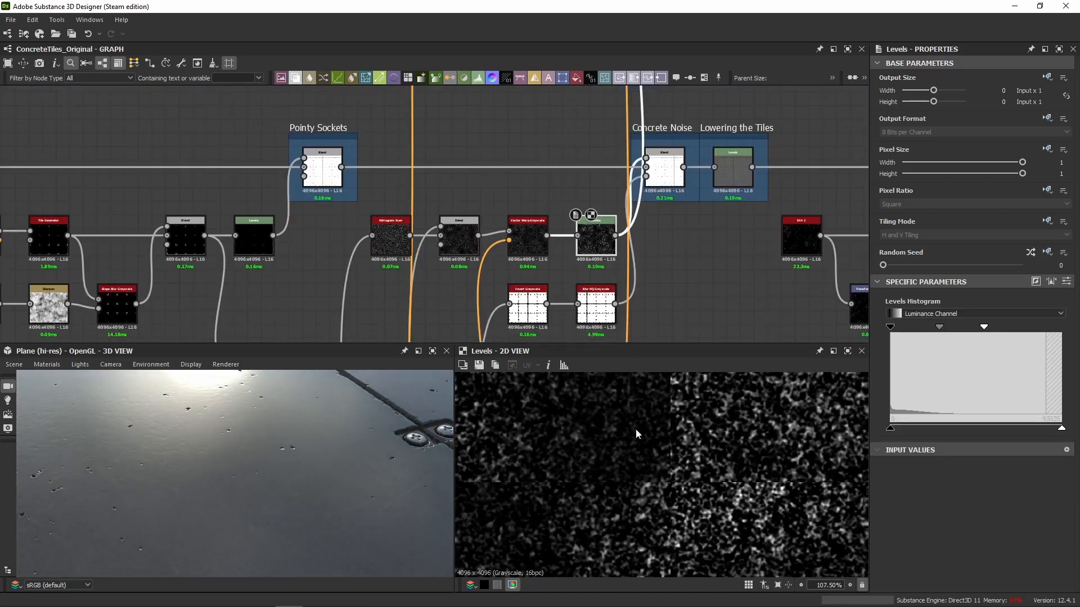
double_click(528, 239)
double_click(596, 239)
scroll(356, 475, down, 3)
drag(218, 464, 279, 406)
Return to the Wet? section and view the outputs of the mask Levels node and the Blend node it feeds.
scroll(546, 180, down, 2)
middle_drag(546, 180, 549, 270)
scroll(549, 141, up, 2)
middle_drag(548, 140, 548, 188)
scroll(548, 189, down, 3)
scroll(543, 225, up, 2)
double_click(543, 225)
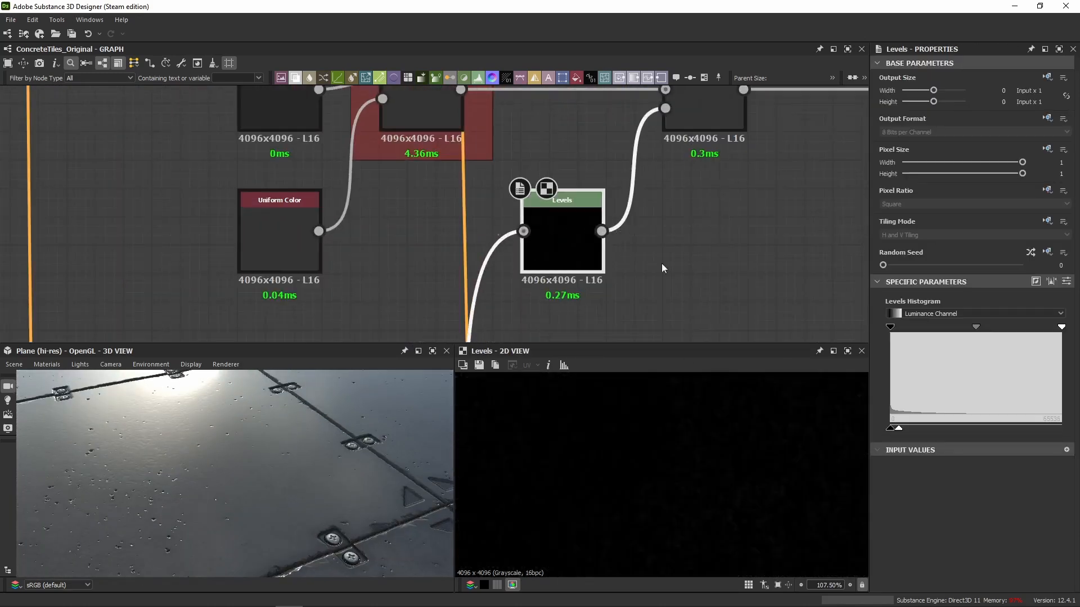
middle_drag(720, 97, 646, 179)
double_click(645, 179)
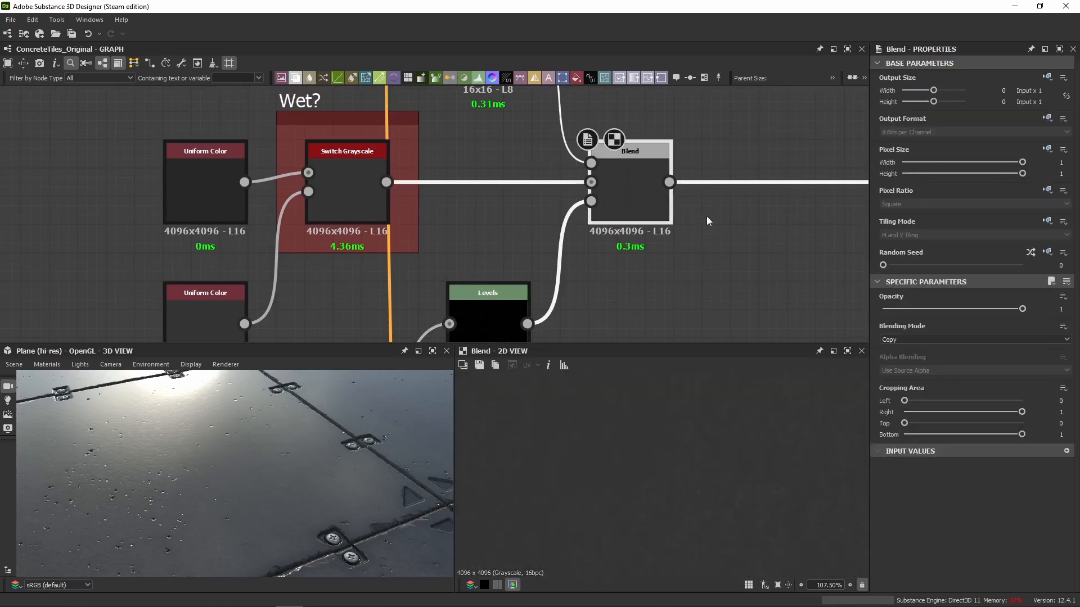
scroll(737, 459, up, 5)
middle_drag(652, 421, 644, 464)
scroll(484, 210, down, 5)
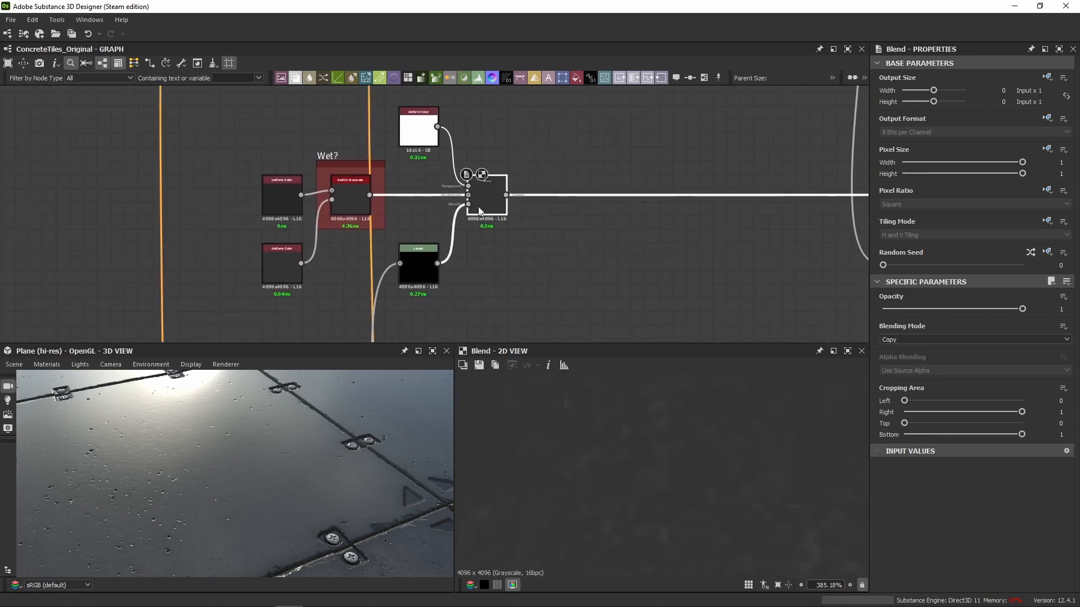
Review the connections into the Blend node after the Wet? switch and select the Levels node driving its opacity.
middle_drag(625, 234, 561, 234)
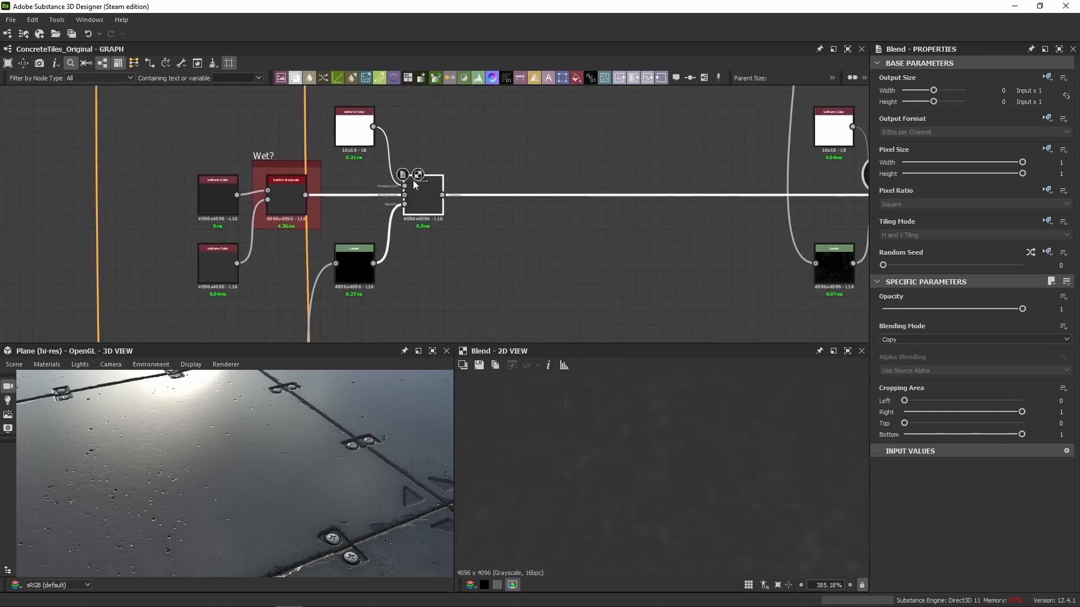
scroll(413, 180, up, 5)
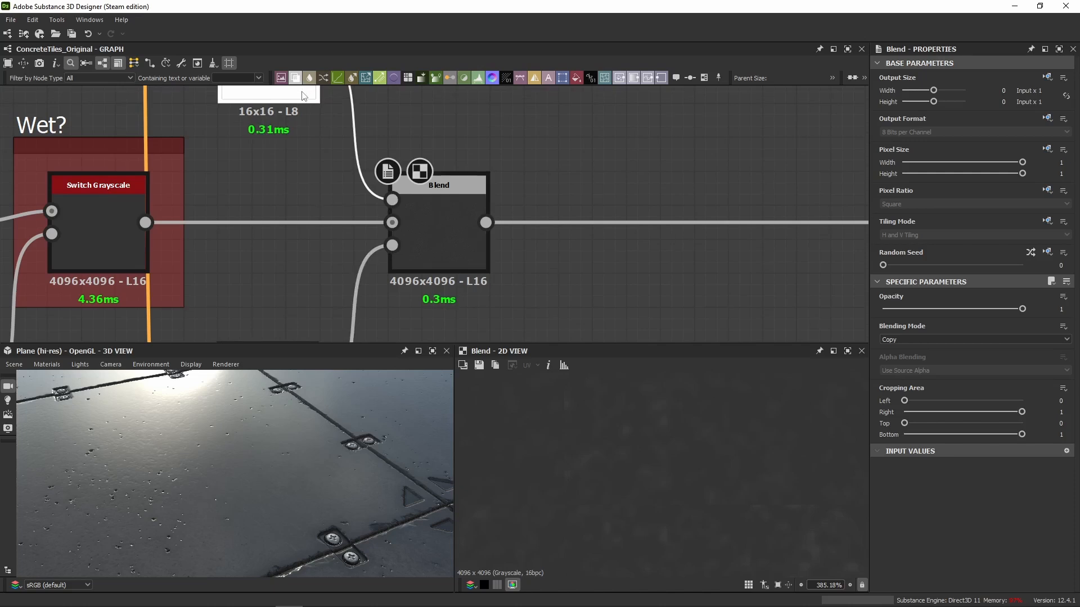
middle_drag(323, 270, 352, 128)
scroll(264, 213, up, 3)
click(275, 220)
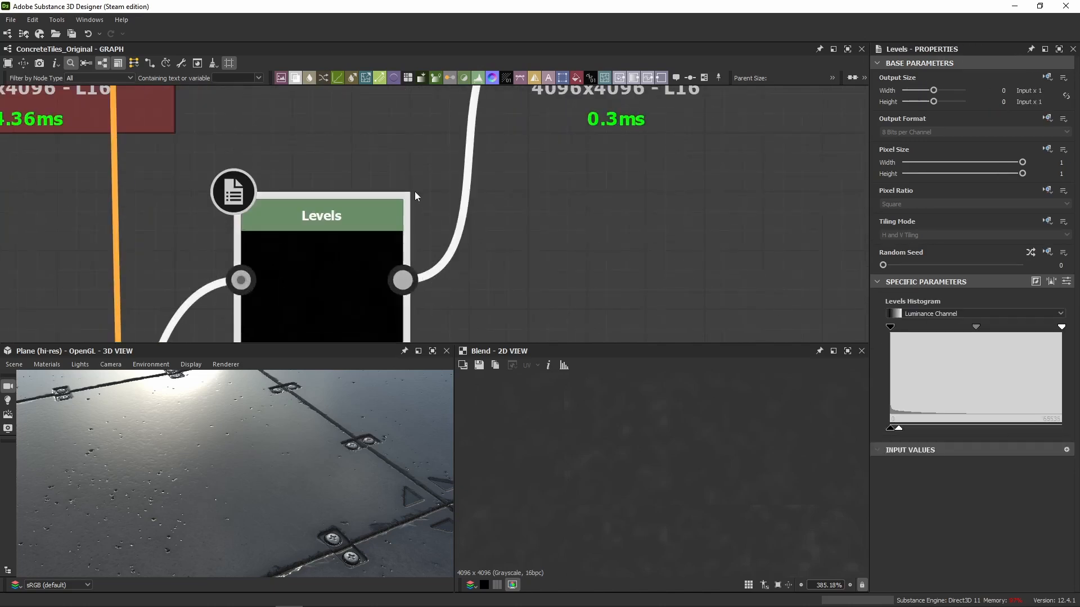
Enable the next disabled Blend node along the Wet? chain and show its output in the 2D view.
scroll(619, 219, down, 5)
middle_drag(767, 188, 308, 226)
scroll(520, 258, down, 4)
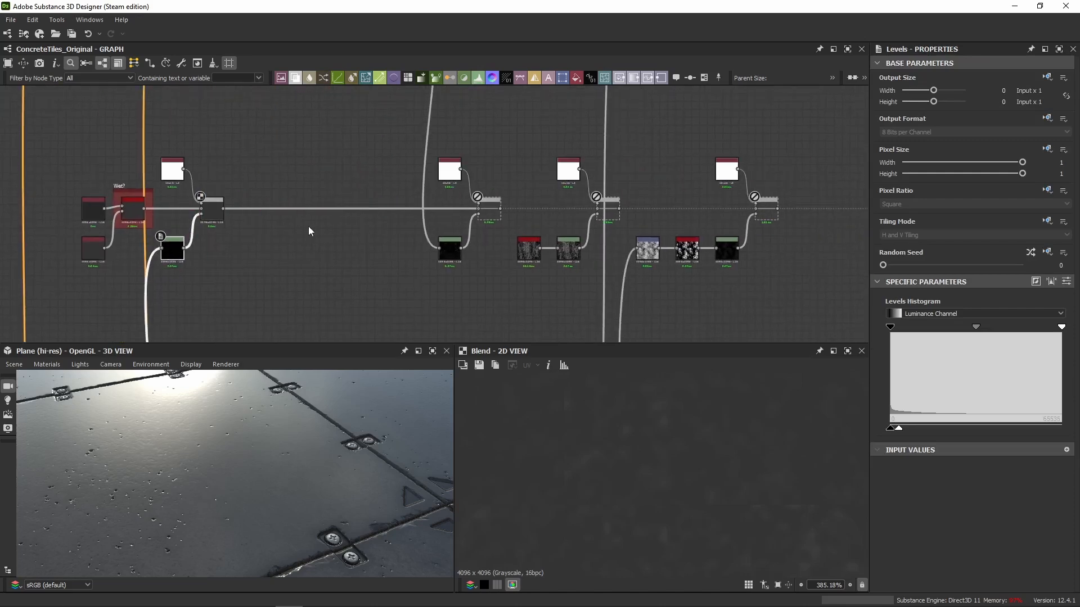
click(492, 219)
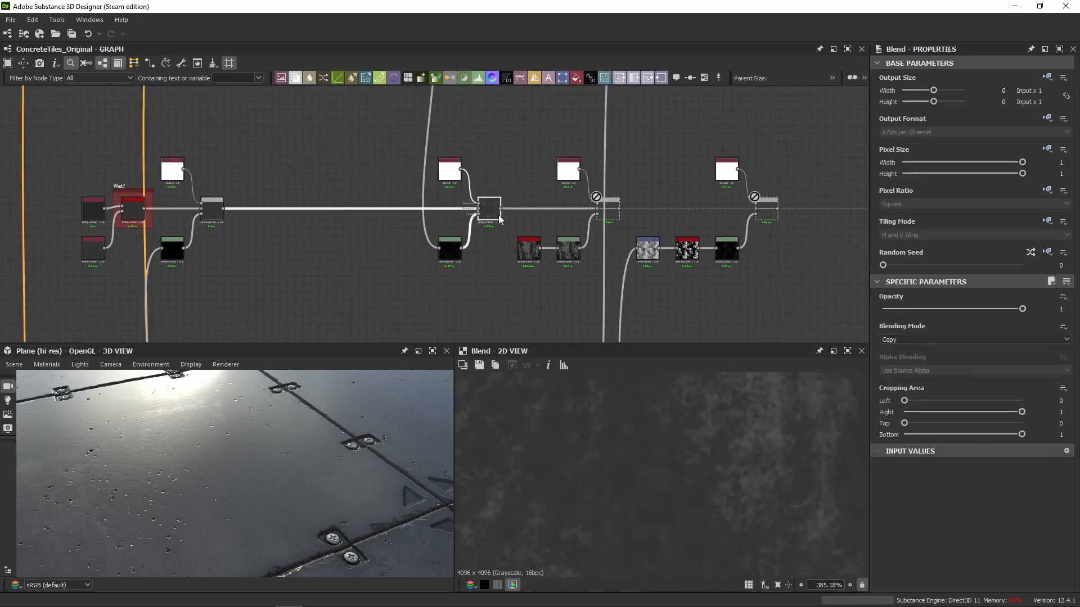
Trace the second Blend's mask upstream to the Blend fed by Grunge Concrete and examine its output in the 2D view.
scroll(414, 255, down, 4)
middle_drag(423, 174, 396, 245)
scroll(393, 219, up, 9)
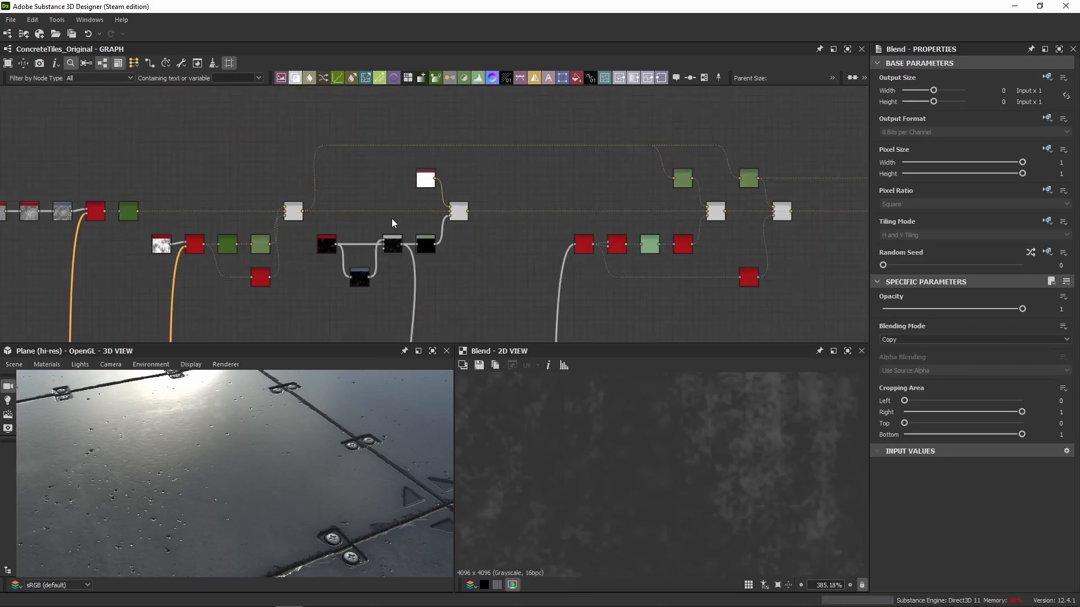
double_click(423, 262)
scroll(672, 450, down, 10)
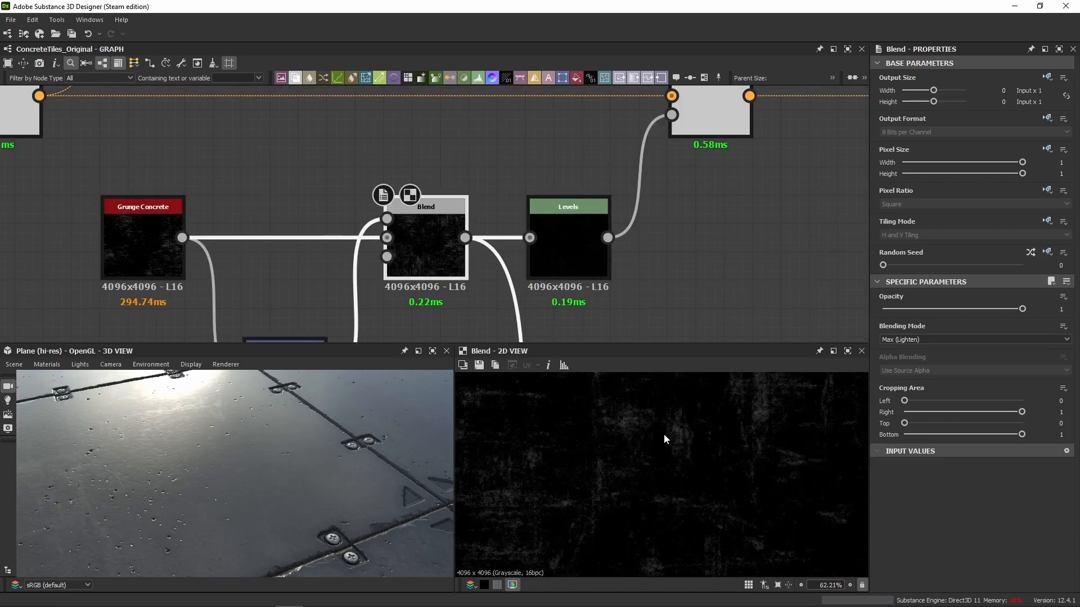
middle_drag(775, 467, 703, 486)
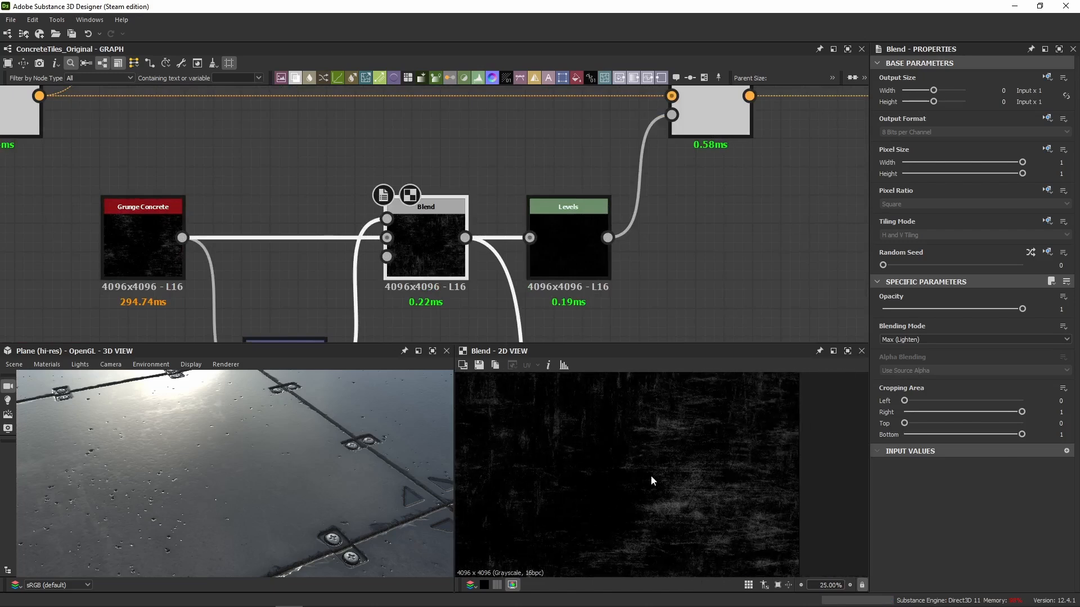
scroll(467, 205, down, 8)
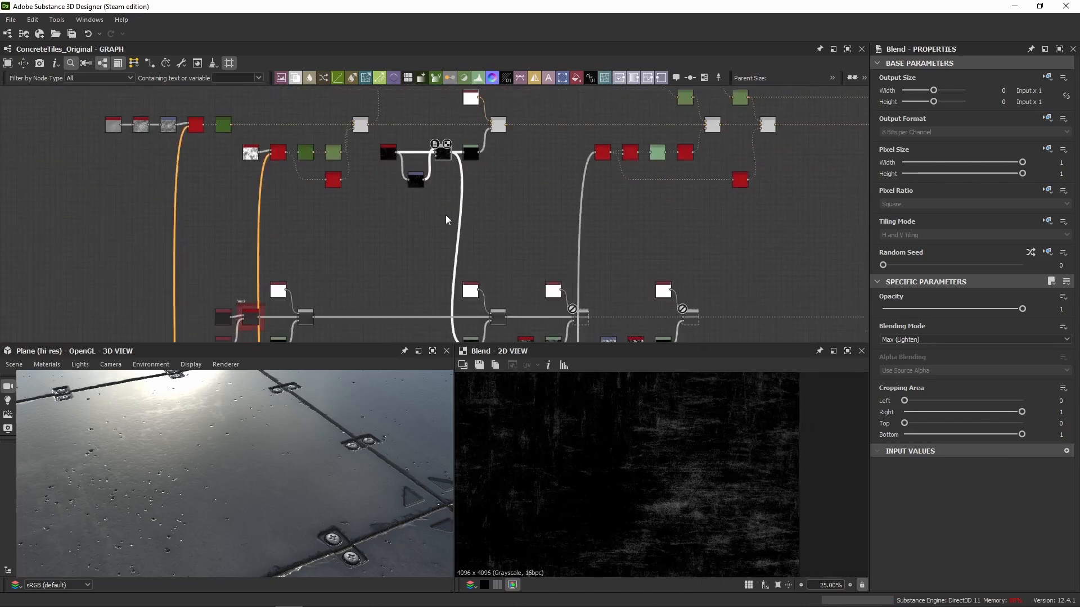
View the output of the roughness Blend after the Wet? section and compare it with its Grunge Concrete mask source.
scroll(448, 193, up, 5)
click(501, 194)
scroll(411, 130, down, 5)
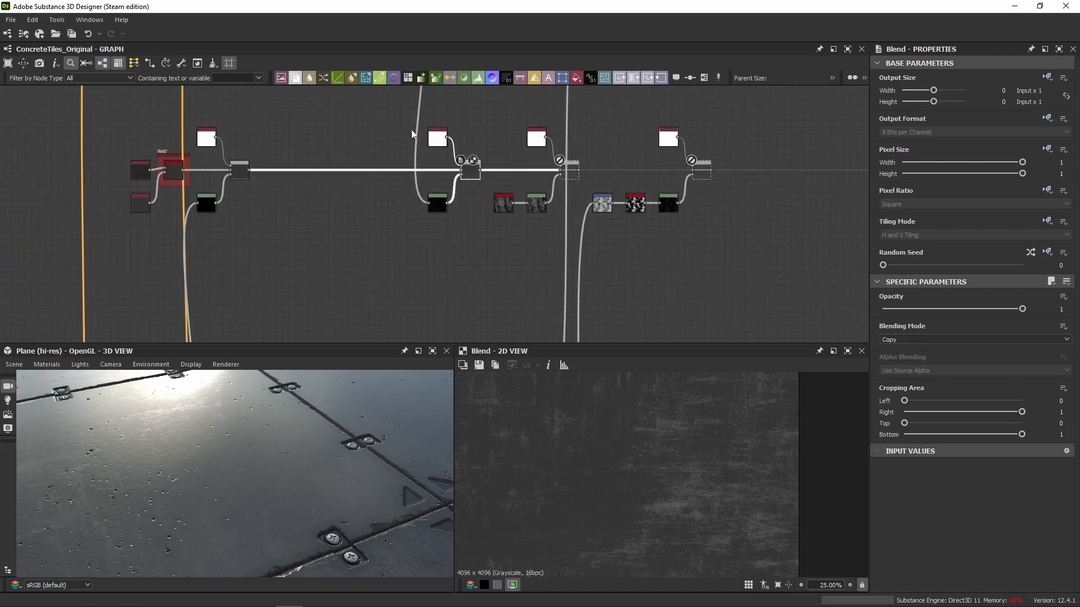
click(408, 111)
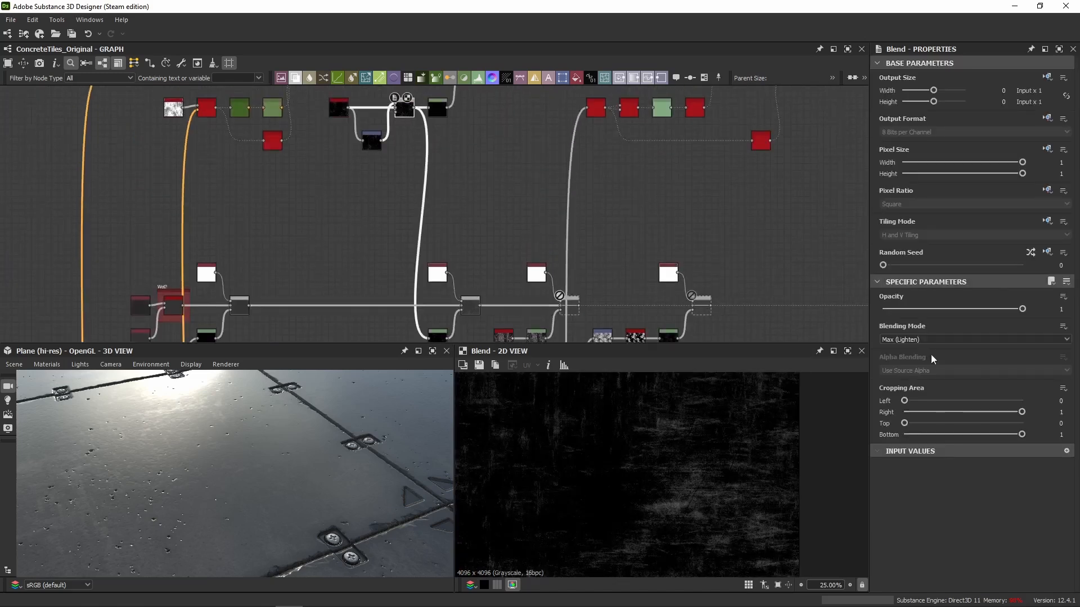
scroll(589, 448, down, 6)
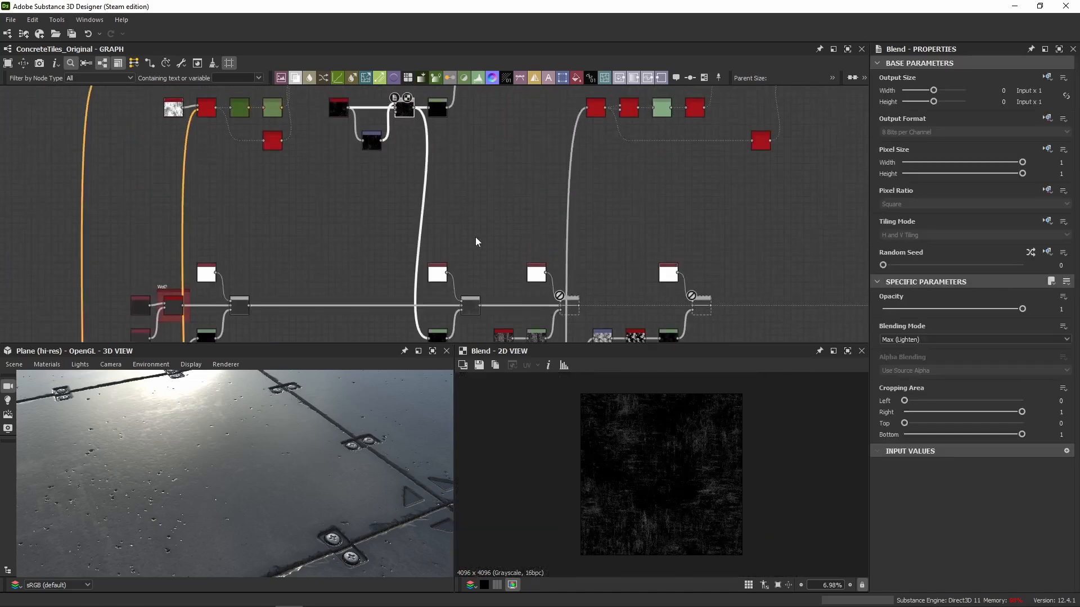
View the Levels node feeding that roughness Blend's opacity and check its Level Out High value.
scroll(474, 238, up, 5)
click(447, 291)
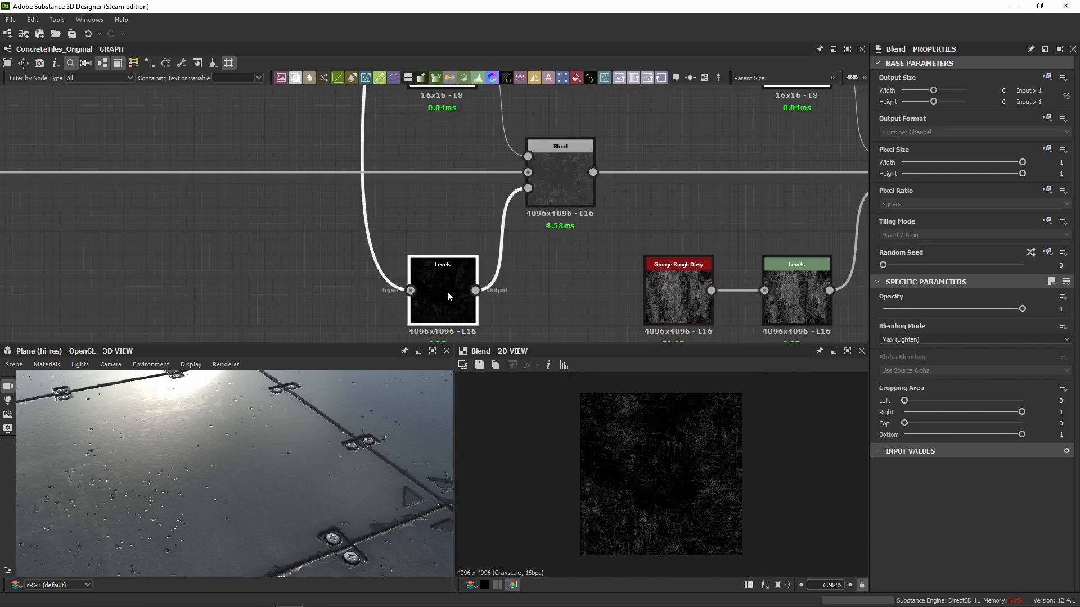
double_click(1049, 441)
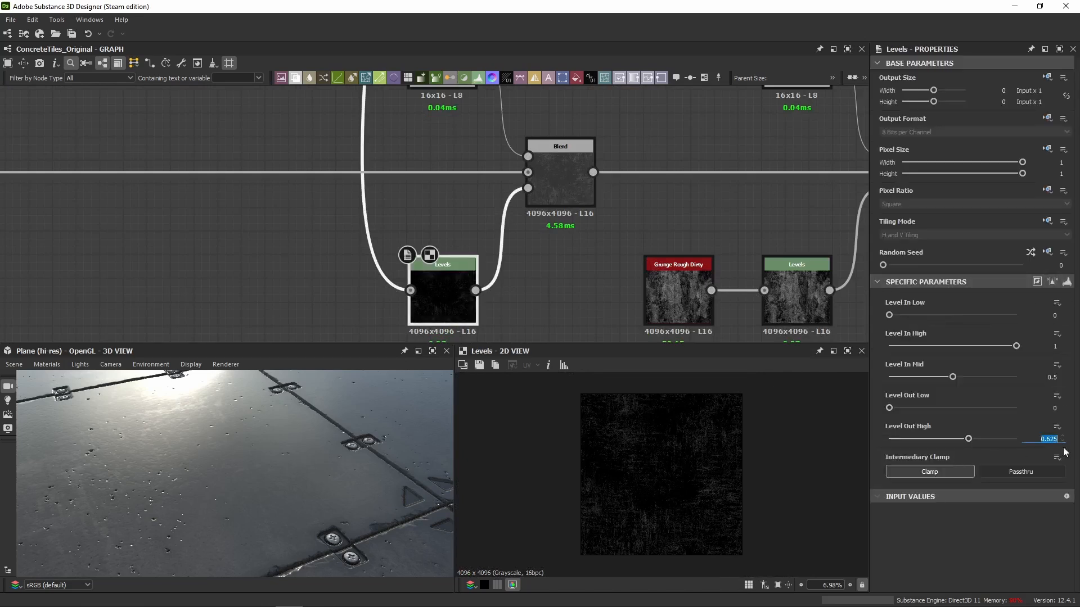
Review the roughness Blend's output and settings along with the Uniform Color node feeding its foreground.
middle_drag(528, 264, 525, 342)
click(549, 245)
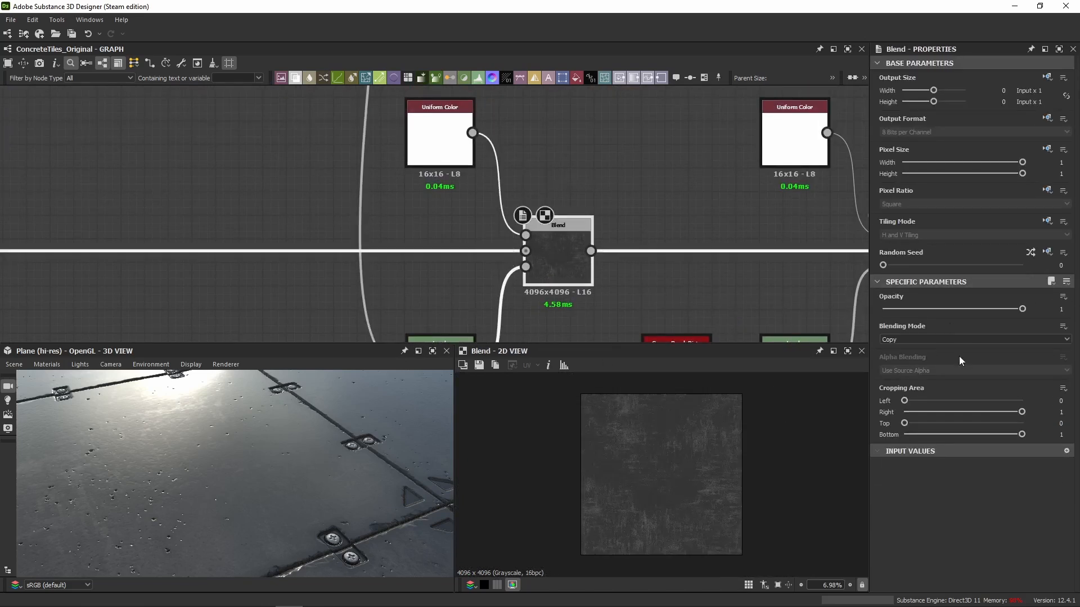
scroll(663, 480, up, 3)
click(430, 163)
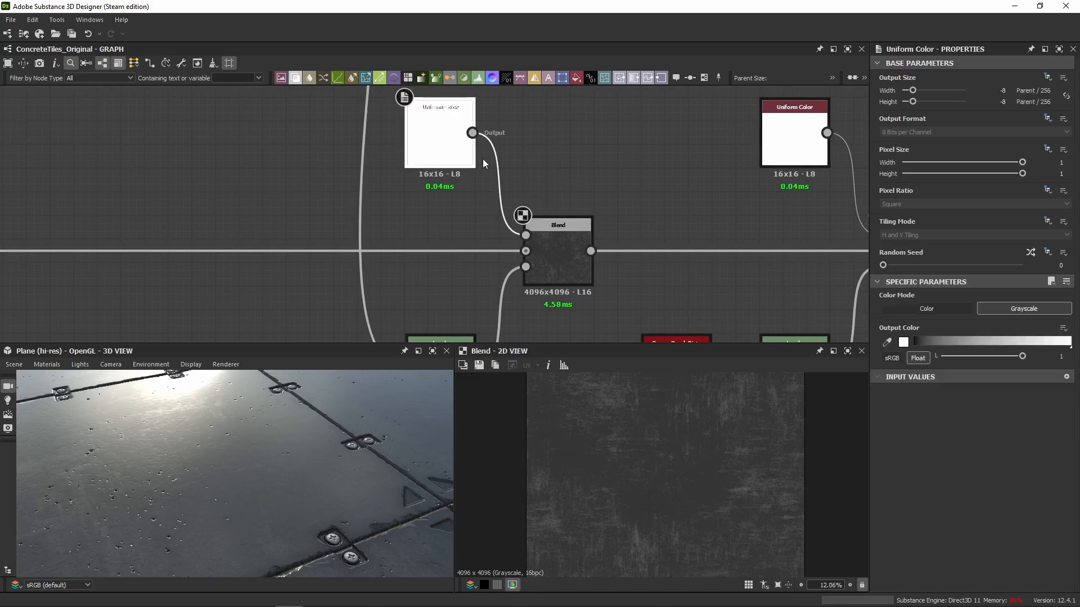
click(569, 258)
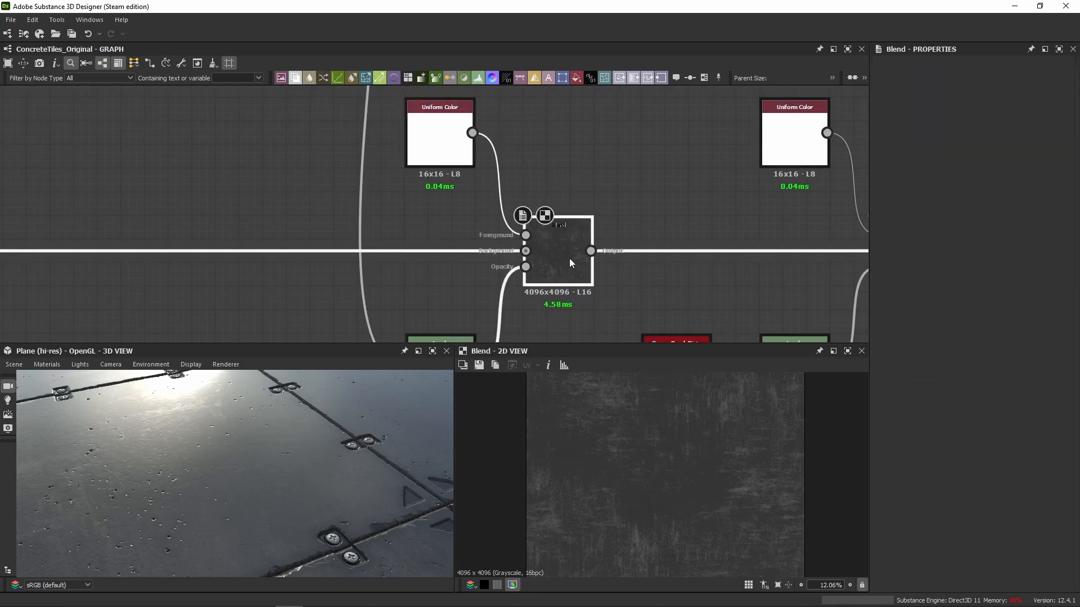
Toggle the Grunge Concrete masked Blend and examine its effect on the tiles' reflections across the 3D preview.
drag(216, 427, 166, 421)
key(shift+d)
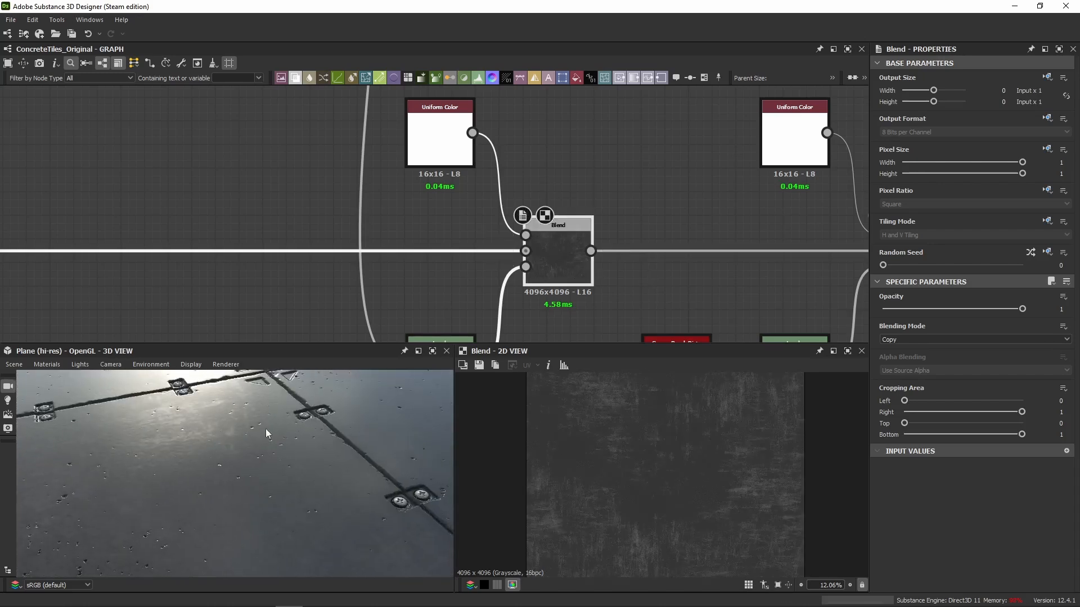
scroll(300, 458, down, 5)
drag(303, 461, 202, 471)
scroll(656, 184, down, 3)
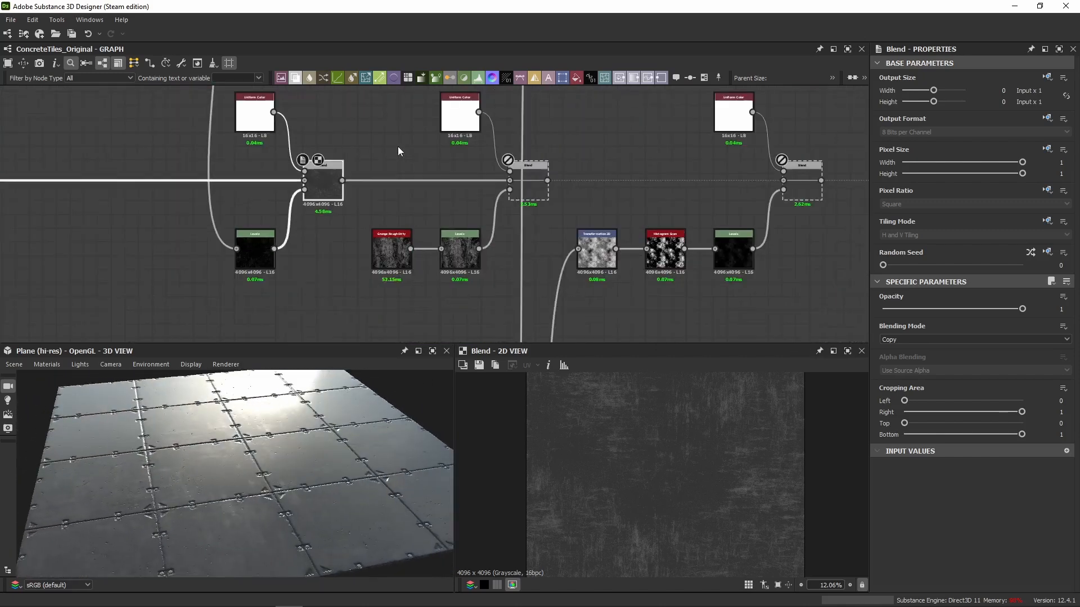
Enable the Blend node masked by Grunge Rough Dirty and show its output in the 2D view.
click(541, 186)
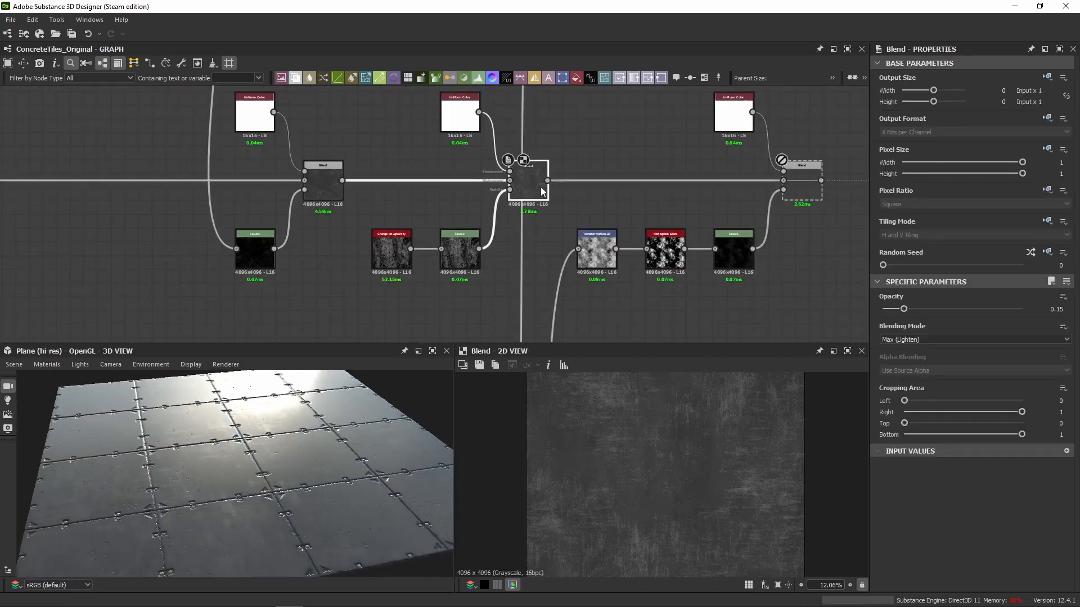
scroll(354, 254, up, 3)
drag(238, 419, 276, 394)
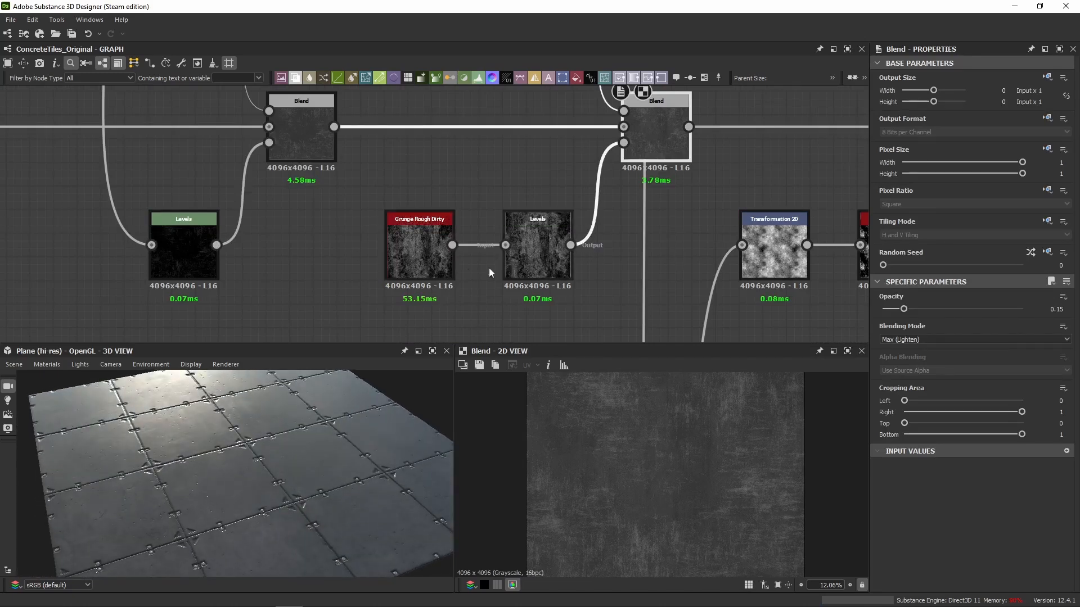
Review the Grunge Rough Dirty output and parameters, and switch the following Levels node's settings to numeric sliders.
double_click(432, 264)
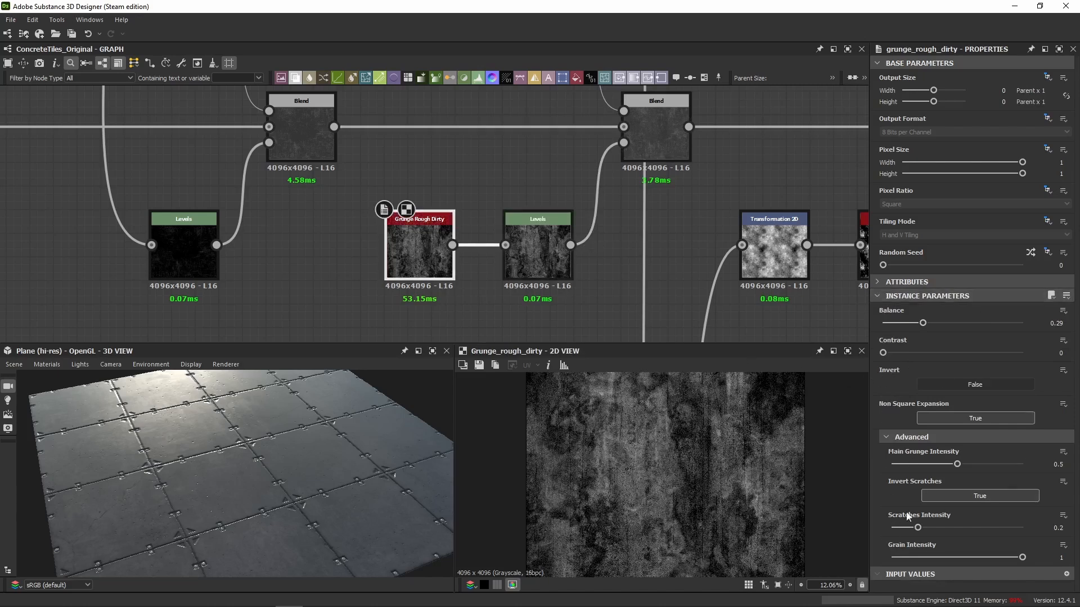
click(532, 258)
click(1066, 281)
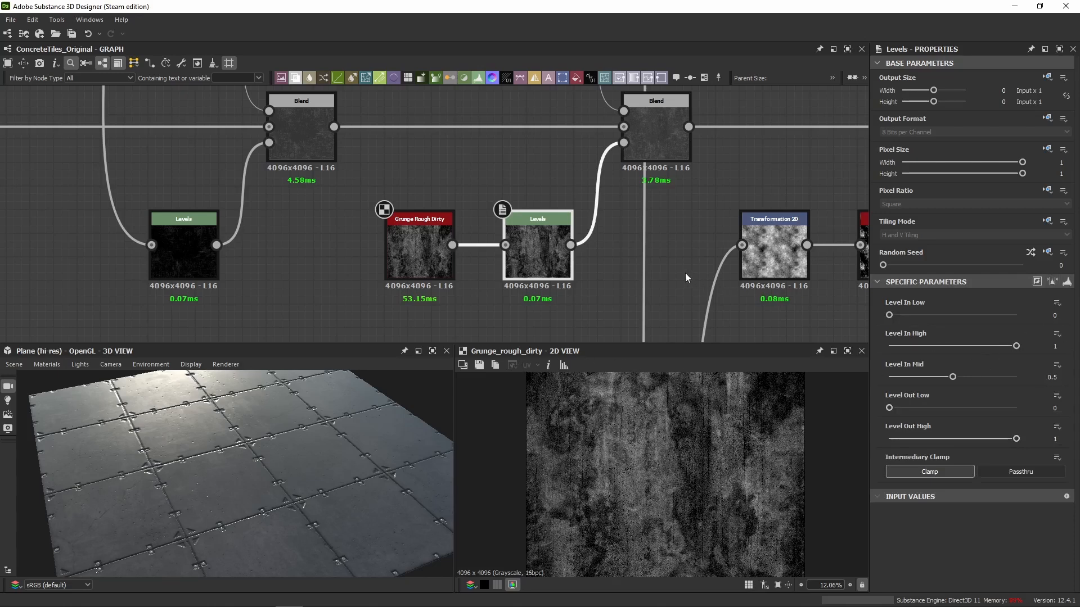
Examine the Grunge Rough Dirty masked Blend and the Uniform Color feeding its foreground, and return to the Blend's output.
middle_drag(575, 158, 524, 180)
click(602, 163)
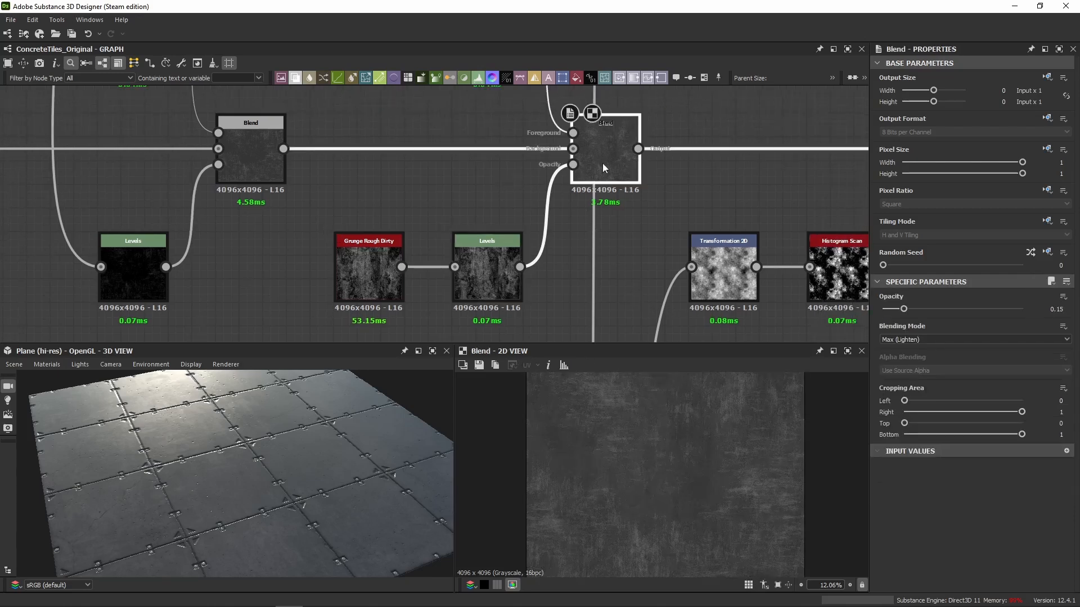
middle_drag(539, 108, 537, 202)
click(489, 158)
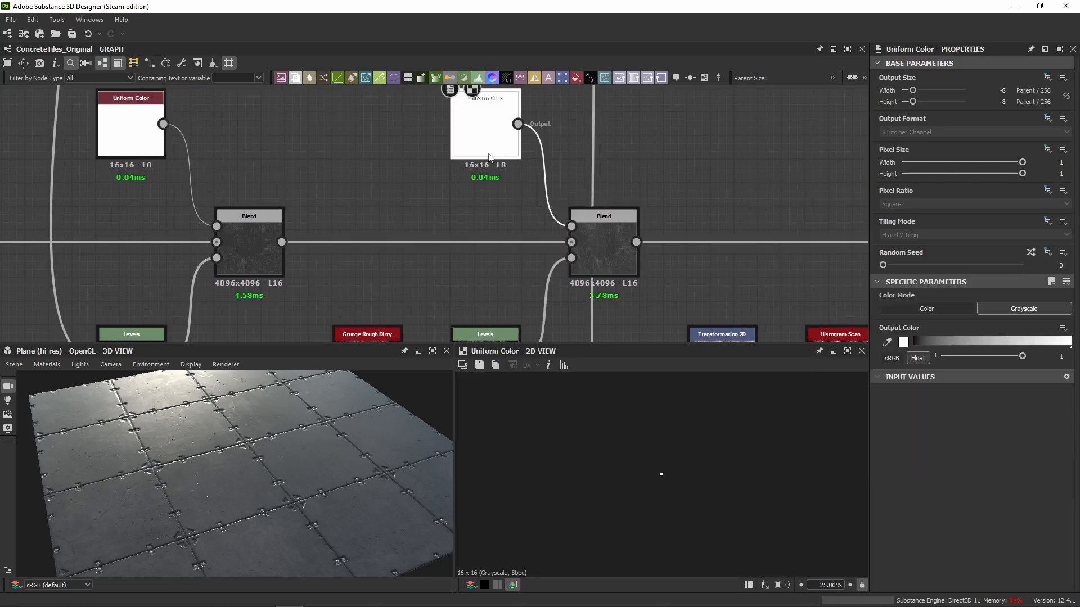
click(618, 229)
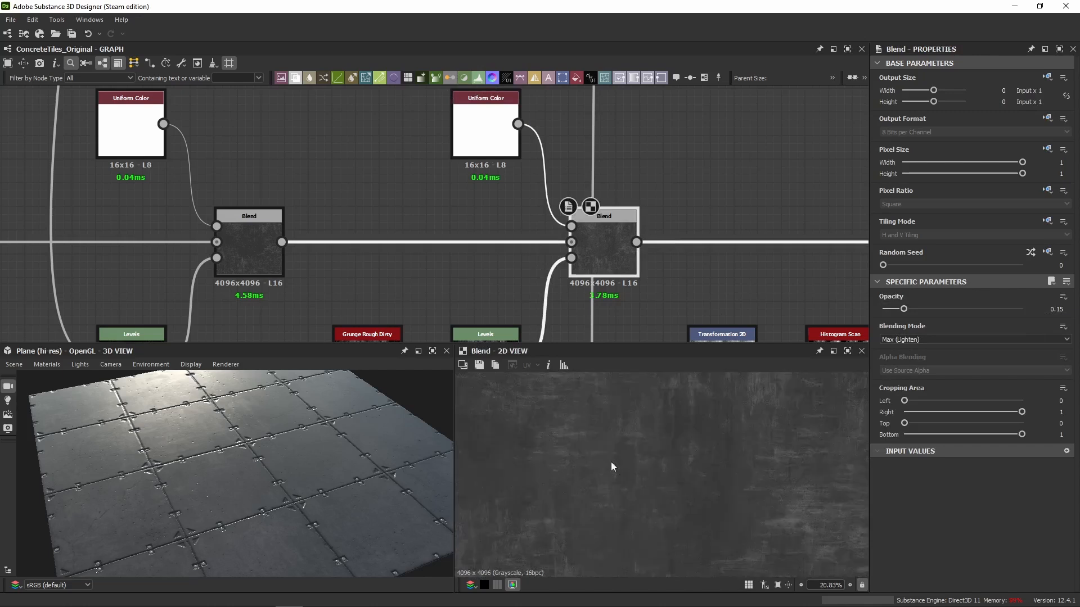
Toggle the Grunge Rough Dirty masked Blend off and on, comparing its effect in the 2D and 3D views.
scroll(611, 461, down, 4)
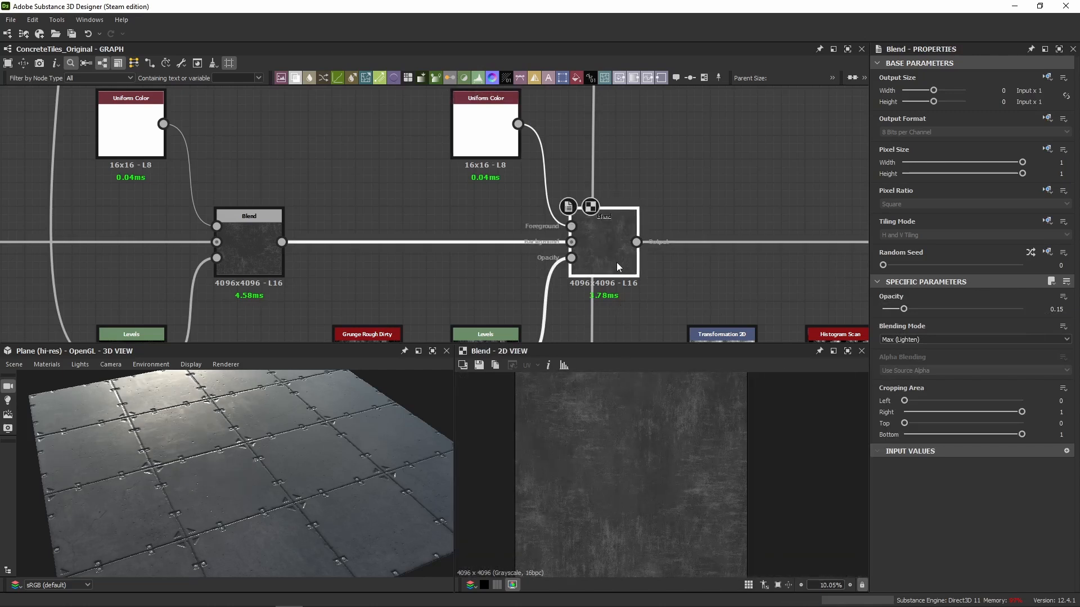
scroll(642, 495, up, 4)
key(shift+d)
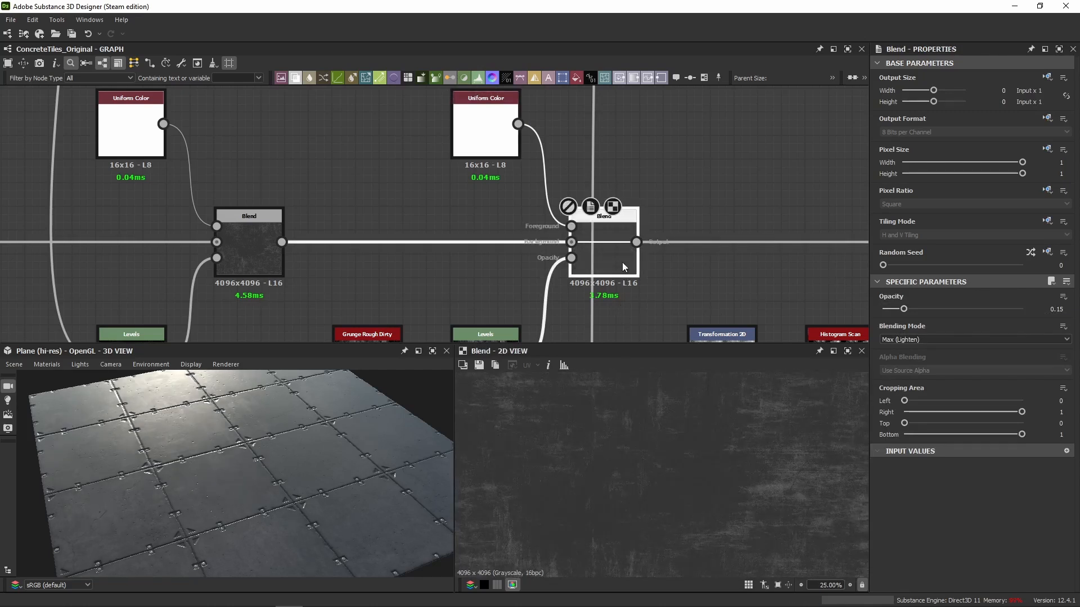
key(shift+d)
key(shift+d)
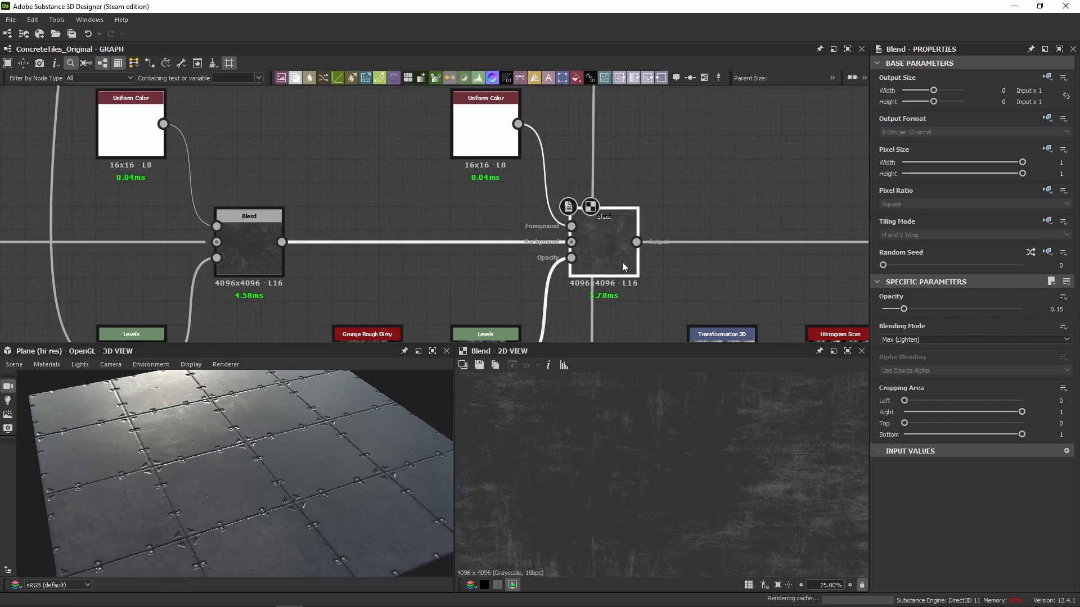
key(shift+d)
drag(253, 443, 240, 439)
middle_drag(504, 261, 492, 236)
drag(194, 490, 217, 477)
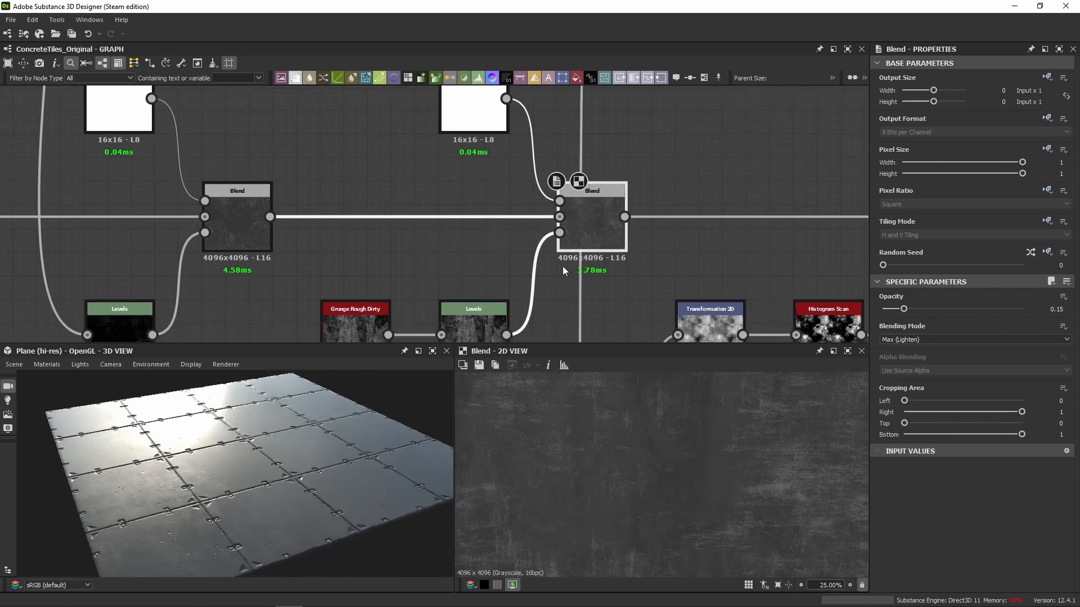
View the Levels mask after Grunge Rough Dirty, and check the masked Blend's effect on the reflections in the 3D view.
scroll(632, 479, down, 5)
click(481, 337)
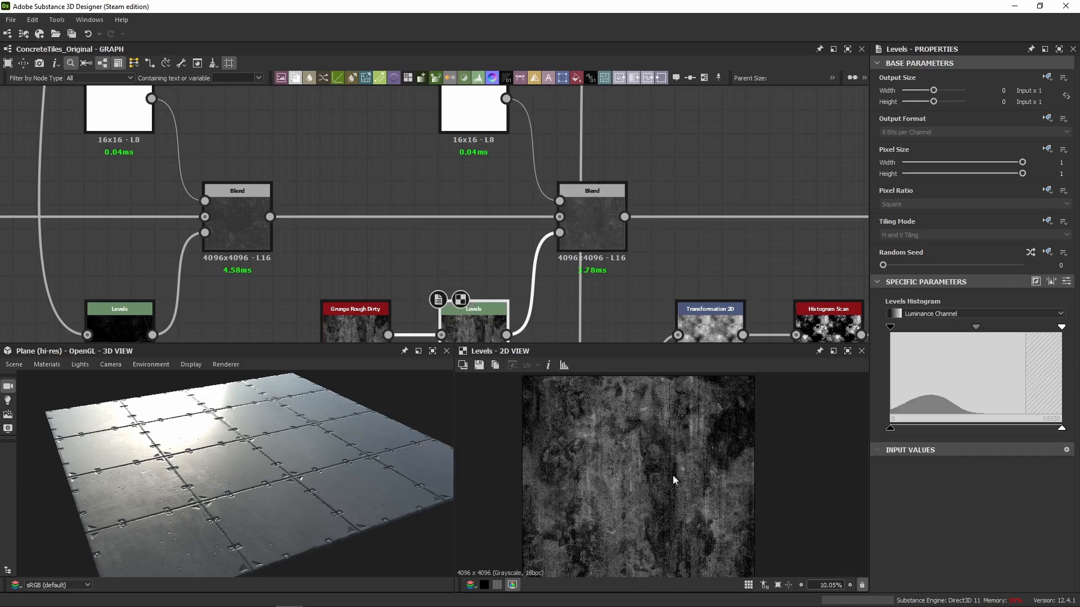
scroll(689, 501, down, 2)
click(595, 231)
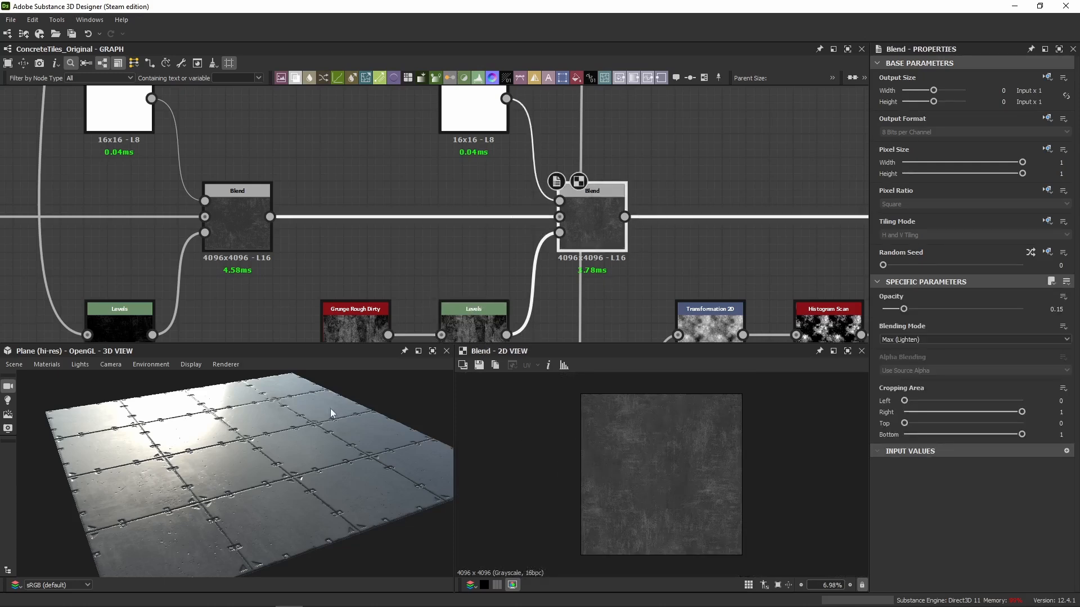
drag(332, 410, 327, 434)
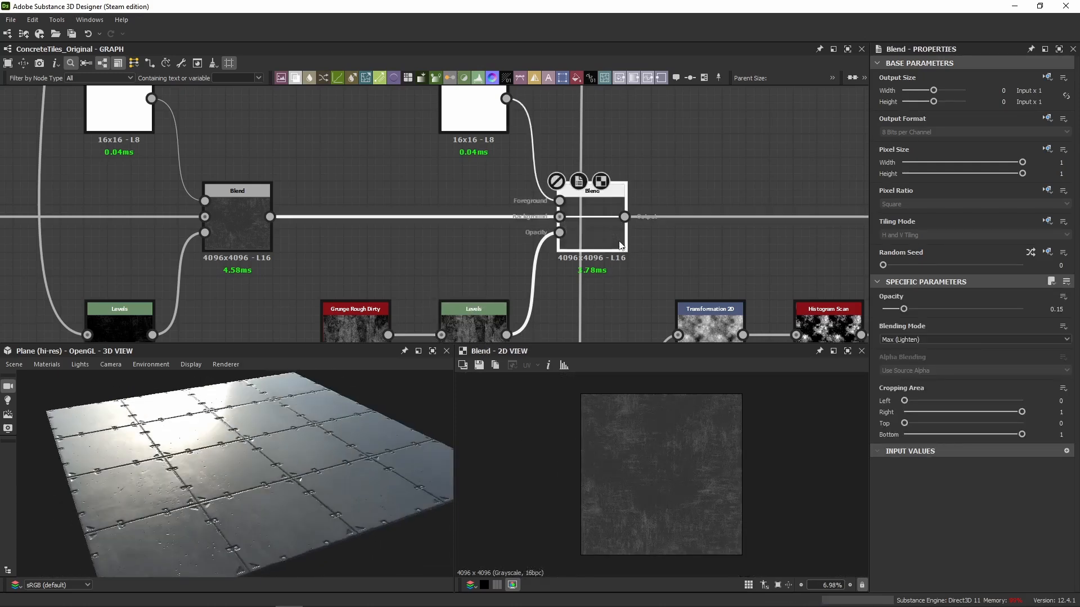
mouse_move(287, 489)
mouse_down()
mouse_move(265, 494)
mouse_move(287, 478)
mouse_up()
Enable the last disabled Blend node in the roughness chain and show its output in the 2D view.
scroll(775, 225, down, 4)
middle_drag(775, 226, 468, 207)
click(480, 208)
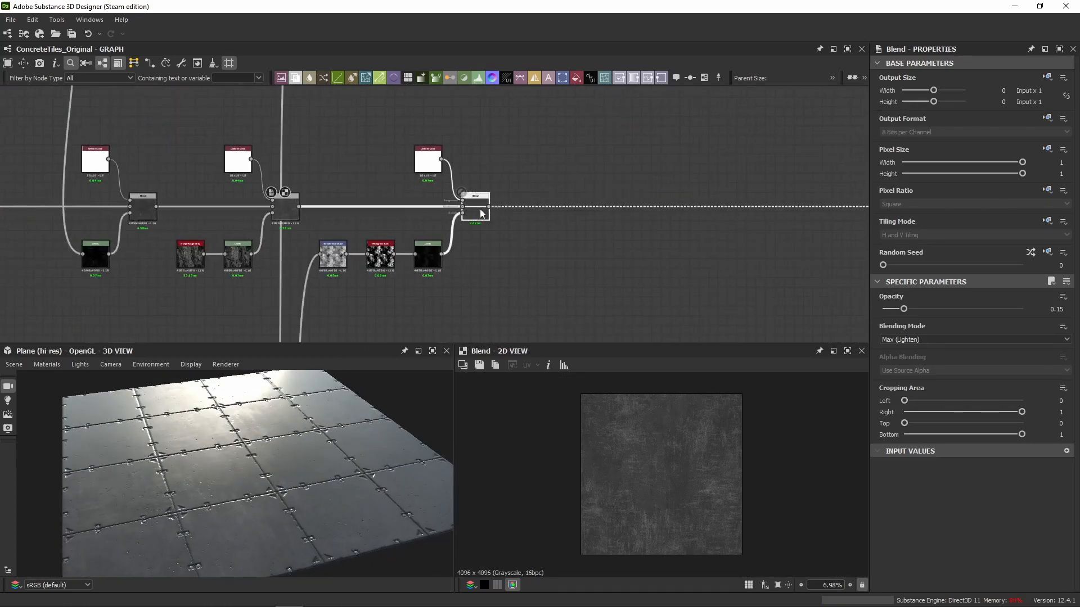
drag(262, 449, 271, 447)
View the Transformation 2D node feeding the last Blend's mask and display its transform matrix values.
click(329, 254)
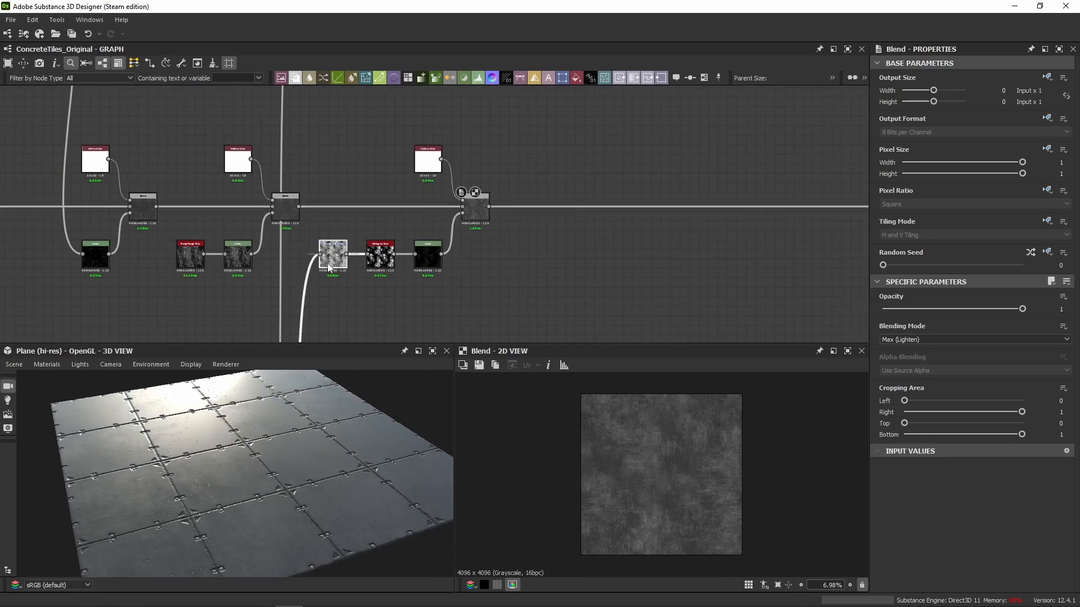
scroll(319, 253, up, 5)
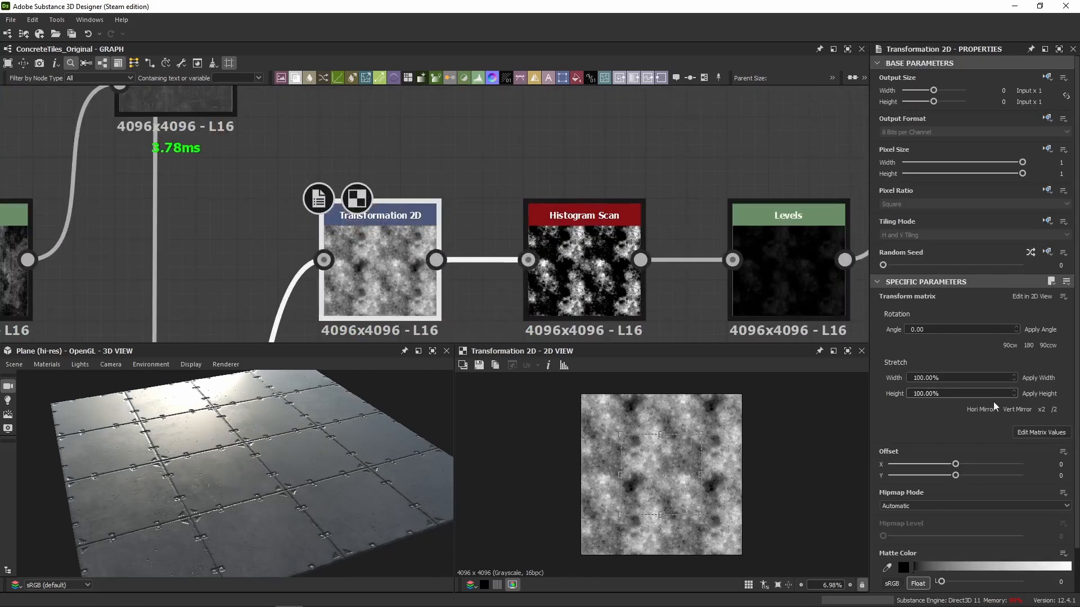
click(1039, 432)
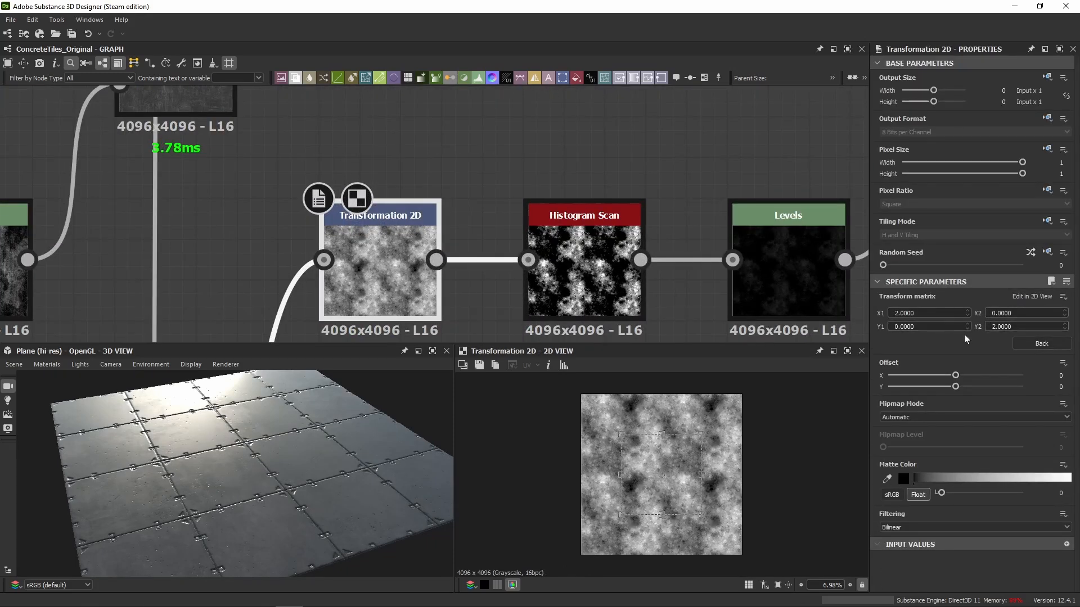
scroll(360, 266, up, 3)
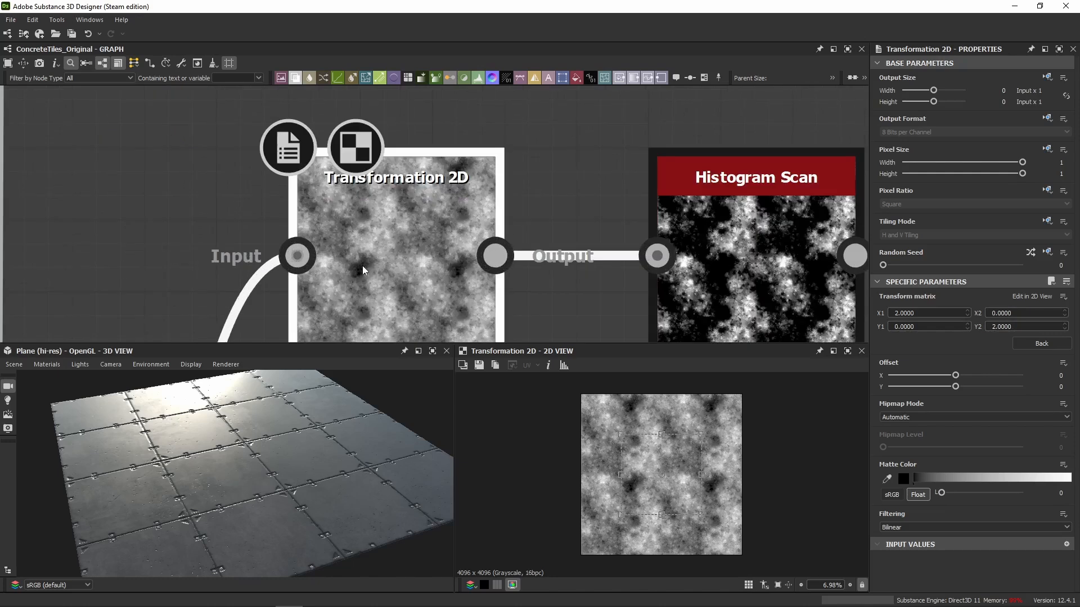
scroll(393, 319, down, 5)
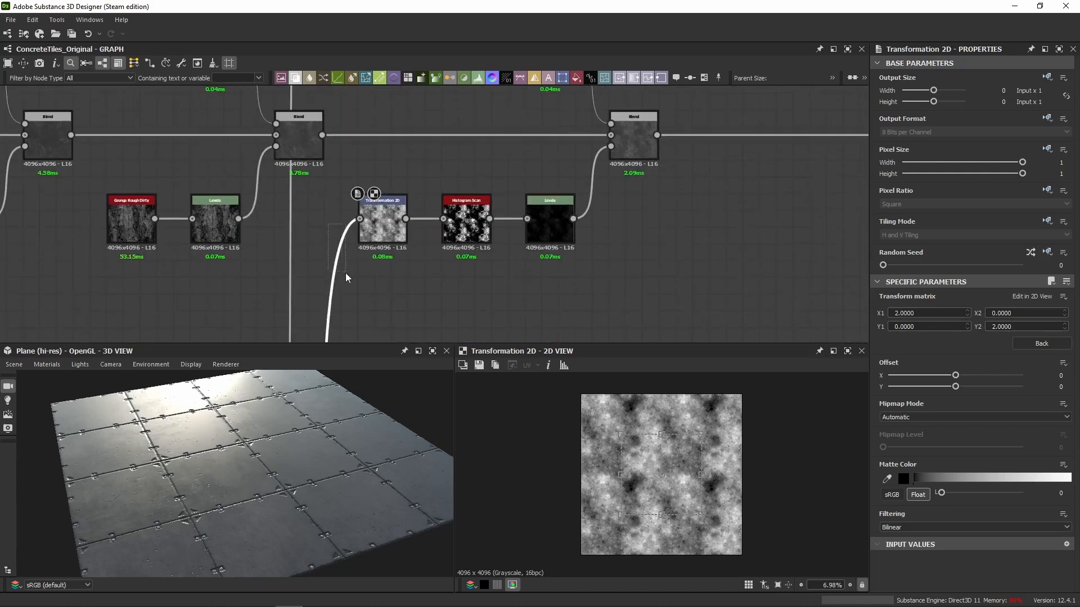
Trace the Transformation 2D input back to its source and view the Moisture Noise and Auto Levels nodes.
drag(345, 272, 346, 276)
scroll(346, 276, down, 6)
middle_drag(458, 291, 573, 166)
scroll(571, 174, down, 3)
middle_drag(525, 276, 524, 147)
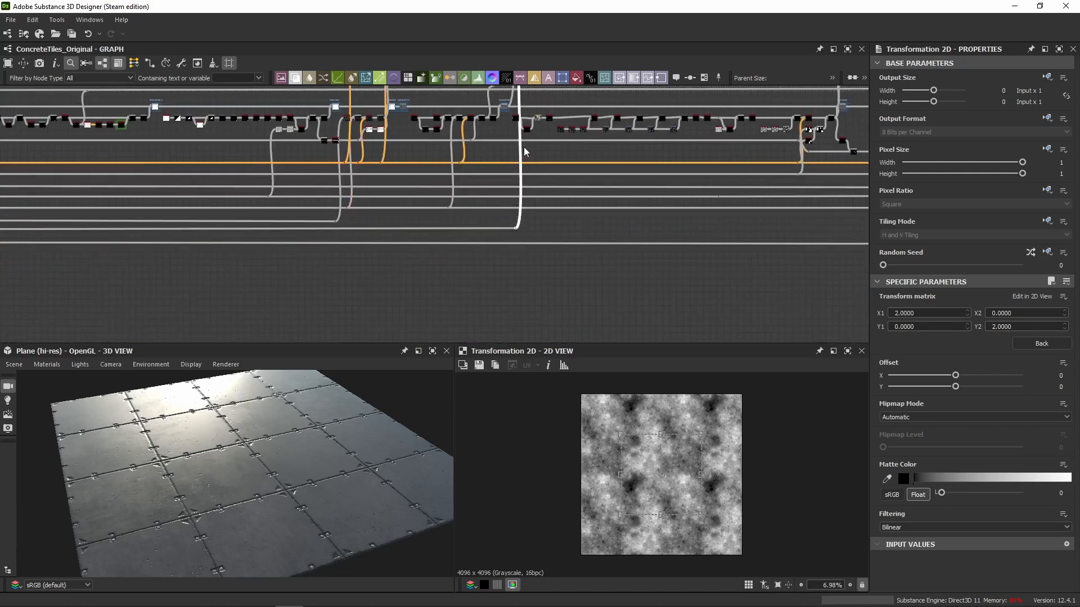
middle_drag(185, 232, 804, 209)
mouse_move(118, 223)
middle_down()
mouse_move(612, 212)
mouse_move(118, 226)
middle_up()
scroll(335, 299, down, 1)
middle_drag(238, 299, 335, 286)
middle_drag(206, 242, 472, 246)
scroll(472, 246, up, 1)
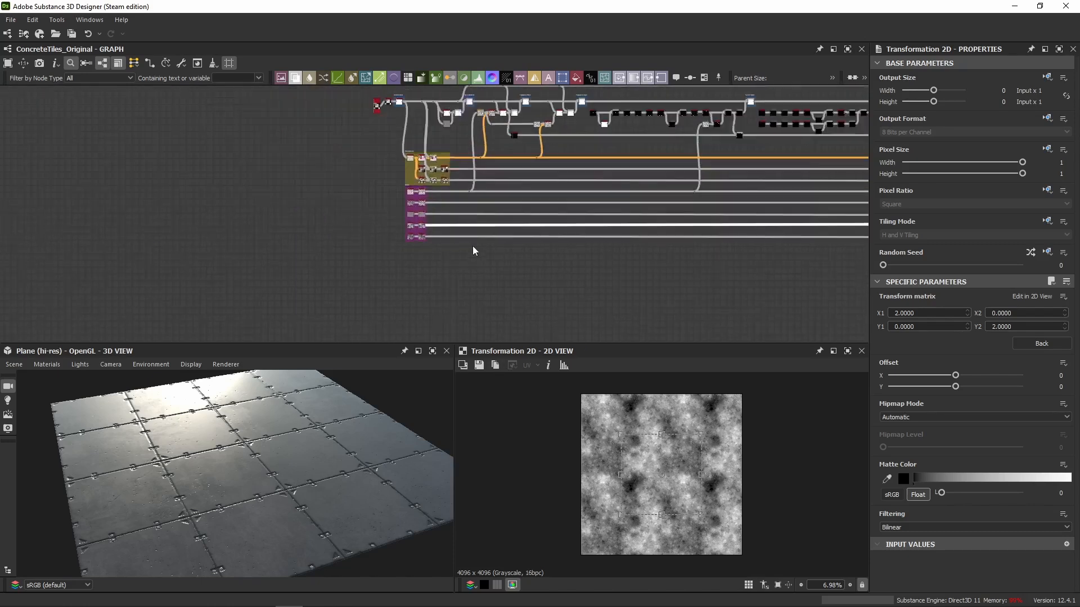
scroll(349, 200, up, 10)
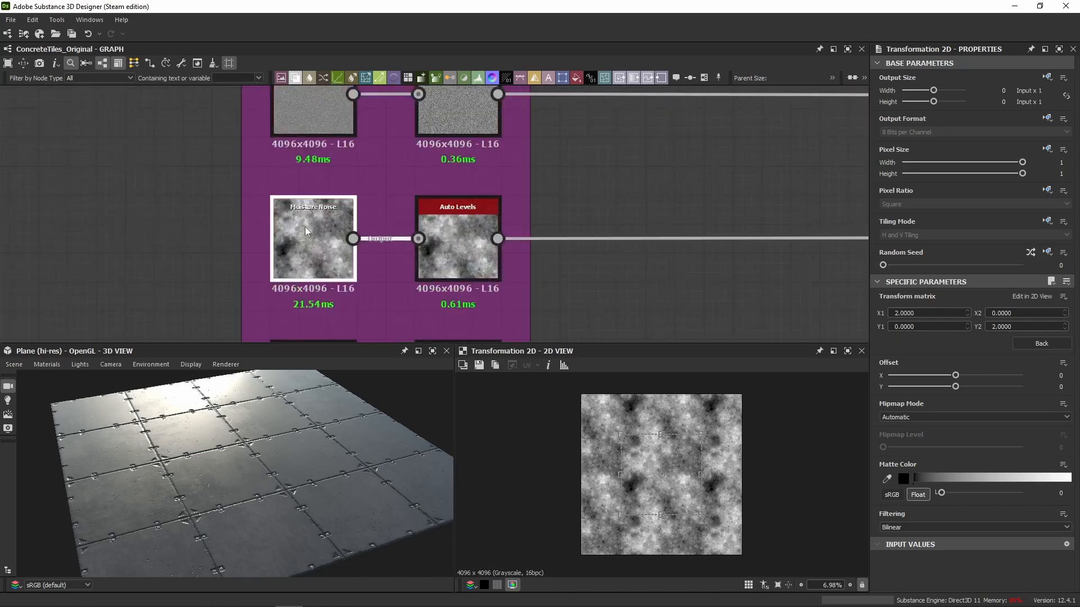
click(304, 231)
click(449, 228)
Return to the Transformation 2D node in the roughness chain and examine its tiled noise output up close.
scroll(659, 251, down, 5)
middle_drag(748, 271, 606, 260)
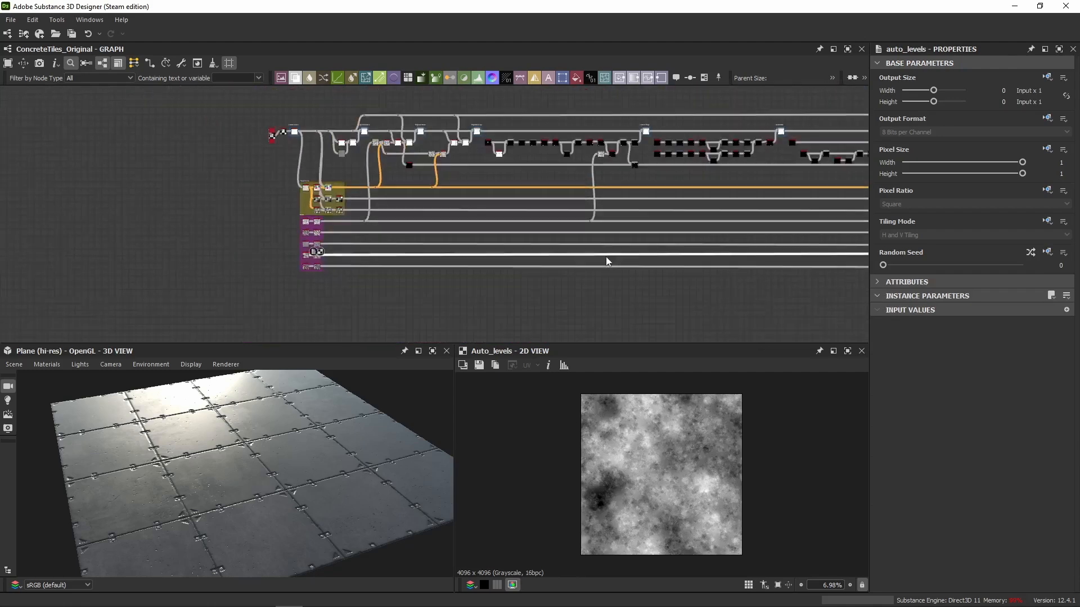
scroll(606, 260, down, 4)
middle_drag(832, 263, 606, 266)
scroll(669, 233, up, 6)
middle_drag(709, 232, 486, 396)
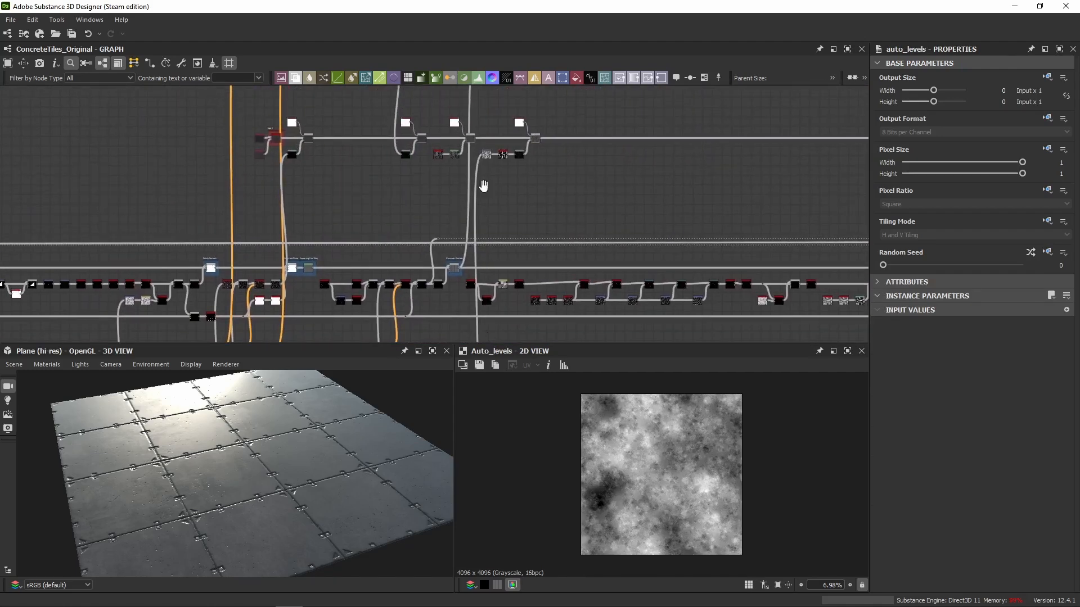
scroll(487, 197, up, 5)
click(470, 225)
scroll(548, 221, up, 3)
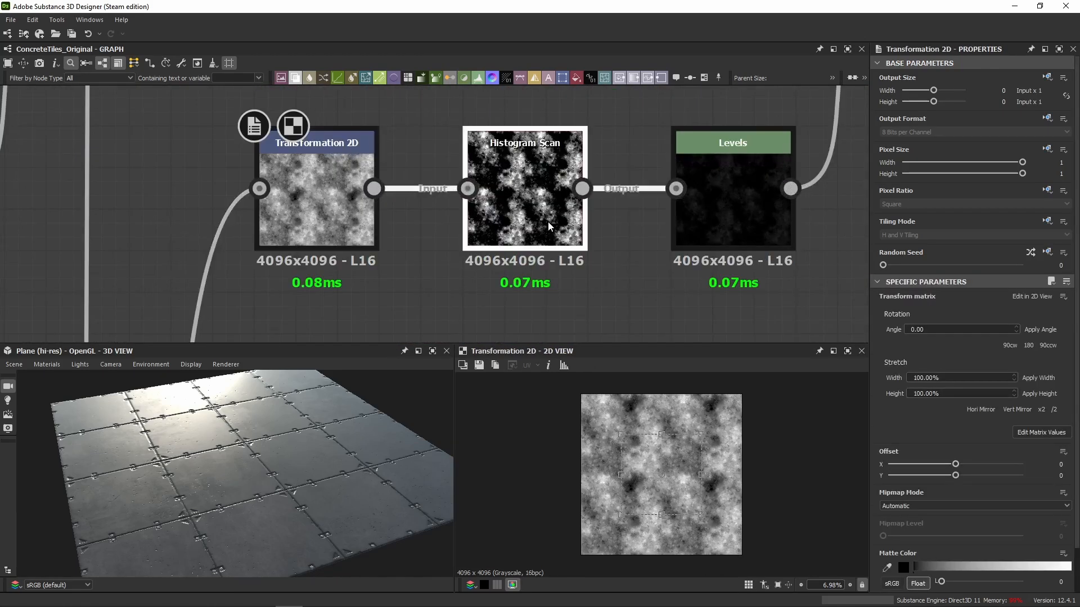
double_click(548, 221)
double_click(343, 217)
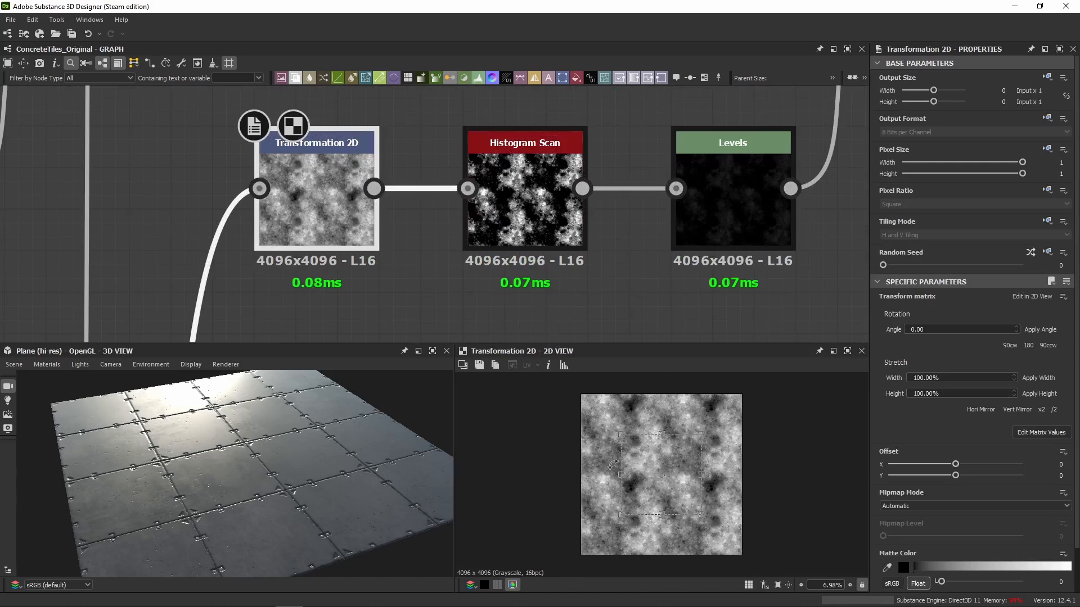
scroll(612, 464, up, 2)
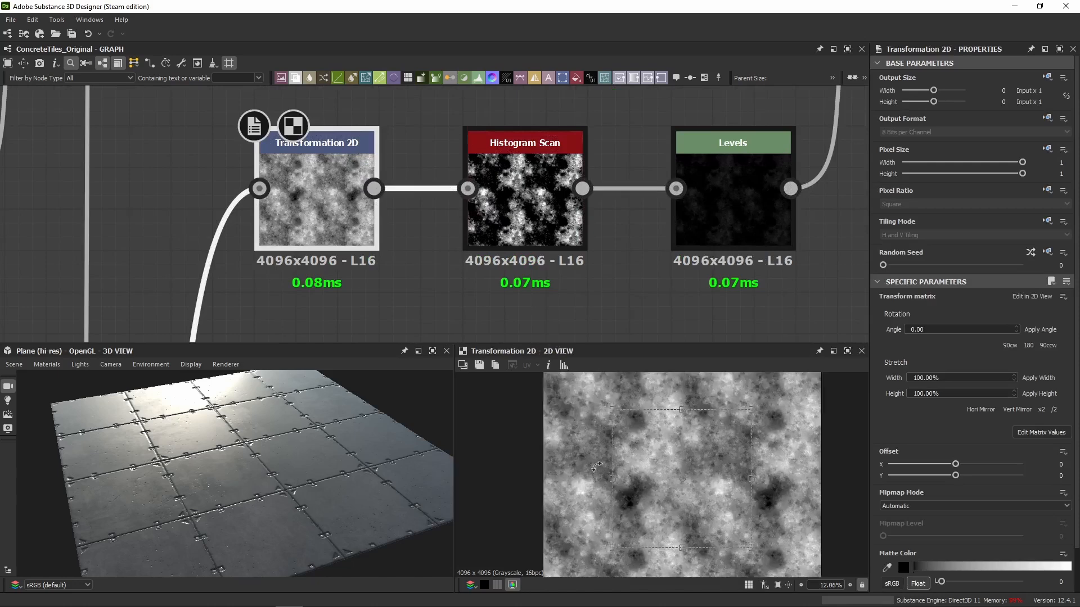
Compare the Histogram Scan output with the Transformation 2D output in the 2D view.
double_click(531, 239)
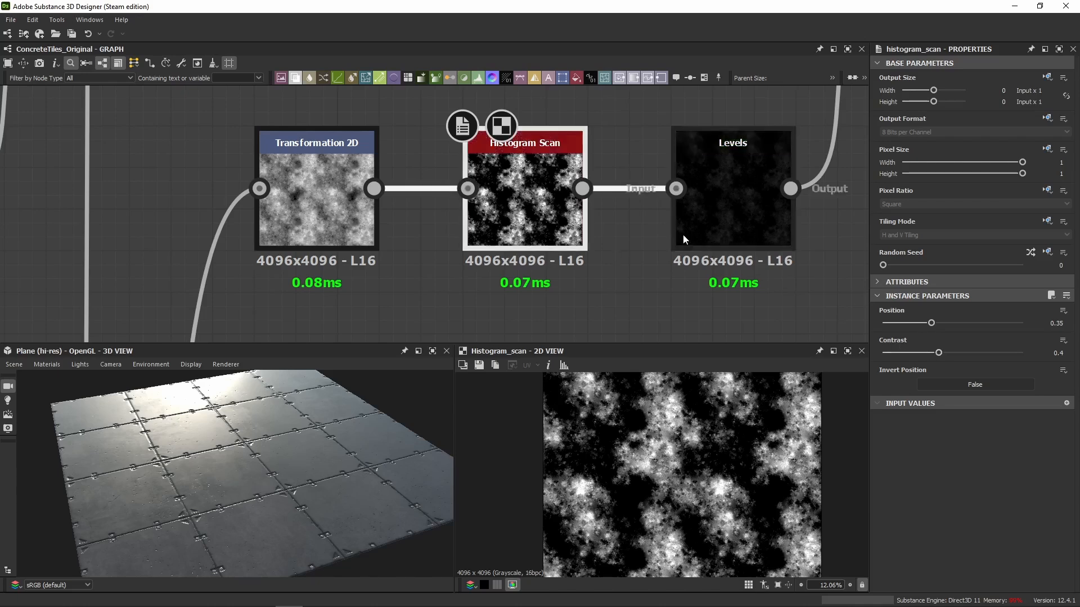
middle_drag(594, 265, 492, 262)
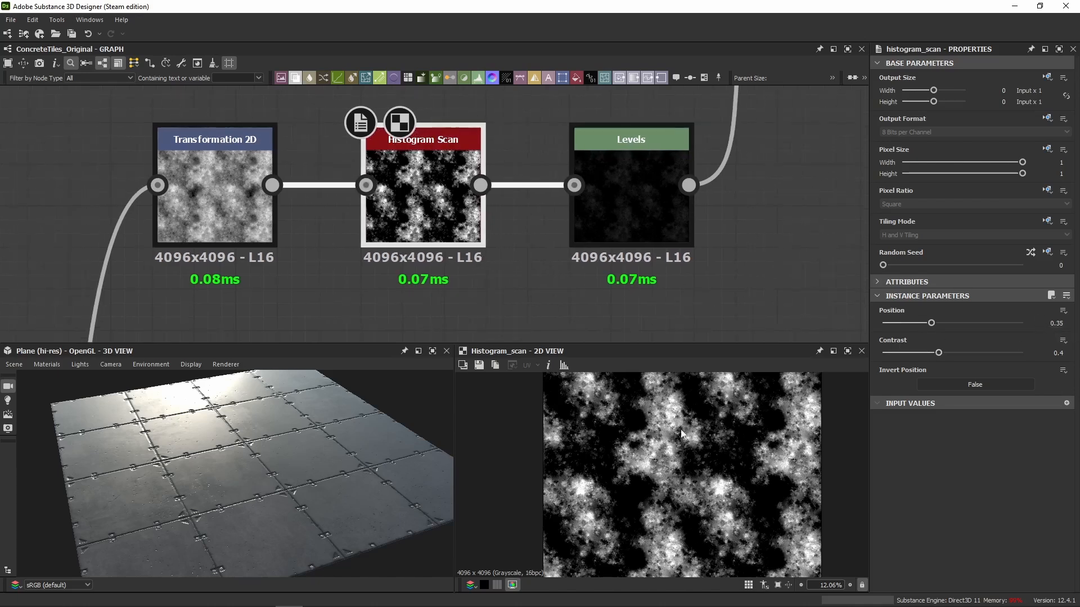
double_click(264, 222)
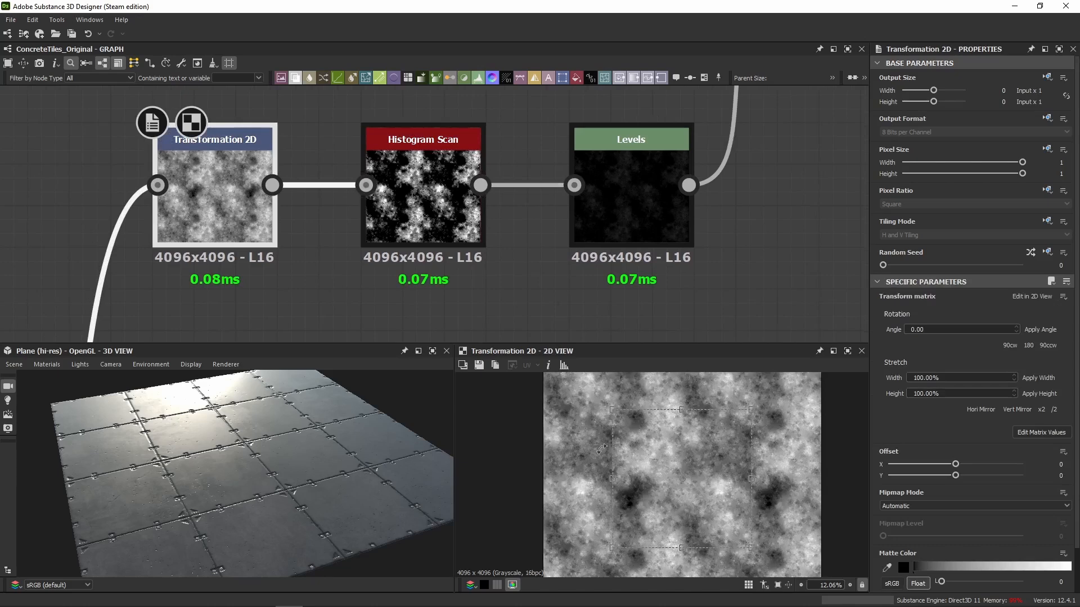
double_click(450, 223)
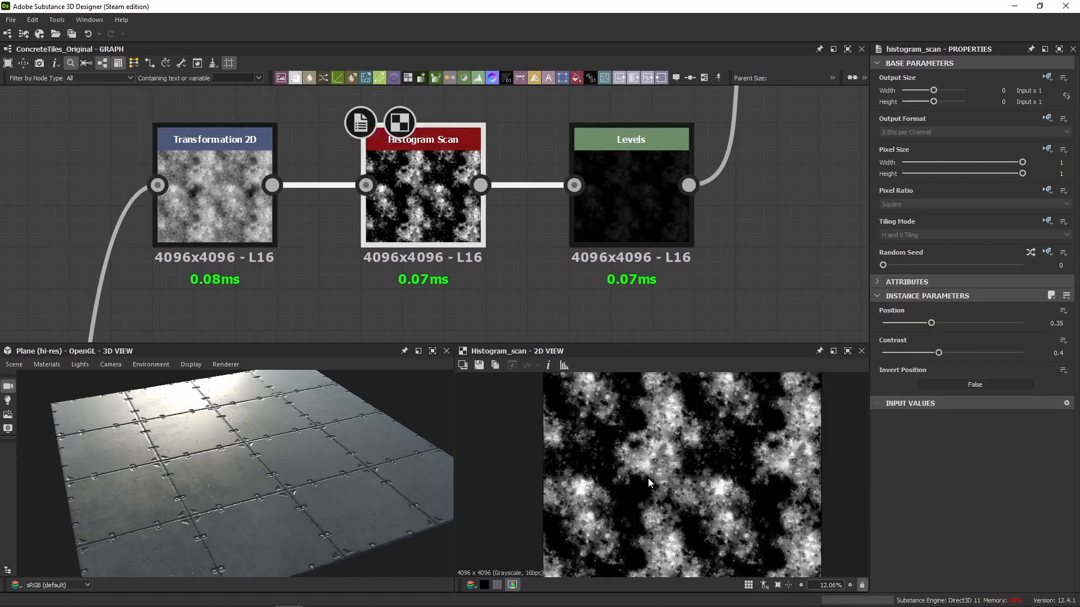
View the Levels node after Histogram Scan and display its level values as sliders.
middle_drag(471, 284, 314, 308)
double_click(443, 258)
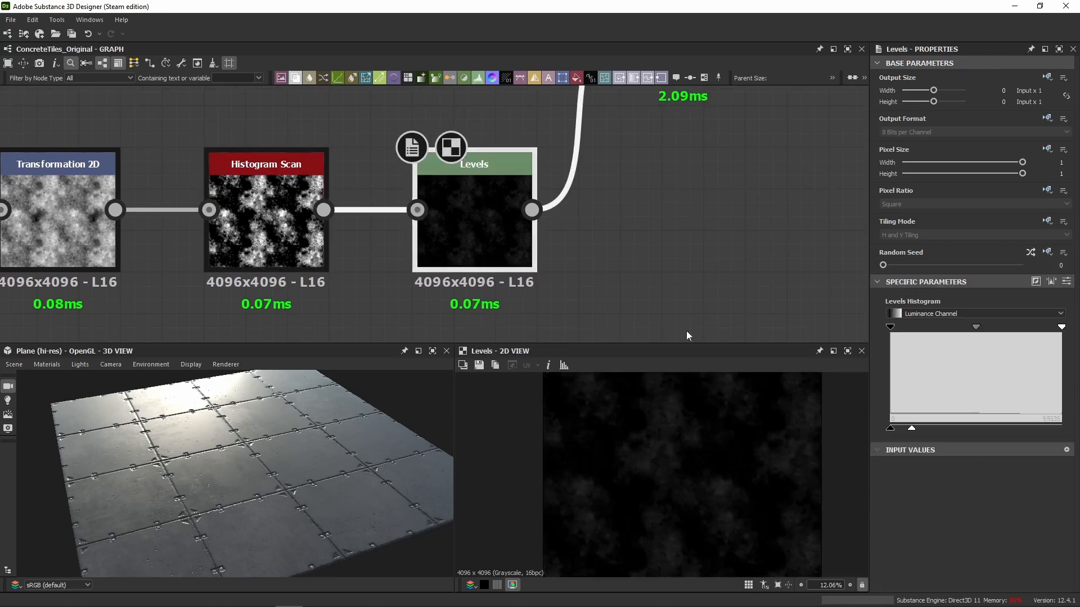
click(1066, 282)
scroll(635, 179, down, 4)
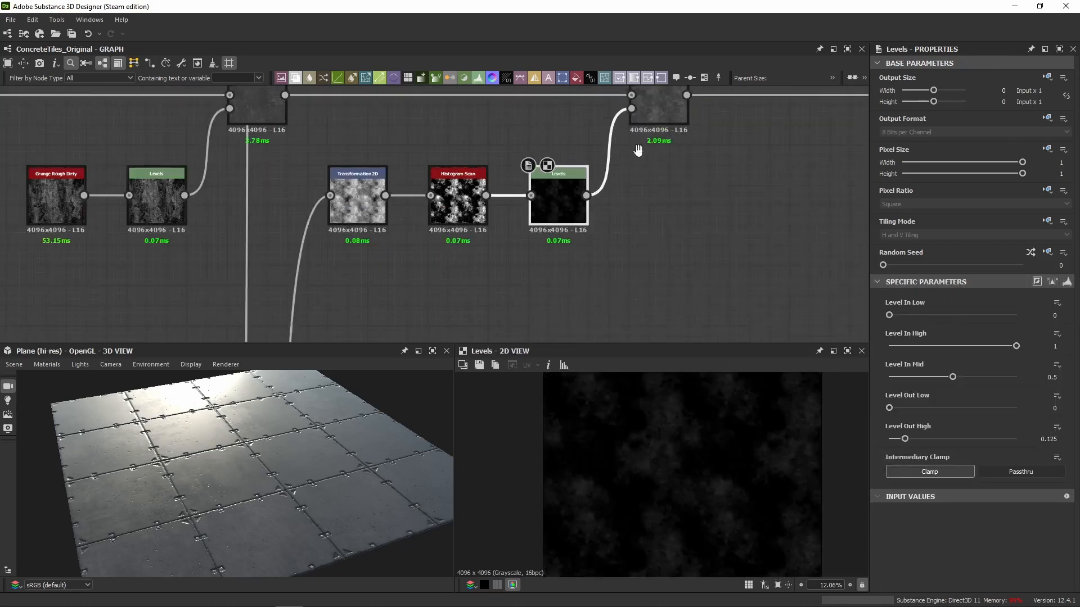
View the white Uniform Color foreground and the Max (Lighten) Blend that uses the Levels mask.
middle_drag(639, 149, 610, 267)
double_click(611, 220)
click(529, 121)
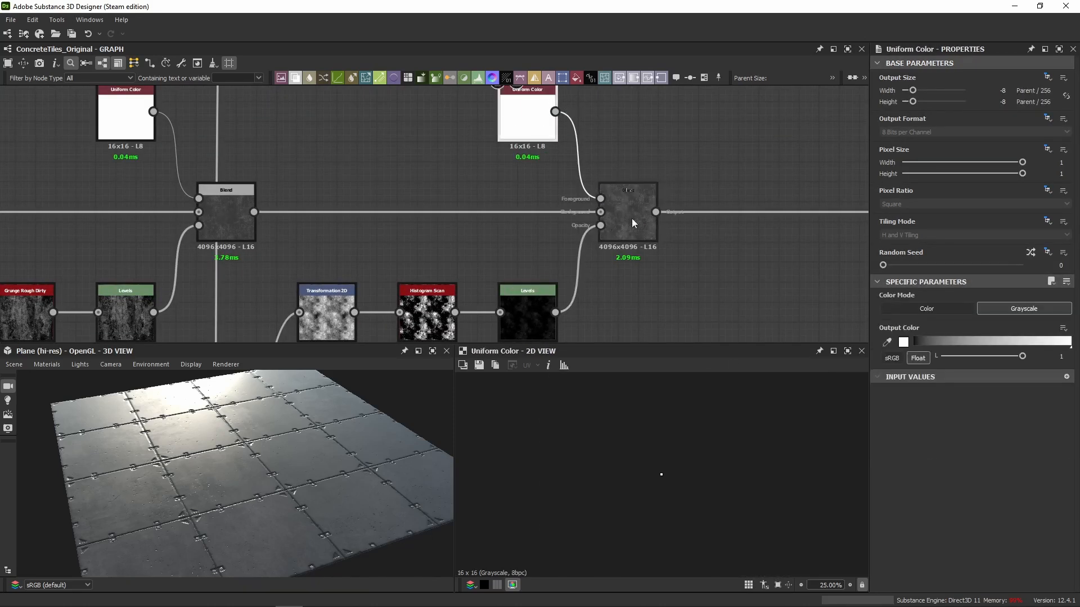
click(640, 221)
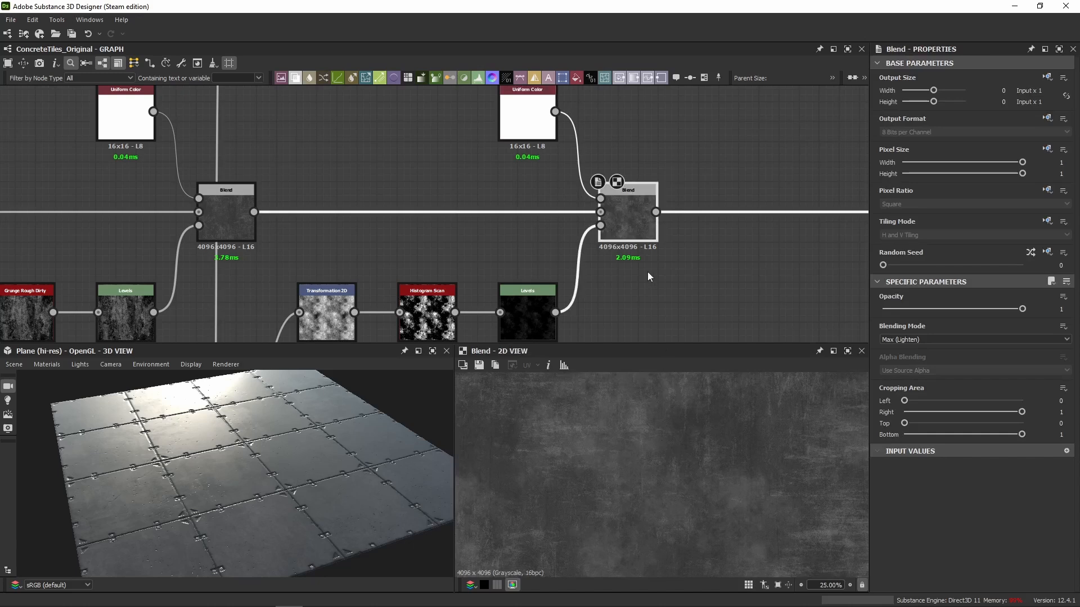
Toggle the Max (Lighten) Blend off and on, and check its effect on the reflections in the 3D view.
key(shift+d)
key(shift+d)
key(shift+d)
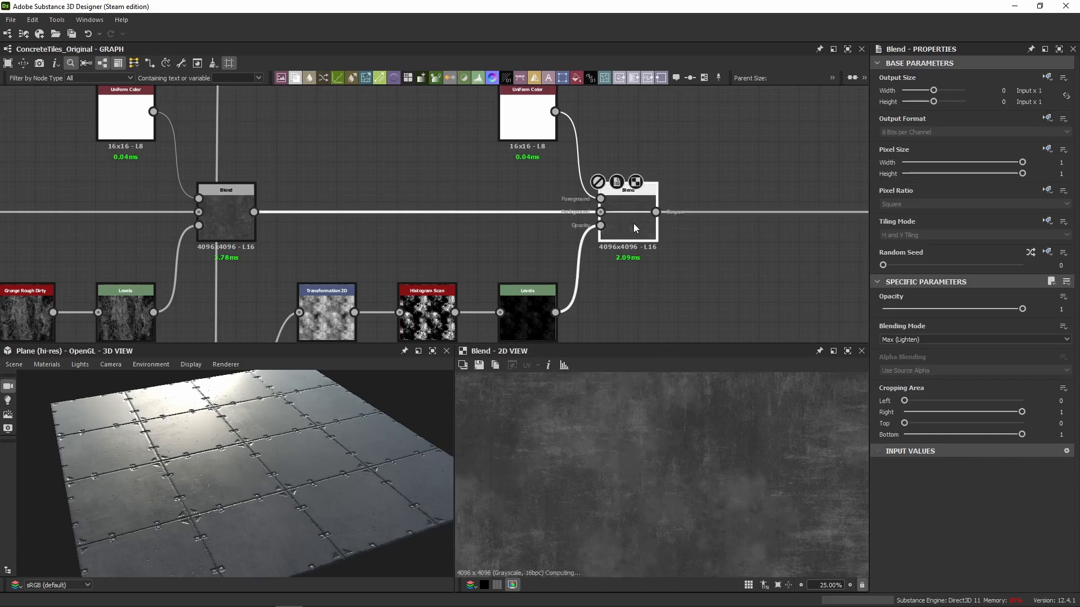
key(shift+d)
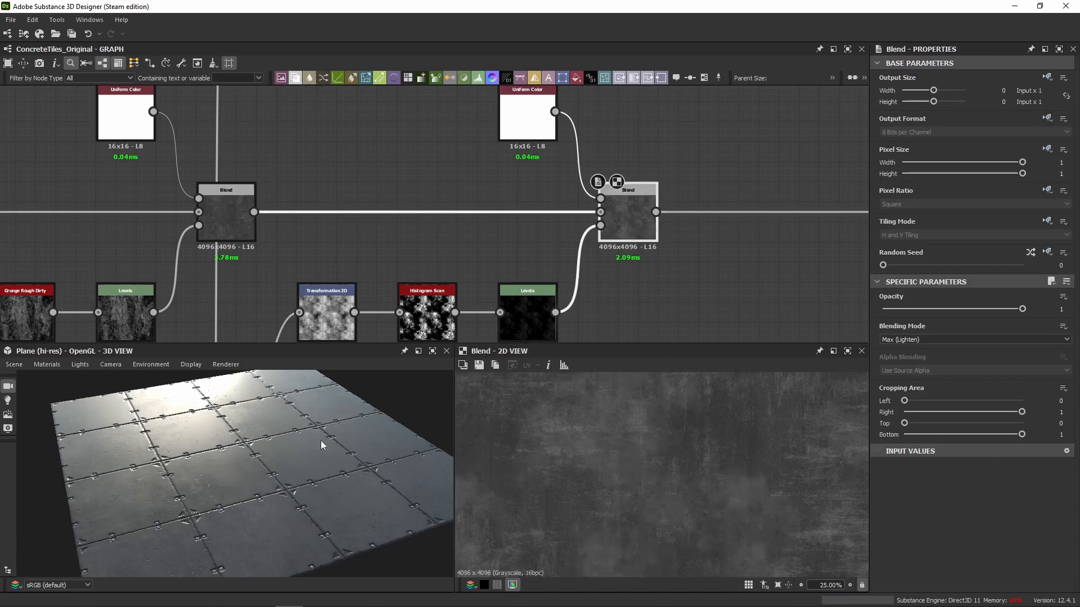
mouse_move(266, 470)
mouse_down()
mouse_move(264, 480)
mouse_move(270, 460)
mouse_up()
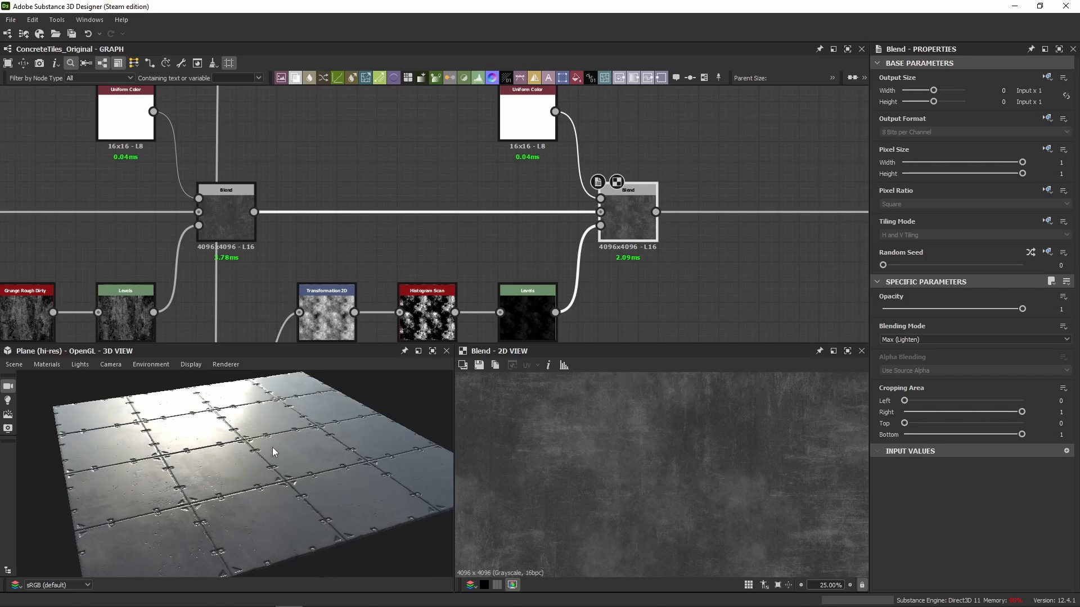
scroll(686, 285, down, 5)
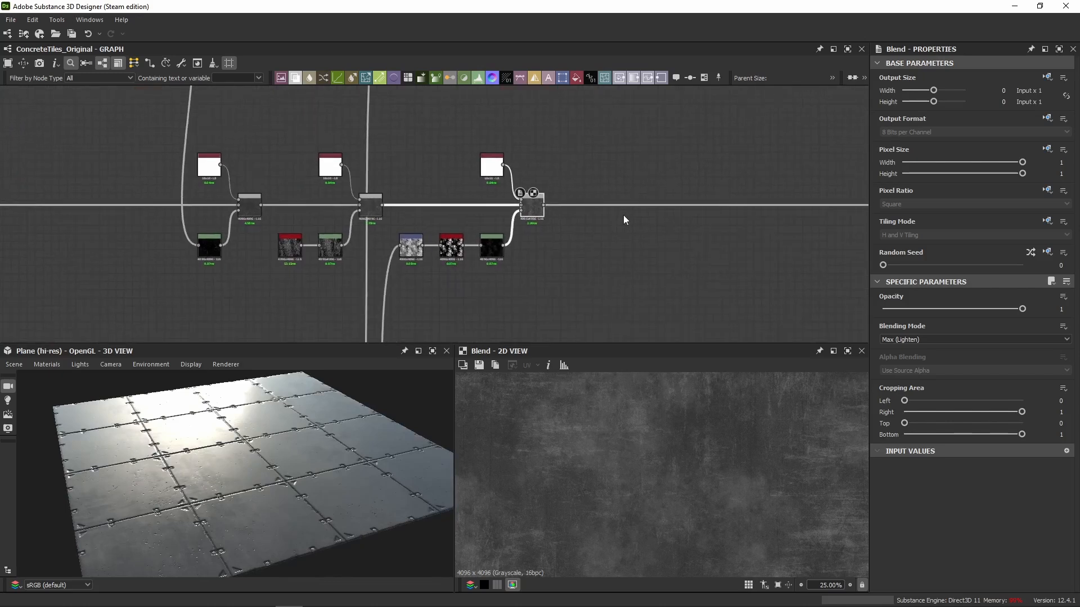
drag(320, 395, 292, 450)
Enable the next disabled Blend in the roughness chain, masked by Blur HQ Grayscale, and show its output.
scroll(573, 185, down, 3)
middle_drag(573, 186, 269, 159)
scroll(390, 185, down, 3)
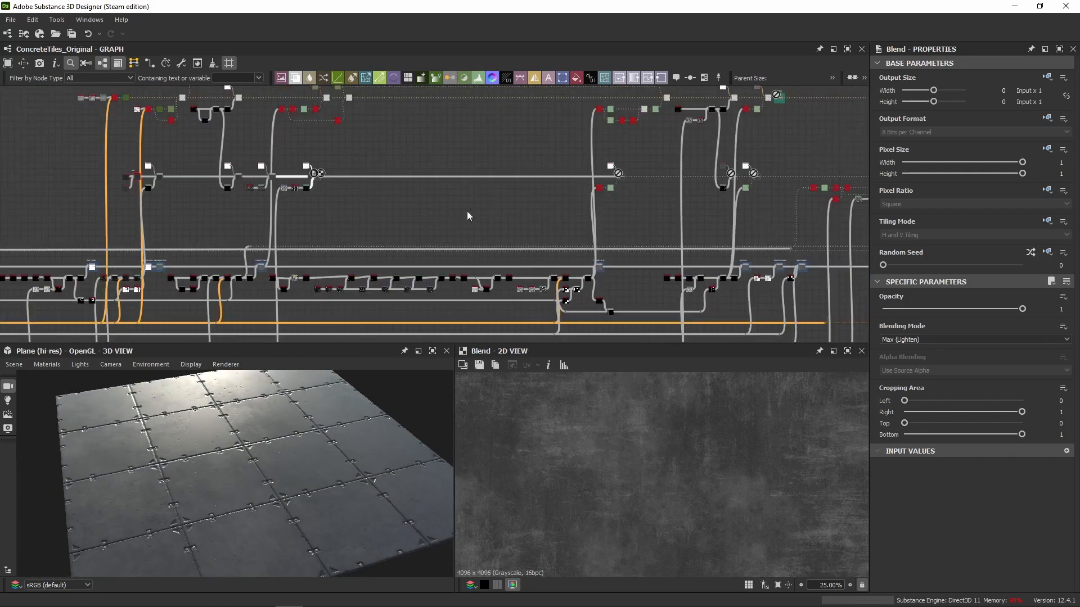
scroll(627, 161, up, 3)
middle_drag(627, 161, 510, 188)
scroll(506, 214, up, 4)
double_click(457, 234)
key(shift+d)
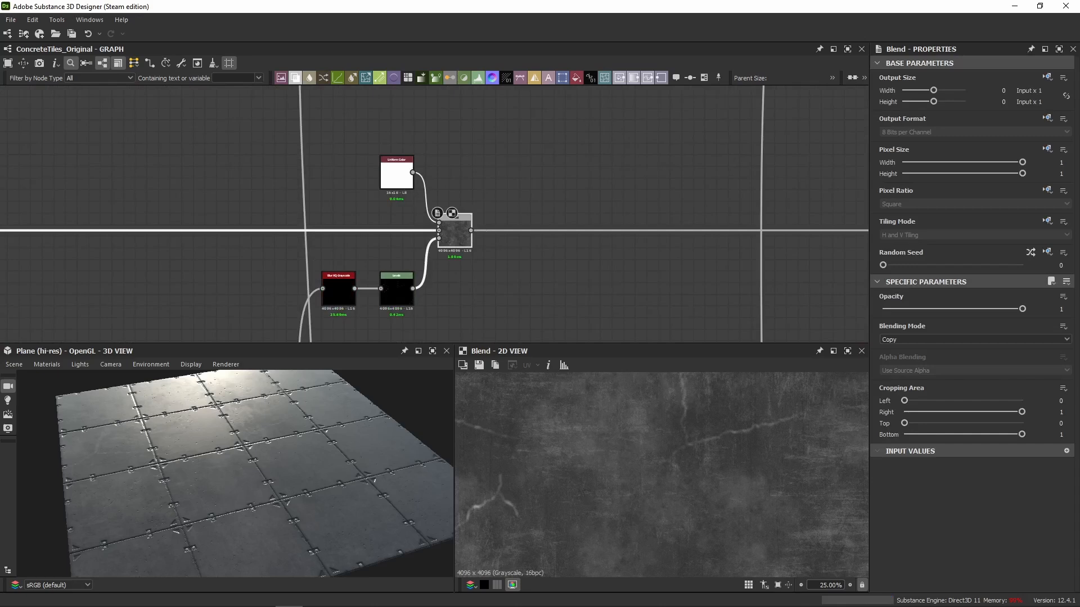
View Blur HQ Grayscale and trace its input back to the Multiply Blend feeding the Concrete Cracks section.
middle_drag(451, 260, 523, 226)
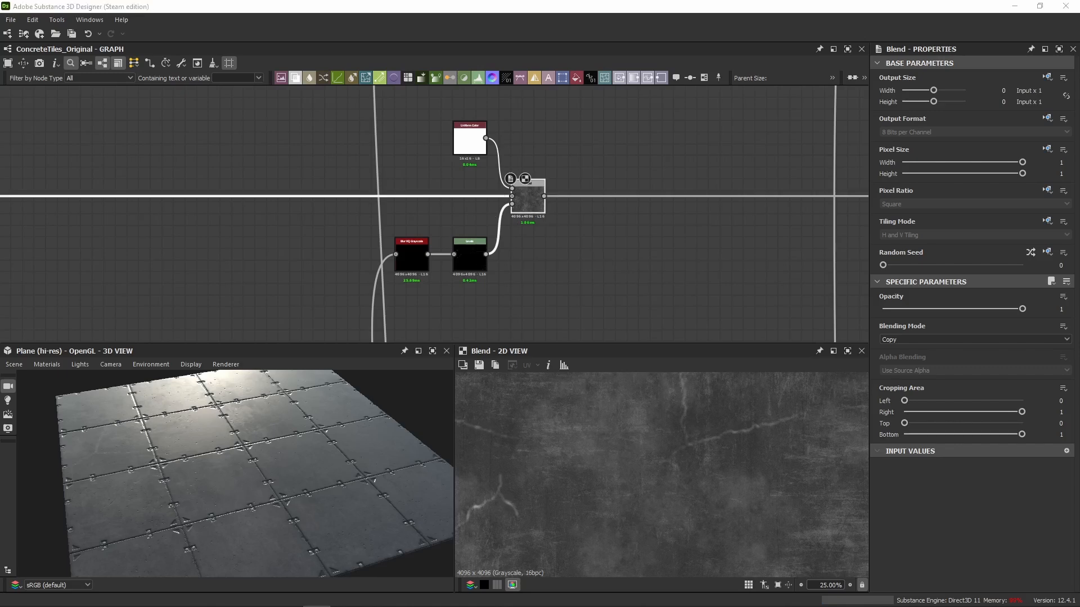
click(421, 256)
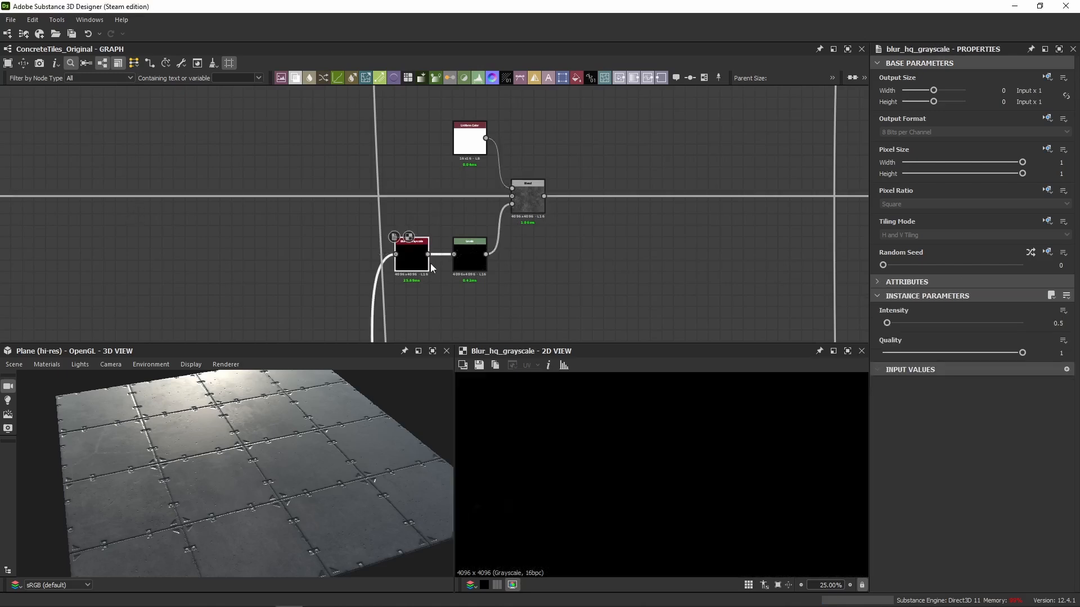
scroll(420, 260, down, 5)
scroll(453, 223, up, 8)
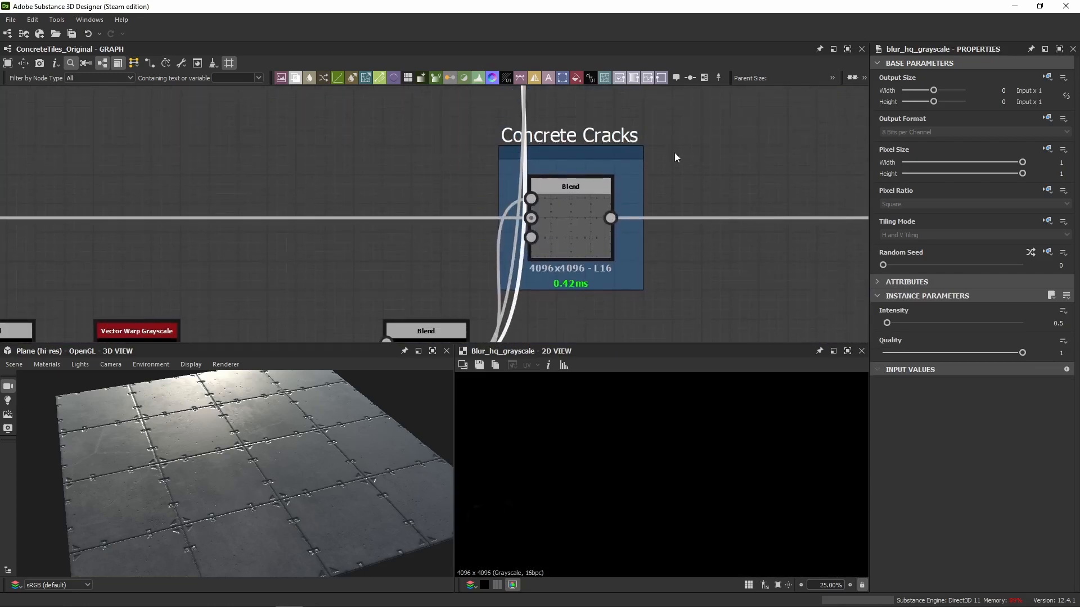
middle_drag(655, 242, 639, 160)
double_click(427, 284)
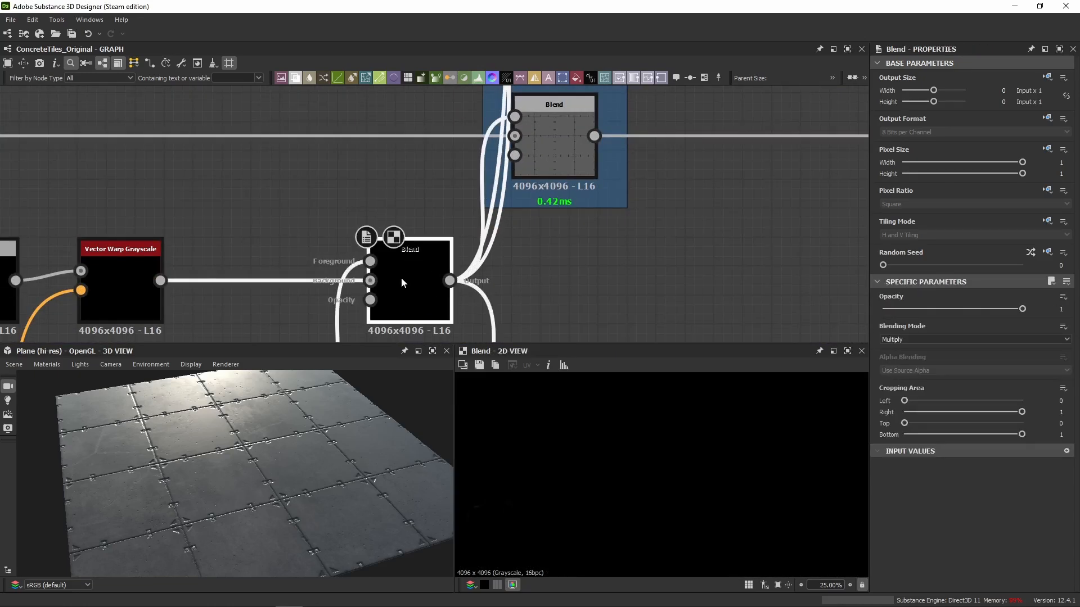
Return to the Blur HQ Grayscale node in the roughness chain and examine its output in the 2D view.
scroll(401, 278, down, 5)
middle_drag(431, 186, 426, 304)
middle_drag(426, 217, 431, 337)
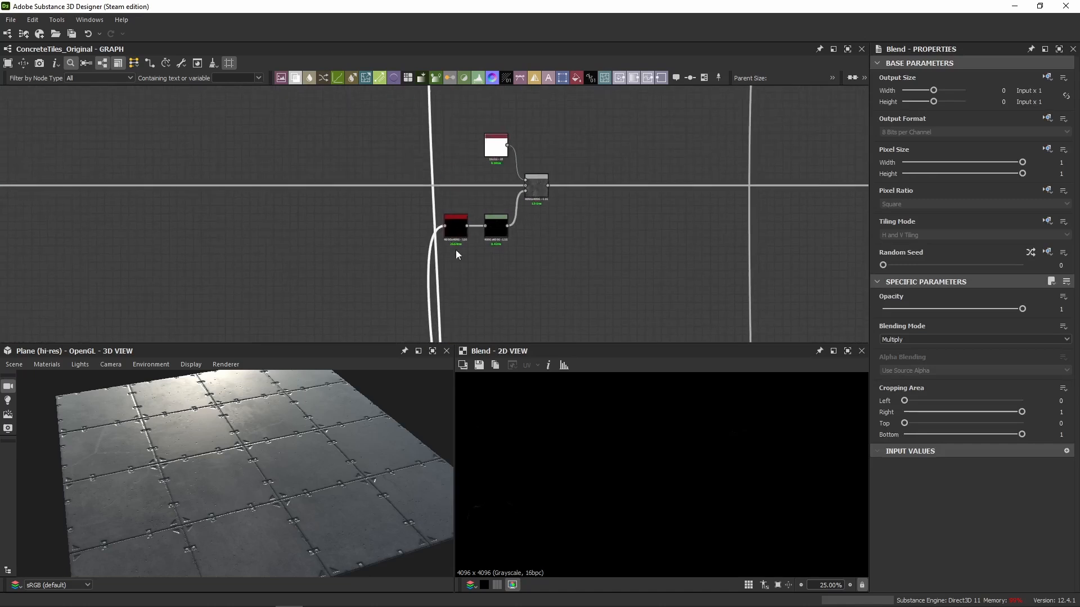
scroll(457, 227, up, 5)
double_click(457, 228)
scroll(585, 449, down, 6)
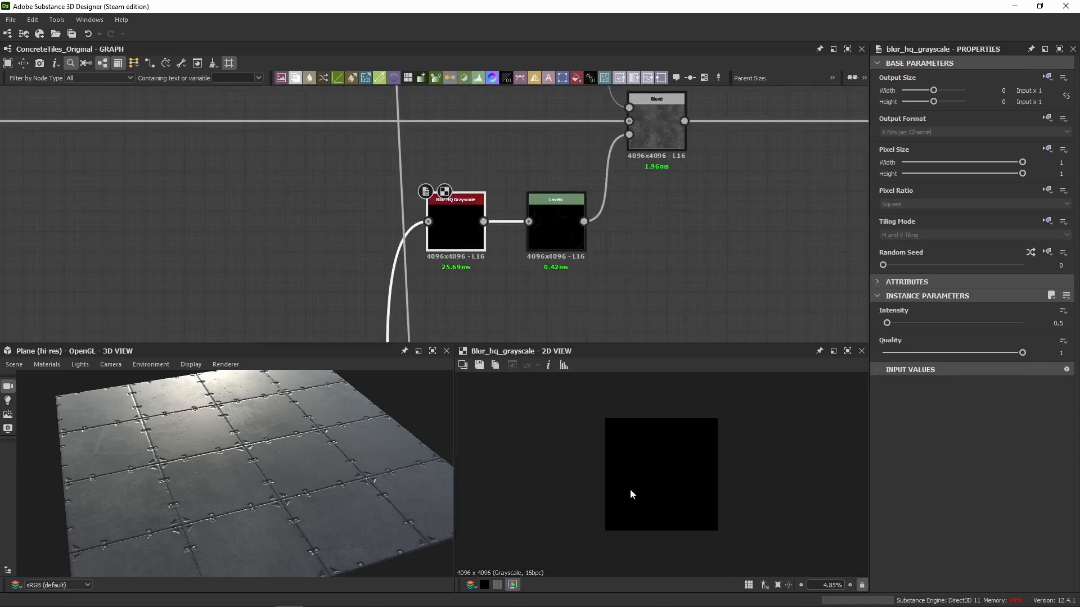
scroll(632, 489, up, 8)
Compare the crack mask's Levels output with the Blur HQ Grayscale output in the 2D view.
double_click(567, 234)
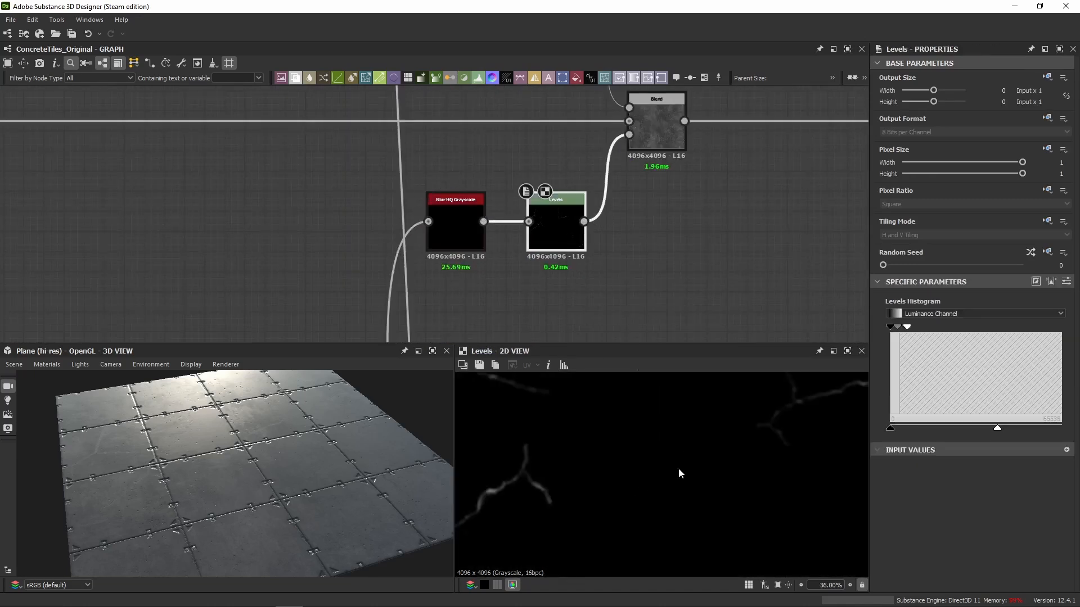
scroll(571, 480, down, 5)
double_click(466, 250)
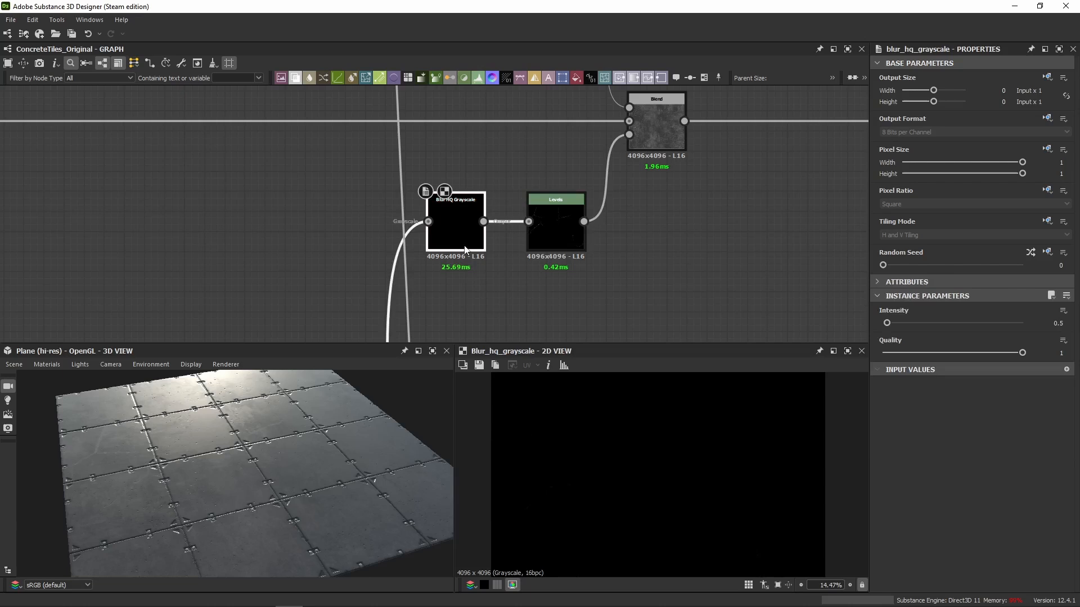
double_click(538, 231)
scroll(497, 444, up, 3)
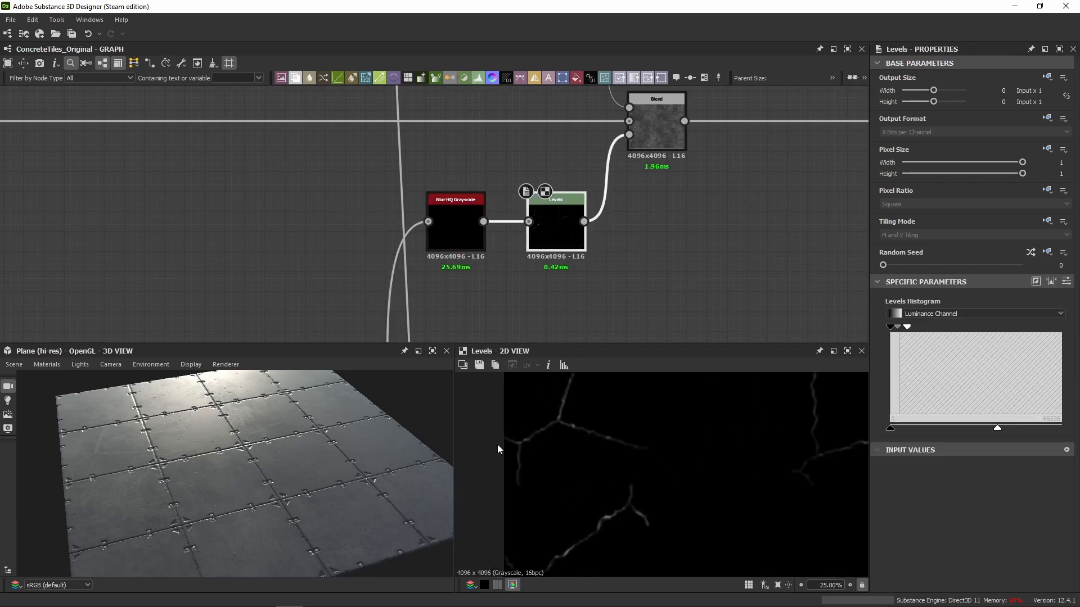
Display the crack mask's Levels values as sliders and try Auto Level on the node.
click(1067, 281)
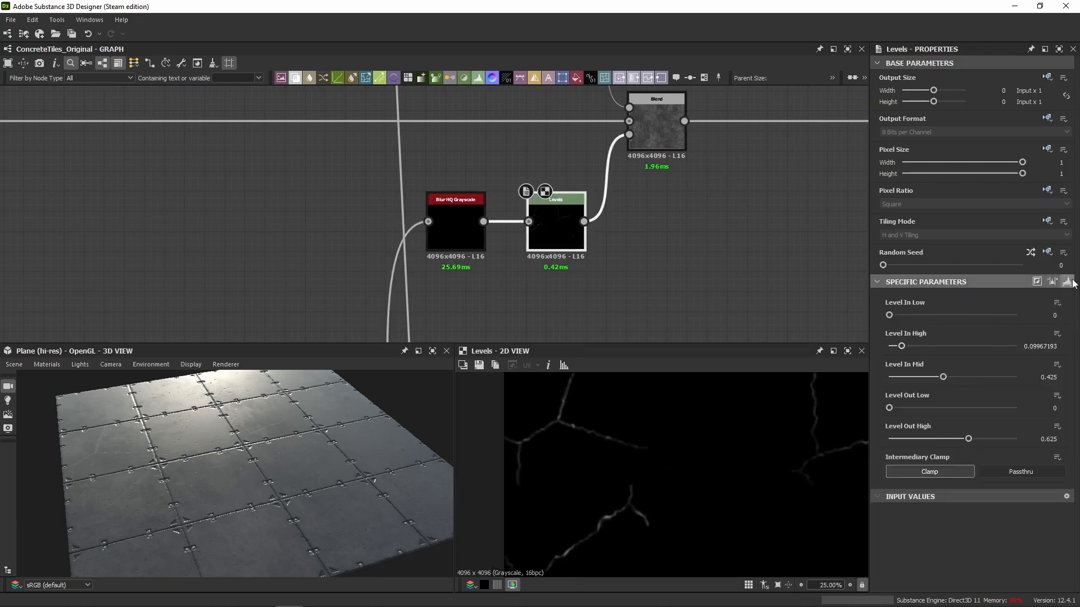
click(1053, 282)
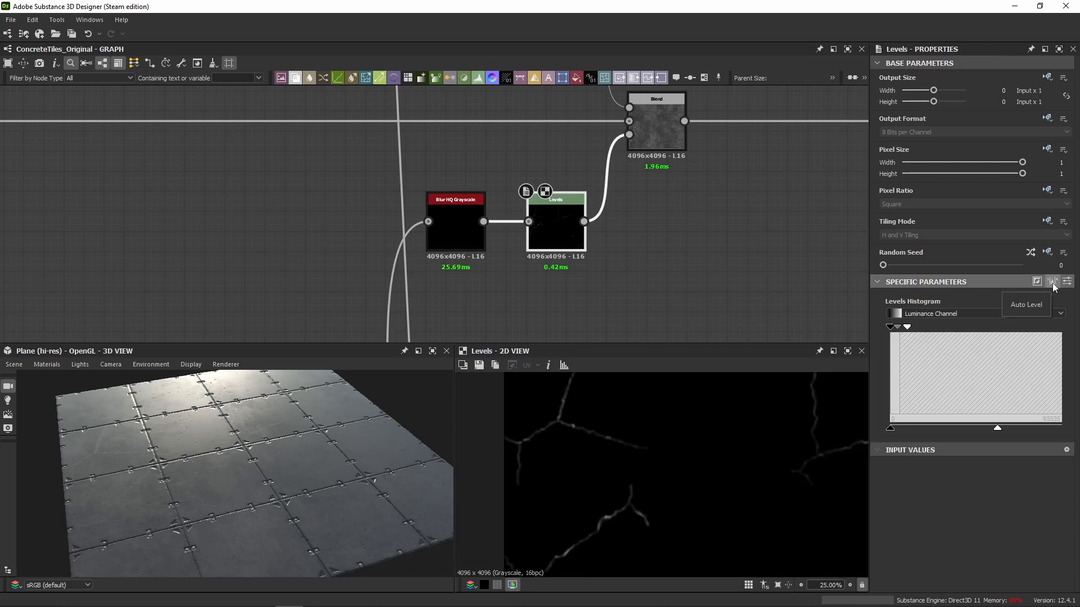
click(1053, 282)
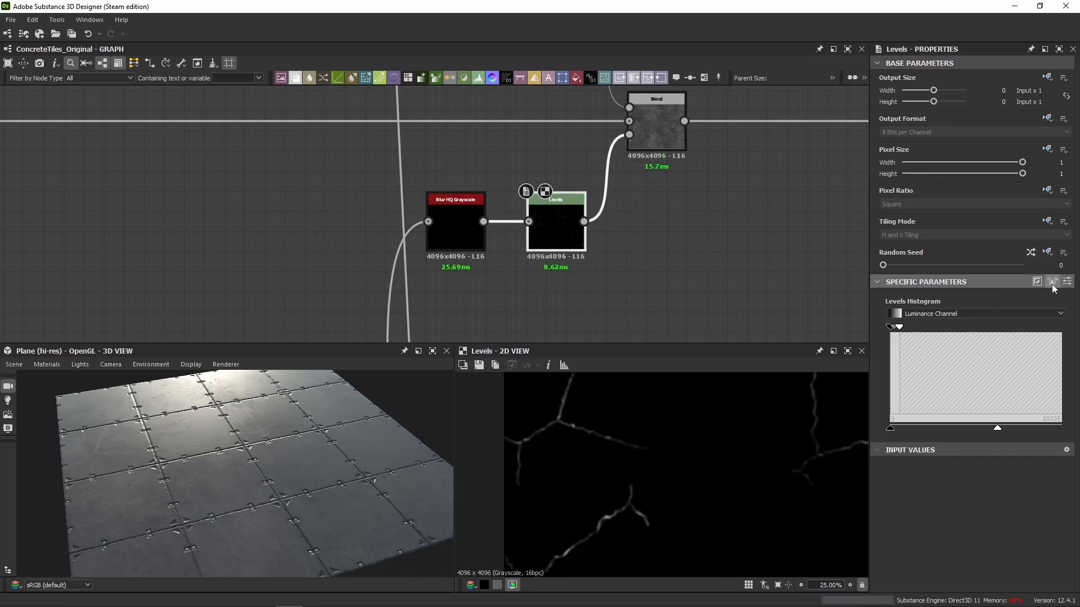
click(1066, 281)
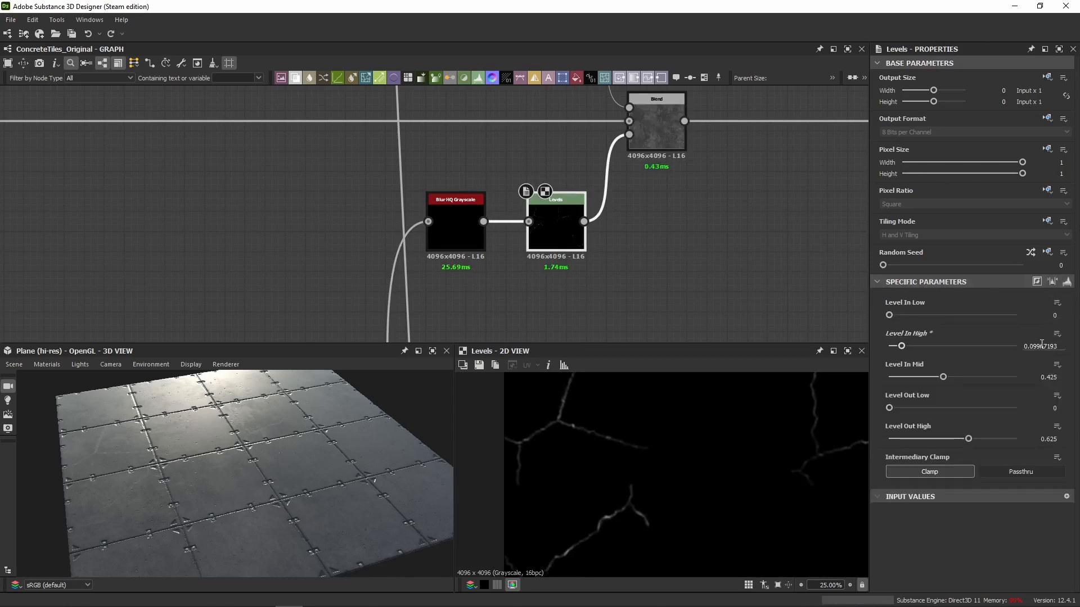
Set Level In High on the crack mask's Levels node to 0.09967.
drag(1048, 346, 1064, 351)
key(Delete)
key(Return)
click(720, 298)
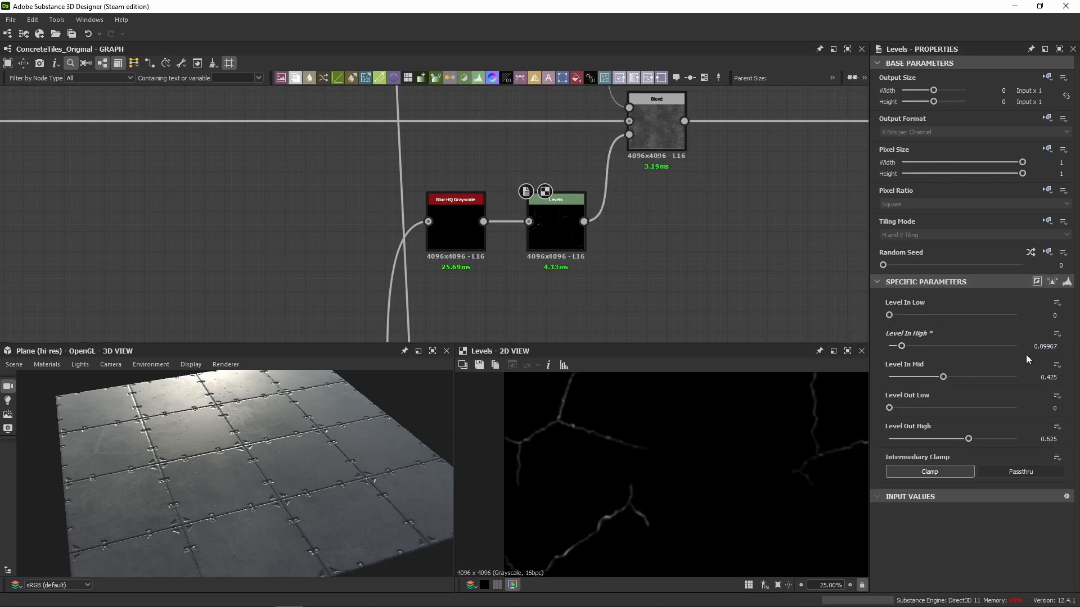
Try Auto Level on the crack mask's Levels node, check the cracks in the 3D view, and undo it.
click(1051, 282)
drag(239, 444, 258, 477)
scroll(257, 477, up, 3)
drag(79, 432, 153, 463)
key(ctrl+z)
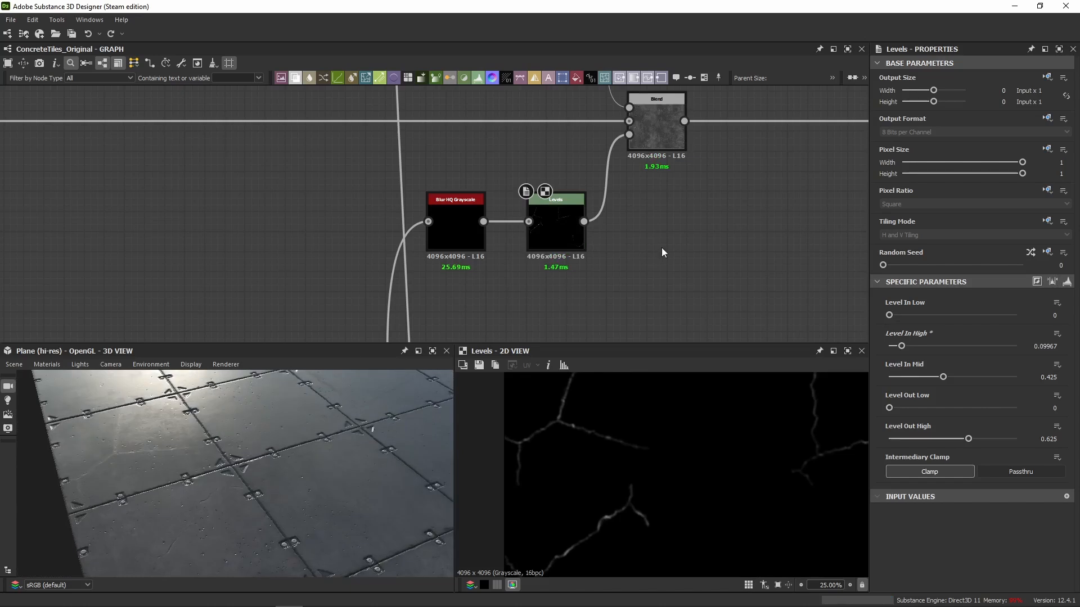
Compare the Blur HQ Grayscale output with the crack mask's Levels output and display the Levels values as sliders.
click(649, 143)
click(463, 236)
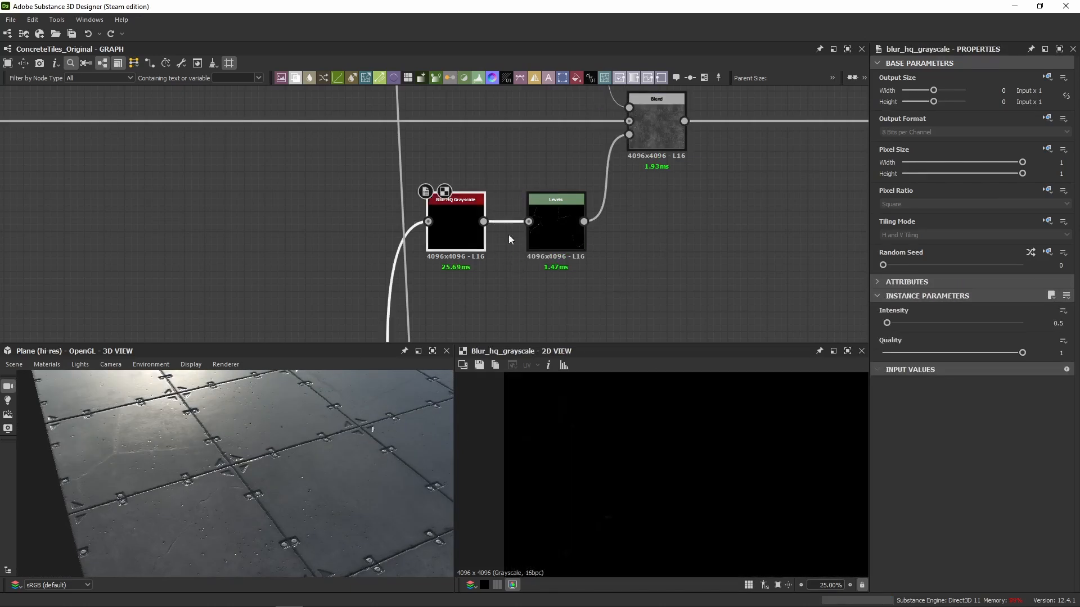
click(565, 236)
click(1066, 281)
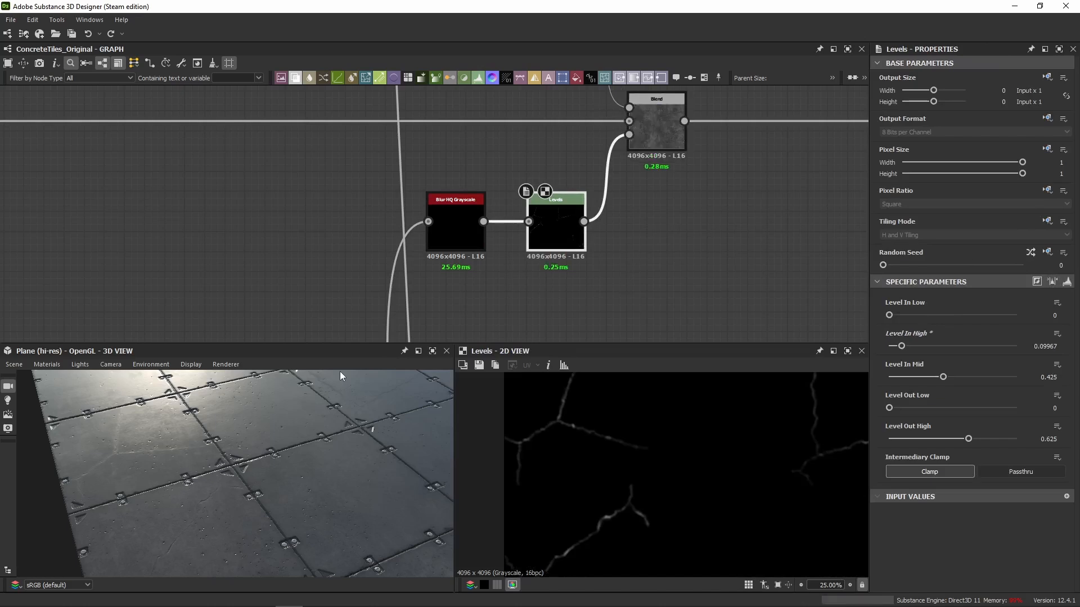
click(450, 217)
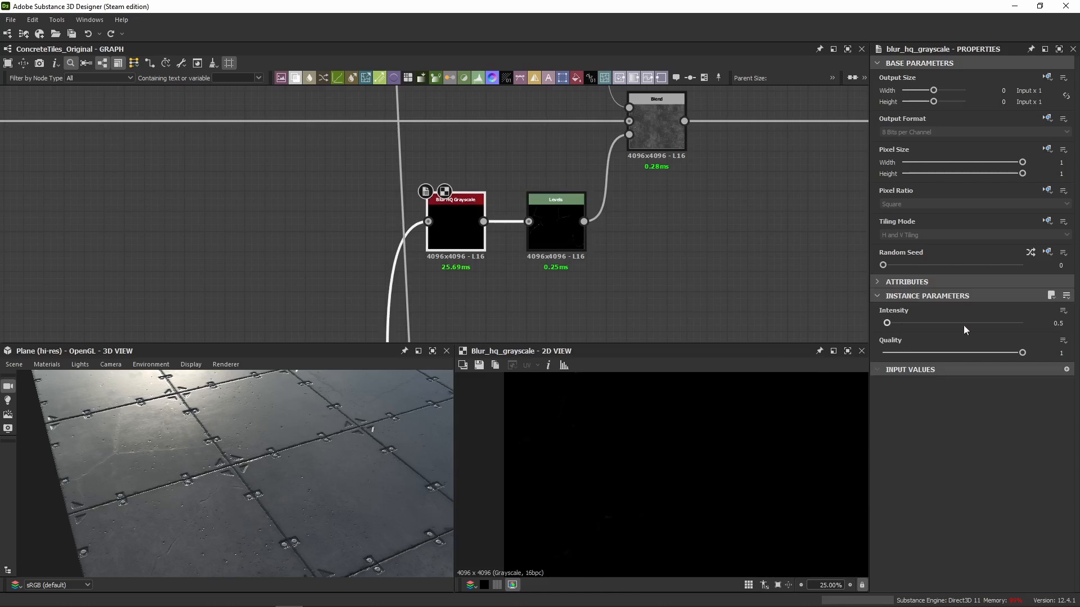
click(542, 232)
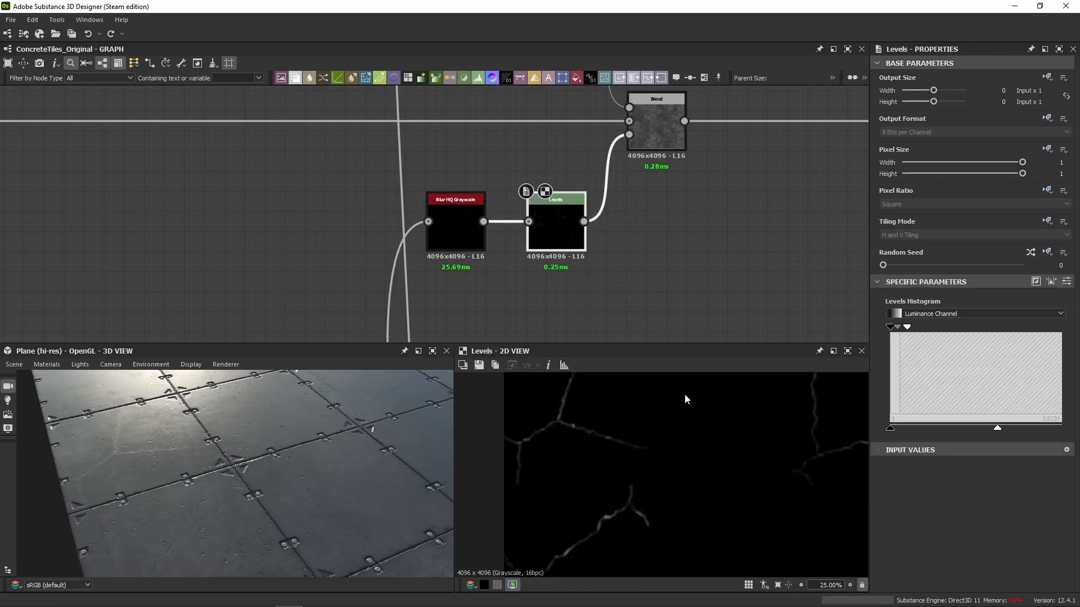
click(1066, 281)
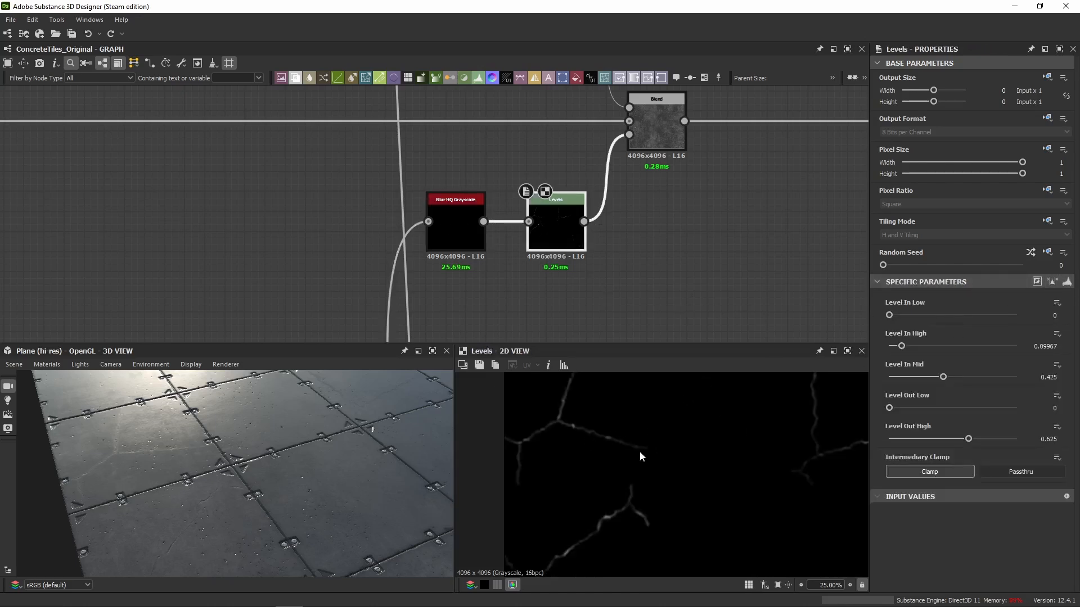
Examine a crack junction close up in the 2D view, before and after the Levels node.
middle_drag(640, 451, 670, 413)
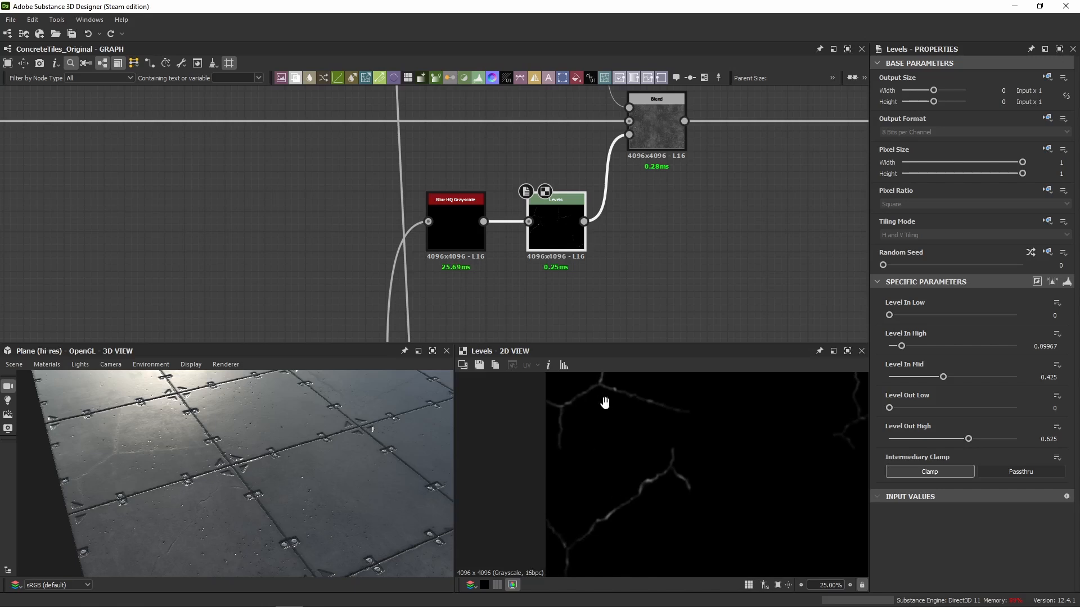
scroll(608, 427, up, 5)
click(433, 247)
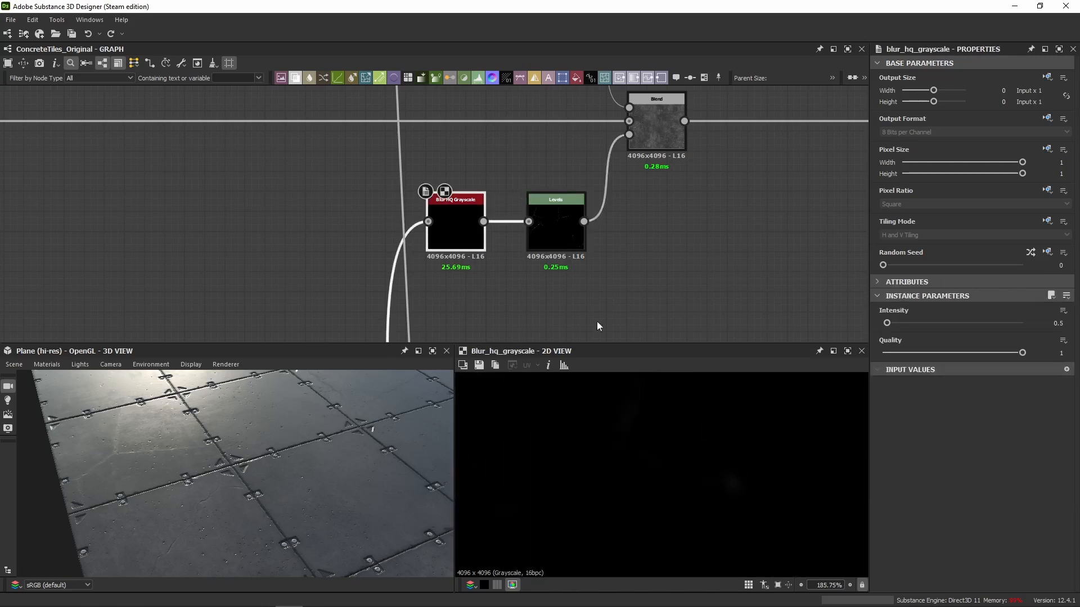
click(564, 224)
scroll(613, 470, down, 2)
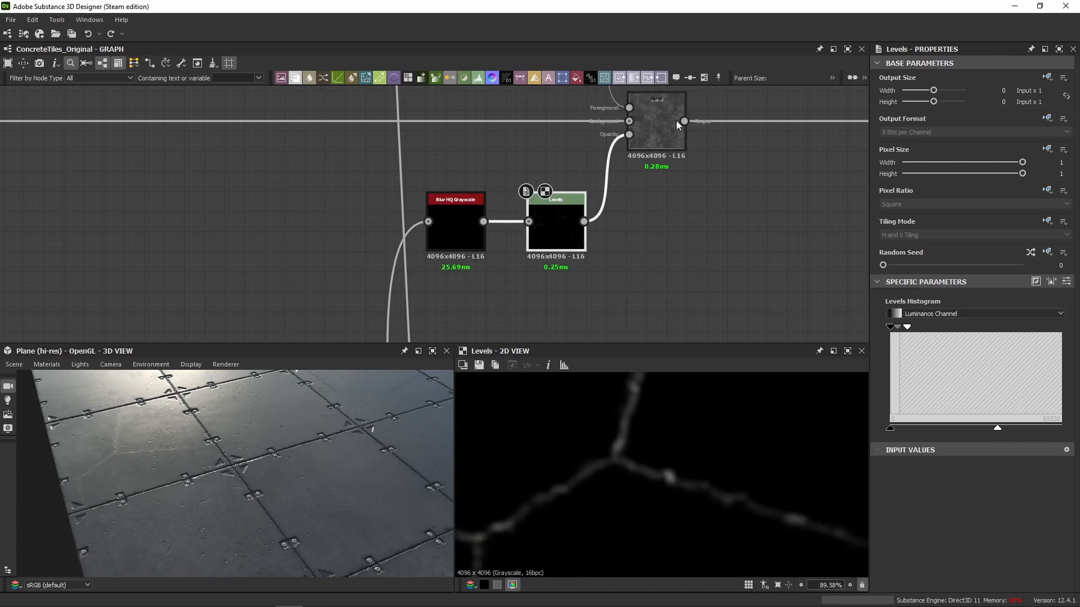
View the crack Blend's output in 2D and examine the matching crack junction on the plane in the 3D view.
double_click(656, 121)
scroll(105, 446, up, 4)
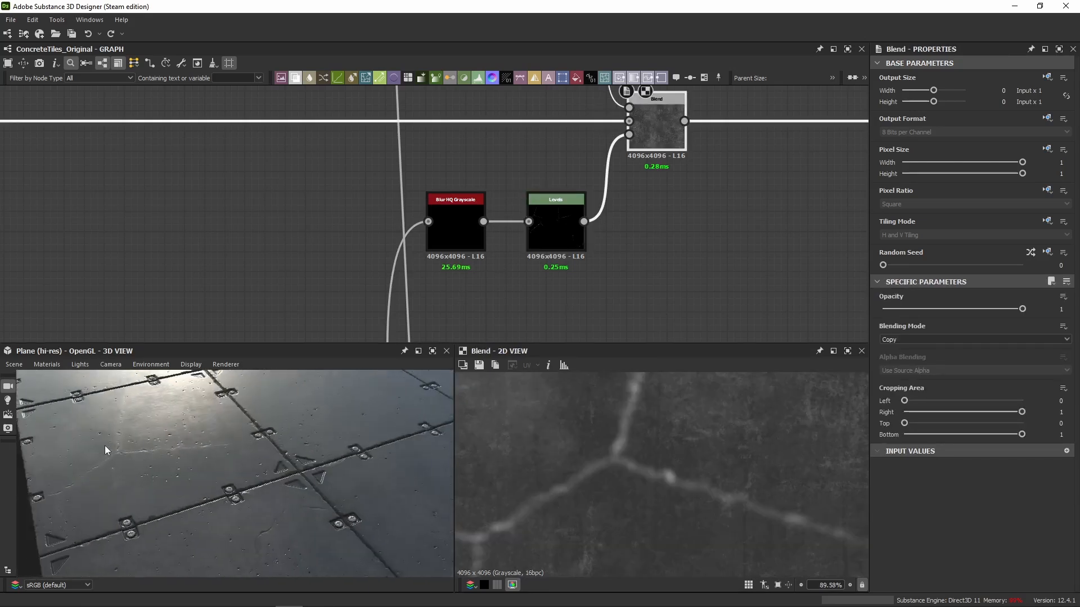
scroll(173, 433, up, 5)
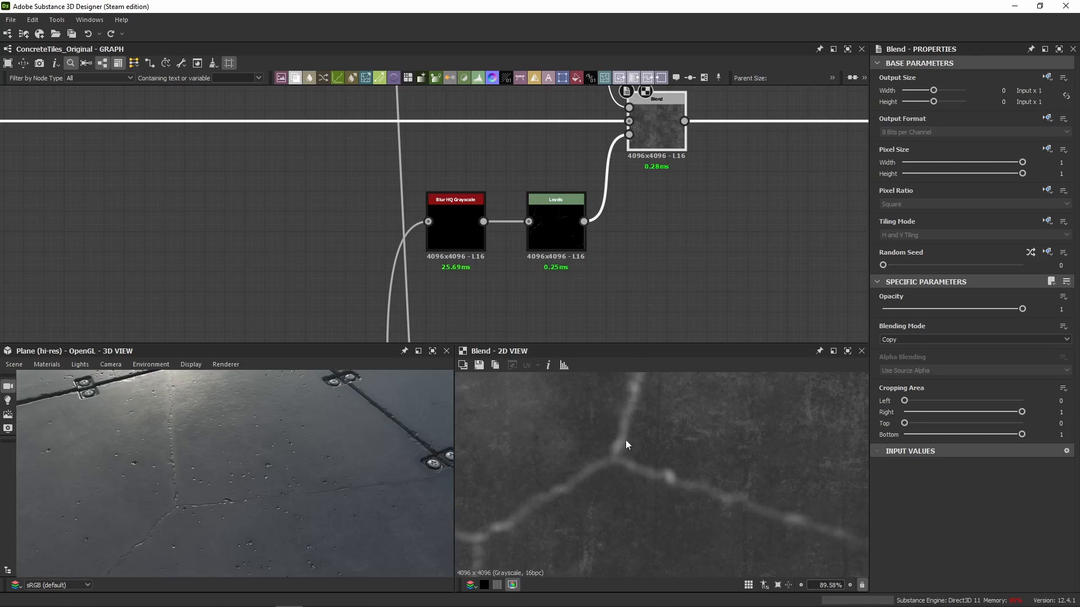
scroll(158, 474, up, 3)
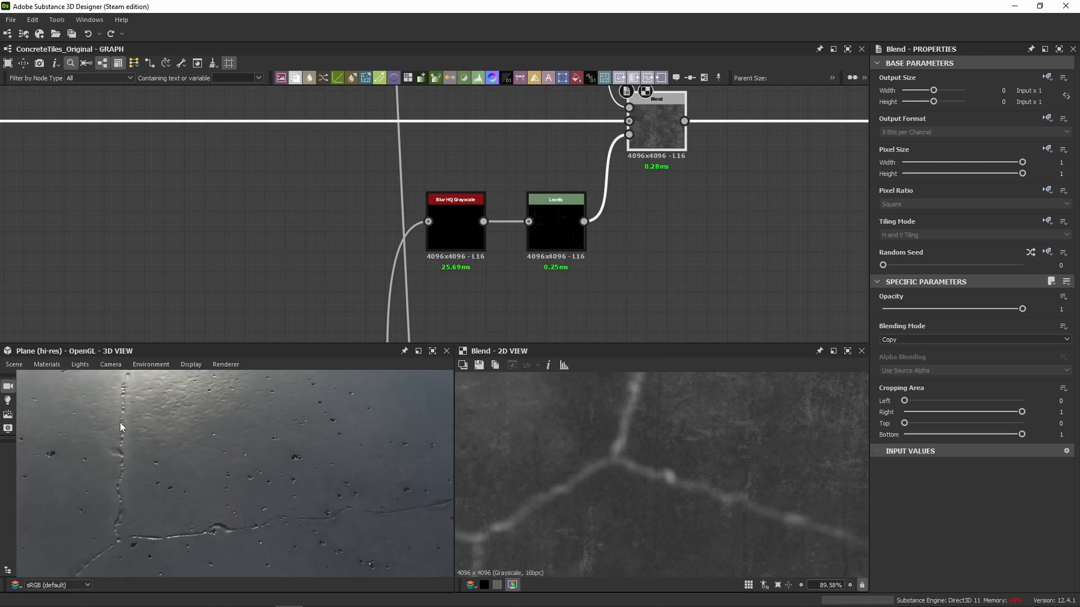
scroll(120, 422, up, 3)
middle_drag(120, 423, 160, 409)
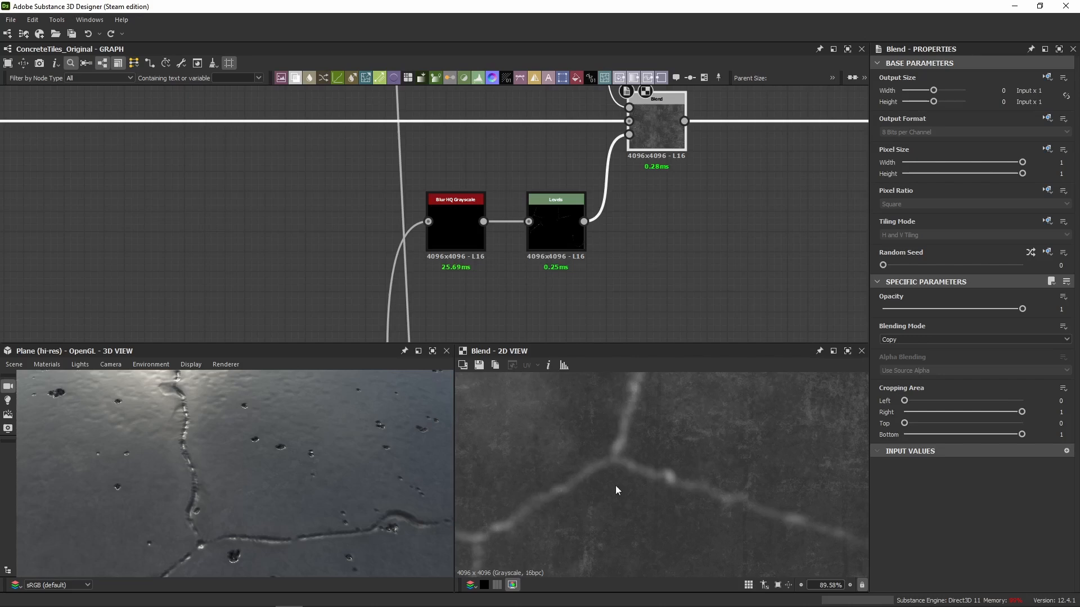
scroll(272, 504, down, 5)
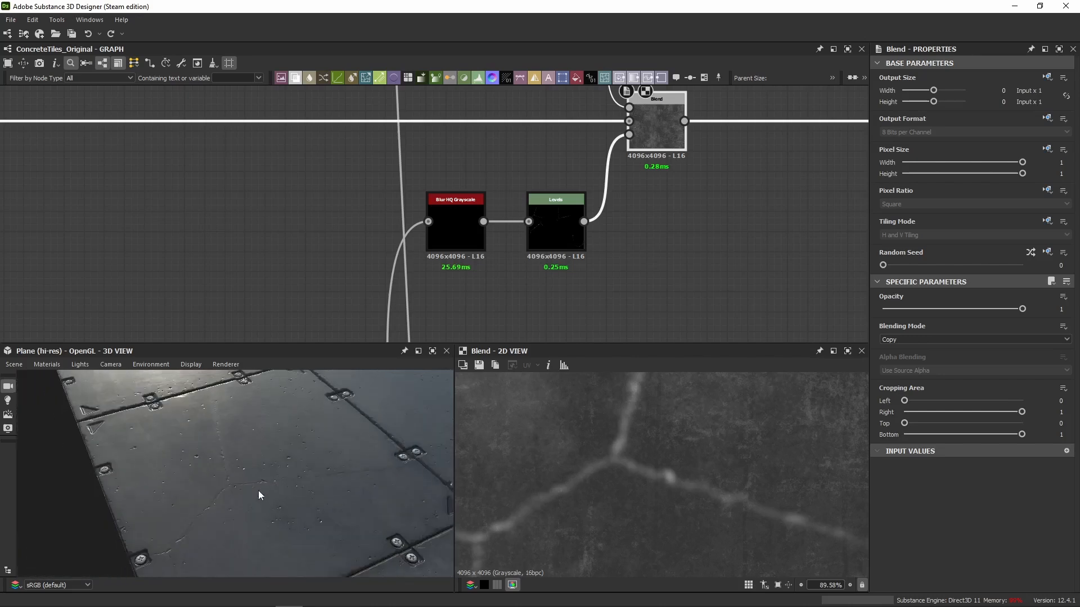
drag(259, 490, 247, 498)
Review the outputs of the last three Blend nodes in the base colour chain, ending with the metal plate details.
click(548, 219)
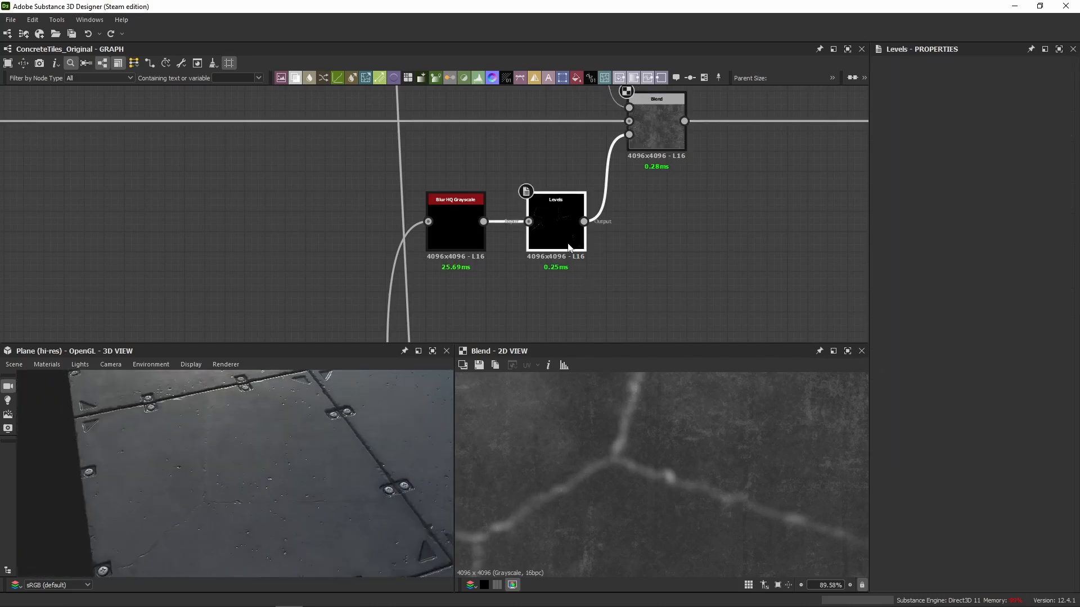
scroll(514, 173, down, 5)
scroll(497, 221, up, 5)
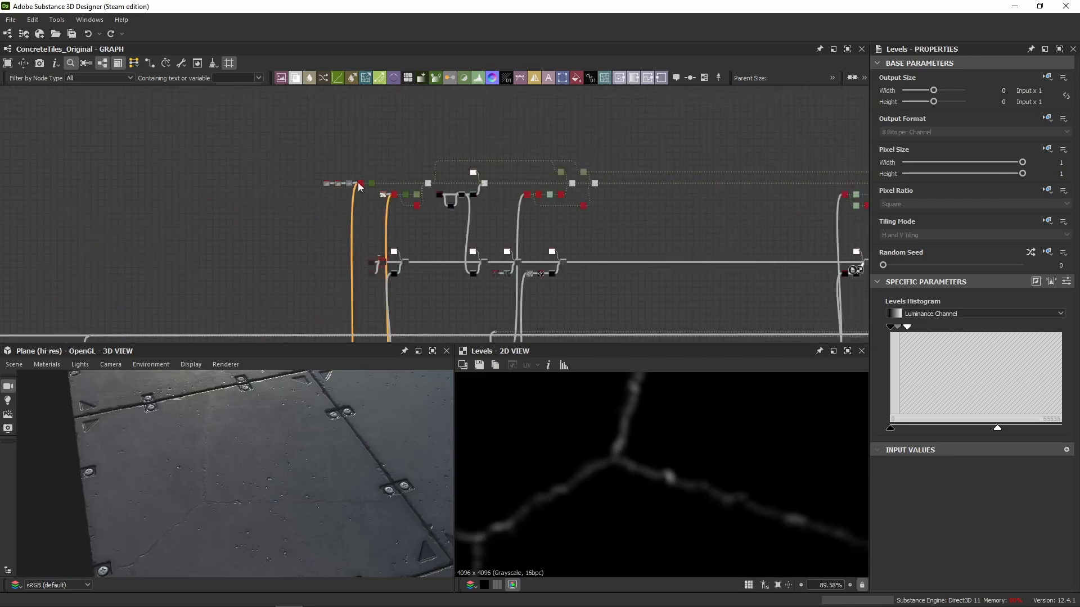
click(630, 187)
middle_drag(825, 203, 478, 208)
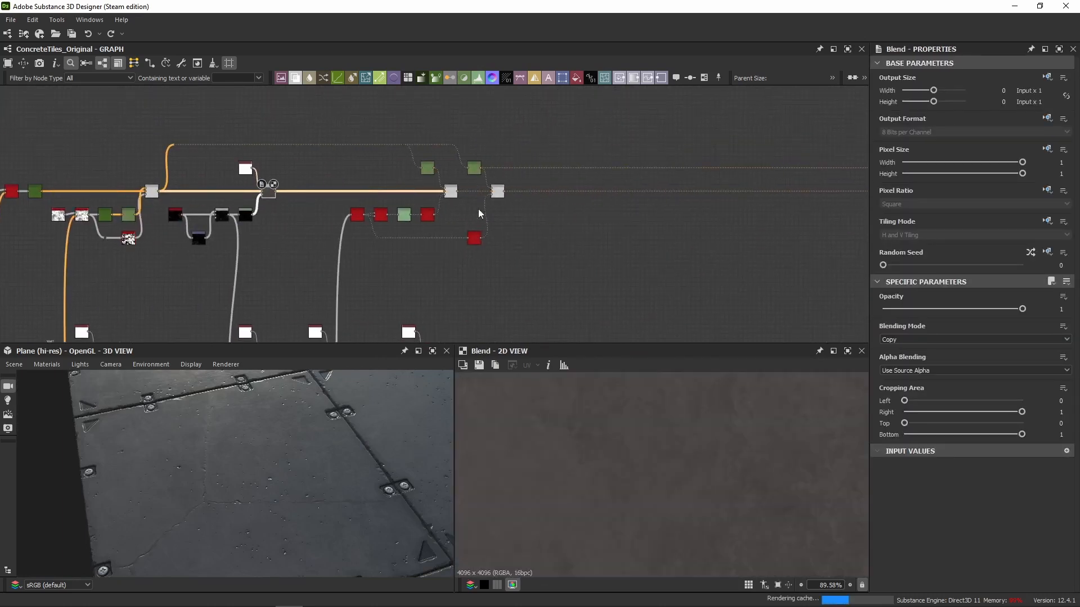
click(453, 193)
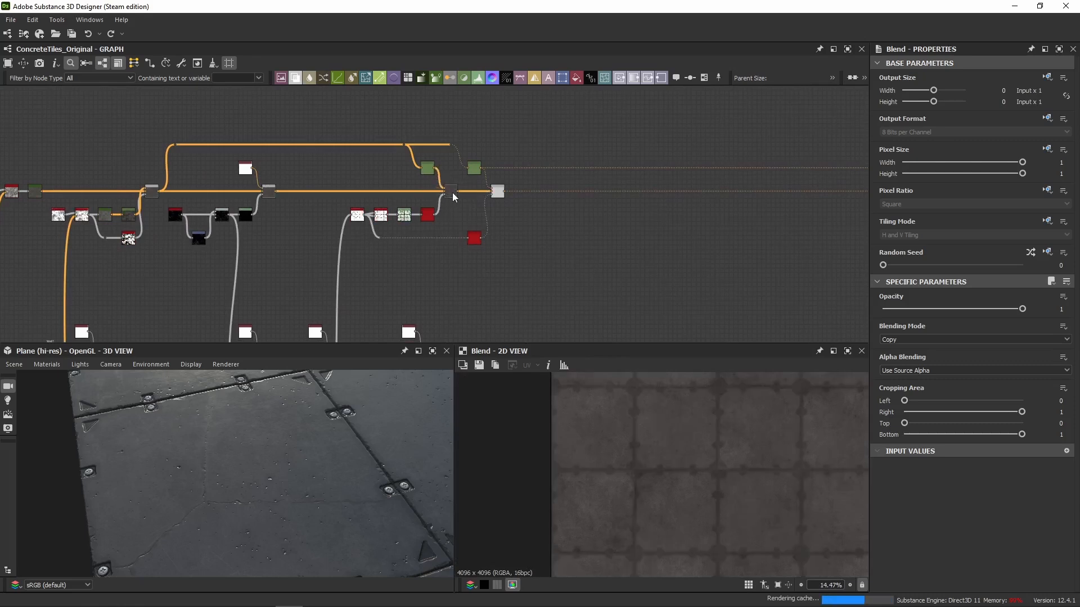
scroll(609, 384, up, 5)
click(498, 194)
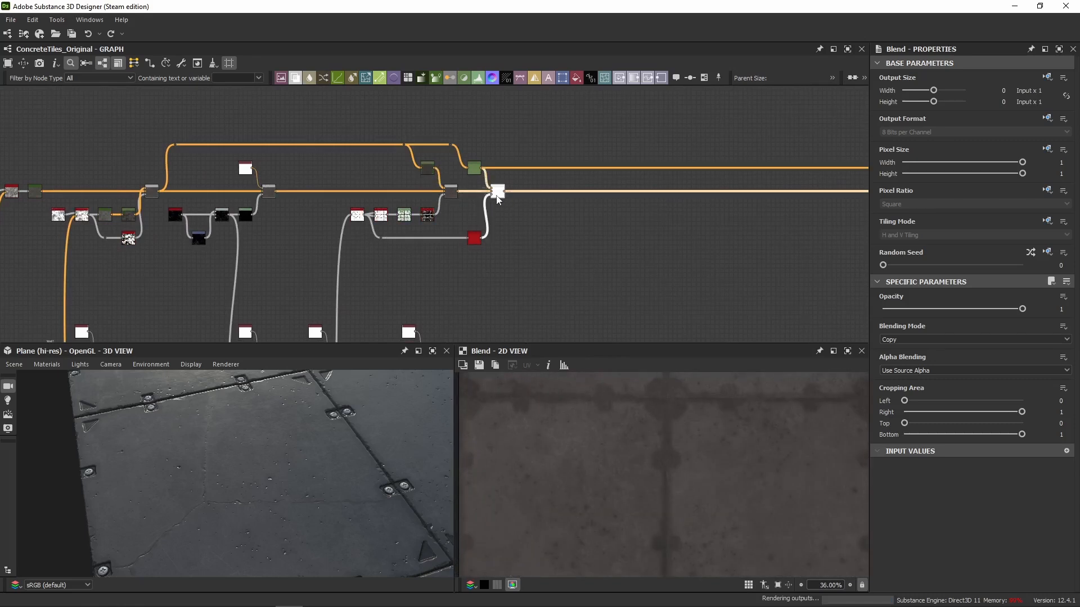
scroll(690, 410, up, 4)
middle_drag(609, 411, 618, 437)
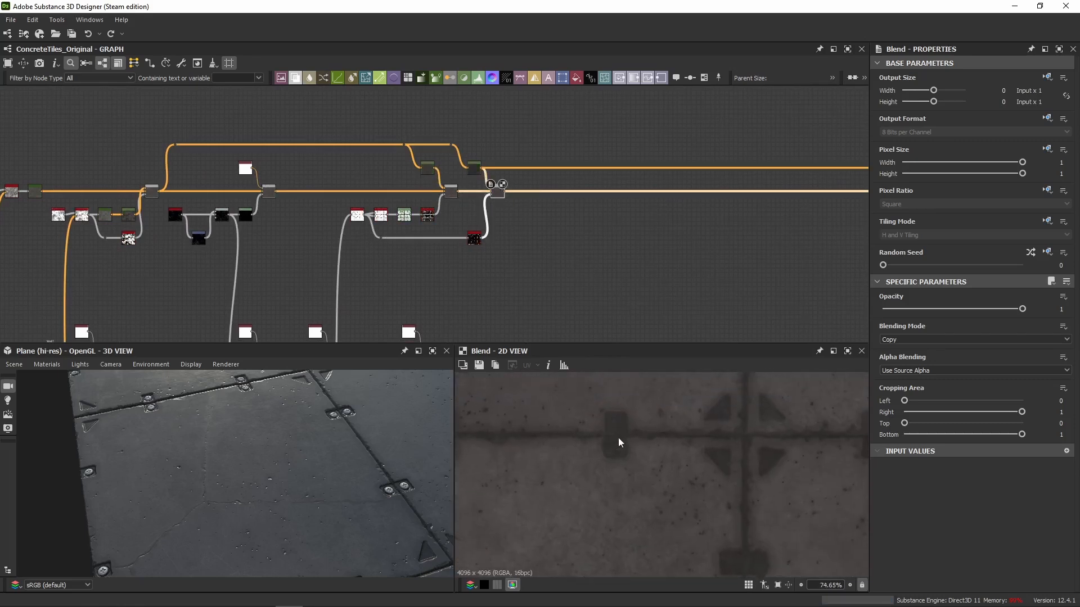
Return to the crack Blend in the roughness chain and examine its output close up.
scroll(493, 174, down, 6)
scroll(585, 216, up, 5)
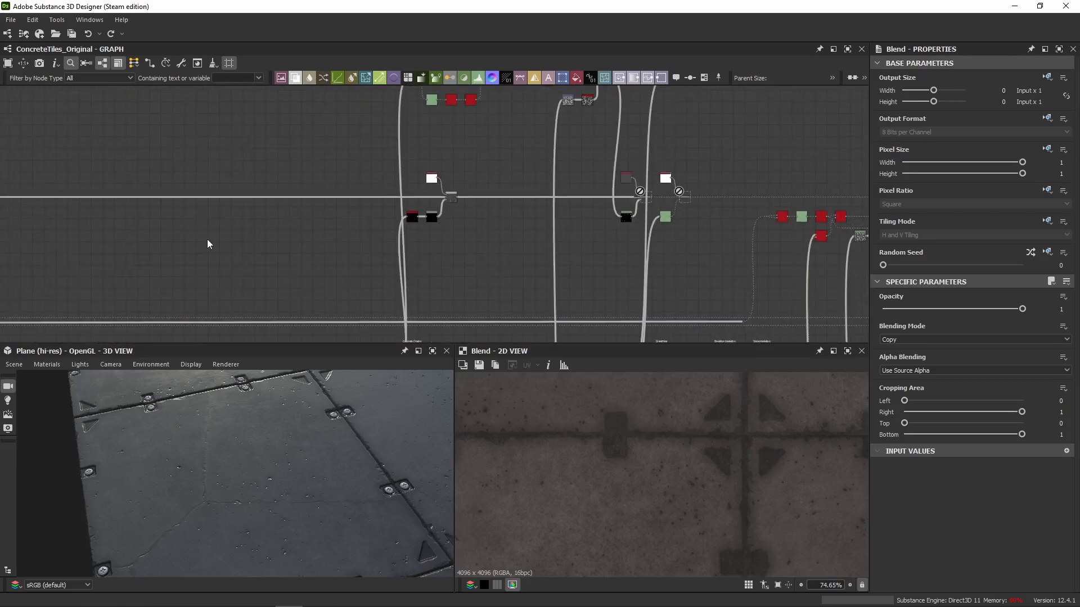
middle_drag(207, 238, 315, 231)
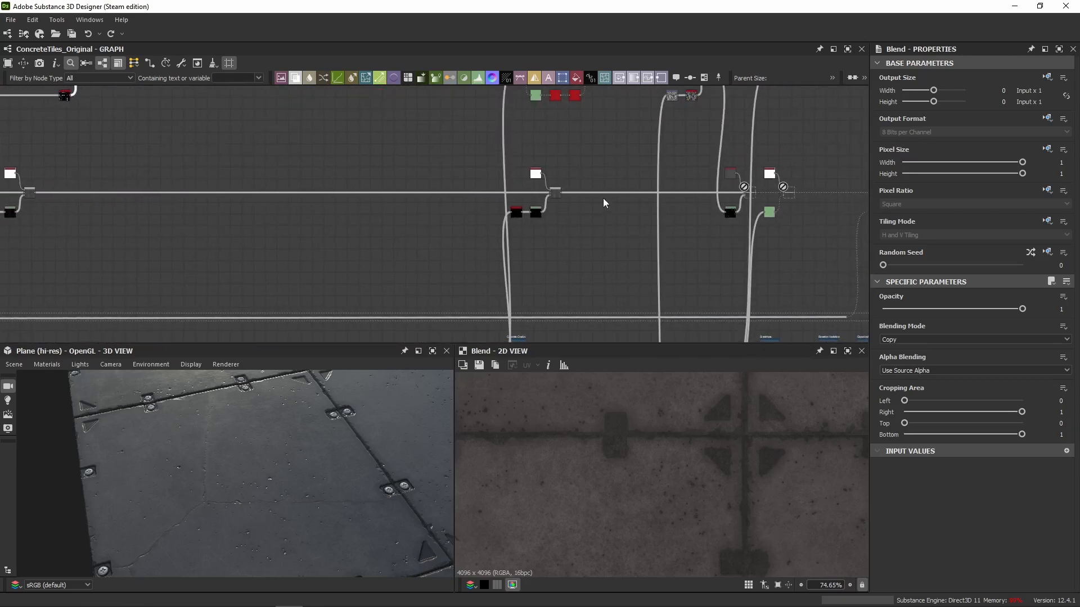
scroll(583, 190, up, 5)
double_click(493, 195)
middle_drag(508, 242, 637, 185)
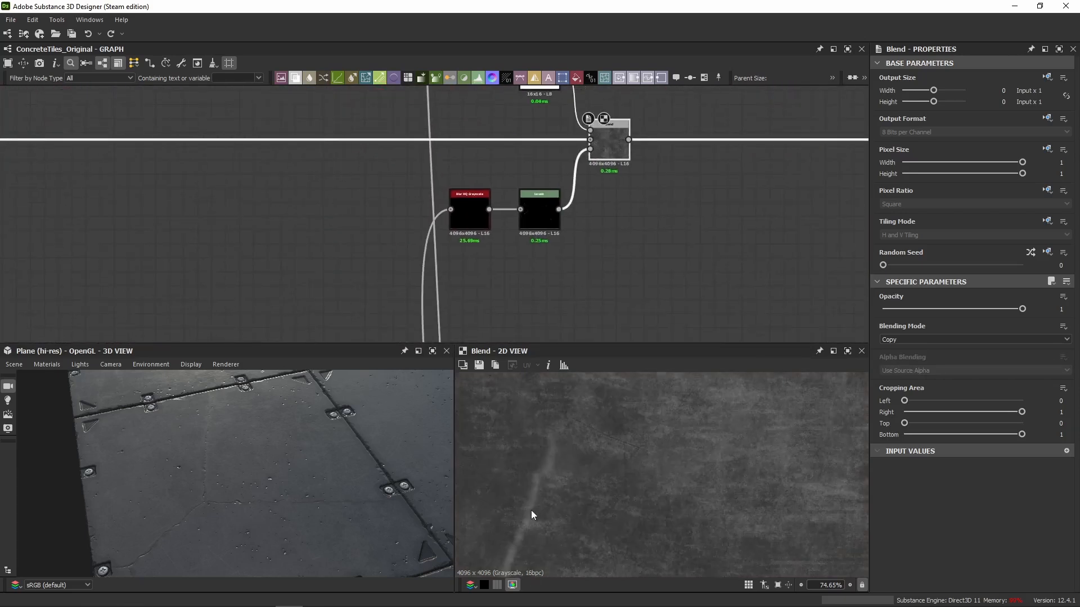
scroll(531, 511, up, 4)
Inspect the Blur HQ Grayscale, Levels and white Uniform Color nodes that feed the crack Blend.
double_click(475, 215)
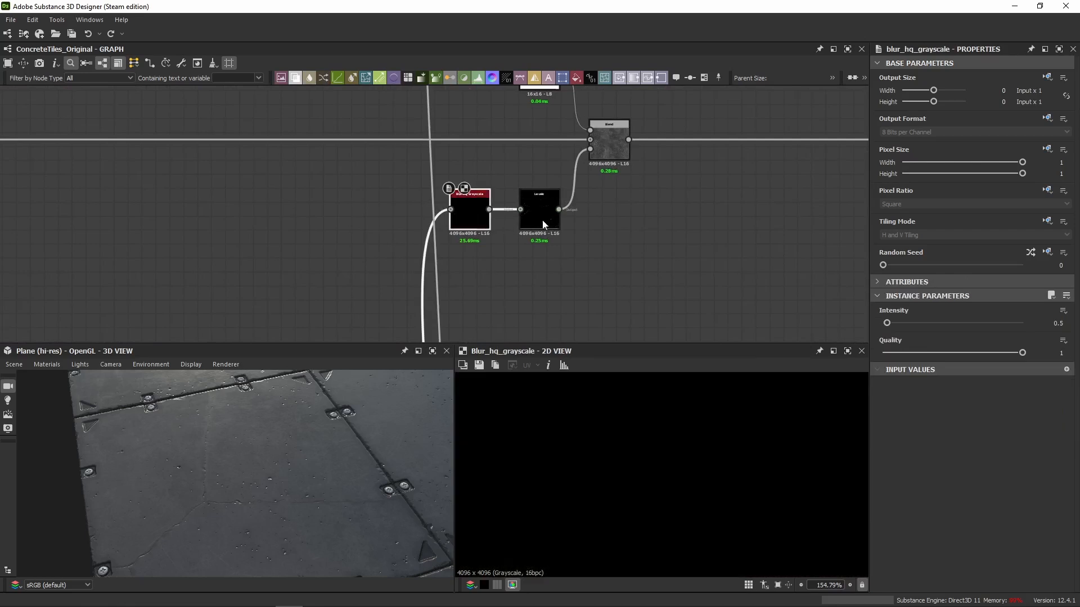
double_click(614, 144)
middle_drag(675, 215, 602, 254)
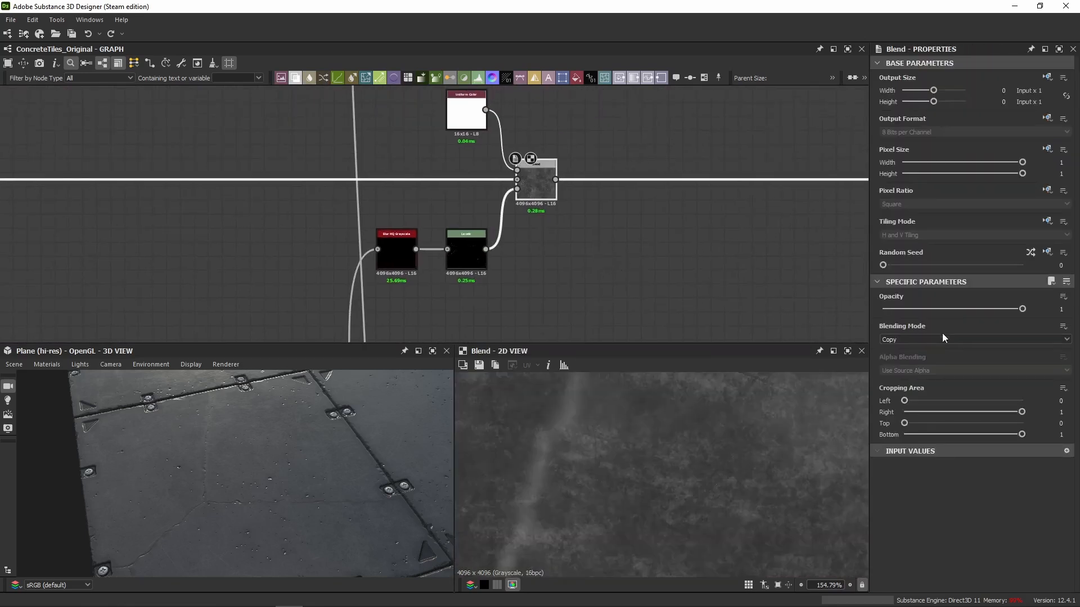
double_click(460, 262)
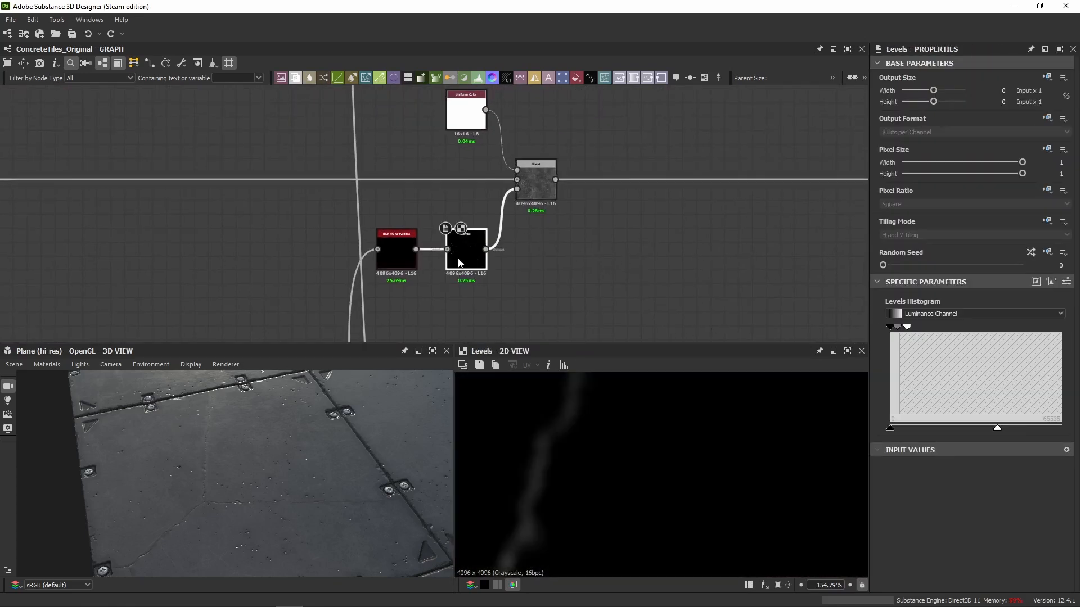
click(466, 111)
double_click(550, 197)
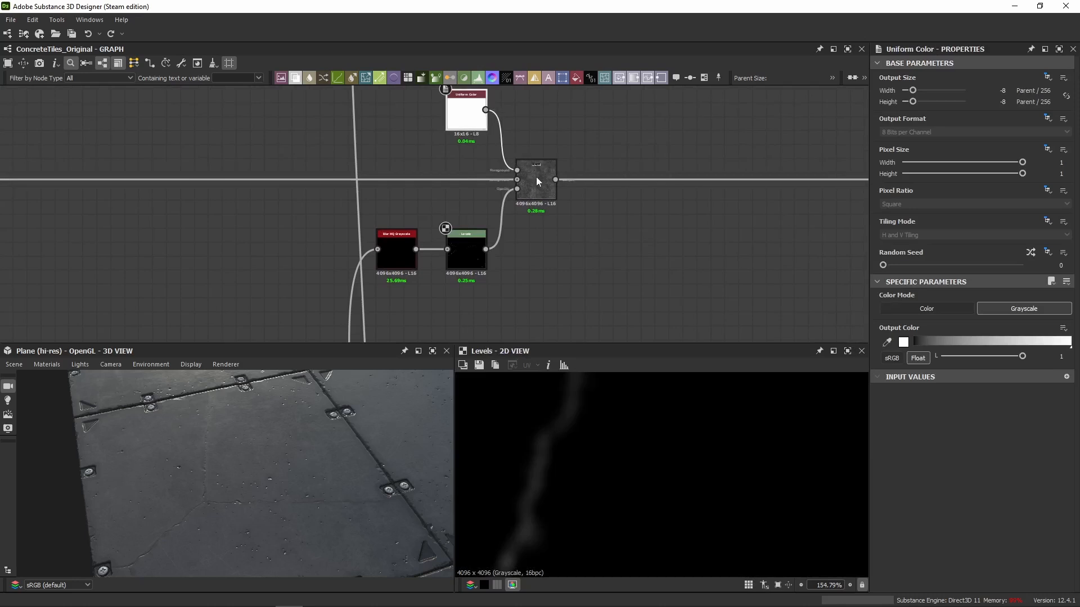
Toggle the crack Blend off and on to compare the cracks' roughness in the 3D view.
middle_drag(675, 228, 537, 228)
scroll(536, 228, down, 2)
scroll(334, 449, down, 4)
drag(332, 450, 312, 422)
scroll(208, 450, up, 4)
drag(208, 449, 213, 454)
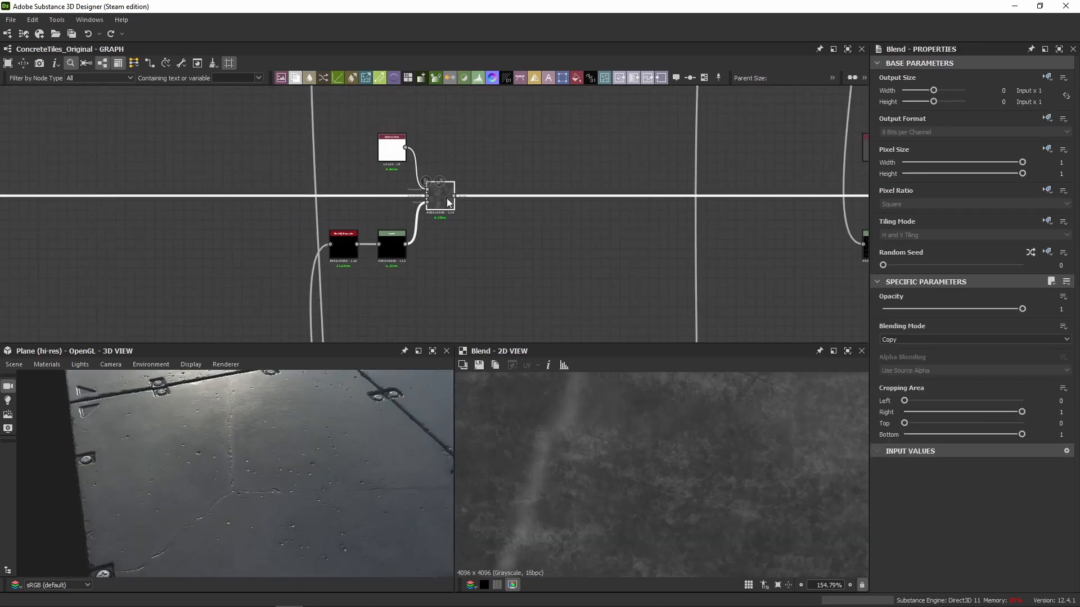
key(shift+d)
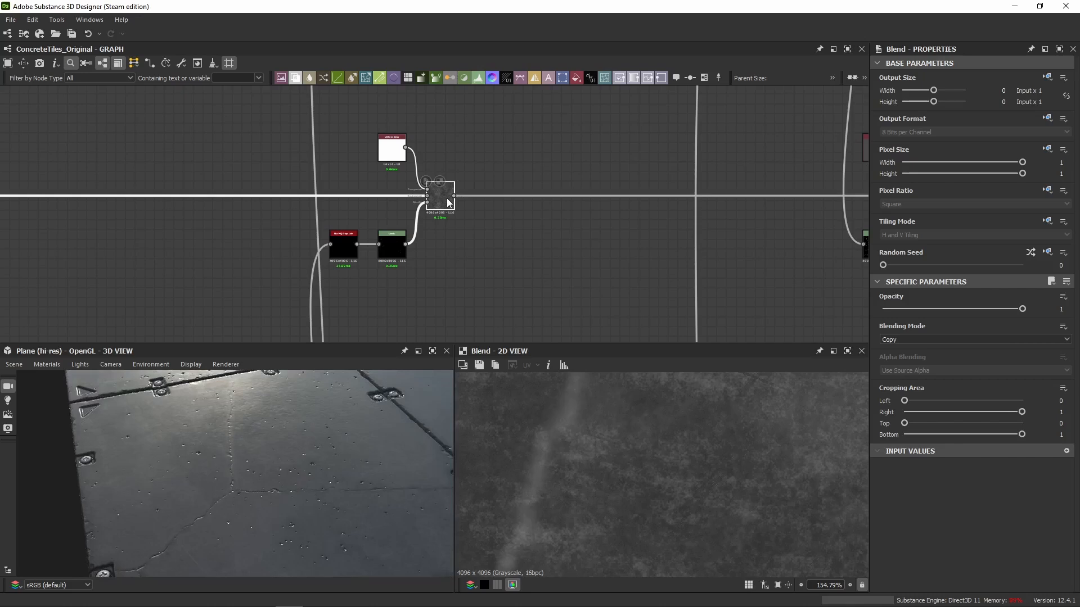
key(shift+d)
Re-enable the next disabled Blend in the roughness chain, the one fed by the dark Uniform Color.
key(shift+d)
scroll(624, 184, down, 5)
middle_drag(632, 184, 315, 190)
scroll(401, 193, up, 8)
double_click(504, 196)
key(shift+d)
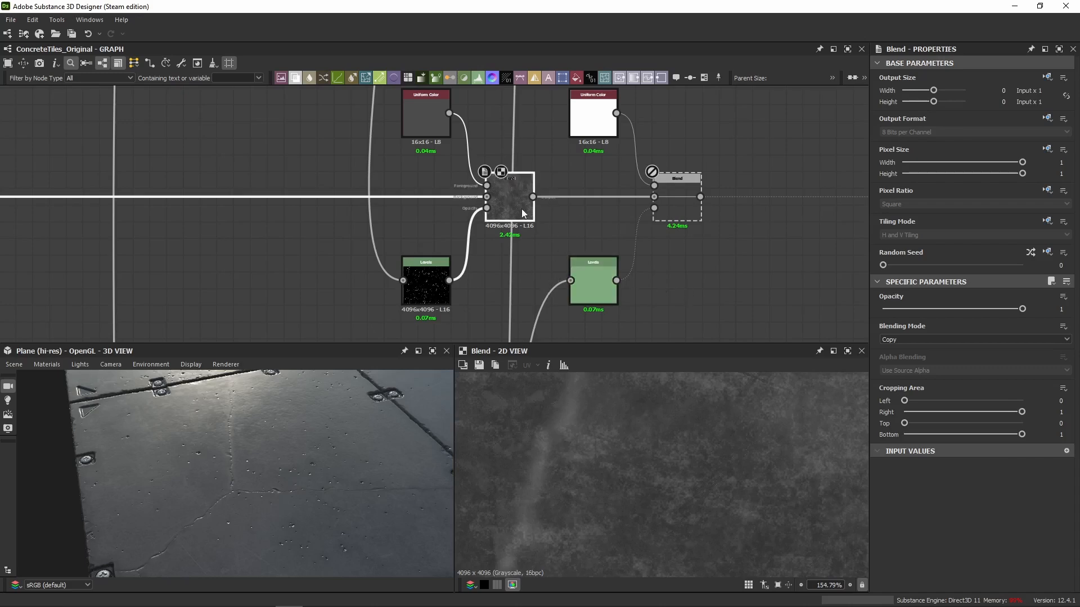
Trace the re-enabled Blend's Levels mask back to the Subtract Blend fed by Grunge Spots Dirty.
double_click(426, 281)
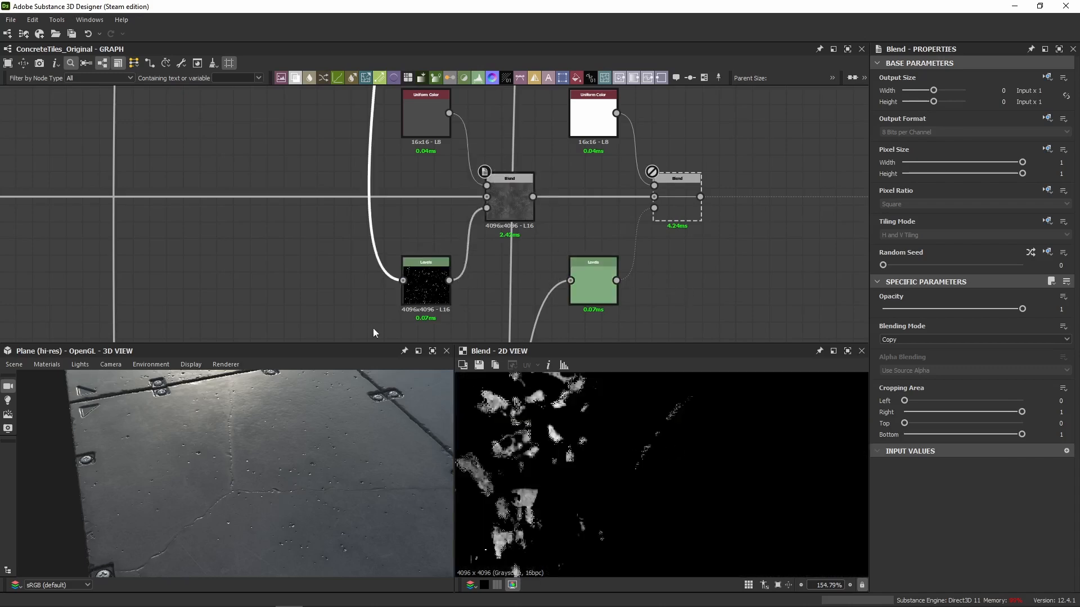
scroll(298, 258, down, 3)
scroll(636, 482, down, 5)
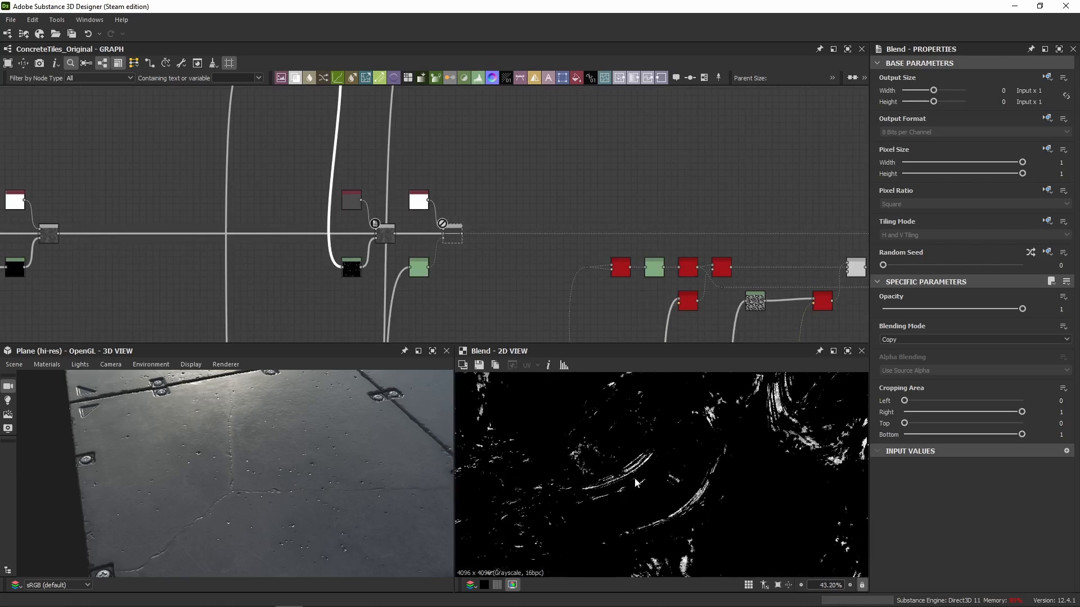
middle_drag(211, 185, 273, 326)
middle_drag(357, 215, 360, 253)
scroll(378, 211, up, 5)
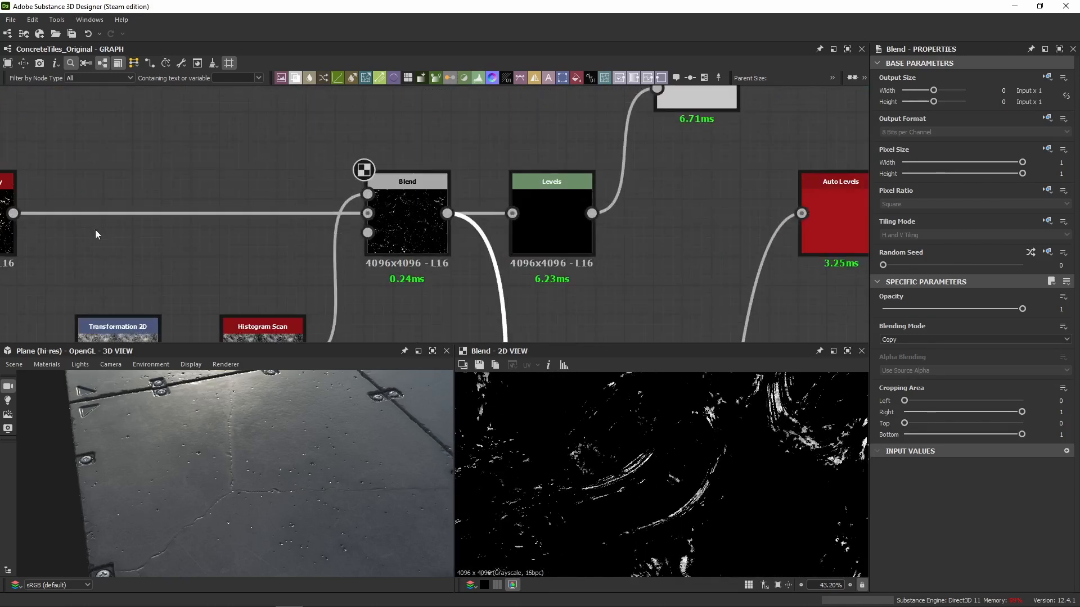
middle_drag(23, 253, 147, 239)
click(141, 234)
click(537, 216)
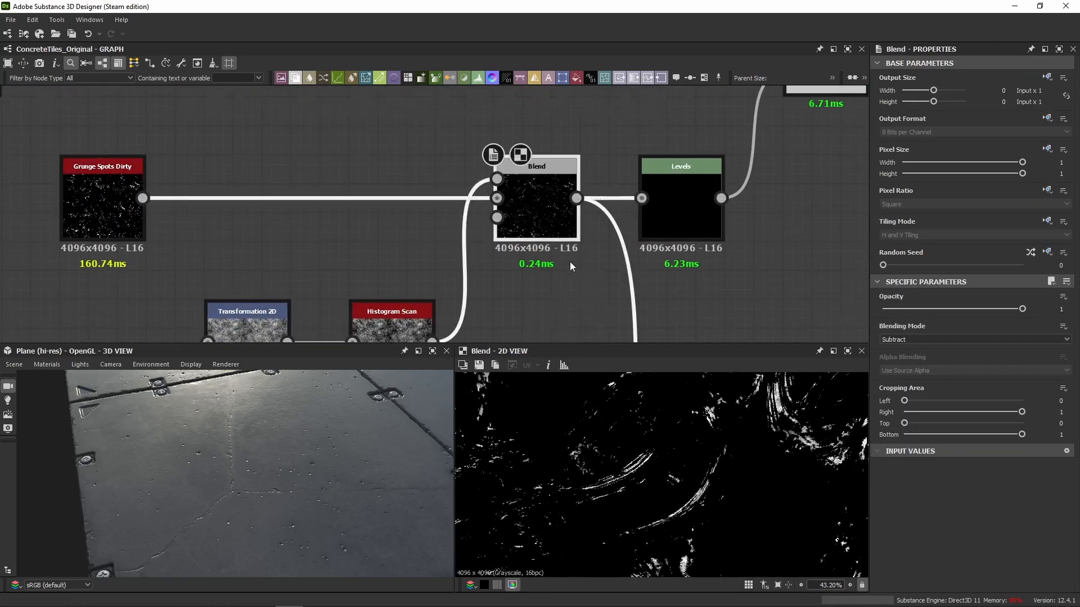
Go back to the grunge spots Levels mask in the roughness chain and show its level parameters as sliders.
scroll(478, 144, down, 3)
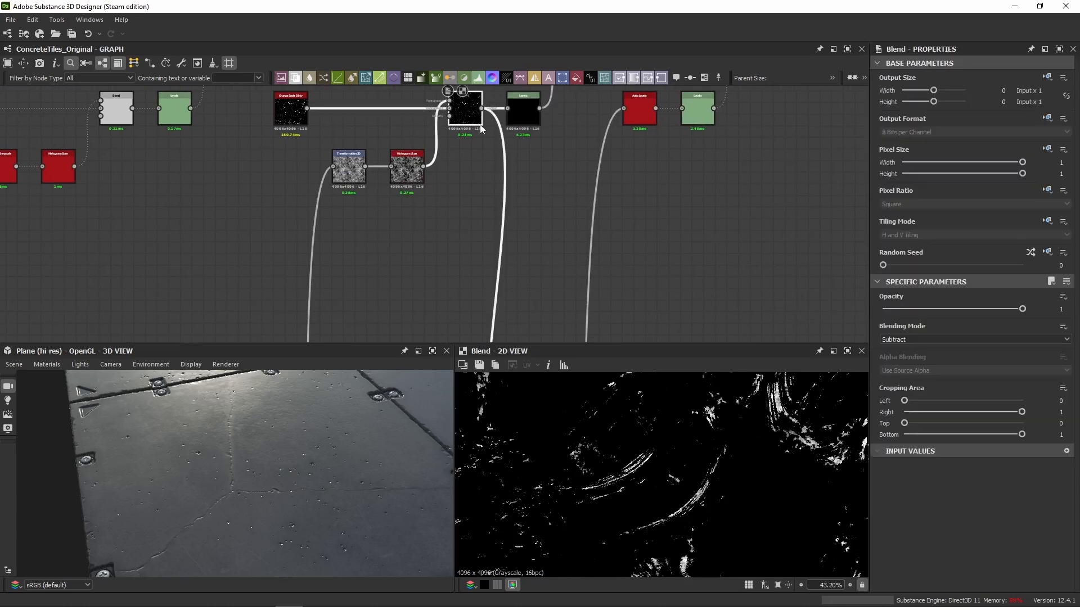
middle_drag(456, 326, 450, 94)
scroll(541, 265, up, 3)
double_click(520, 267)
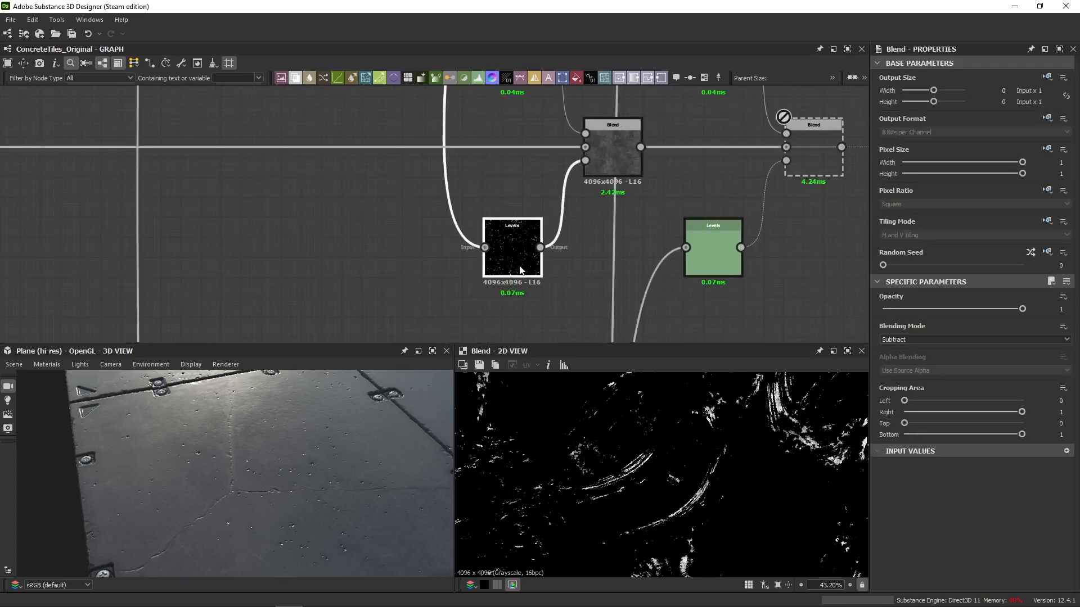
click(1067, 281)
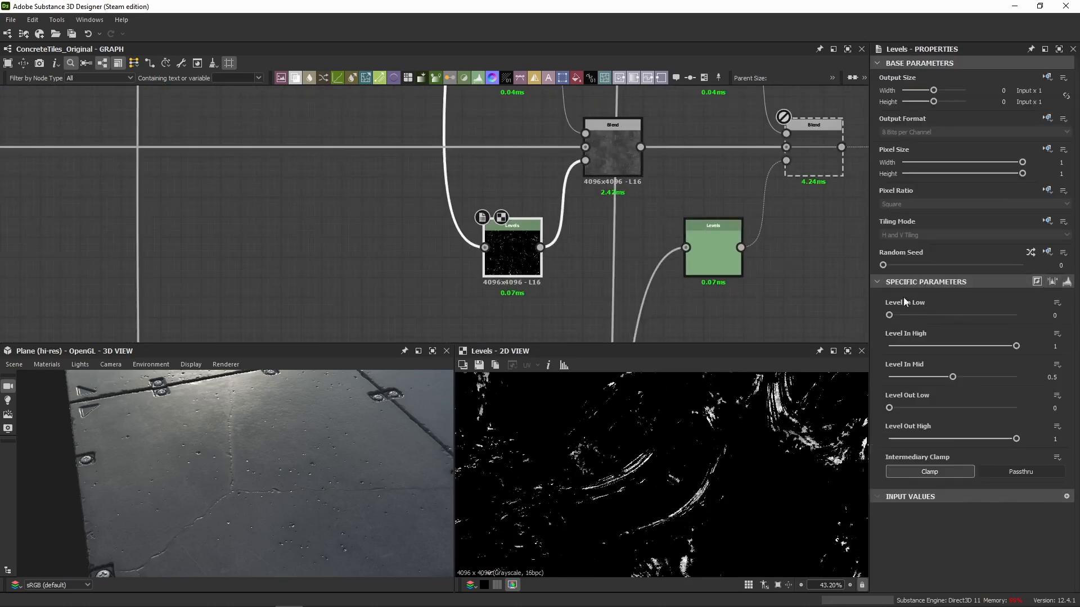
Inspect the grunge spots Blend and the dark Uniform Color that feeds its foreground.
middle_drag(573, 208, 534, 285)
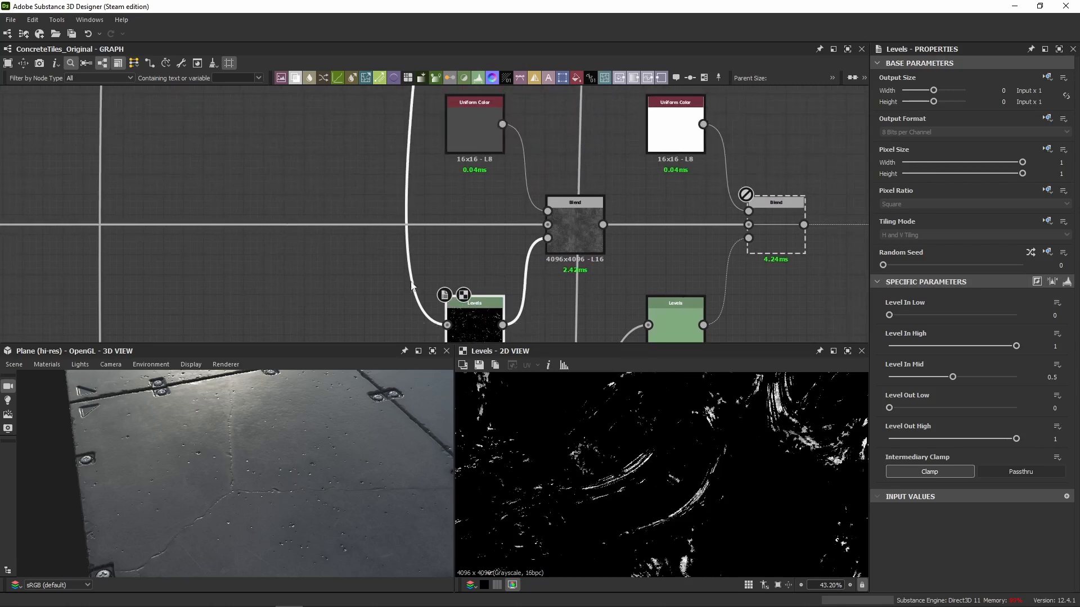
click(573, 230)
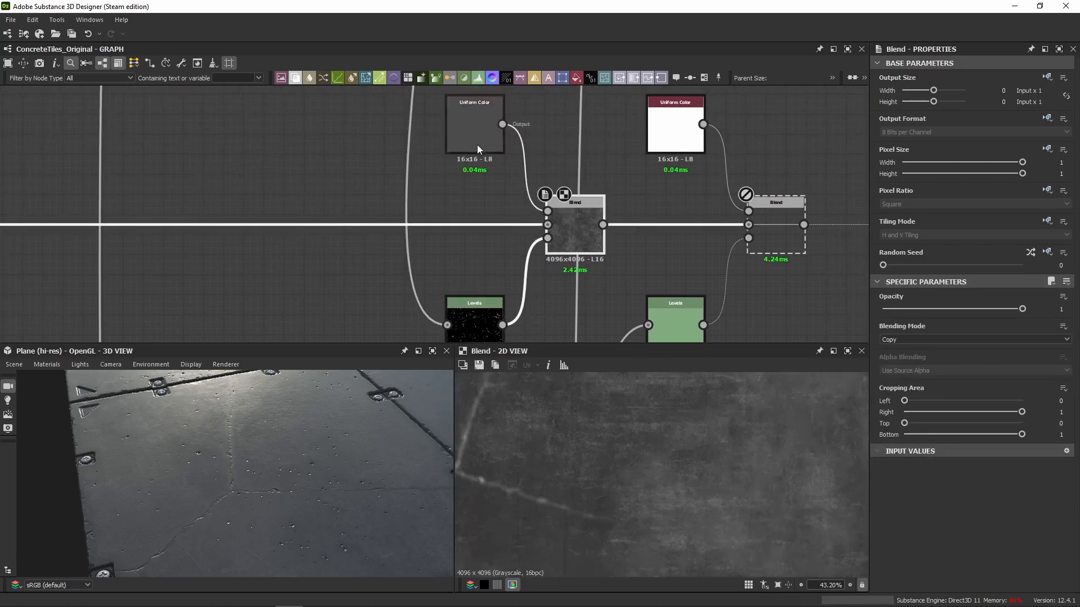
click(477, 144)
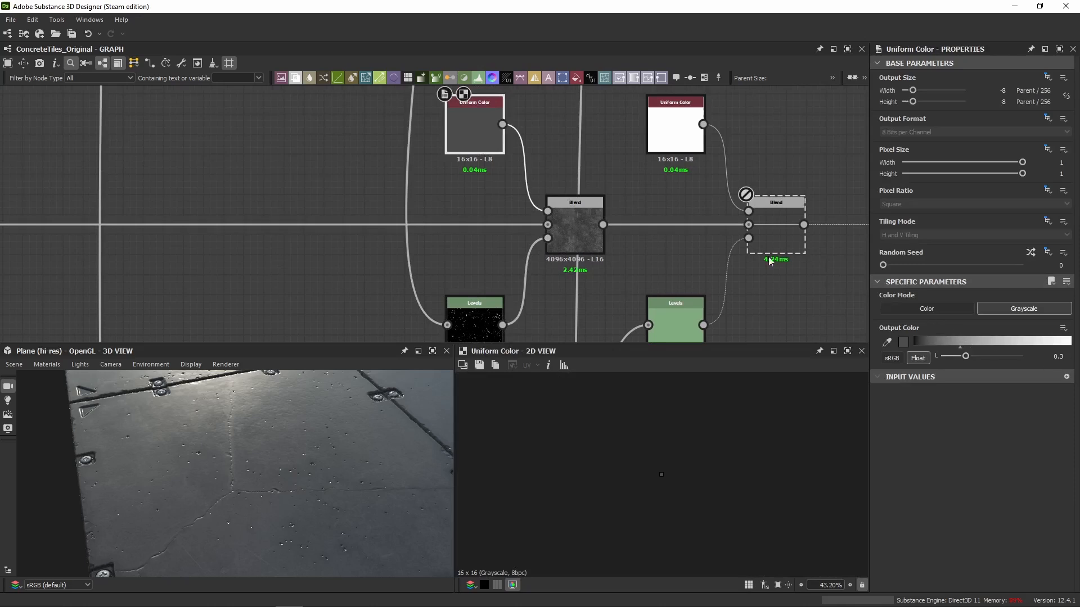
Toggle the grunge spots Blend off and on to compare its effect on the roughness map in the 2D view.
click(584, 237)
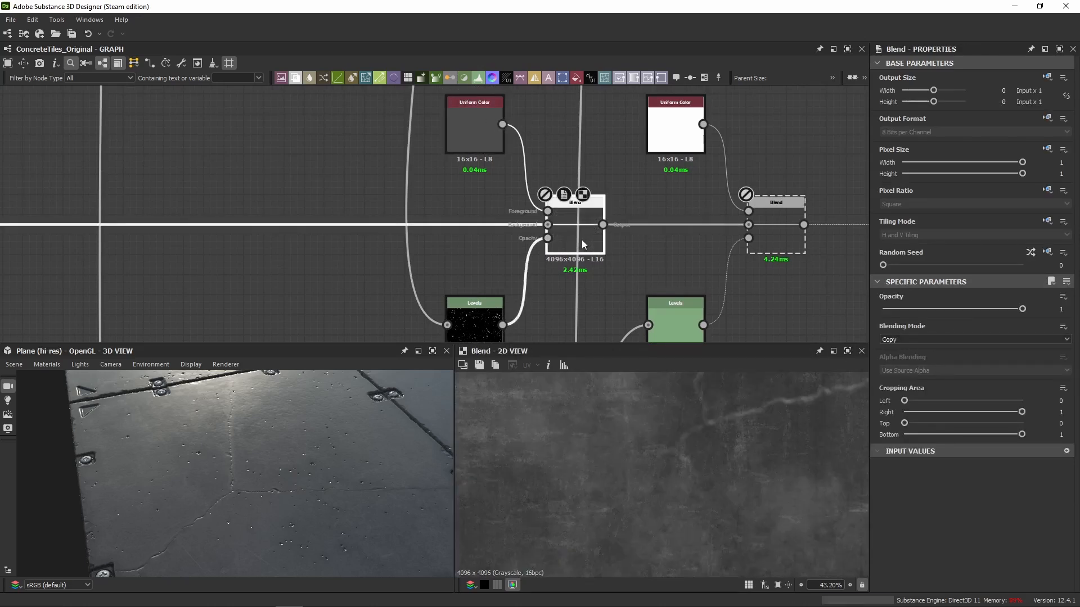
scroll(650, 505, up, 5)
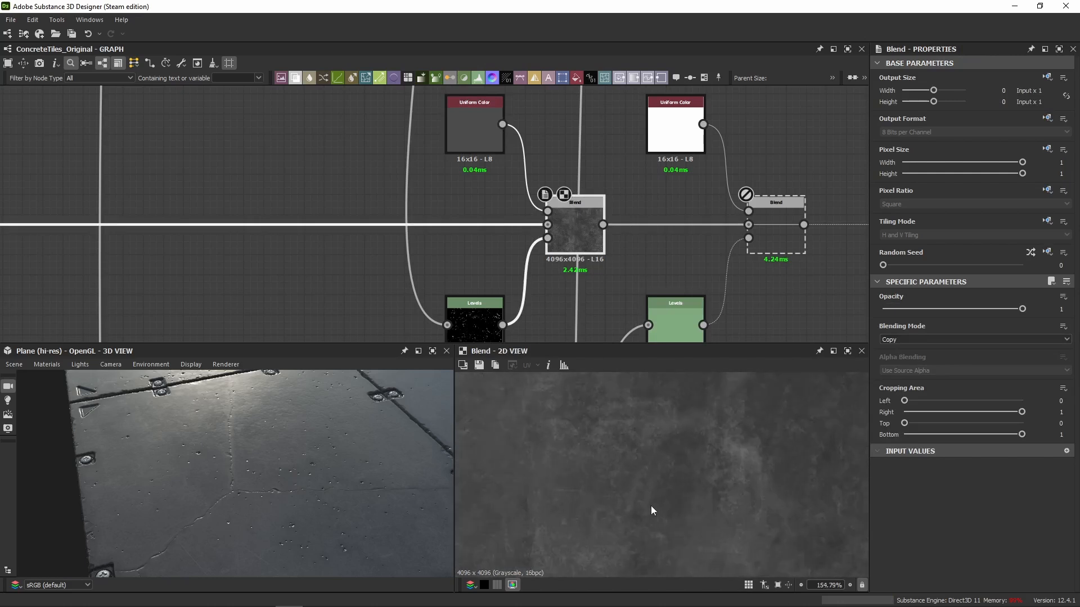
scroll(647, 470, down, 10)
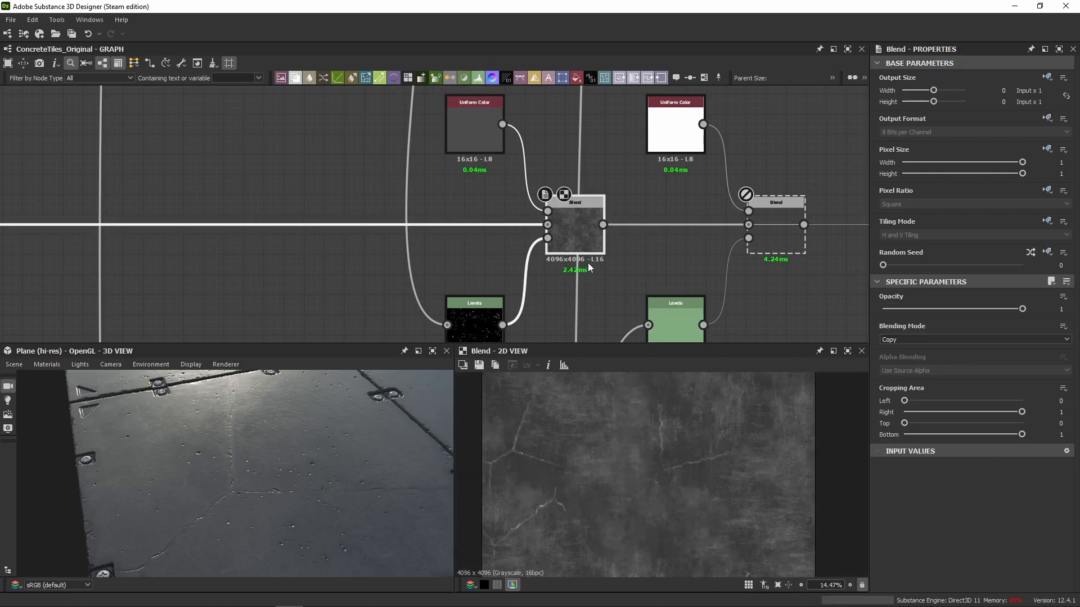
scroll(706, 434, up, 3)
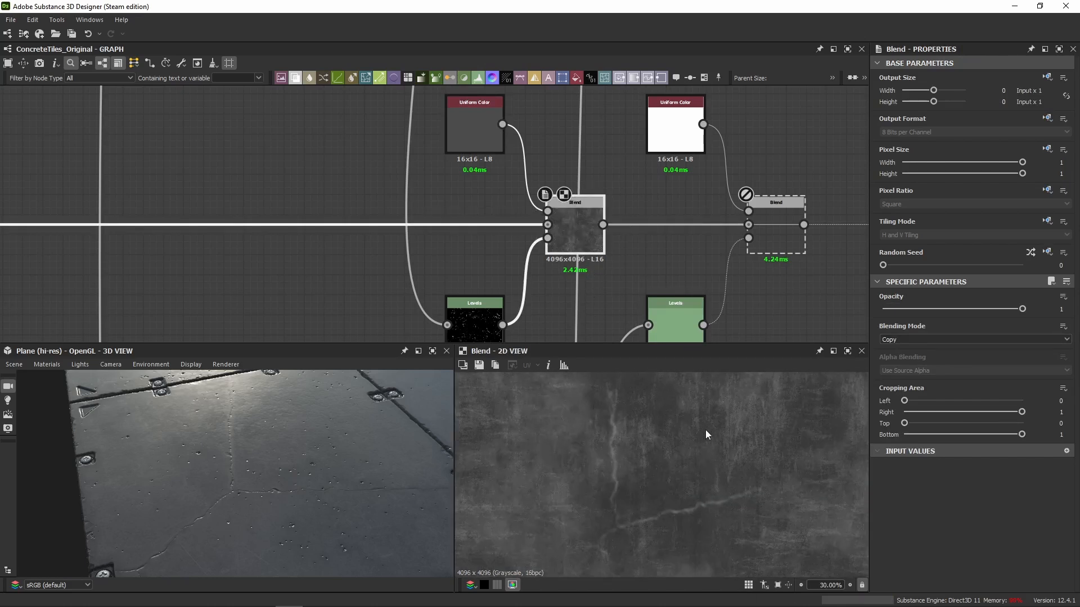
scroll(705, 429, up, 8)
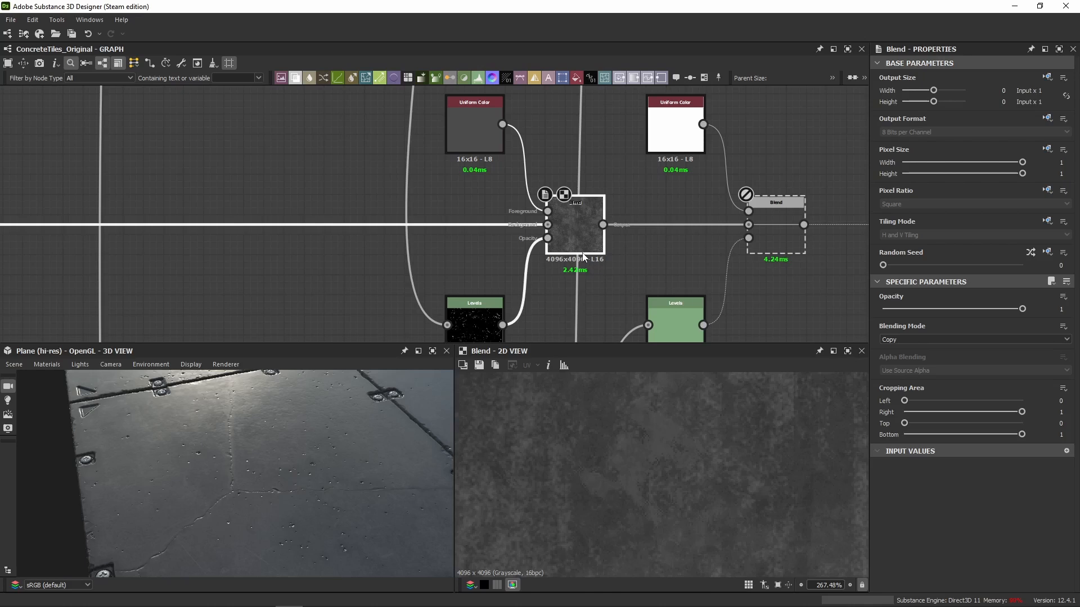
Toggle the grunge spots Blend off and on while examining the tile surface from different angles in the 3D view.
drag(187, 454, 192, 444)
key(shift+d)
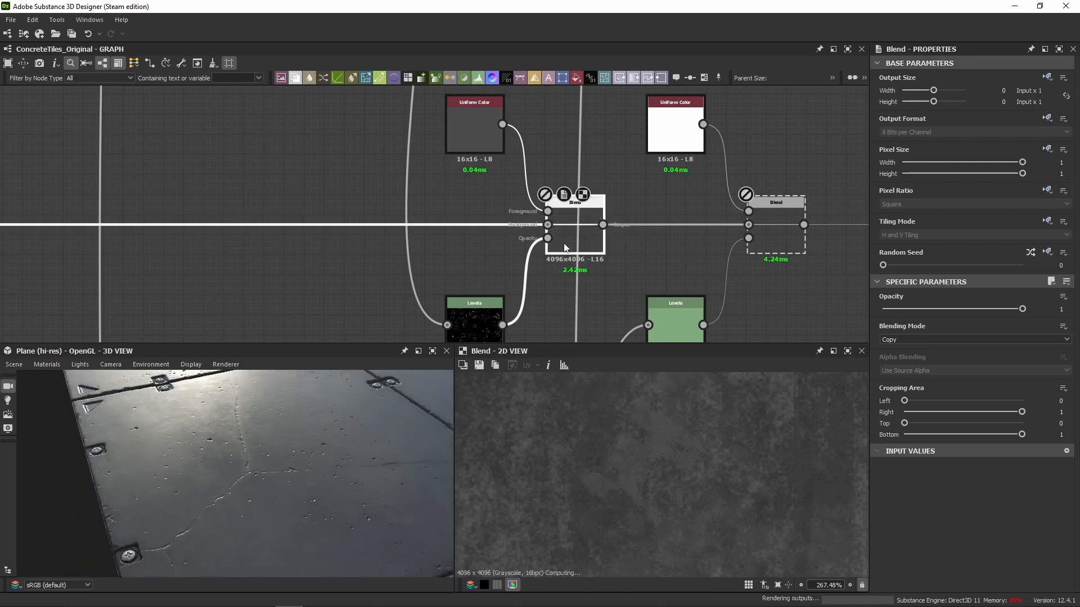
key(shift+d)
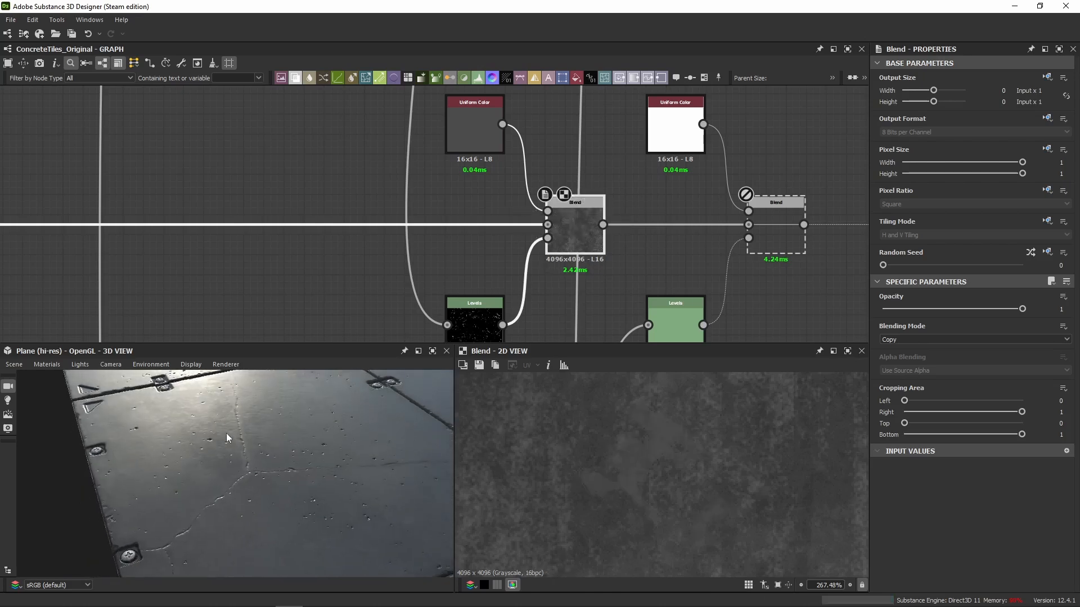
mouse_move(226, 433)
mouse_down()
mouse_move(189, 400)
mouse_move(216, 446)
mouse_up()
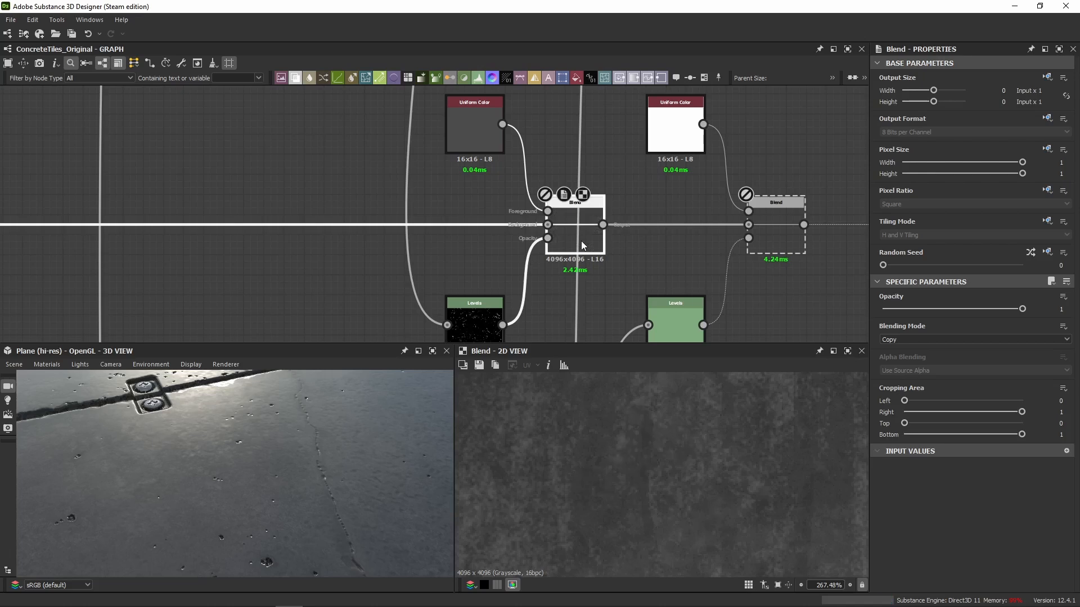
drag(265, 490, 257, 516)
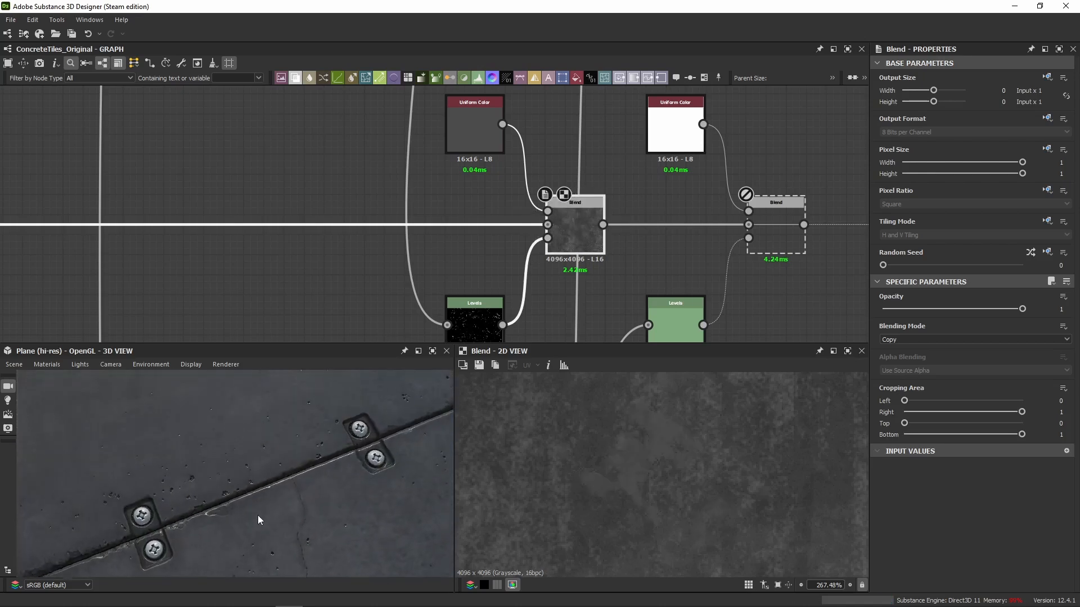
Re-enable the next disabled Blend in the roughness chain, the one right after the grunge spots Blend.
scroll(557, 282, down, 3)
click(691, 254)
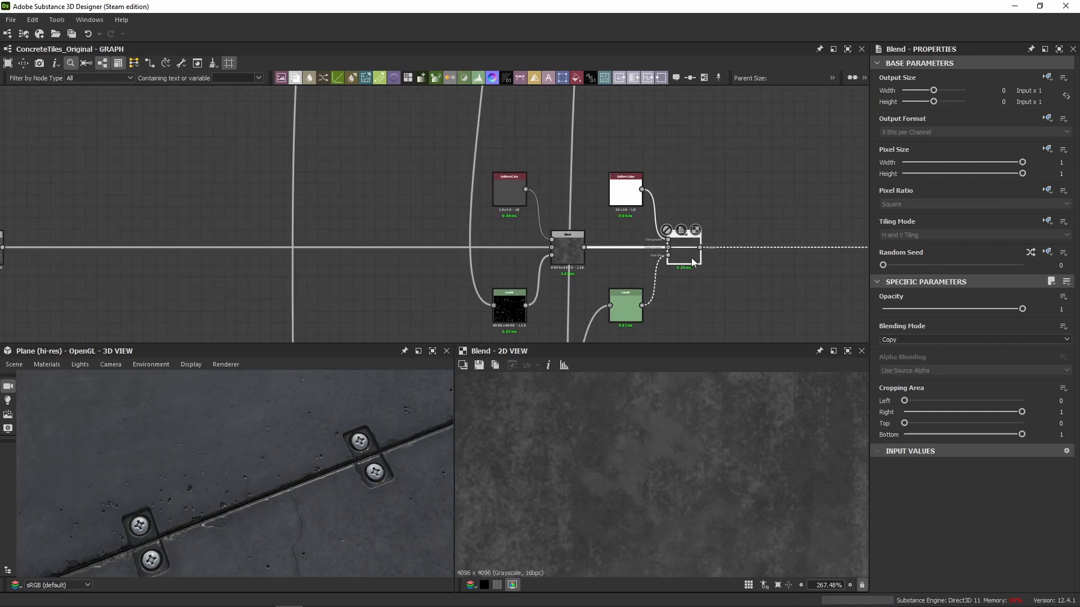
middle_drag(704, 298, 617, 231)
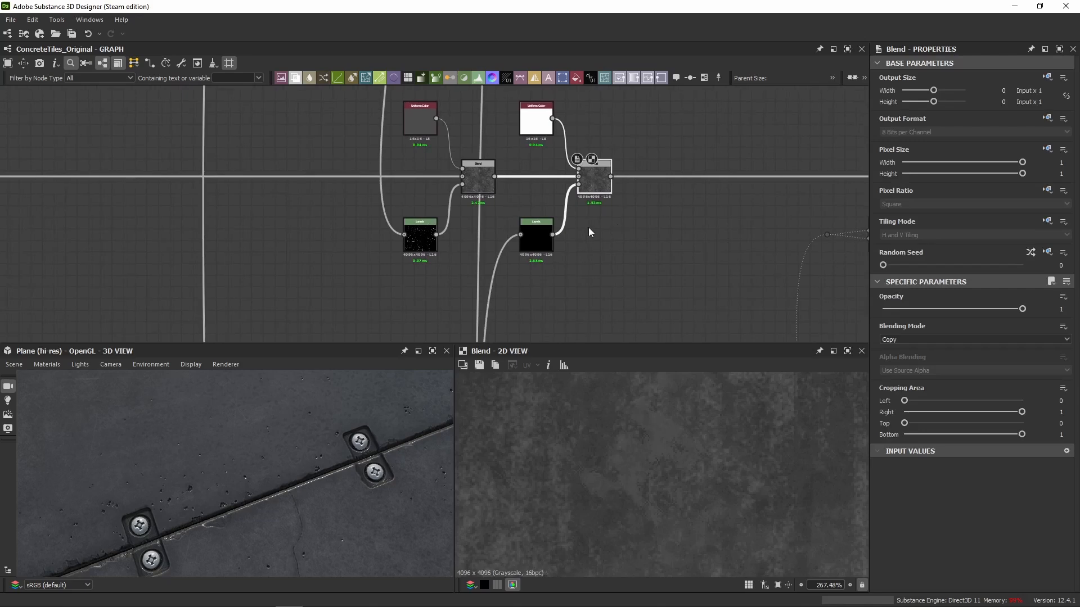
Trace the re-enabled Blend's Levels mask back to the Subtract Blend at the end of the Scratches Generator branch.
click(522, 241)
scroll(549, 286, down, 4)
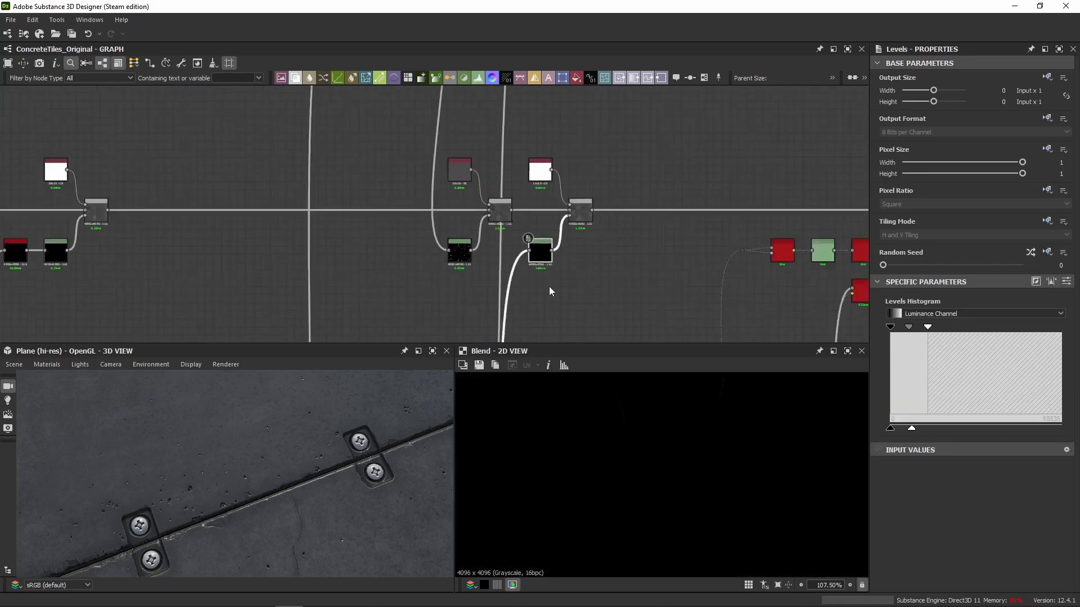
scroll(507, 279, up, 5)
click(574, 254)
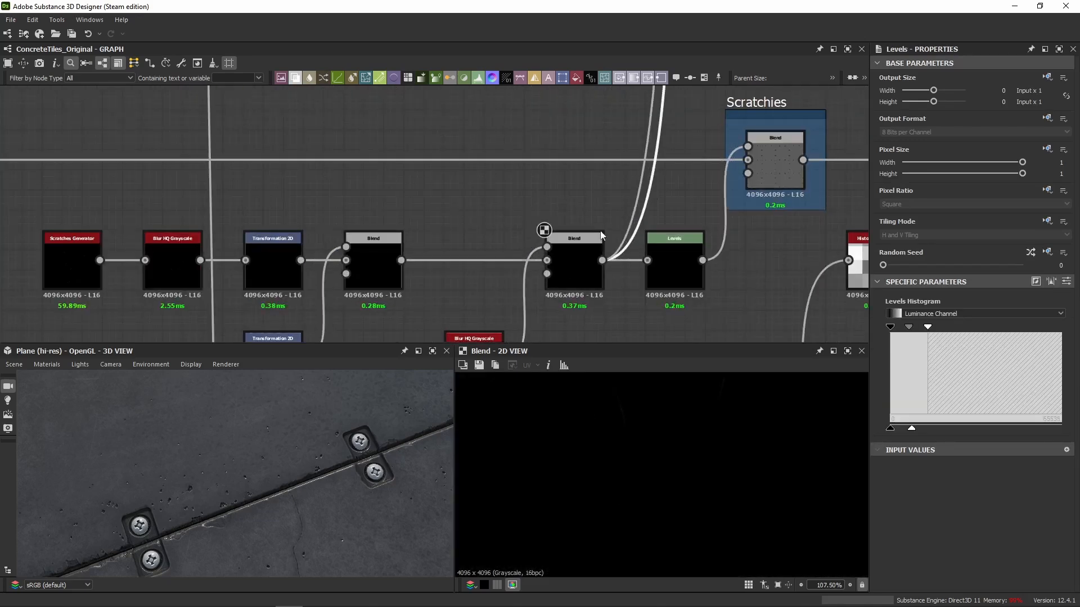
scroll(630, 467, down, 4)
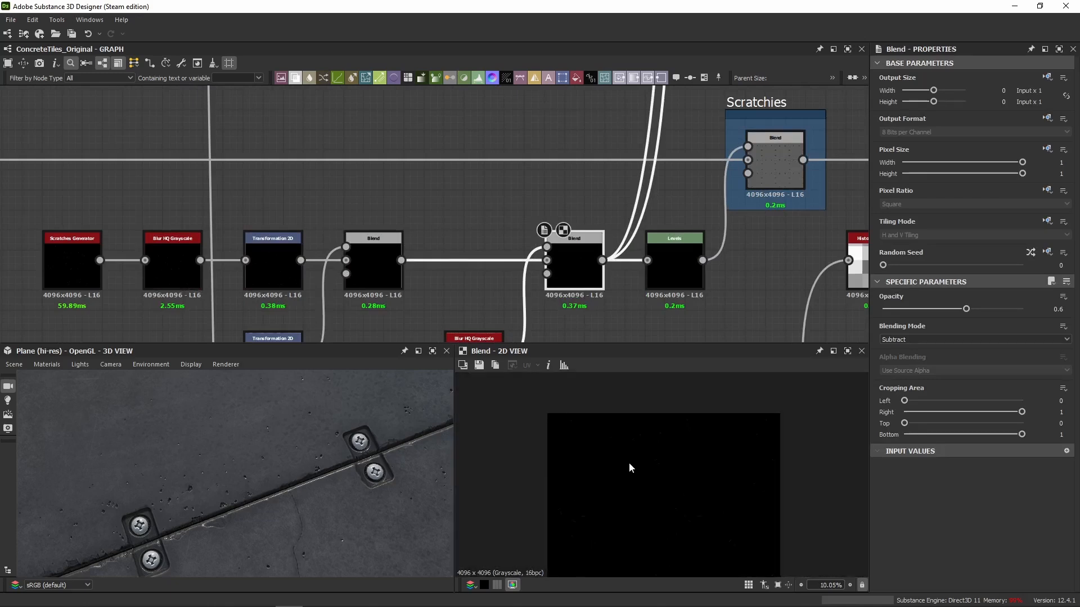
scroll(547, 162, down, 2)
middle_drag(547, 162, 479, 299)
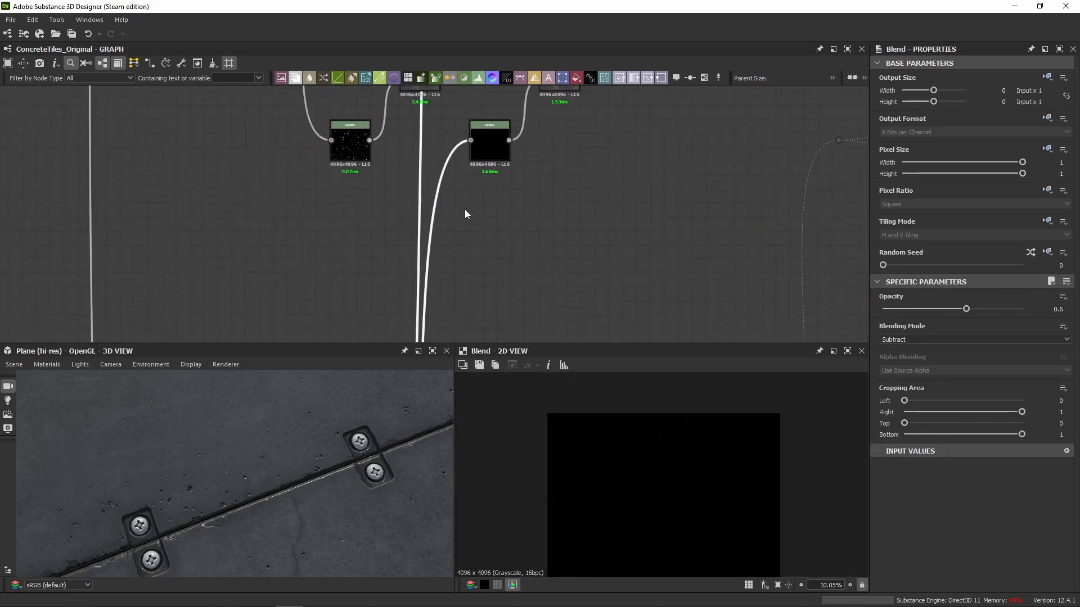
Return to the scratches Levels mask and show its level parameters as sliders to examine Level In High and Level Out High.
scroll(575, 225, down, 4)
scroll(519, 156, up, 5)
scroll(570, 153, down, 4)
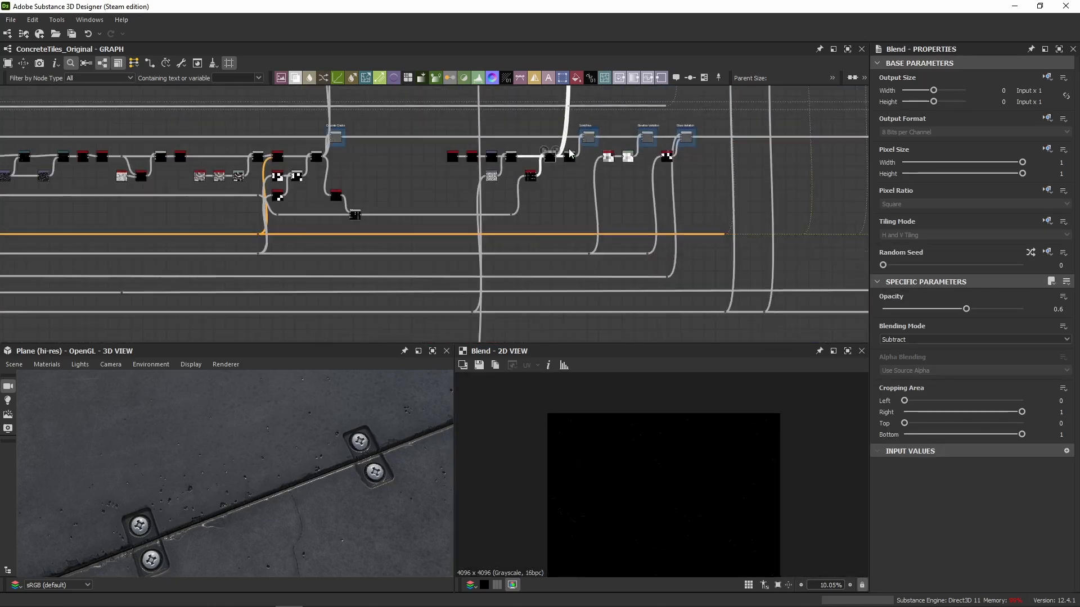
scroll(563, 160, up, 6)
click(526, 181)
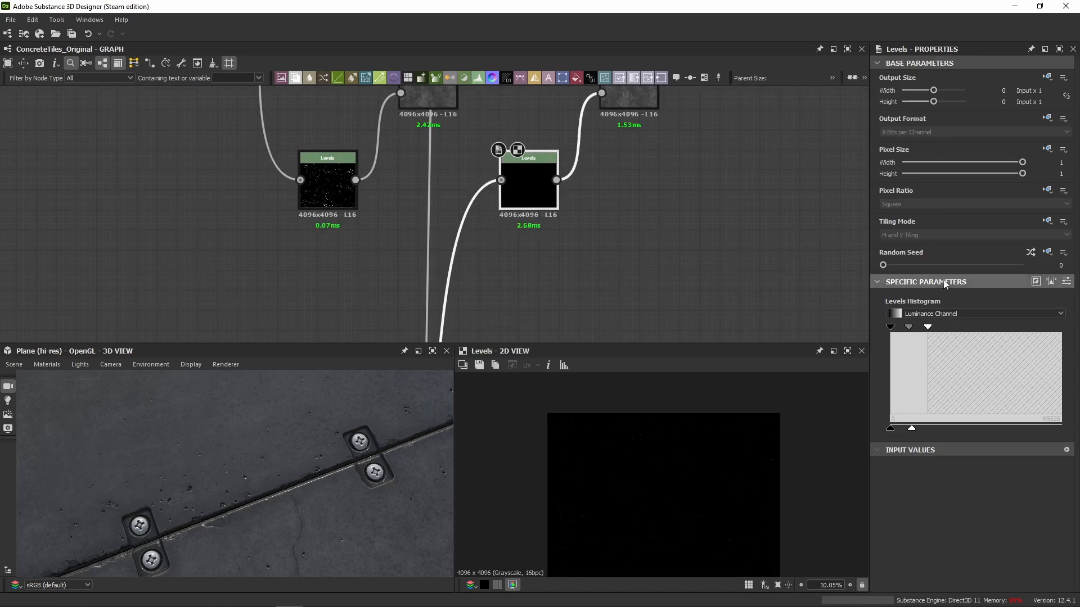
click(1068, 282)
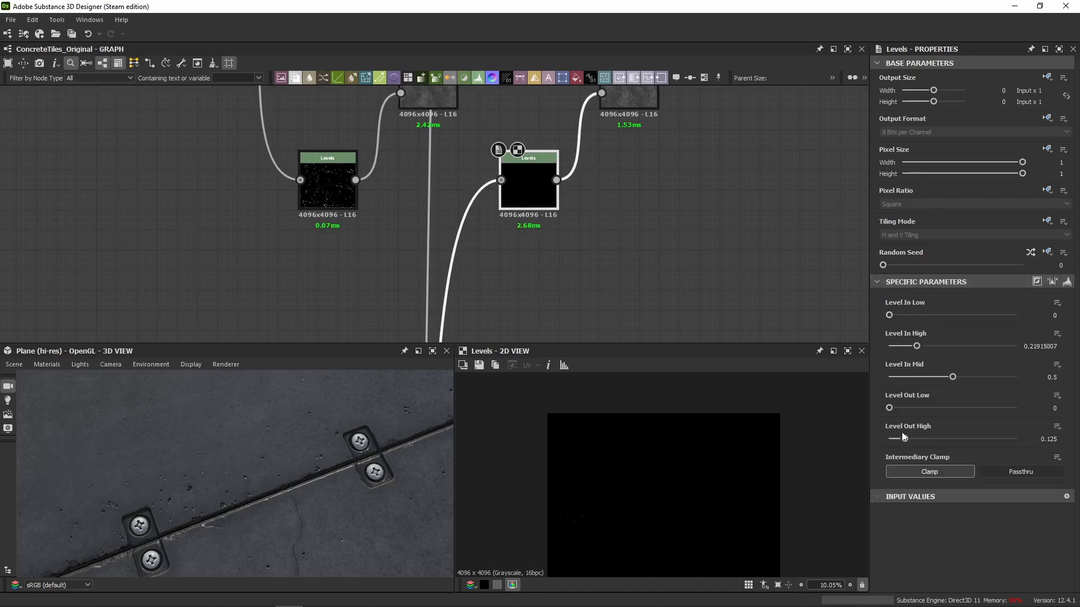
Inspect the scratches Blend and the white Uniform Color that feeds its foreground.
middle_drag(642, 90, 609, 188)
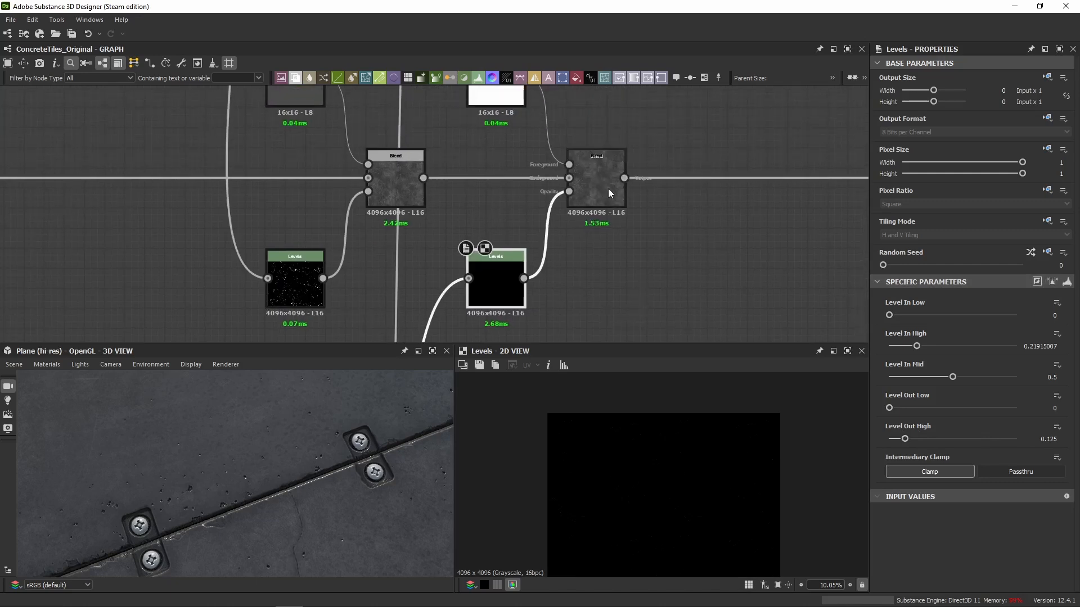
click(606, 188)
middle_drag(659, 505, 648, 460)
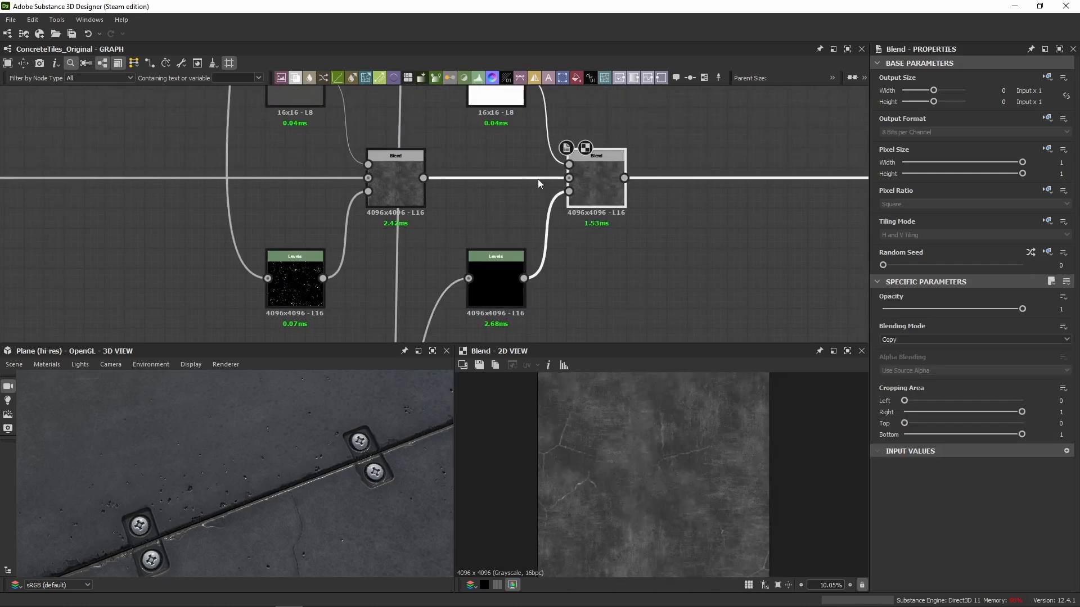
middle_drag(516, 126, 513, 163)
click(506, 131)
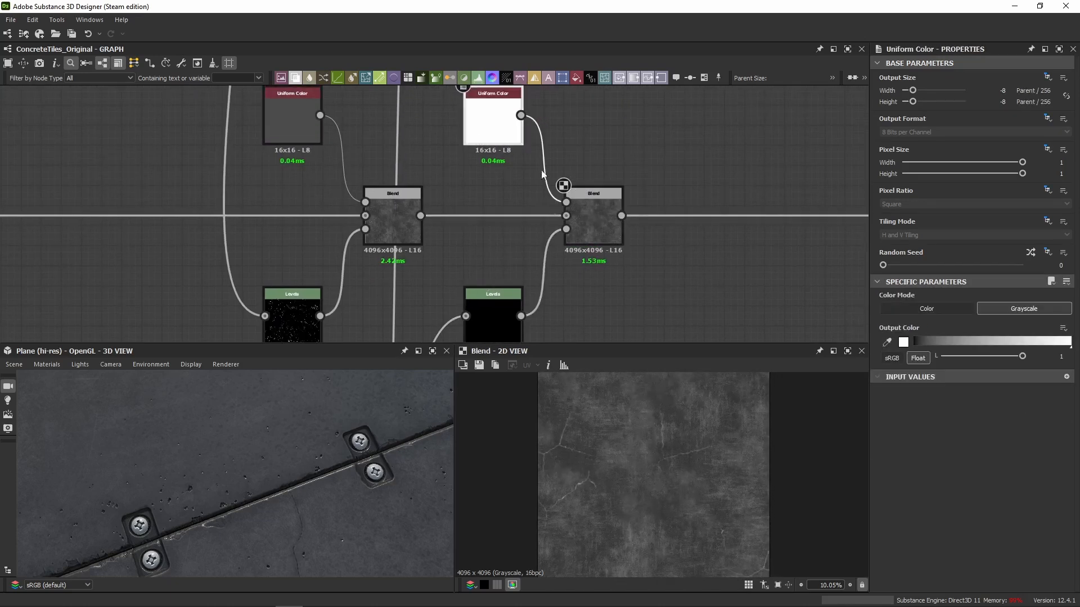
Toggle the scratches Blend off and on to compare the scratches in an enlarged part of the roughness map.
click(596, 241)
scroll(641, 499, up, 5)
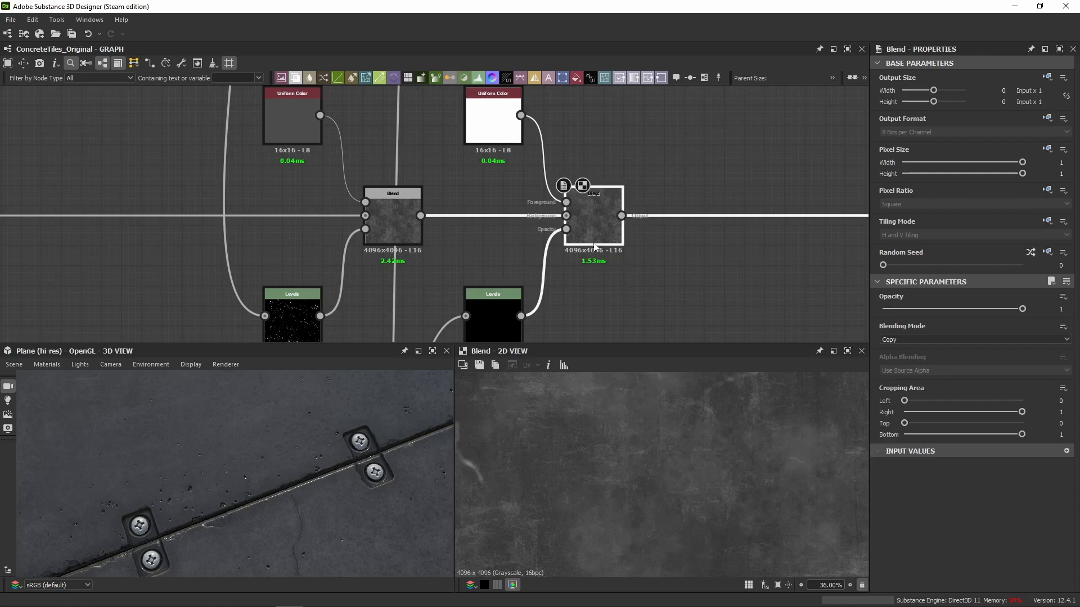
scroll(626, 429, up, 2)
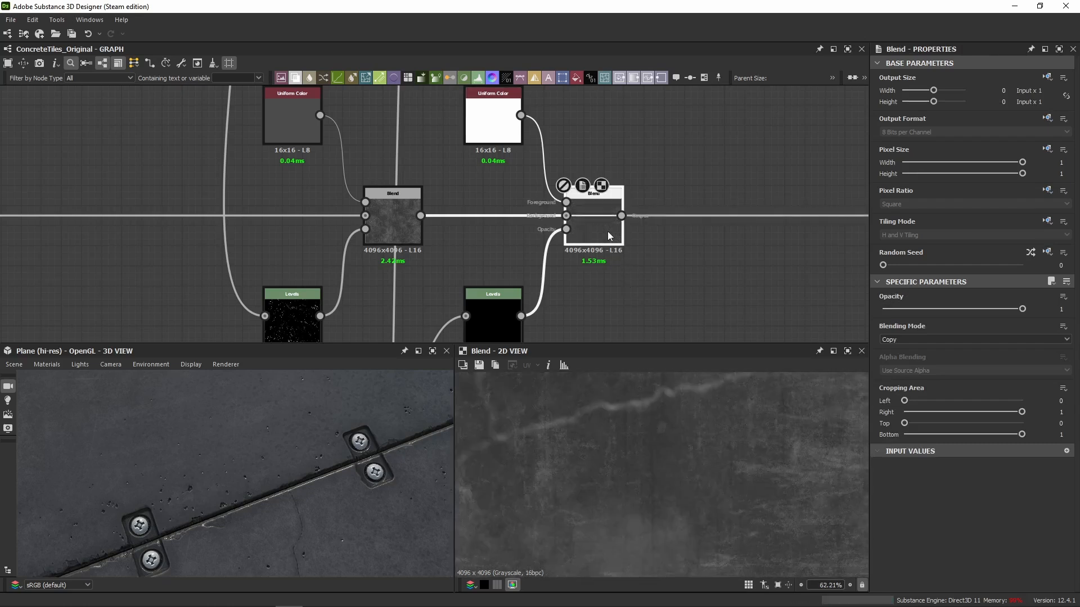
scroll(632, 440, up, 6)
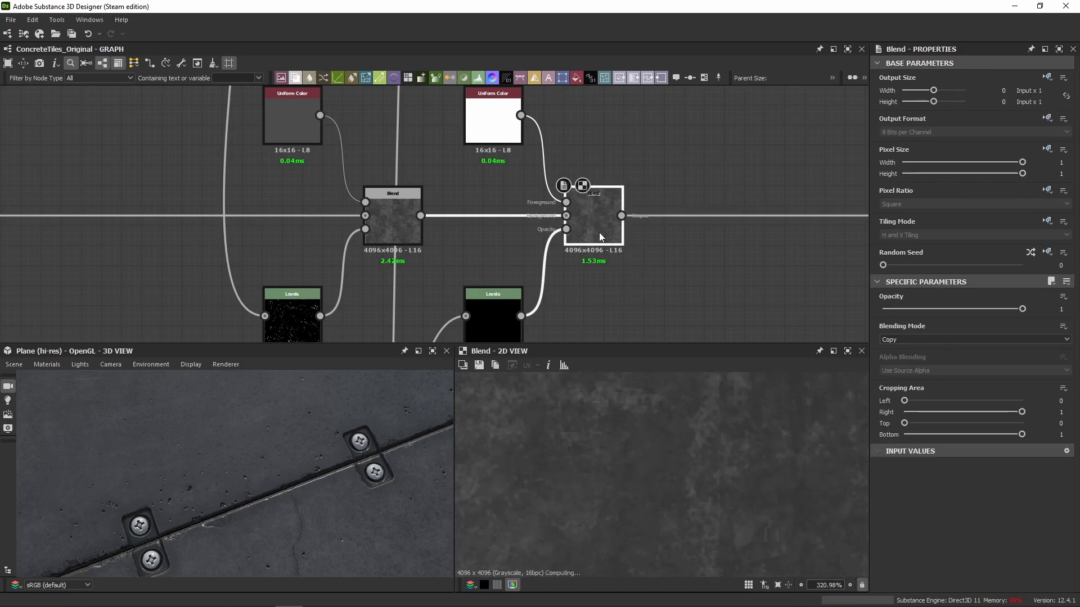
Examine the scratches' roughness effect on the tiles in the 3D view and check the whole roughness map in 2D.
drag(270, 478, 366, 374)
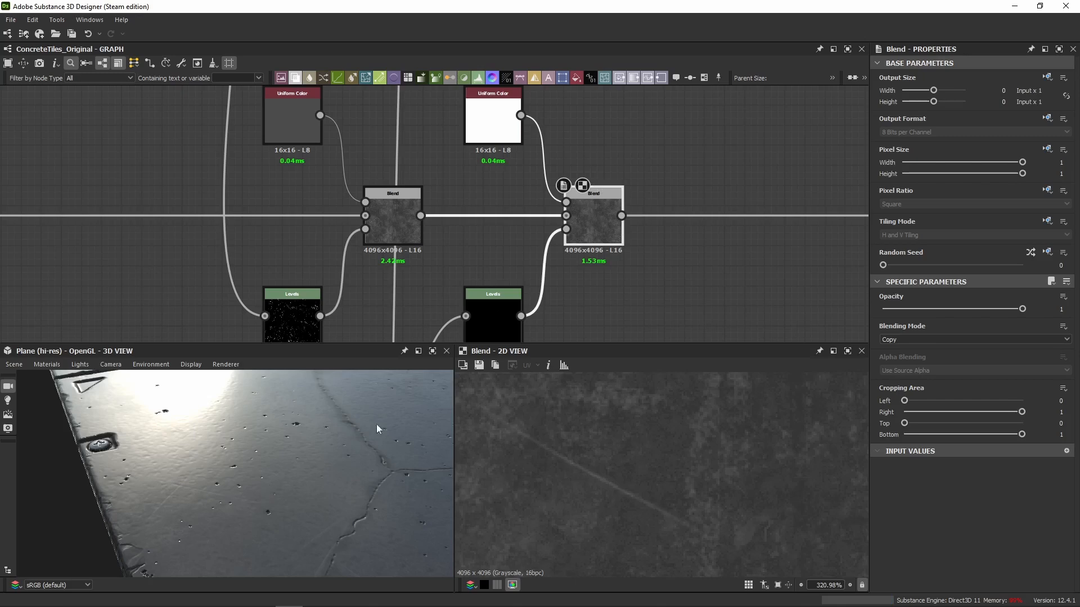
scroll(717, 270, down, 5)
middle_drag(717, 275, 558, 235)
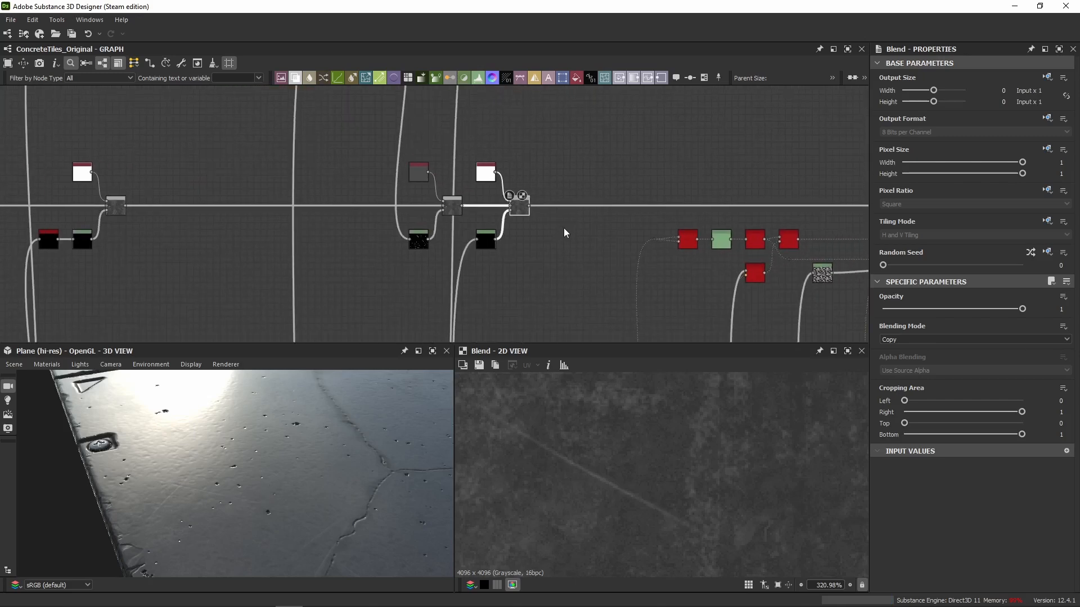
drag(301, 444, 268, 476)
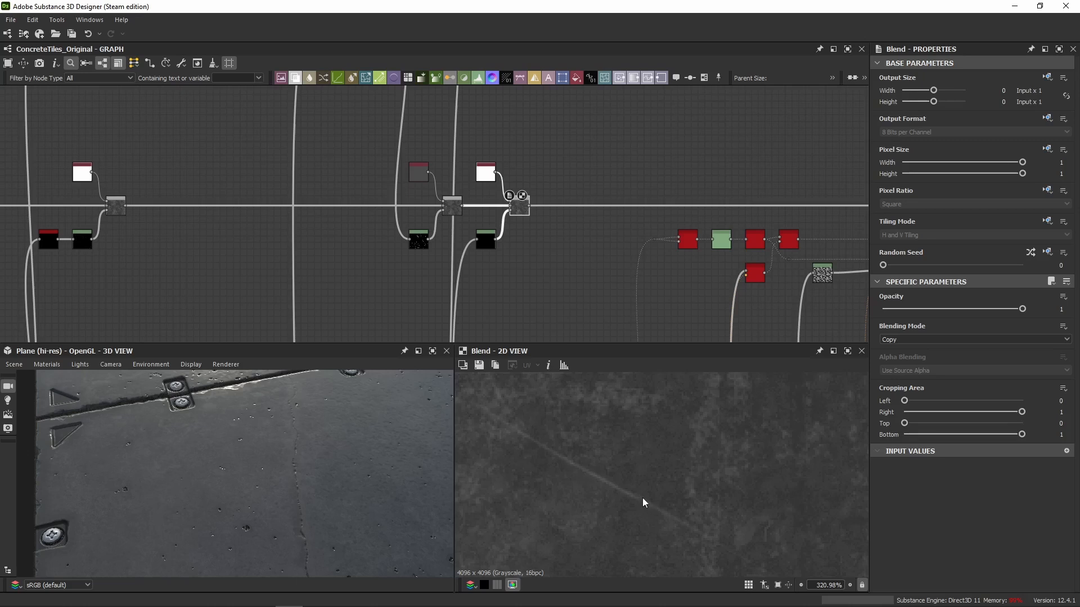
scroll(643, 498, down, 10)
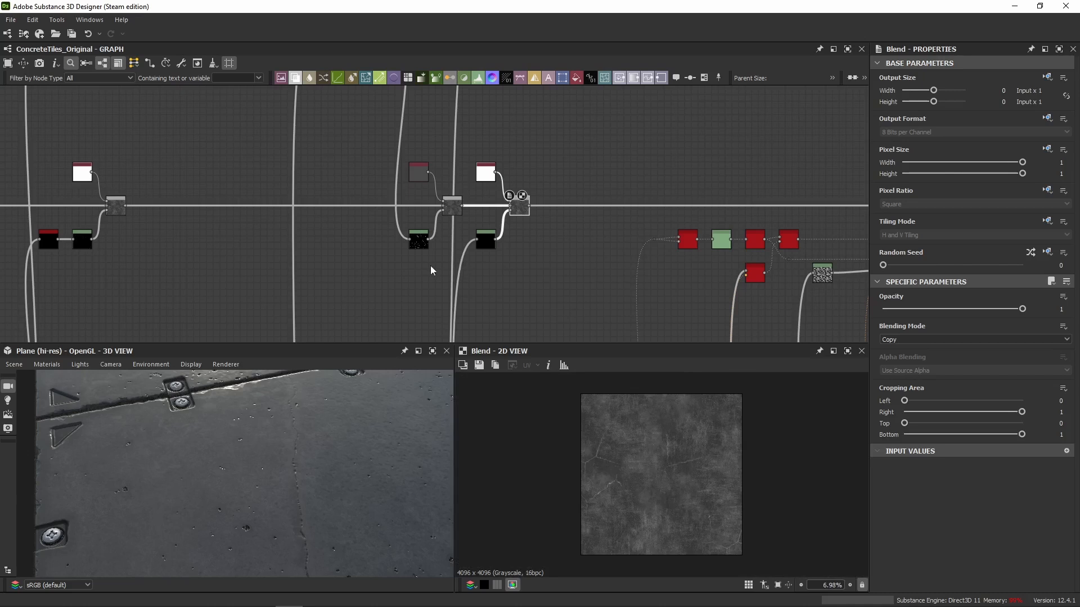
Re-enable the next disabled Blend on the roughness chain, the one masked by the tile grid, and enlarge its roughness map.
middle_drag(523, 228, 215, 216)
key(shift+d)
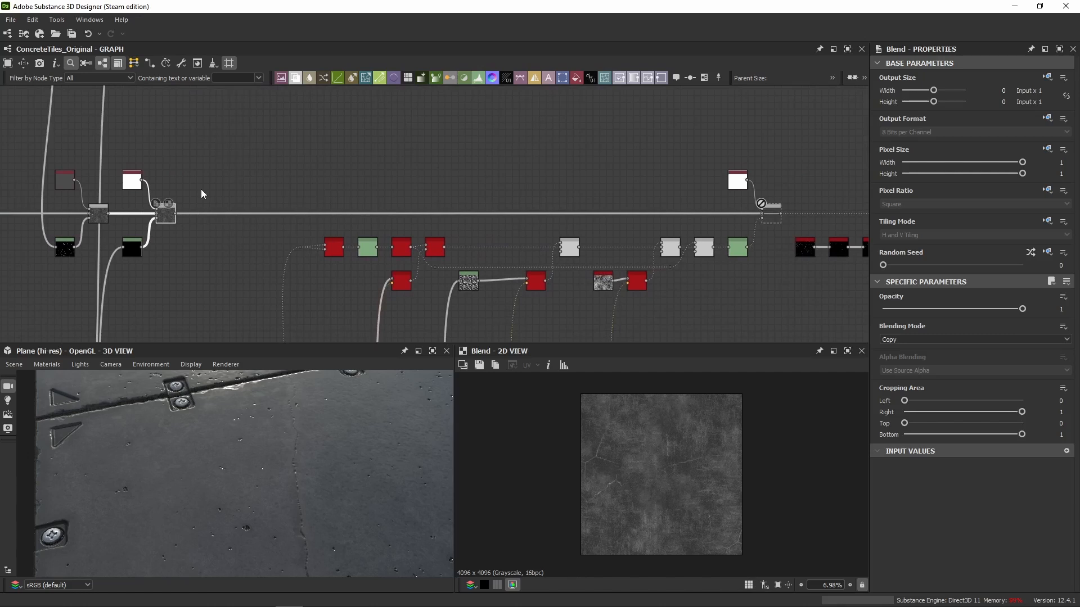
middle_drag(638, 157, 549, 184)
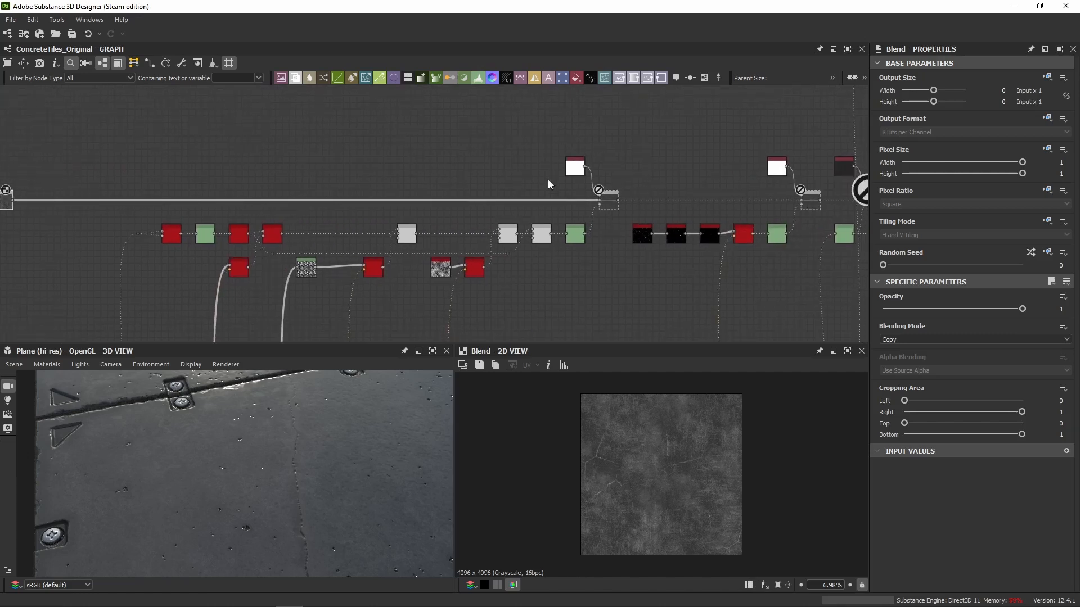
key(shift+d)
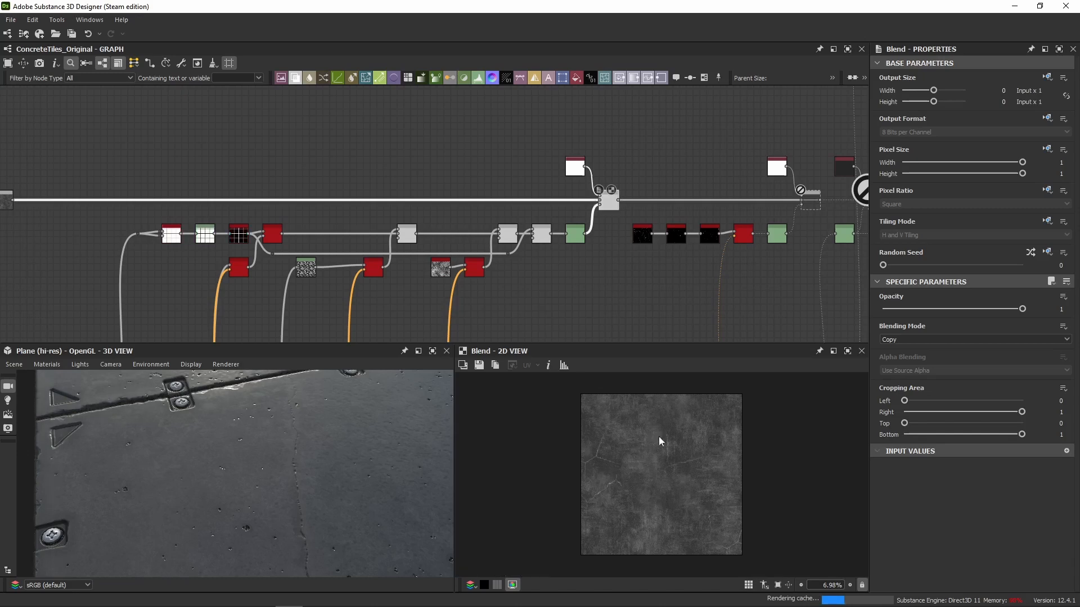
scroll(585, 232, up, 5)
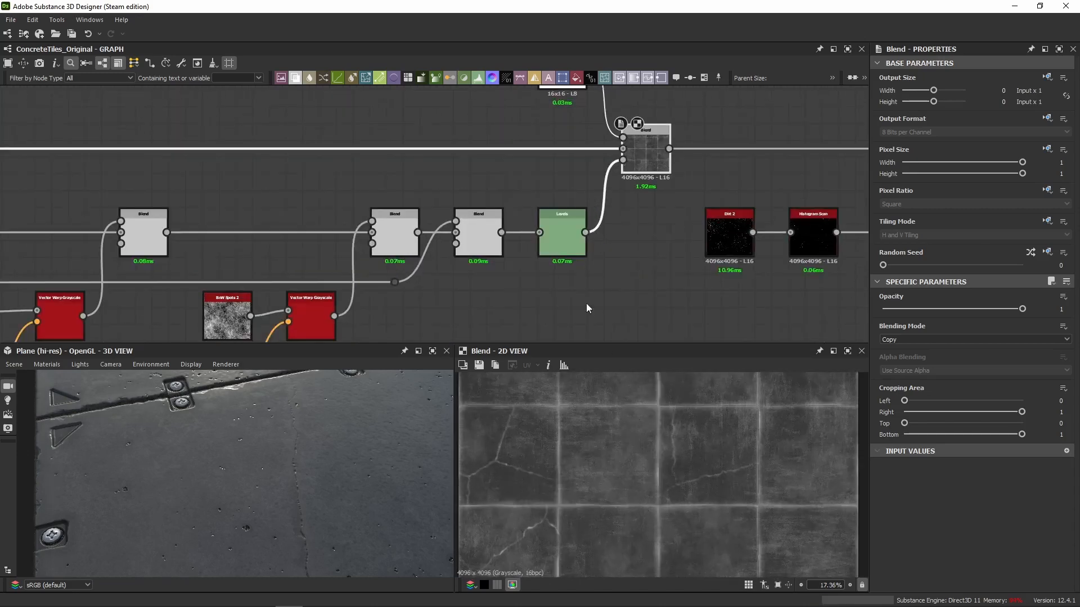
View the tile-edge dirt Blend in the base color chain and return to the re-enabled roughness Blend for comparison.
scroll(366, 196, down, 10)
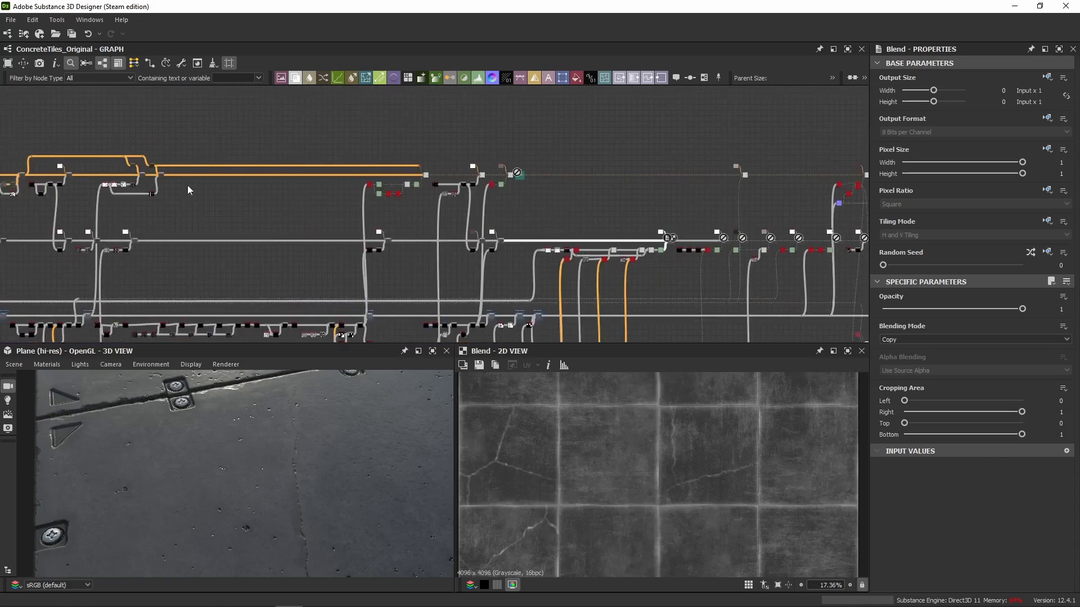
double_click(143, 176)
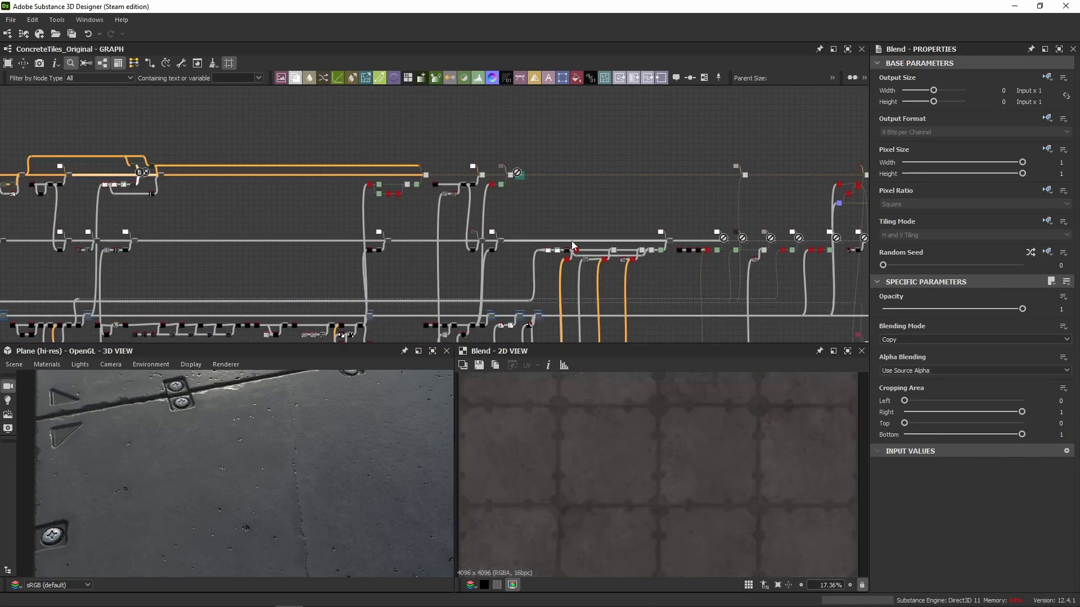
scroll(571, 241, up, 5)
double_click(692, 230)
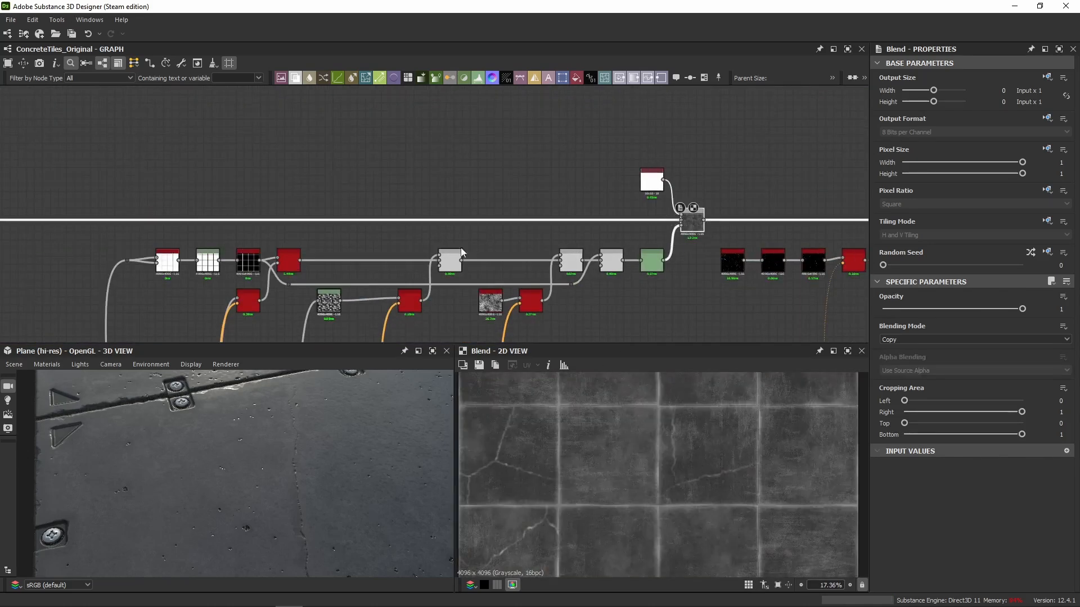
Toggle the tile-edge roughness Blend off and on to compare the tile edges in the 3D view.
middle_drag(426, 274, 415, 225)
scroll(225, 209, up, 2)
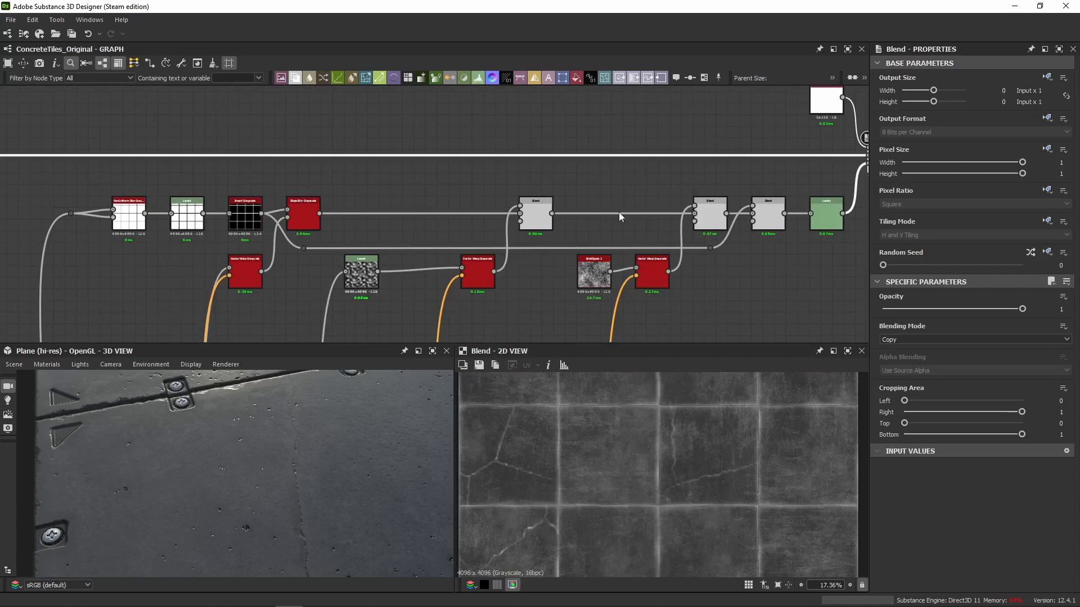
middle_drag(618, 211, 447, 220)
drag(235, 450, 271, 410)
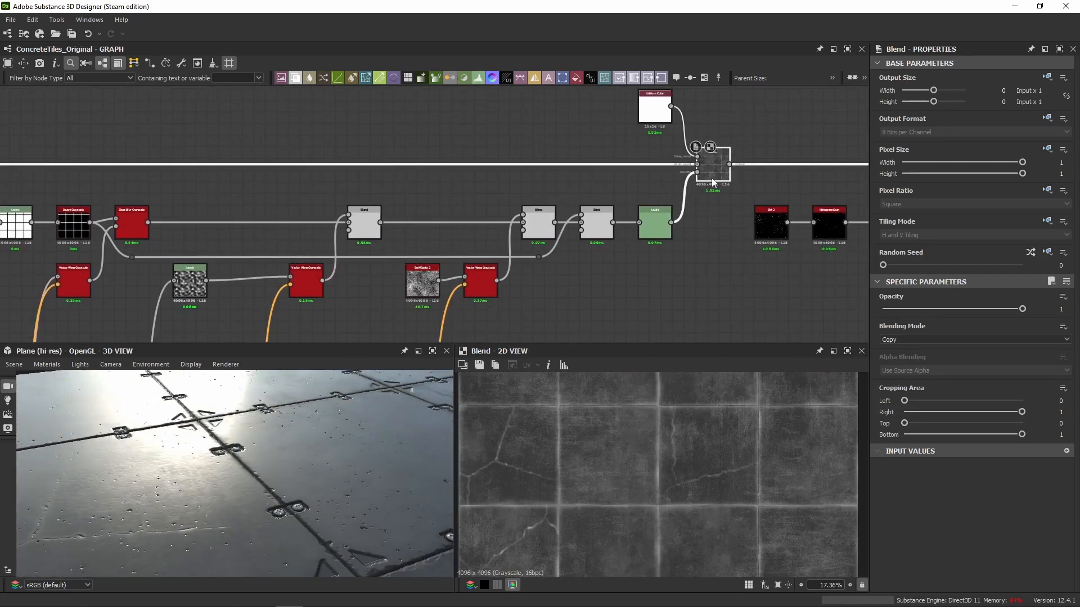
key(shift+d)
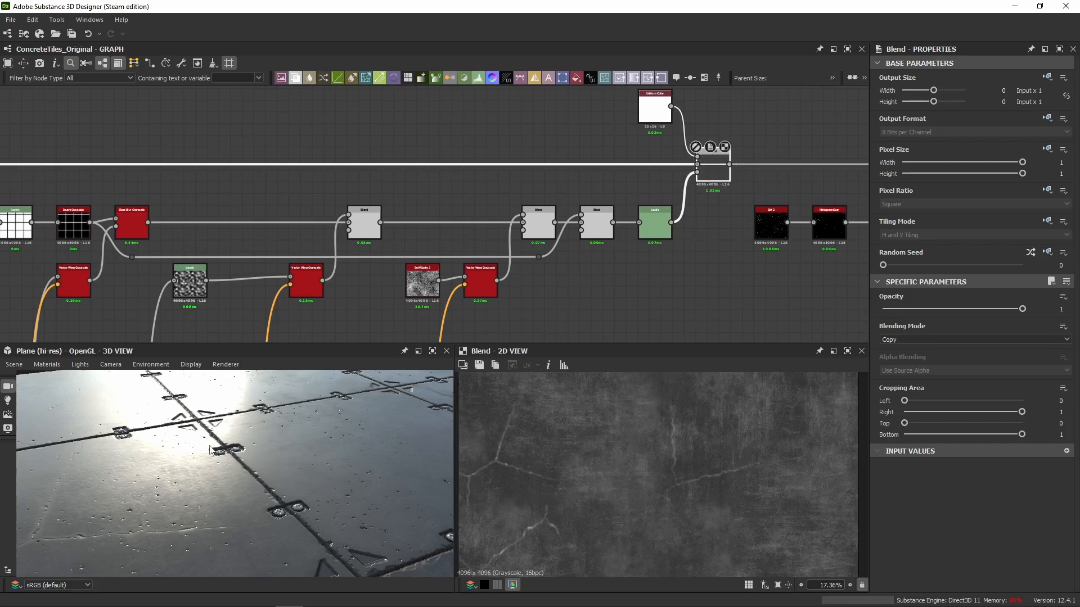
key(shift+d)
mouse_move(205, 437)
mouse_down()
mouse_move(208, 418)
mouse_move(189, 423)
mouse_up()
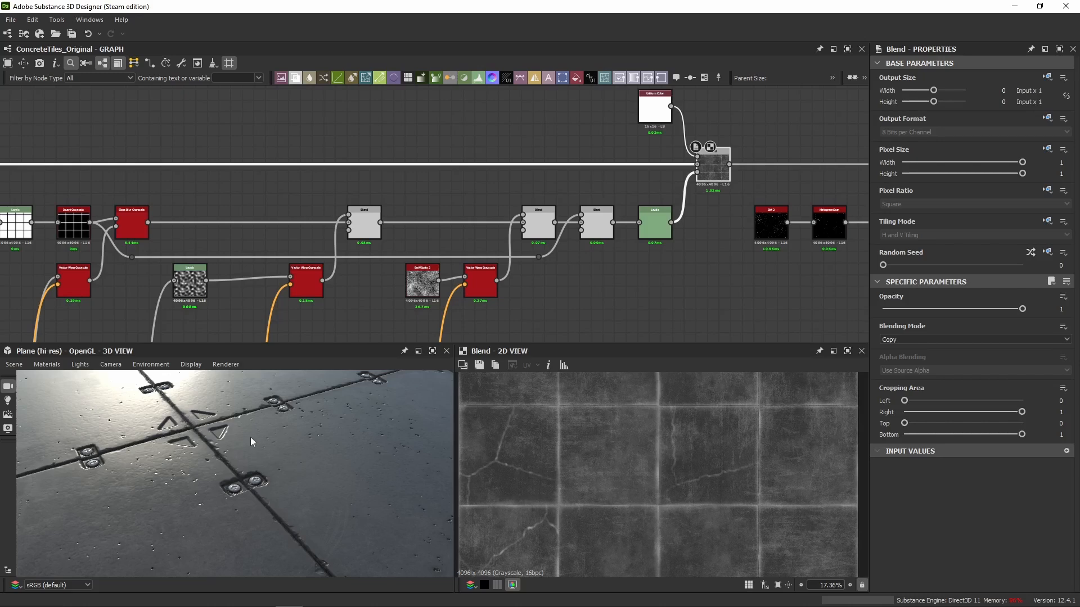
drag(251, 437, 321, 445)
key(shift+d)
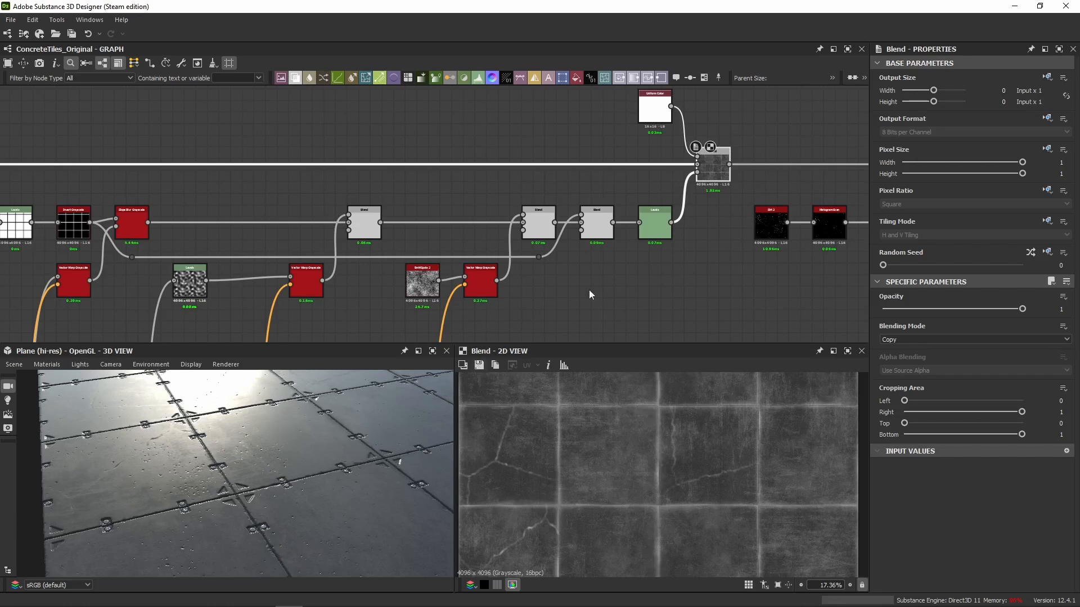
Preview the tile-edge Blend's Levels mask and the Invert Grayscale grid that its mask chain starts from.
double_click(662, 219)
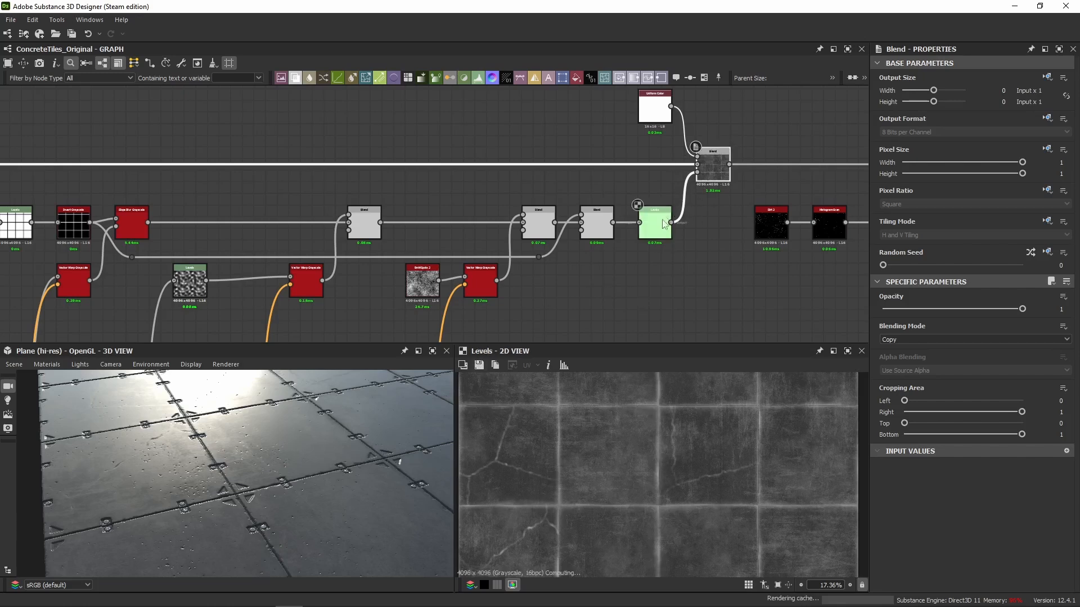
double_click(708, 175)
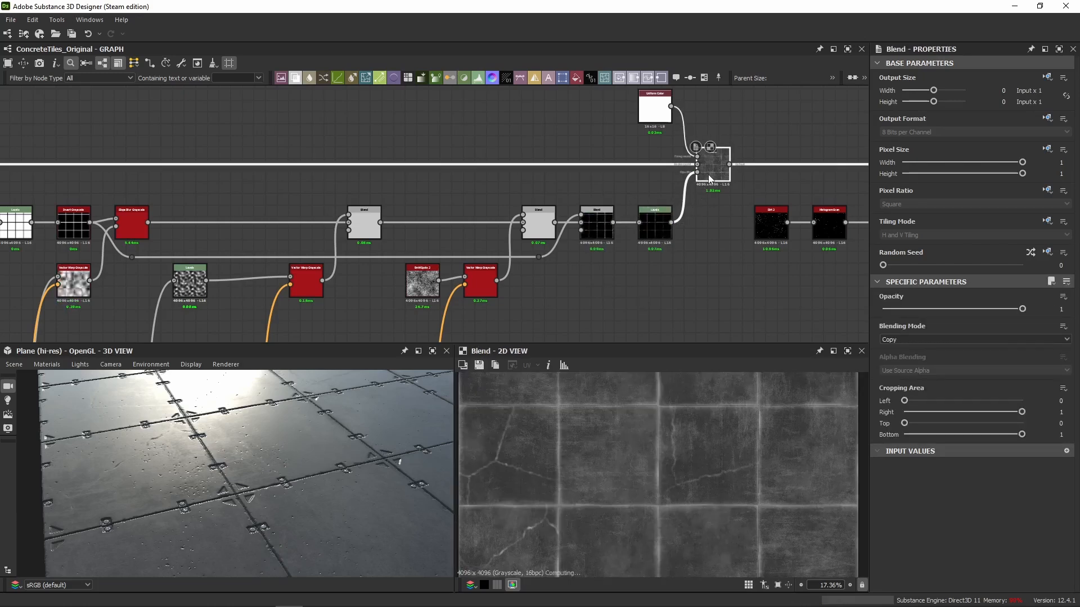
middle_drag(353, 209, 580, 184)
double_click(308, 196)
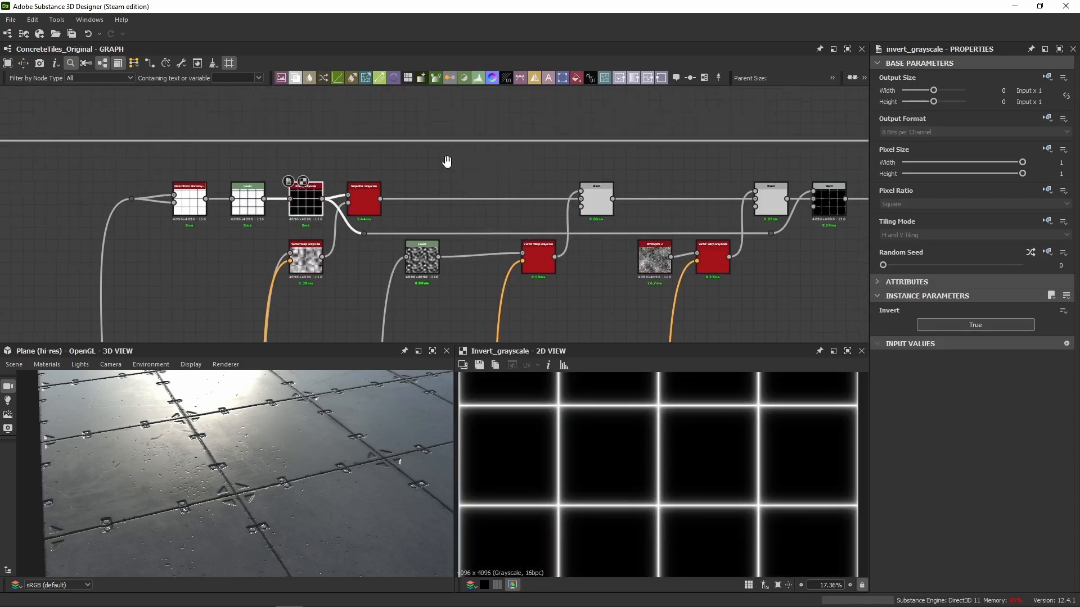
scroll(601, 476, down, 1)
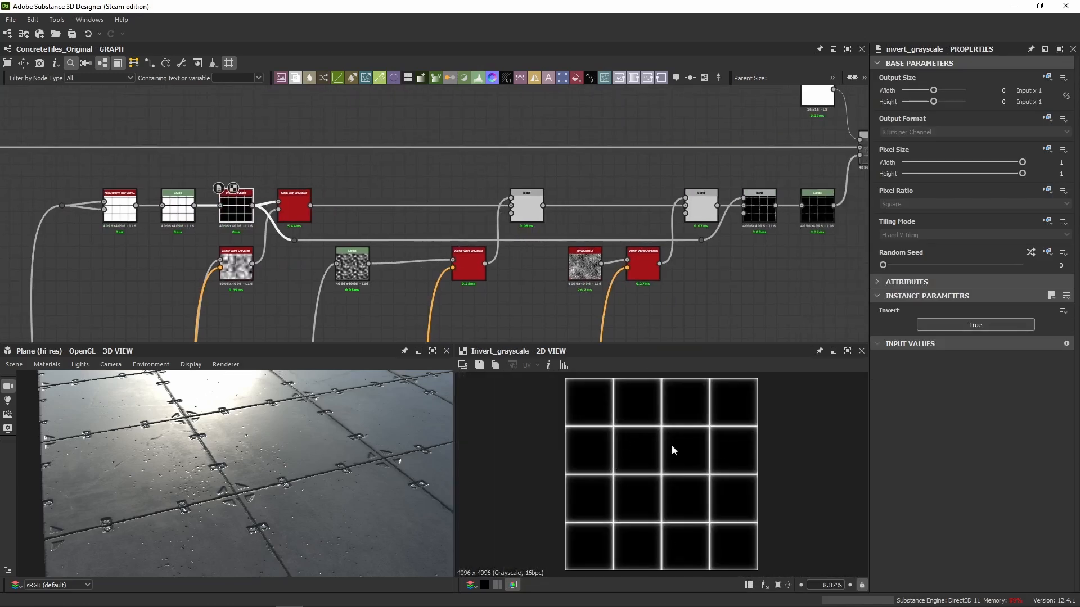
Try feeding the Invert Grayscale grid directly into the tile-edge Blend's opacity input and examine the edges in the 3D view.
middle_drag(437, 201, 303, 223)
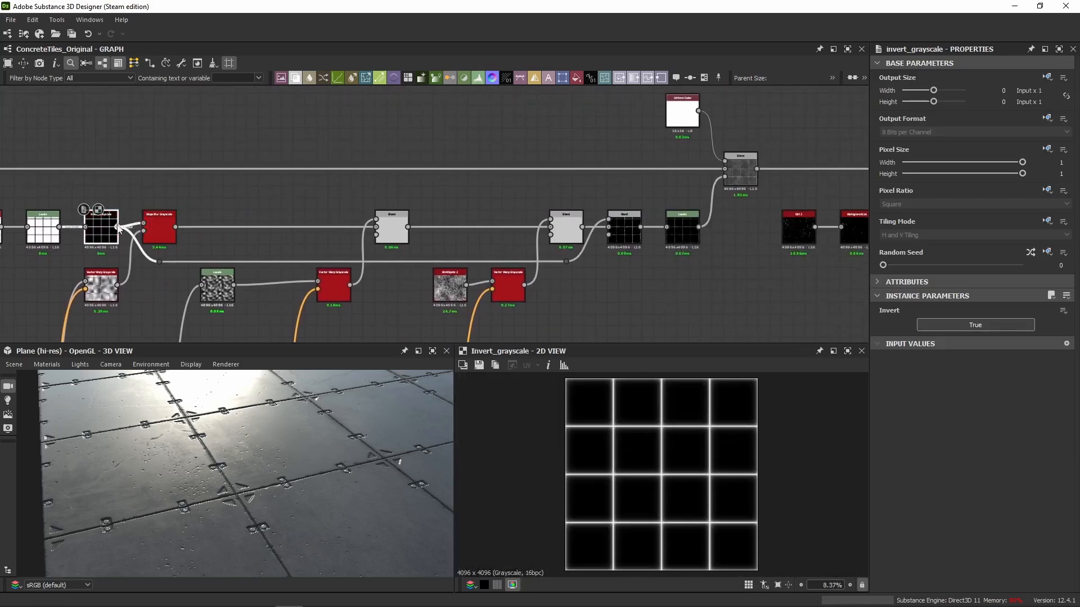
drag(118, 227, 723, 177)
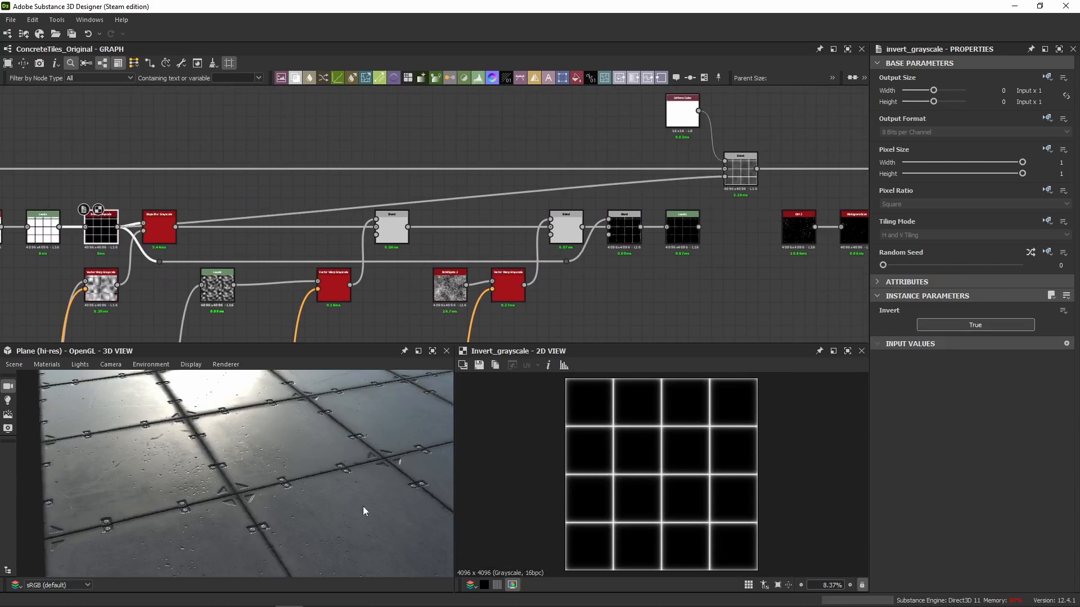
drag(363, 506, 202, 461)
scroll(270, 474, down, 3)
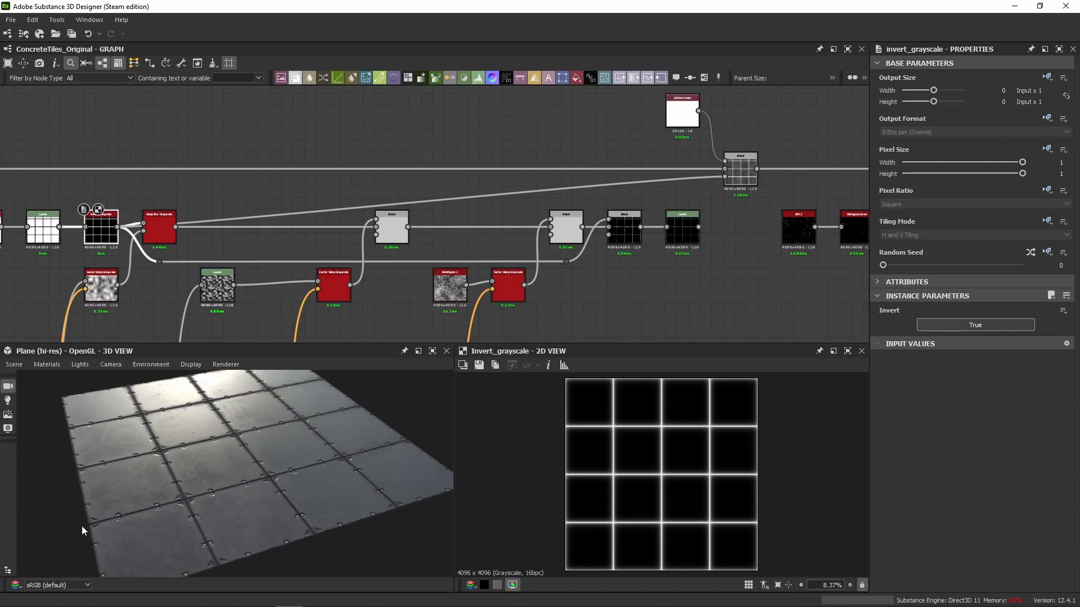
drag(82, 525, 150, 399)
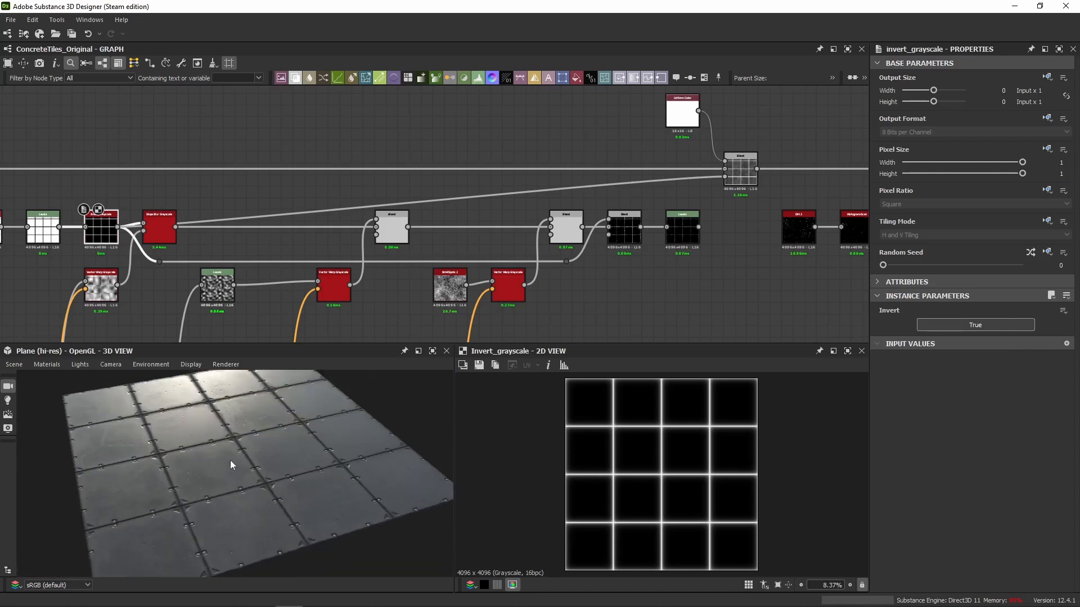
scroll(225, 449, up, 3)
drag(224, 449, 254, 459)
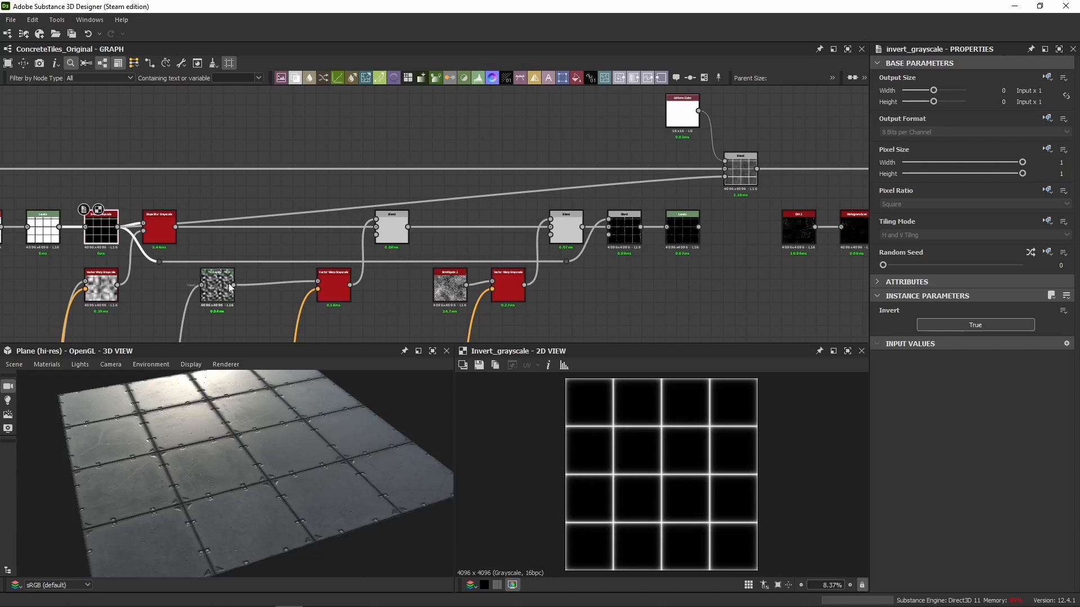
Undo the direct grid connection to the Blend and check the tile edges in the 3D view.
key(ctrl+z)
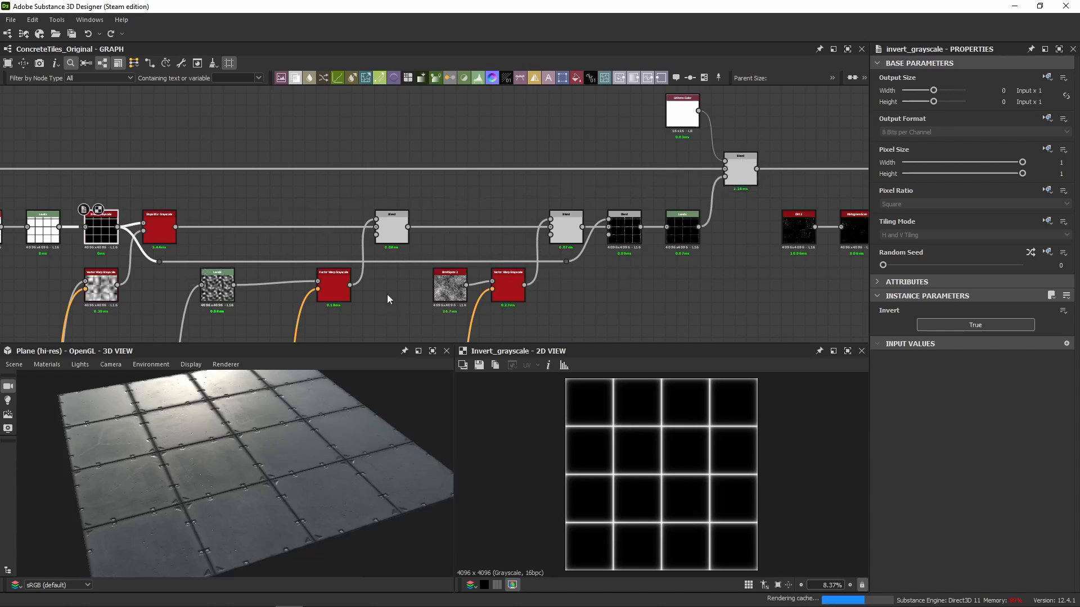
drag(221, 451, 215, 450)
scroll(215, 450, up, 3)
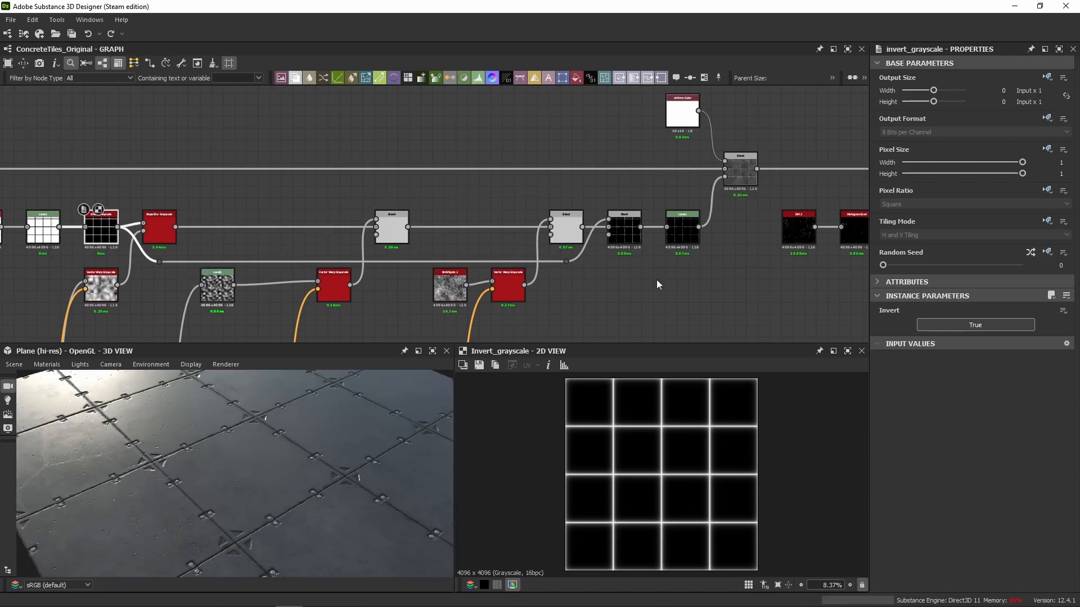
Try raising the tile-edge mask Levels' white output to its maximum and examine the tile-edge Blend.
click(684, 242)
scroll(174, 500, down, 5)
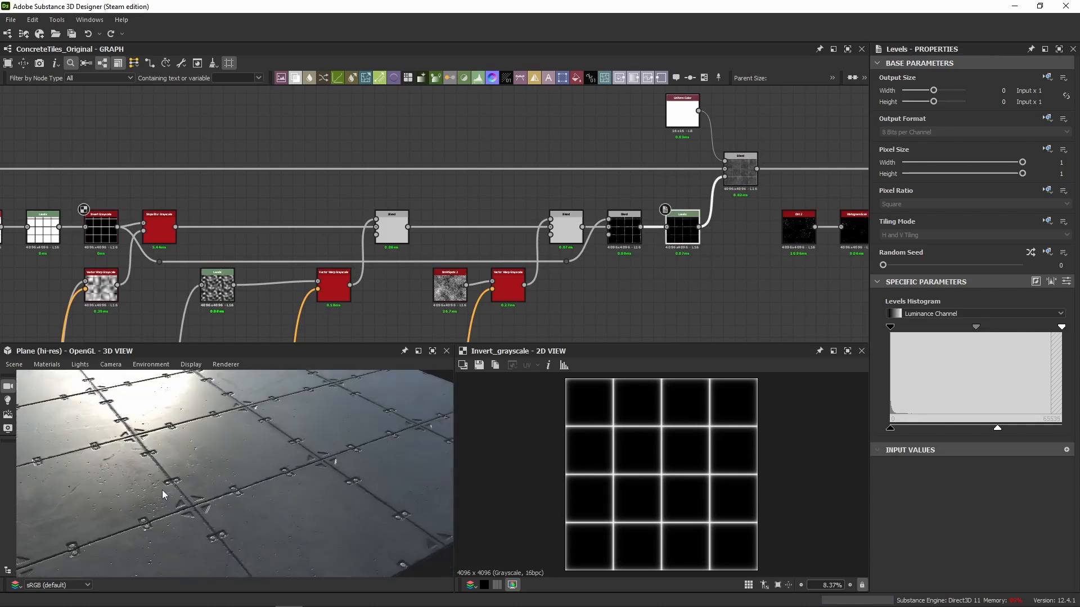
drag(997, 430, 1061, 429)
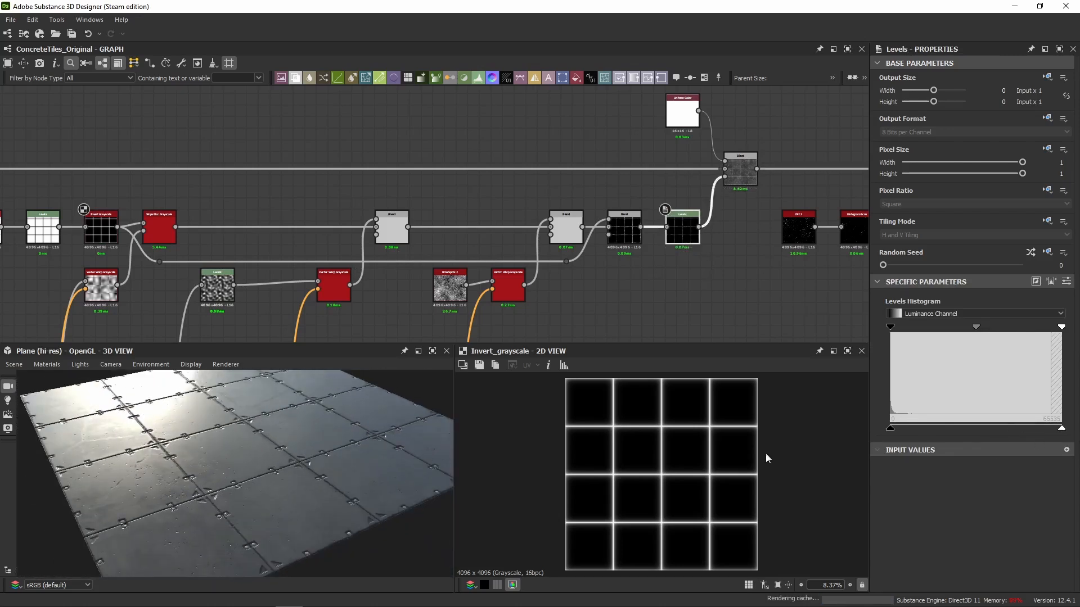
drag(336, 440, 321, 443)
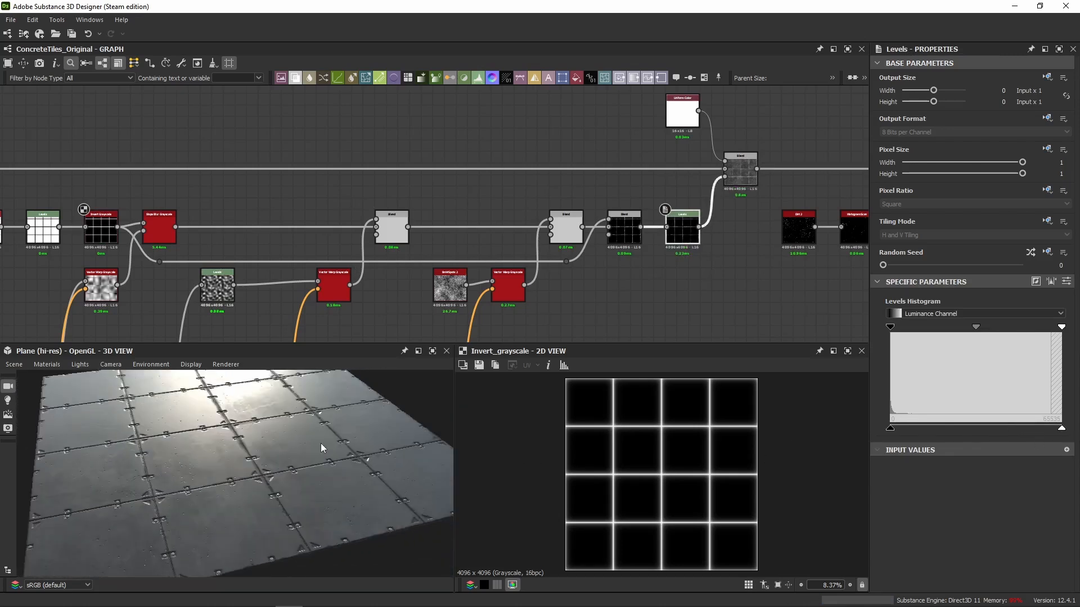
click(733, 171)
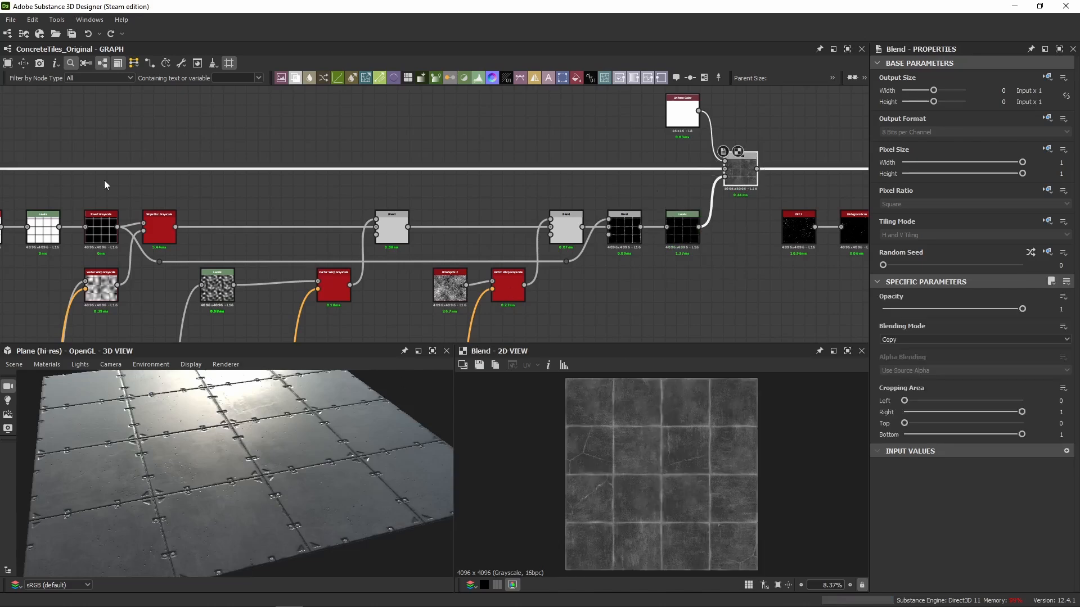
Inspect the Non Uniform Blur Grayscale node at the start of the tile-edge mask chain.
middle_drag(113, 175, 565, 153)
scroll(441, 238, down, 2)
scroll(444, 231, up, 4)
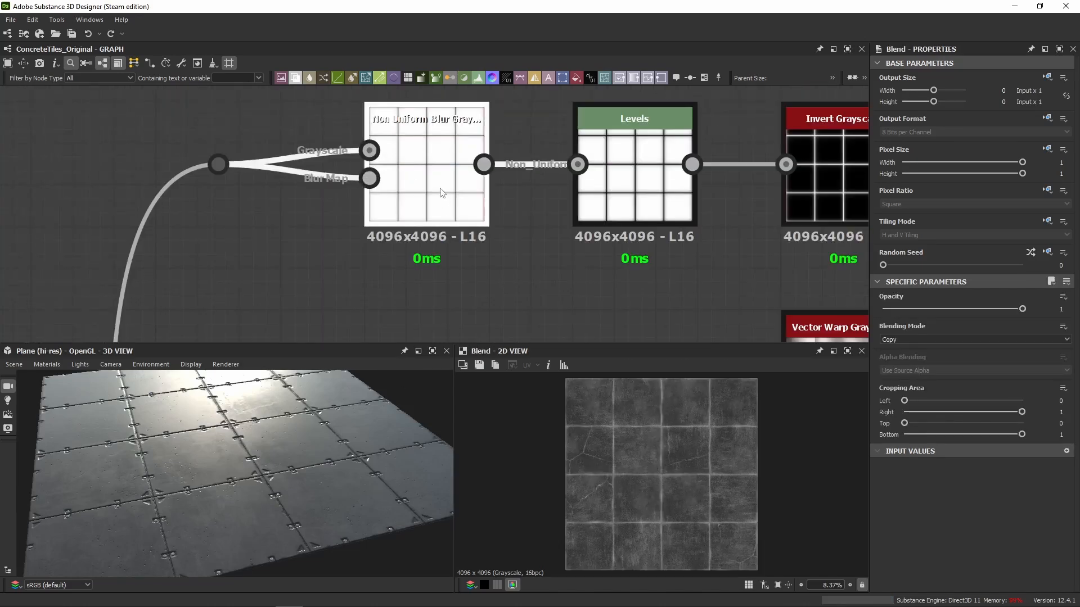
click(444, 231)
Trace the Non Uniform Blur Grayscale's input connection back through the height chain, past Concrete Cracks and Socket Hole, to Edgewear Large.
scroll(244, 261, down, 2)
scroll(244, 261, down, 4)
middle_drag(248, 266, 332, 128)
middle_drag(300, 260, 510, 165)
middle_drag(186, 209, 523, 208)
middle_drag(33, 193, 651, 190)
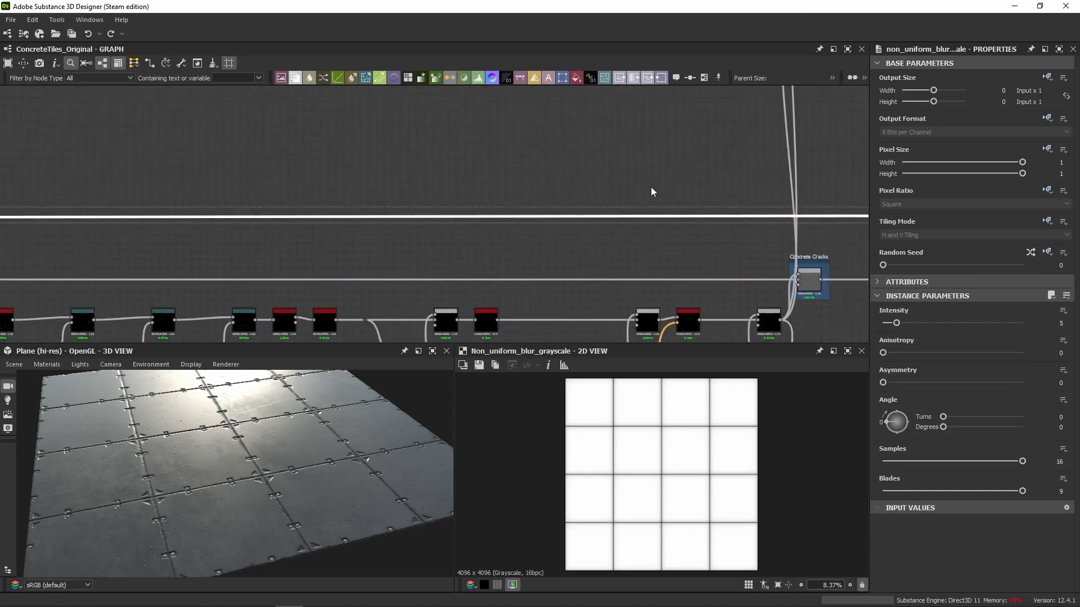
middle_drag(242, 225, 635, 228)
middle_drag(95, 243, 631, 203)
middle_drag(7, 173, 494, 144)
middle_drag(99, 151, 621, 163)
mouse_move(3, 164)
middle_down()
mouse_move(415, 167)
mouse_move(629, 189)
middle_up()
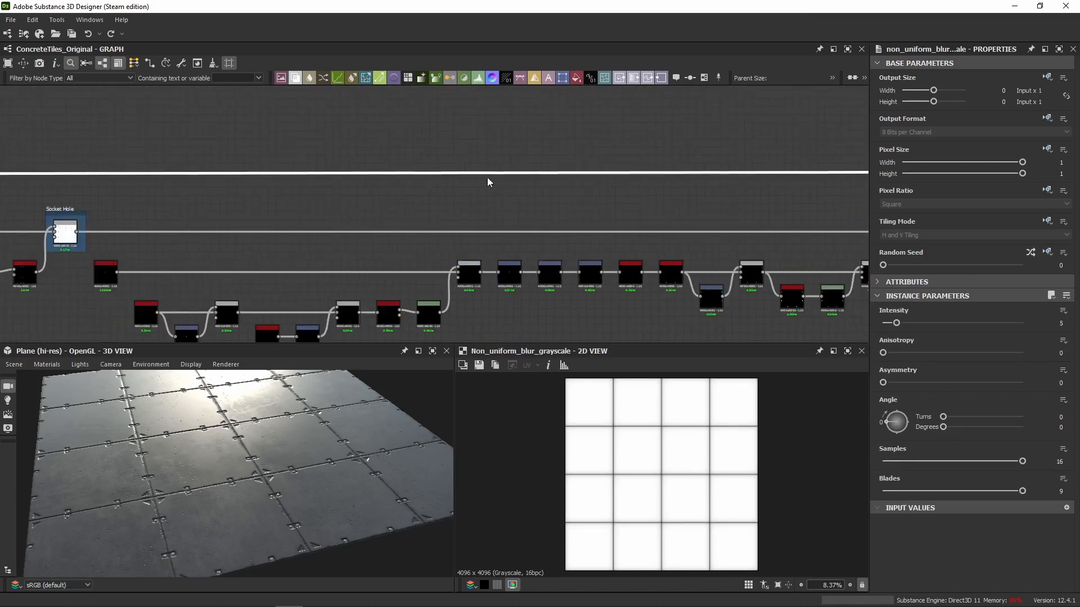
middle_drag(90, 180, 381, 187)
middle_drag(6, 198, 465, 191)
middle_drag(67, 219, 395, 203)
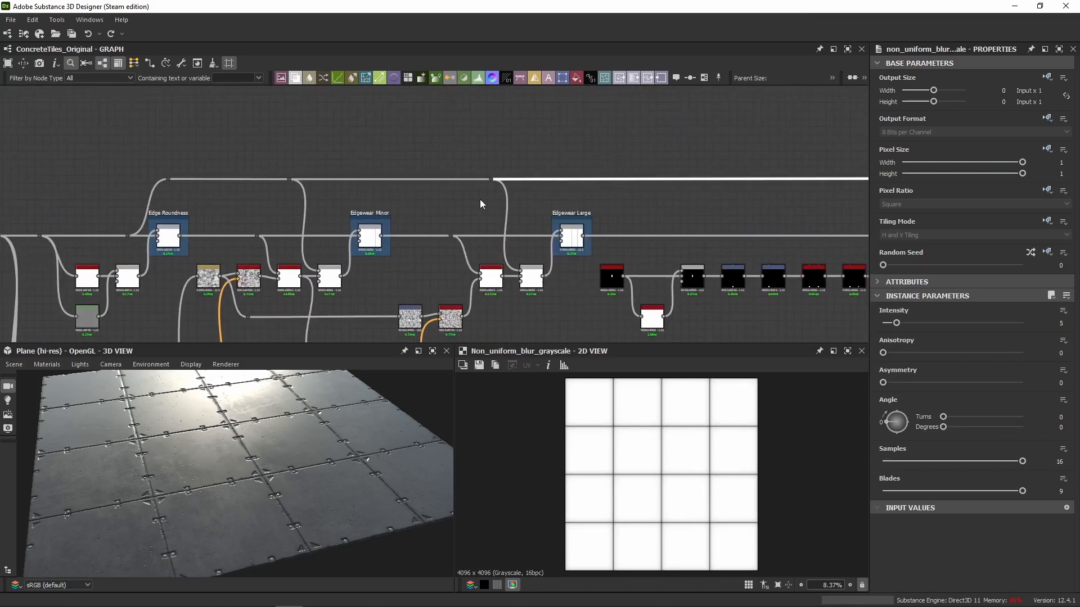
Trace the height chain's upper connection back past Edgewear Minor to its branch before the Edge Roundness Blend.
middle_drag(212, 221, 153, 223)
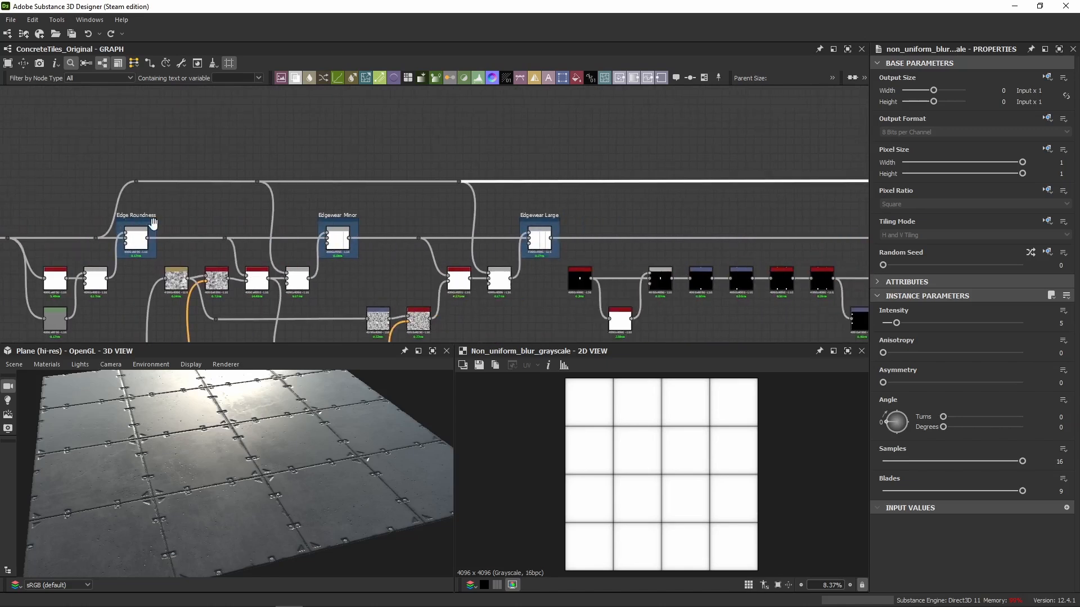
middle_drag(227, 243, 398, 223)
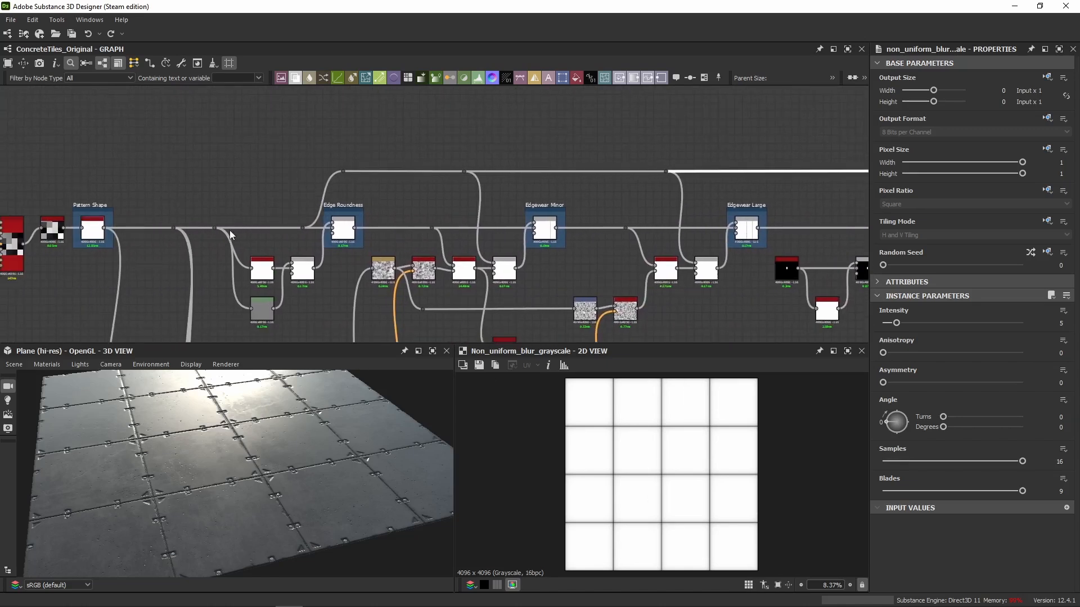
middle_drag(143, 244, 248, 233)
scroll(416, 207, up, 6)
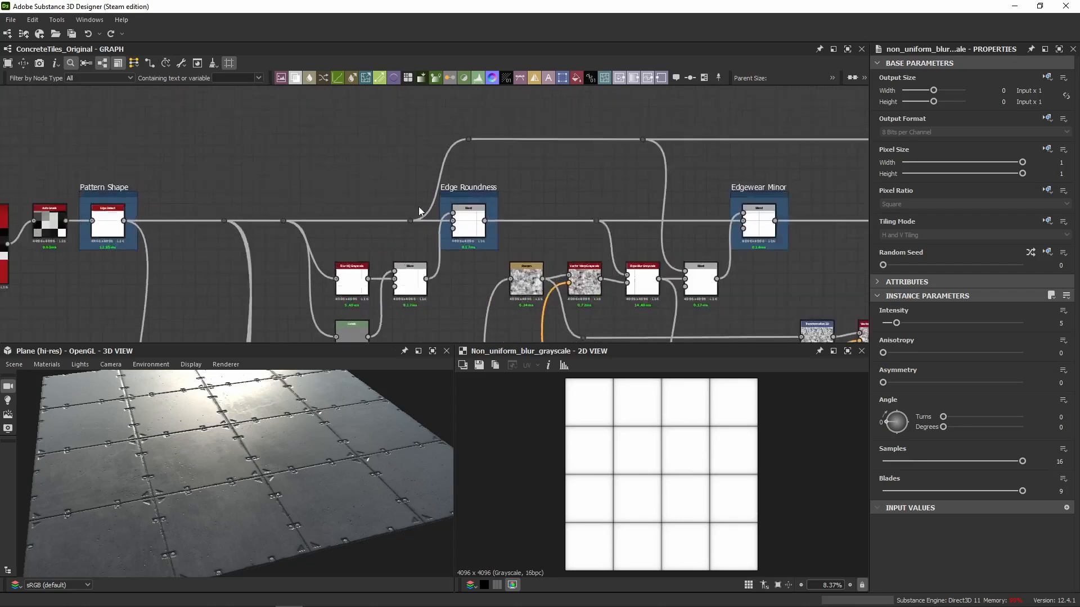
middle_drag(421, 182, 267, 259)
scroll(298, 253, down, 3)
scroll(322, 250, up, 5)
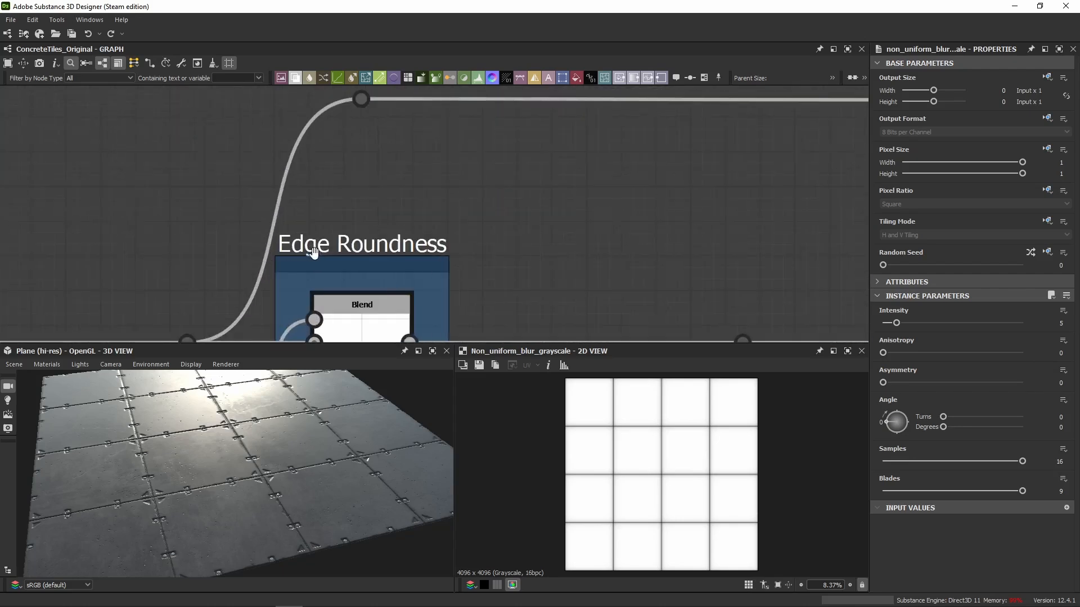
Preview the Edge Roundness Blend and examine its tile gap lines up close in the 2D view.
click(363, 314)
scroll(605, 478, up, 8)
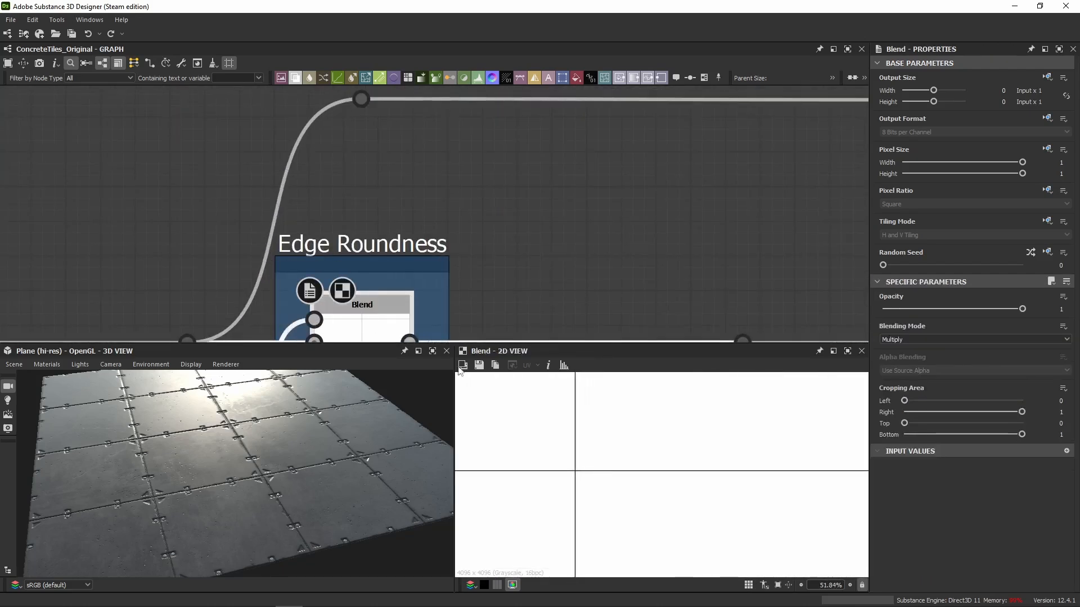
scroll(573, 475, up, 5)
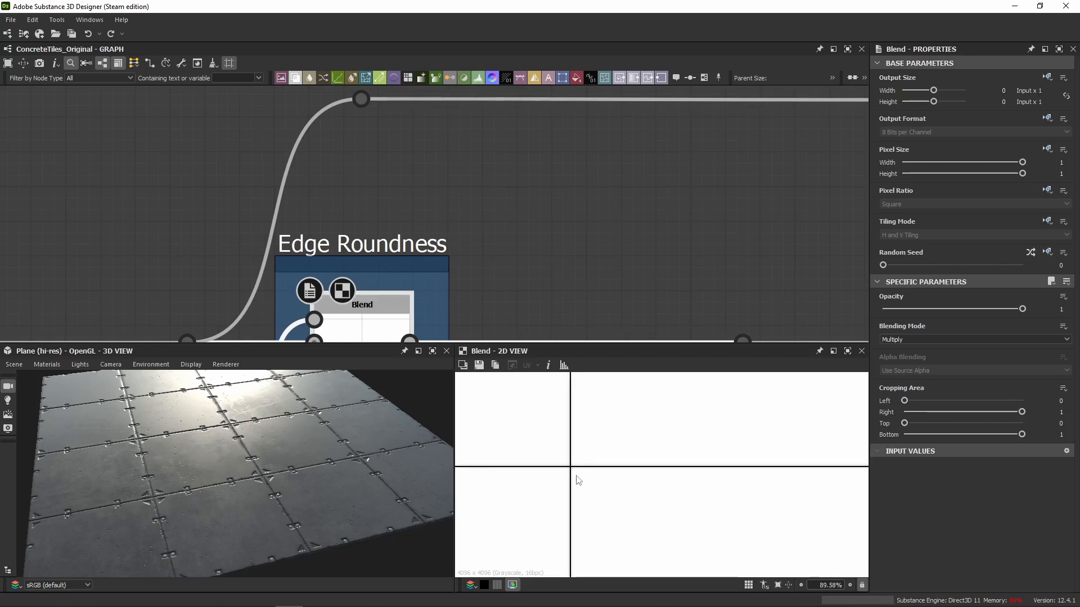
Trace the upper connection starting before Edge Roundness through its branches into the Edgewear Minor and Edgewear Large Blends.
scroll(229, 312, down, 3)
middle_drag(228, 311, 347, 187)
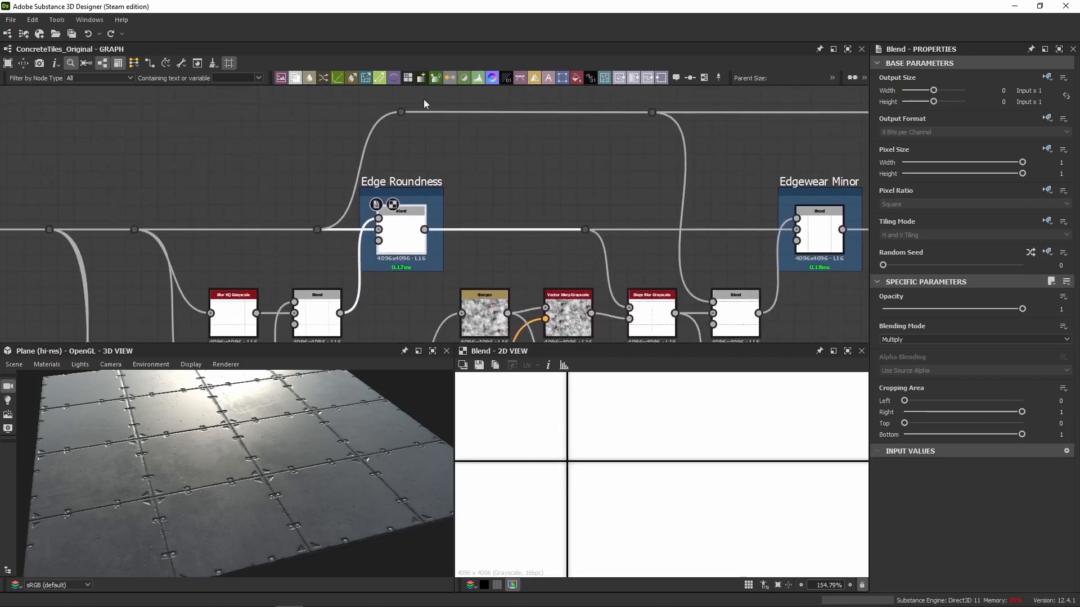
middle_drag(584, 137, 351, 197)
drag(145, 135, 533, 188)
middle_drag(594, 194, 308, 183)
scroll(309, 184, down, 7)
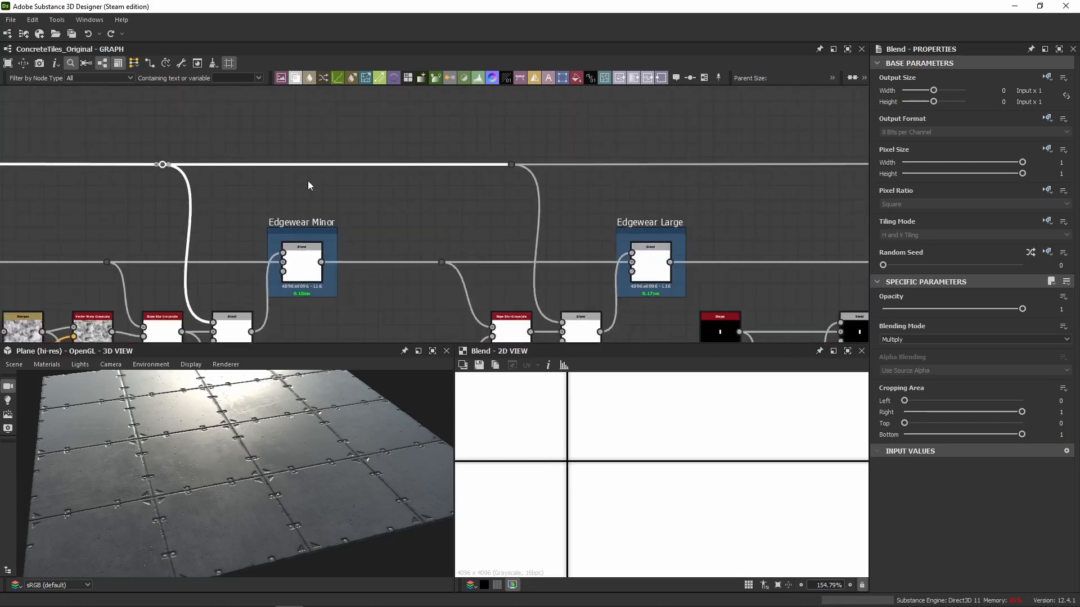
scroll(406, 196, down, 1)
middle_drag(406, 196, 349, 197)
scroll(349, 197, up, 5)
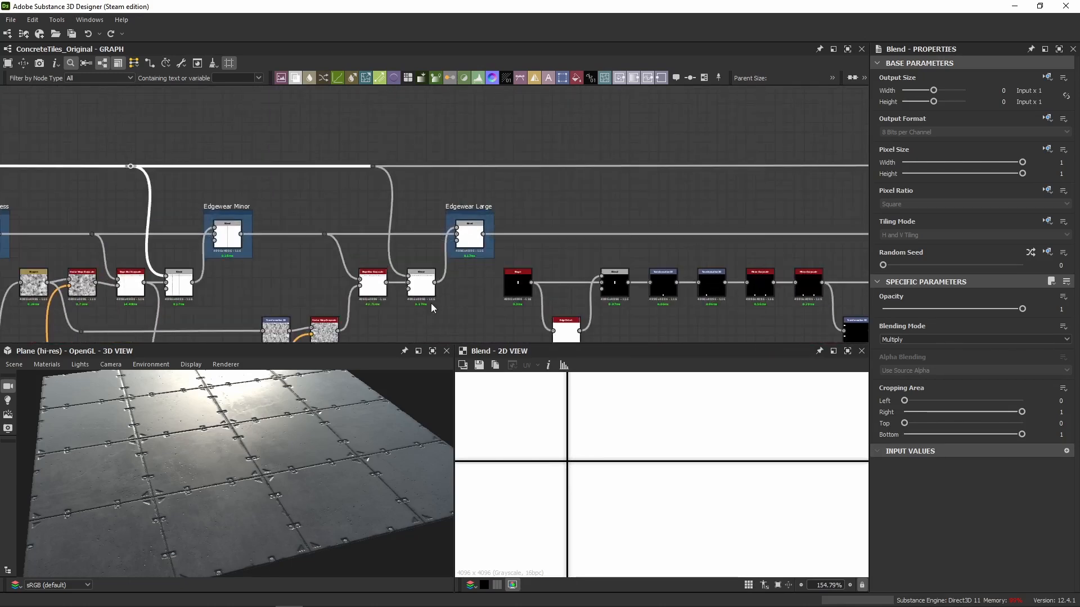
scroll(430, 302, up, 1)
middle_drag(389, 139, 637, 141)
scroll(637, 142, down, 2)
drag(276, 122, 646, 150)
scroll(643, 149, up, 3)
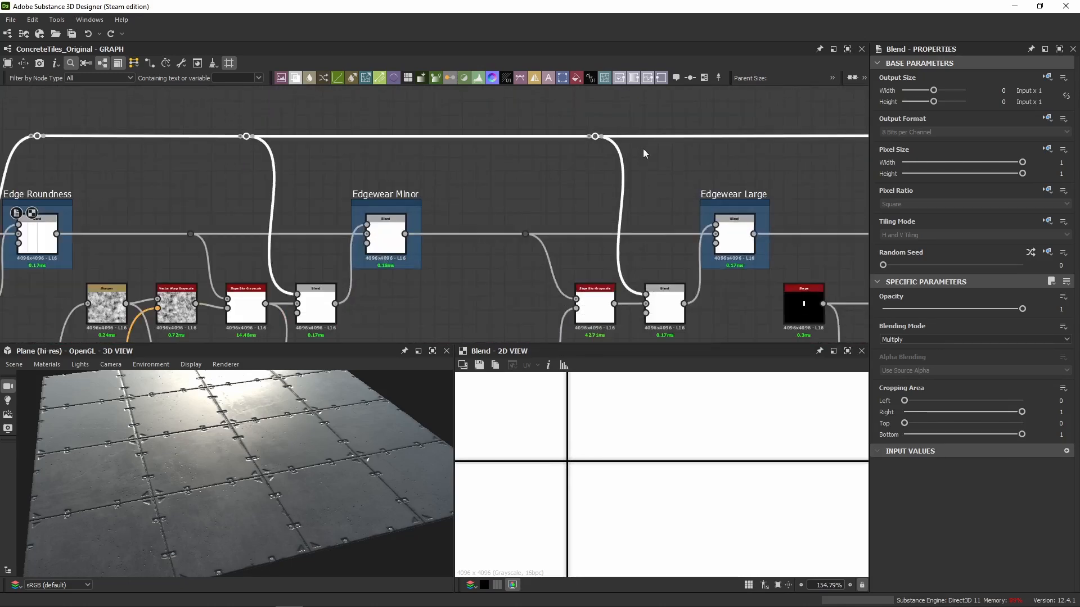
middle_drag(642, 149, 389, 195)
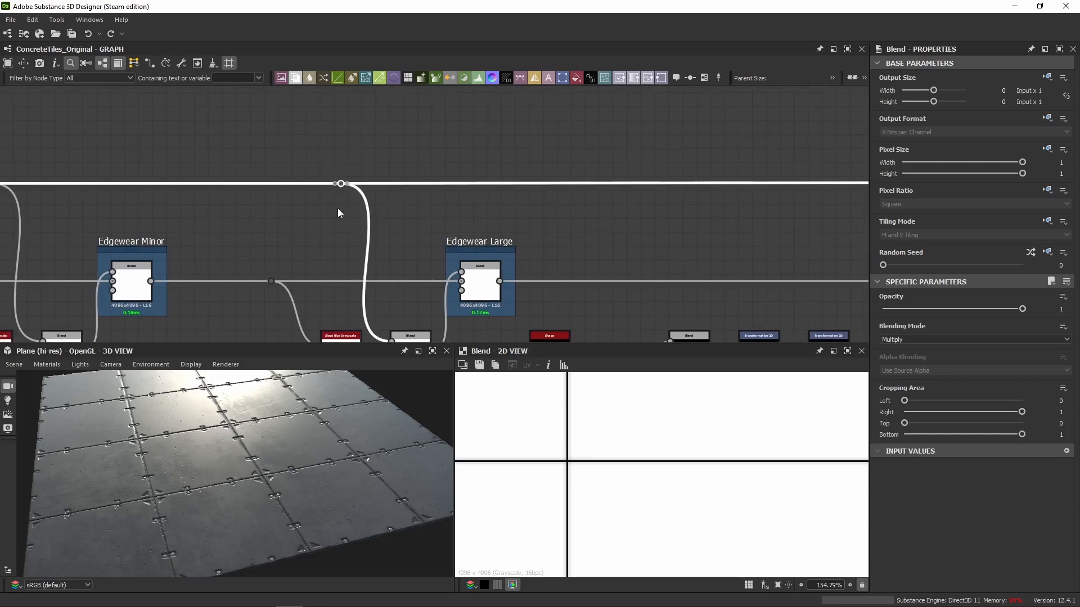
Follow the upper connection from Edgewear Large past Screws Screwed In and on to the roughness section's tile-edge mask chain.
scroll(744, 190, down, 5)
middle_drag(598, 189, 130, 175)
scroll(470, 197, down, 6)
scroll(466, 197, up, 6)
scroll(416, 190, up, 4)
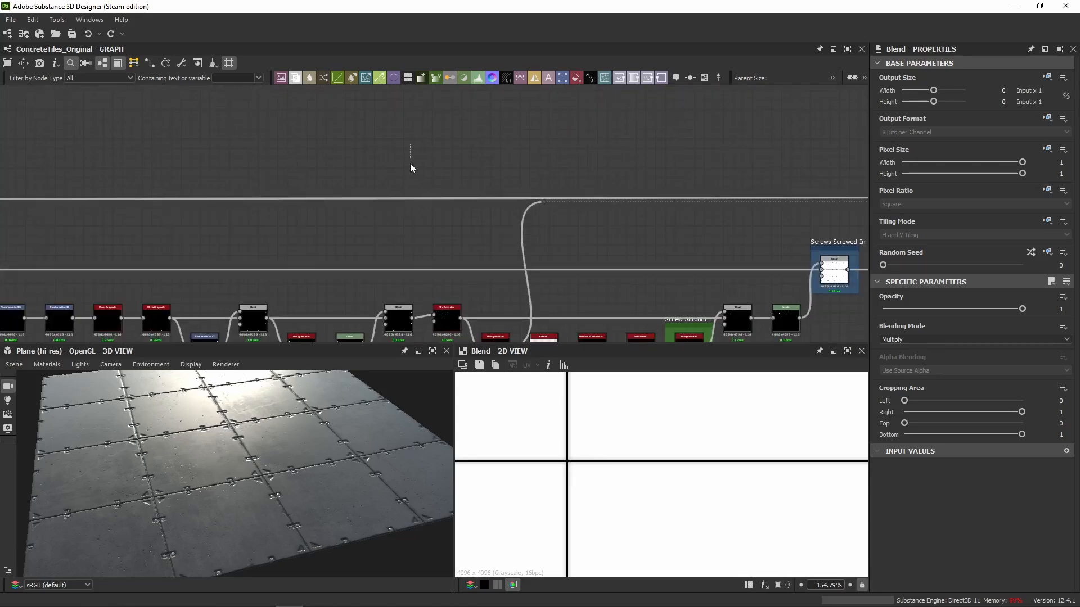
middle_drag(616, 217, 292, 205)
scroll(293, 205, down, 5)
scroll(551, 199, down, 4)
middle_drag(585, 198, 258, 187)
scroll(540, 208, up, 8)
middle_drag(551, 212, 431, 286)
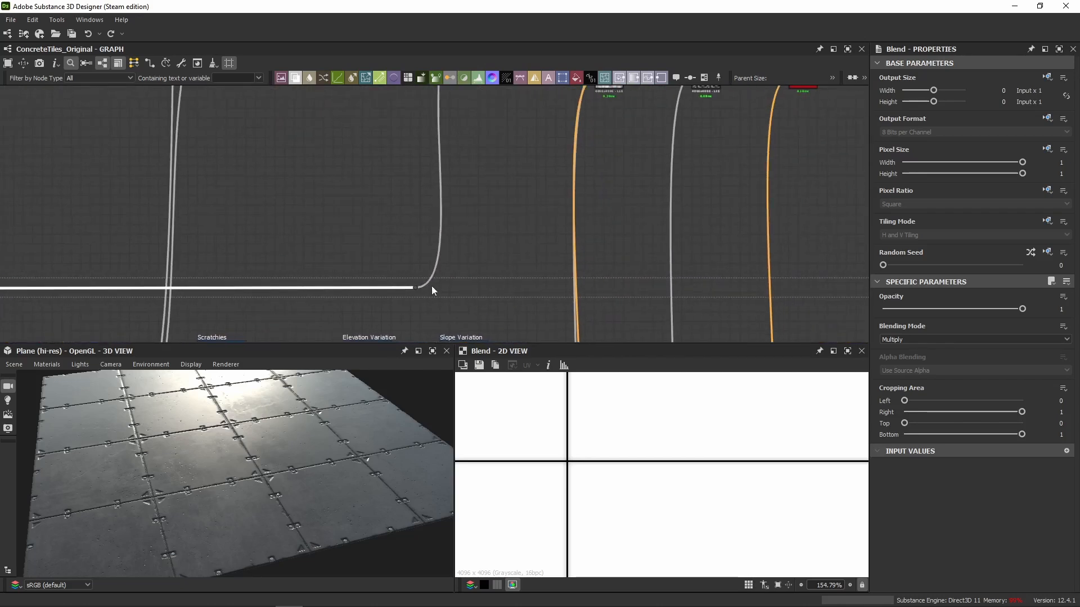
middle_drag(457, 167, 450, 330)
Preview the tile-edge mask's Non Uniform Blur Grayscale node and examine the tile edges and screws up close in the 3D view.
scroll(514, 183, up, 5)
double_click(486, 198)
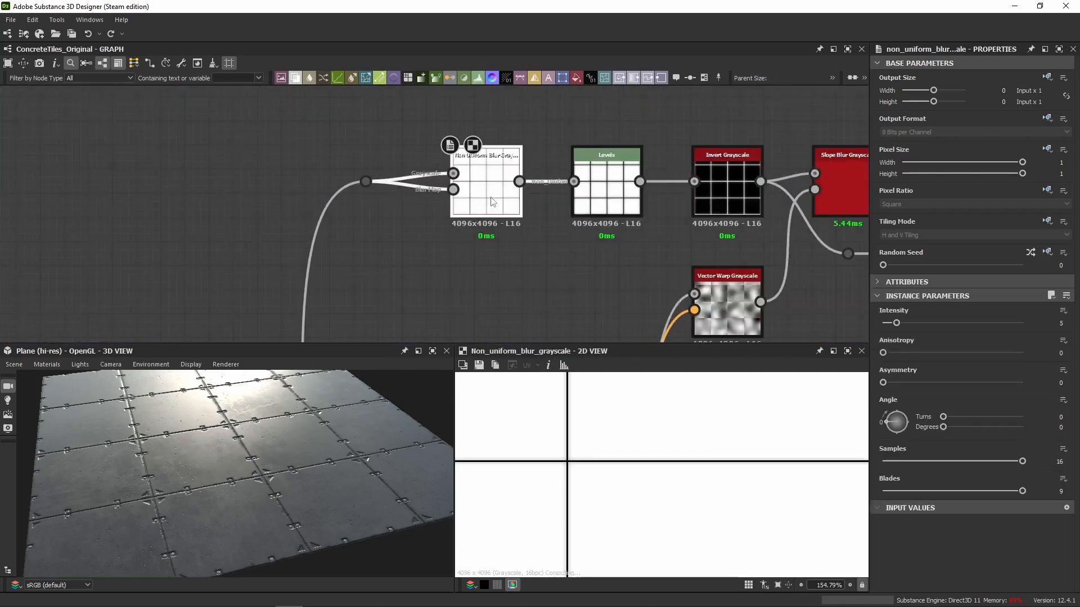
drag(255, 468, 242, 497)
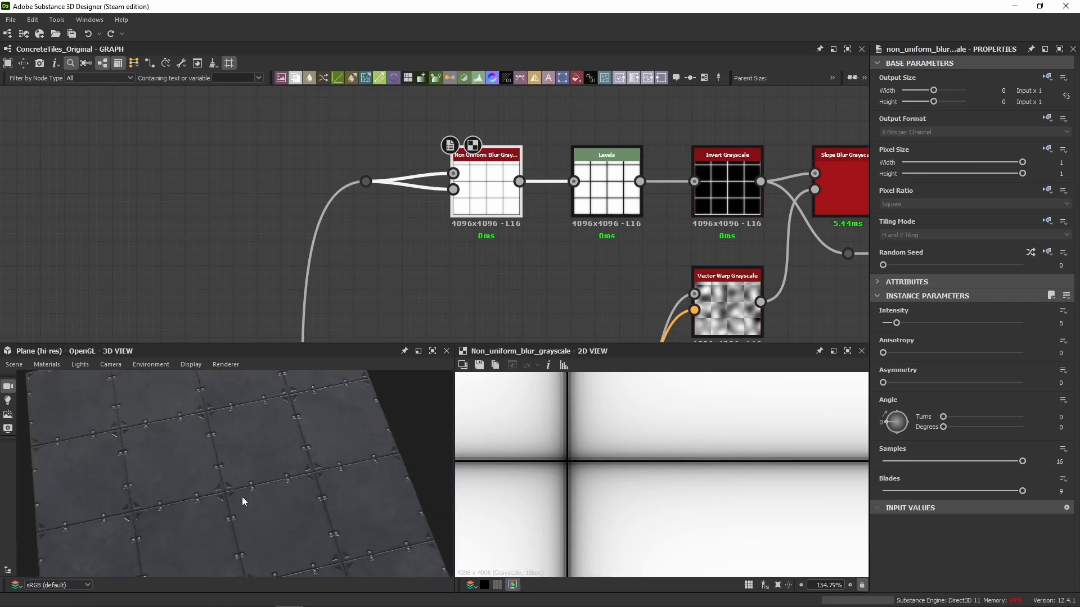
scroll(241, 480, up, 6)
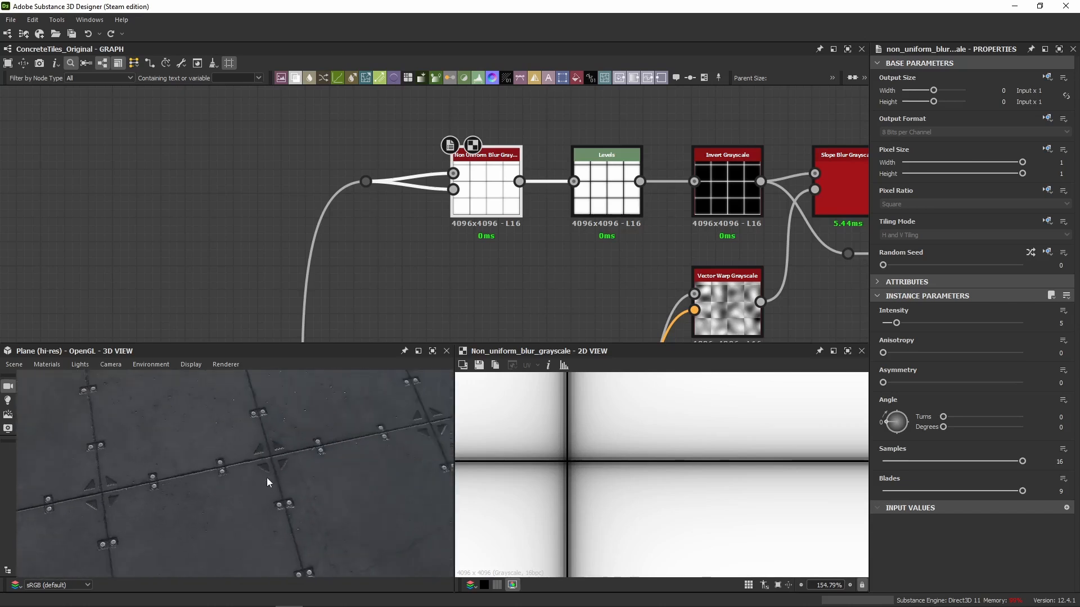
drag(184, 432, 200, 452)
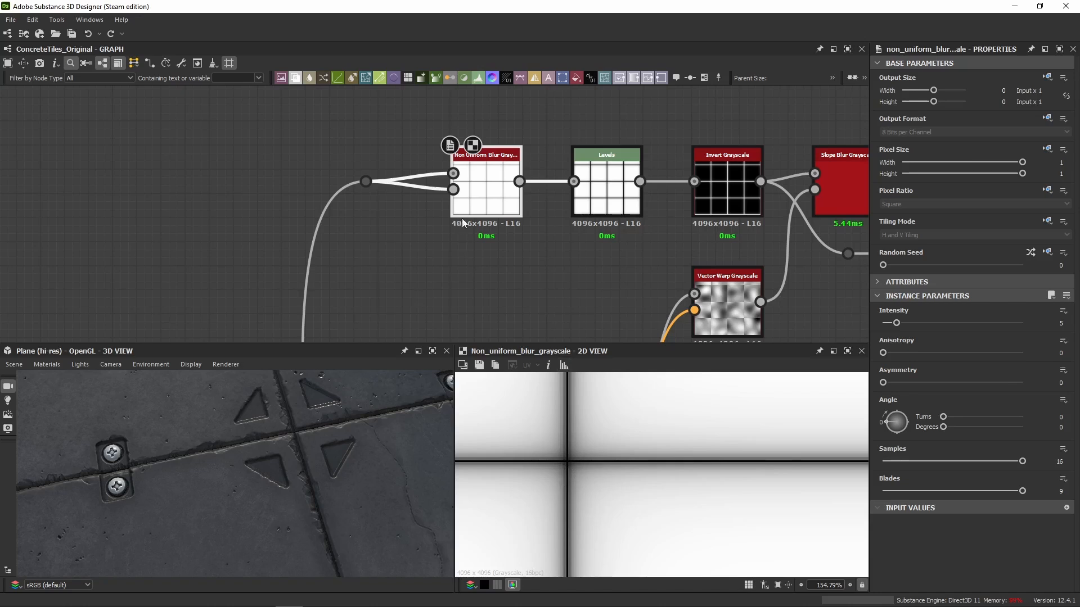
Preview the Levels node after the Non Uniform Blur Grayscale and examine its tile gap lines up close in the 2D view.
scroll(586, 483, up, 3)
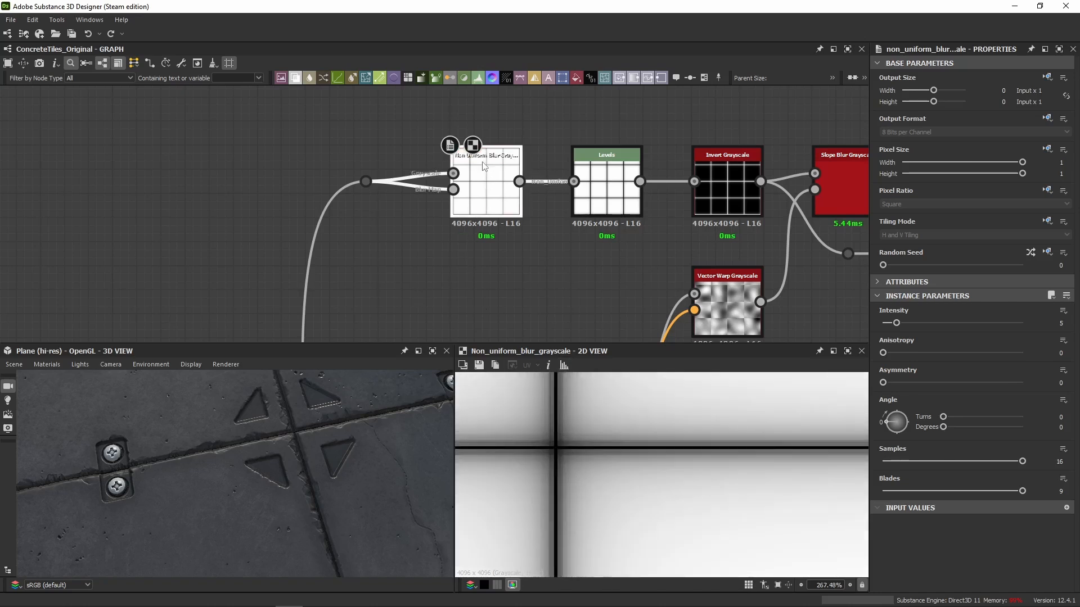
scroll(554, 435, down, 10)
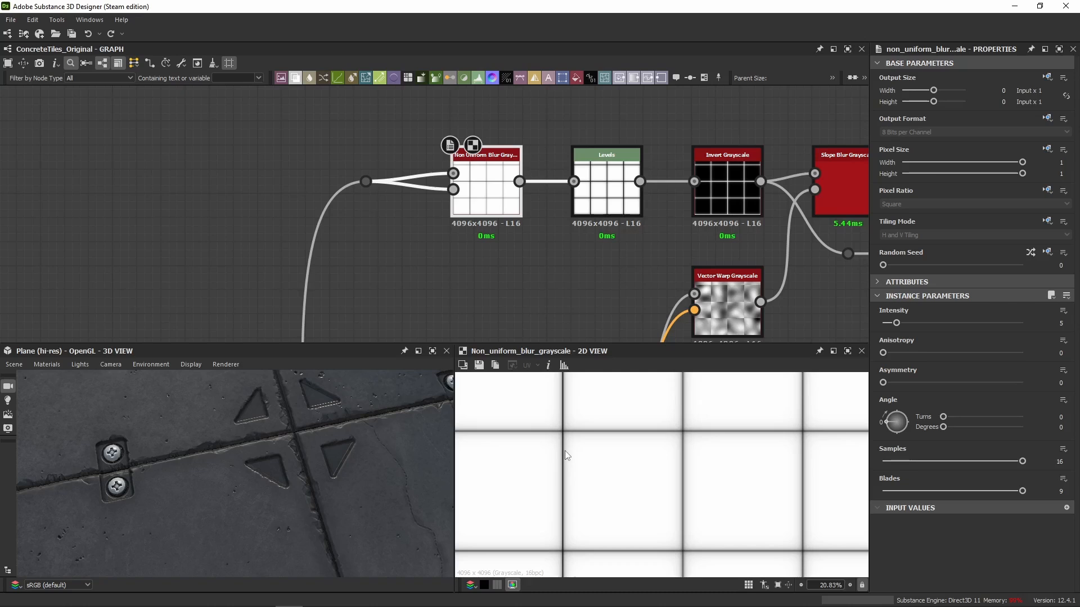
middle_drag(540, 256, 459, 272)
click(524, 191)
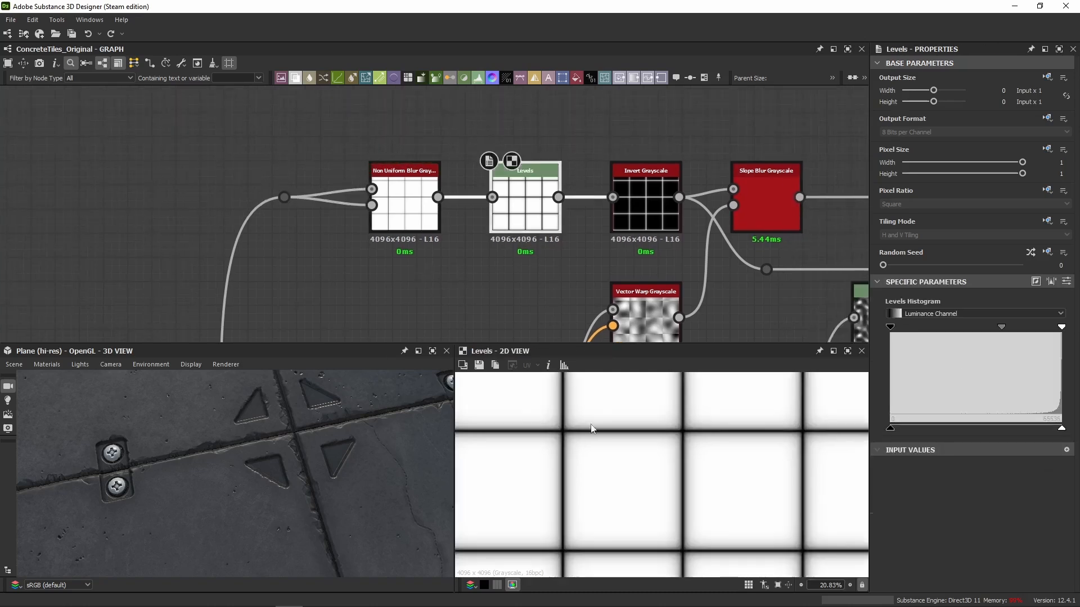
scroll(557, 434, up, 6)
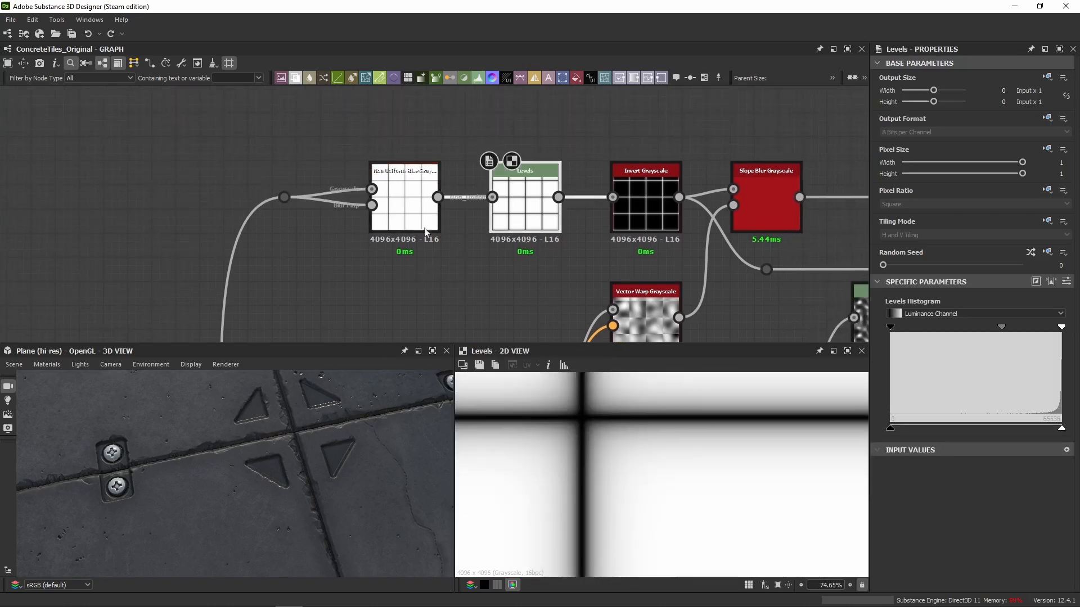
Show the Levels node's parameters as sliders, inspect Level In Mid, and compare its output with the Non Uniform Blur Grayscale.
click(1066, 281)
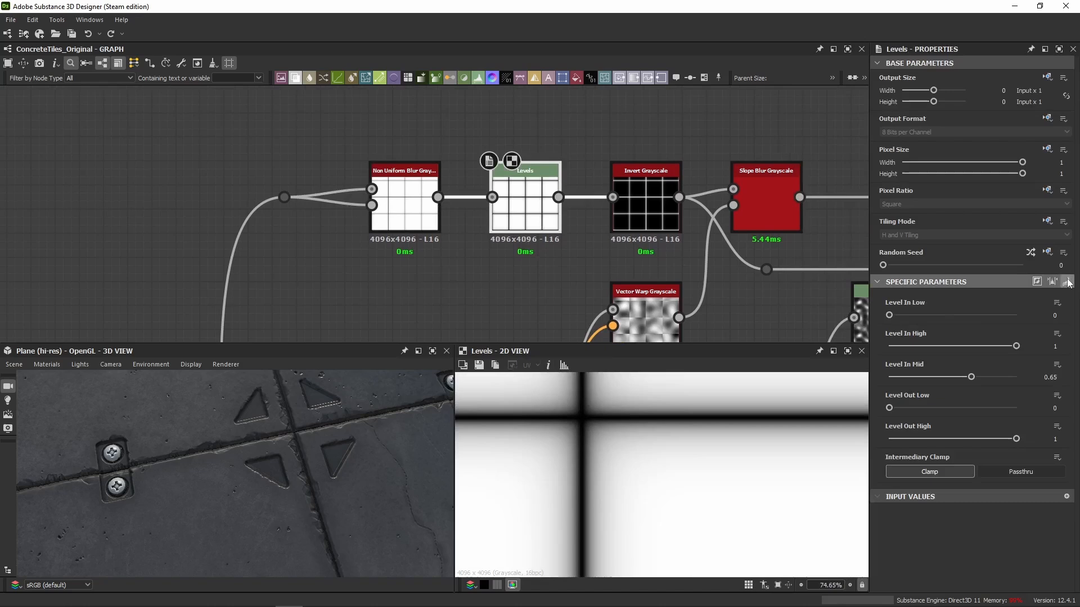
click(1041, 376)
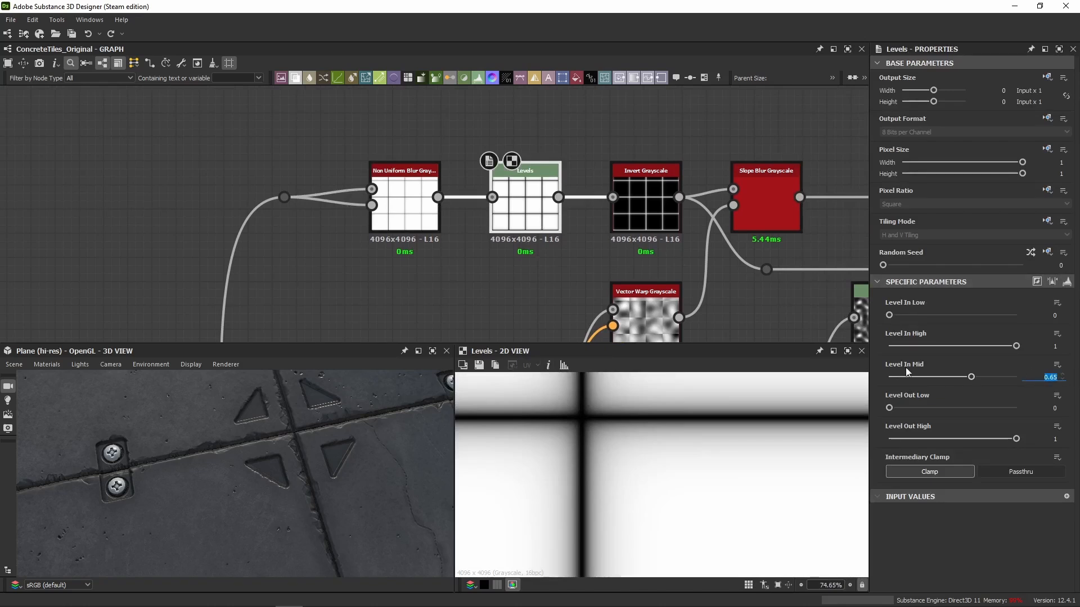
click(410, 208)
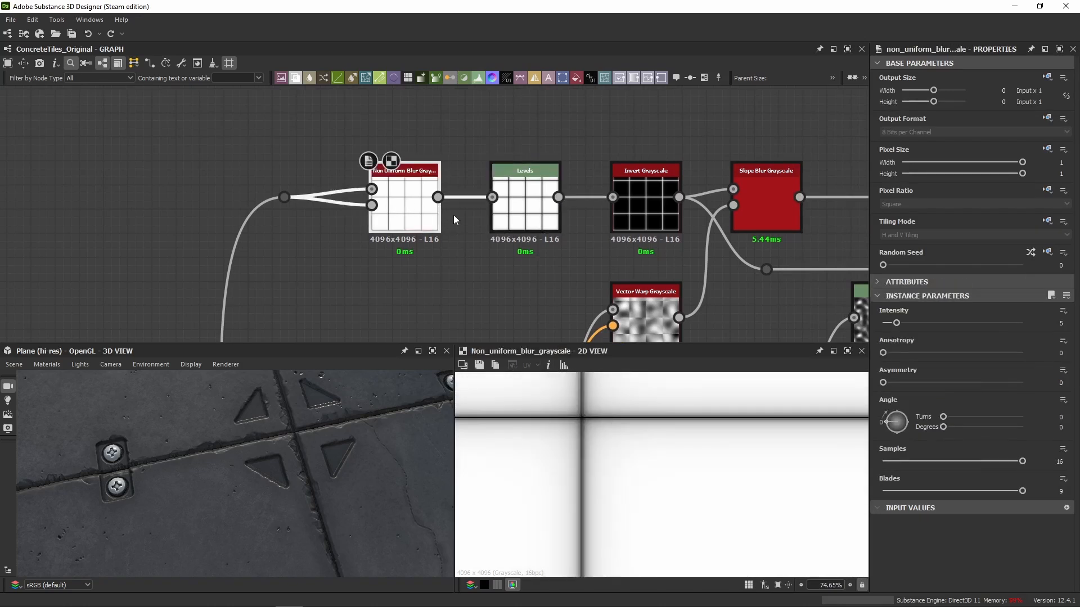
click(529, 229)
Preview the Invert Grayscale node and examine its tile-edge lines both overall and up close in the 2D view.
middle_drag(505, 268, 389, 227)
double_click(530, 168)
scroll(555, 430, down, 8)
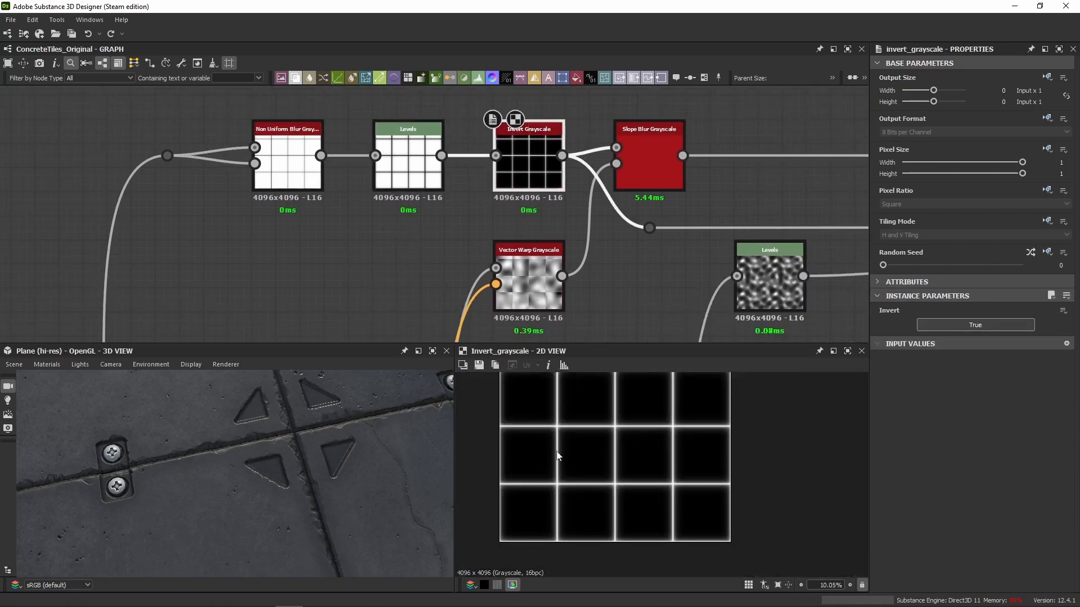
scroll(554, 436, up, 7)
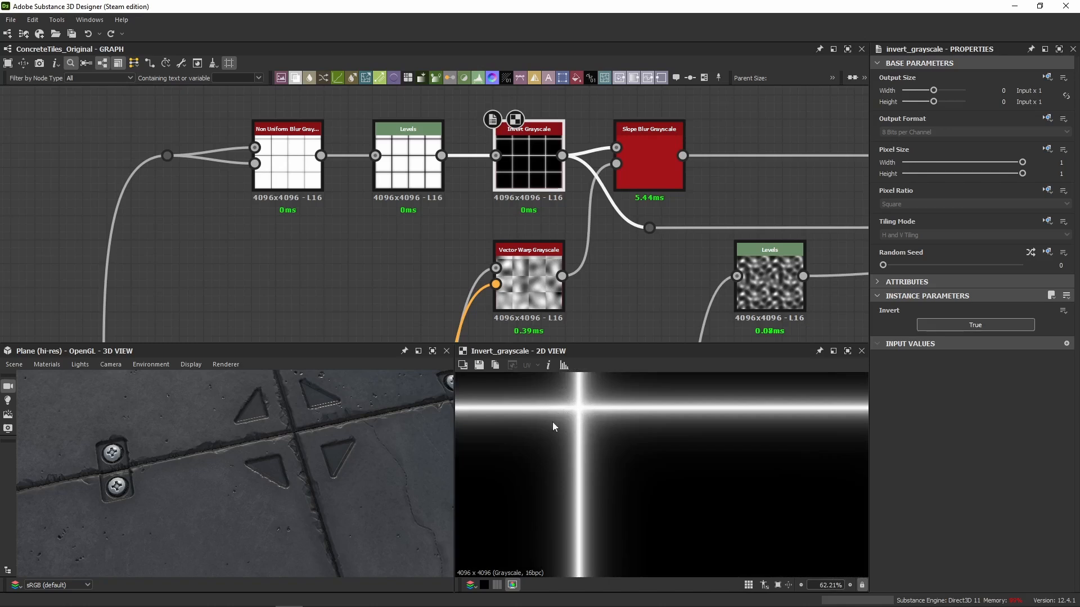
middle_drag(550, 420, 563, 405)
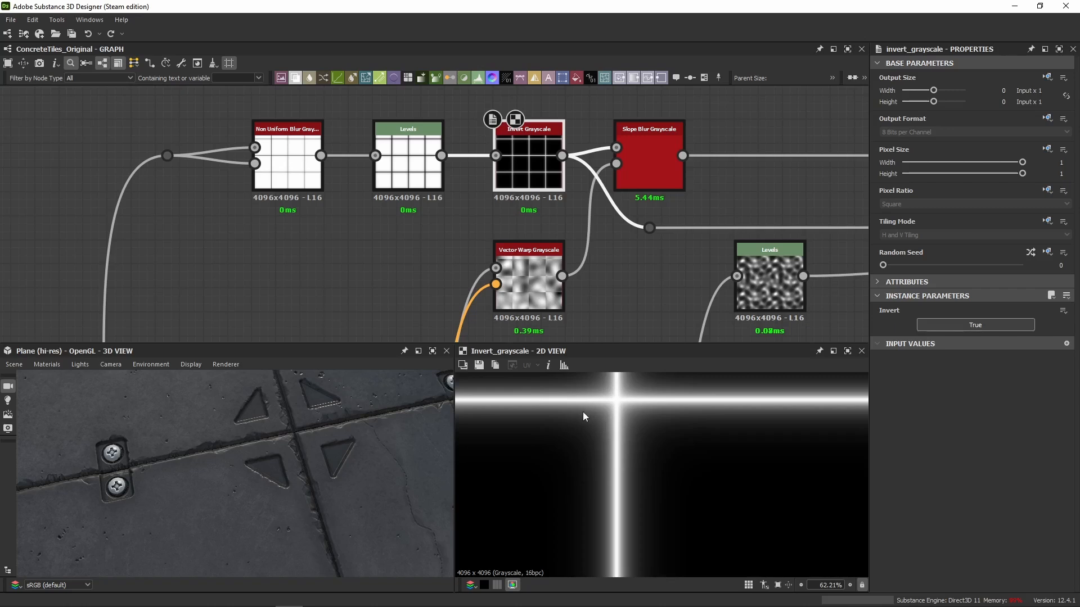
Preview the Slope Blur Grayscale node and compare its tile-edge lines with the Invert Grayscale output.
click(665, 174)
middle_drag(665, 174, 536, 136)
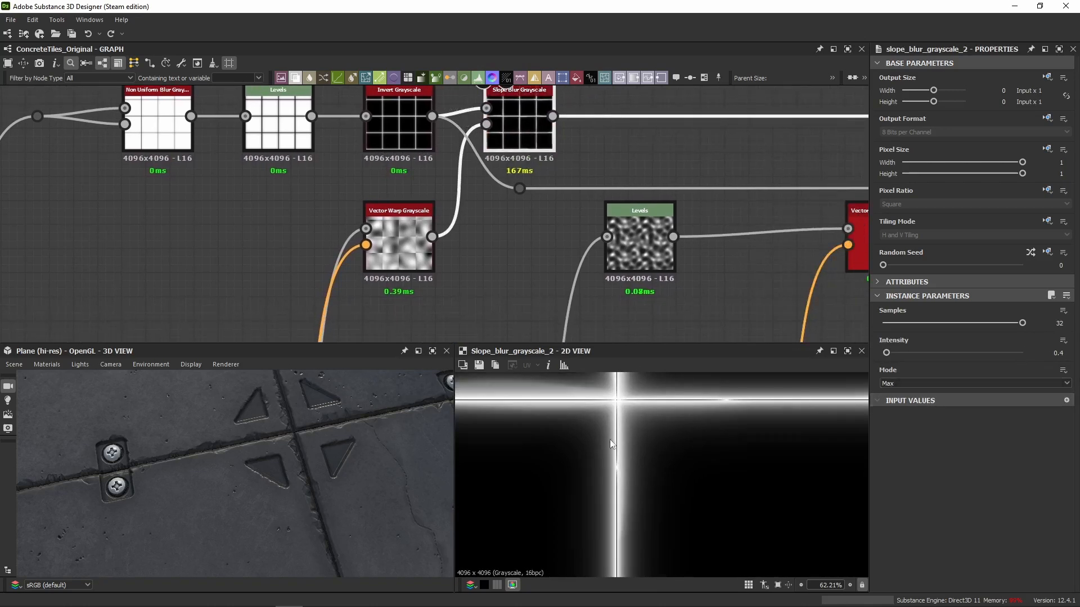
scroll(618, 419, up, 2)
click(399, 124)
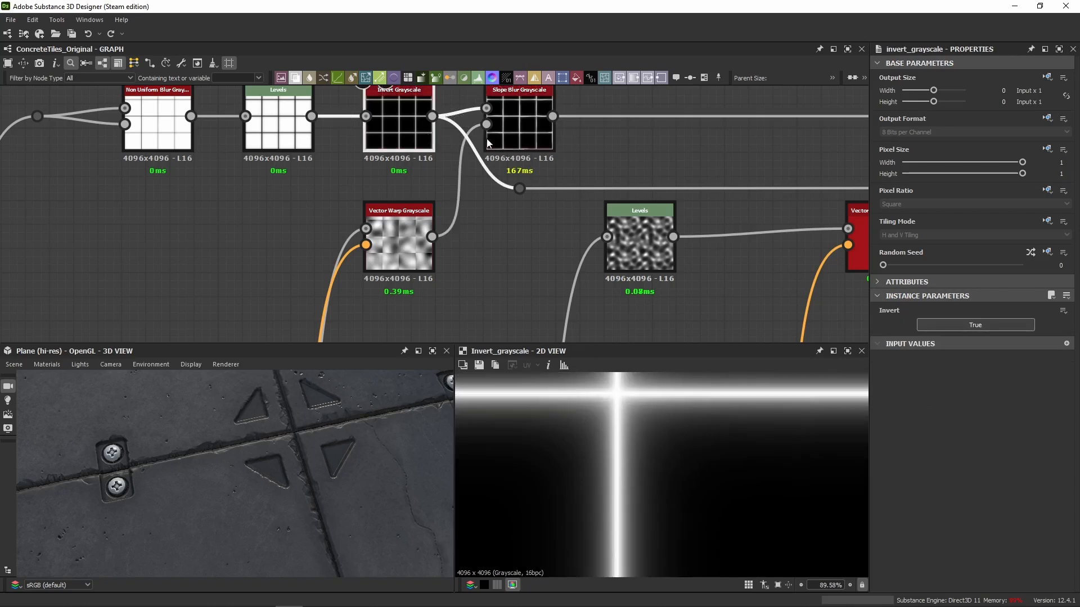
click(538, 130)
middle_drag(454, 394, 848, 436)
Try the Min mode on the tile-edge Slope Blur Grayscale and set it back to Max.
click(898, 383)
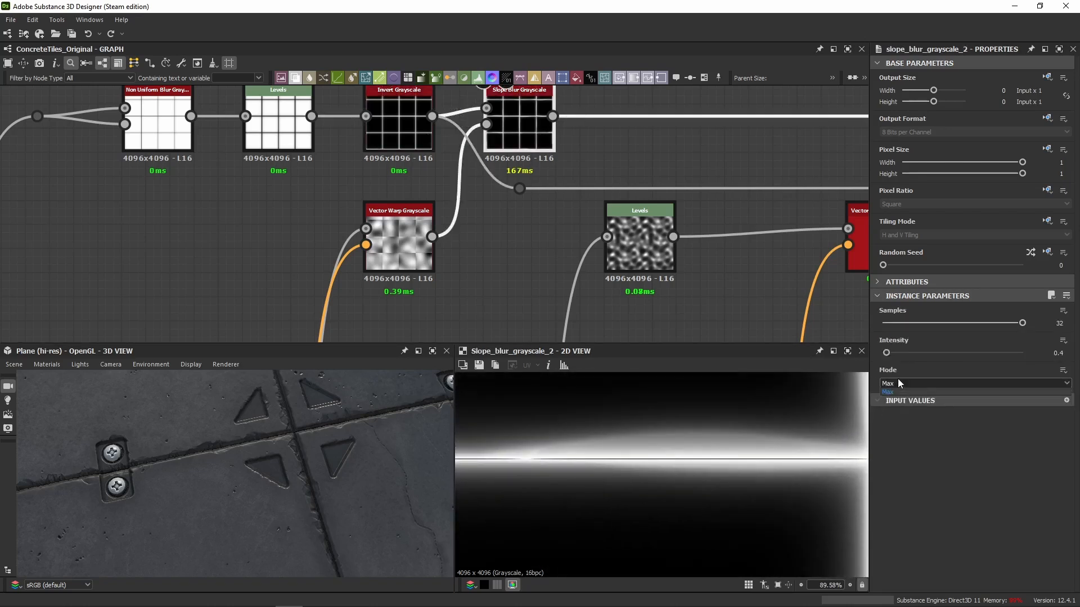
click(890, 399)
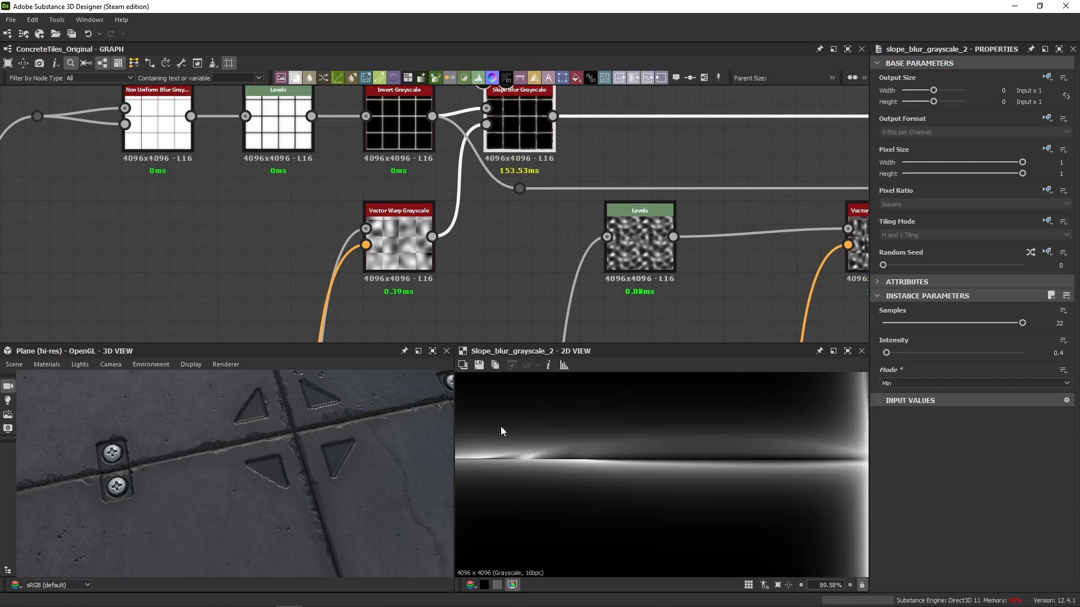
click(879, 383)
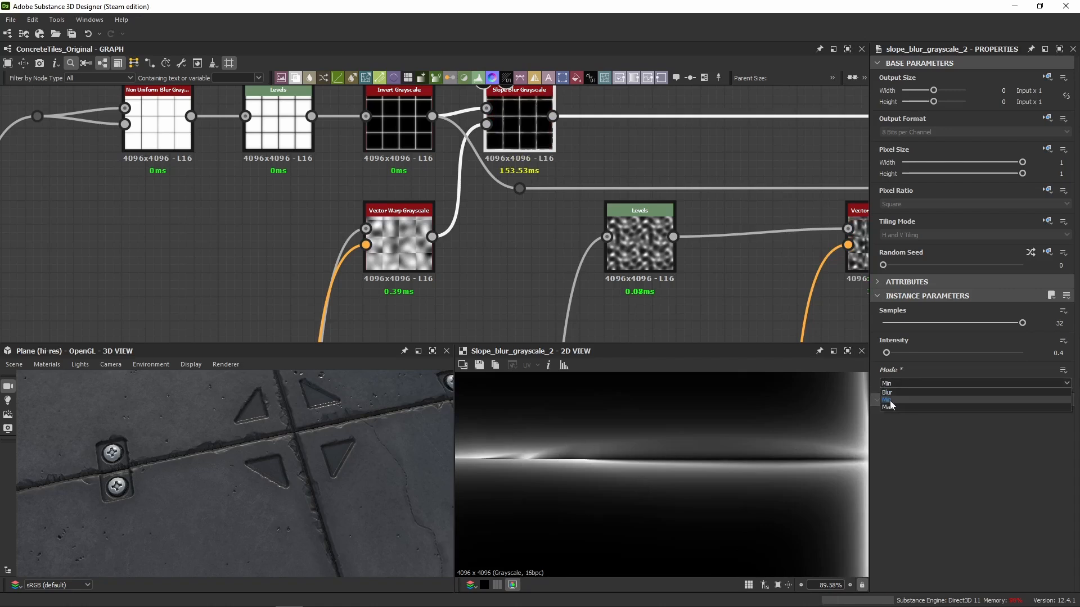
click(889, 404)
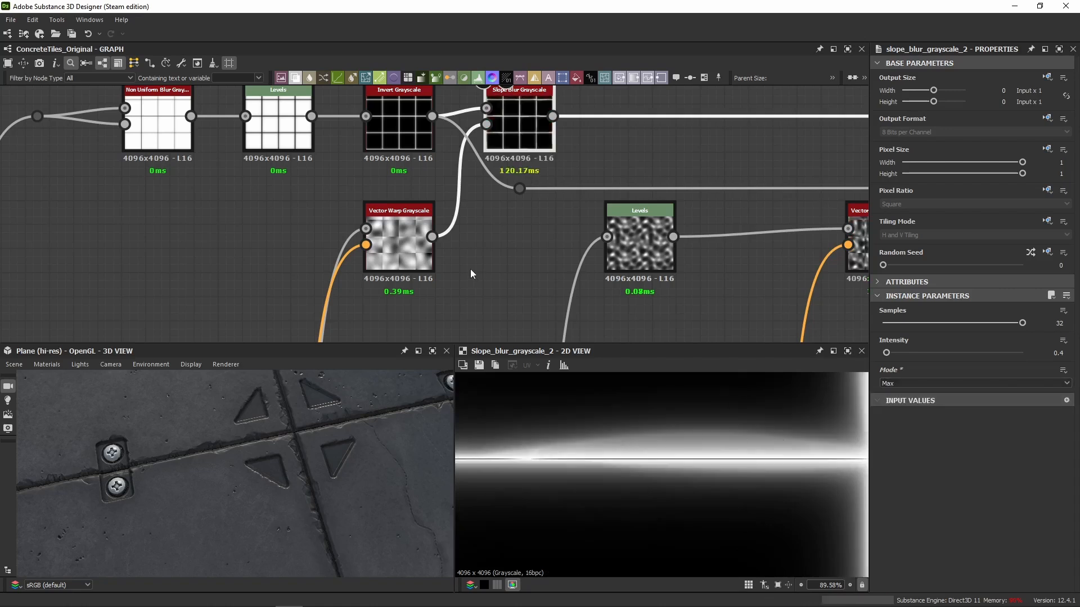
Preview the Vector Warp Grayscale feeding the slope input, and return to the Slope Blur Grayscale output.
double_click(416, 265)
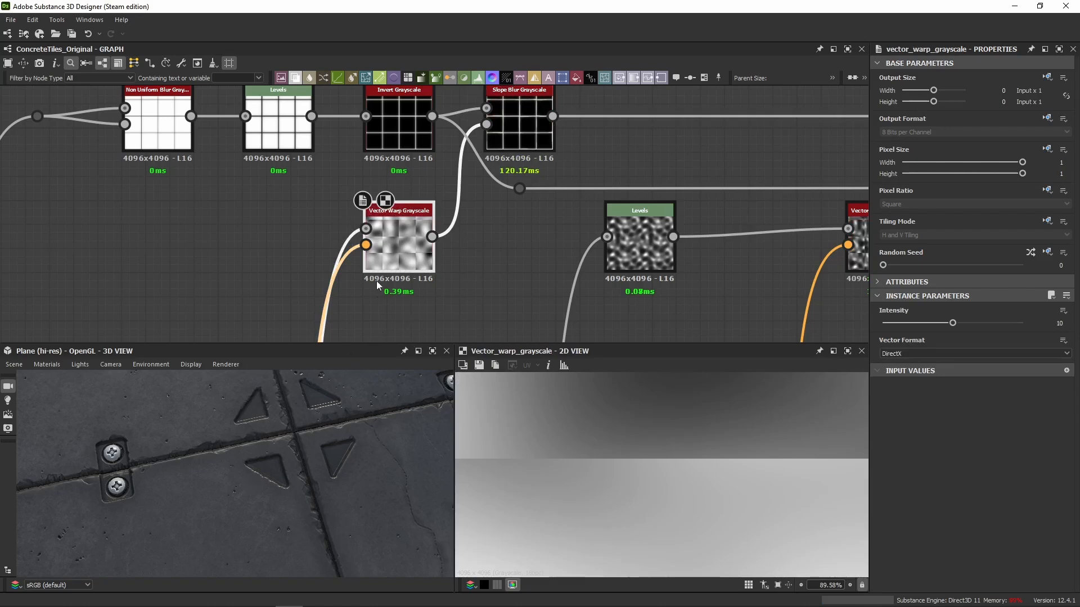
double_click(519, 127)
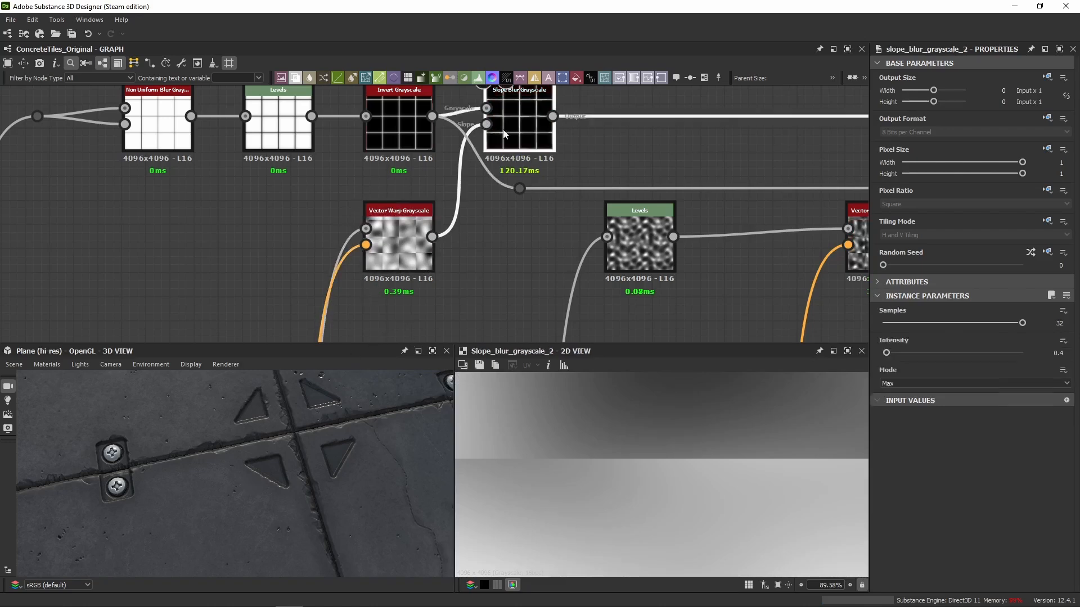
scroll(506, 255, down, 3)
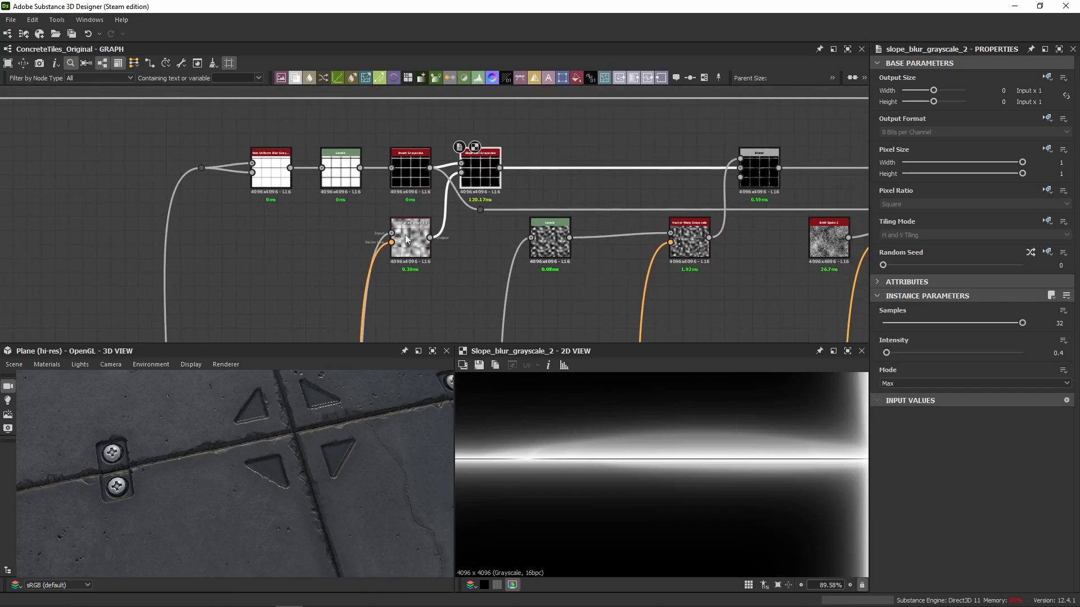
Temporarily disable the Vector Warp Grayscale to compare the Slope Blur Grayscale result with its unwarped input, and re-enable it.
click(412, 242)
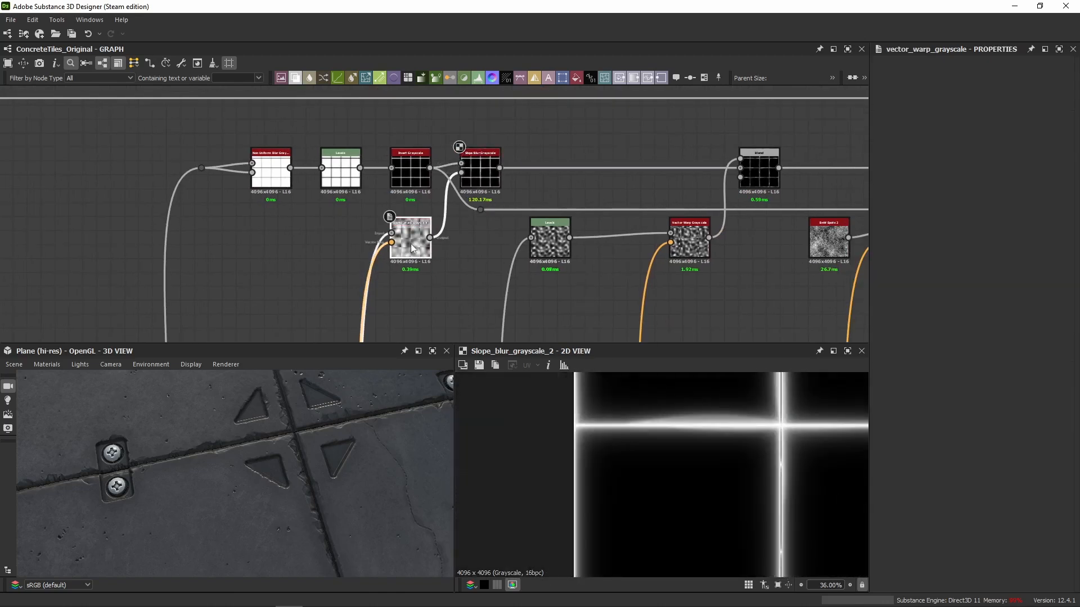
middle_drag(678, 422, 596, 429)
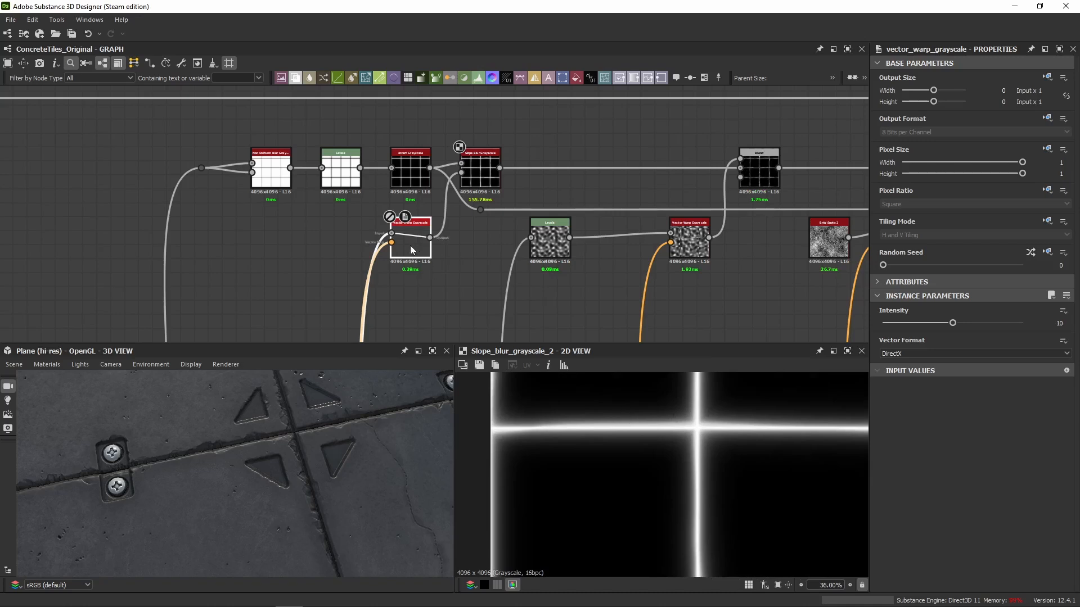
double_click(392, 233)
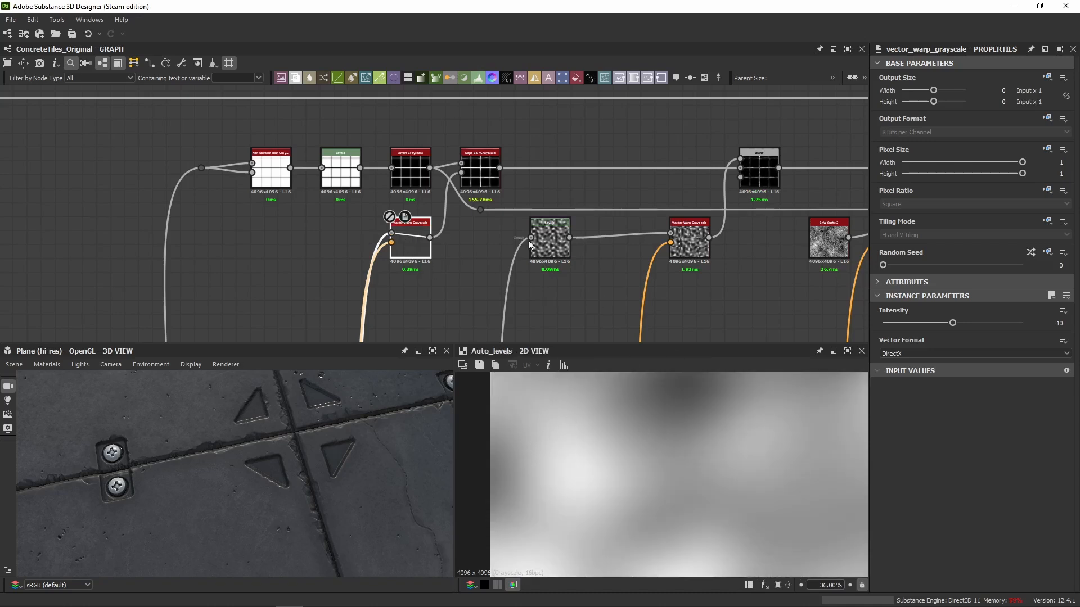
double_click(479, 171)
click(414, 245)
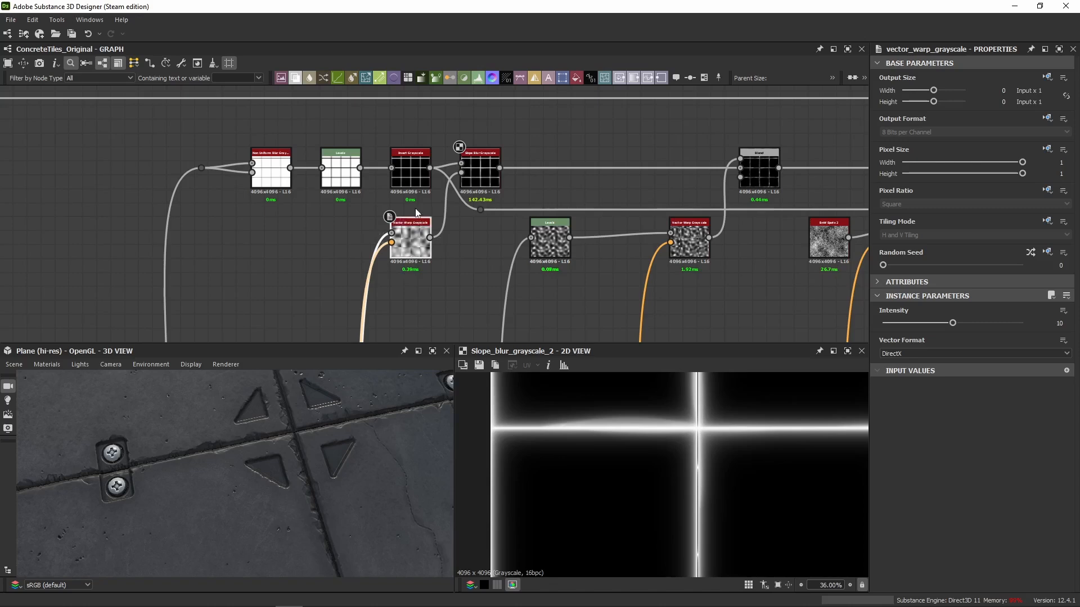
Trace the Vector Warp Grayscale's input connection back to the purple noise frame and preview its source Perlin Noise node.
scroll(391, 235, up, 4)
scroll(391, 235, down, 1)
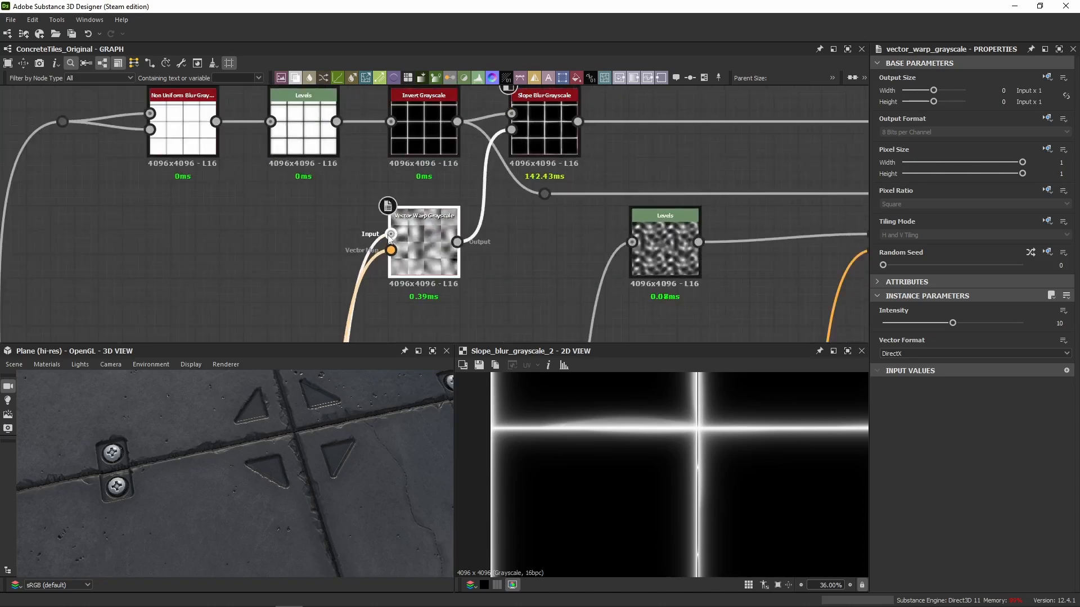
double_click(388, 235)
scroll(411, 296, down, 8)
middle_drag(415, 319, 420, 191)
scroll(419, 212, down, 1)
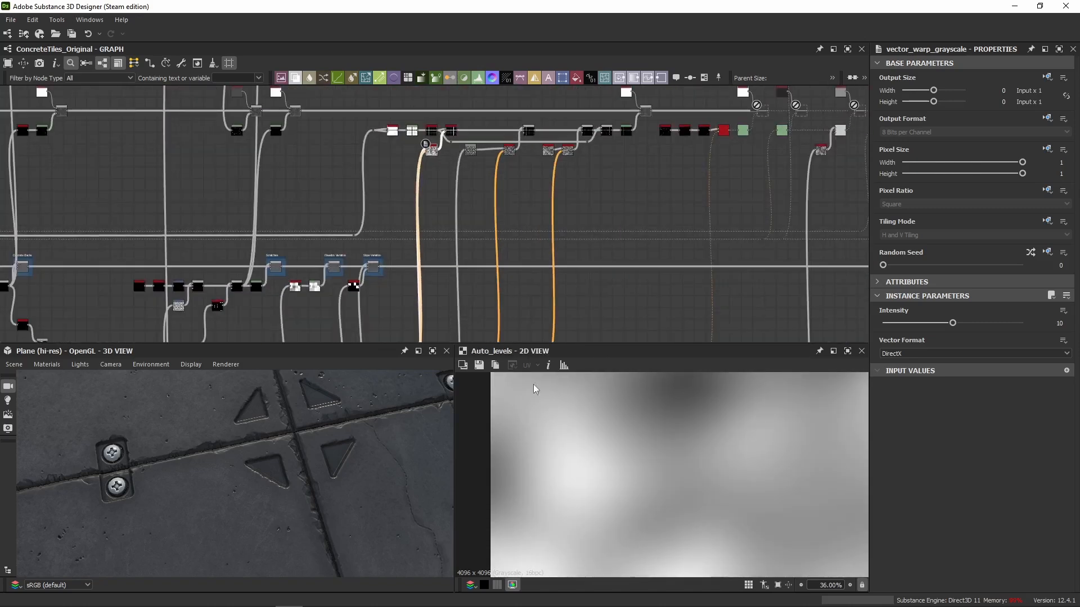
scroll(472, 287, down, 5)
middle_drag(473, 286, 573, 147)
scroll(549, 221, up, 3)
middle_drag(445, 233, 733, 235)
middle_drag(488, 240, 930, 235)
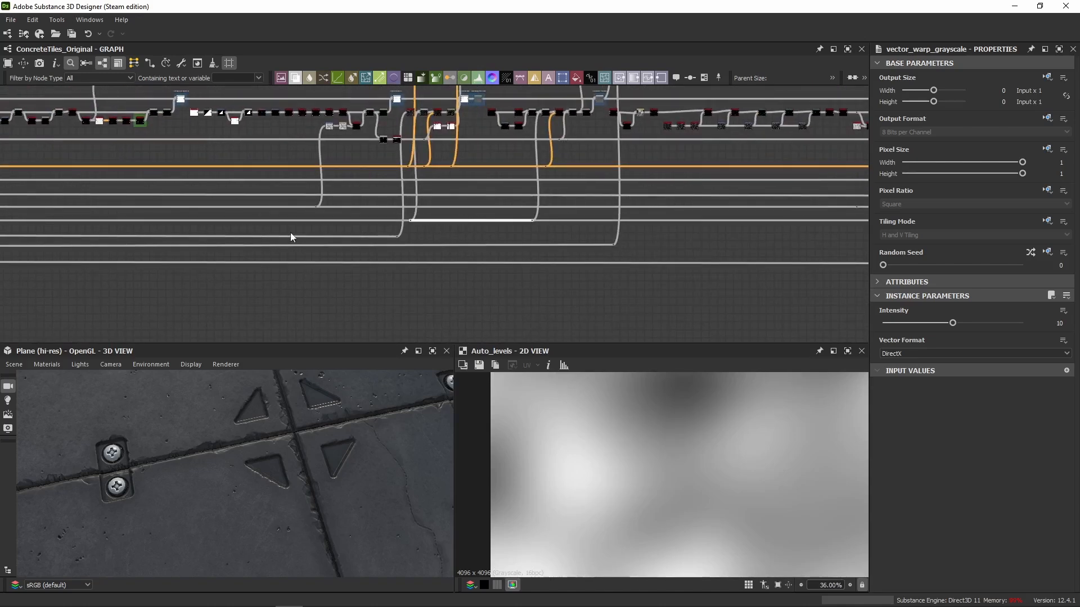
middle_drag(290, 236, 664, 233)
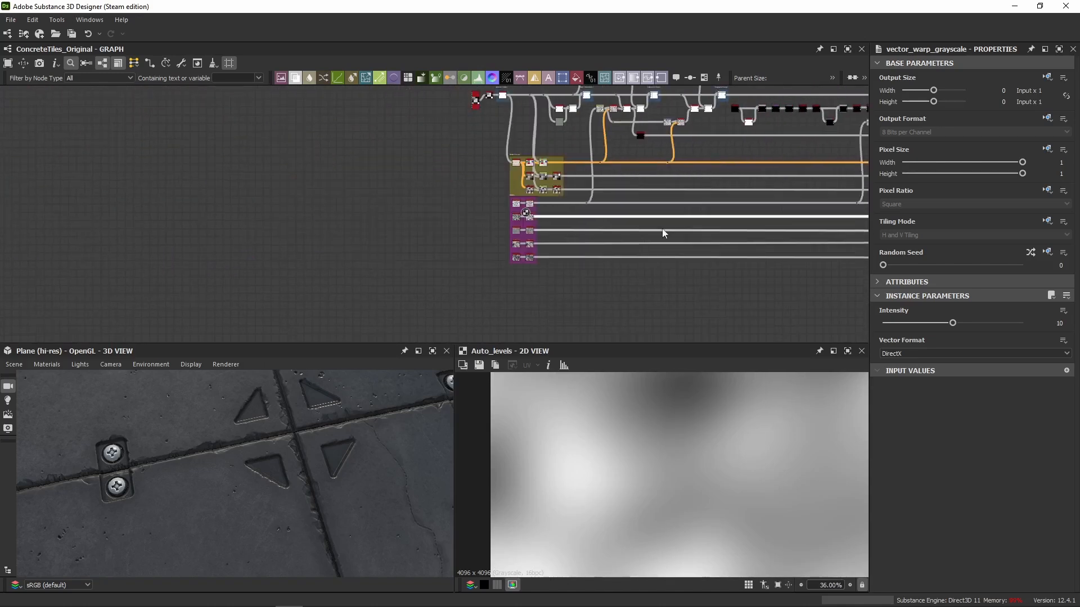
scroll(664, 233, up, 5)
scroll(555, 199, up, 2)
double_click(339, 197)
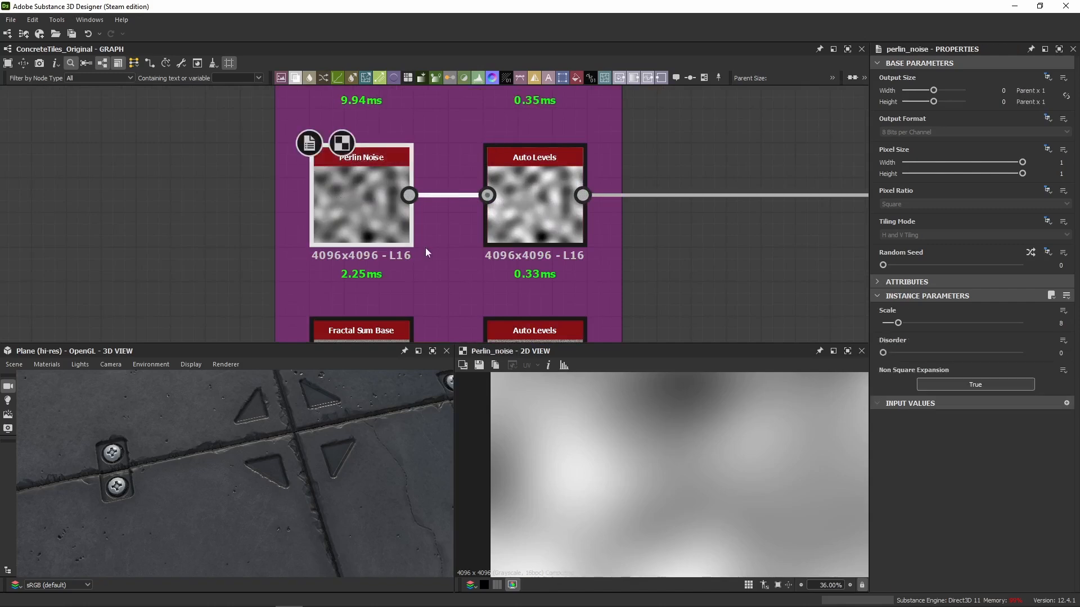
Return to the roughness section's tile-edge mask chain and preview its Vector Warp Grayscale node.
scroll(427, 242, down, 8)
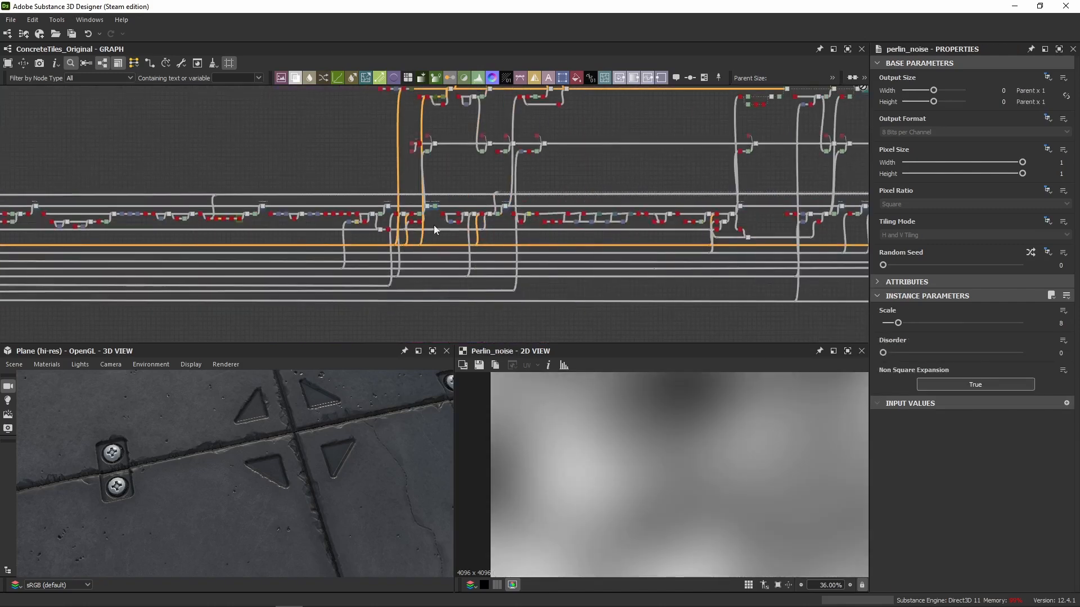
scroll(484, 212, up, 5)
middle_drag(425, 199, 403, 250)
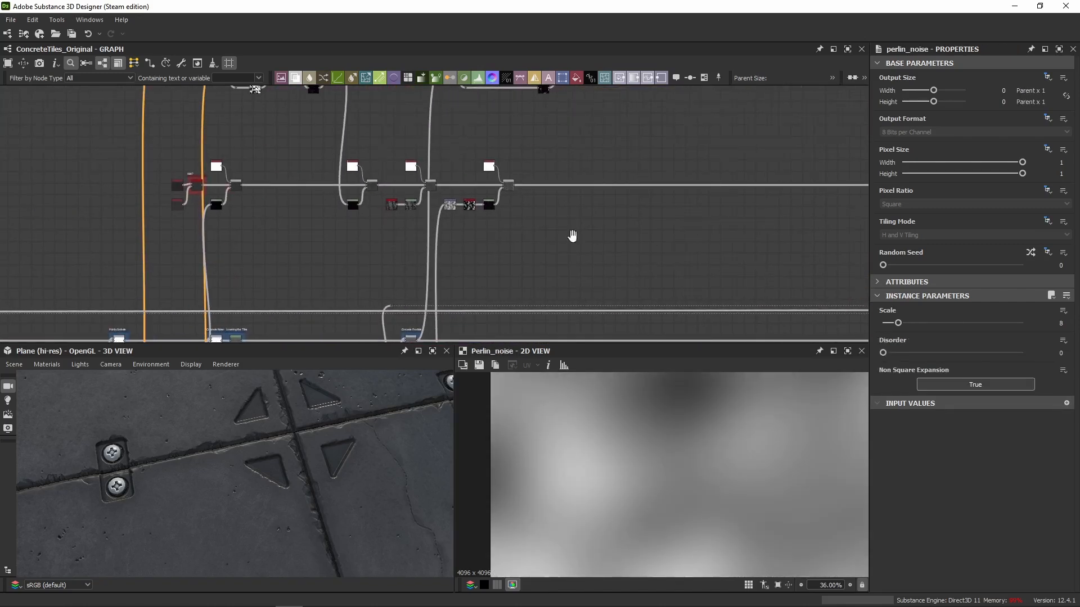
scroll(572, 235, down, 6)
scroll(328, 194, up, 6)
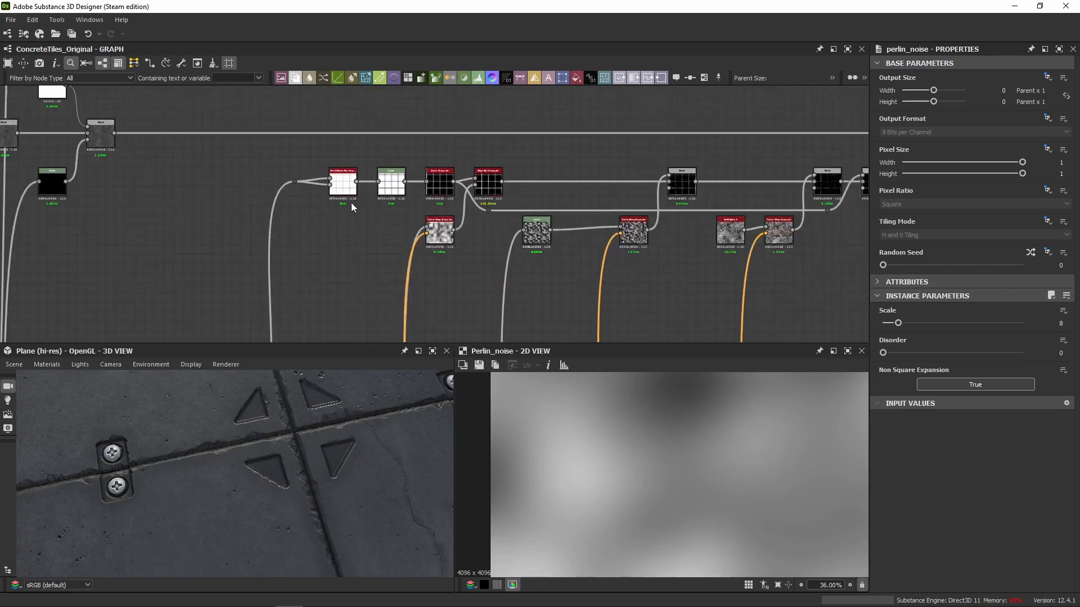
double_click(469, 225)
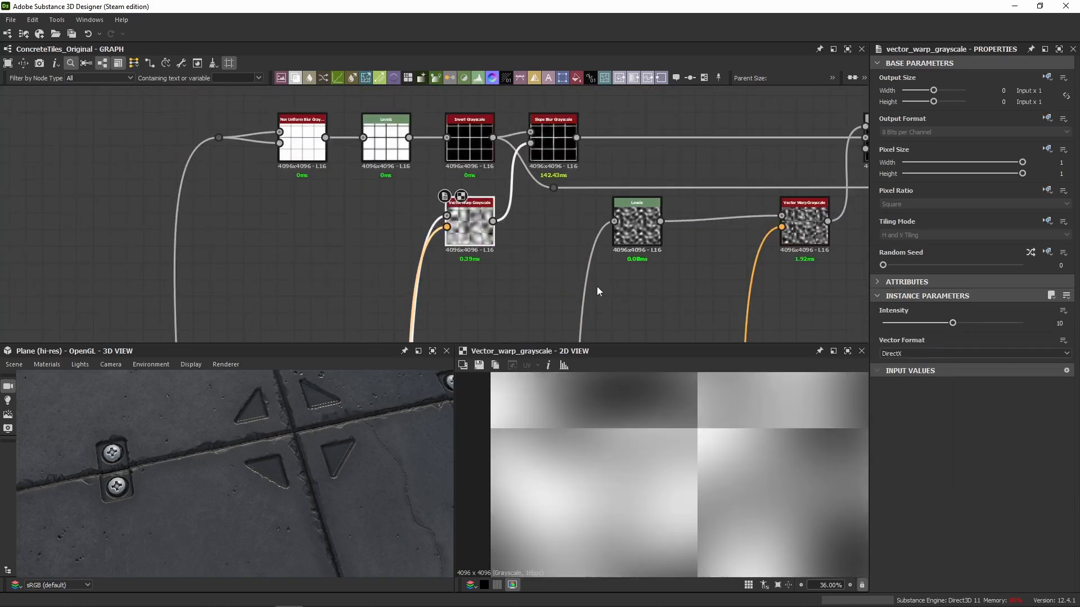
Examine the Slope Blur Grayscale's edge variation alongside the 3D tile gaps and compare it with the Invert Grayscale preview.
scroll(483, 205, down, 5)
scroll(470, 308, up, 6)
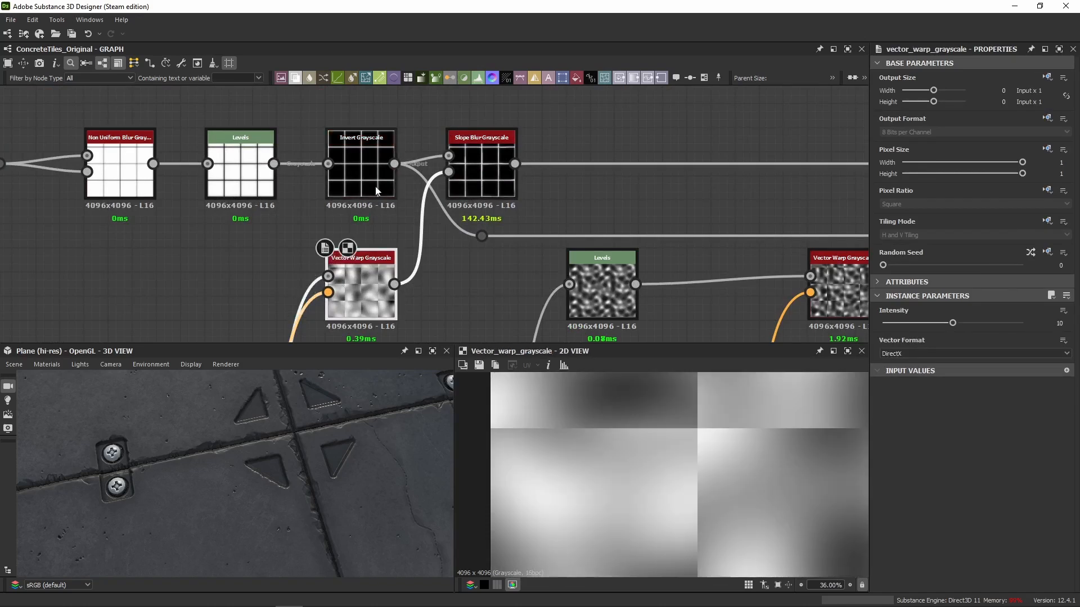
double_click(491, 149)
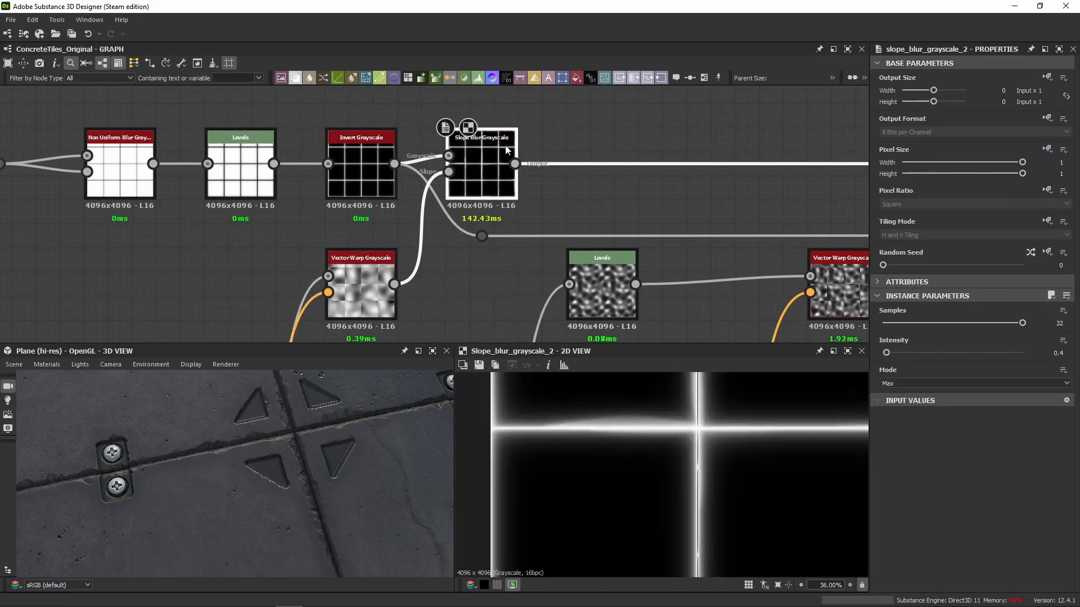
scroll(606, 418, up, 3)
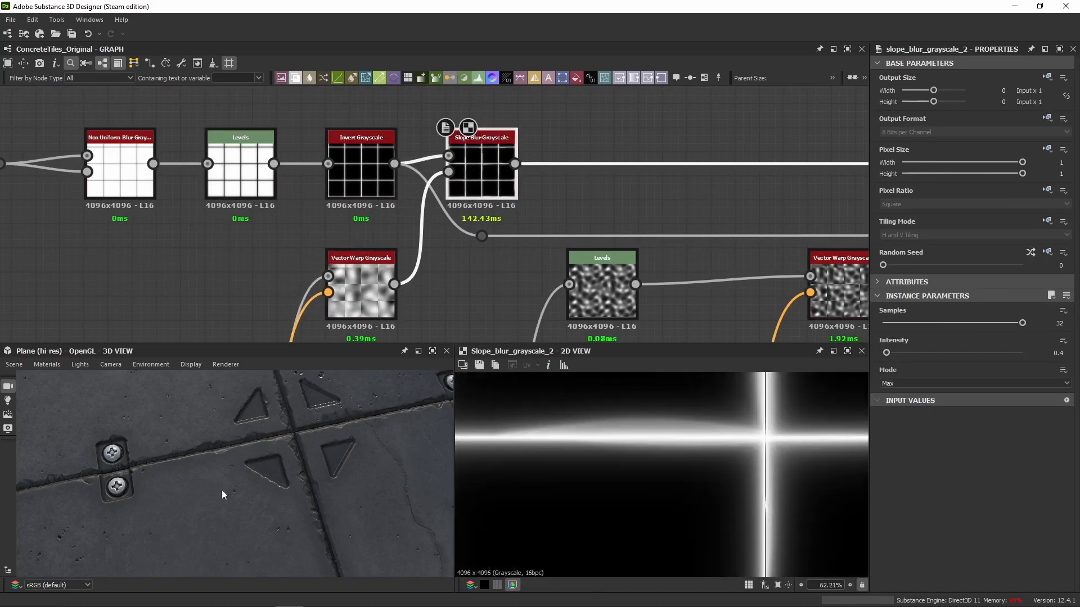
mouse_move(222, 495)
mouse_down()
mouse_move(200, 506)
mouse_move(241, 494)
mouse_up()
double_click(361, 169)
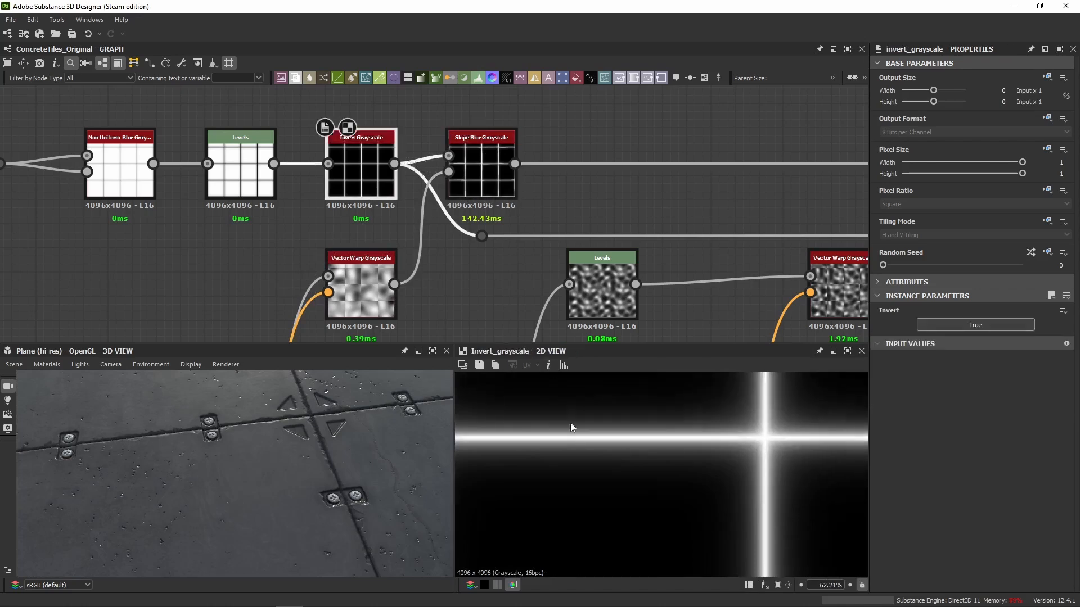
Preview the Slope Blur Grayscale output and the Blend node it feeds, and inspect the Blend's Opacity value.
scroll(607, 427, down, 3)
double_click(481, 169)
middle_drag(643, 224, 538, 226)
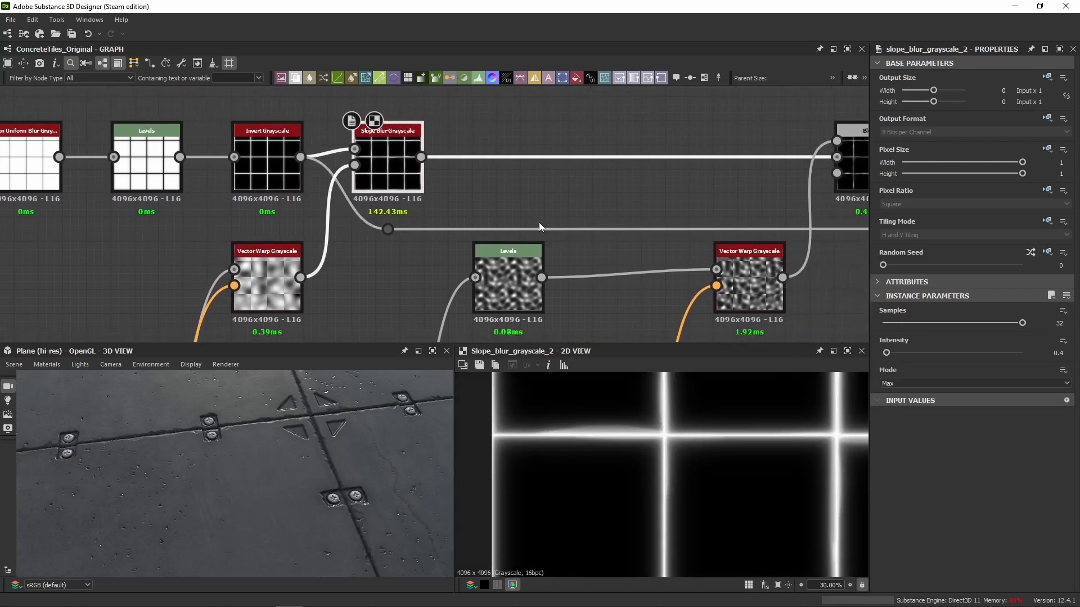
middle_drag(441, 190, 307, 186)
double_click(737, 163)
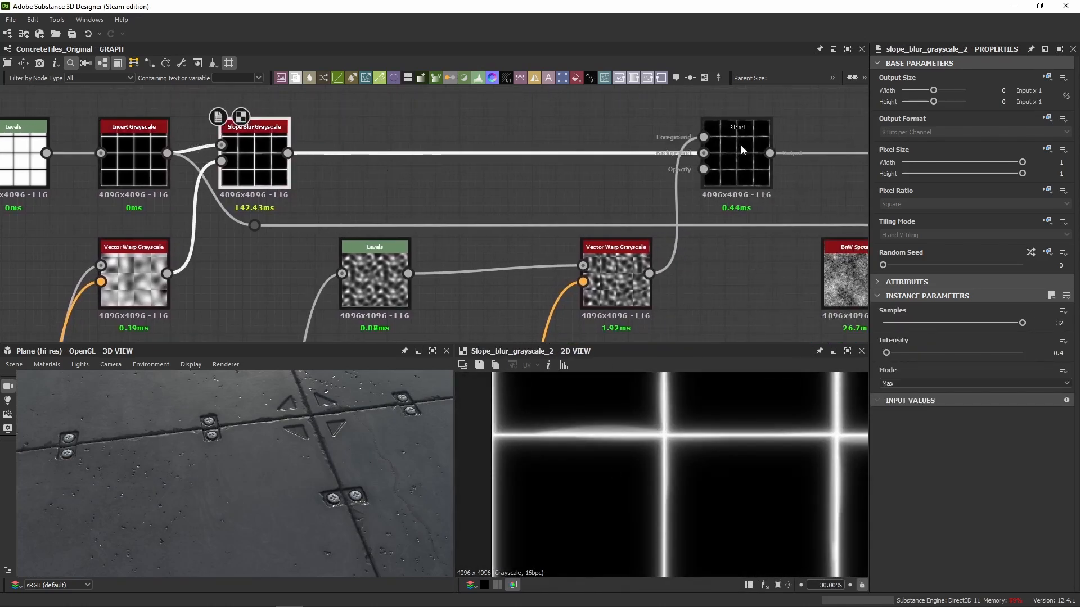
double_click(1054, 309)
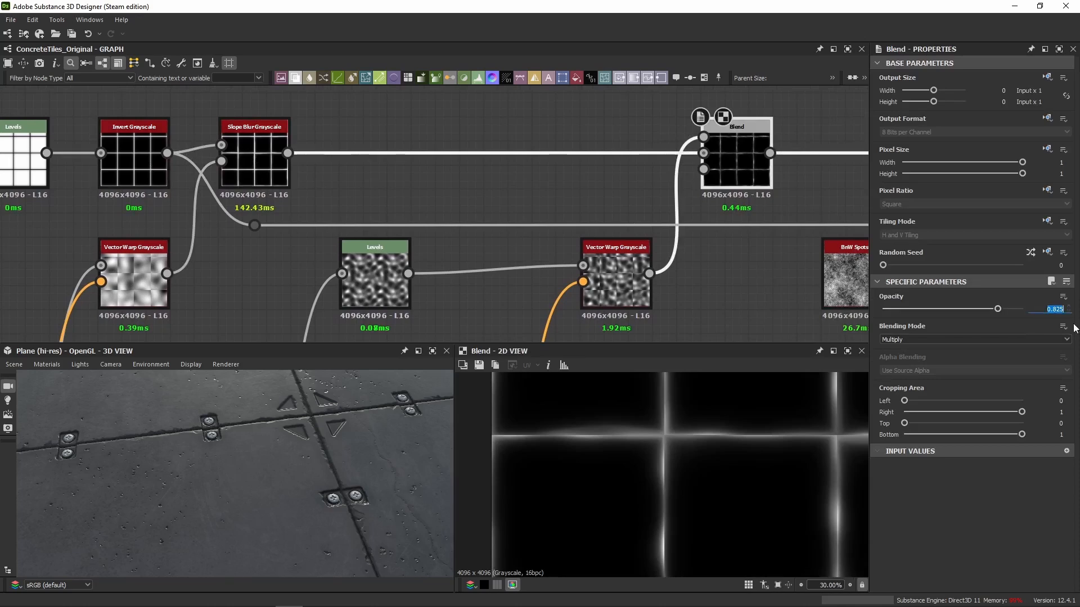
Preview the Invert Grayscale node again and trace its second output connection past the noise nodes towards the later Blend nodes.
scroll(436, 225, down, 5)
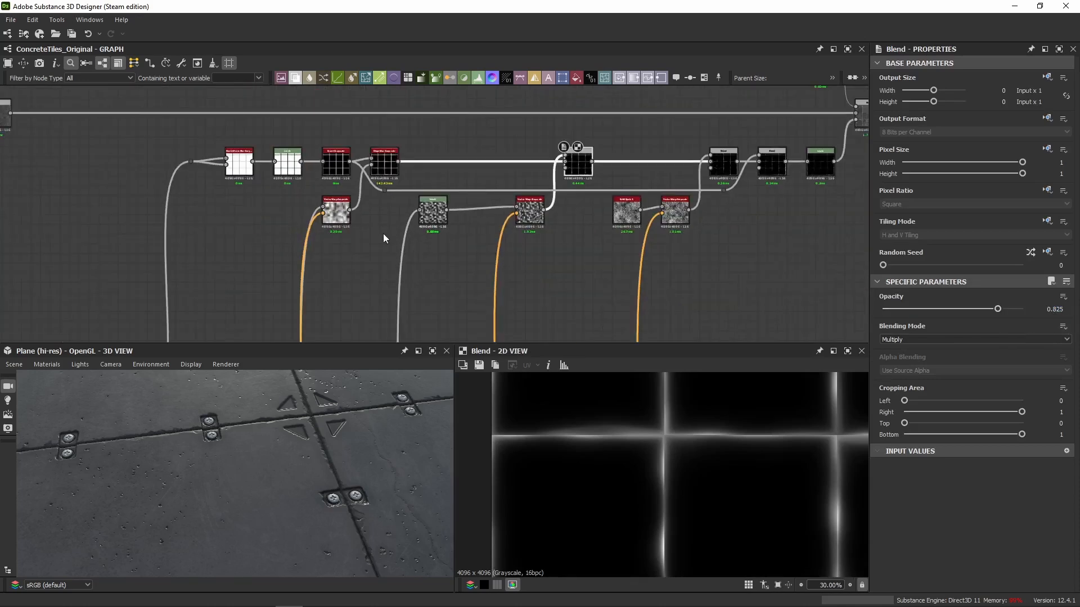
scroll(318, 134, up, 5)
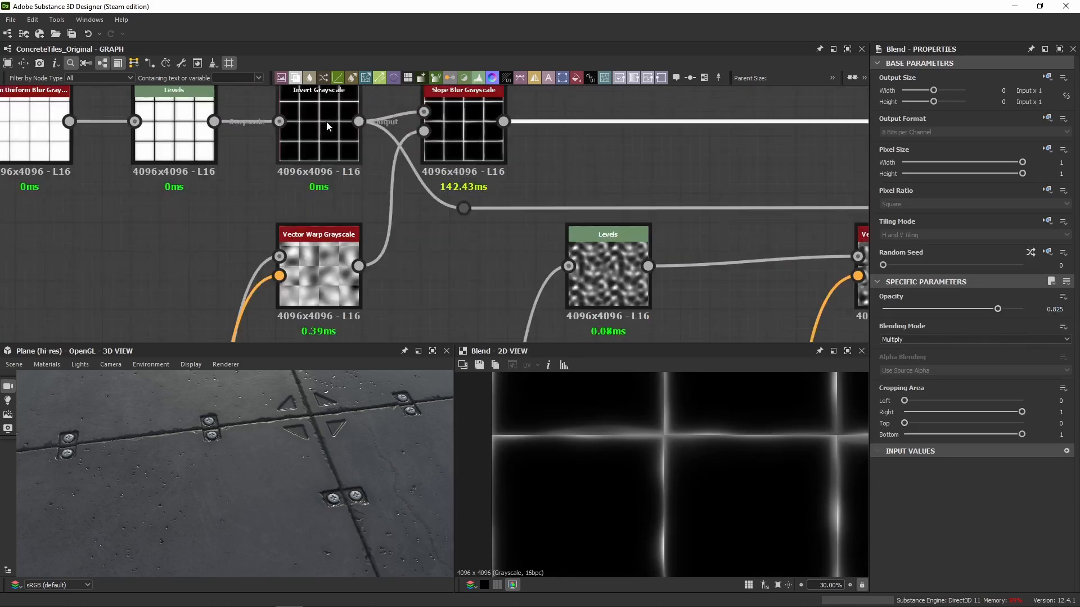
double_click(318, 135)
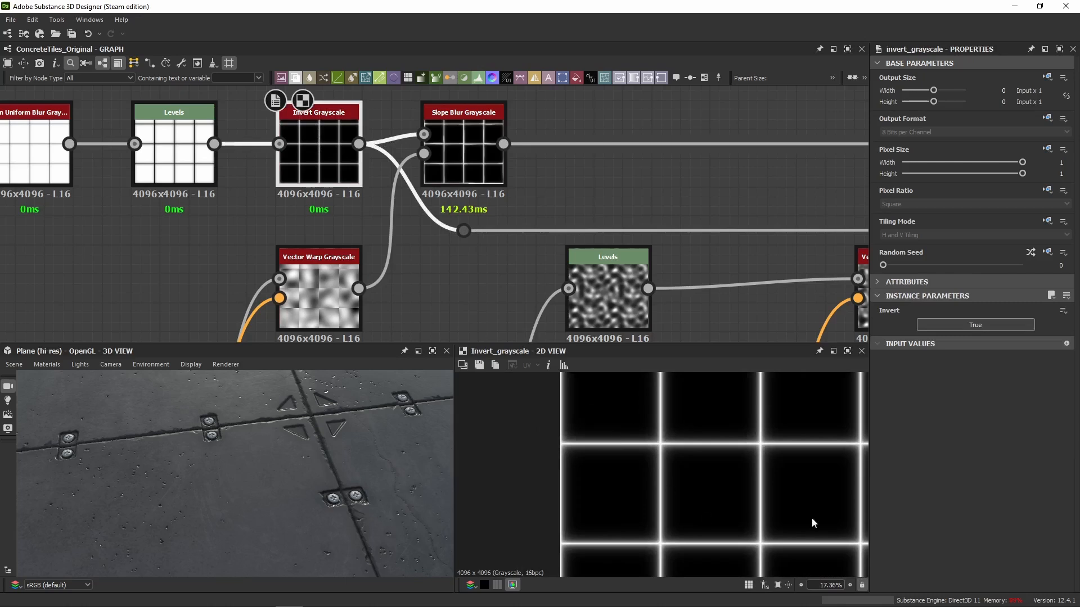
middle_drag(619, 231, 316, 177)
drag(212, 162, 203, 206)
middle_drag(624, 166, 165, 185)
middle_drag(779, 178, 869, 197)
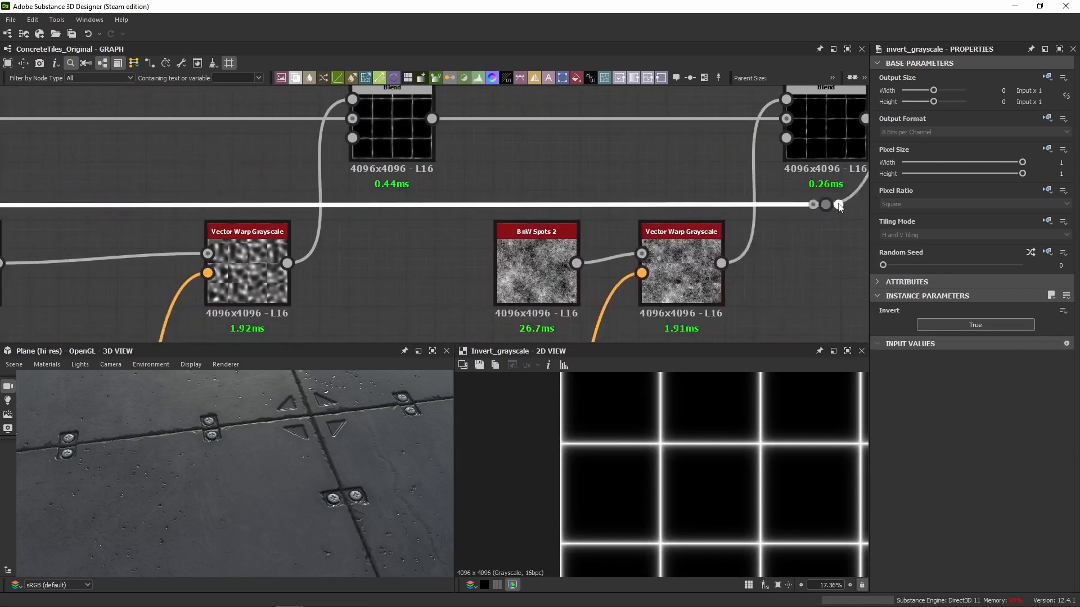
middle_drag(323, 208, 361, 207)
Return to the first Blend after the Slope Blur Grayscale and preview its result across the tile grid.
scroll(417, 233, down, 4)
middle_drag(417, 233, 415, 141)
scroll(441, 242, up, 1)
middle_drag(579, 143, 573, 237)
double_click(667, 164)
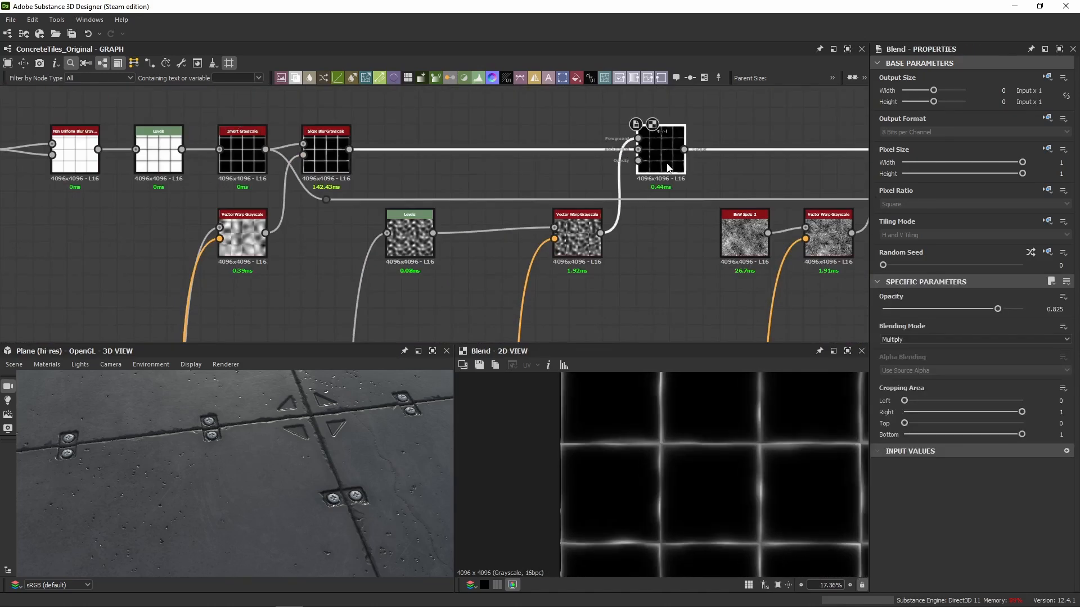
Preview the Levels node in the Blend's noise branch, trace its input connection, and show its level parameters as sliders.
double_click(409, 236)
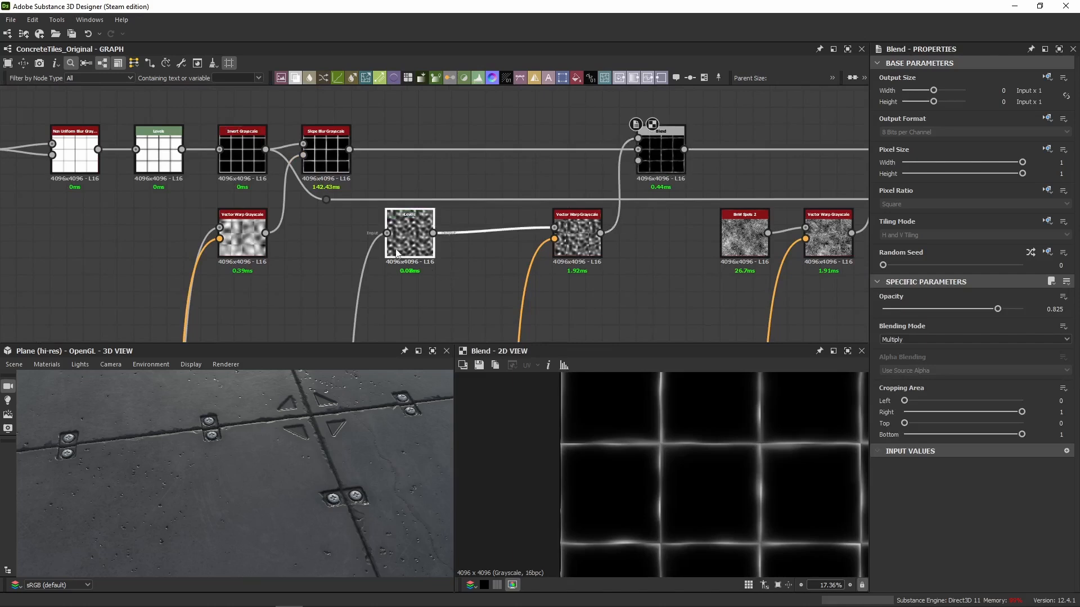
scroll(345, 263, down, 5)
middle_drag(344, 263, 363, 141)
middle_drag(372, 332, 396, 202)
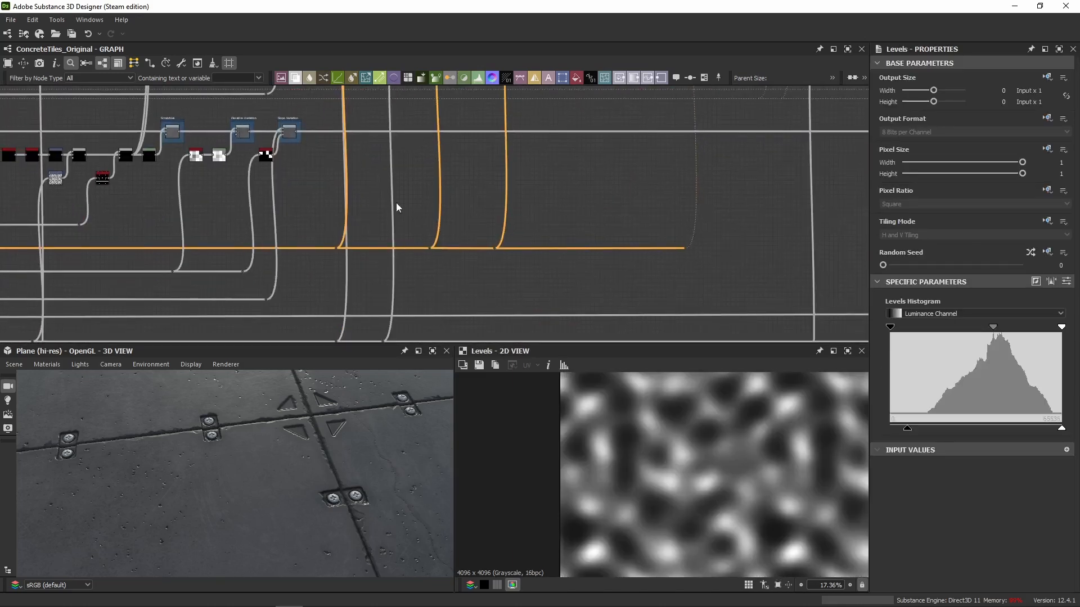
middle_drag(402, 315, 417, 219)
drag(406, 241, 392, 251)
middle_drag(422, 113, 405, 281)
scroll(424, 194, up, 4)
click(393, 196)
click(1066, 281)
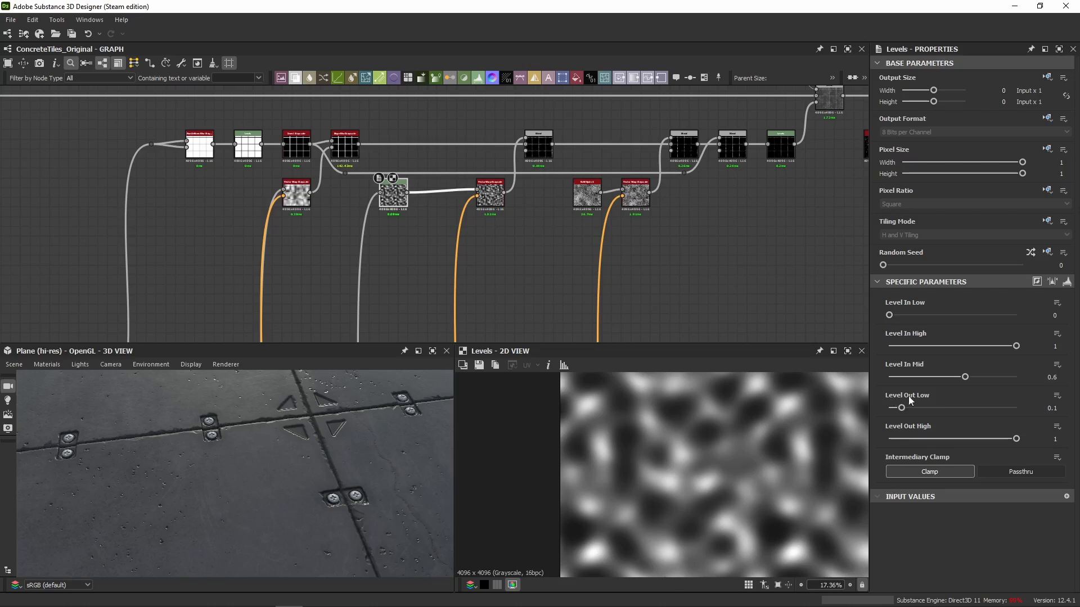
Preview the Vector Warp Grayscale after the Levels node and the source noises feeding both warp branches.
scroll(474, 211, up, 3)
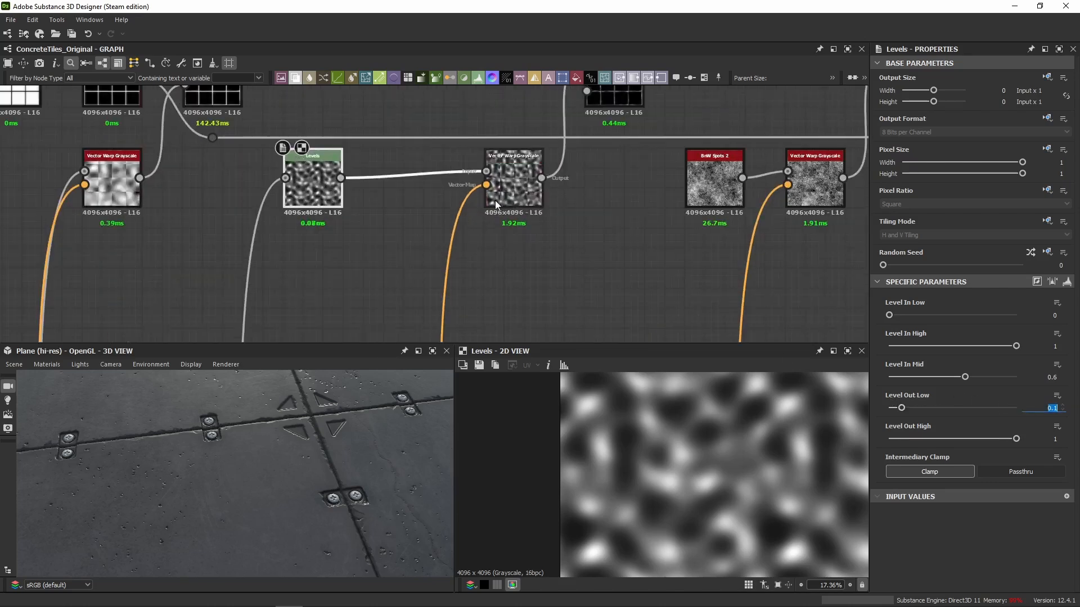
click(501, 163)
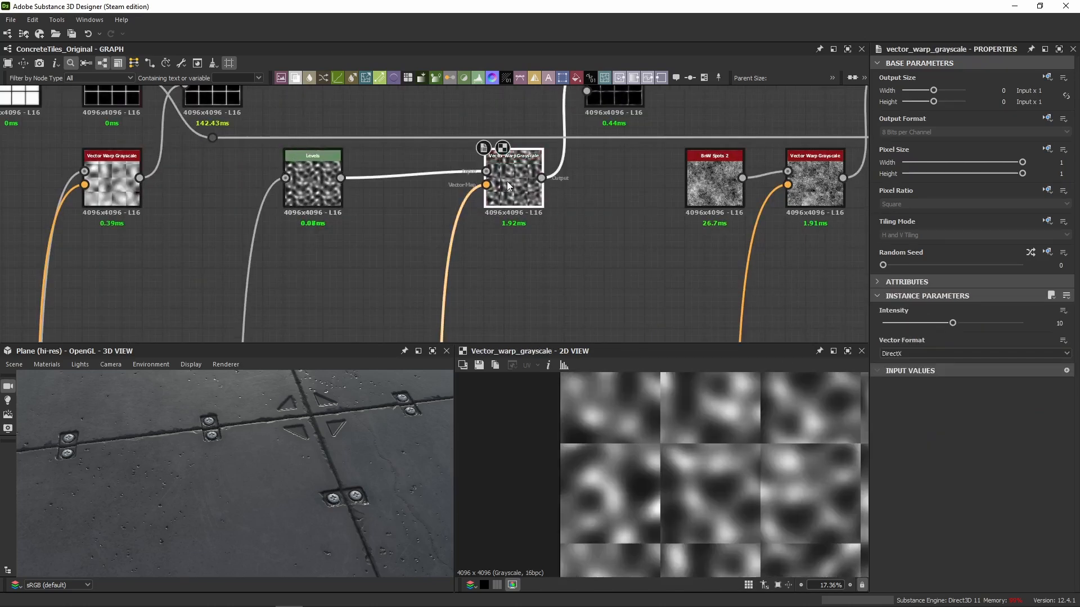
double_click(81, 174)
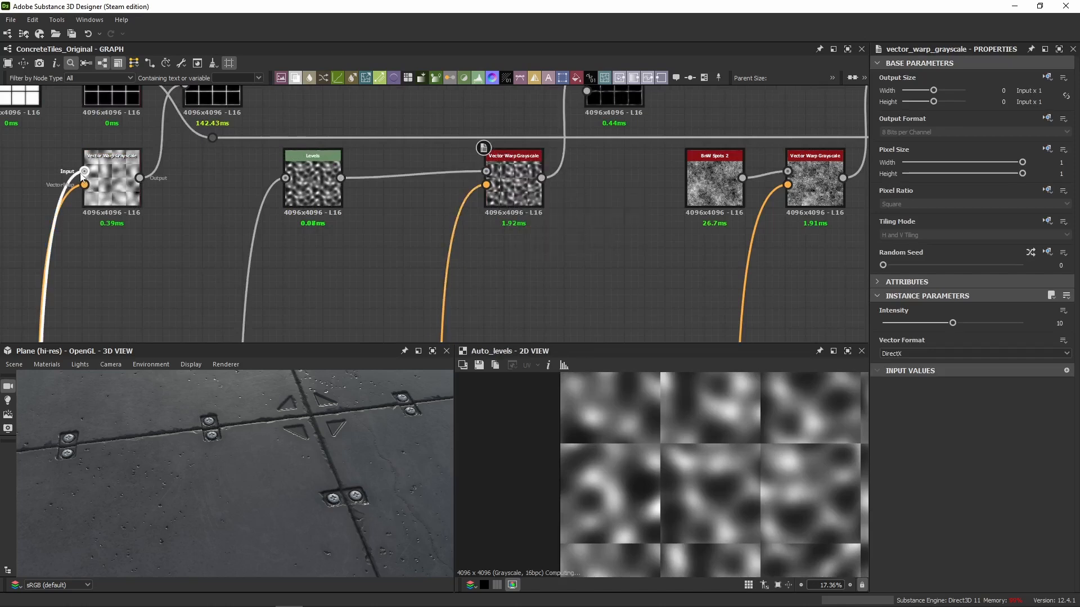
double_click(287, 178)
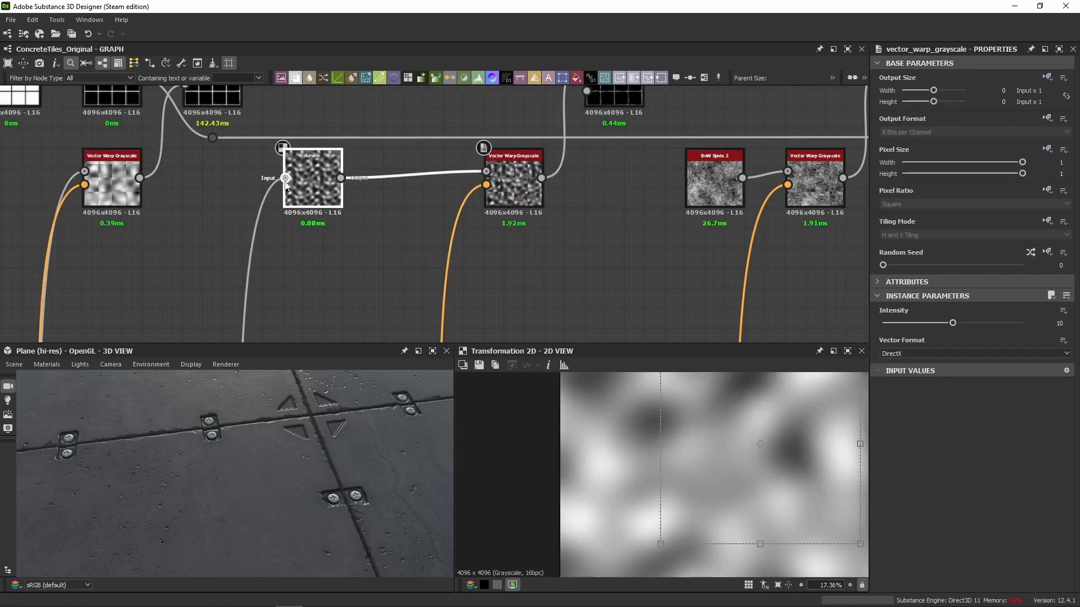
Compare the Levels and first Vector Warp Grayscale outputs with their input noises, viewing the whole texture.
scroll(669, 468, down, 1)
double_click(313, 192)
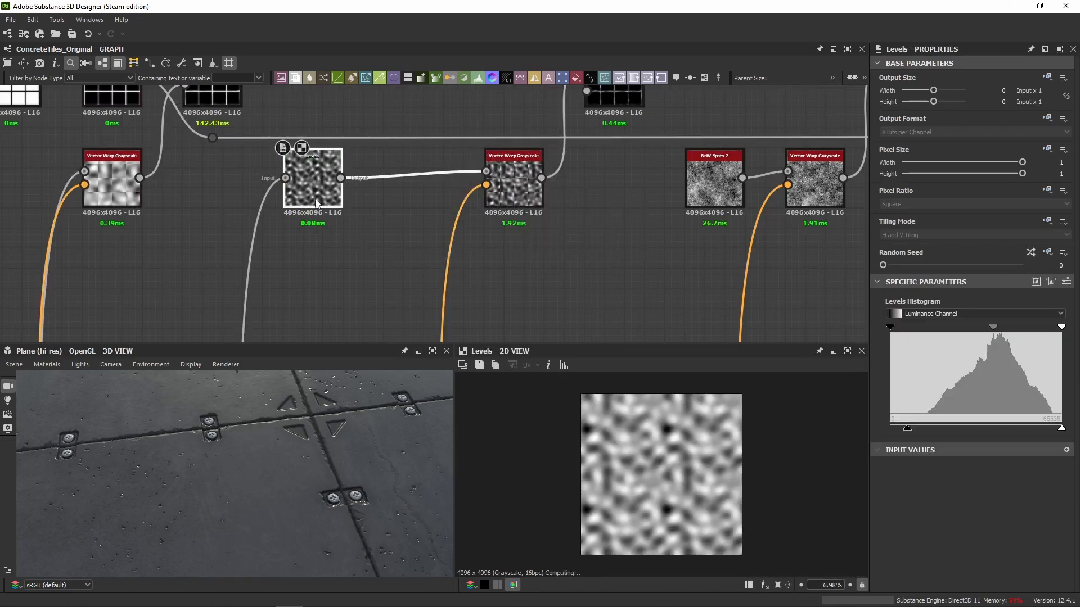
double_click(125, 201)
click(373, 194)
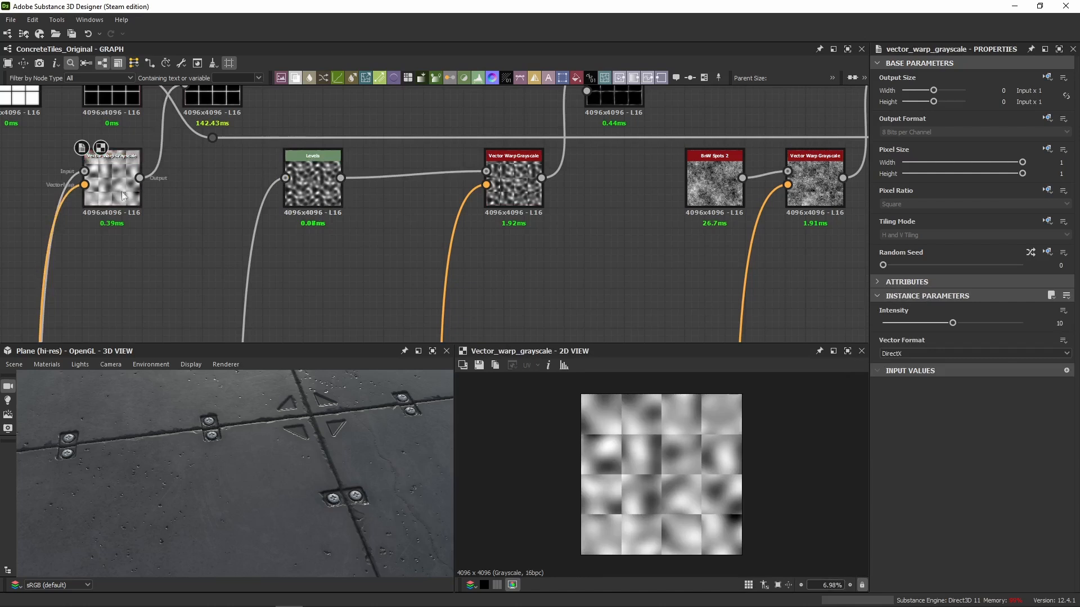
double_click(285, 178)
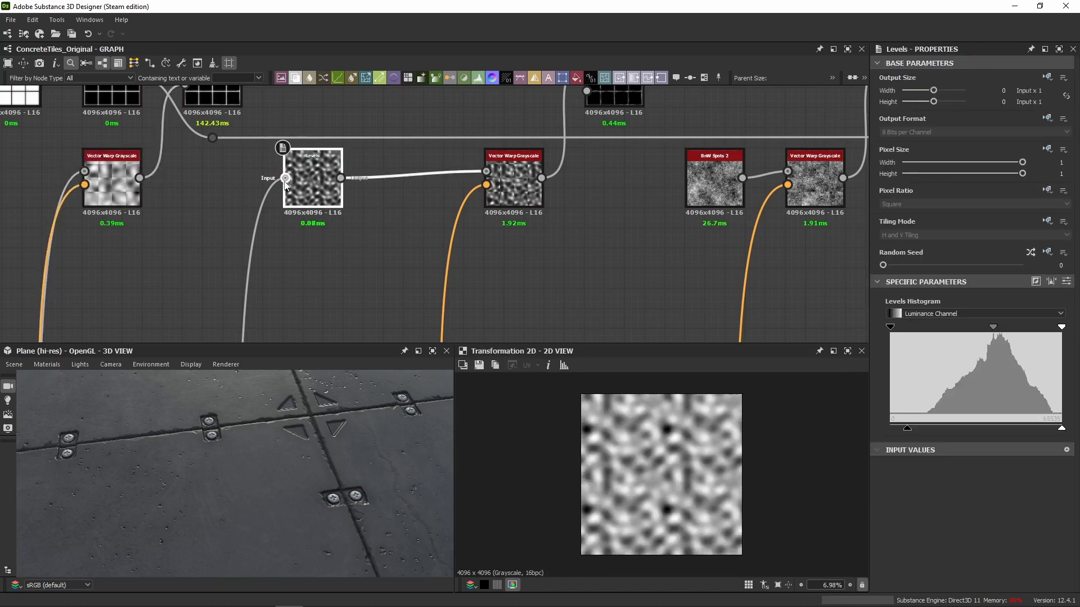
double_click(84, 172)
scroll(170, 236, down, 6)
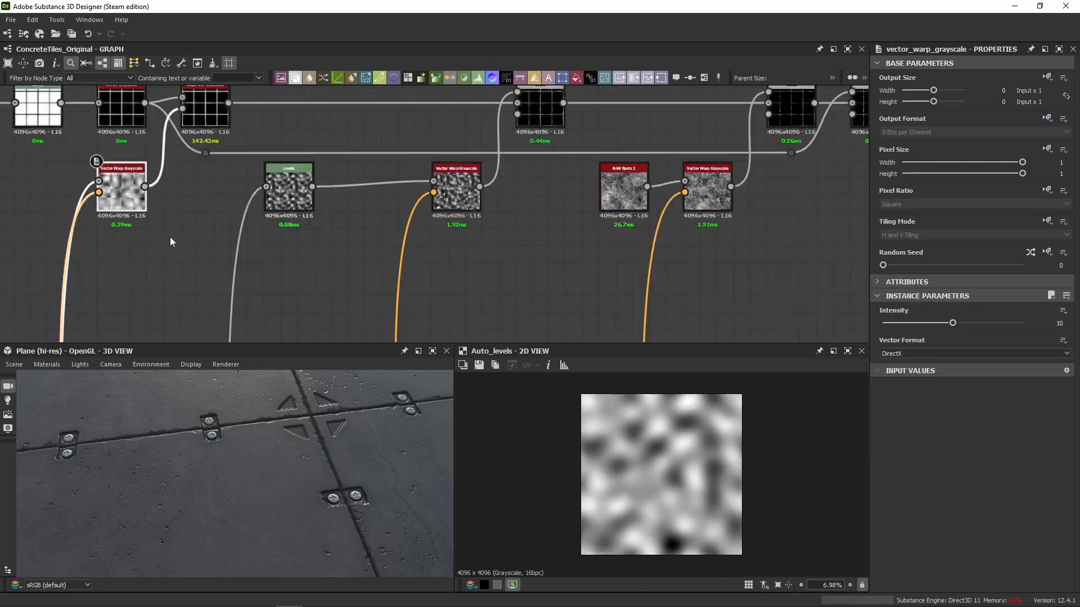
Compare the Levels output again with the auto-levelled noise feeding the first Vector Warp Grayscale.
middle_drag(184, 332, 402, 316)
scroll(402, 116, down, 3)
middle_drag(415, 144, 418, 190)
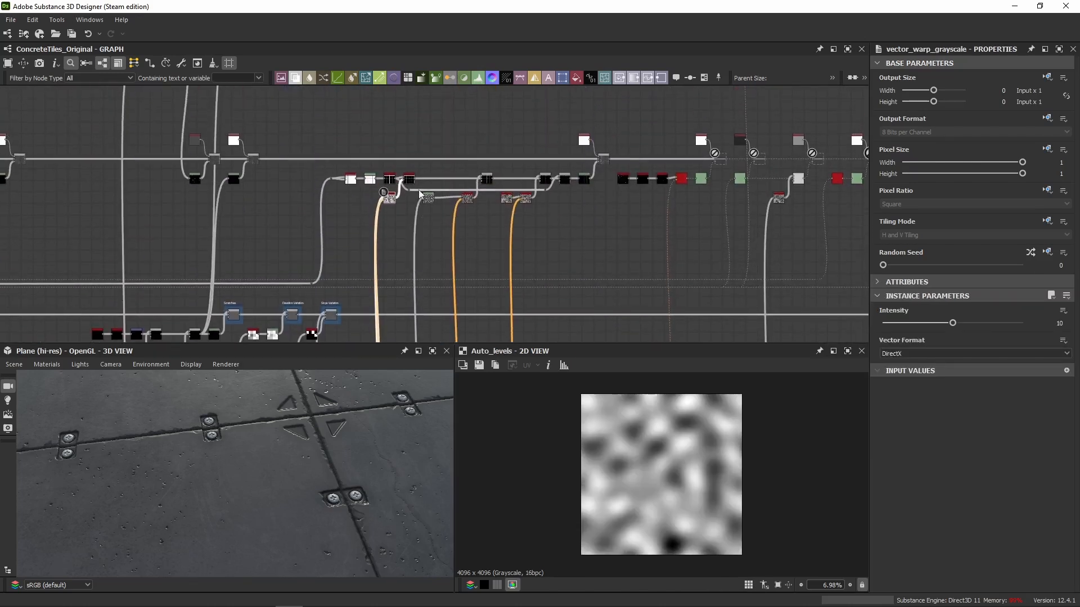
scroll(419, 194, up, 8)
double_click(419, 302)
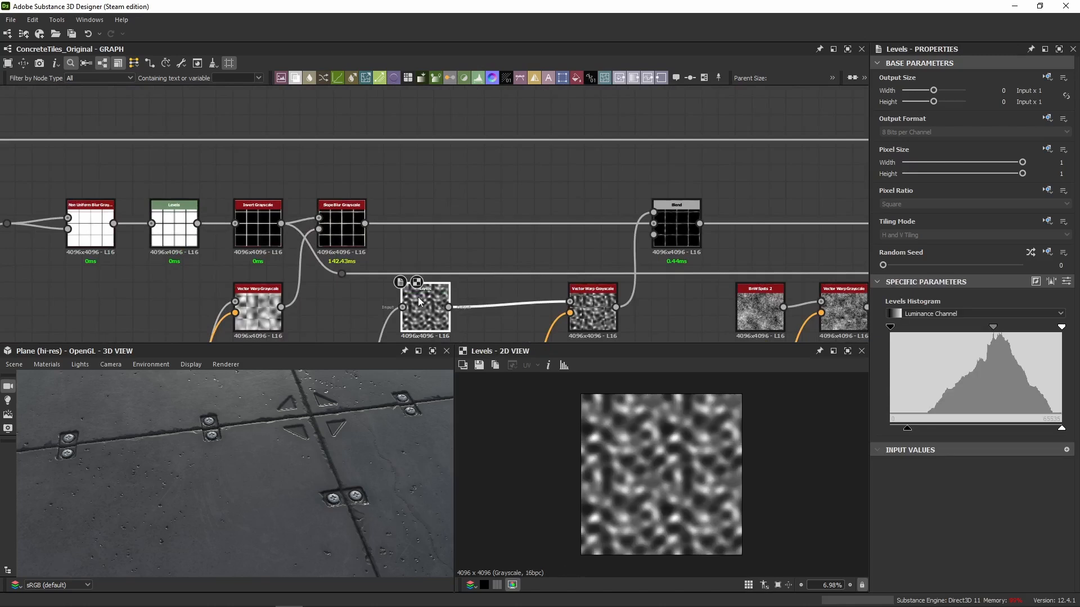
middle_drag(418, 302, 431, 221)
click(250, 224)
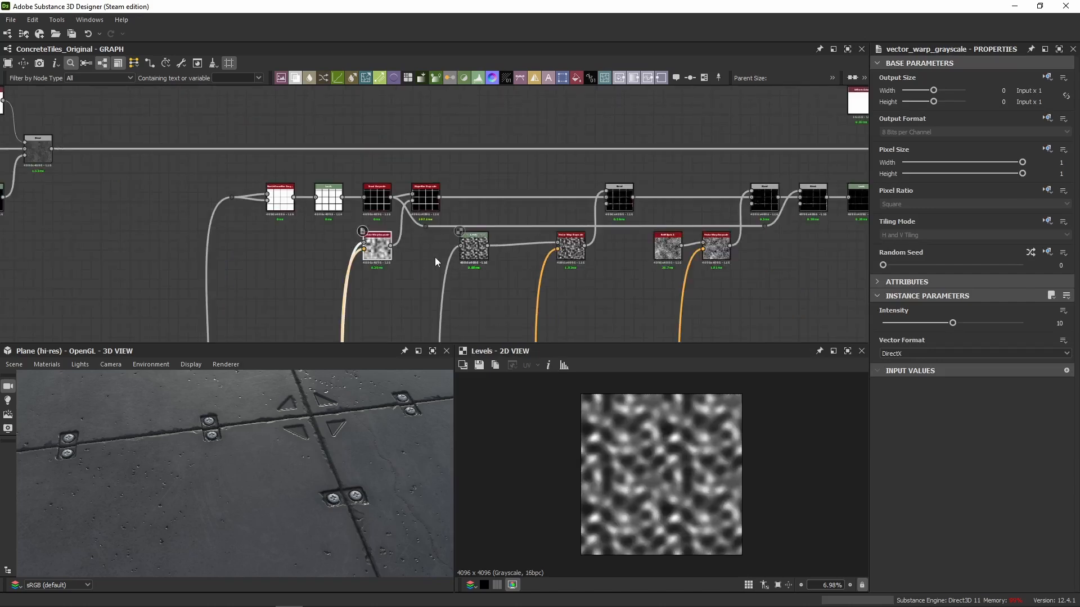
scroll(376, 261, up, 5)
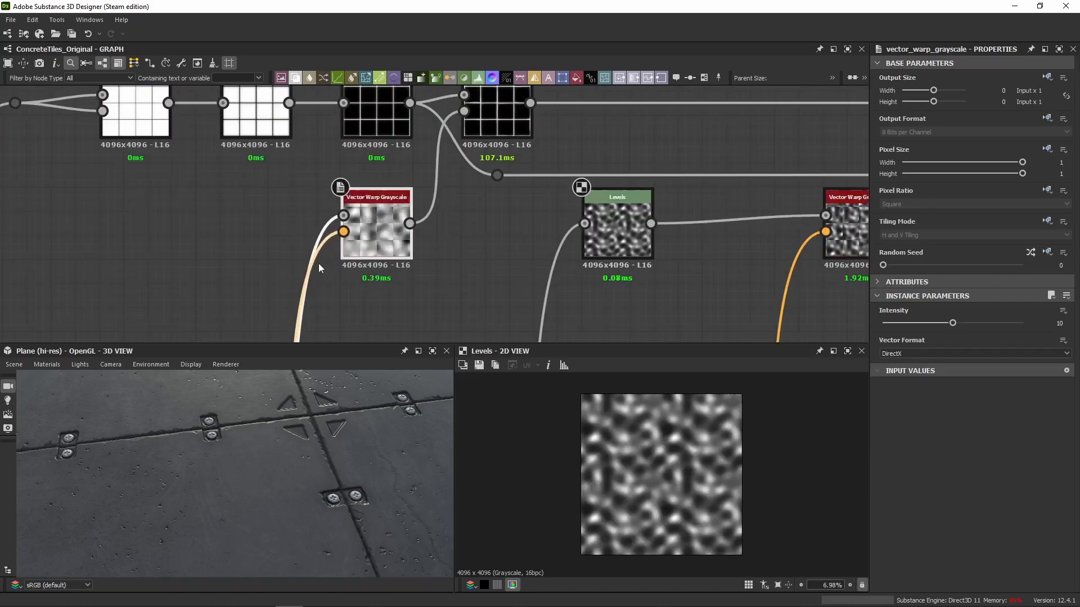
double_click(344, 216)
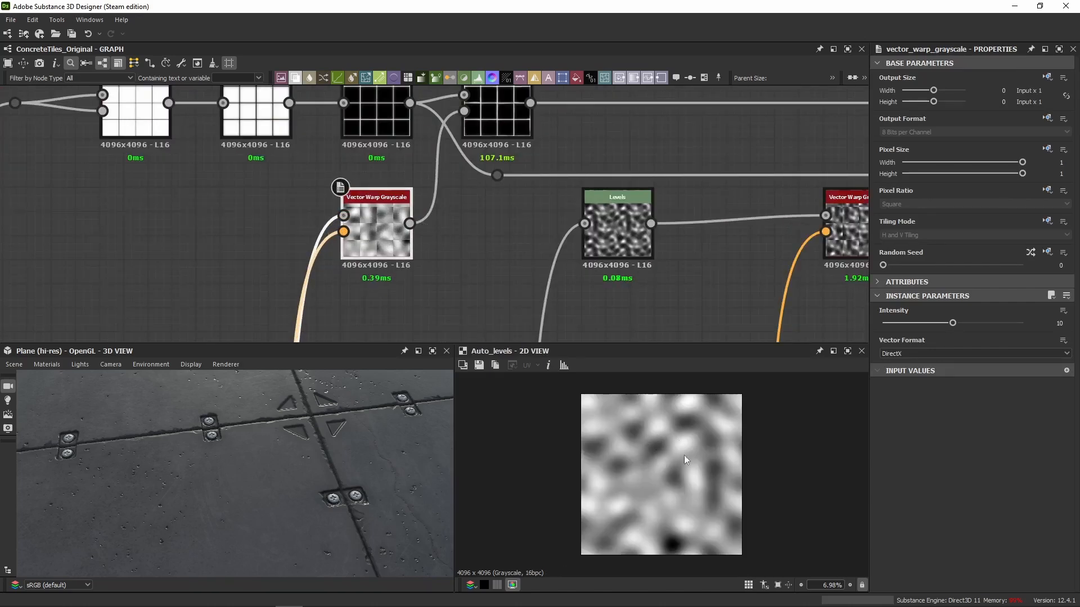
double_click(632, 243)
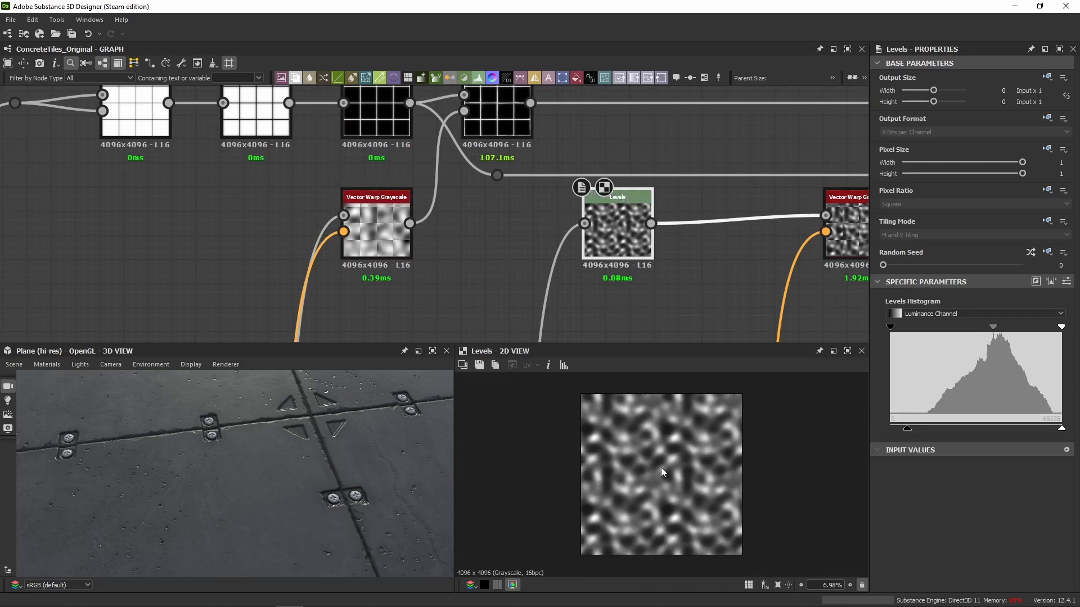
Follow the Levels branch's input connection down through the graph and return to the tile-edge mask chain.
scroll(568, 321, down, 8)
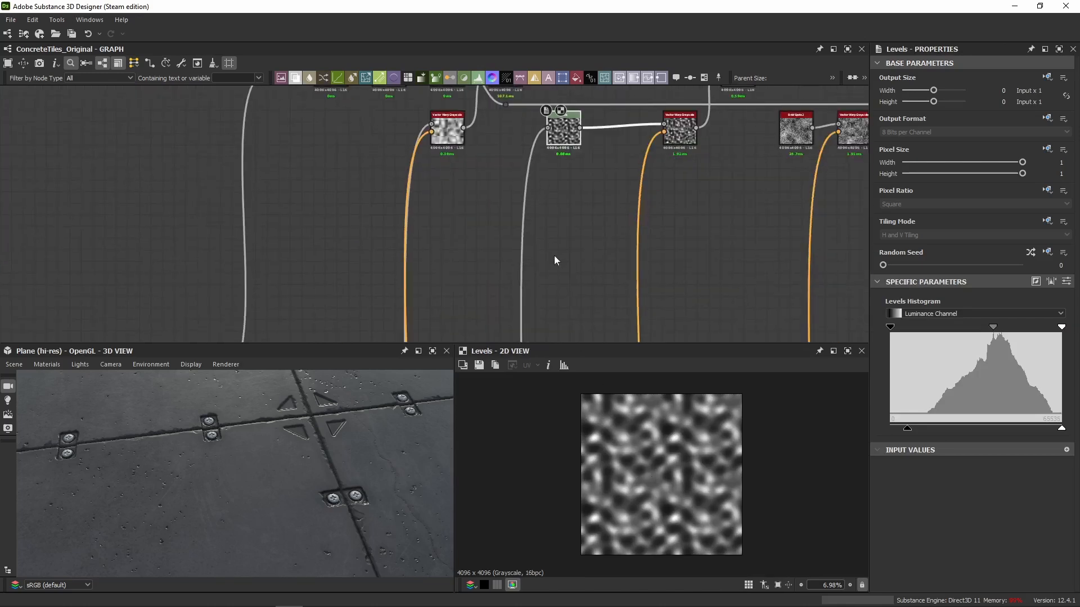
middle_drag(555, 283, 548, 189)
scroll(541, 274, down, 4)
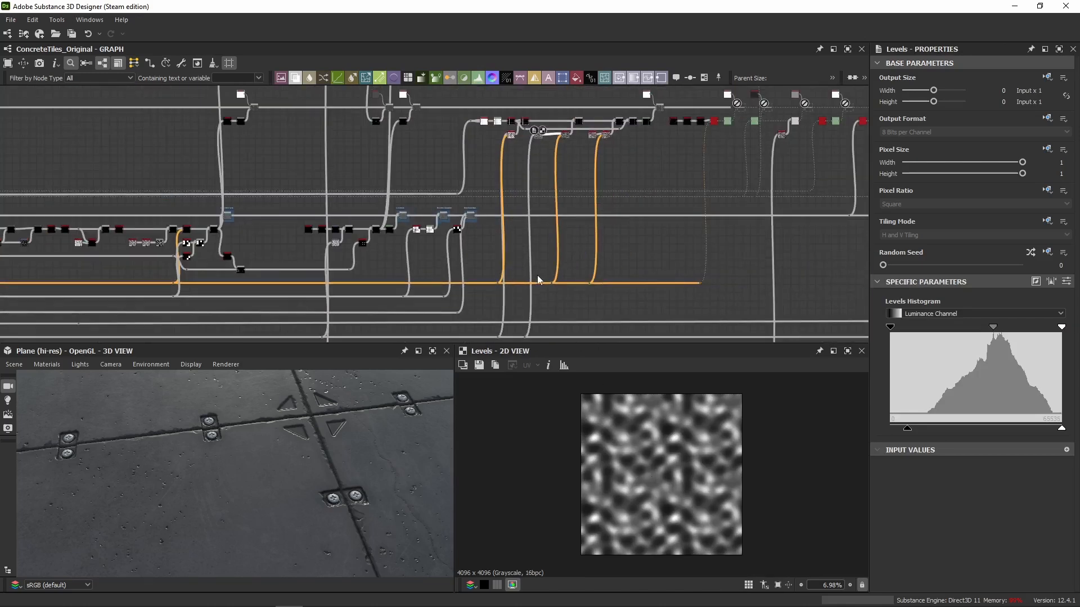
middle_drag(537, 276, 521, 328)
key(f)
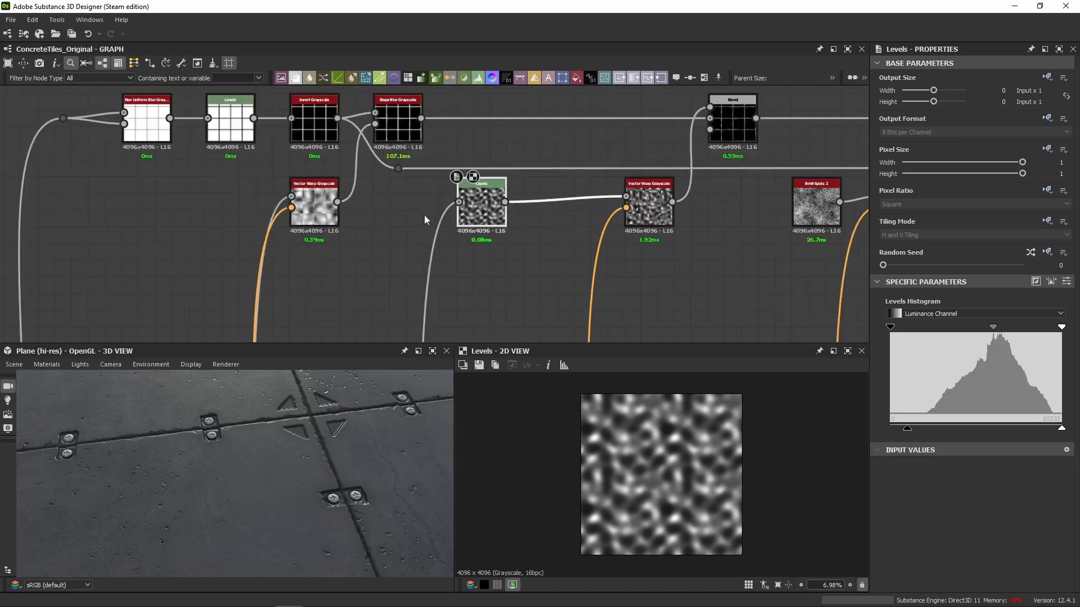
Move the Levels node off the hidden Transformation 2D node and place it between Transformation 2D and Vector Warp Grayscale.
click(499, 272)
drag(497, 218, 527, 272)
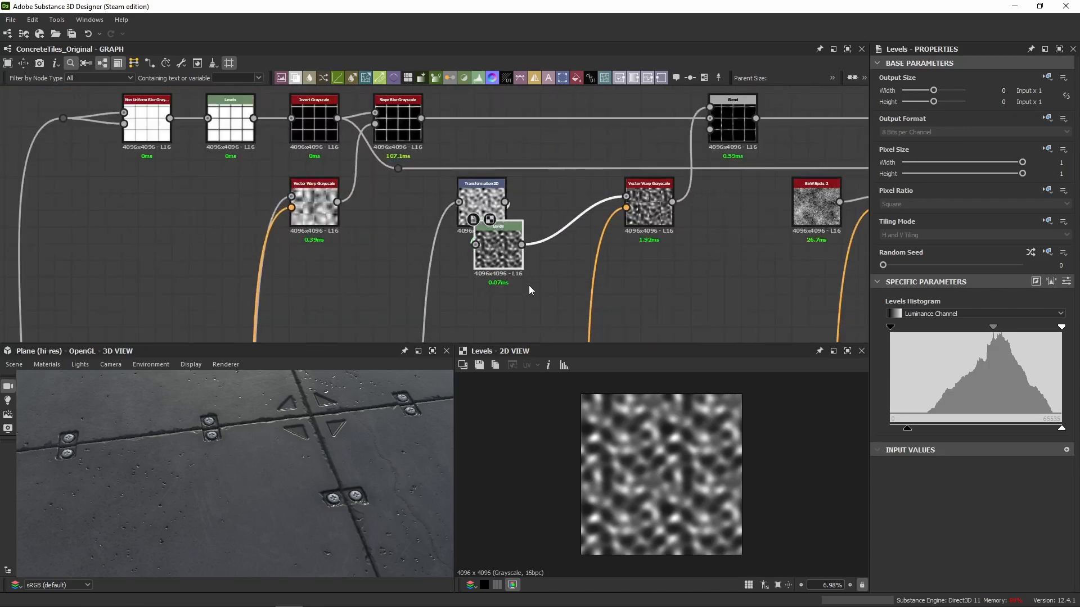
click(478, 195)
click(522, 317)
drag(504, 262, 486, 218)
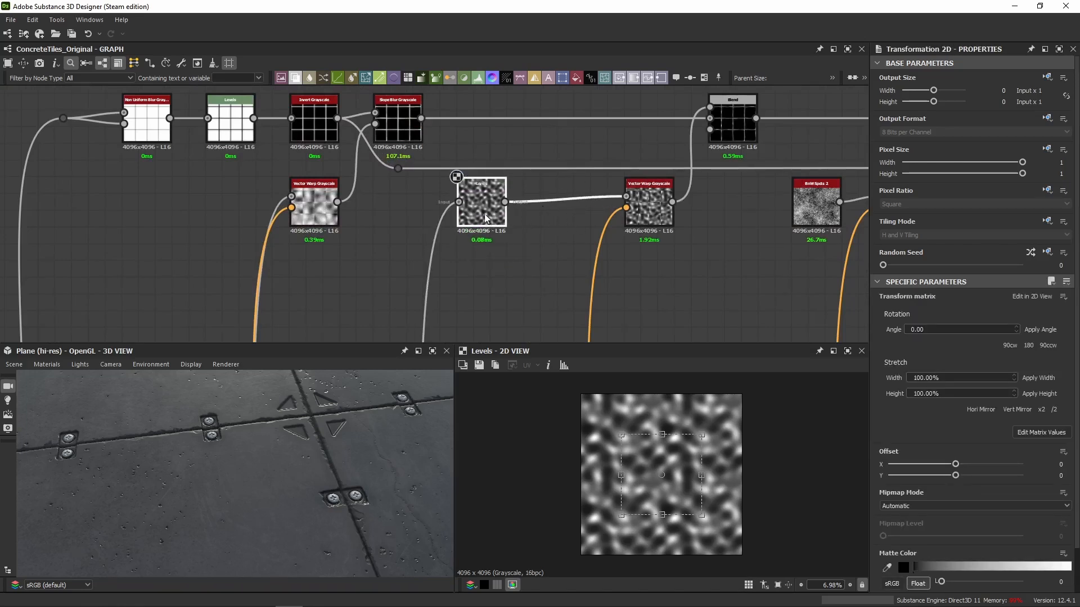
drag(484, 214, 562, 217)
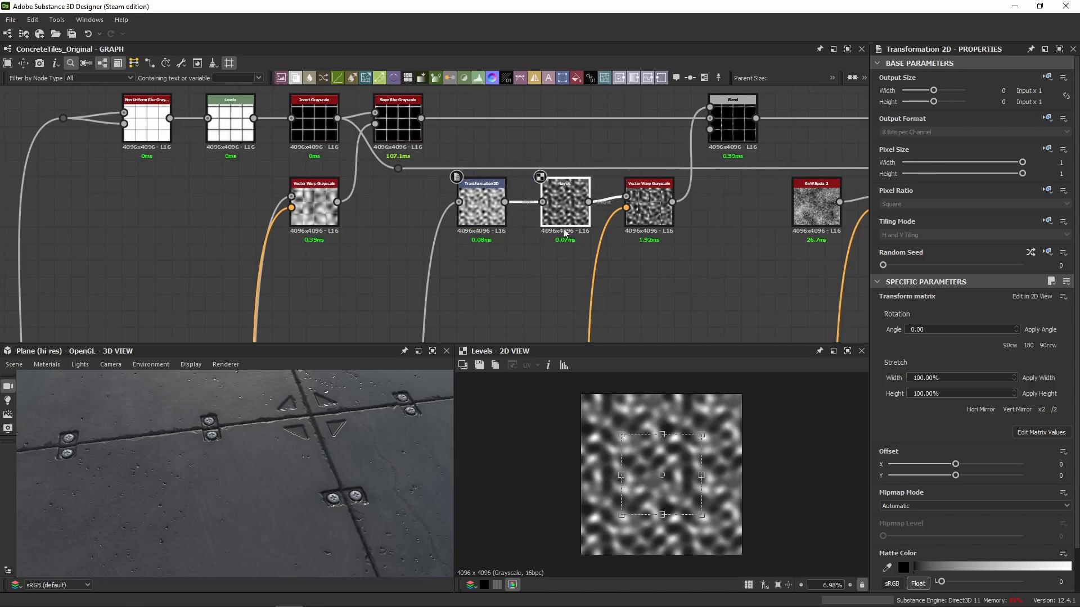
Trace the noise branch's source connection, preview its Transformation 2D node, and inspect that node's matrix values.
scroll(564, 233, down, 6)
scroll(531, 256, up, 6)
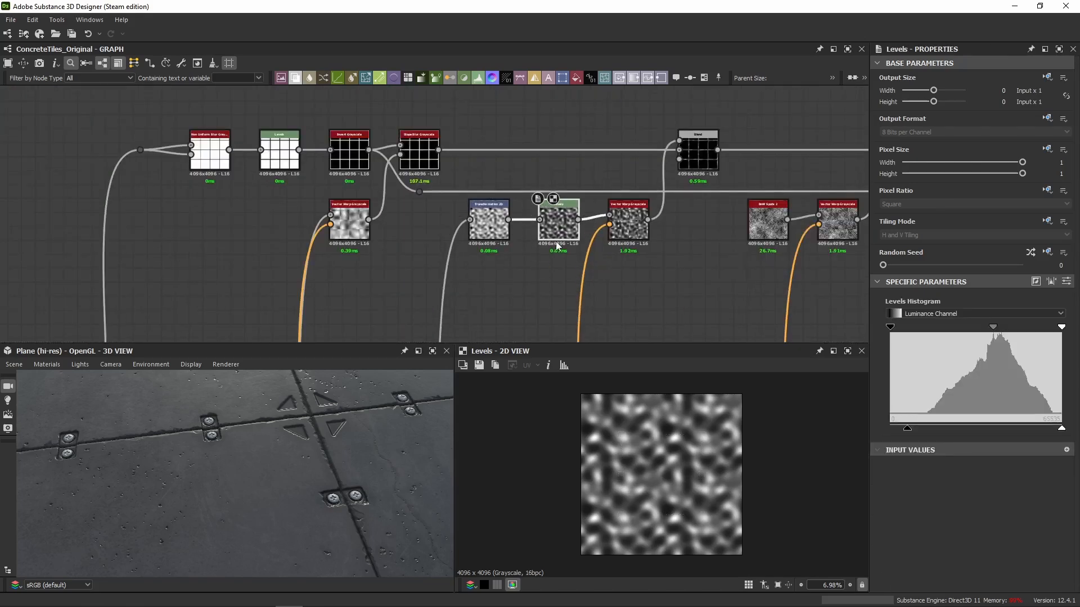
middle_drag(521, 323, 539, 104)
scroll(539, 105, down, 4)
middle_drag(518, 165, 512, 297)
scroll(515, 173, up, 4)
scroll(518, 186, up, 3)
double_click(518, 185)
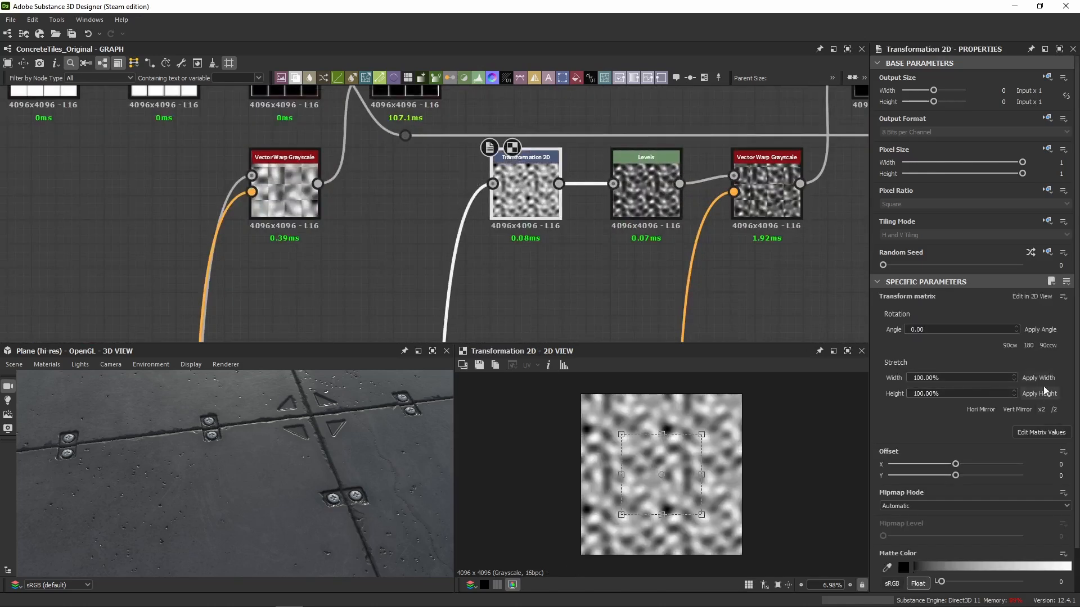
click(1041, 431)
Preview the relocated Levels node and the Vector Warp Grayscale that feeds the Blend's foreground.
middle_drag(574, 265, 465, 293)
double_click(564, 228)
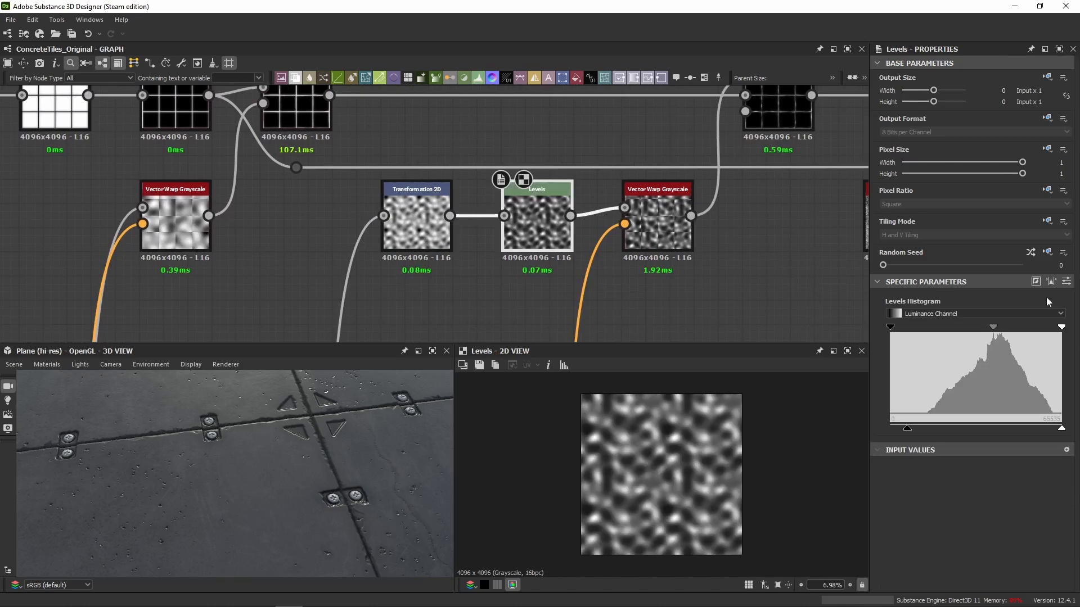
middle_drag(649, 252, 448, 290)
click(448, 288)
double_click(448, 288)
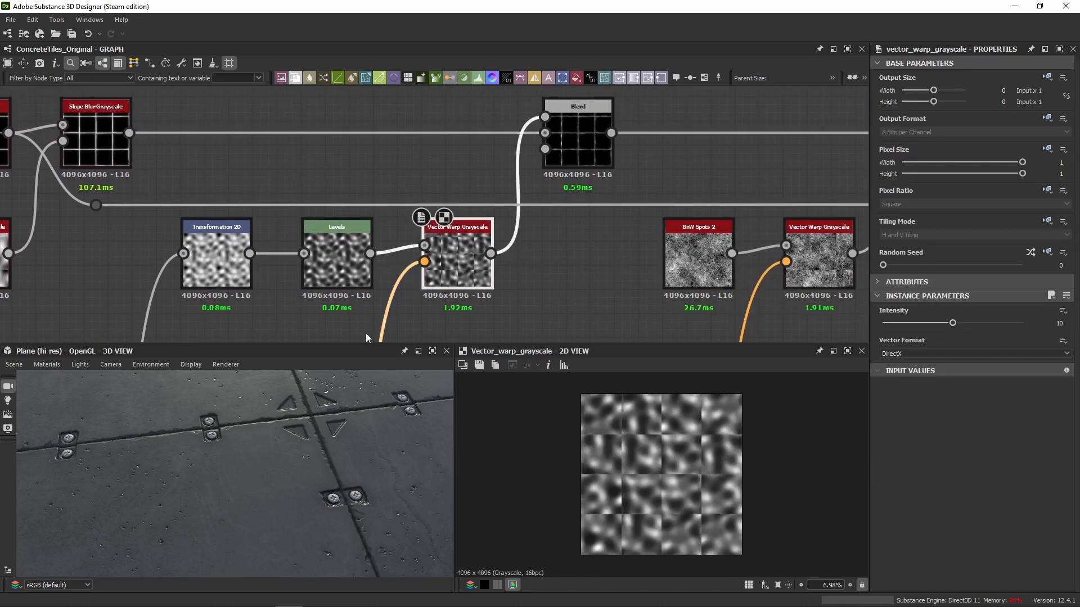
Compare the Multiply Blend's output with the Slope Blur Grayscale output and inspect the tile-edge lines up close.
double_click(576, 142)
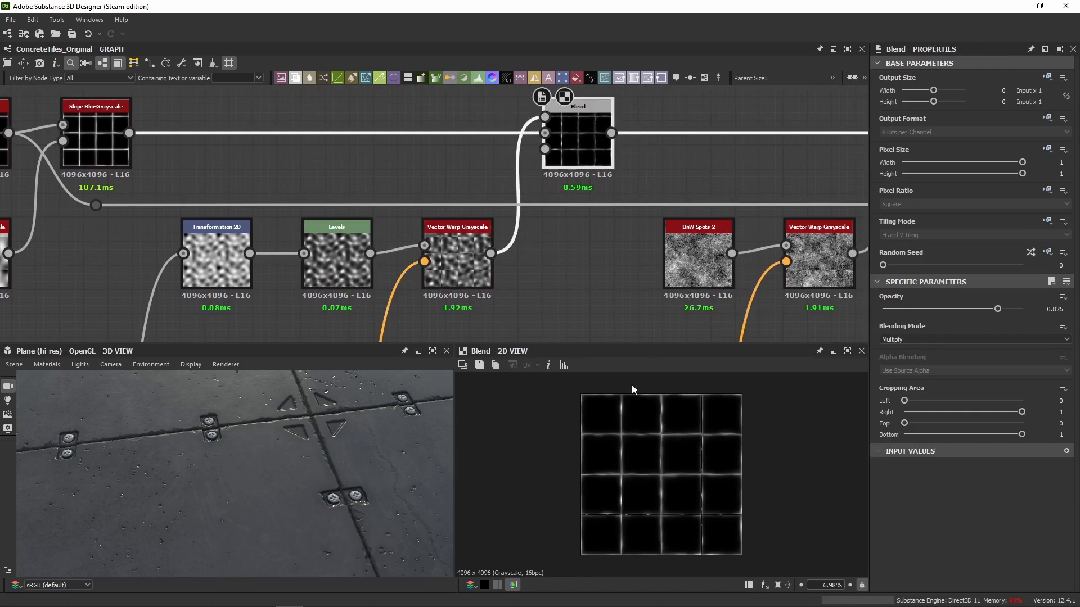
scroll(641, 405, up, 4)
double_click(96, 143)
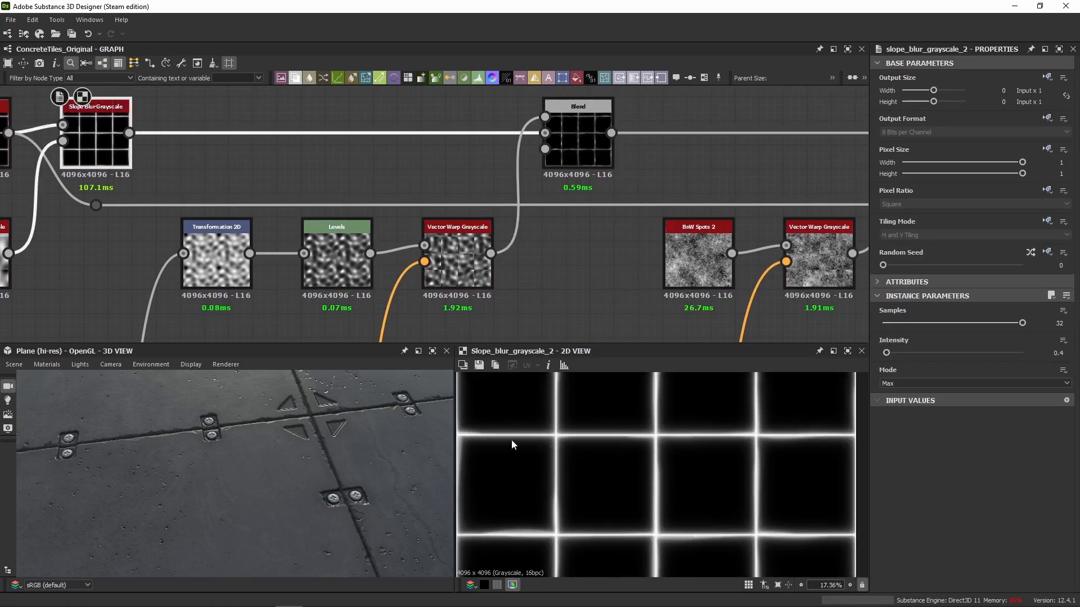
scroll(512, 445, up, 1)
middle_drag(333, 316, 436, 339)
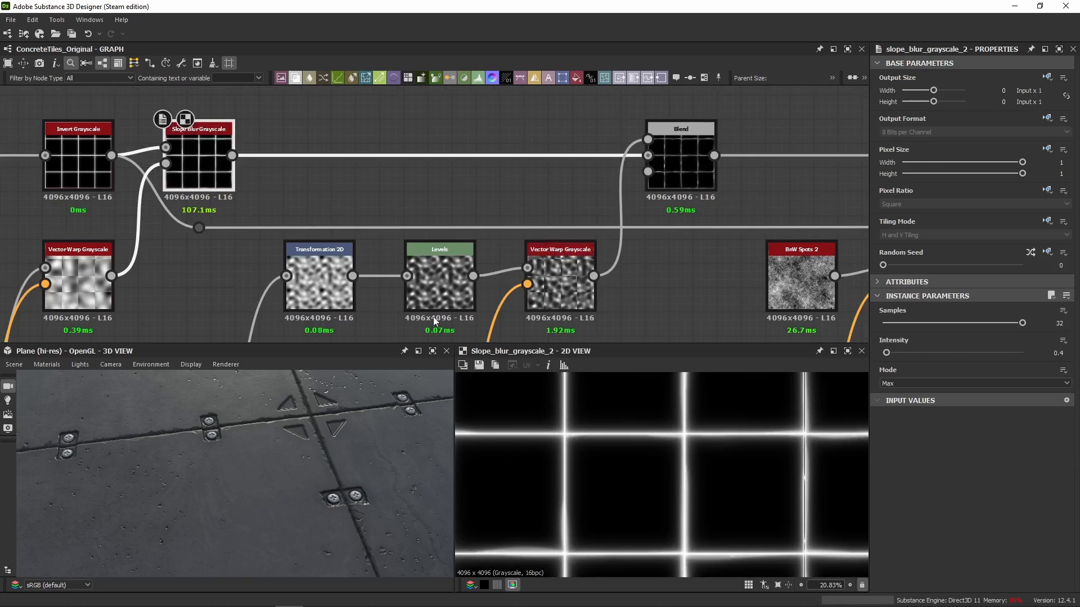
middle_drag(642, 465, 720, 472)
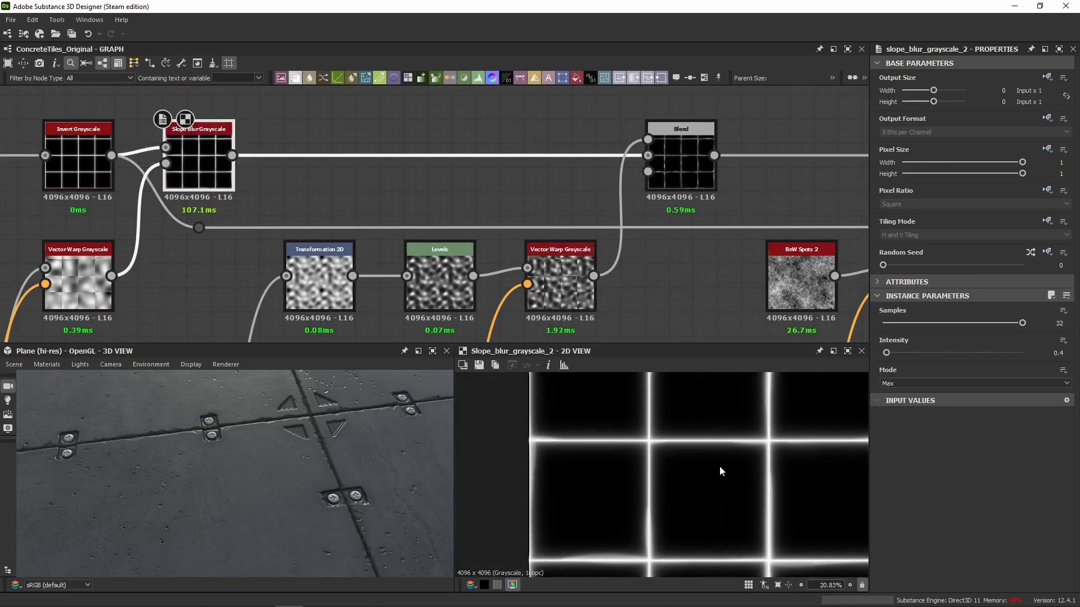
Compare the tile-edge mask between the Blend, Slope Blur Grayscale and Invert Grayscale nodes, examining the blurred edges.
double_click(700, 182)
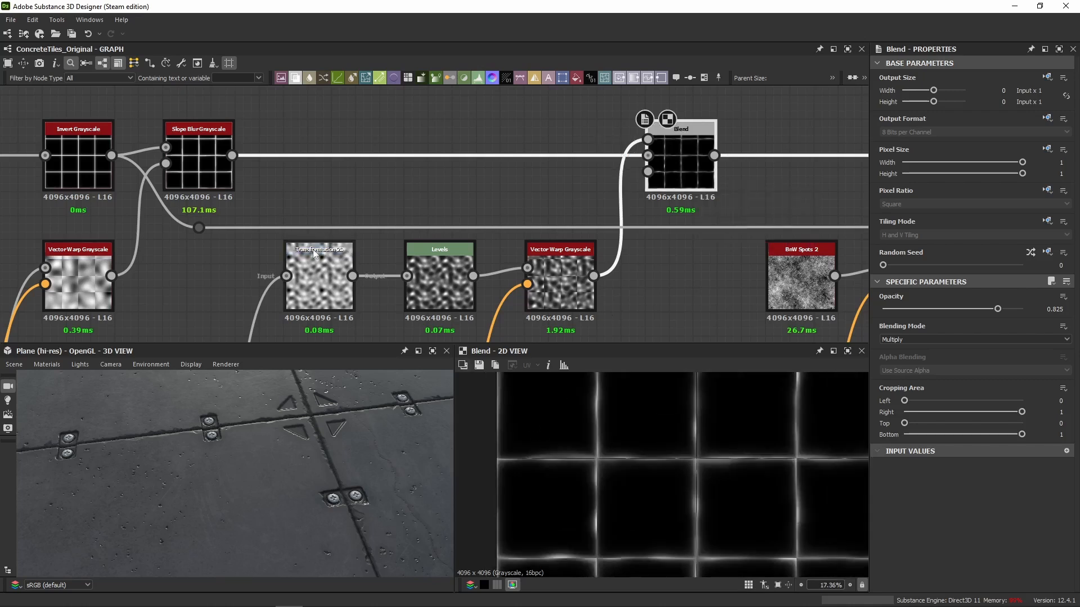
double_click(199, 168)
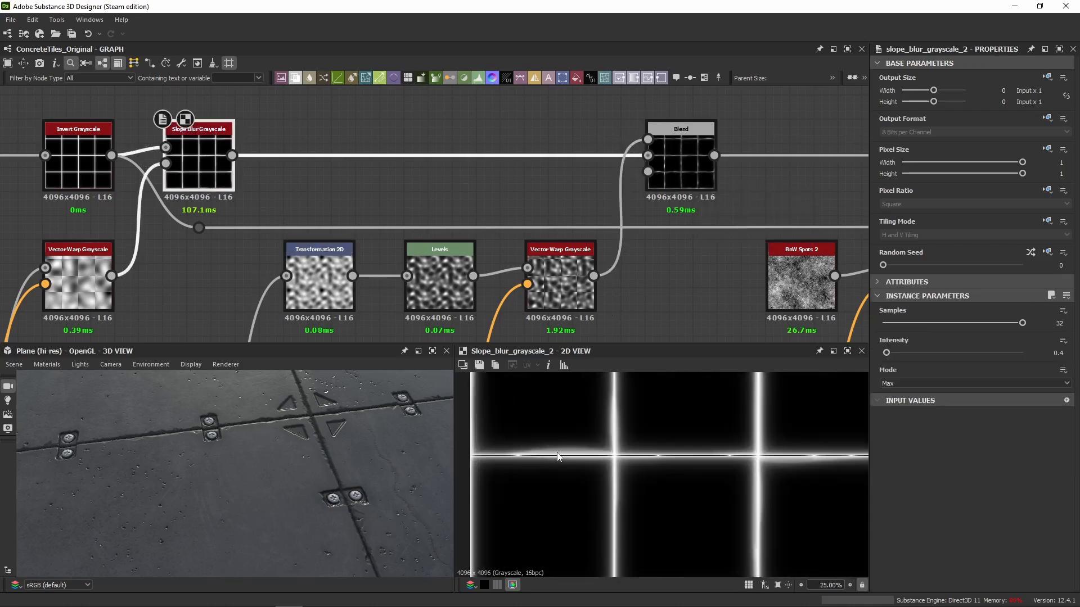
double_click(71, 171)
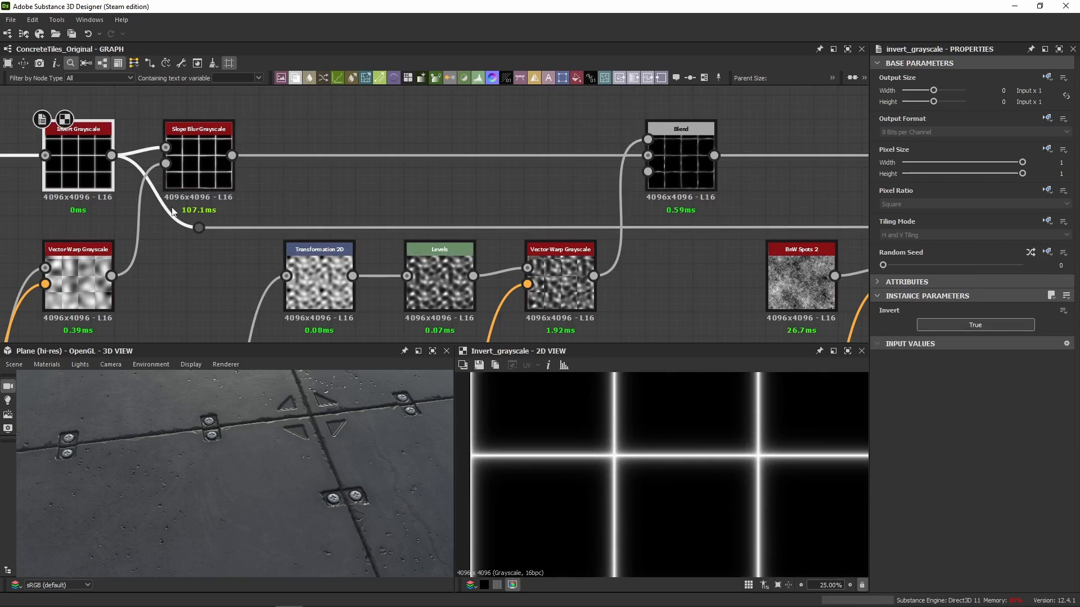
double_click(181, 179)
scroll(591, 474, down, 2)
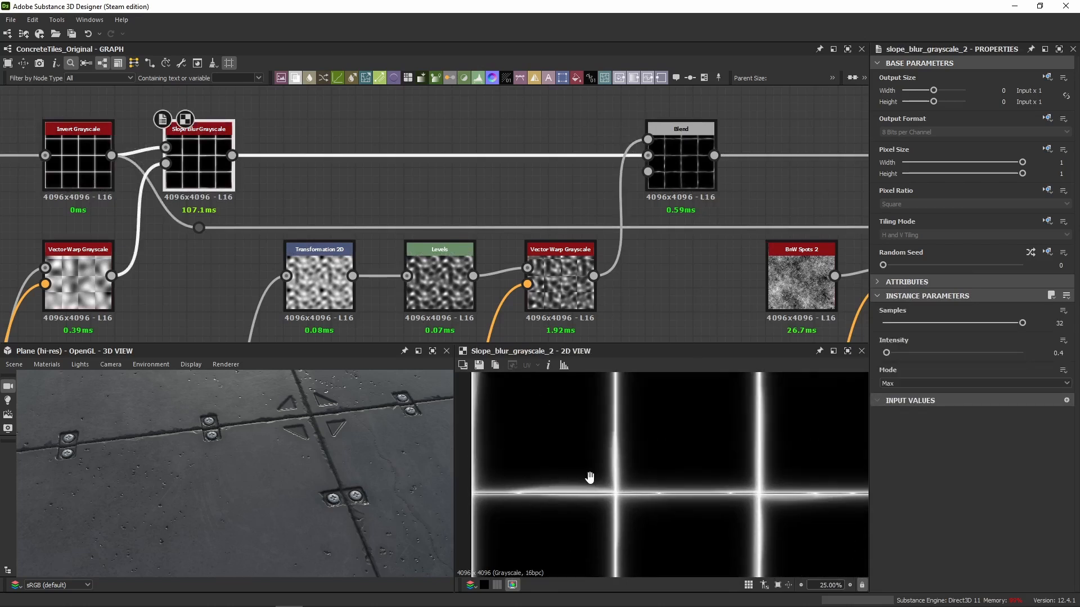
middle_drag(693, 414, 534, 471)
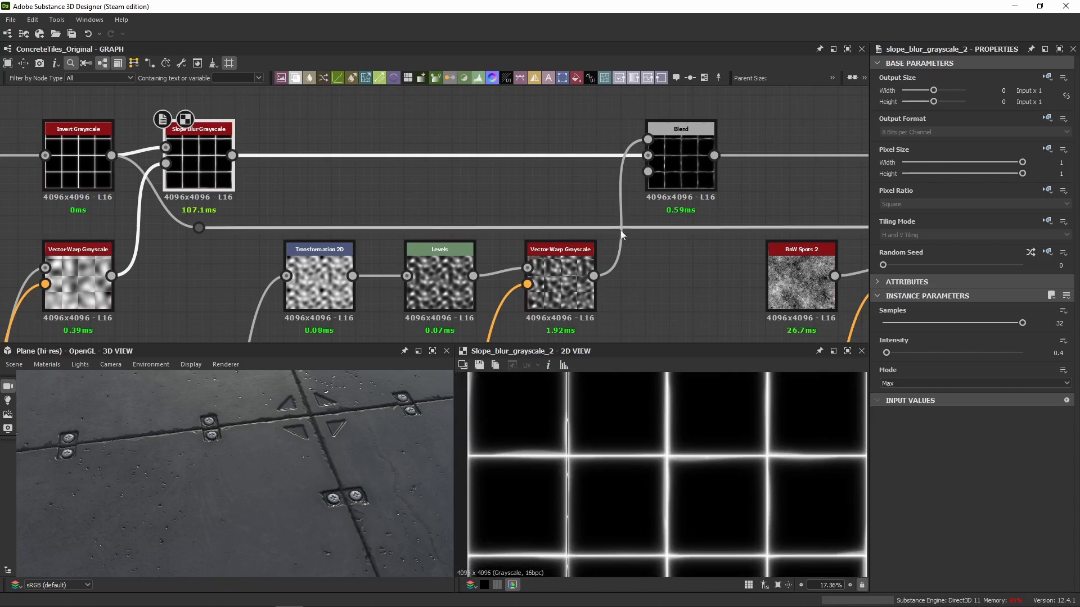
scroll(509, 463, up, 4)
Preview the Vector Warp Grayscale noise, then compare the Multiply Blend result with its Slope Blur Grayscale input.
double_click(689, 160)
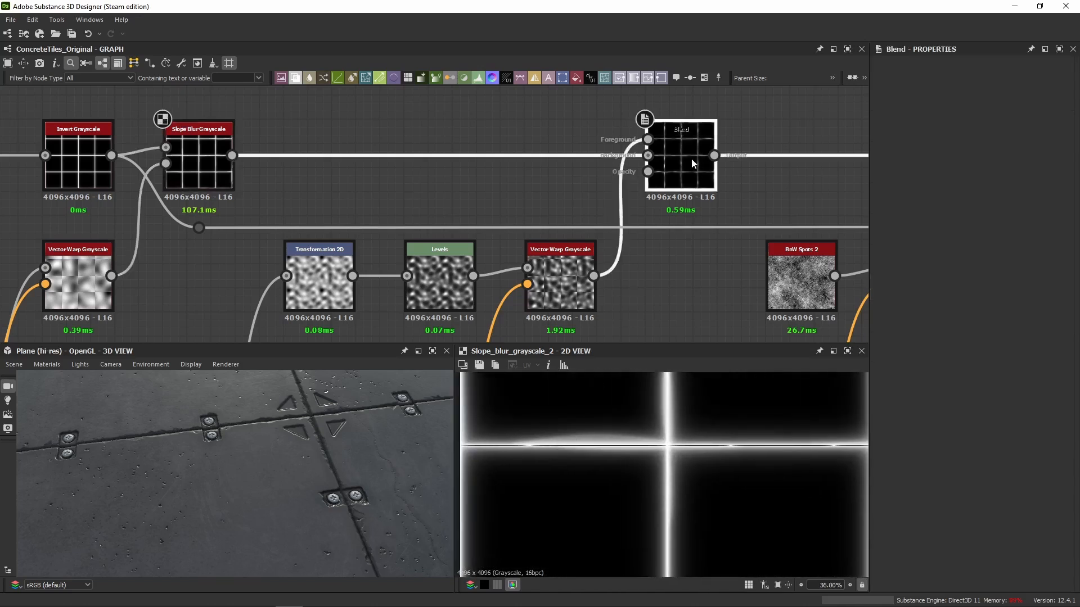
double_click(565, 293)
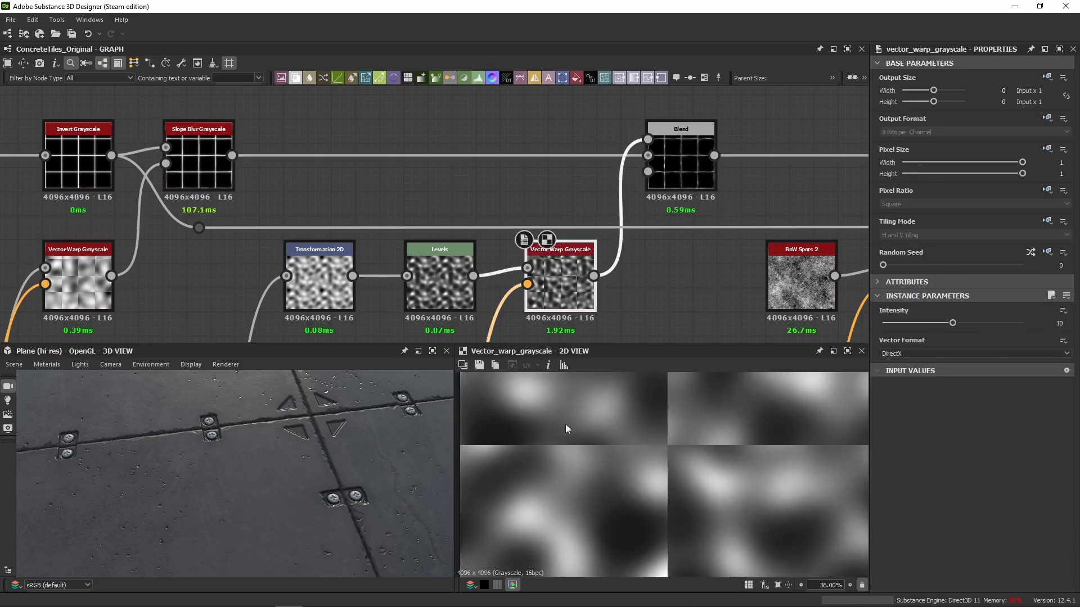
double_click(686, 183)
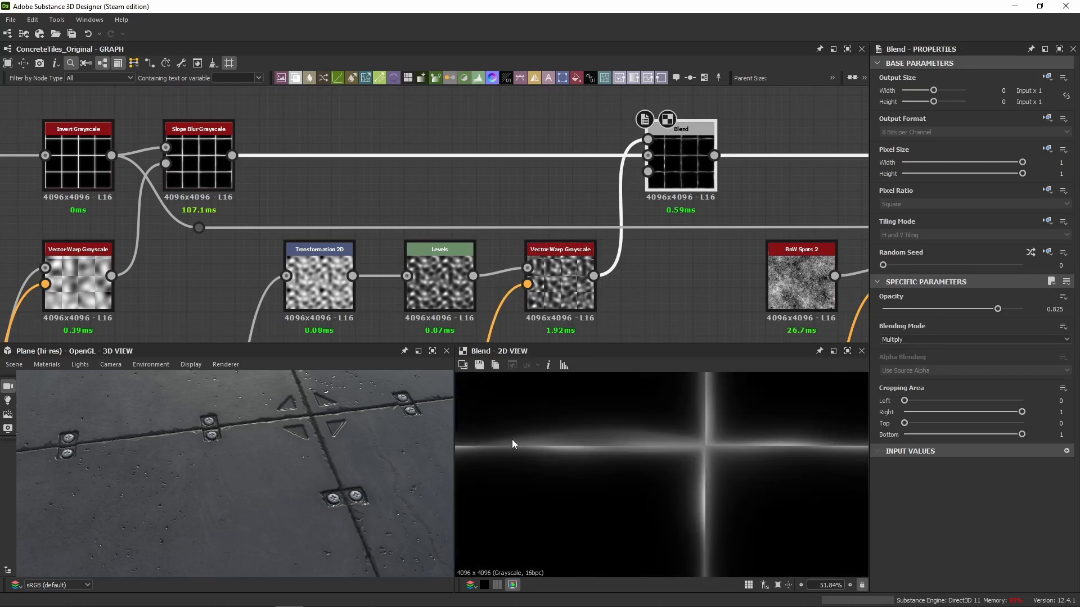
double_click(198, 169)
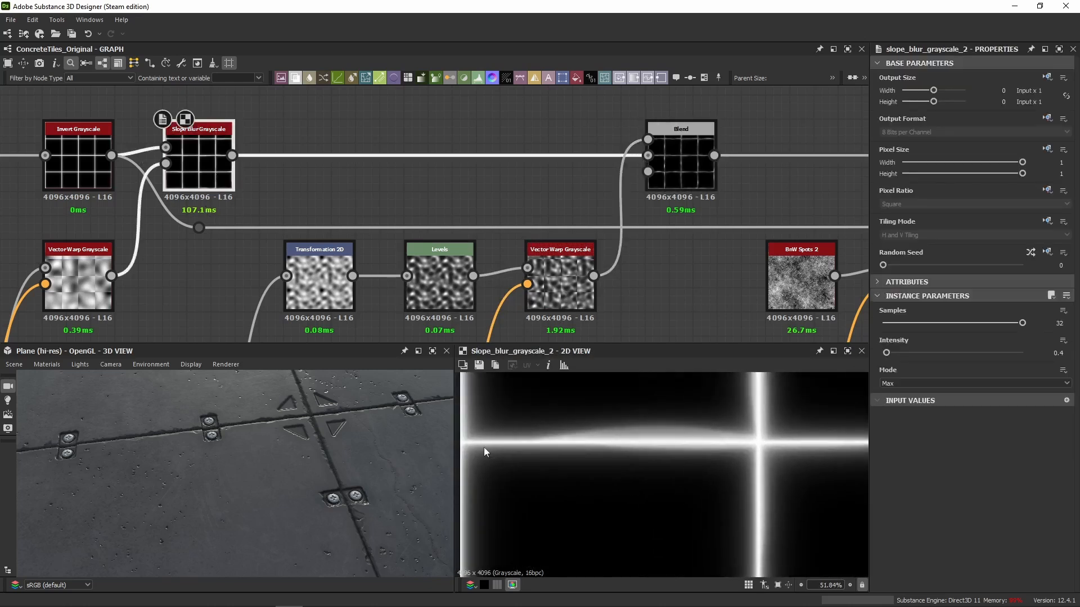
double_click(683, 169)
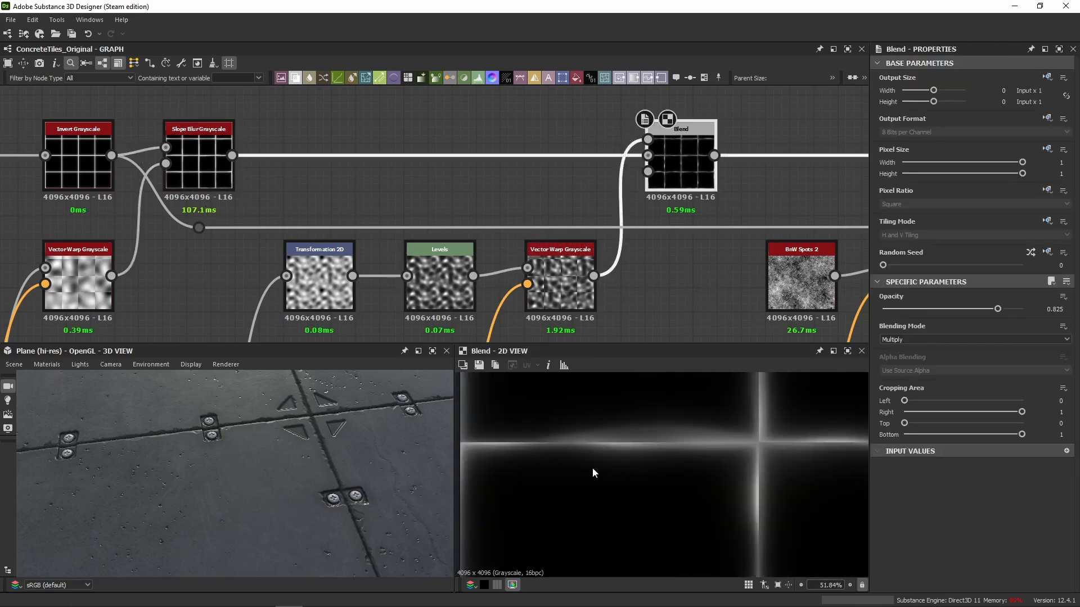
Preview the second Blend, set to Subtract, and the BnW Spots 2 noise that feeds its foreground branch.
scroll(665, 323, down, 5)
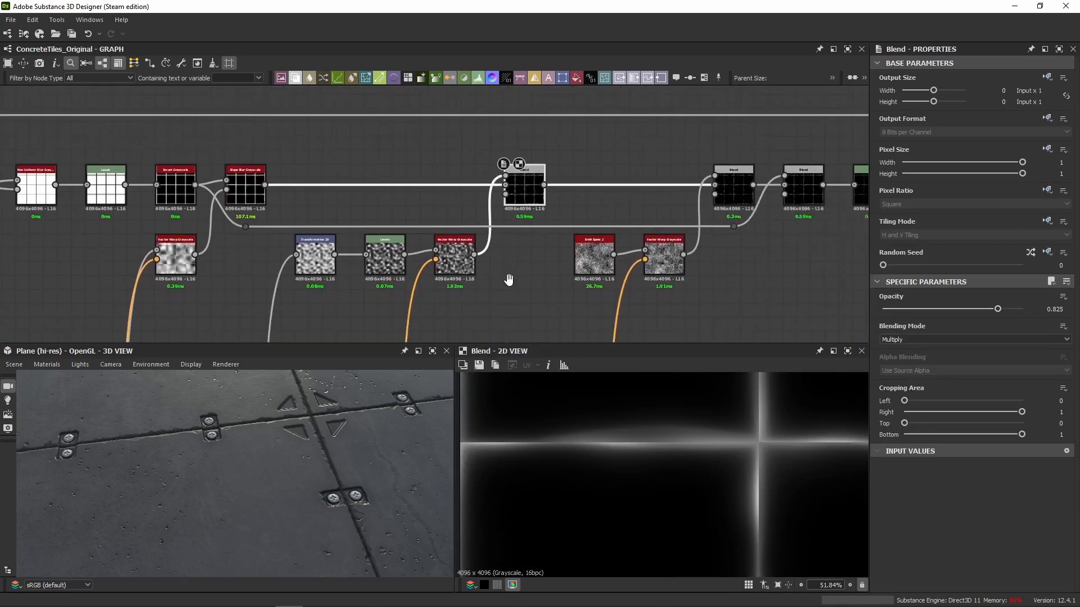
click(684, 177)
double_click(684, 178)
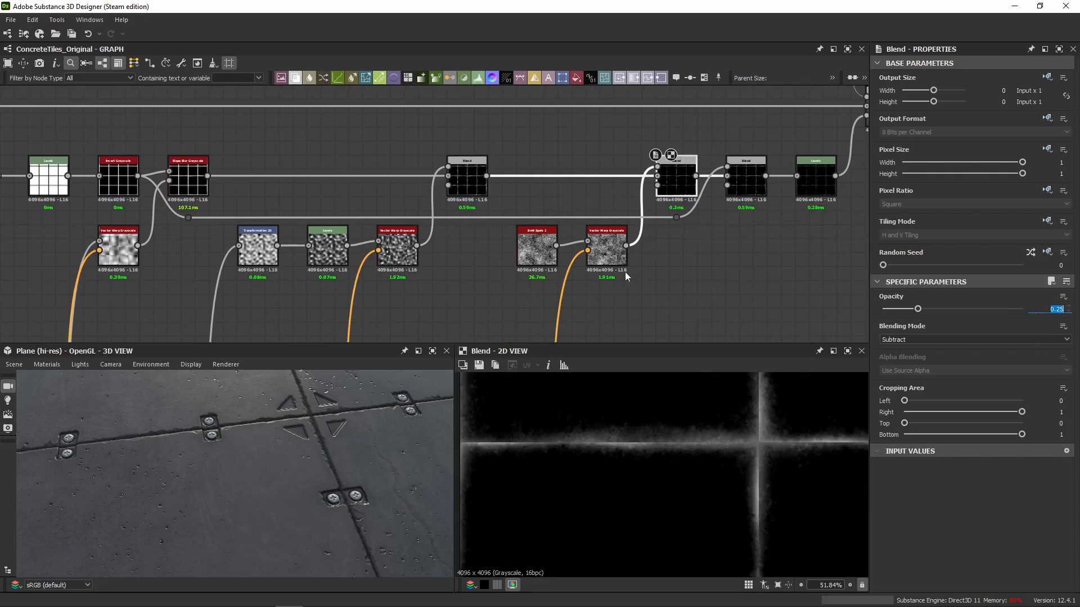
double_click(539, 251)
scroll(527, 248, up, 3)
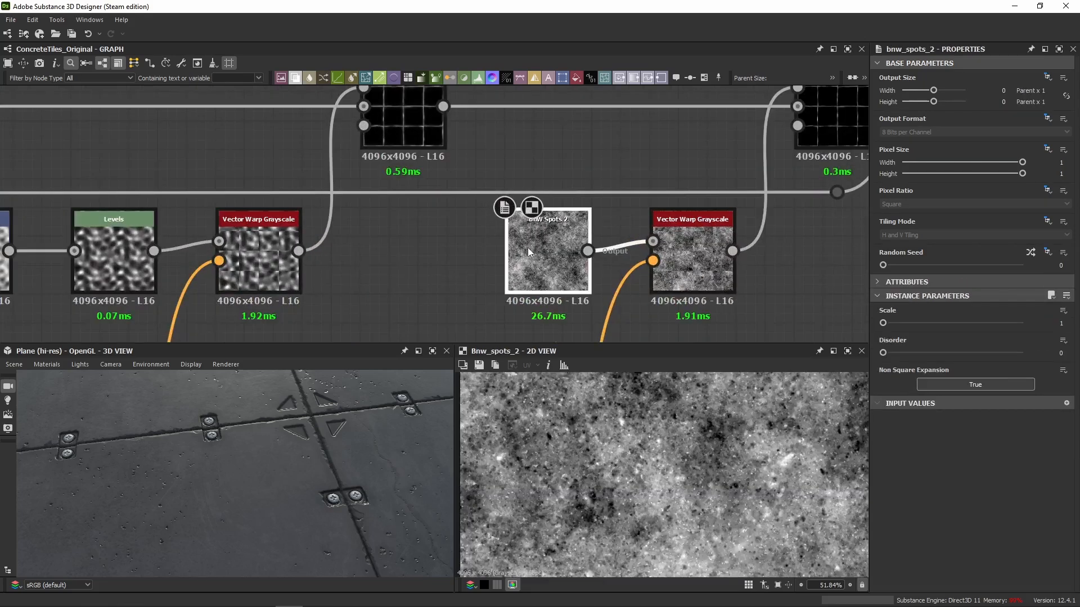
Locate the auto-levelled BnW Spots noise in the purple noise frame and return along the graph to the roughness chain.
scroll(538, 244, down, 10)
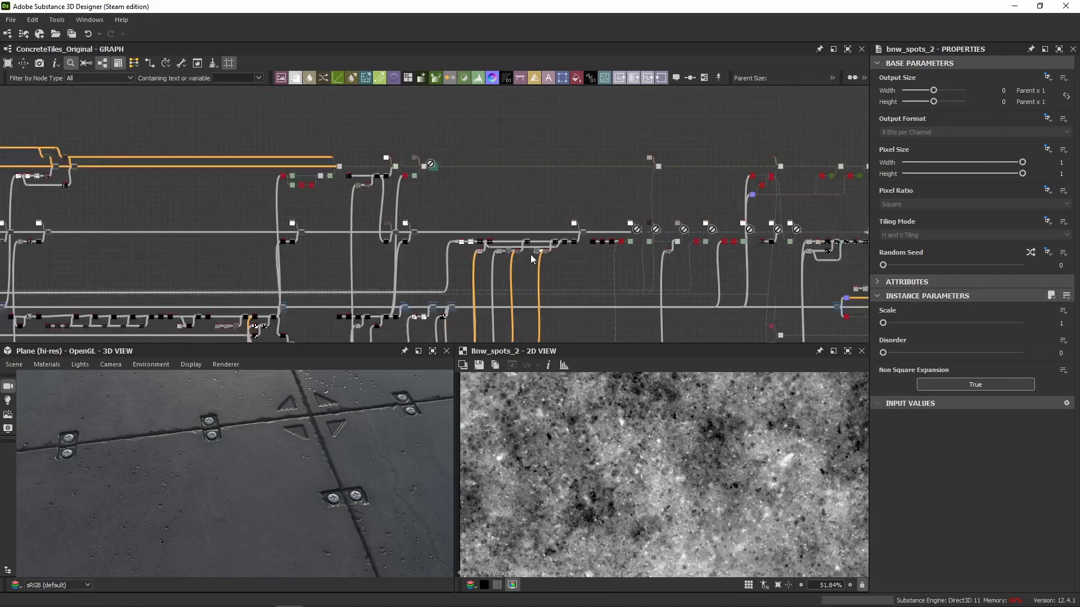
middle_drag(329, 258, 387, 259)
scroll(216, 243, up, 13)
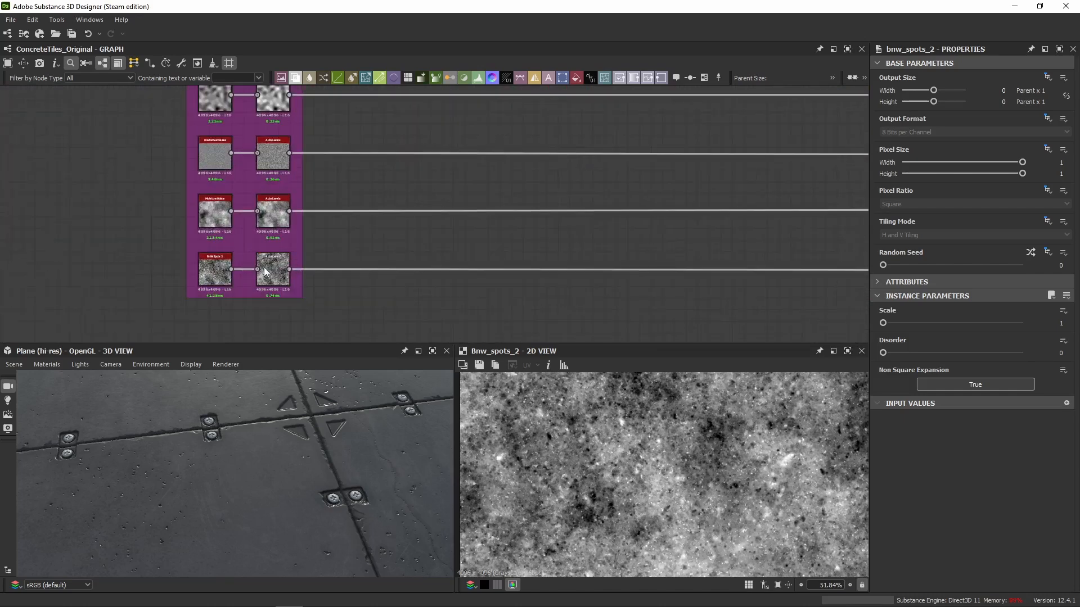
scroll(315, 271, down, 8)
scroll(378, 271, down, 1)
middle_drag(519, 287, 34, 311)
middle_drag(850, 168, 455, 171)
mouse_move(843, 135)
middle_down()
mouse_move(613, 197)
mouse_move(499, 184)
middle_up()
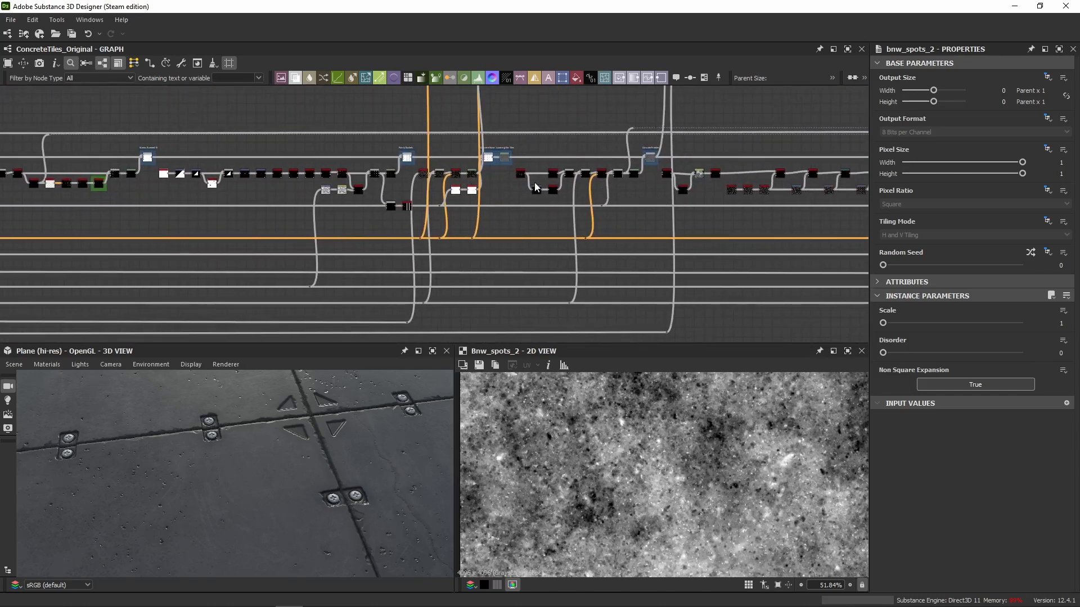
middle_drag(653, 204, 622, 369)
middle_drag(618, 321, 348, 242)
middle_drag(803, 175, 288, 207)
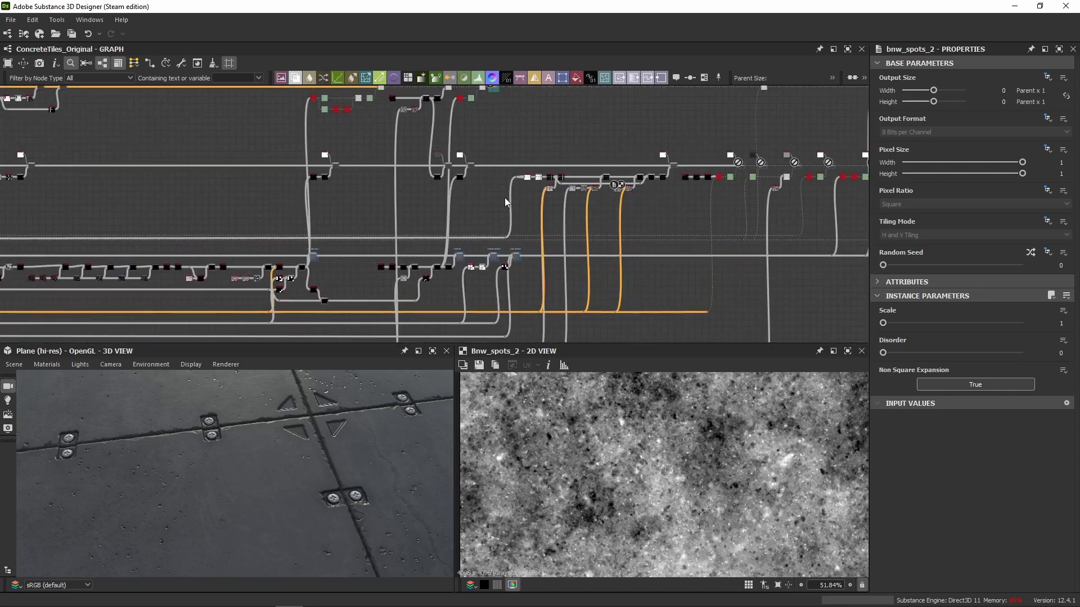
Follow the lowest connection line below the roughness chain and preview the noise it carries.
scroll(639, 191, up, 3)
scroll(625, 179, down, 4)
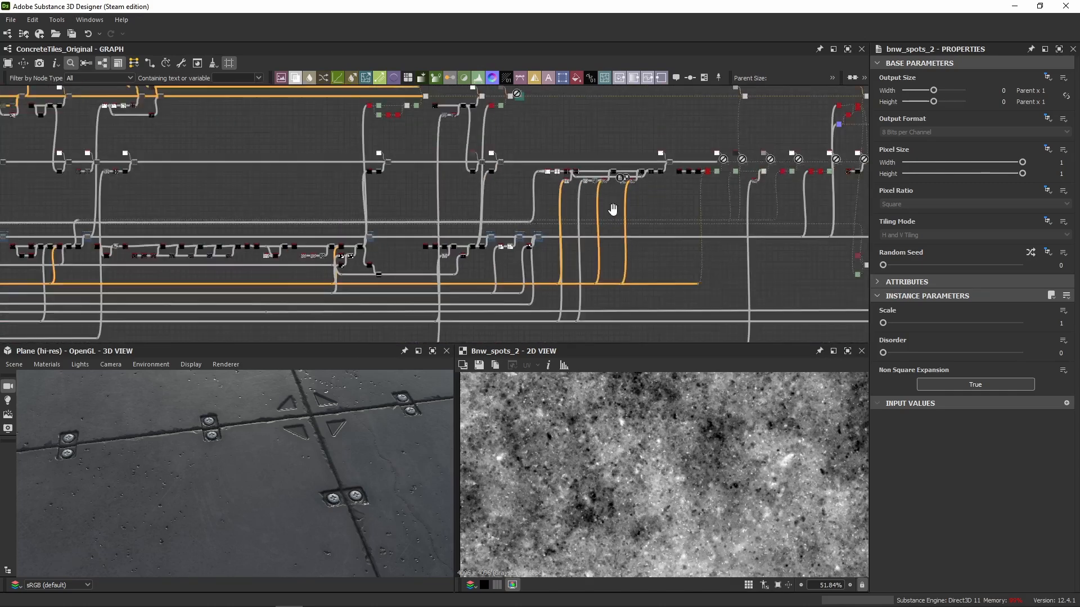
middle_drag(613, 209, 588, 144)
scroll(710, 296, up, 3)
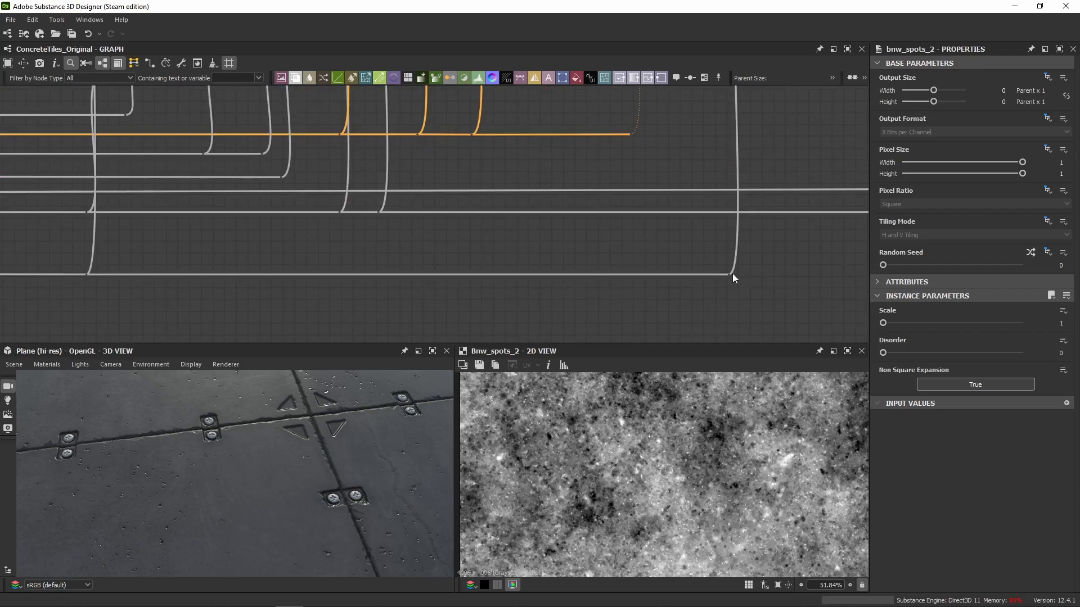
scroll(763, 290, up, 3)
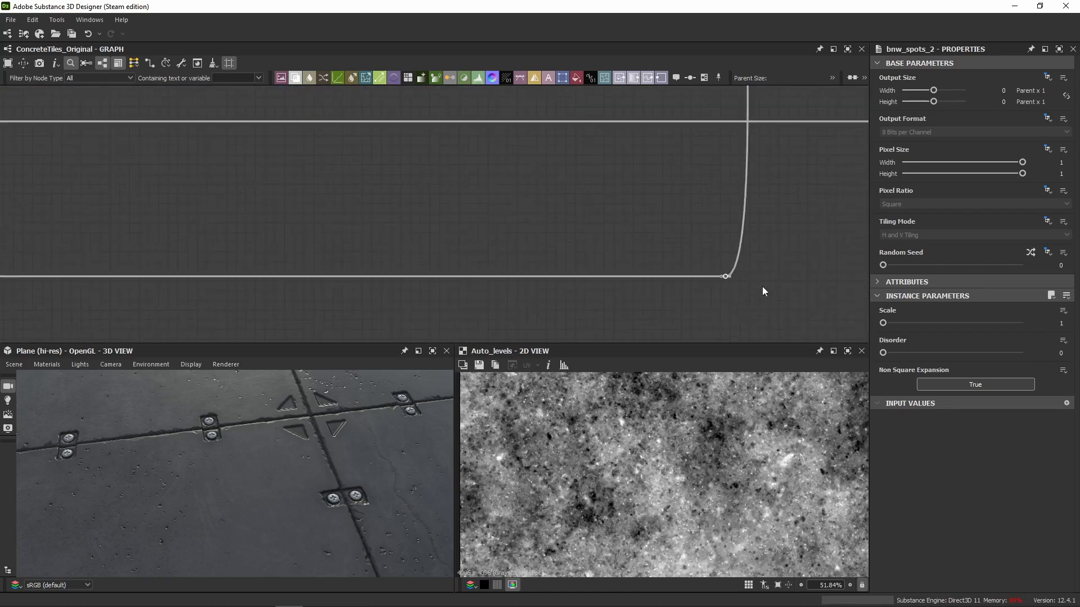
click(737, 311)
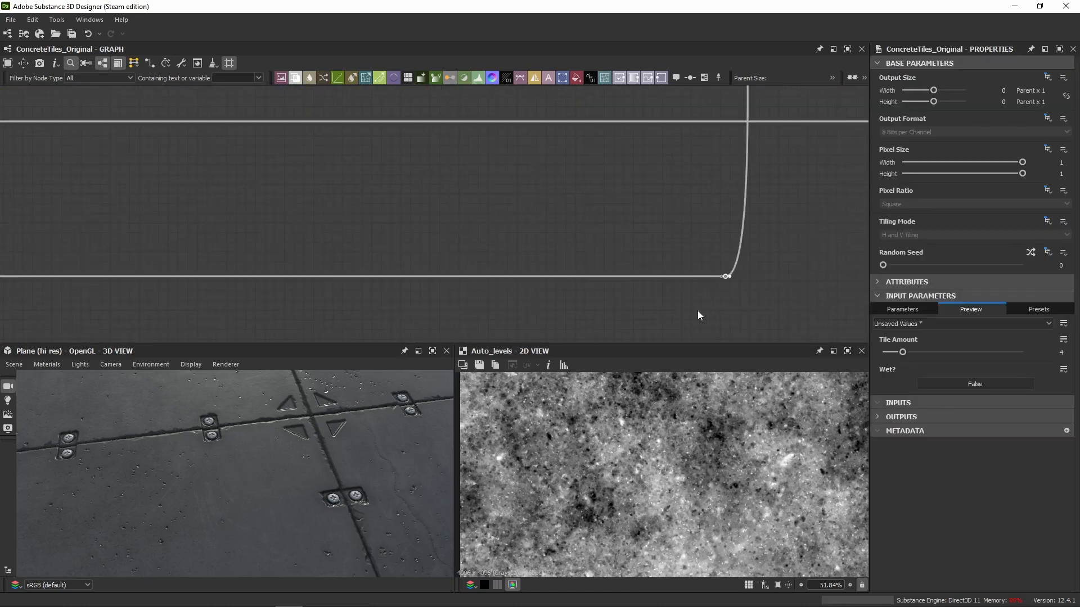
Insert a Dot node in the lowest connection line, below the roughness chain's BnW Spots 2 node.
middle_drag(697, 310, 521, 239)
scroll(433, 303, down, 2)
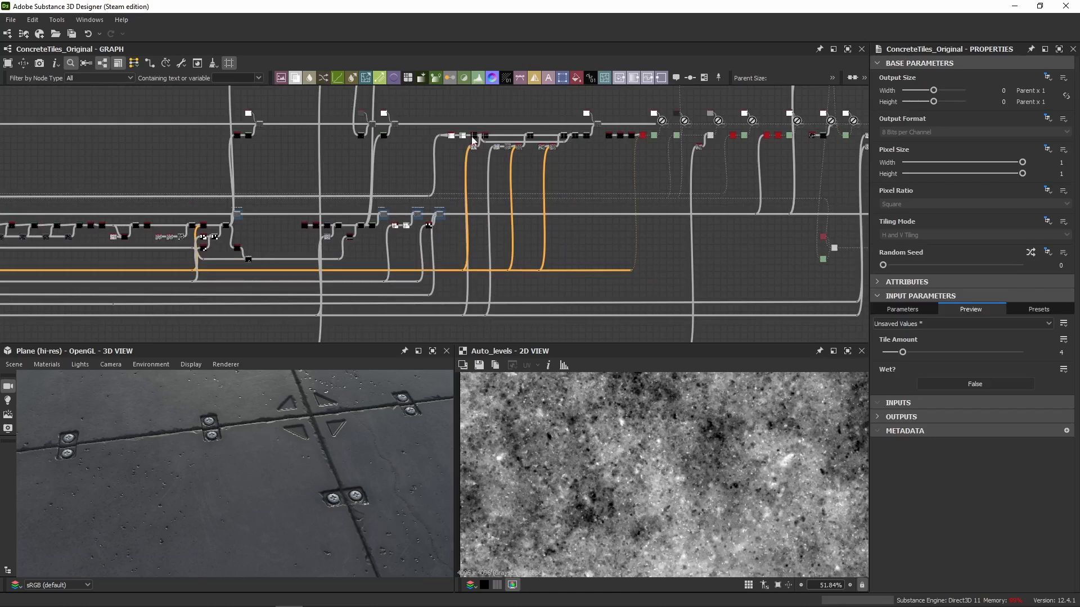
scroll(495, 148, up, 4)
middle_drag(595, 182, 544, 114)
scroll(544, 114, down, 2)
middle_drag(540, 167, 524, 113)
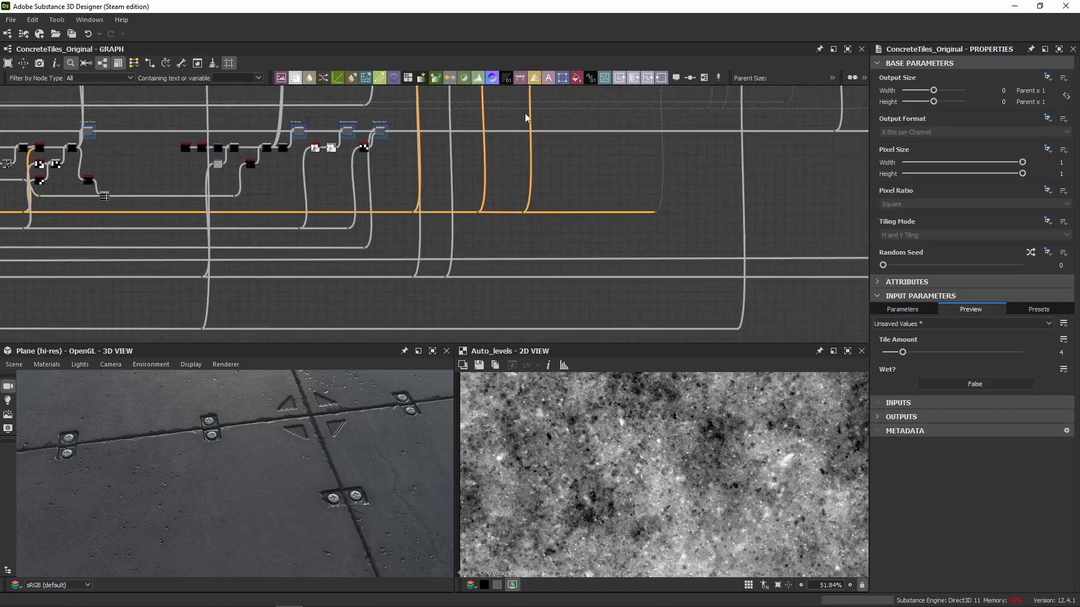
double_click(527, 328)
scroll(529, 329, up, 3)
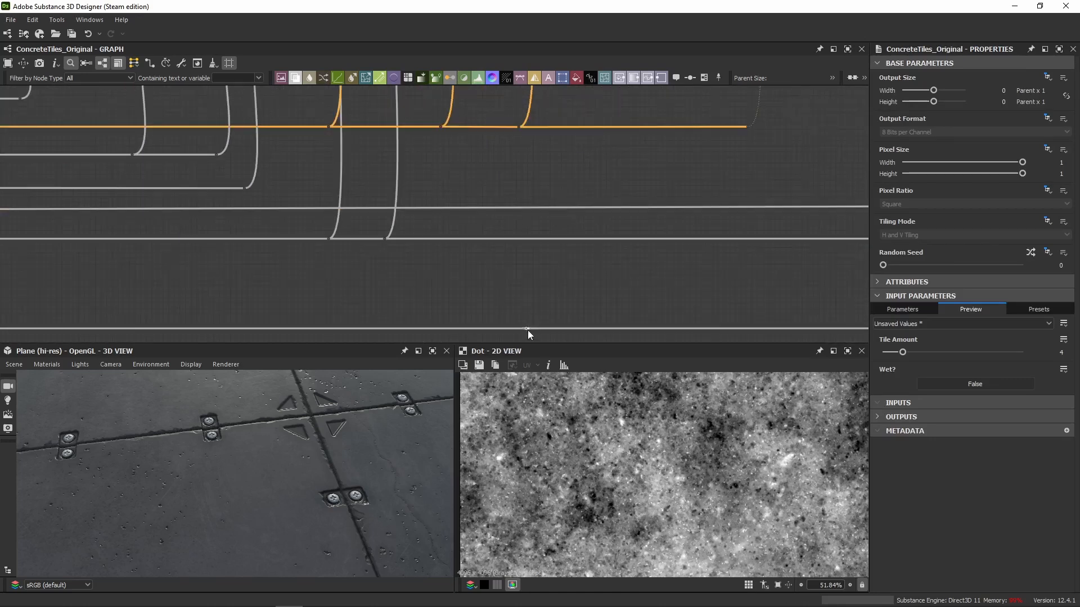
click(529, 327)
Branch a link from the new Dot up to the BnW Spots 2 node and add a Transformation 2D node there.
scroll(577, 185, down, 3)
middle_drag(577, 143, 551, 271)
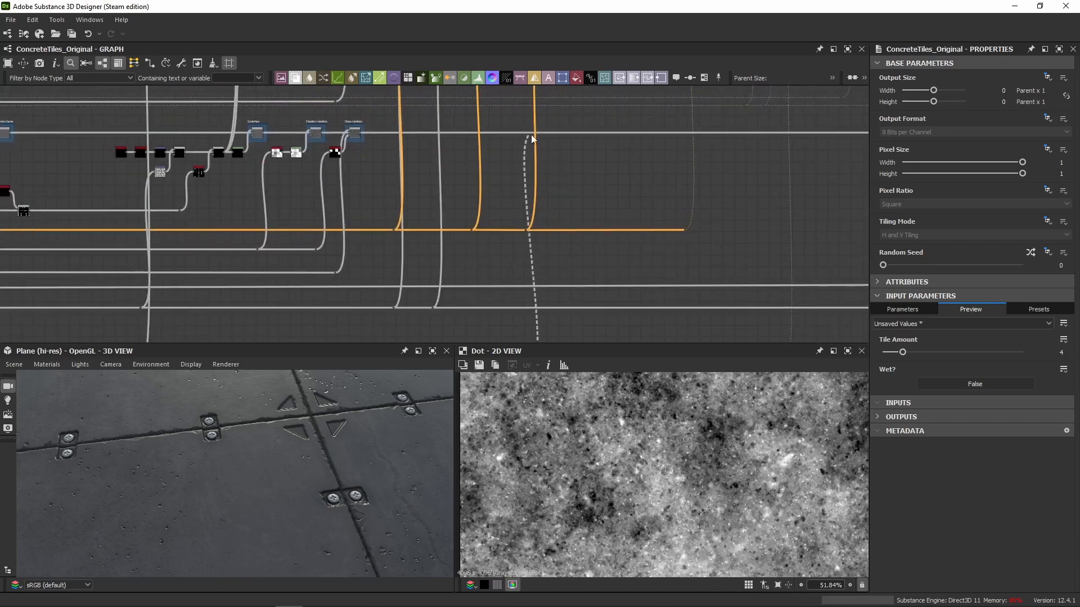
middle_drag(532, 138, 510, 317)
scroll(517, 190, up, 6)
click(442, 278)
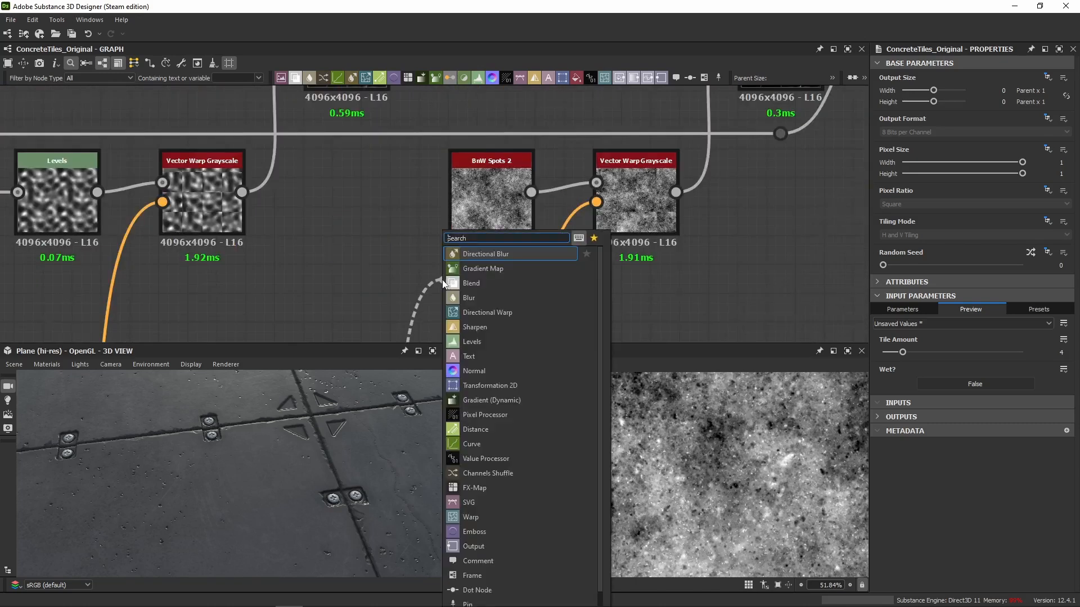
text(tr)
click(464, 257)
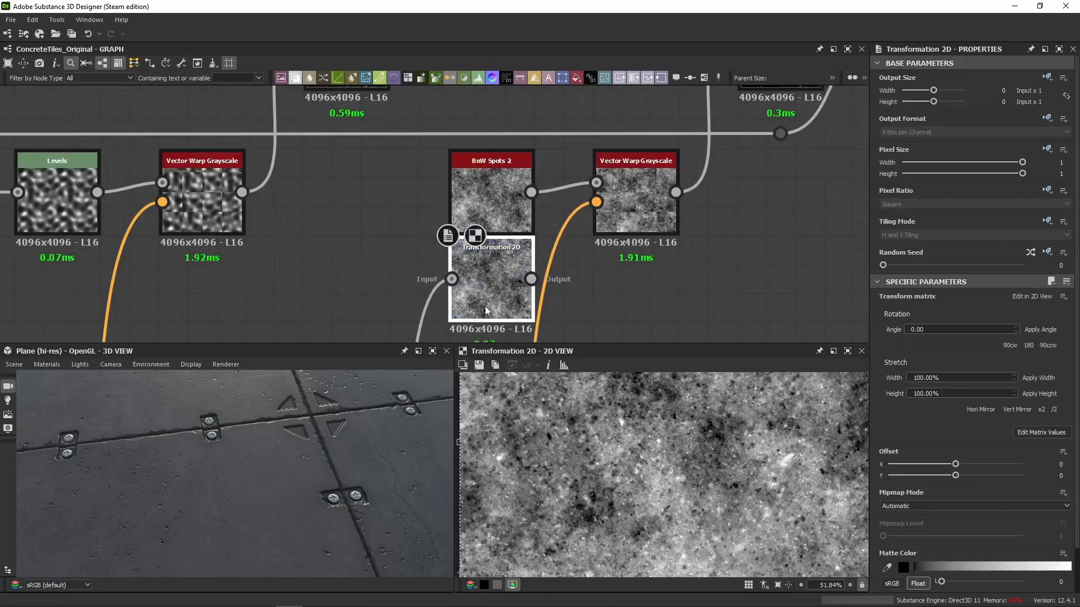
Rotate the new Transformation 2D 90° clockwise and feed it into the Vector Warp Grayscale in place of BnW Spots 2.
drag(478, 274, 391, 303)
click(481, 230)
click(425, 303)
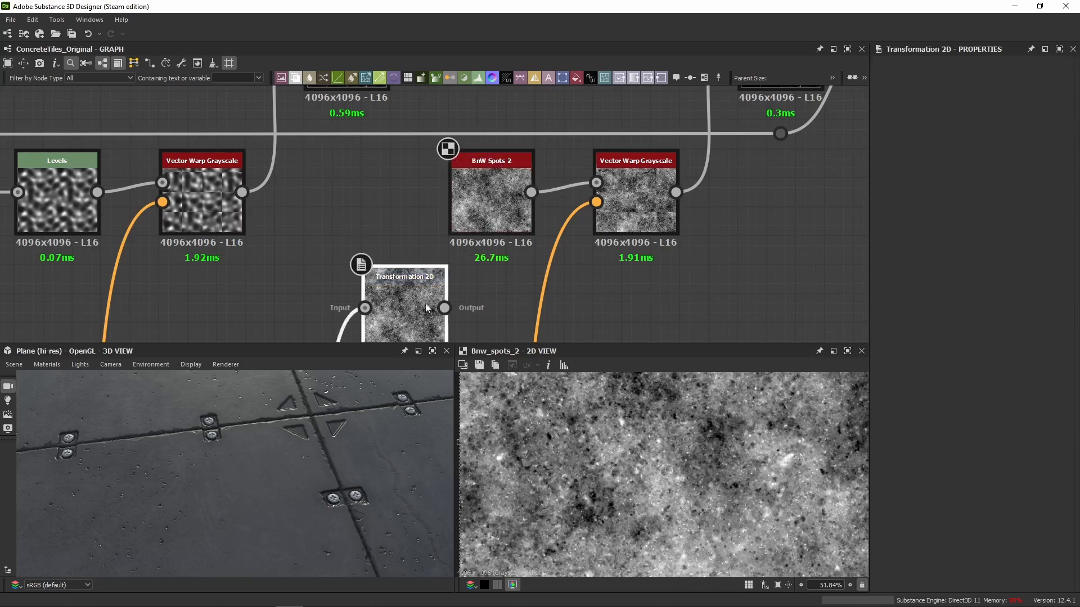
click(1014, 345)
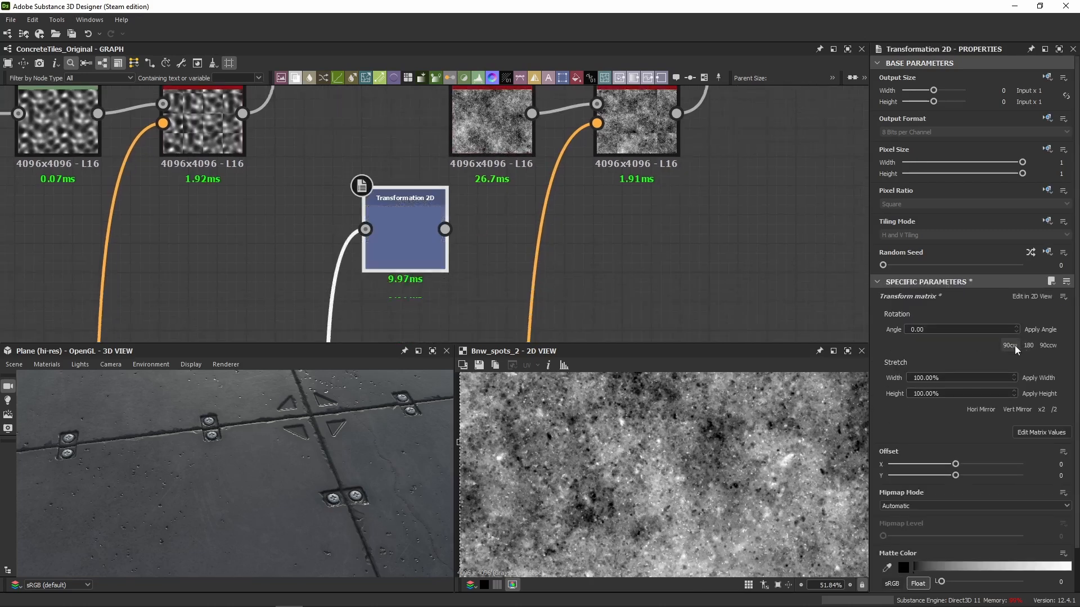
double_click(437, 249)
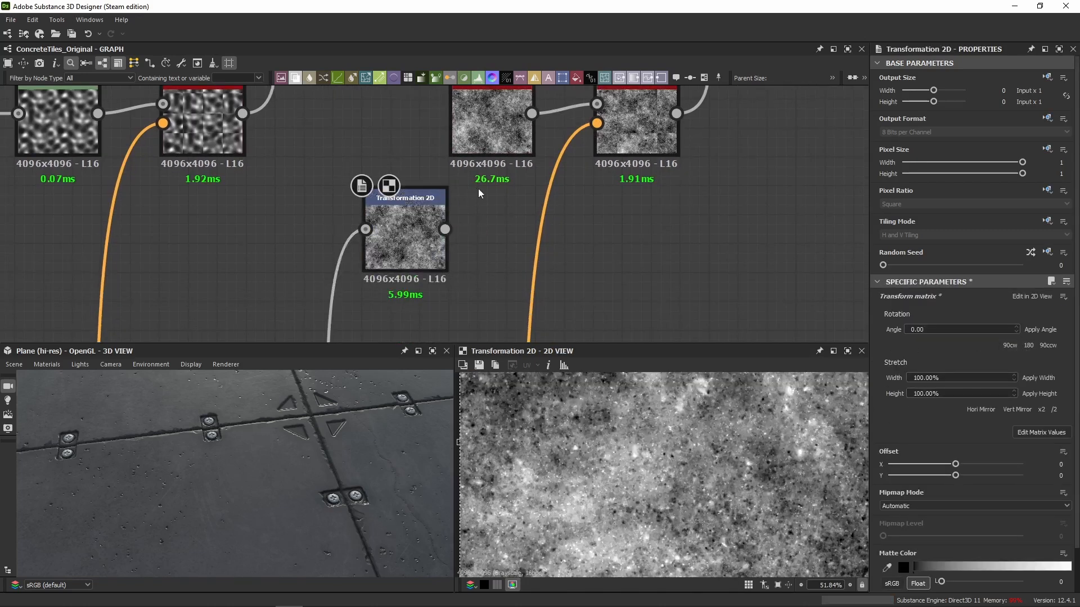
click(481, 147)
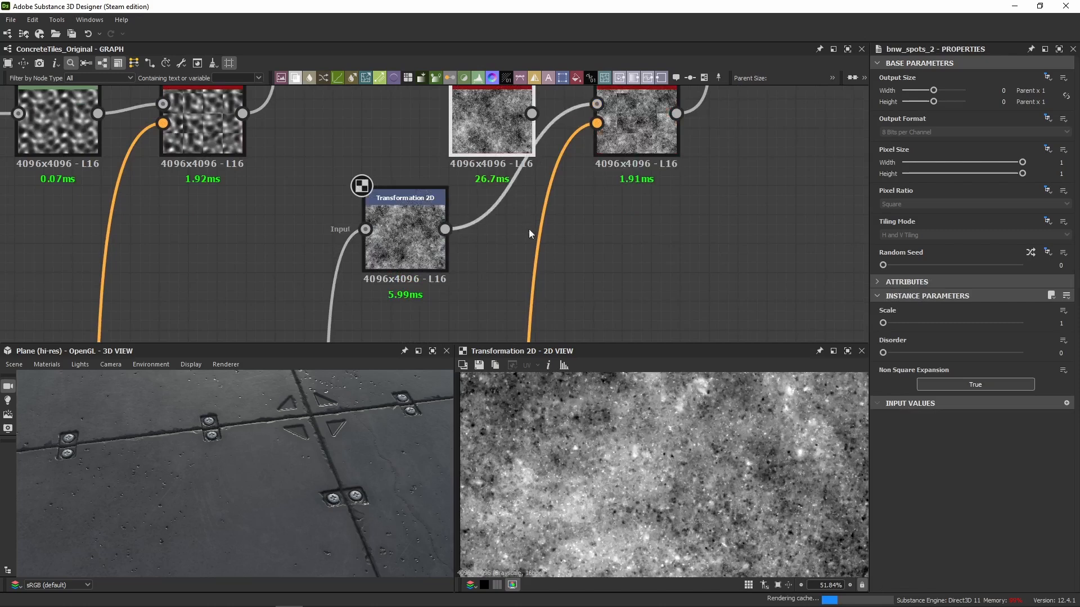
Delete the duplicate BnW Spots 2 node and place the Transformation 2D node before the Vector Warp Grayscale.
middle_drag(528, 228, 538, 290)
drag(485, 144, 363, 175)
key(Delete)
Slide the new Dot along the lowest connection line so that it sits below the Transformation 2D node it feeds.
drag(417, 303, 462, 293)
scroll(502, 184, down, 4)
middle_drag(462, 294, 457, 184)
scroll(440, 275, down, 1)
middle_drag(437, 275, 461, 64)
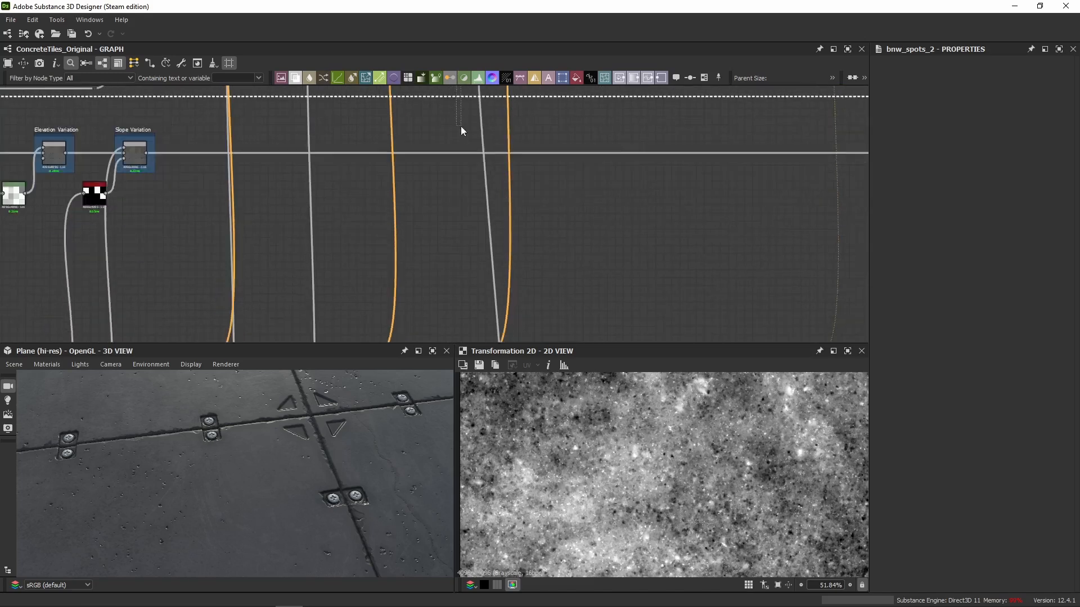
drag(460, 126, 462, 281)
middle_drag(462, 281, 478, 118)
drag(478, 118, 479, 338)
middle_drag(479, 338, 481, 188)
drag(481, 188, 480, 300)
scroll(485, 287, up, 2)
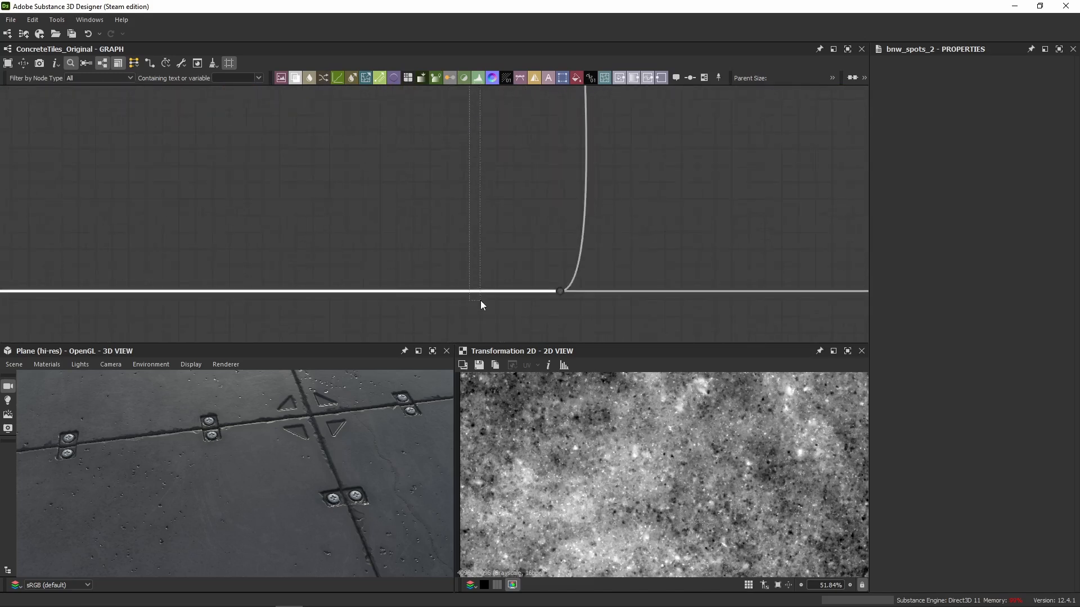
middle_drag(479, 304, 470, 274)
scroll(467, 281, up, 2)
drag(467, 282, 464, 277)
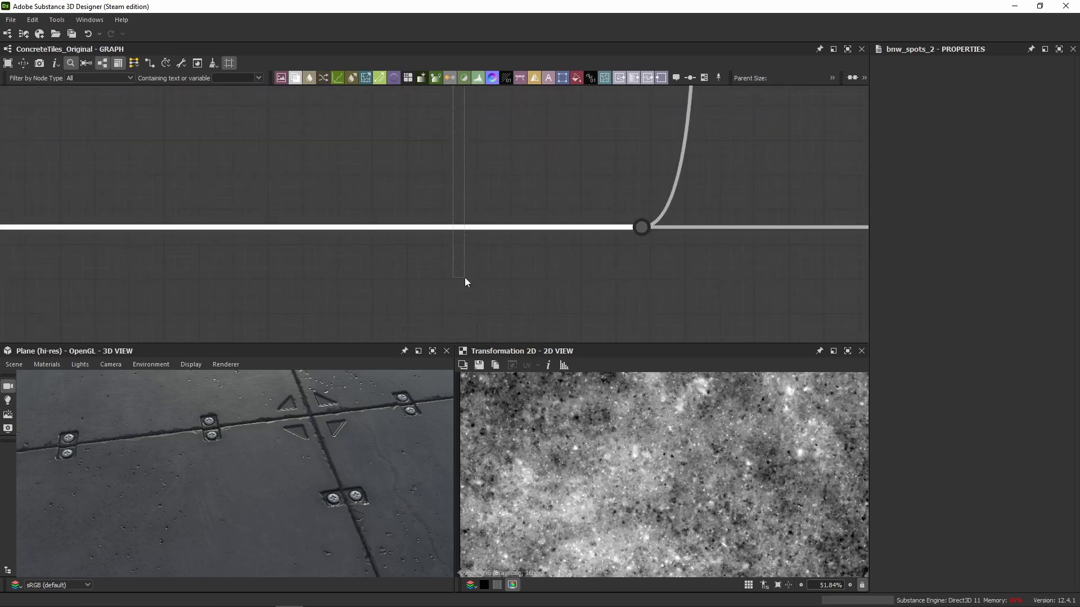
middle_drag(464, 278, 512, 268)
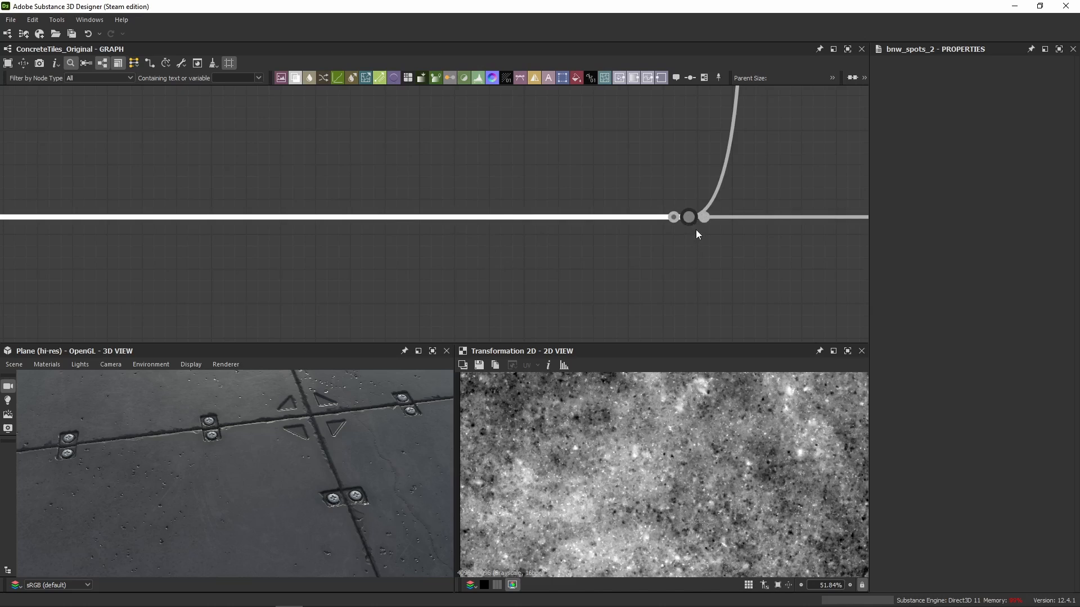
drag(688, 217, 506, 217)
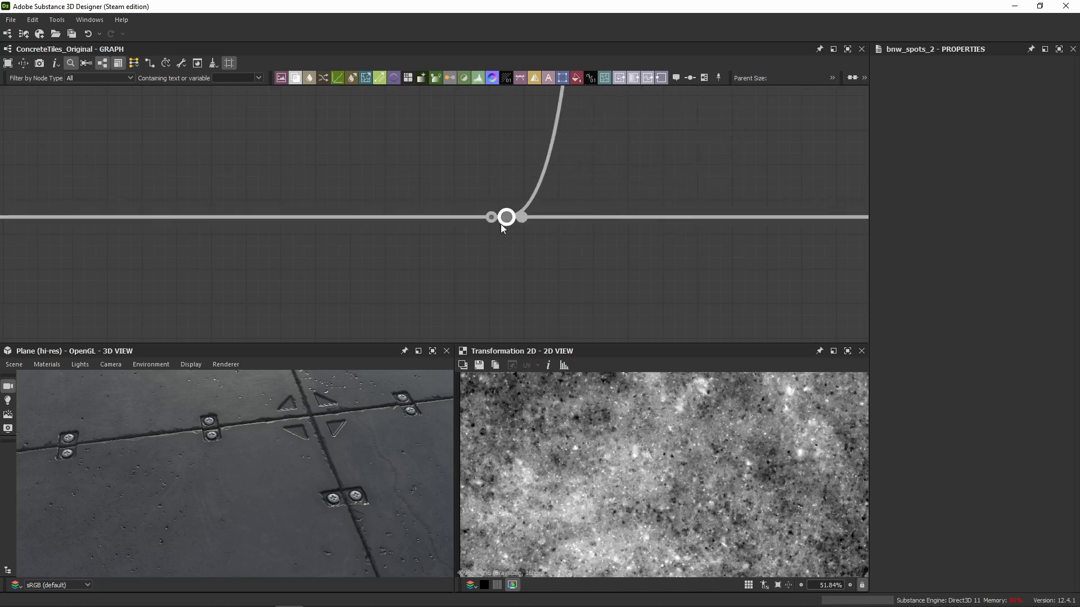
Preview the rotated noise from the Transformation 2D and the output of the Vector Warp Grayscale after it.
scroll(506, 225, down, 8)
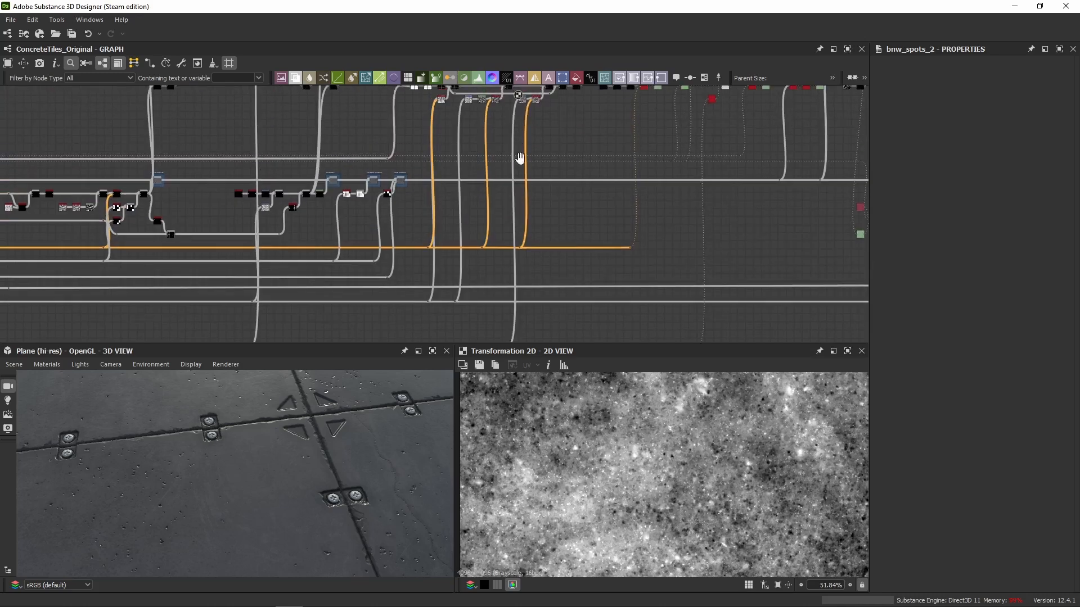
scroll(509, 225, up, 5)
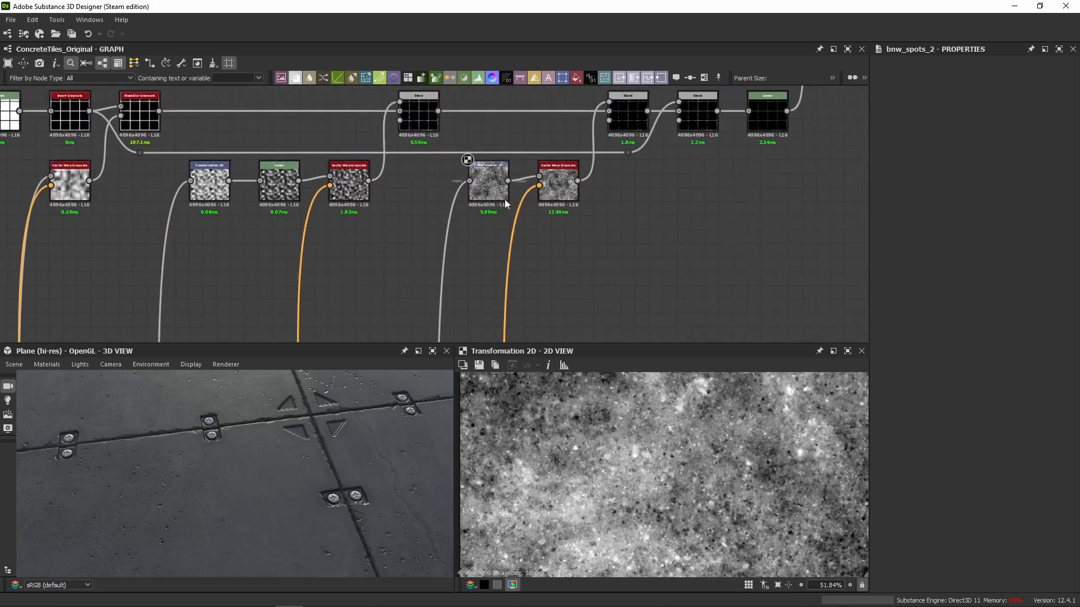
click(503, 197)
scroll(692, 432, down, 10)
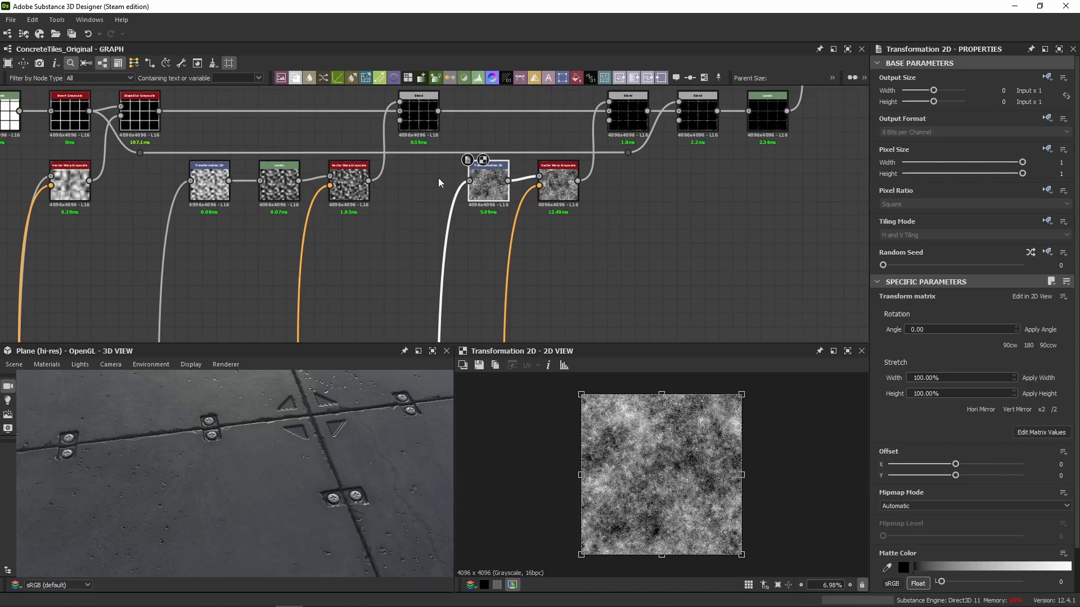
double_click(556, 187)
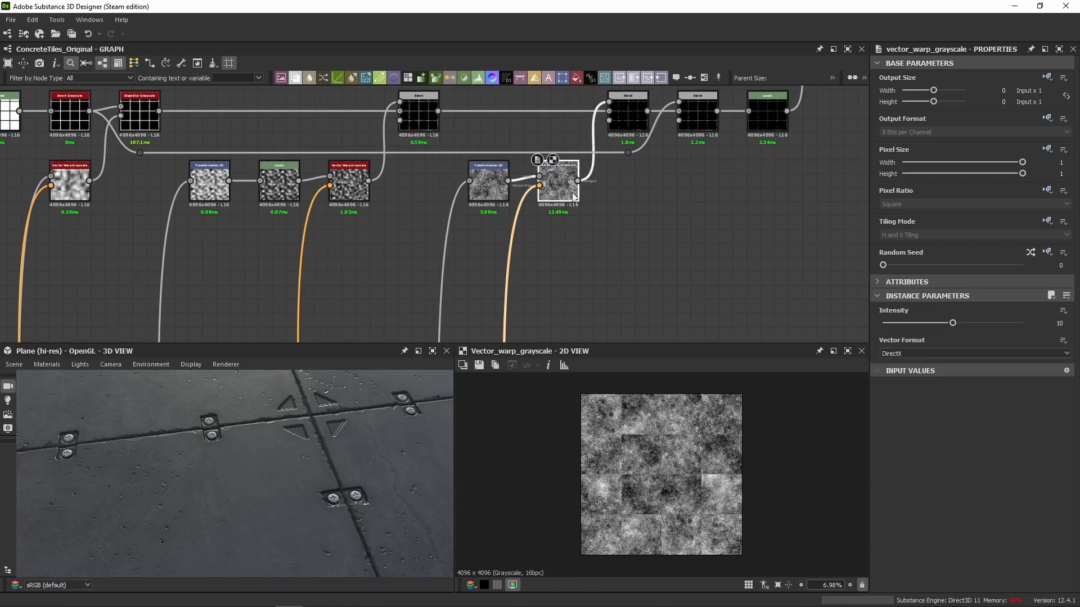
Compare the Subtract Blend's edge mask with the Multiply Blend before it, examining the tile edges up close.
scroll(585, 181, up, 3)
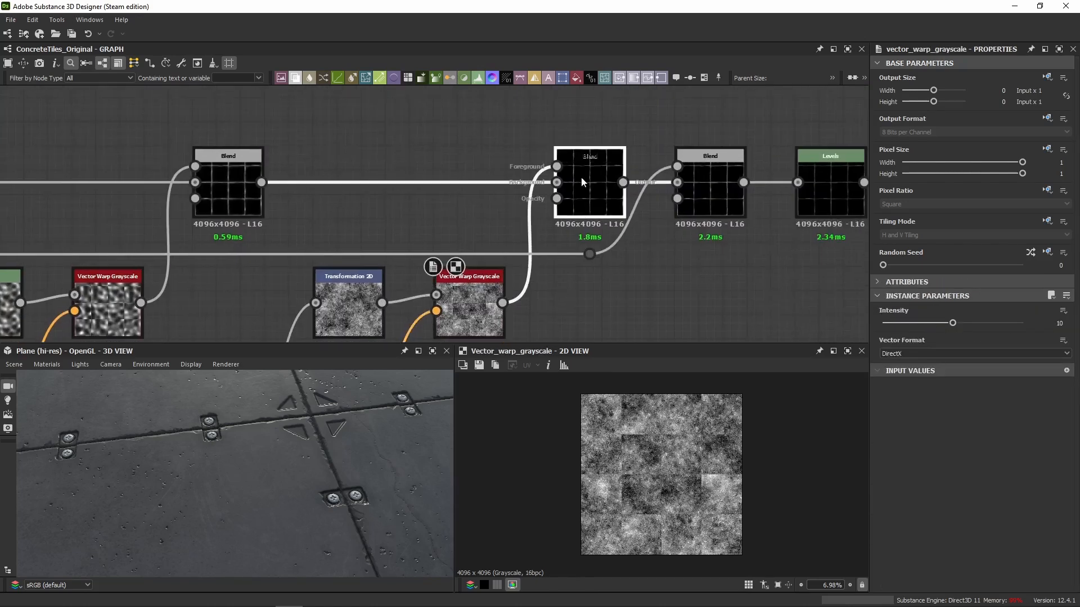
double_click(581, 176)
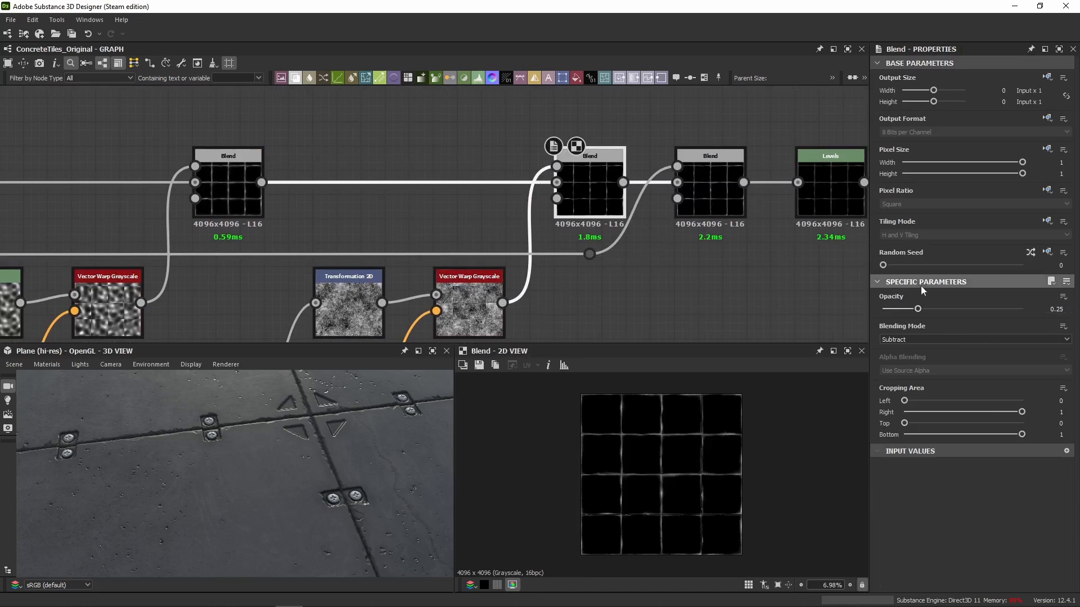
scroll(667, 426, up, 4)
scroll(667, 425, up, 5)
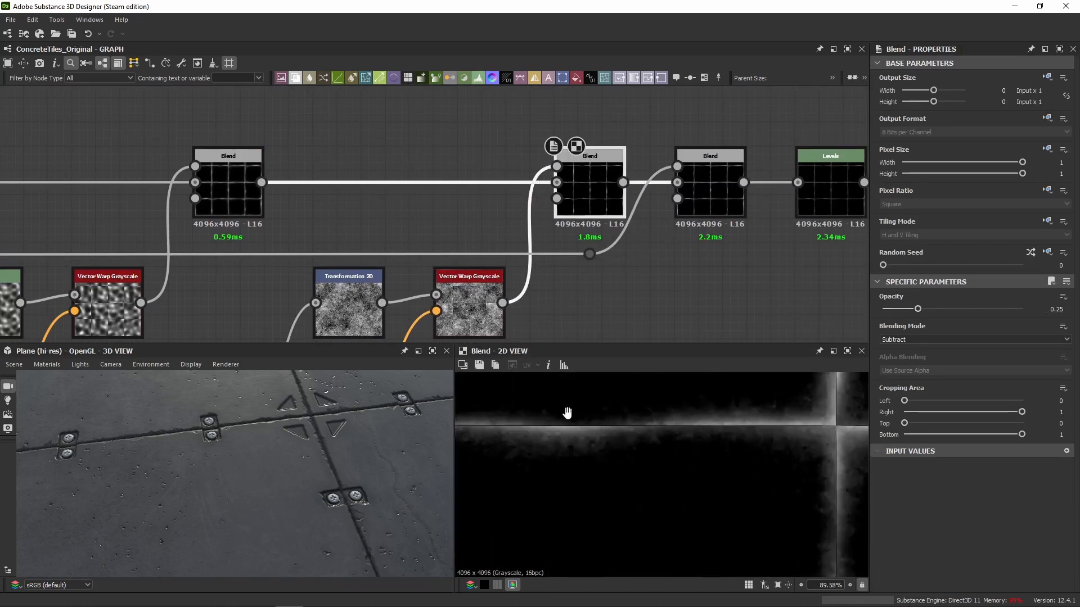
double_click(255, 208)
middle_drag(603, 444, 647, 463)
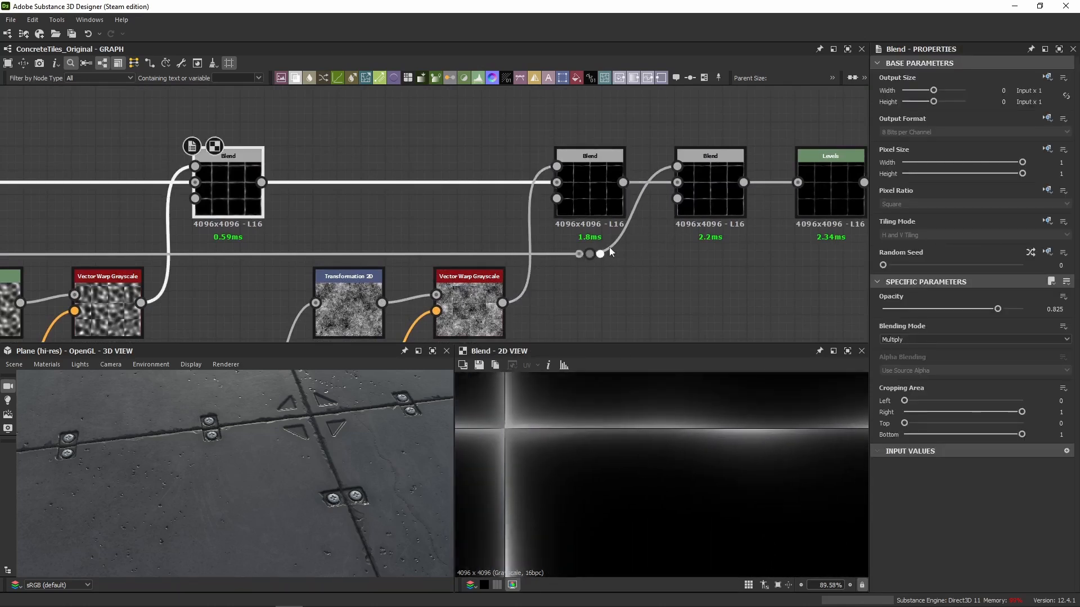
double_click(589, 186)
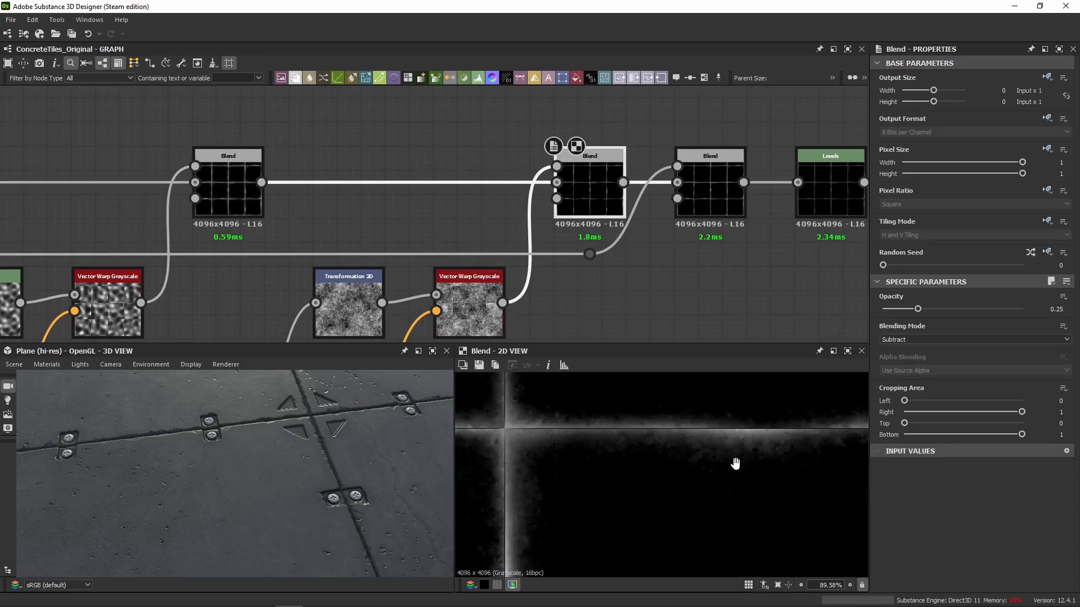
scroll(713, 436, down, 5)
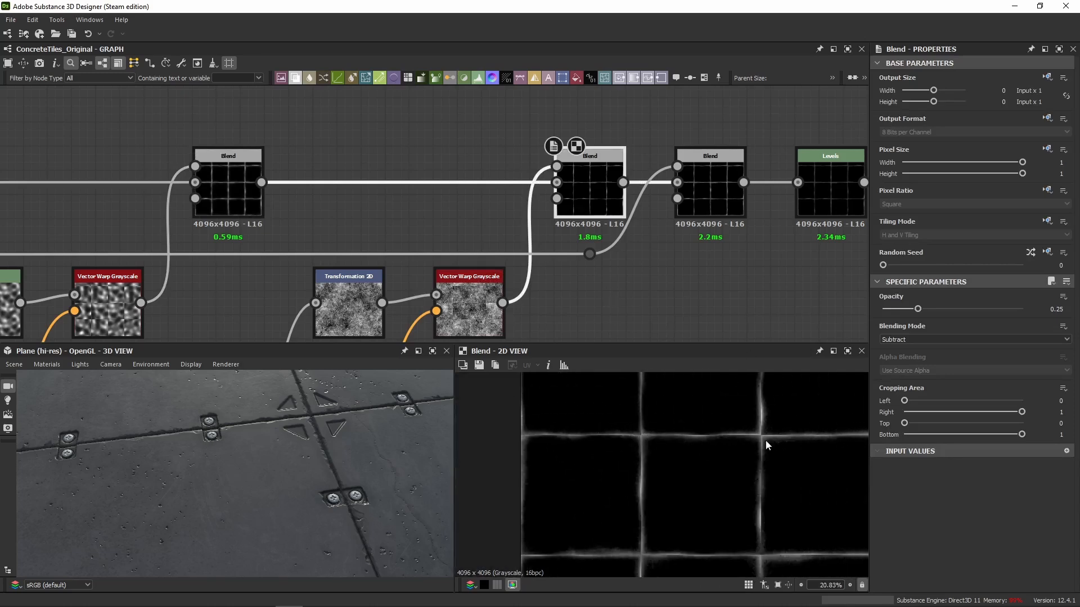
Compare the Max (Lighten) Blend with the original Invert Grayscale edge mask that feeds its foreground.
double_click(705, 197)
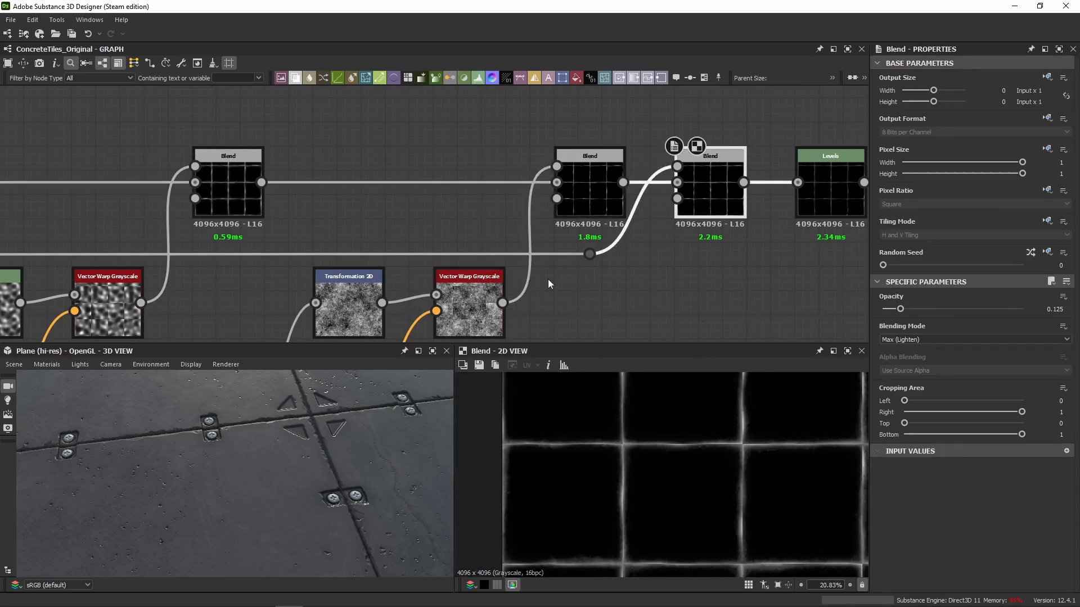
middle_drag(595, 207, 271, 211)
double_click(170, 181)
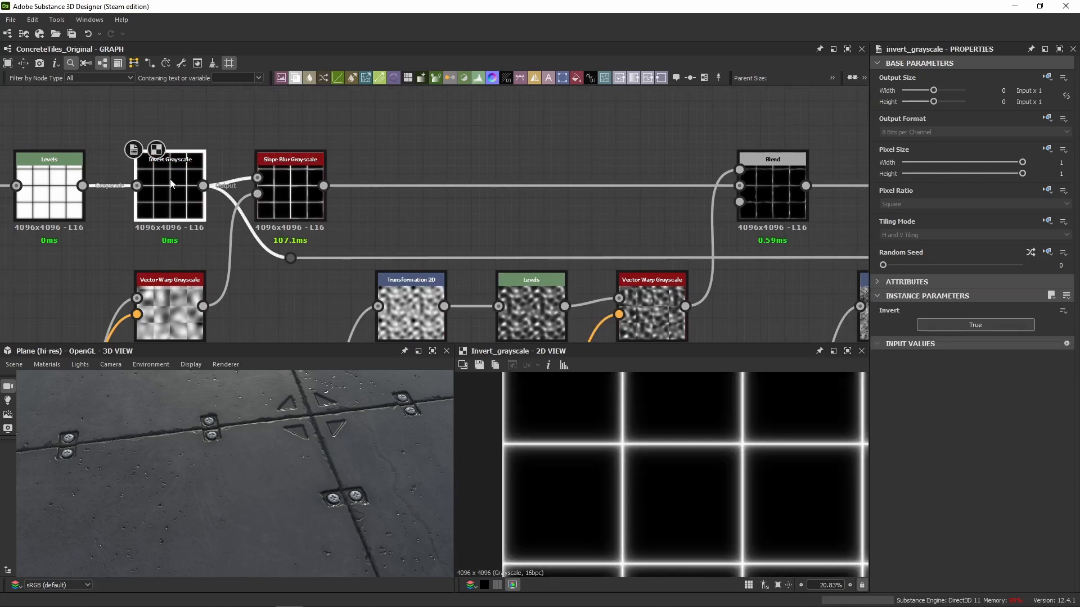
middle_drag(791, 204, 102, 231)
double_click(566, 221)
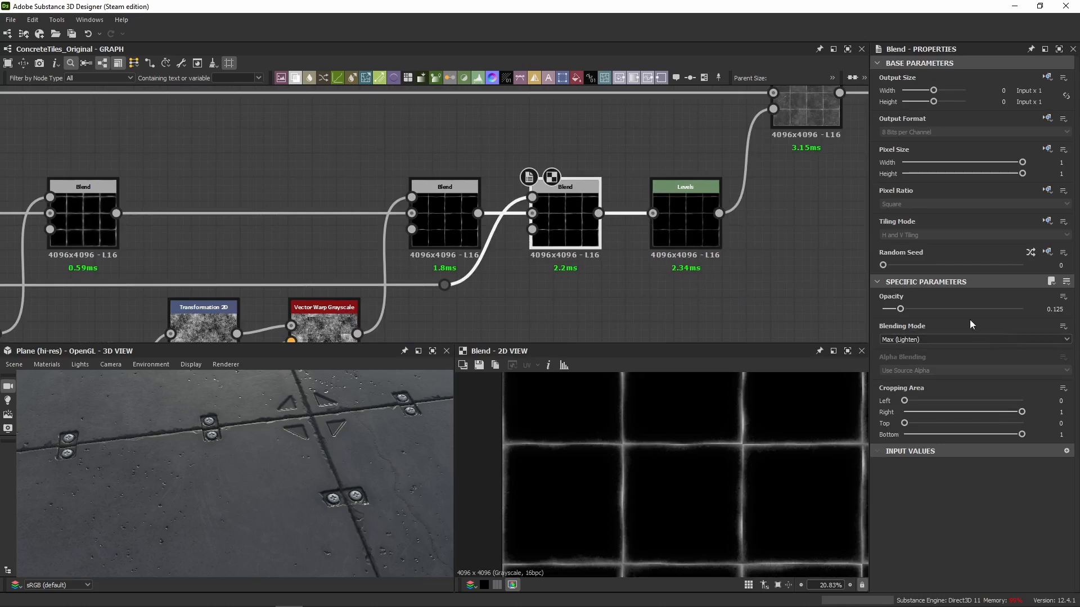
scroll(602, 437, up, 8)
middle_drag(644, 474, 717, 450)
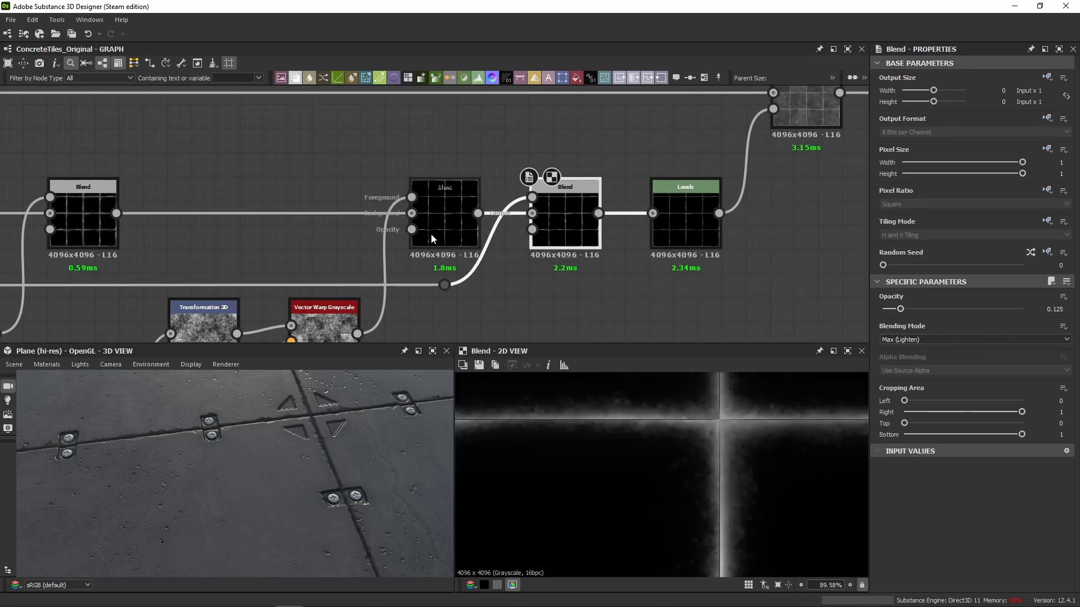
scroll(672, 475, down, 2)
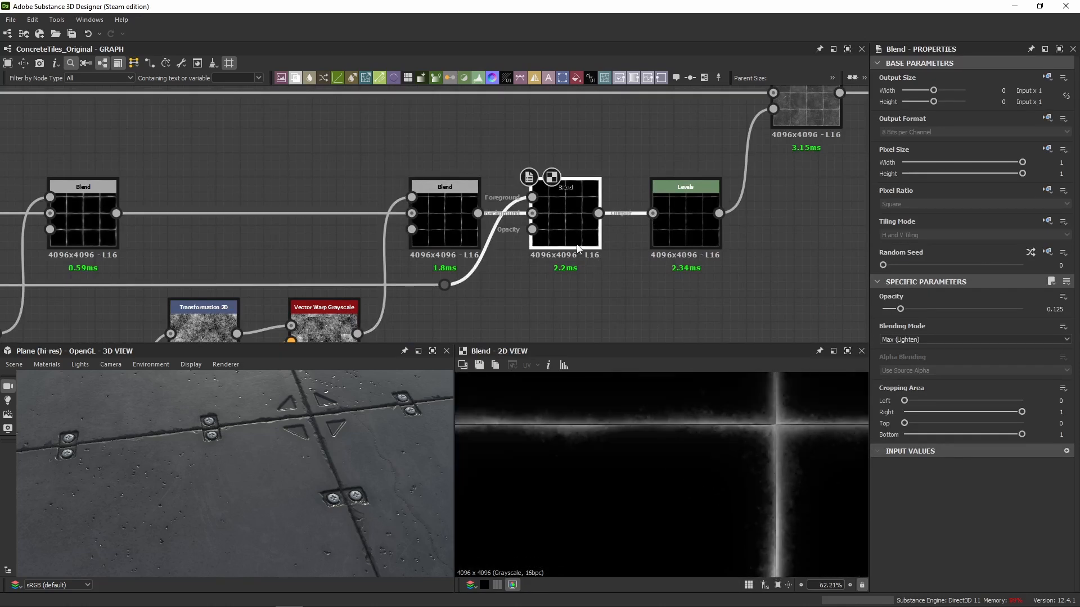
Try an opacity of 0.62 on the Max (Lighten) Blend and undo the change.
scroll(600, 436, up, 5)
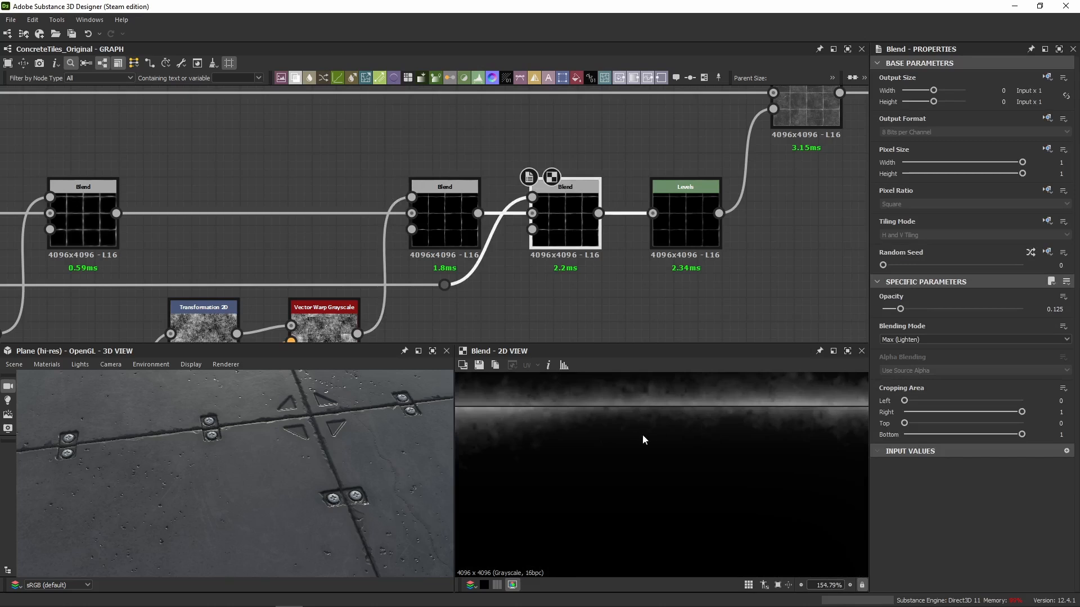
drag(910, 312, 968, 309)
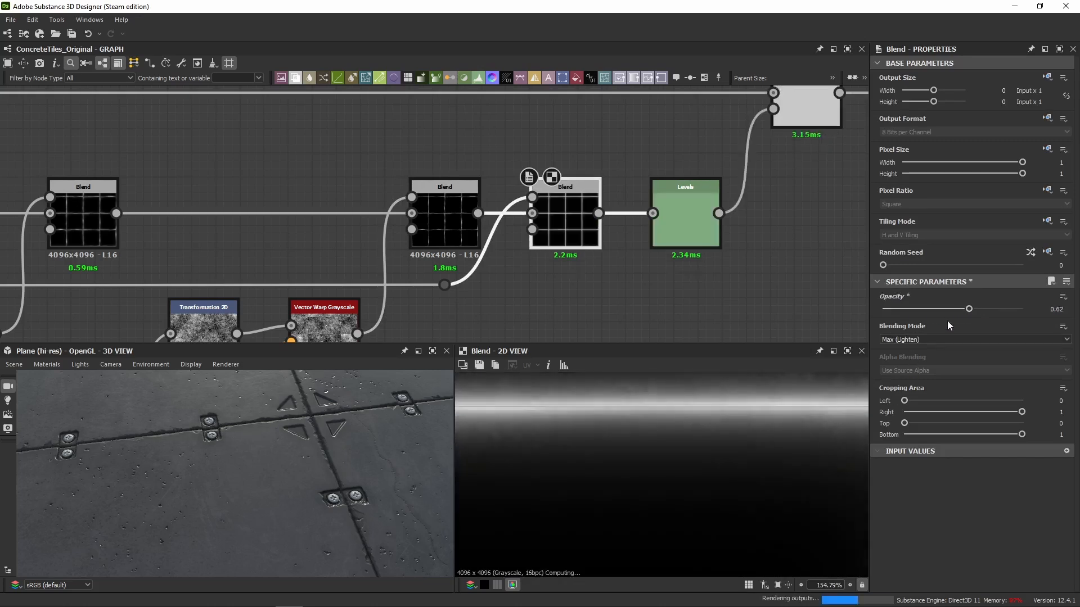
scroll(659, 433, down, 5)
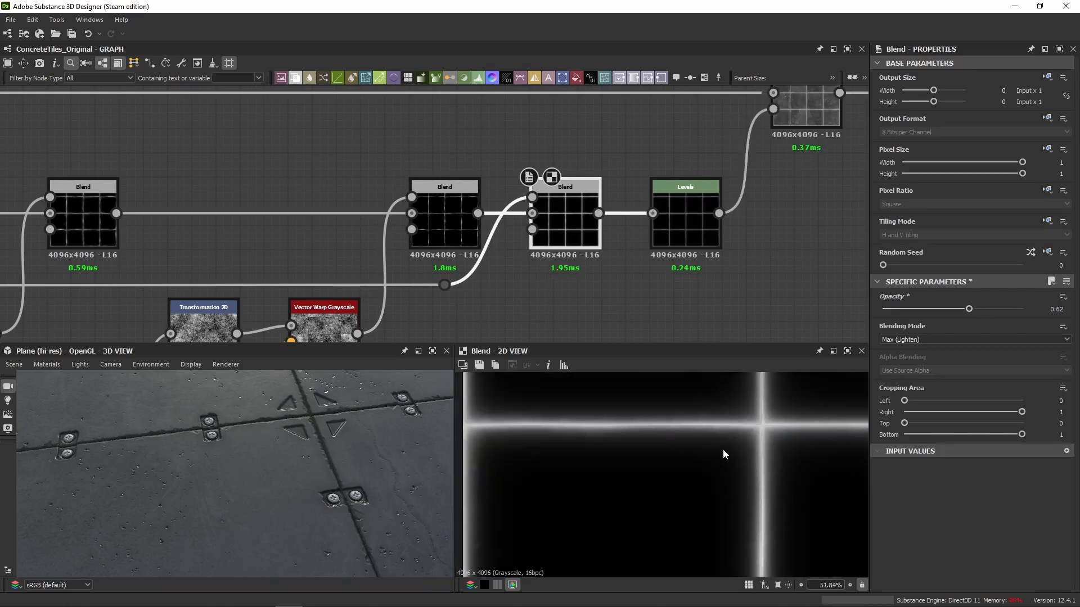
key(ctrl+z)
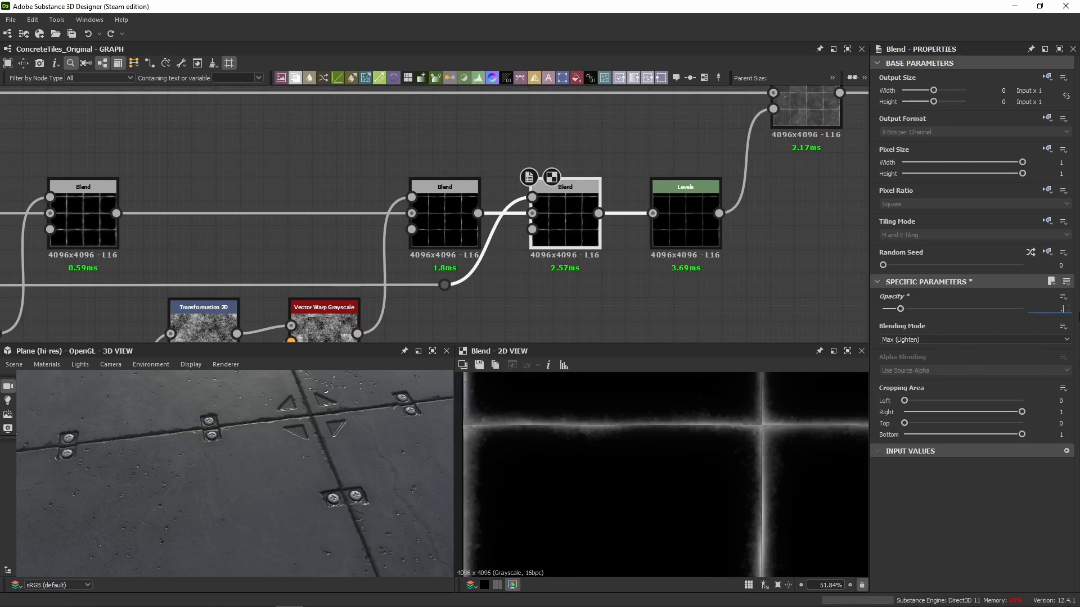
Set the Max (Lighten) Blend's opacity to 0.25 and check the tile edges in the preview.
key(Return)
scroll(703, 427, up, 5)
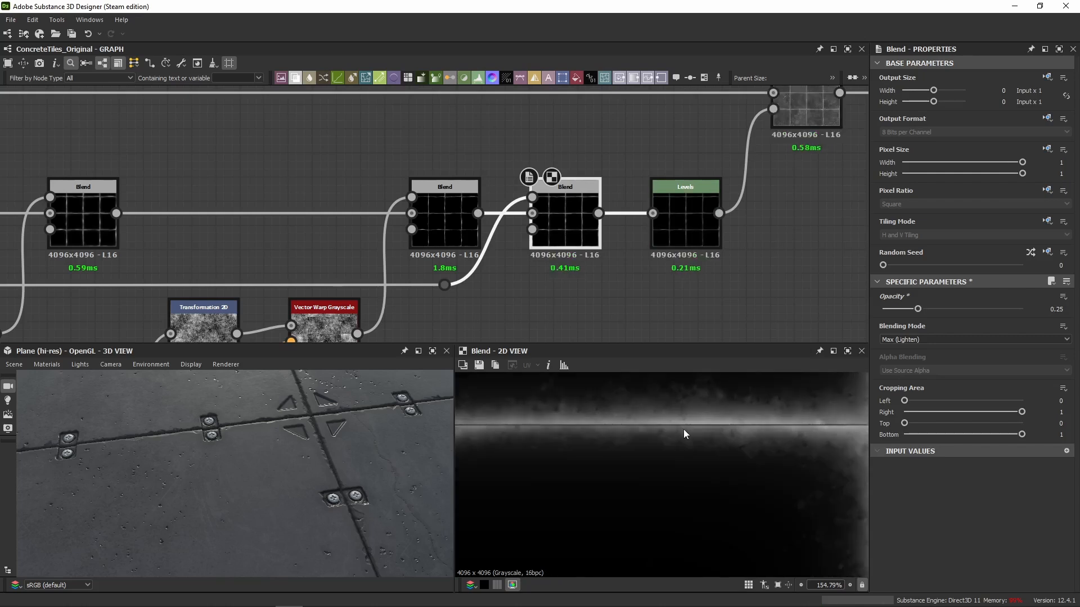
scroll(700, 473, down, 3)
scroll(703, 475, down, 3)
scroll(310, 437, down, 2)
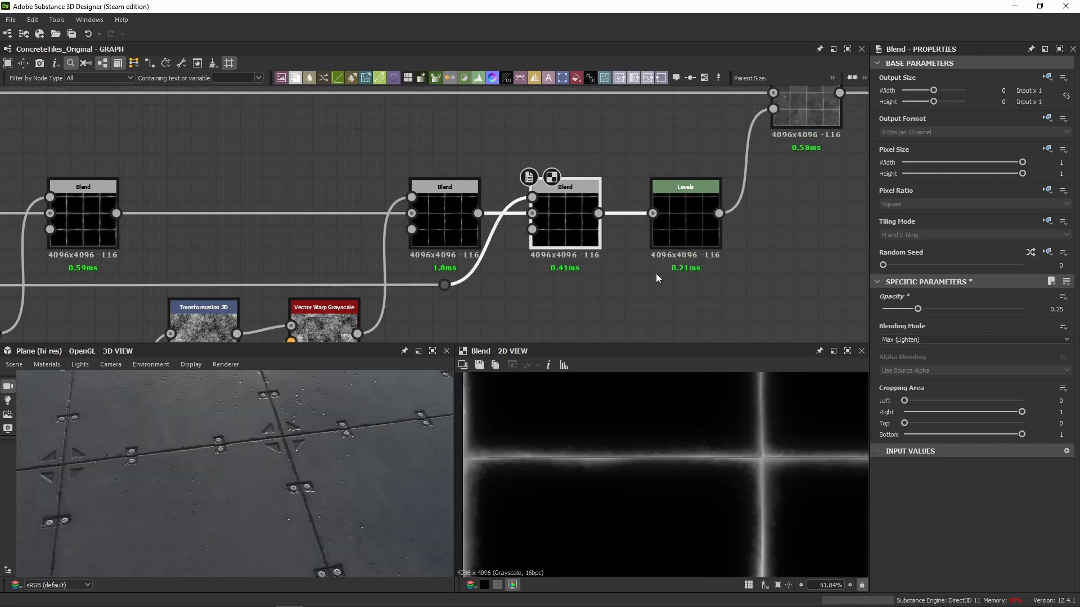
Preview the Levels node after the Max (Lighten) Blend and show its settings as numeric sliders.
click(684, 239)
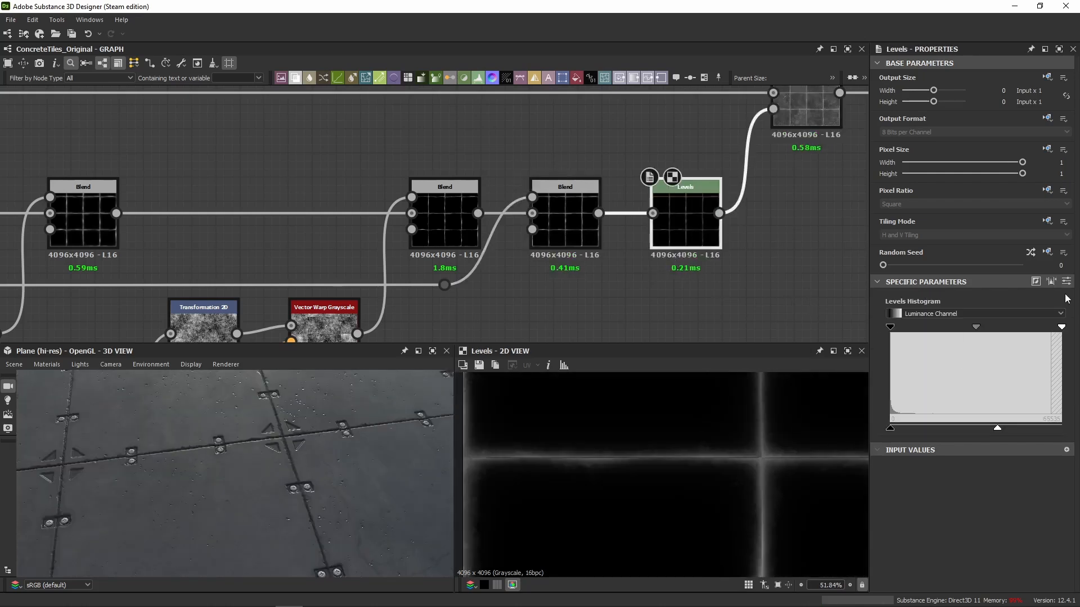
click(1066, 281)
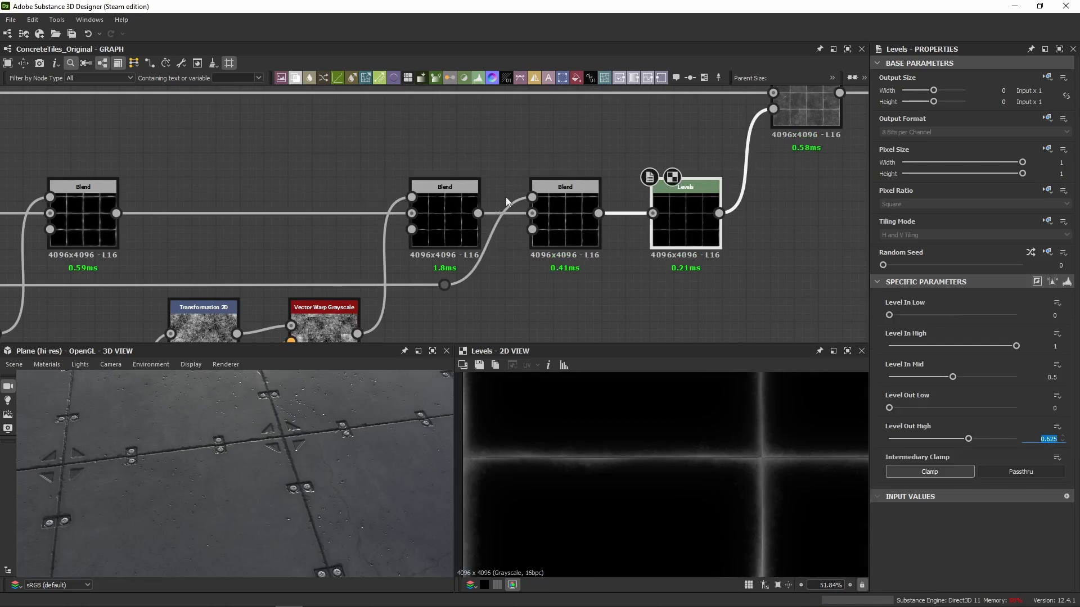
middle_drag(506, 201, 215, 303)
Inspect the Copy Blend that receives the edge mask as opacity, and the white Uniform Color feeding its foreground.
click(510, 221)
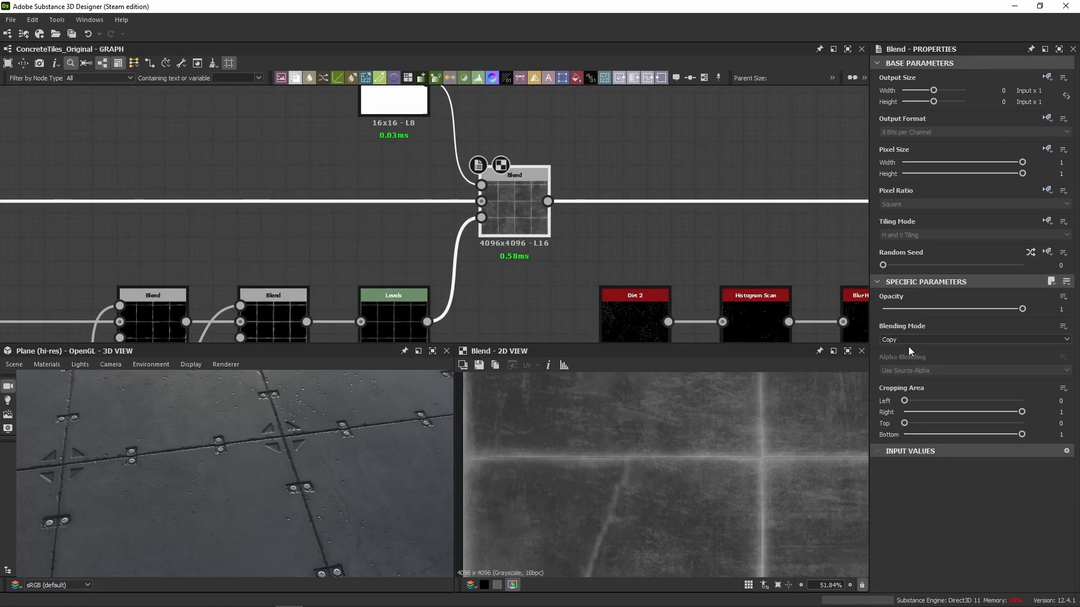
click(406, 105)
middle_drag(407, 108, 450, 248)
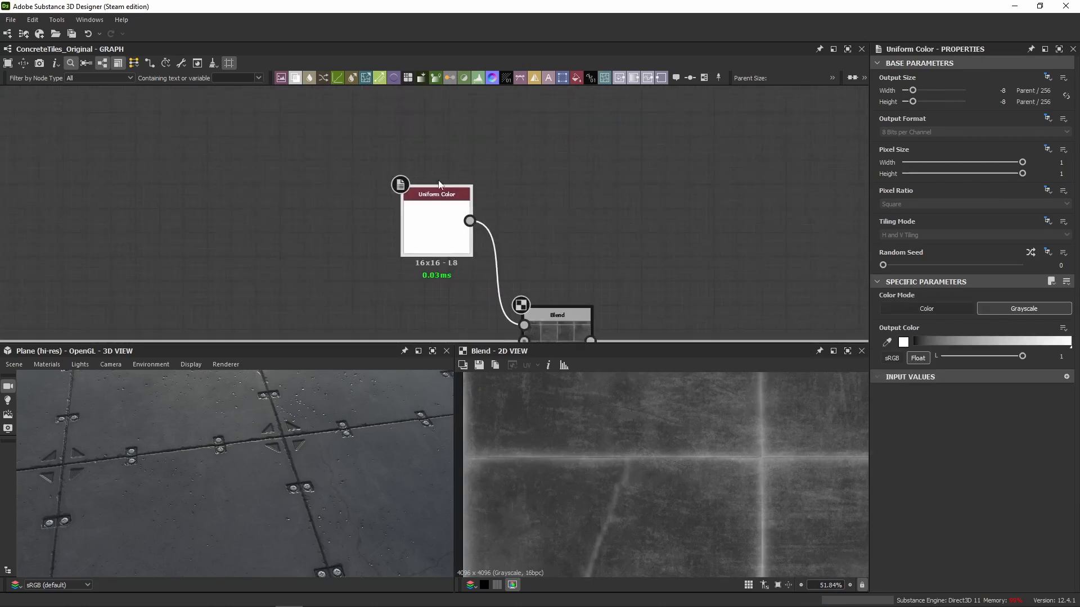
middle_drag(590, 249, 538, 153)
click(512, 248)
Switch the edge-mask Copy Blend off and on repeatedly to compare the tile edges' roughness in the 3D view.
drag(224, 394, 237, 416)
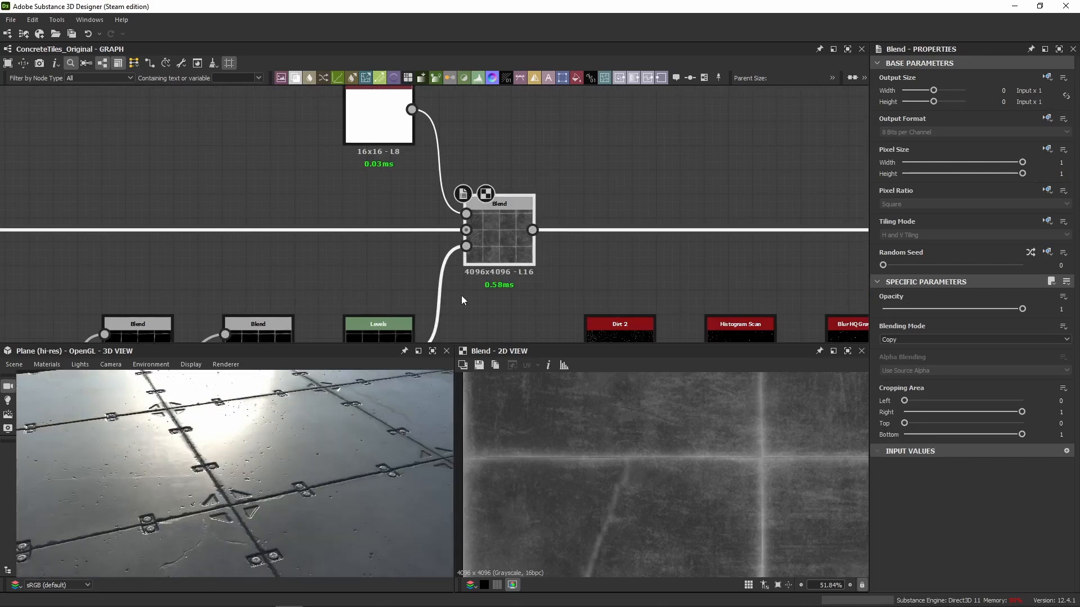
key(shift+d)
key(shift+d)
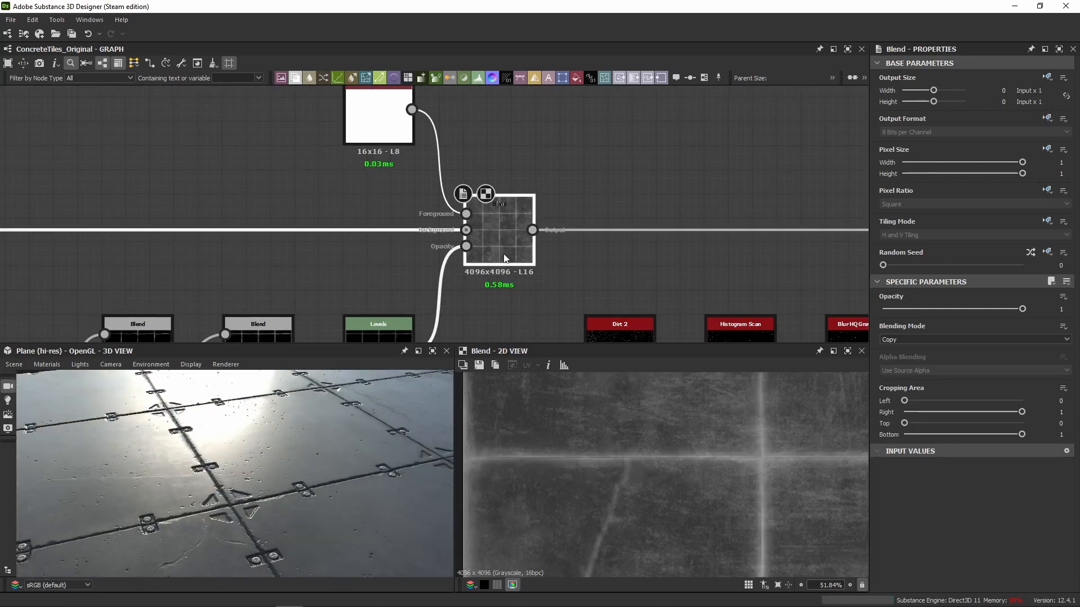
key(shift+d)
key(shift+d)
scroll(245, 475, down, 4)
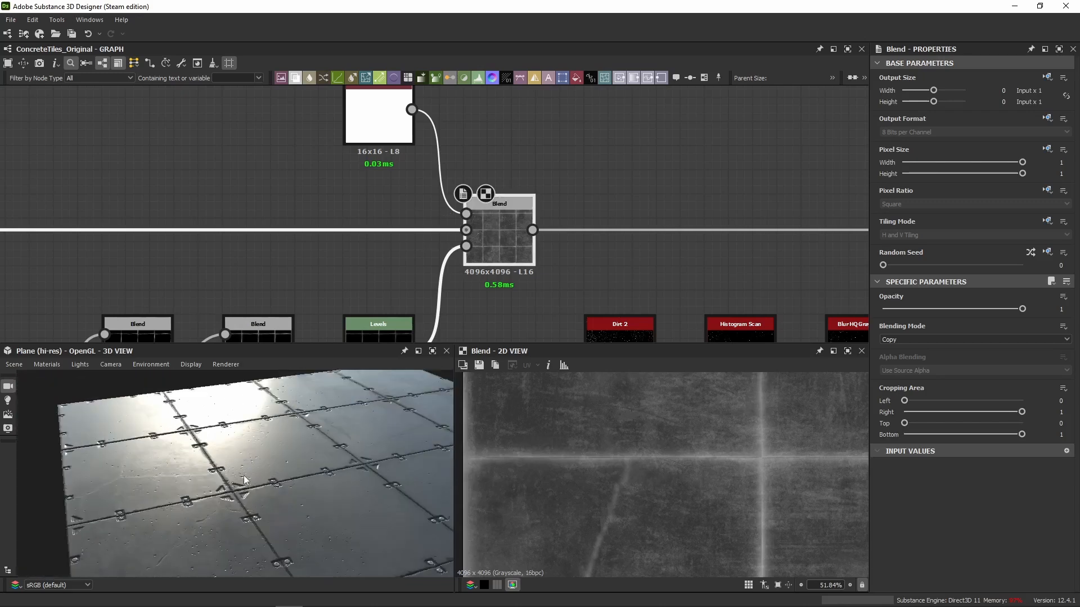
scroll(244, 474, down, 3)
drag(244, 474, 268, 464)
scroll(571, 242, down, 4)
Enable the disabled Subtract Blend that follows the edge-mask Blend and takes its mask from the Dirt 2 chain.
middle_drag(829, 230, 492, 211)
click(549, 227)
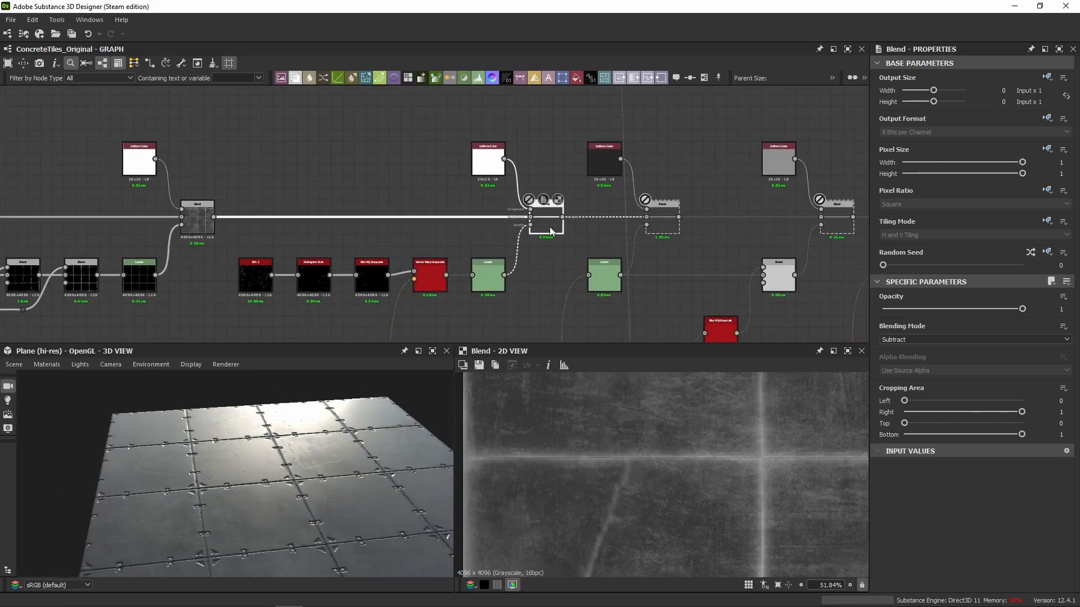
key(shift+d)
scroll(275, 255, up, 5)
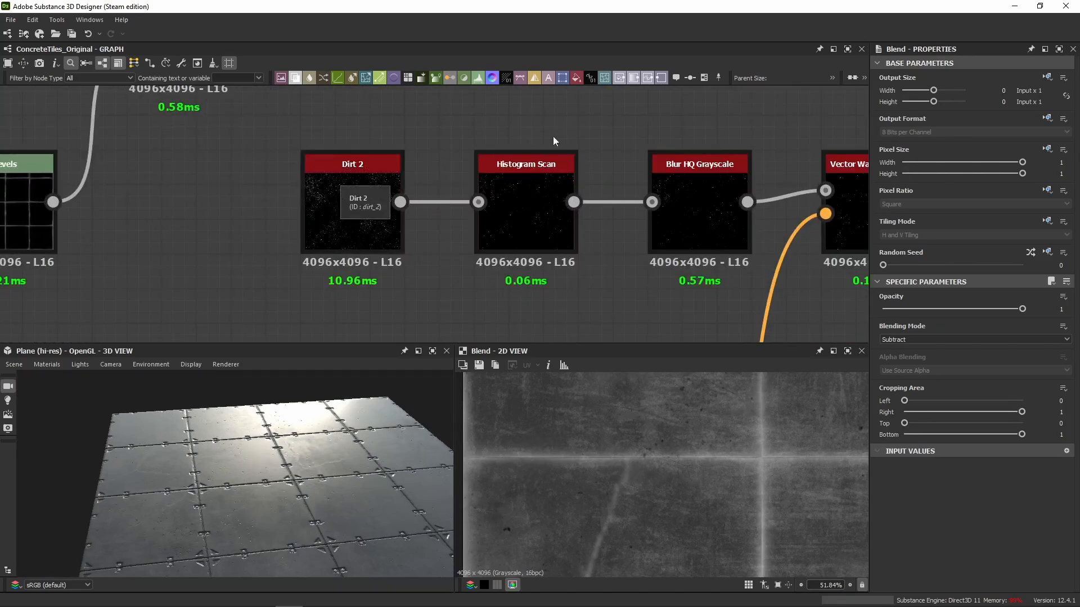
Inspect the settings and output of the Dirt 2, Histogram Scan and Blur HQ Grayscale nodes in the speck chain.
middle_drag(552, 136, 444, 171)
click(441, 214)
click(245, 285)
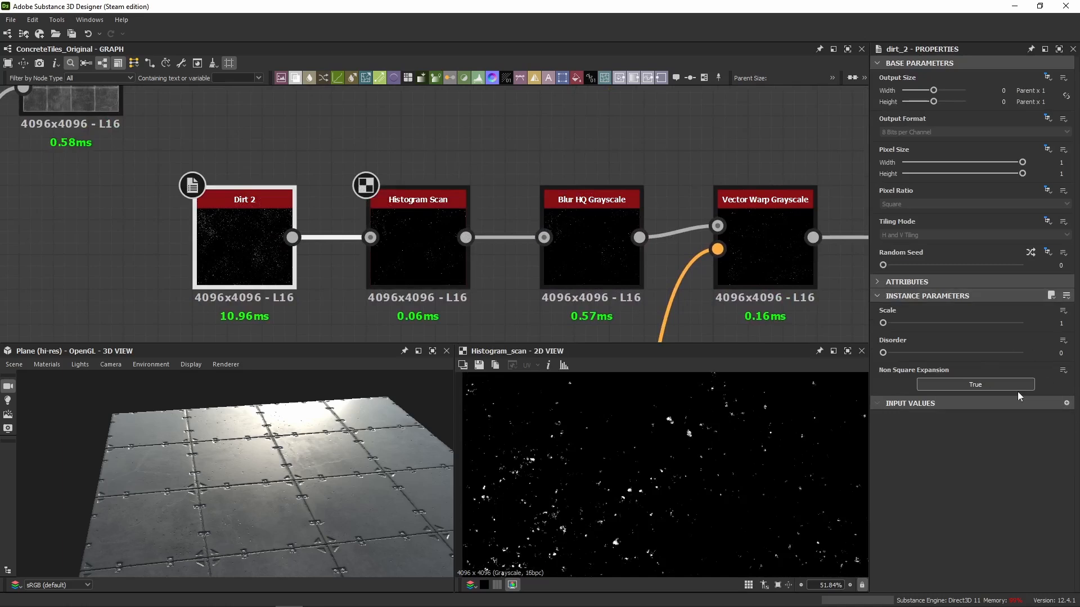
click(422, 271)
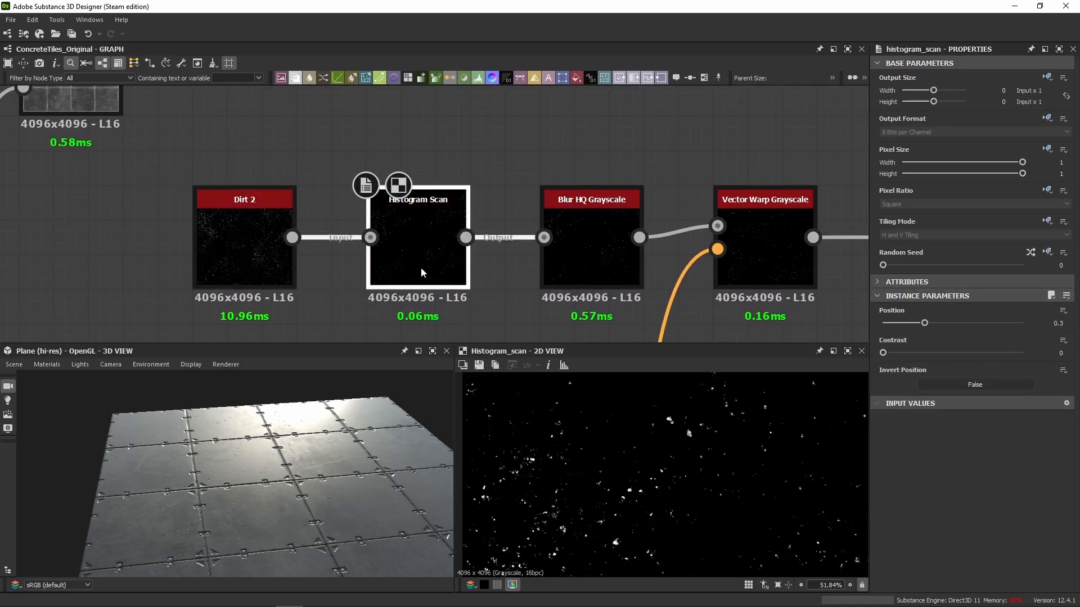
click(589, 267)
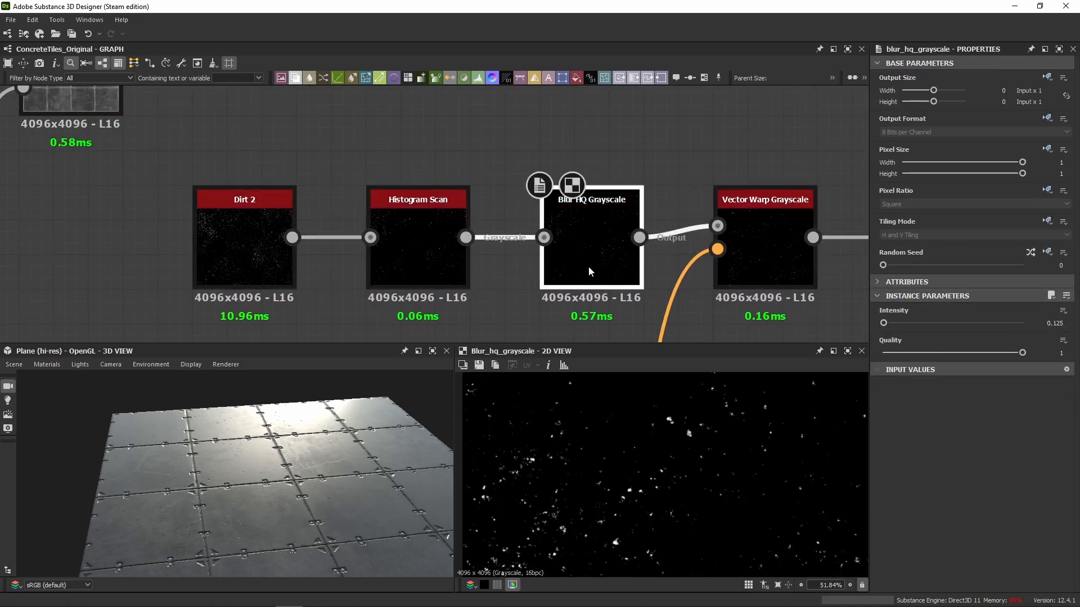
middle_drag(588, 268, 521, 242)
scroll(625, 531, up, 8)
middle_drag(663, 517, 742, 440)
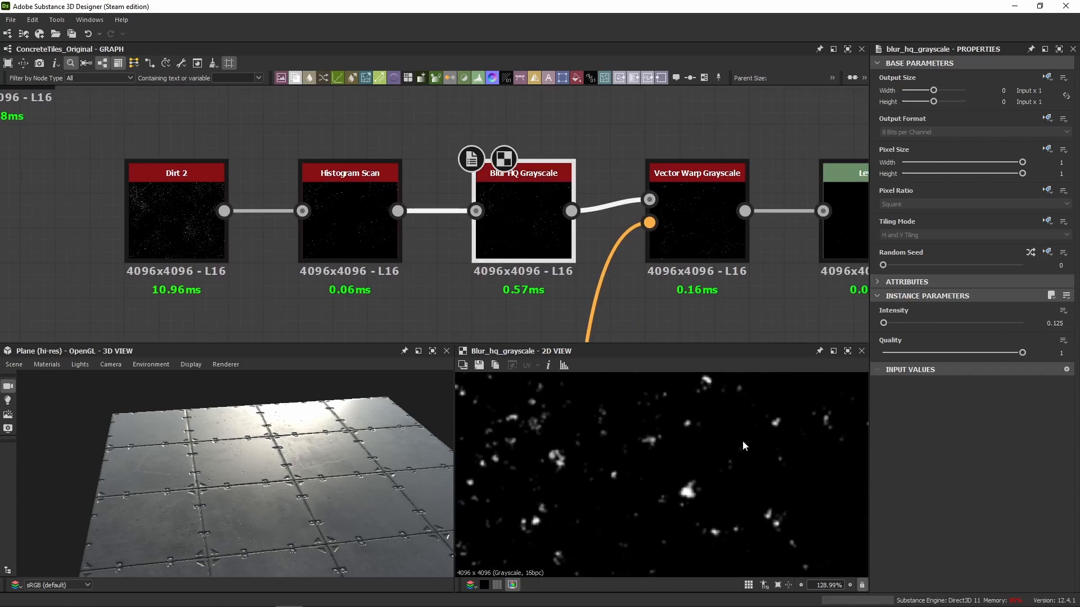
Inspect the Vector Warp Grayscale node after the blur and trace where its vector input comes from.
click(694, 266)
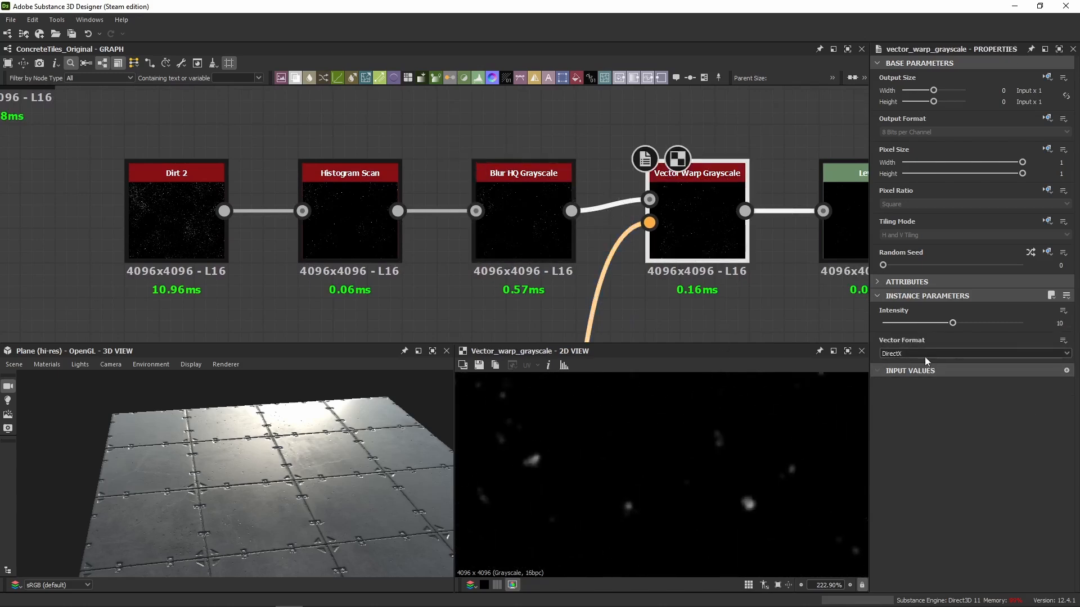
scroll(680, 297, down, 10)
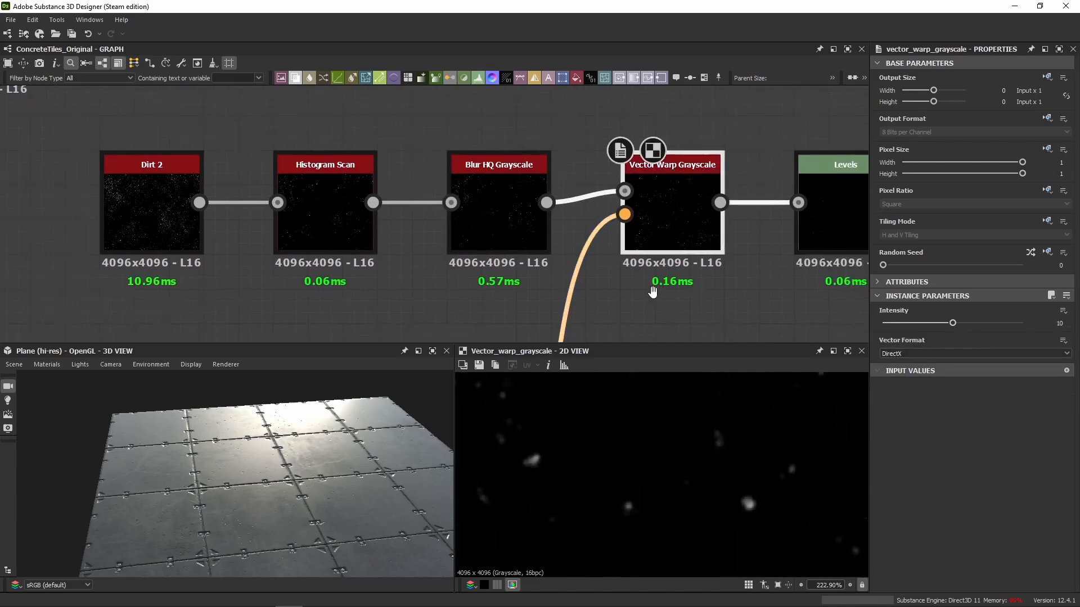
middle_drag(505, 201, 534, 192)
scroll(498, 243, up, 4)
scroll(490, 262, down, 10)
middle_drag(367, 274, 483, 236)
scroll(483, 236, up, 10)
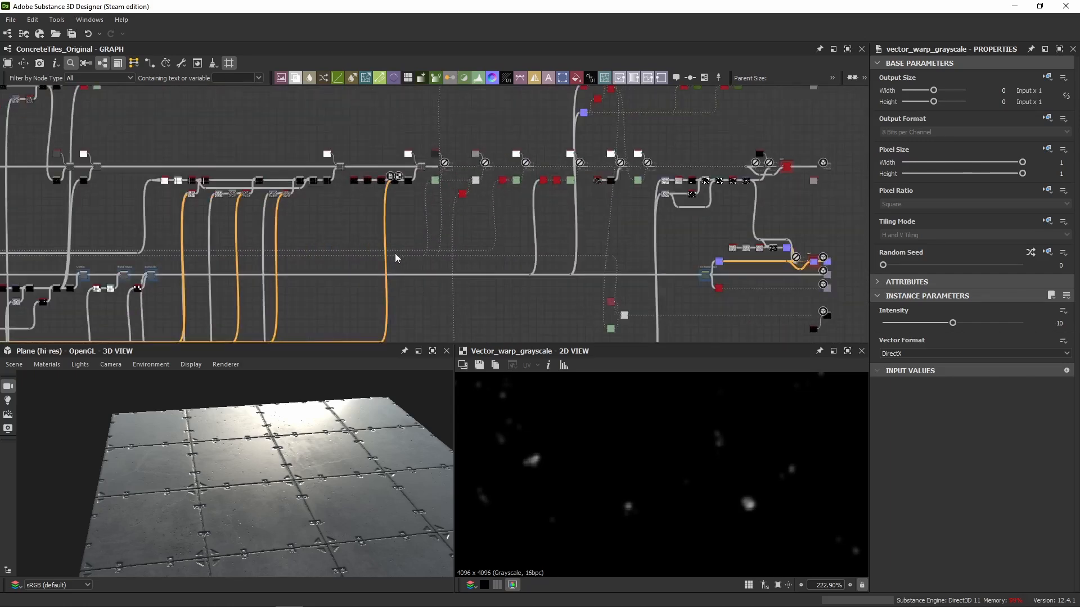
Show the settings of the Levels node after the Vector Warp as numeric sliders, with Level In High at 0.9999847.
click(459, 215)
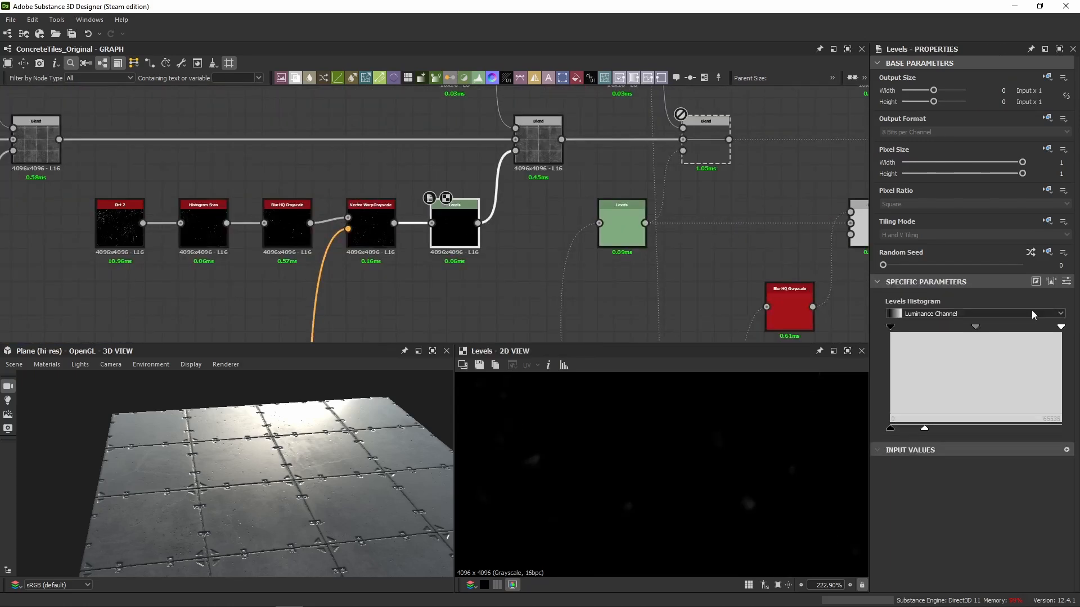
click(1066, 281)
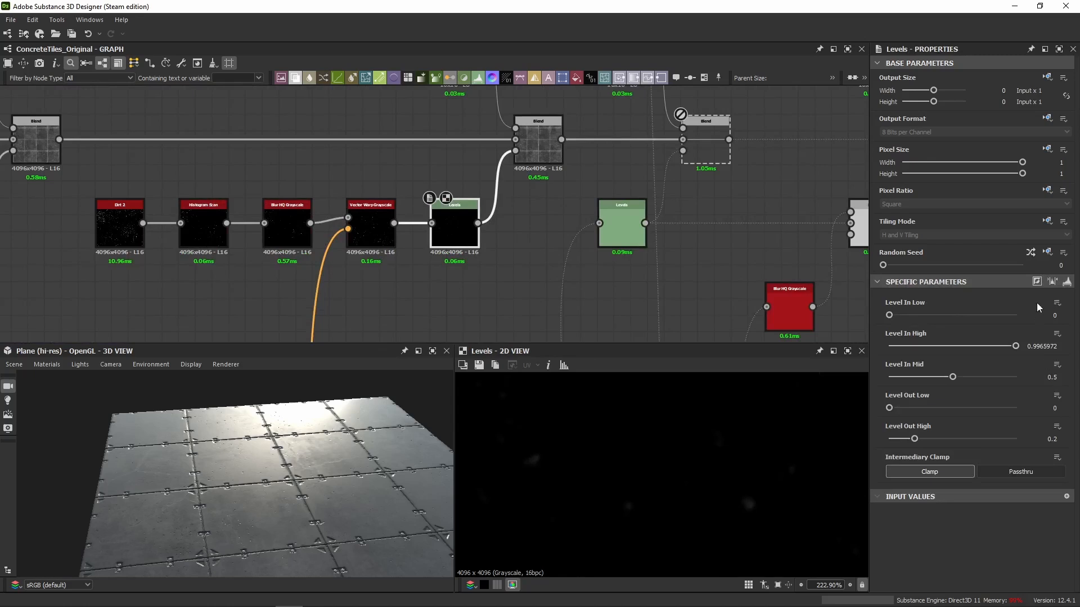
click(1067, 281)
click(1067, 281)
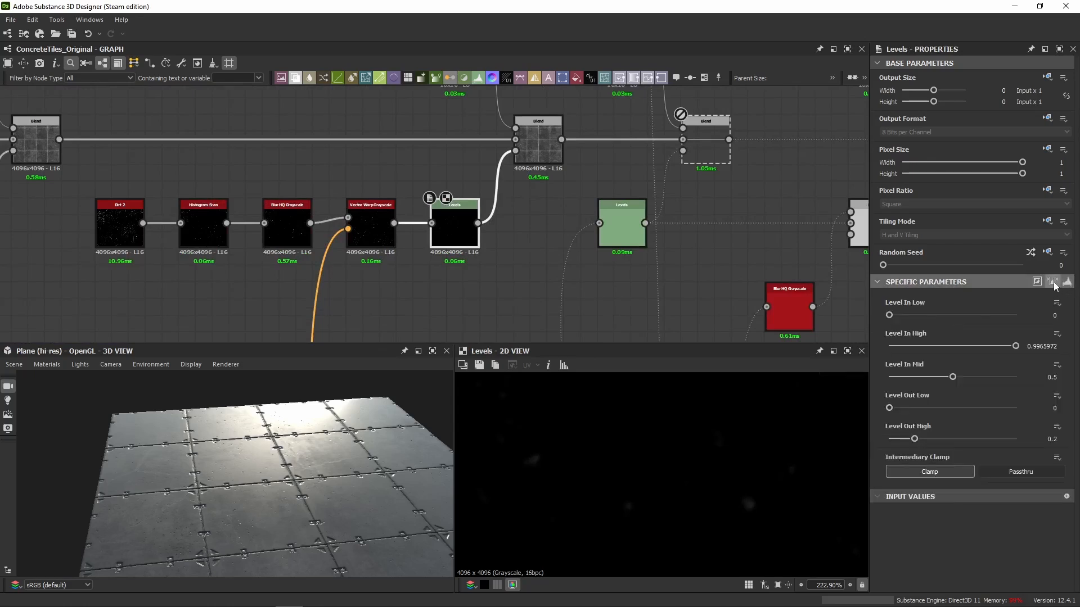
click(1053, 282)
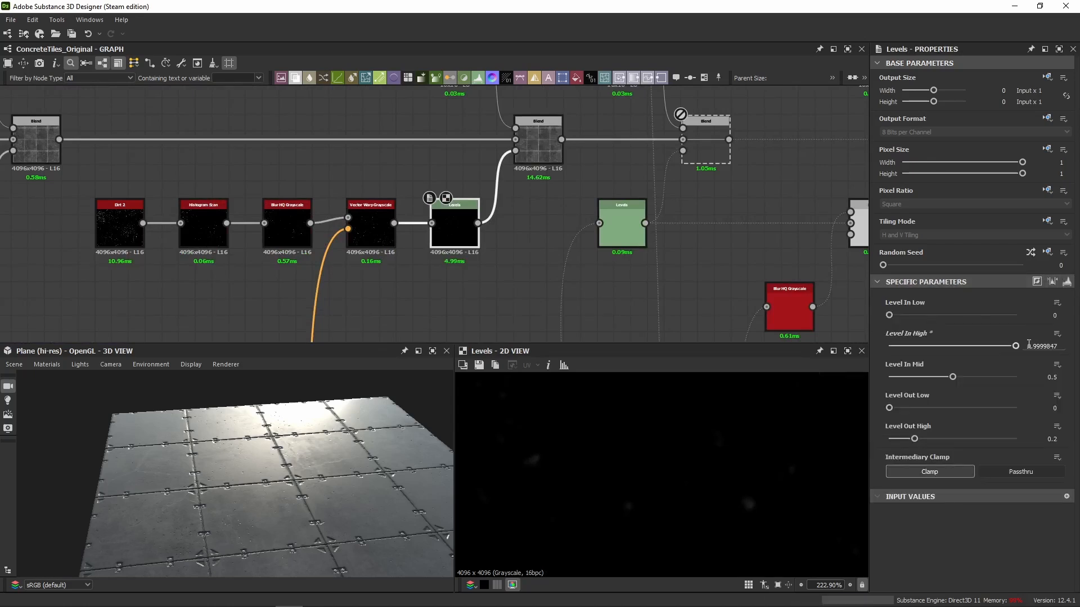
Preview the Subtract Blend that receives the Dirt 2 mask as opacity and the white Uniform Color as foreground.
middle_drag(543, 212, 532, 264)
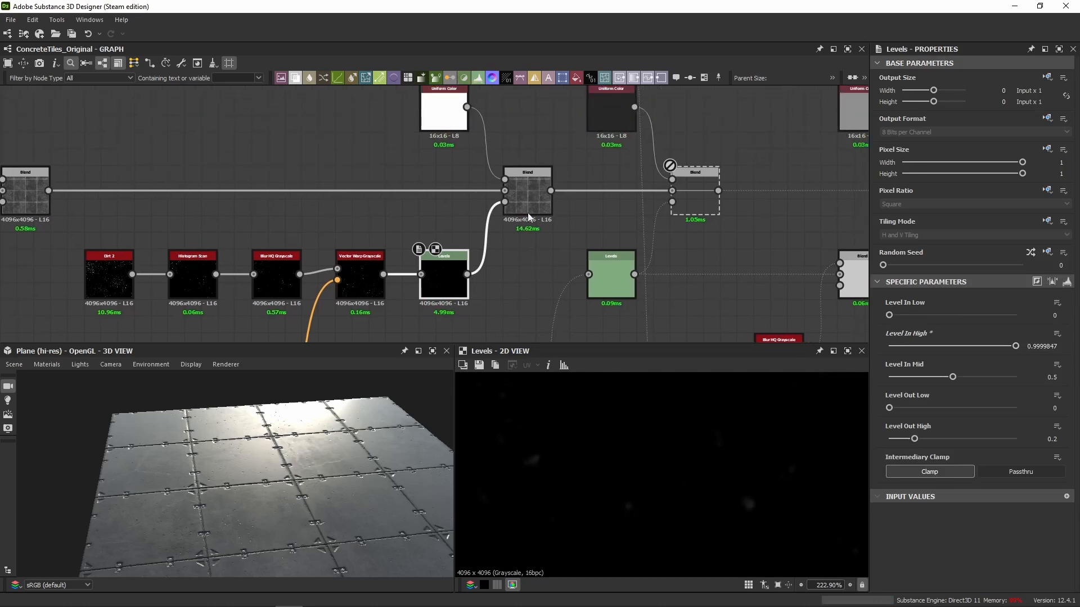
click(527, 205)
double_click(444, 110)
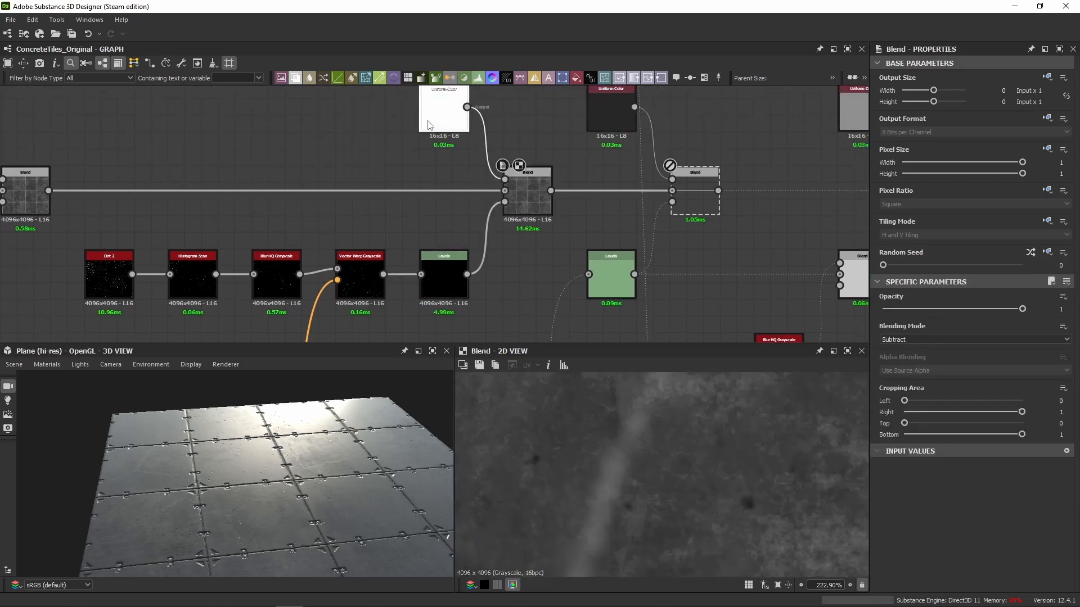
click(535, 210)
double_click(536, 210)
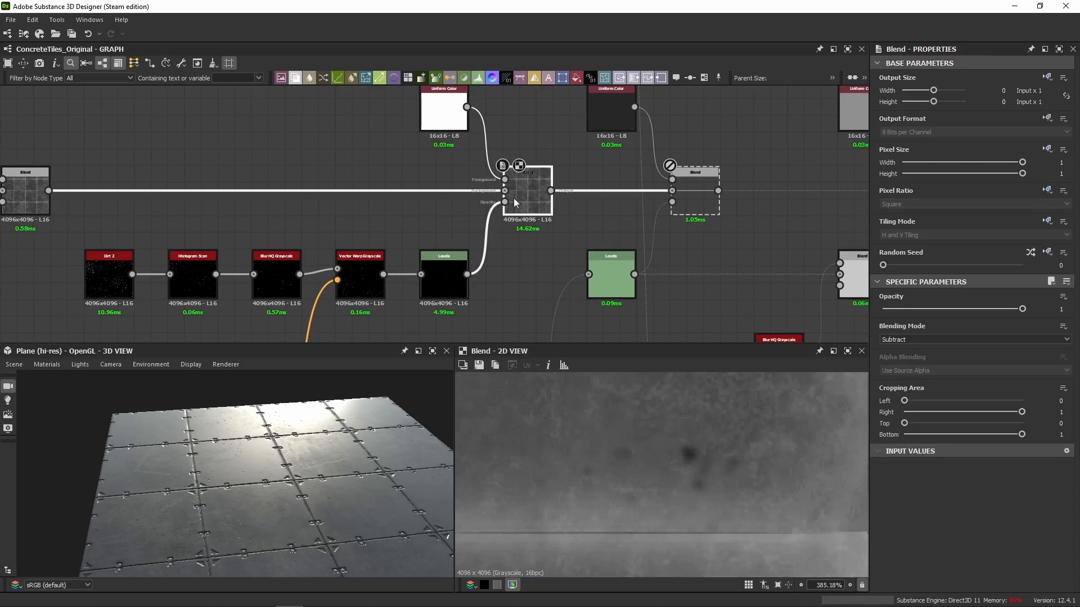
Switch the Dirt 2 Subtract Blend off and on to compare the dark specks in the 2D and 3D views.
key(shift+d)
key(shift+d)
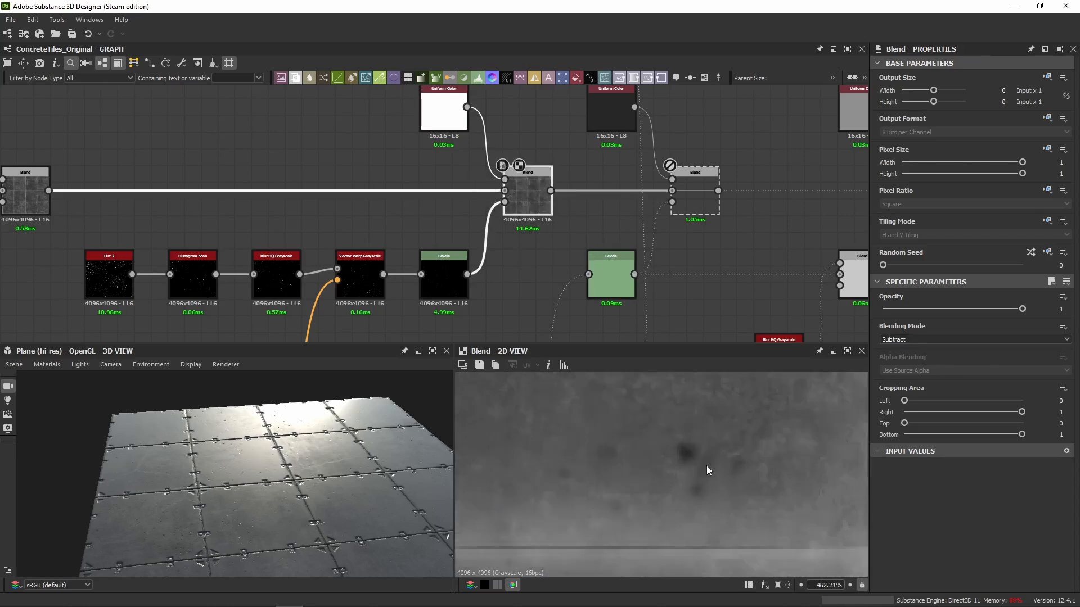
scroll(663, 454, up, 3)
scroll(203, 486, up, 6)
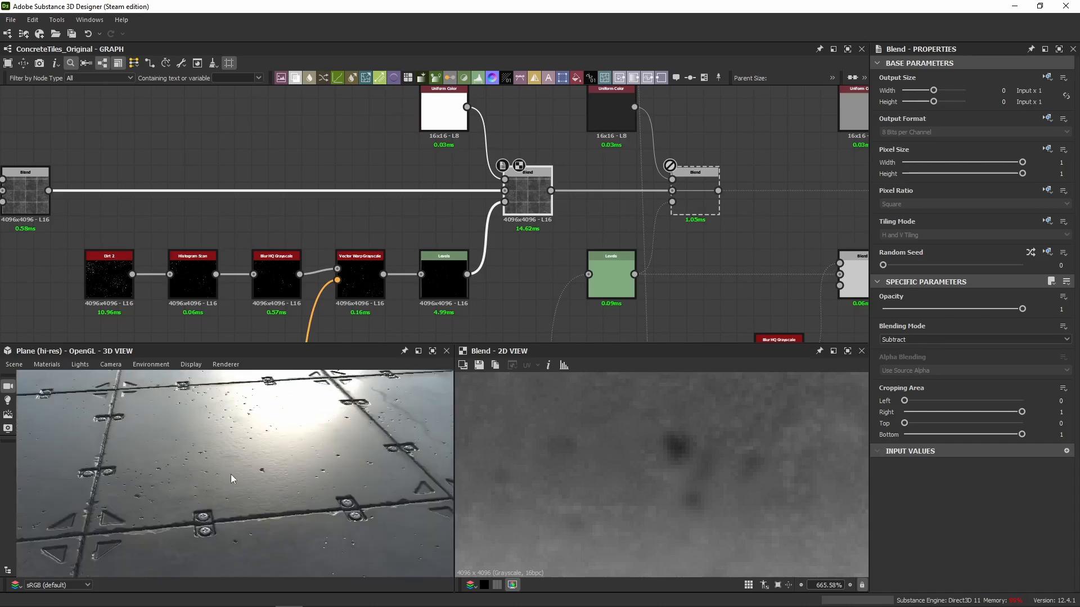
drag(226, 477, 283, 427)
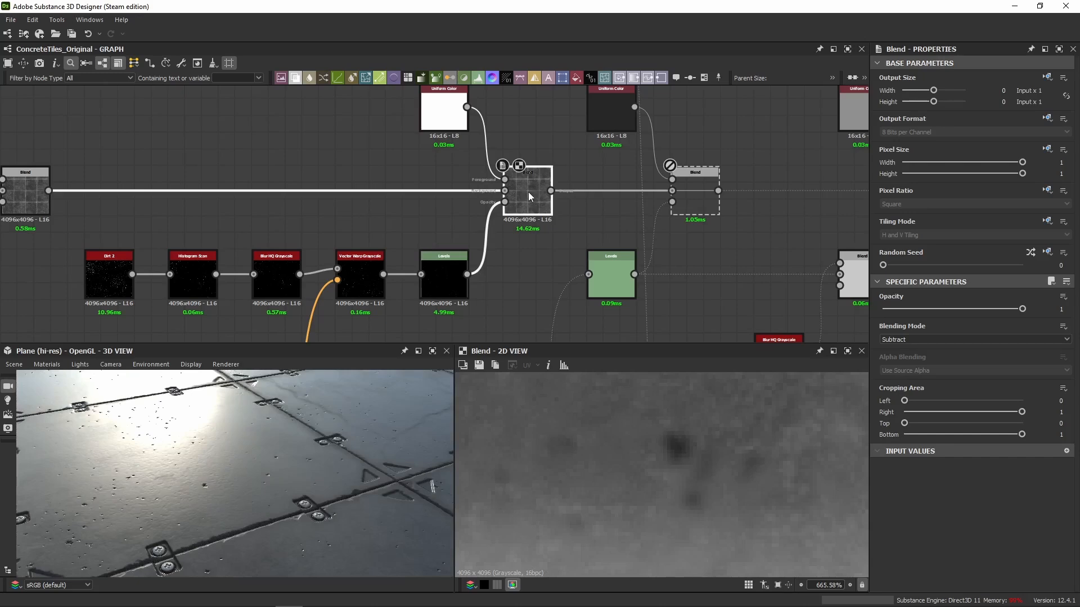
key(shift+d)
scroll(342, 476, down, 3)
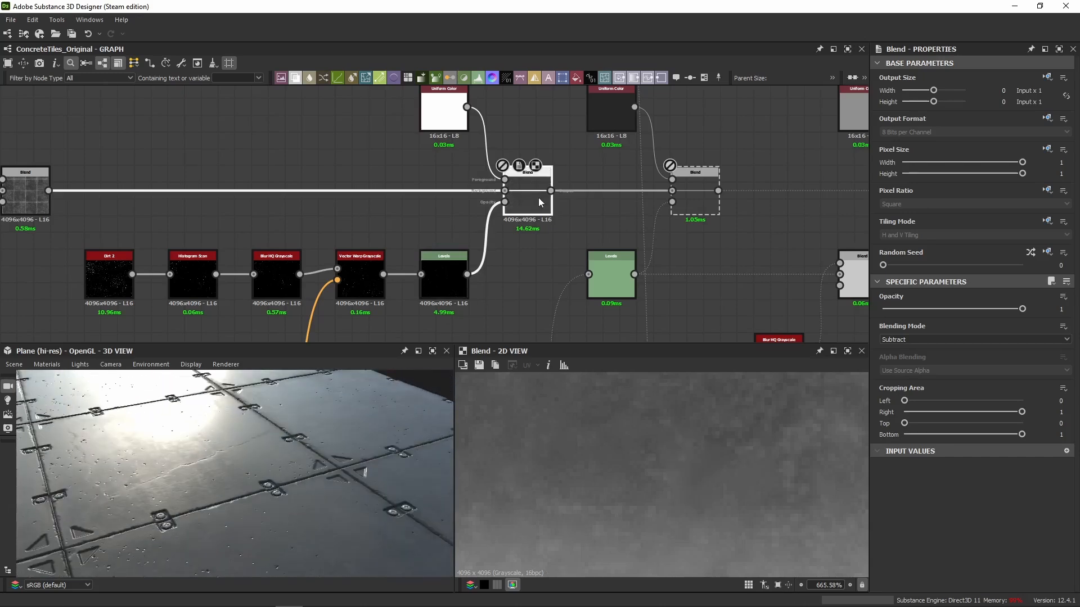
key(shift+d)
Compare a close-up of the tile surface in the 3D view with the Dirt 2 Subtract Blend disabled and enabled.
middle_drag(162, 421, 250, 462)
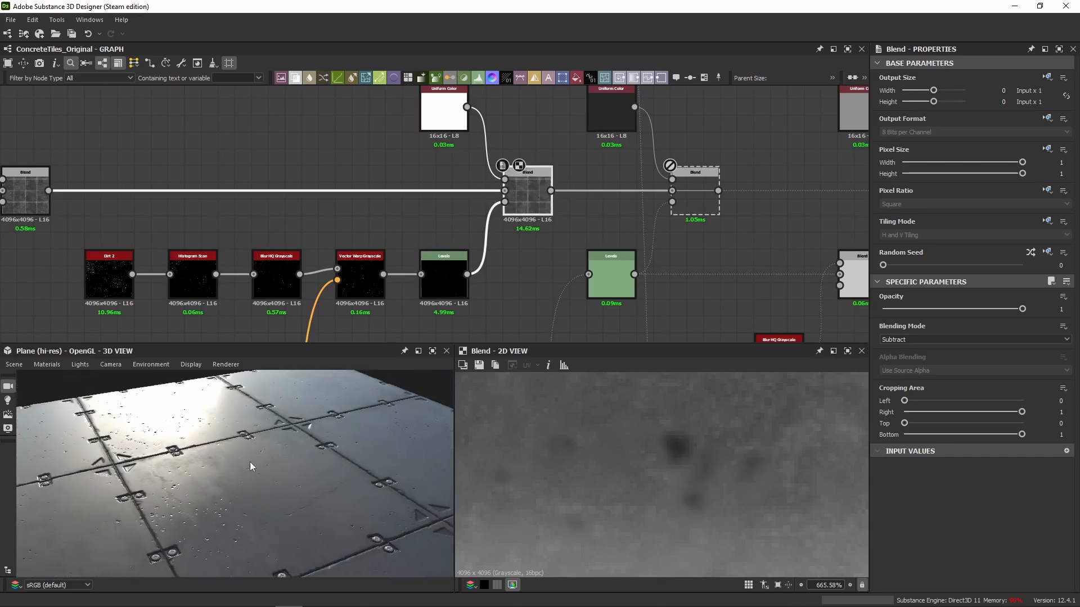
scroll(250, 462, up, 4)
middle_drag(181, 457, 191, 465)
scroll(191, 464, up, 3)
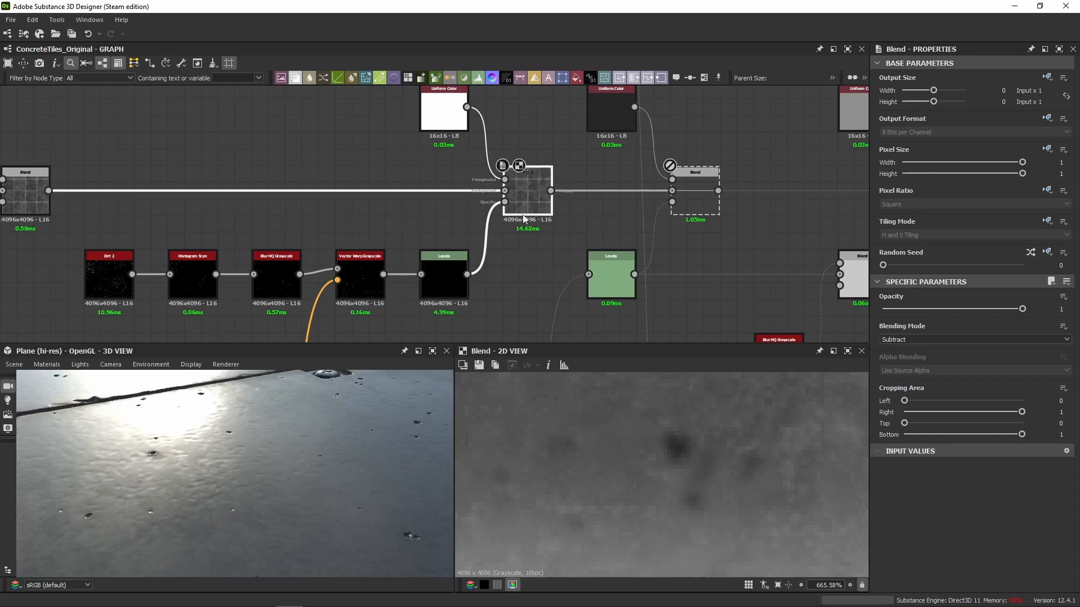
key(shift+d)
key(shift+d)
key(shift+d)
key(shift+d)
Check the specks' roughness around the light reflection from other angles, switching the Subtract Blend off and back on.
scroll(353, 427, down, 7)
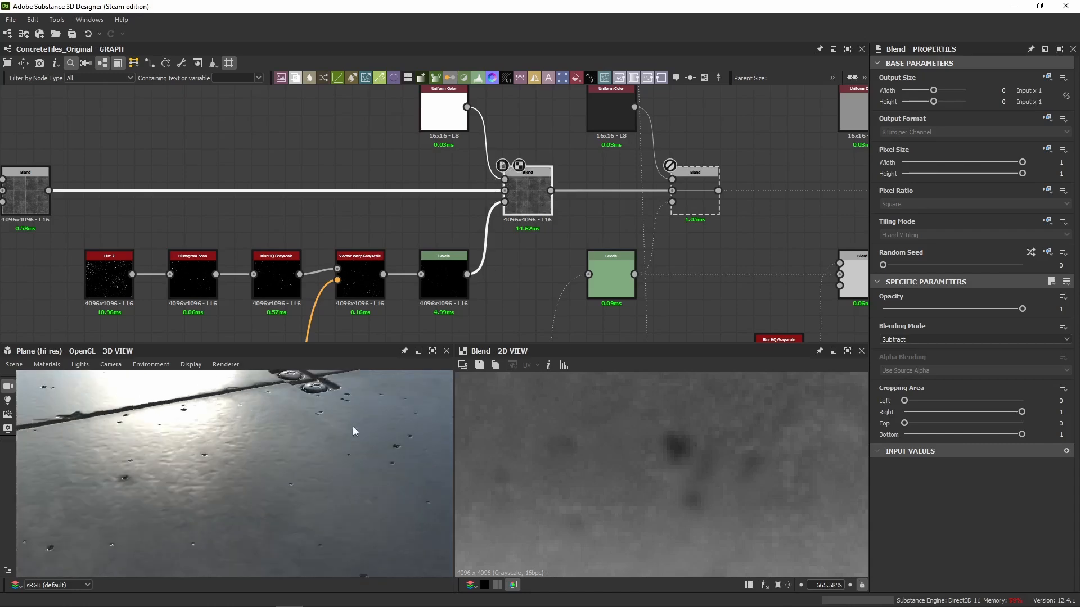
scroll(288, 450, up, 6)
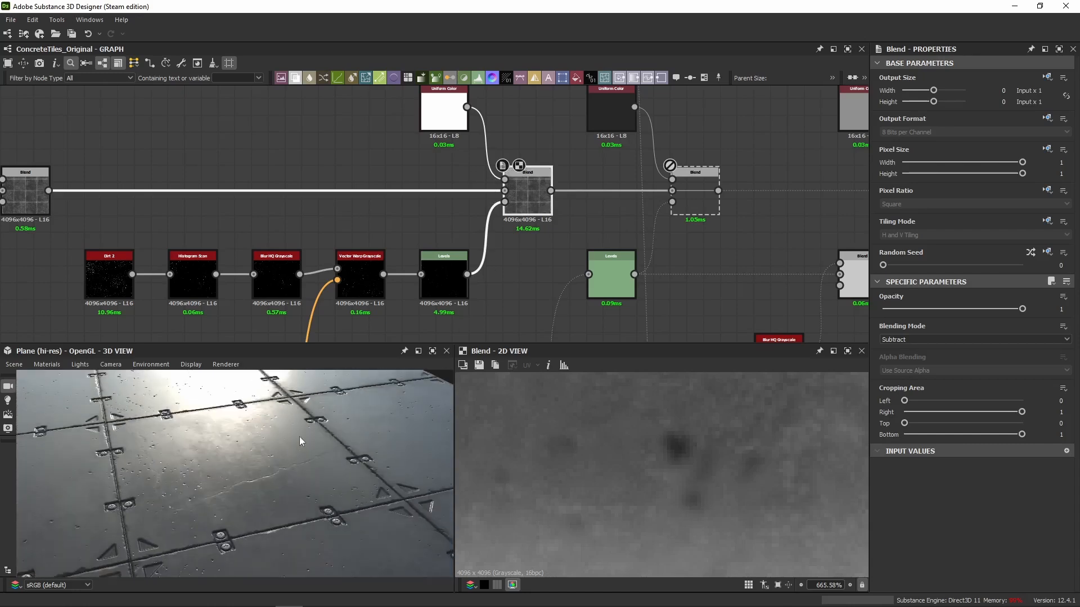
key(shift+d)
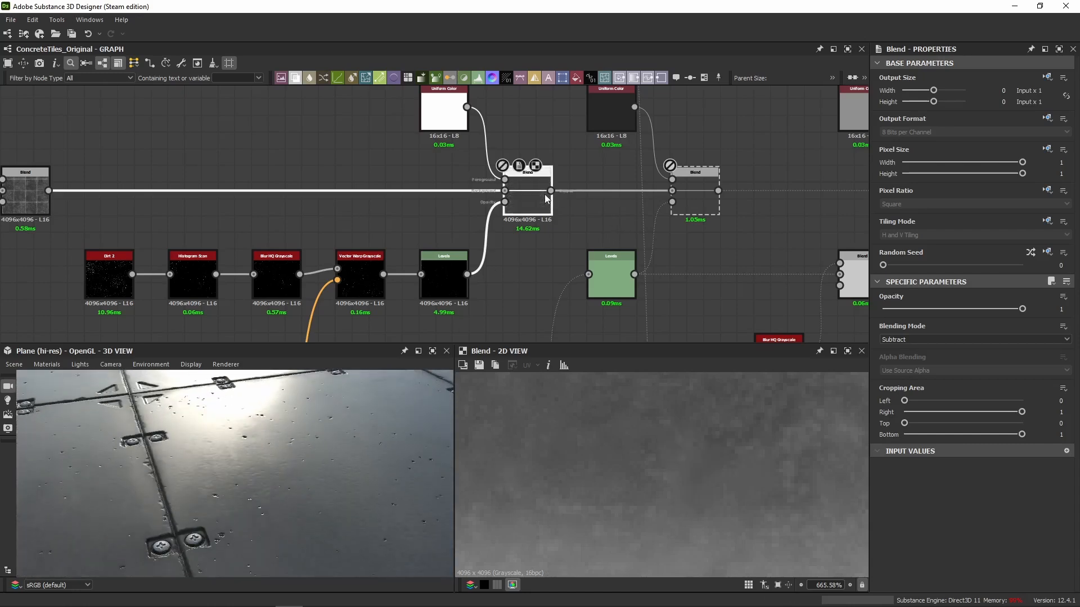
key(shift+d)
click(546, 197)
middle_drag(337, 394, 306, 410)
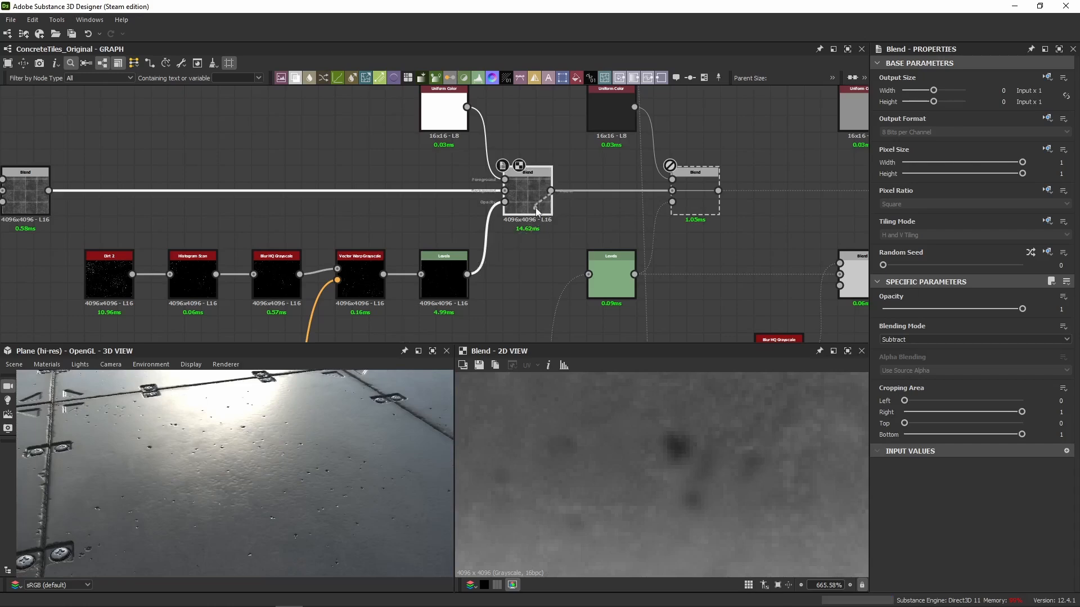
key(shift+d)
key(shift+d)
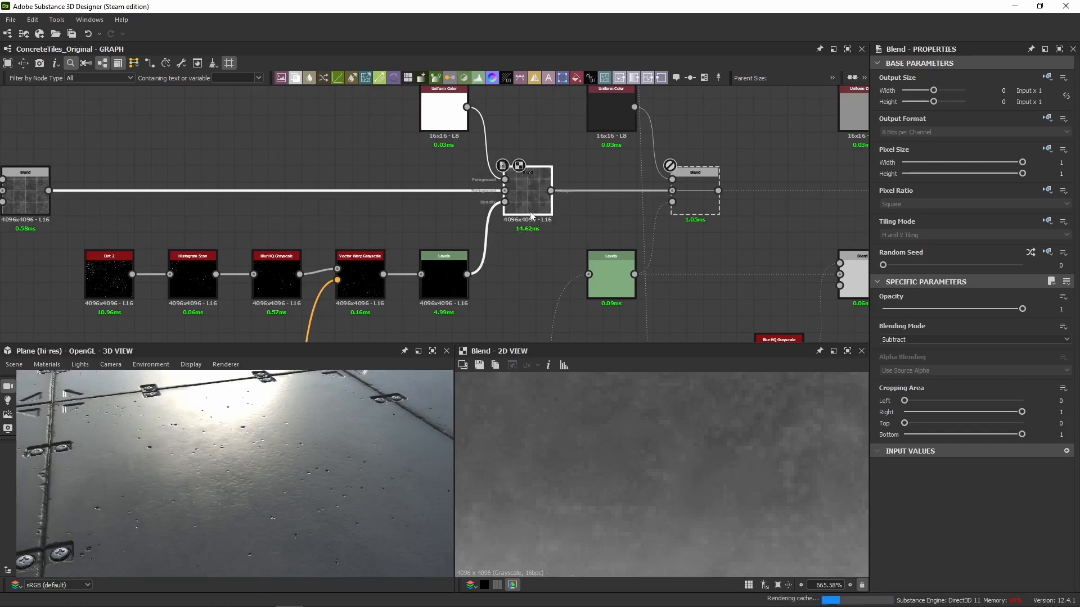
middle_drag(342, 457, 338, 426)
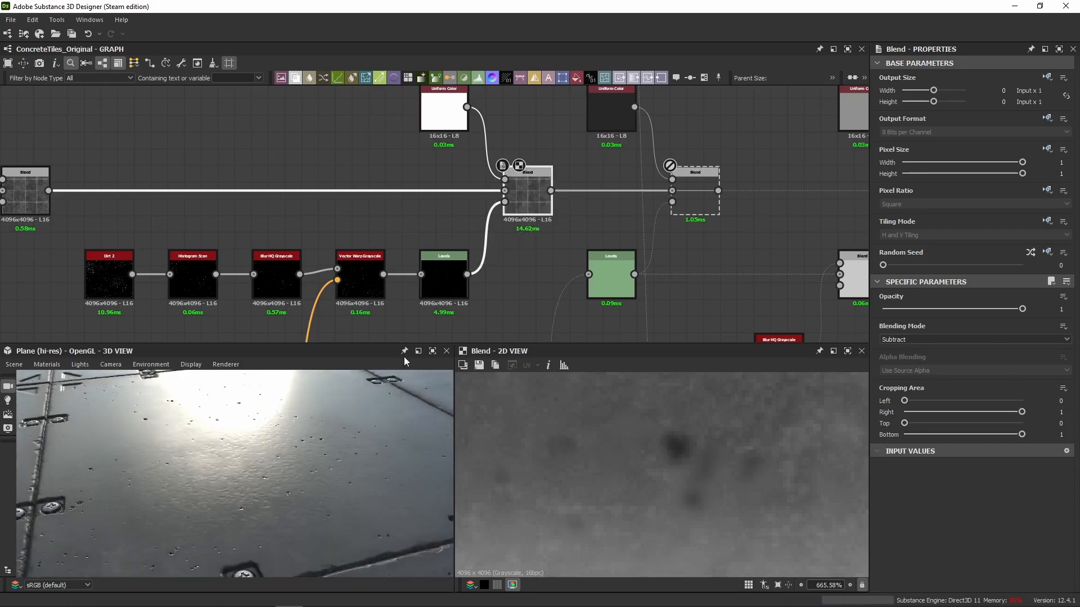
Locate the Dirt 2 node that starts the Concrete Freckles chain in the height section and preview it.
scroll(242, 267, down, 4)
scroll(198, 309, down, 2)
middle_drag(201, 306, 531, 149)
scroll(463, 208, down, 4)
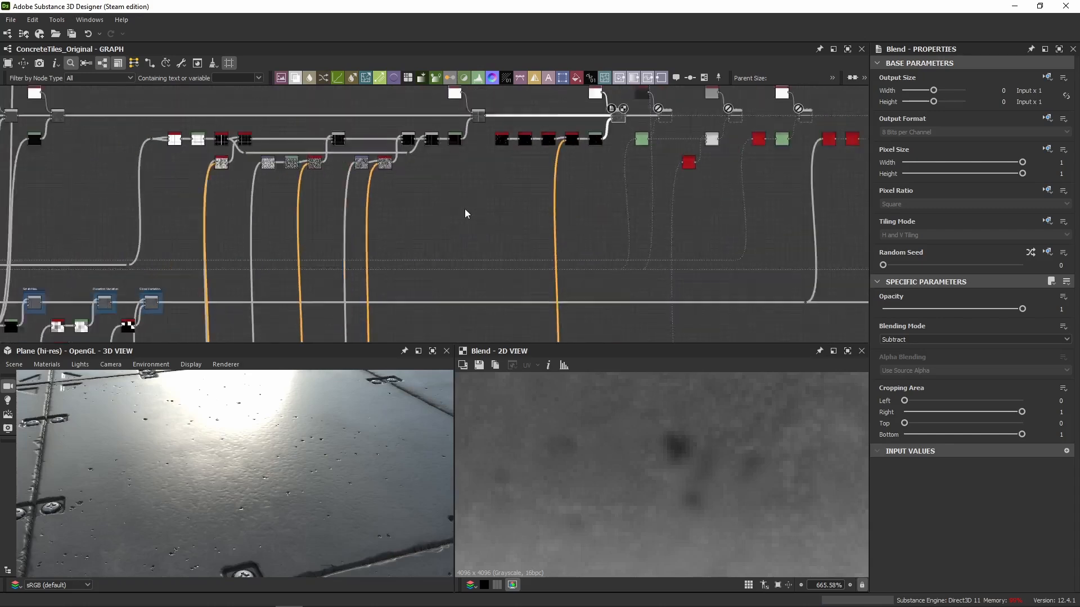
middle_drag(405, 223, 588, 166)
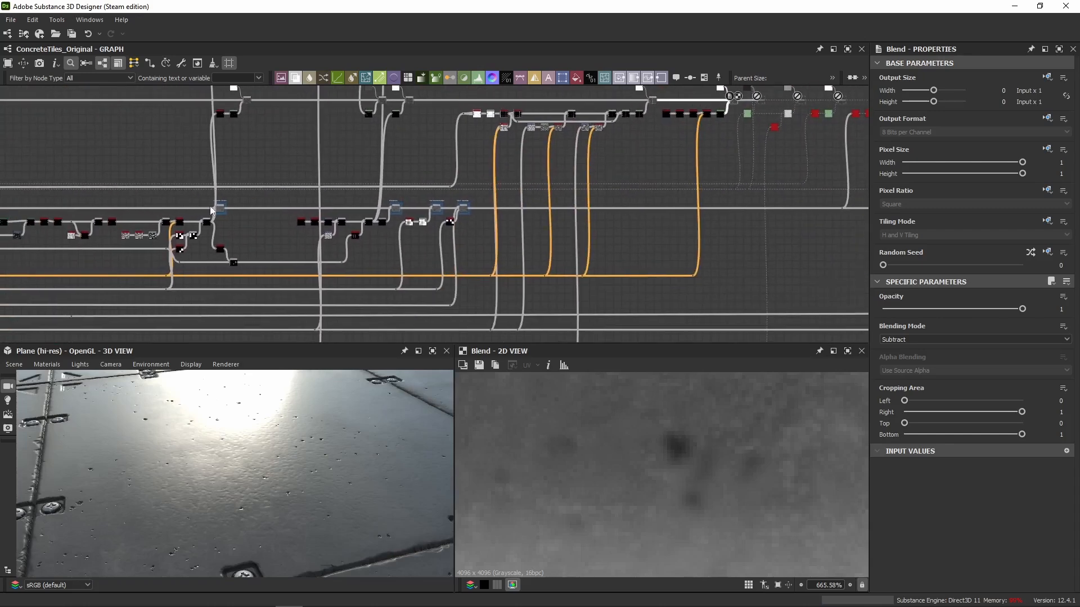
scroll(219, 209, up, 5)
middle_drag(505, 216, 394, 209)
middle_drag(460, 206, 626, 190)
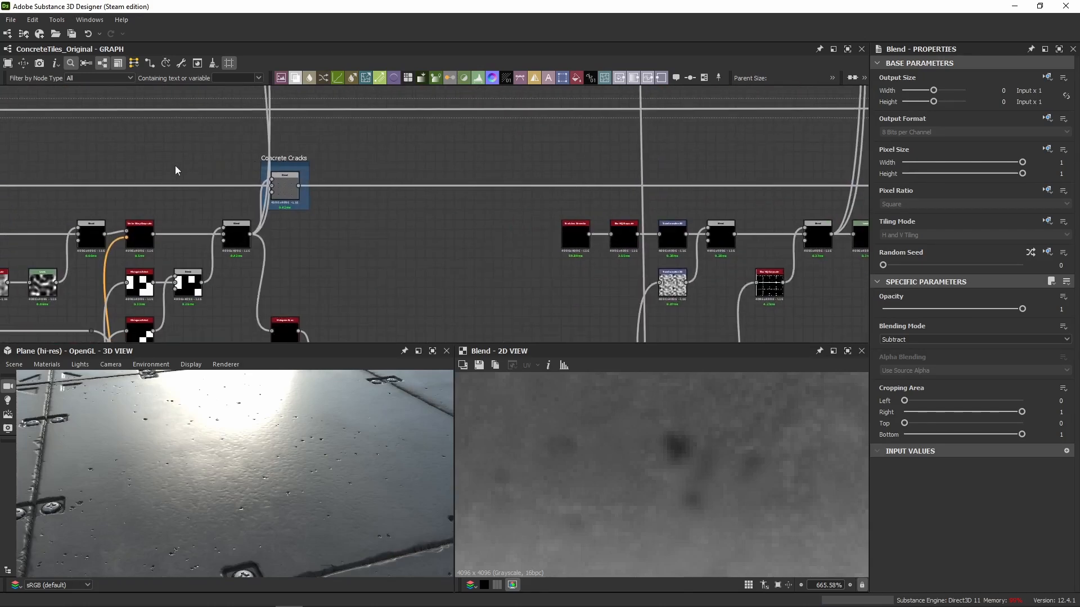
middle_drag(174, 166, 506, 127)
middle_drag(195, 131, 585, 135)
middle_drag(279, 141, 638, 149)
middle_drag(224, 153, 663, 163)
scroll(451, 211, up, 3)
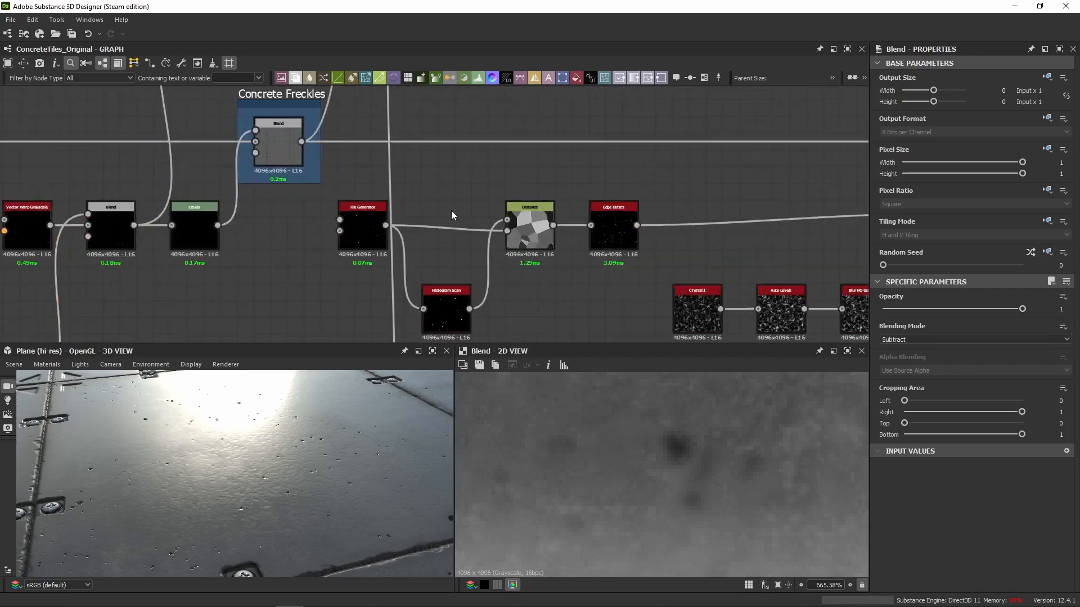
scroll(233, 177, down, 4)
middle_drag(231, 200, 721, 229)
scroll(440, 228, up, 5)
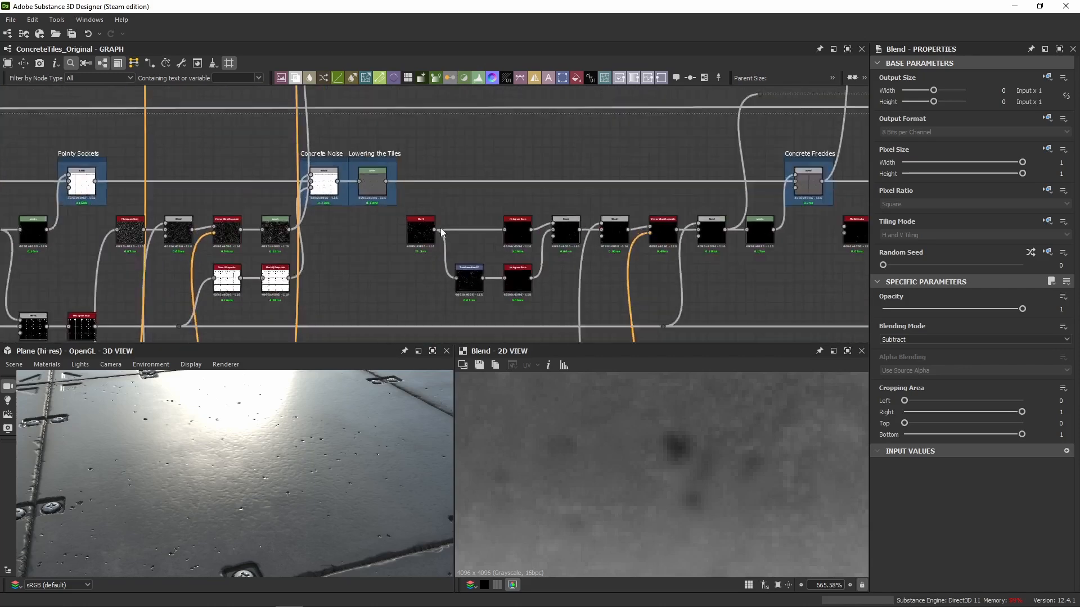
double_click(396, 242)
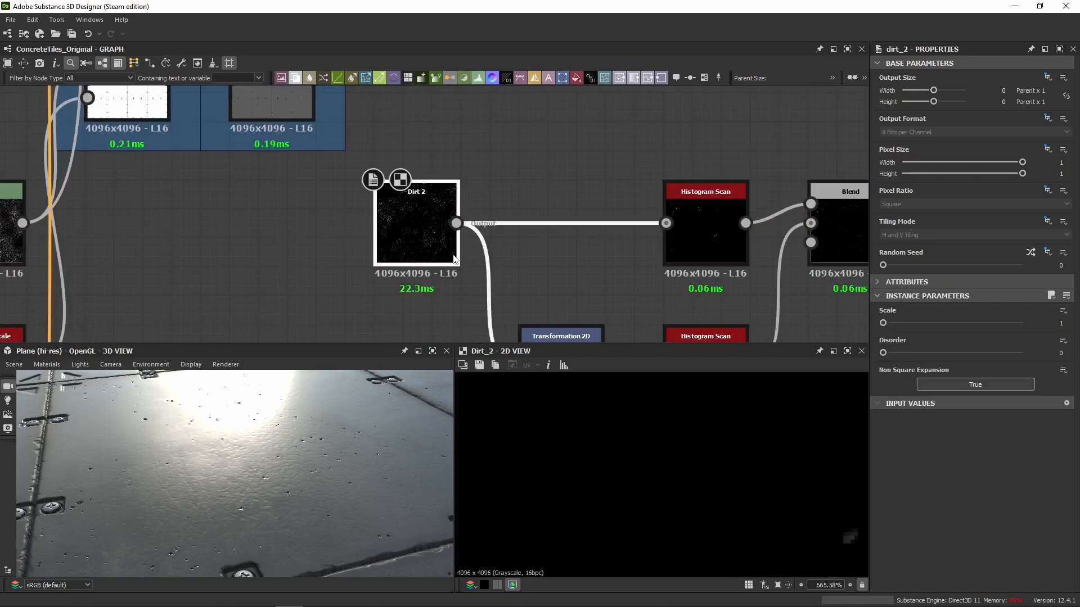
Return to the roughness chain at the disabled Blend nodes following the Dirt 2 Subtract Blend.
scroll(454, 259, down, 2)
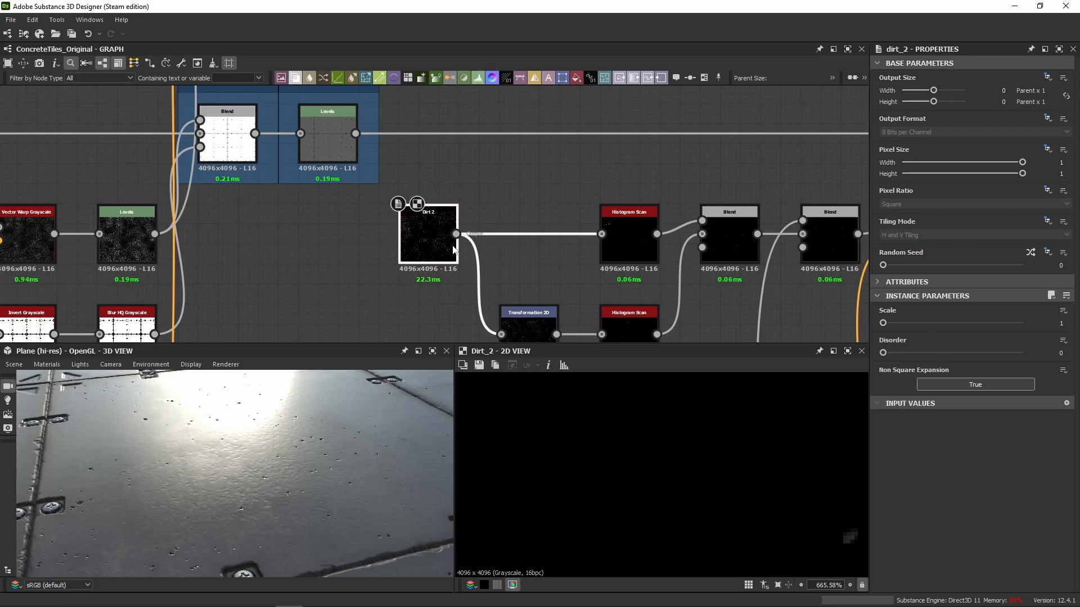
scroll(454, 250, down, 2)
scroll(475, 230, down, 4)
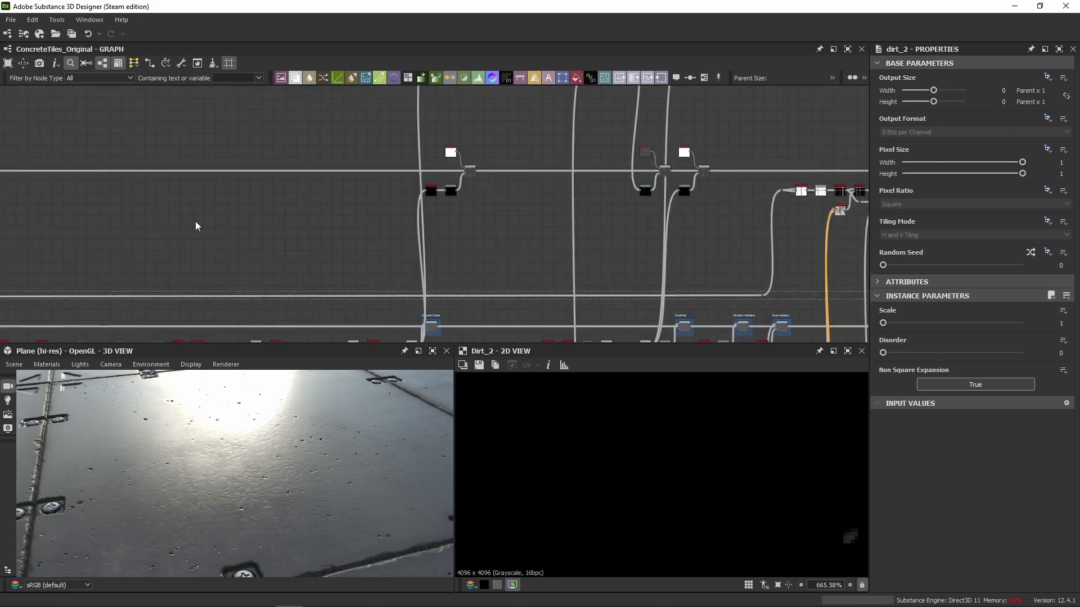
middle_drag(196, 221, 62, 252)
middle_drag(832, 185, 518, 201)
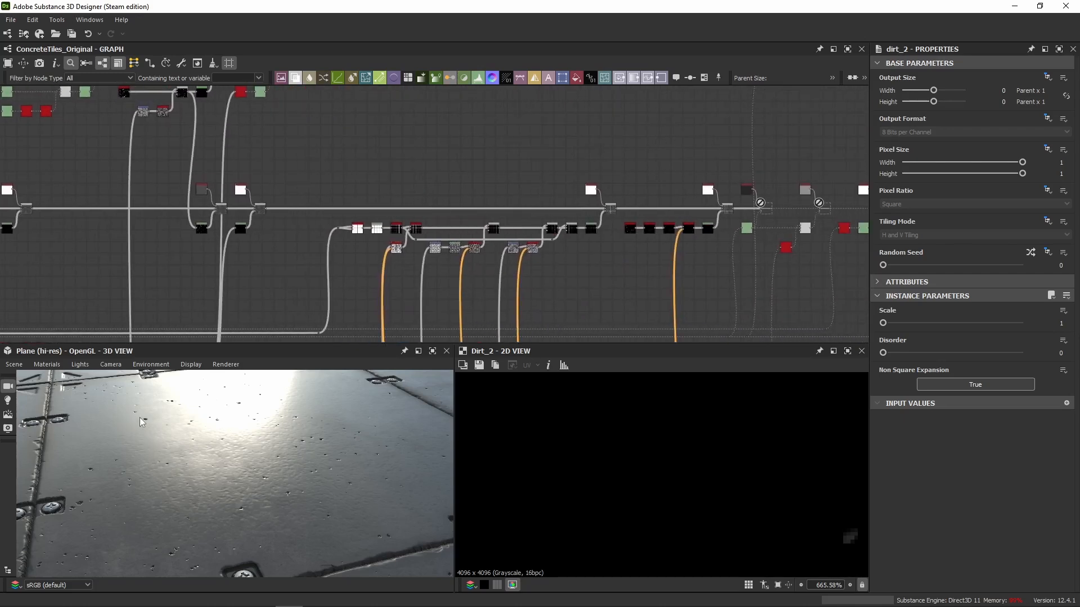
Set the Random Seed to 1 on the Dirt 2 node that starts the specks branch of the roughness chain.
middle_drag(467, 184, 285, 153)
middle_drag(693, 239, 398, 229)
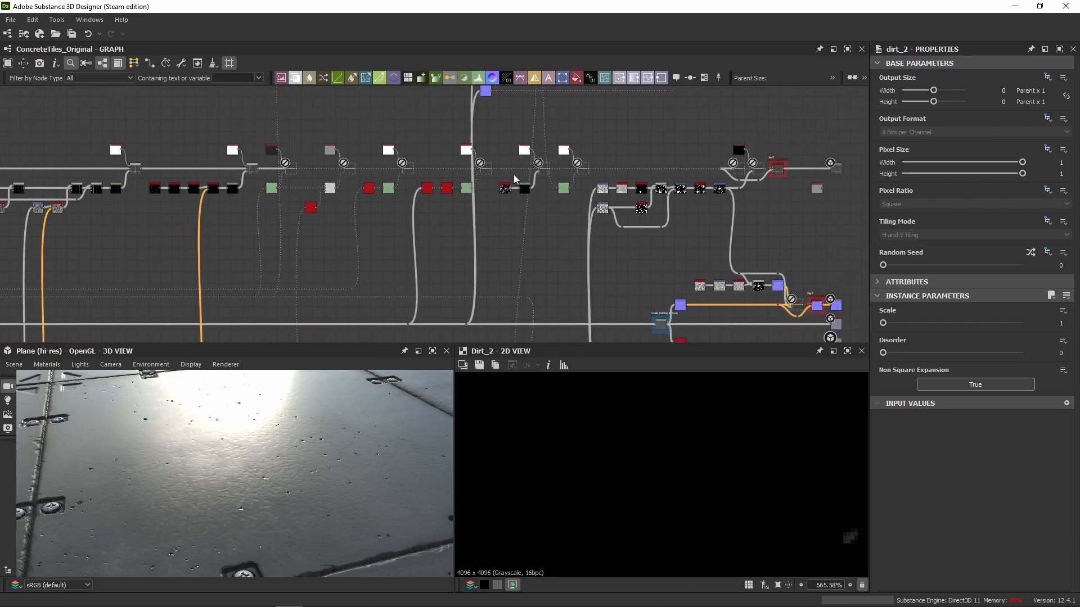
scroll(512, 175, up, 5)
middle_drag(118, 195, 617, 200)
middle_drag(303, 197, 586, 203)
scroll(432, 235, up, 3)
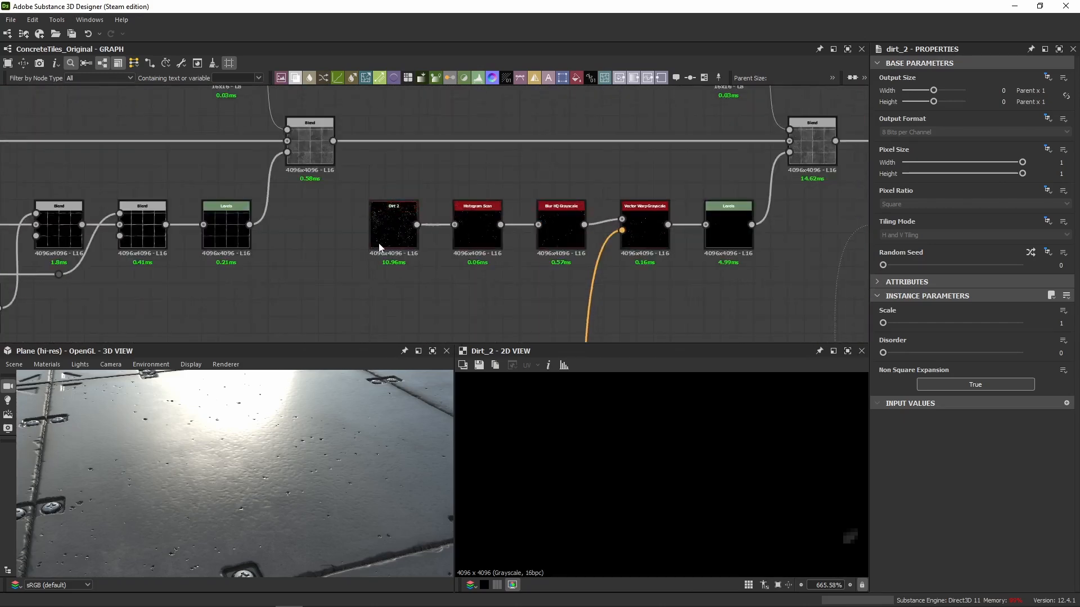
click(378, 245)
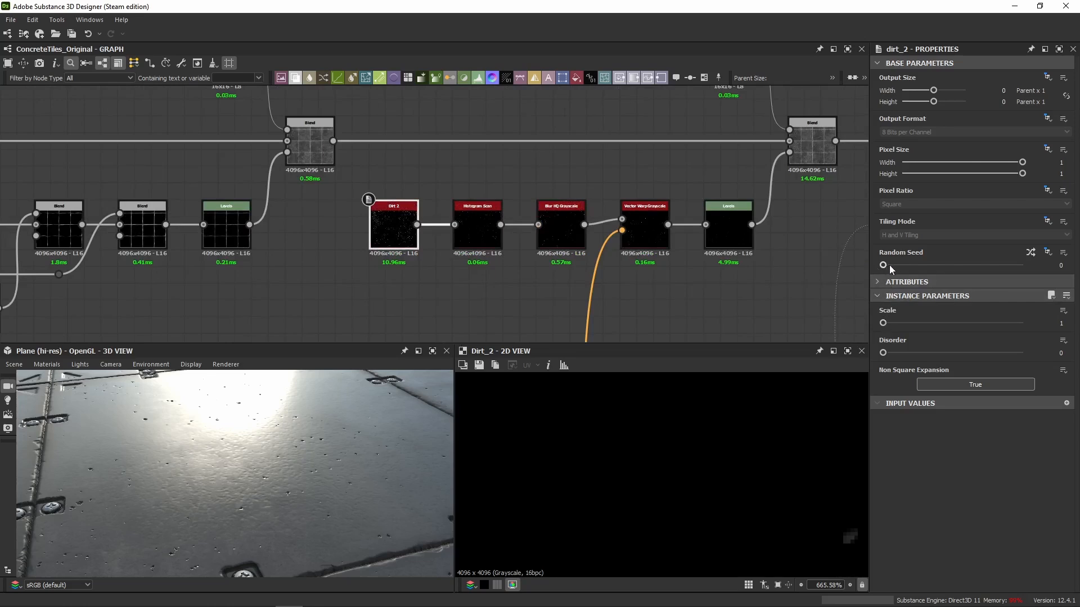
drag(890, 267, 897, 267)
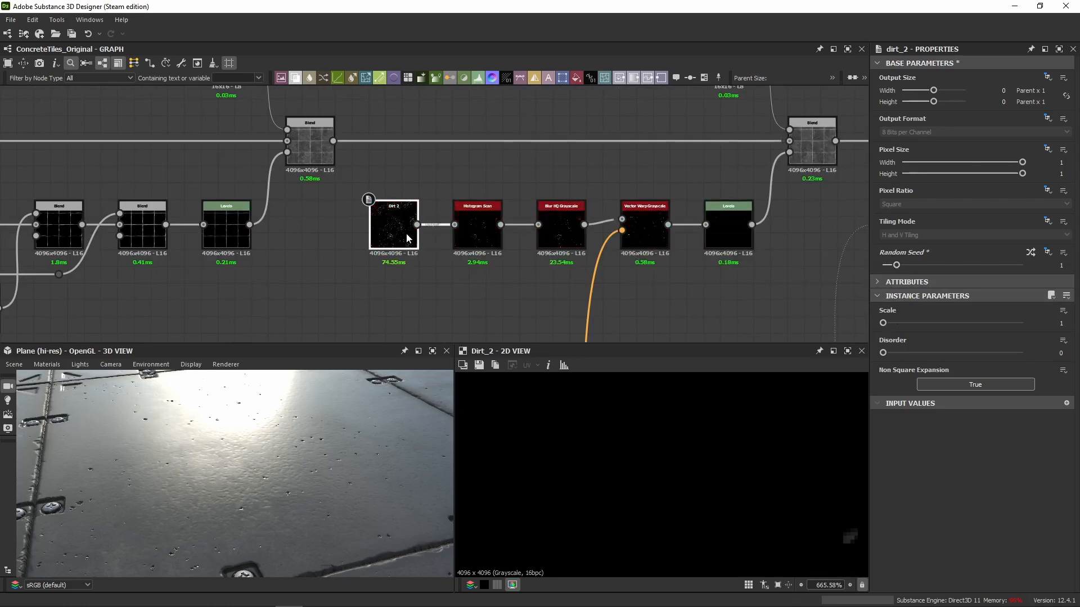
Preview the reseeded Dirt 2 specks and their Subtract Blend, and view the tile surface in 3D.
scroll(585, 409, down, 3)
scroll(585, 410, down, 3)
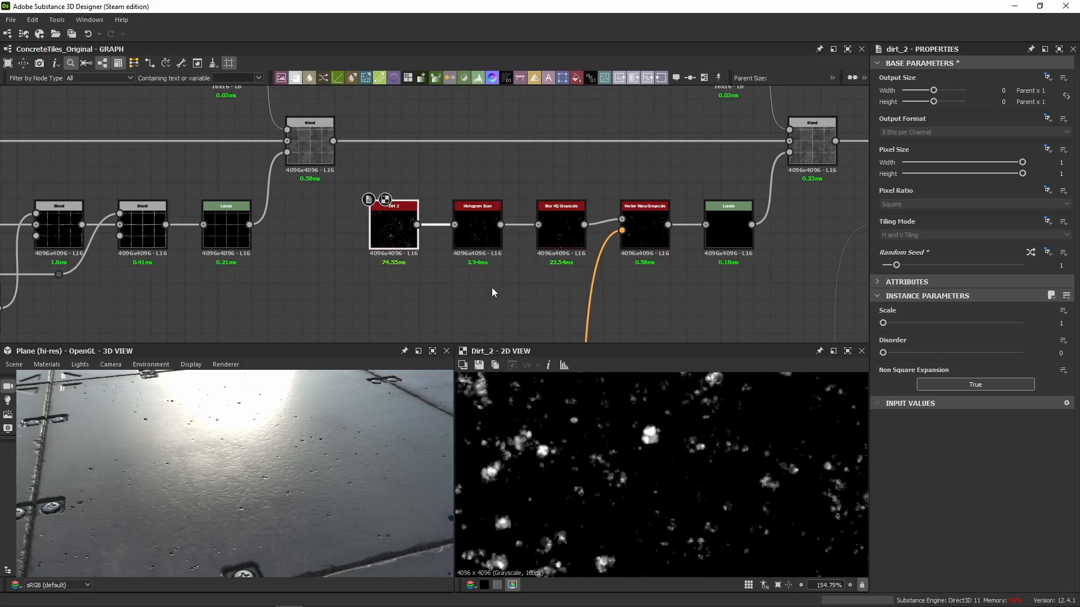
double_click(812, 147)
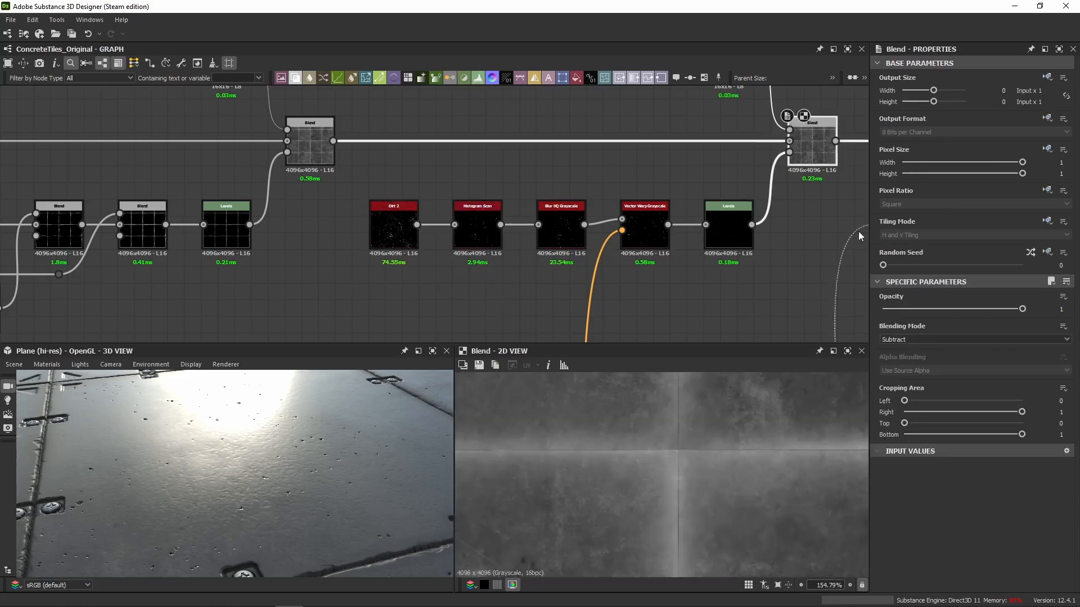
drag(340, 391, 245, 424)
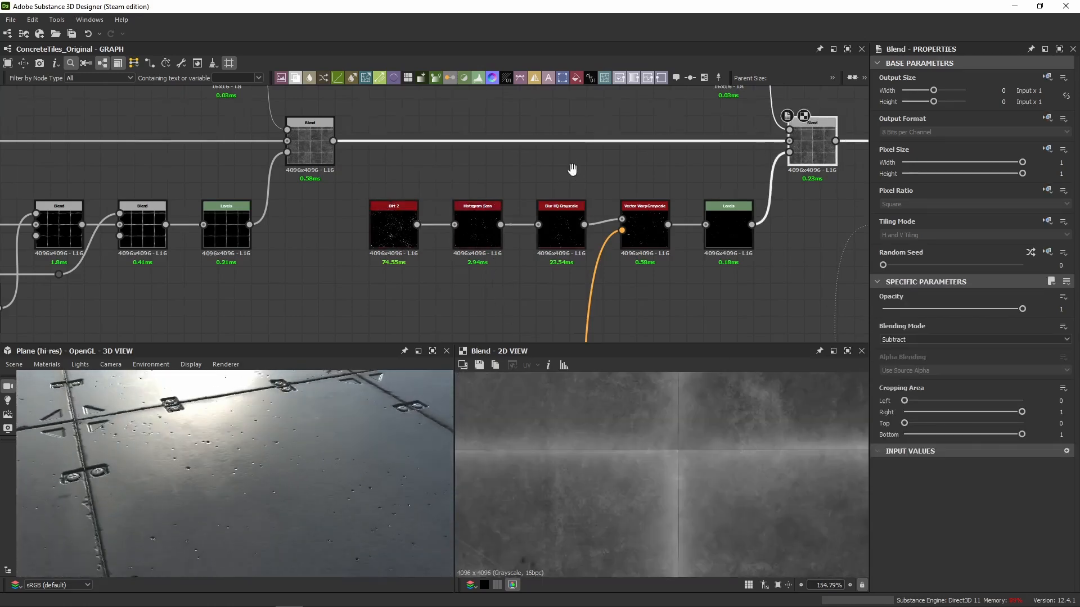
Enable the Copy Blend following the Dirt 2 Subtract Blend and compare the 2D previews of both Blends.
middle_drag(572, 169, 403, 181)
scroll(394, 208, down, 3)
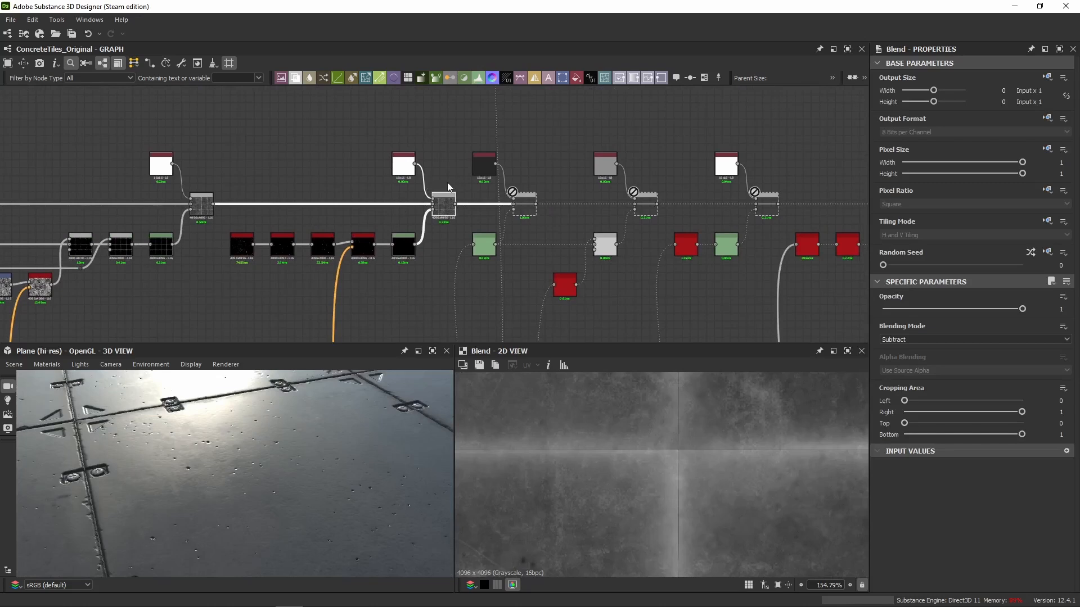
double_click(519, 208)
key(shift+d)
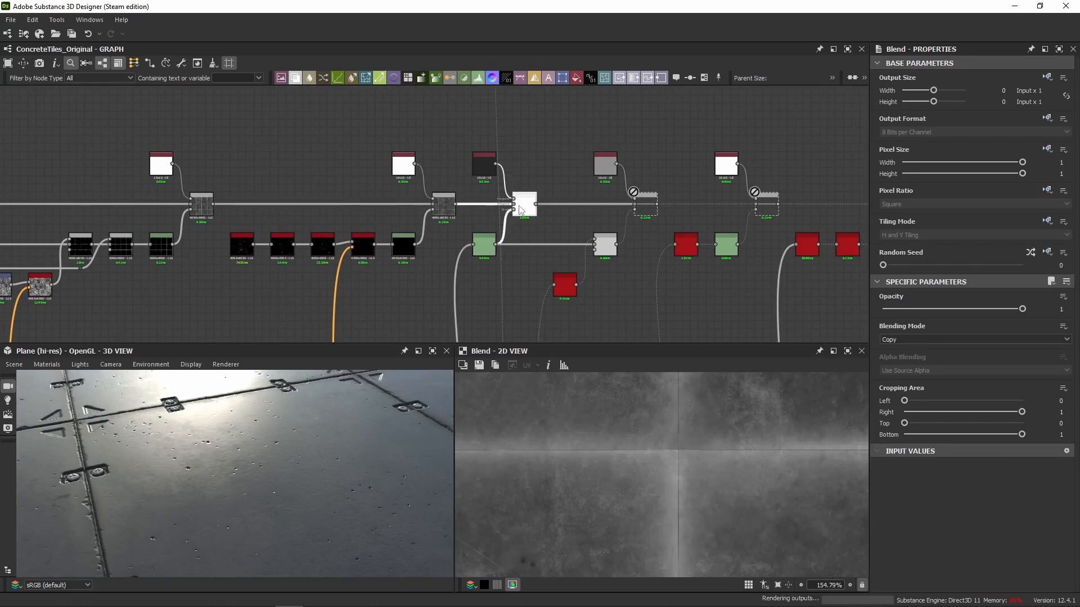
double_click(444, 207)
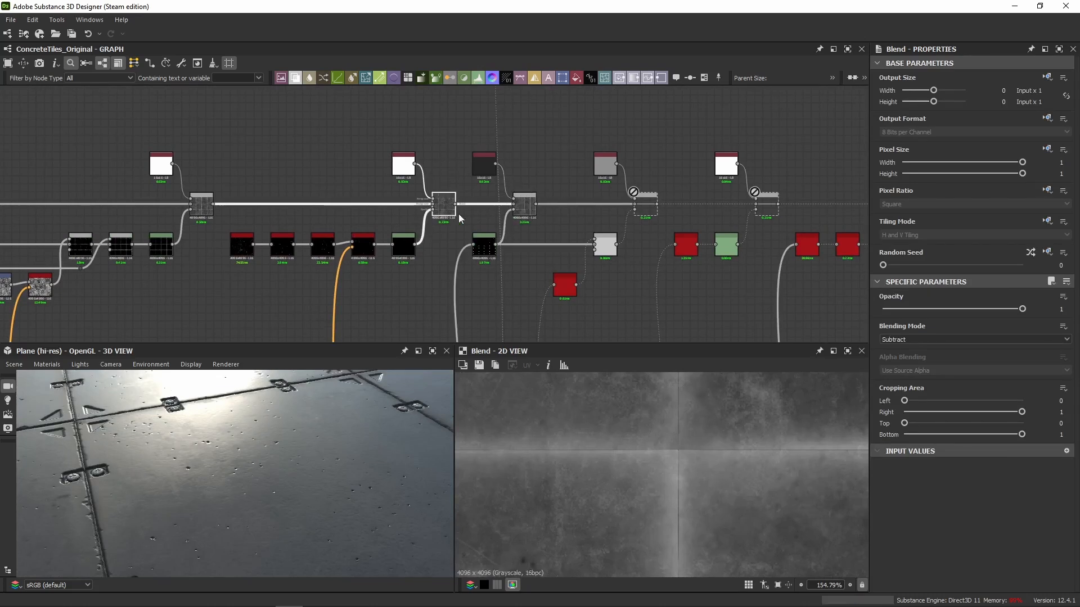
double_click(523, 213)
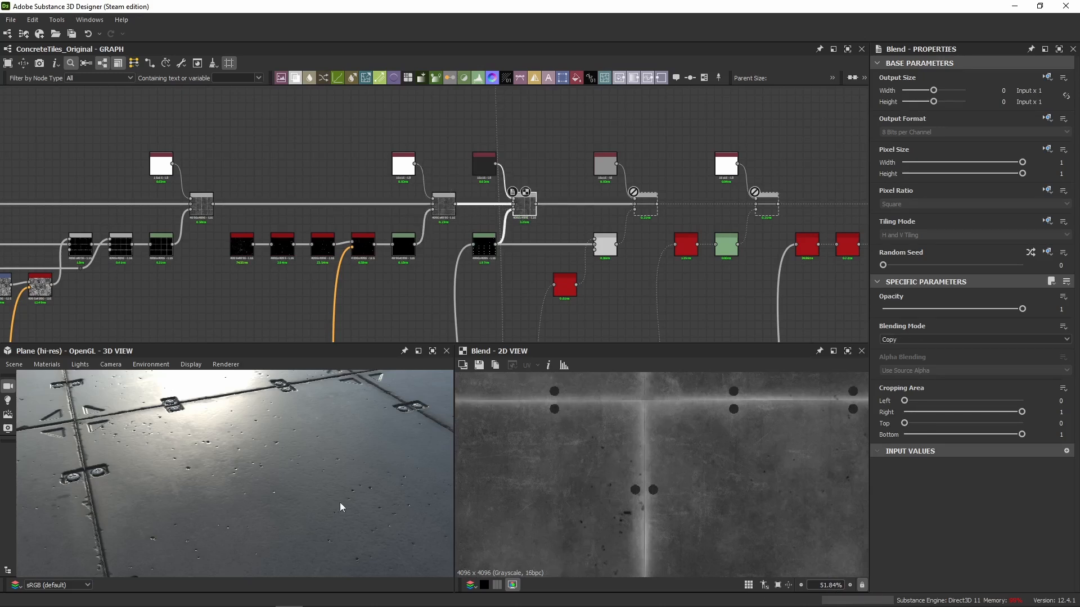
Examine a pair of screws in the 3D view and preview the Levels mask feeding the Copy Blend.
drag(214, 447, 228, 490)
scroll(359, 477, up, 5)
middle_drag(359, 477, 312, 473)
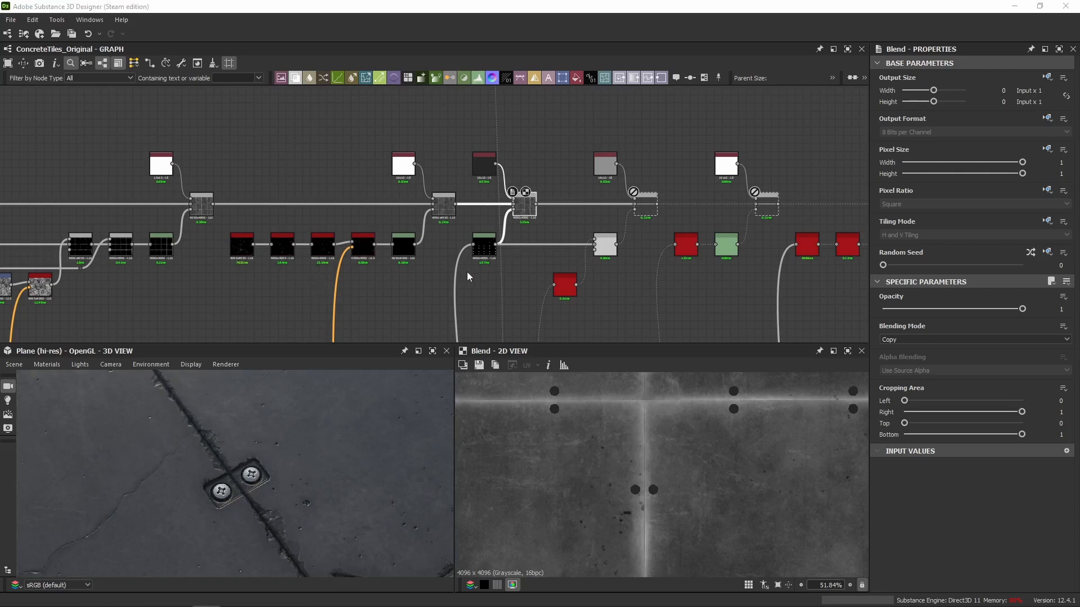
scroll(470, 251, up, 3)
double_click(479, 241)
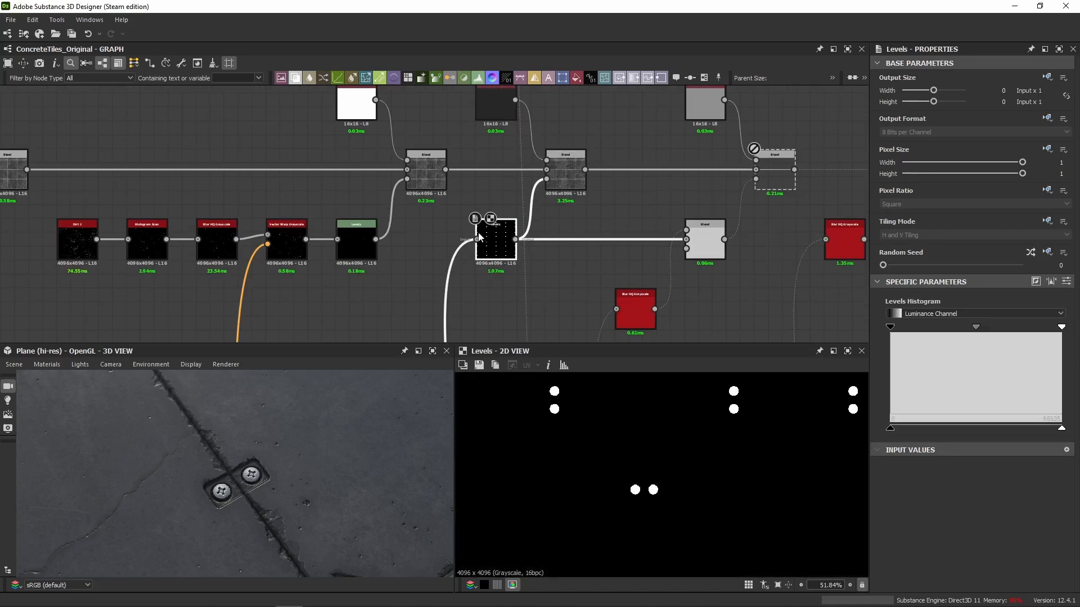
Trace the screw Levels node's input back to the Histogram Scan after the Tile Generator in the height section.
scroll(471, 254, down, 6)
middle_drag(473, 297, 458, 212)
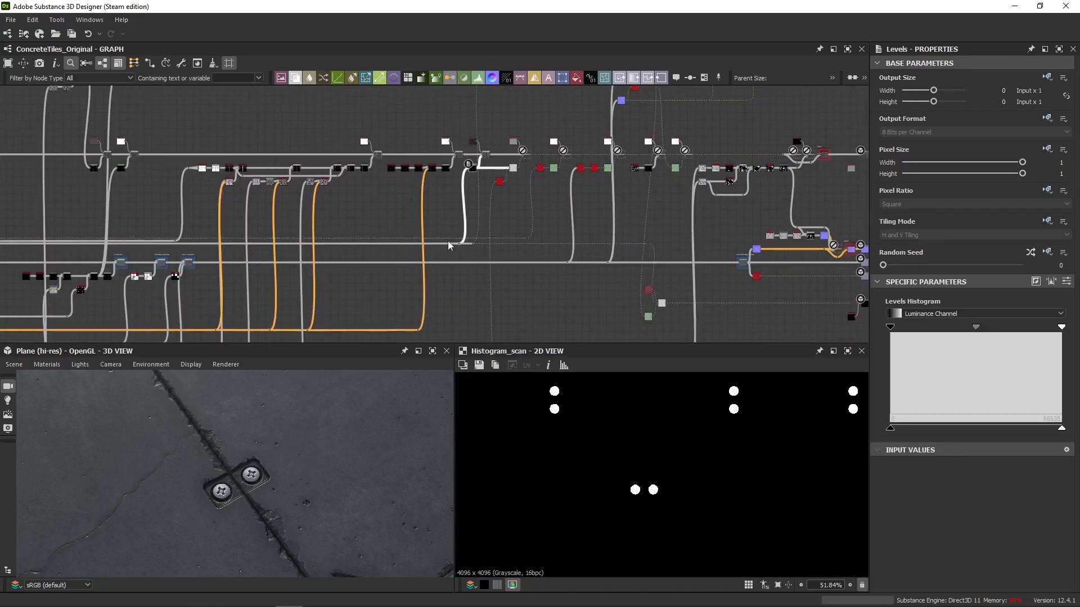
mouse_move(364, 251)
middle_down()
mouse_move(443, 241)
mouse_move(410, 239)
mouse_move(663, 240)
middle_up()
scroll(532, 239, up, 2)
middle_drag(369, 217, 818, 221)
middle_drag(278, 227, 434, 245)
middle_drag(293, 248, 360, 250)
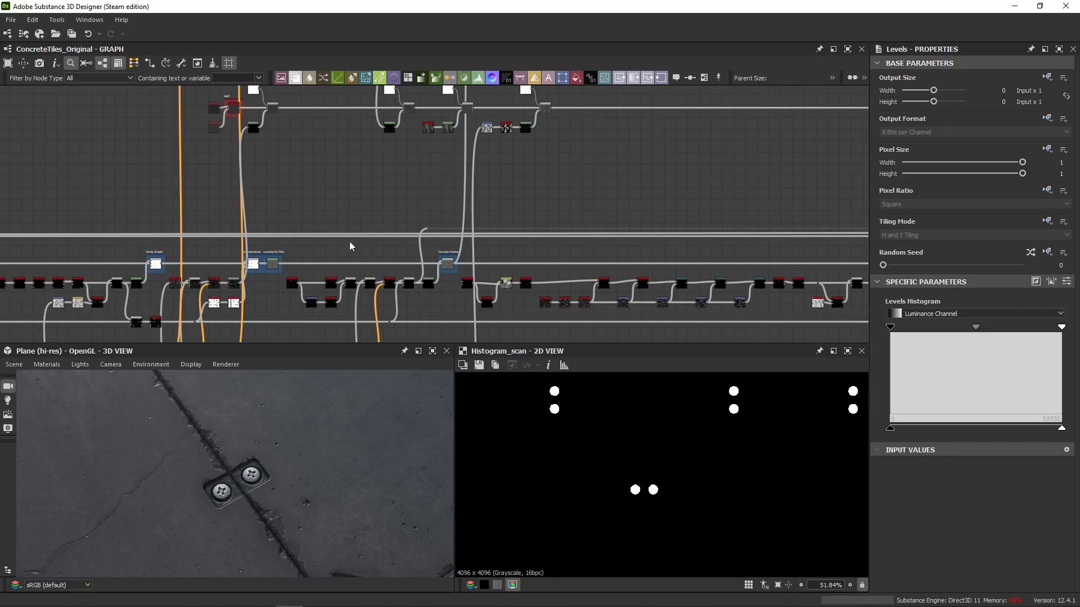
middle_drag(263, 232, 765, 223)
middle_drag(301, 218, 577, 223)
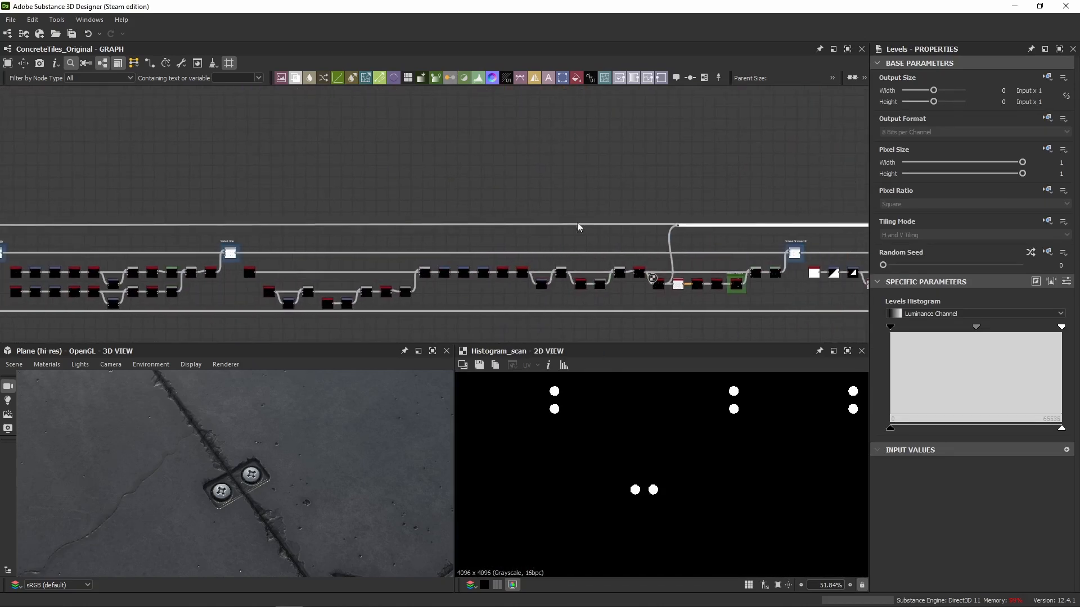
scroll(641, 246, up, 8)
Add a frame around the Histogram Scan node following the Tile Generator and title it "Screw Mask".
click(478, 255)
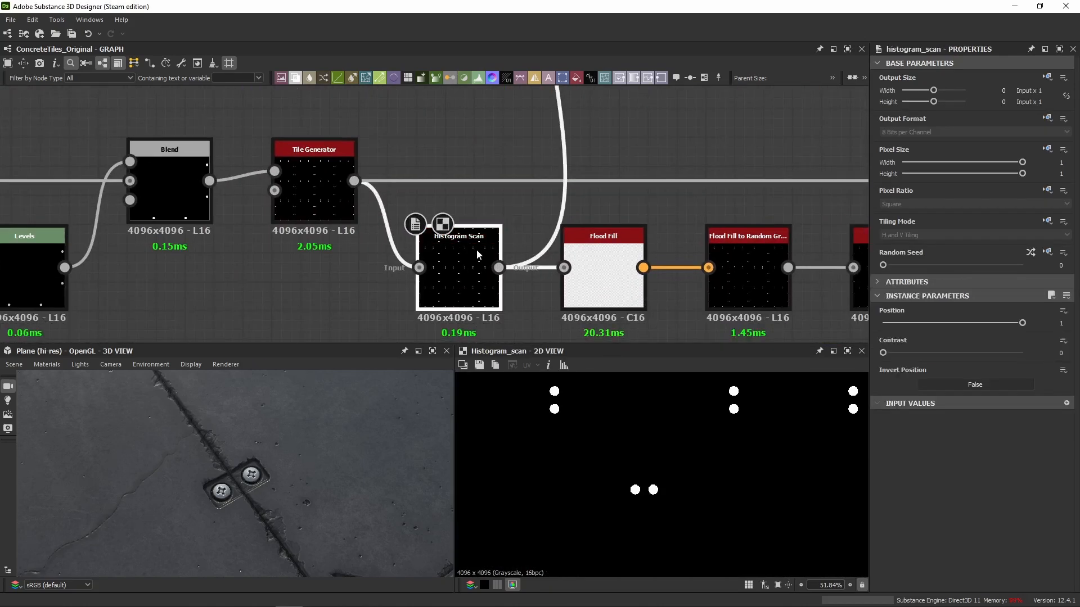
middle_drag(494, 254, 463, 202)
click(704, 78)
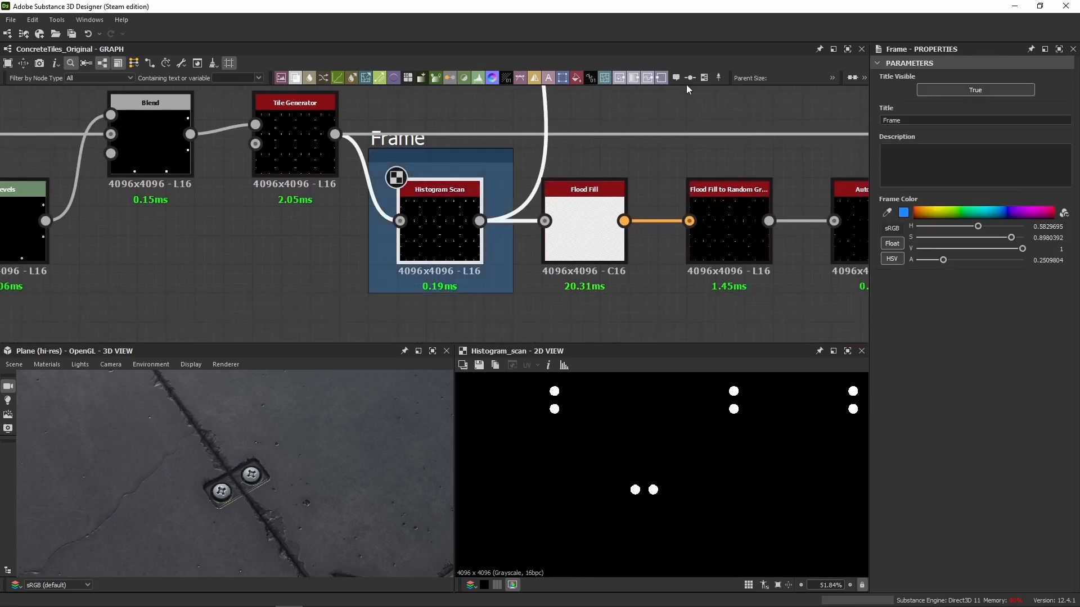
click(422, 140)
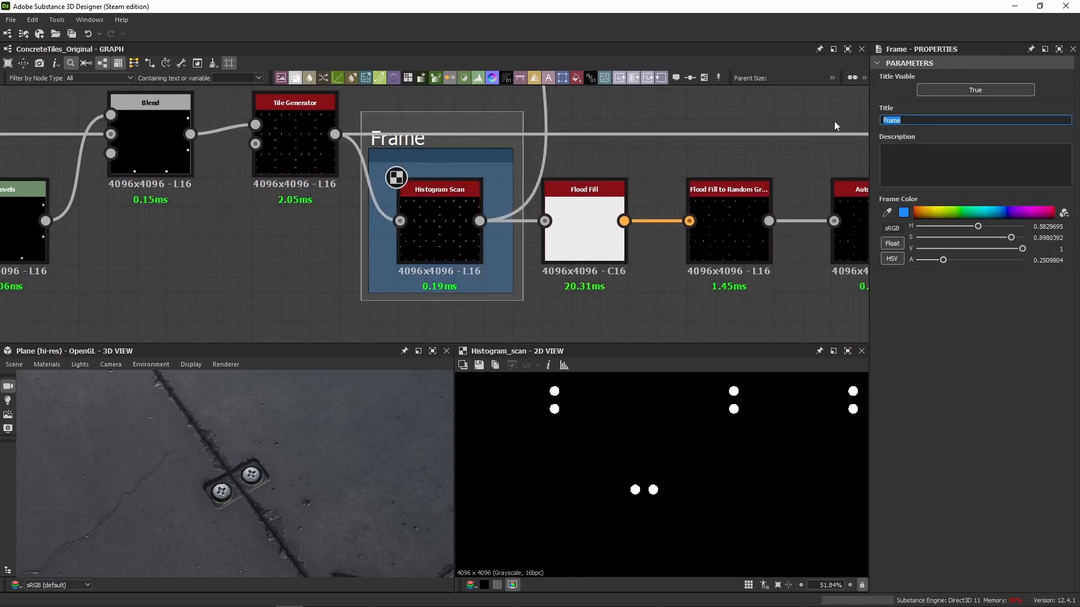
text(Screw Mask)
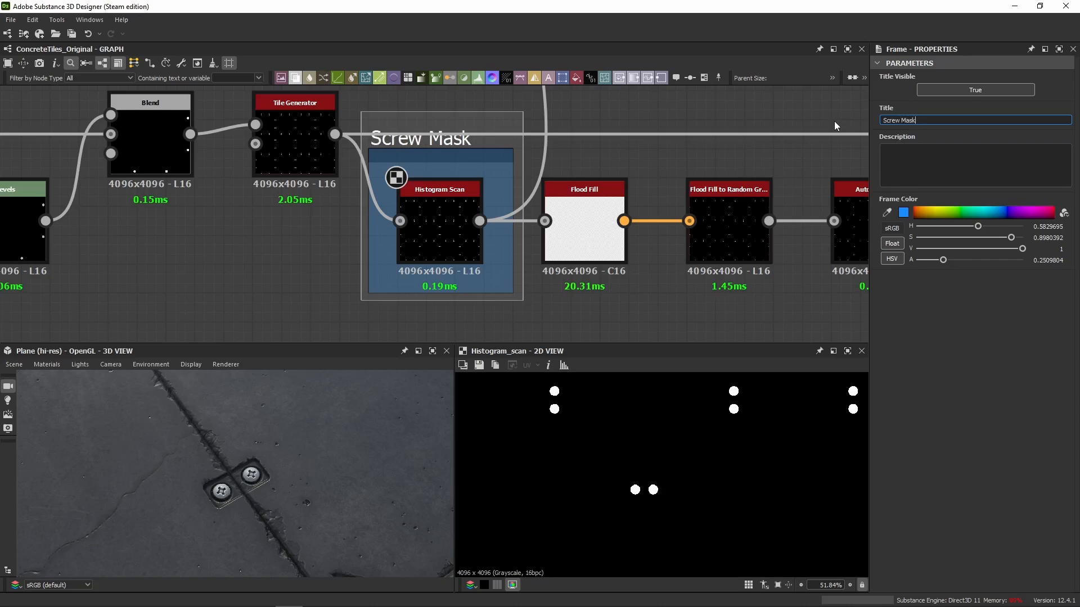
Return to the screw mask's Levels node in the roughness chain and show its parameters as sliders instead of the histogram.
scroll(471, 209, down, 10)
middle_drag(471, 209, 219, 192)
mouse_move(691, 150)
middle_down()
mouse_move(566, 137)
mouse_move(174, 154)
middle_up()
middle_drag(646, 147, 160, 164)
middle_drag(270, 160, 688, 184)
scroll(471, 186, up, 8)
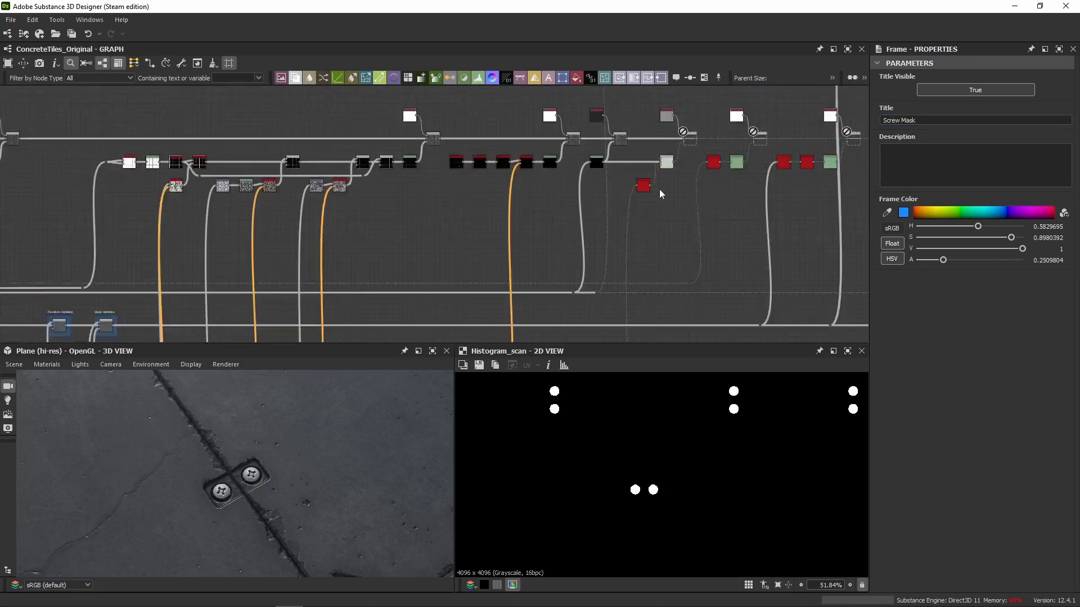
scroll(483, 194, up, 1)
double_click(471, 228)
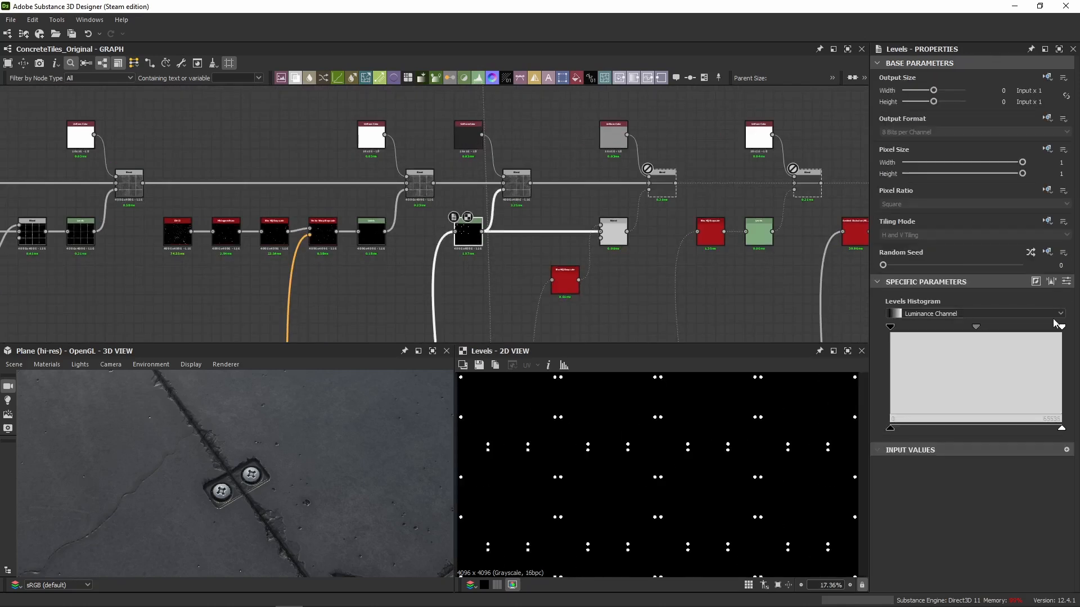
click(1066, 281)
scroll(484, 193, up, 2)
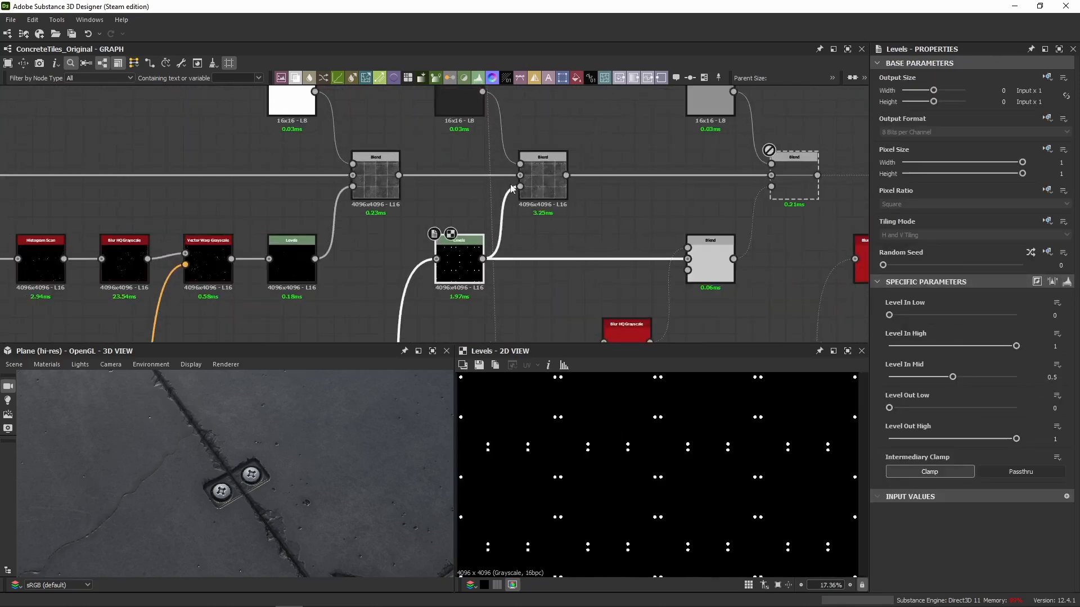
Inspect the screw Blend's Copy mode and the dark Uniform Color feeding its foreground, viewing the screw spots in 2D.
double_click(516, 180)
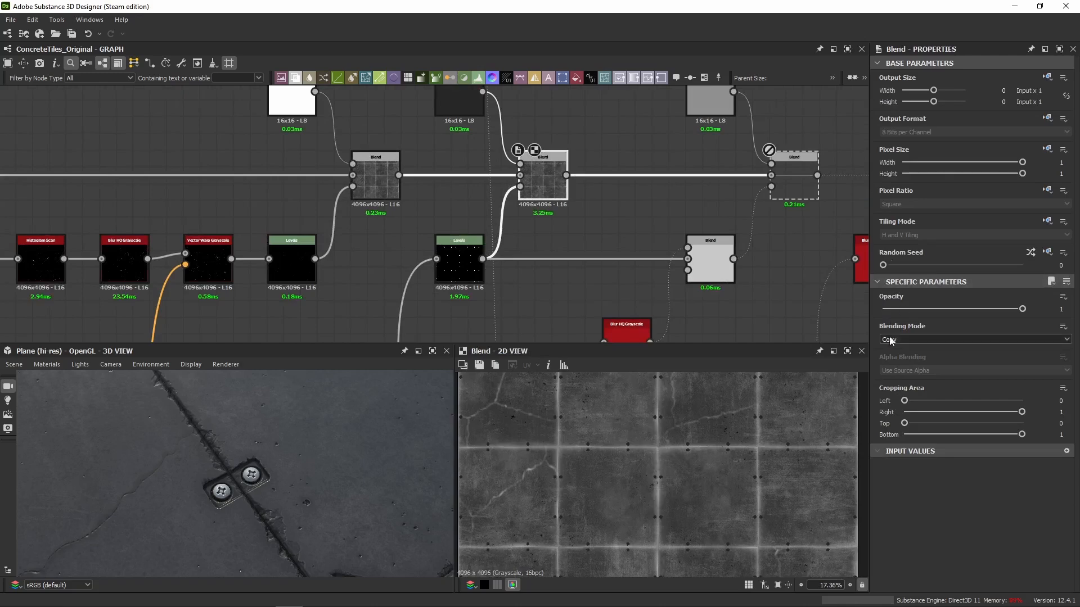
double_click(449, 101)
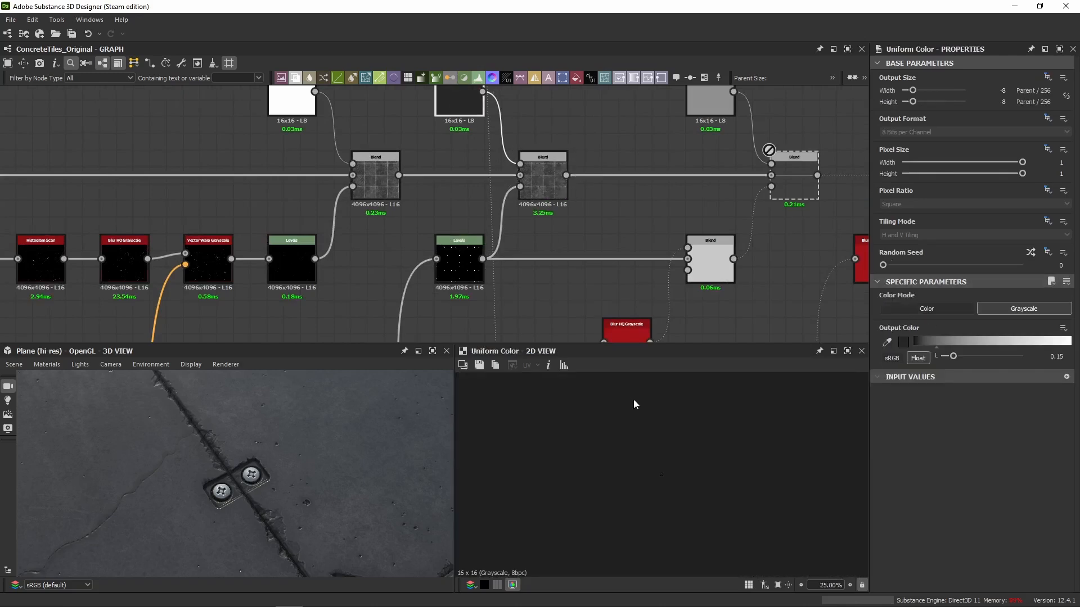
middle_drag(559, 184, 565, 239)
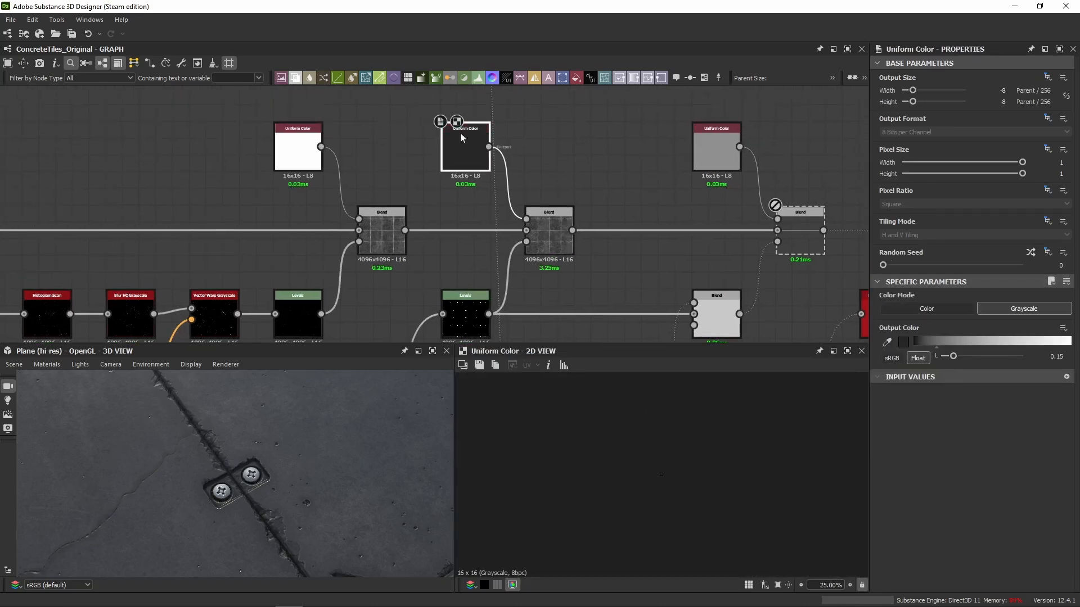
scroll(565, 239, up, 3)
double_click(565, 239)
scroll(613, 476, up, 5)
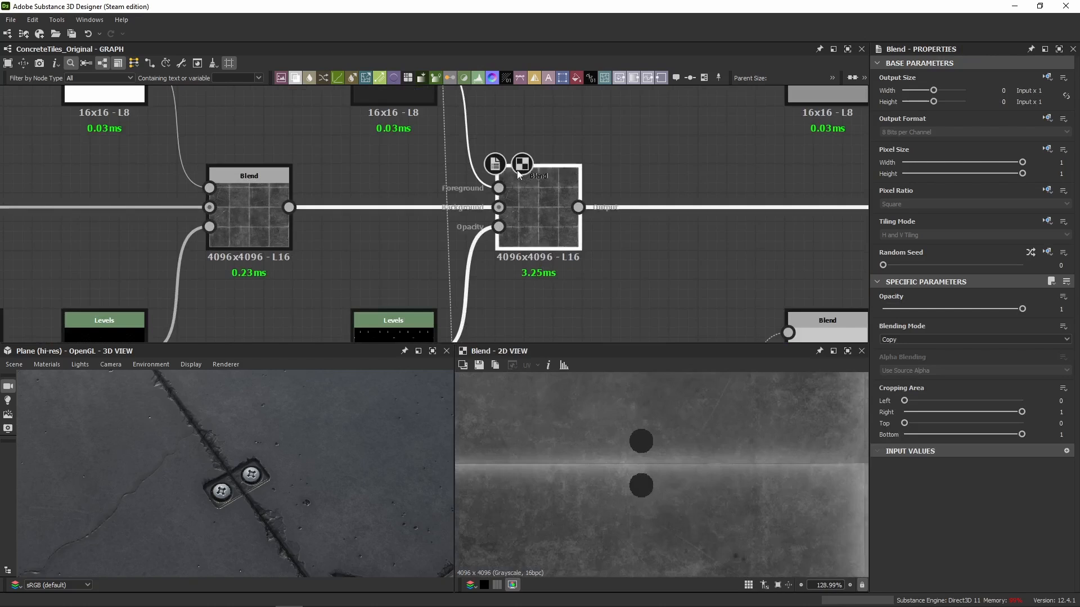
click(414, 95)
click(556, 225)
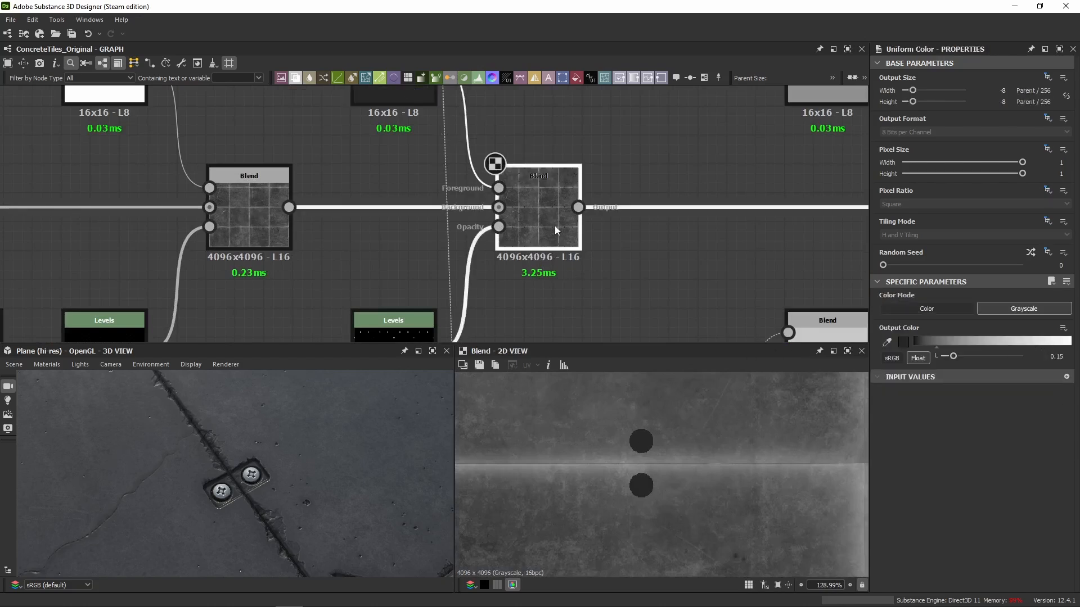
Compare a close-up of the screw heads in the 3D view with the screw Copy Blend disabled and enabled.
scroll(236, 470, up, 3)
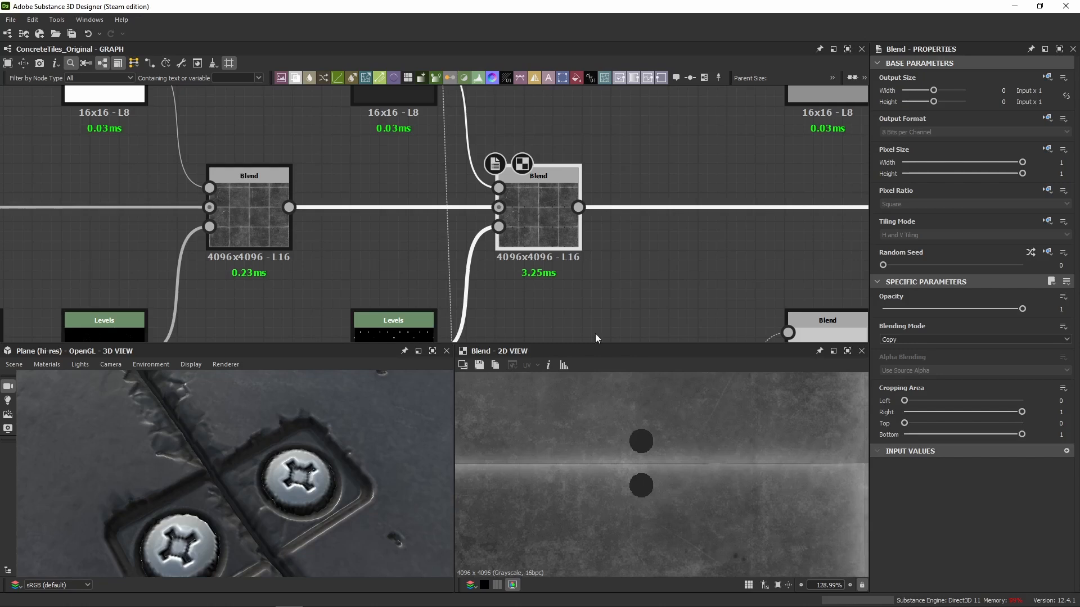
key(shift+d)
Check the screws near the light reflection from a lower angle, switching the screw Copy Blend off and back on.
key(shift+d)
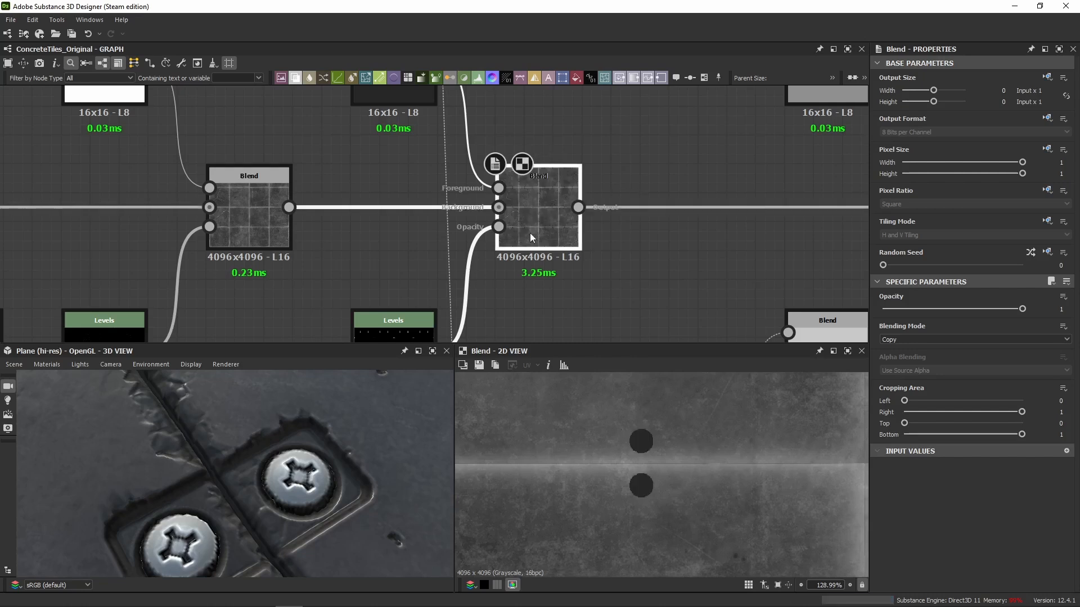
scroll(320, 450, down, 5)
drag(291, 441, 241, 400)
key(shift+d)
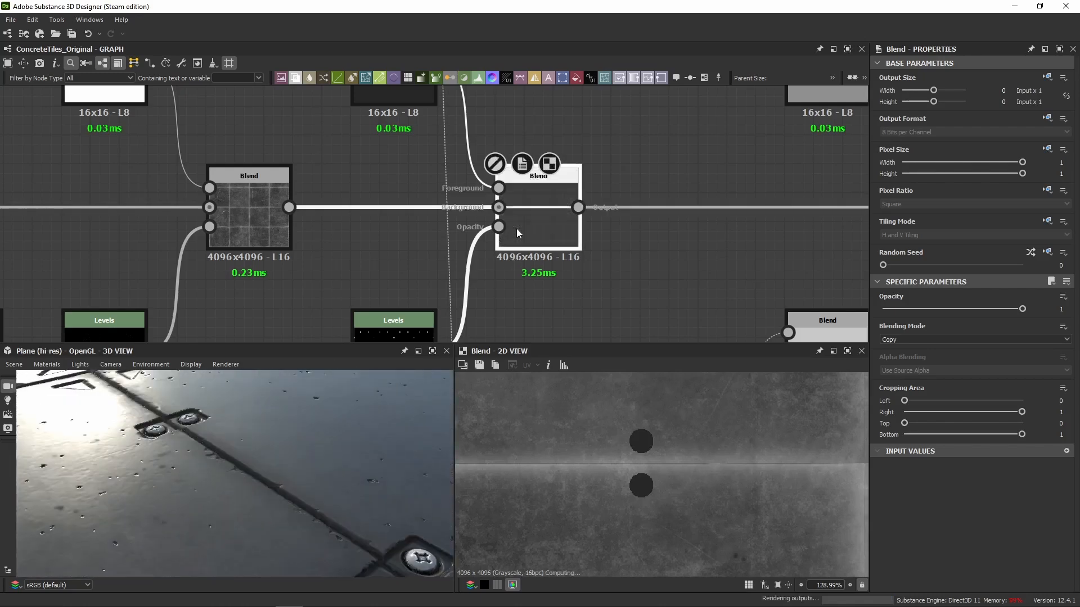
key(shift+d)
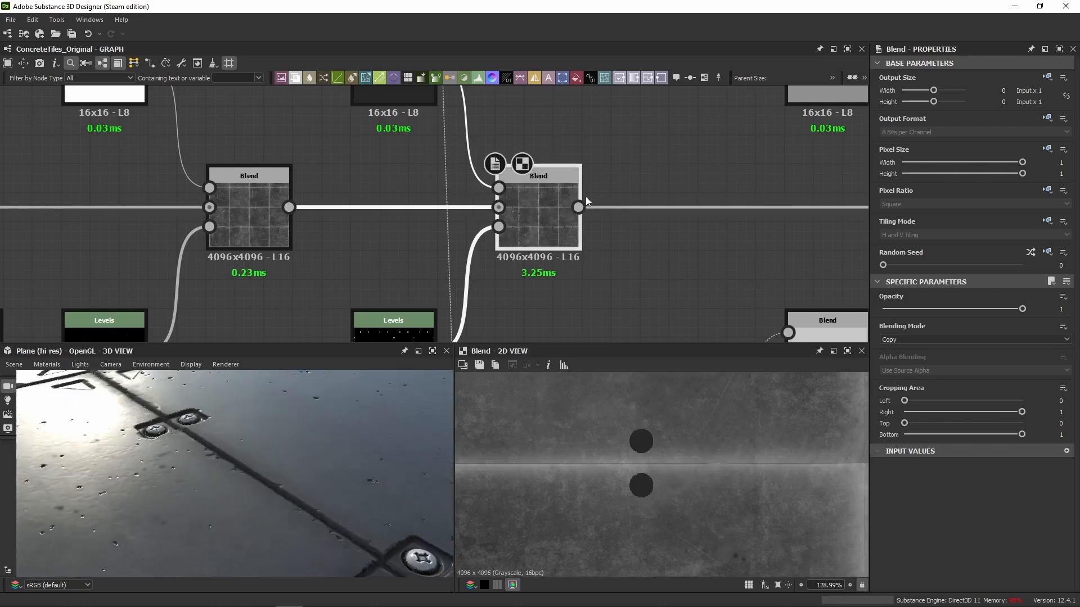
key(shift+d)
key(shift+d)
Enable the next Blend with the mid-grey Uniform Color foreground and preview the screw mask's Levels node.
scroll(466, 181, down, 3)
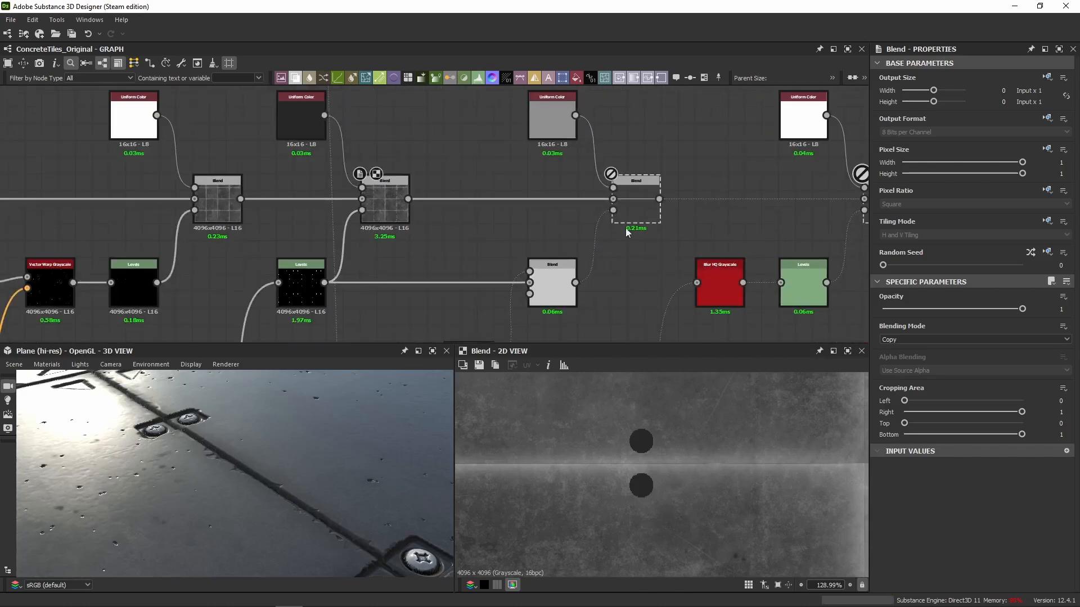
click(639, 216)
key(shift+d)
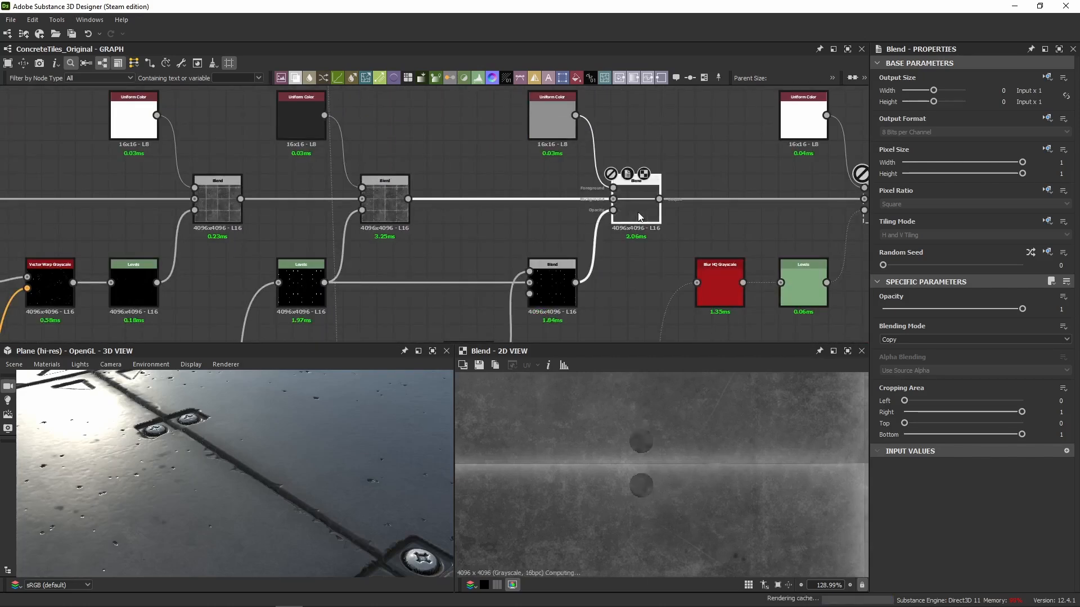
click(309, 302)
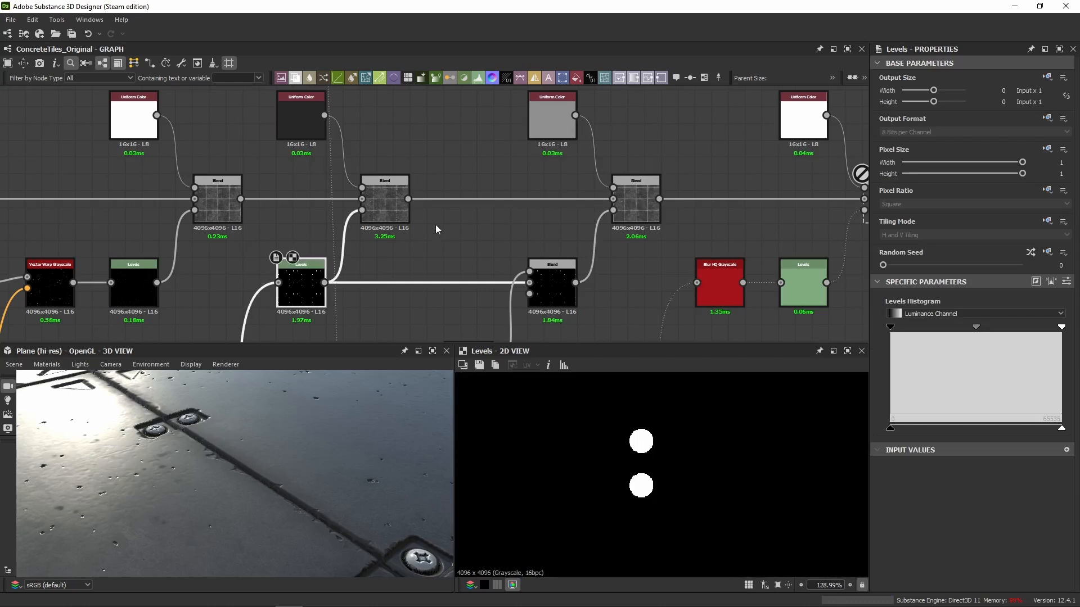
Compare a screw spot in 2D between the dark screw Copy Blend and the following mid-grey Blend.
click(384, 202)
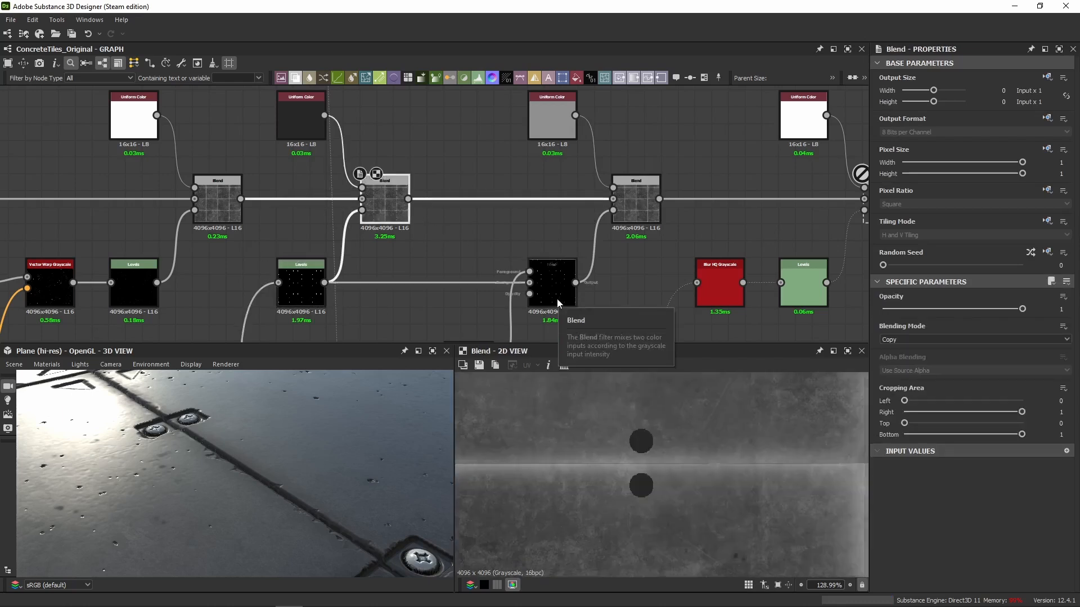
scroll(655, 501, up, 6)
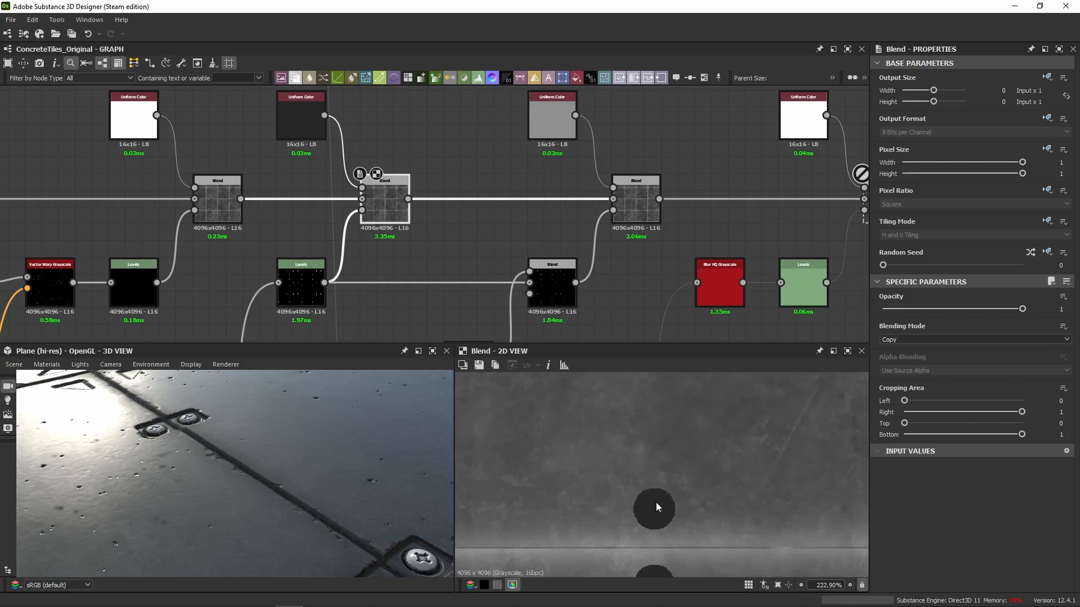
middle_drag(454, 252, 434, 229)
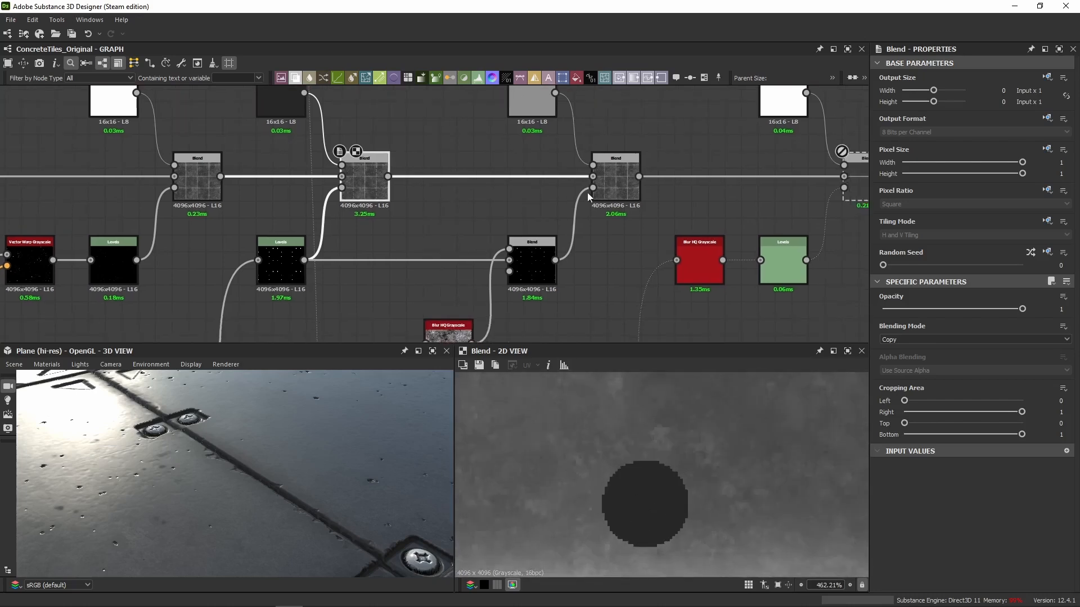
click(602, 186)
Preview the Multiply Blend feeding the mid-grey Blend's opacity and trace its foreground connection back through the graph.
click(529, 262)
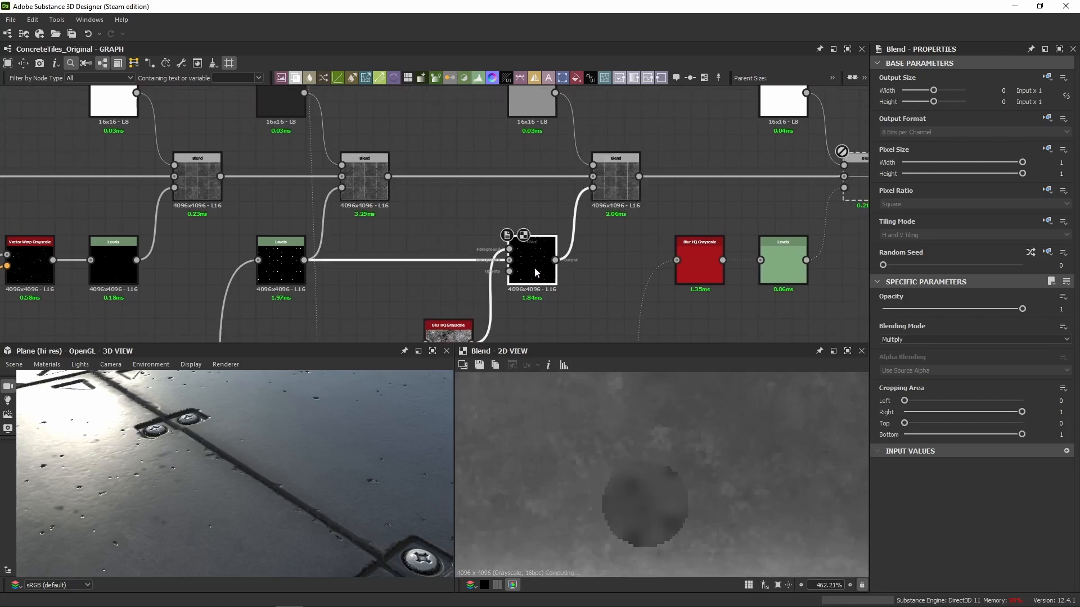
scroll(497, 230, down, 6)
middle_drag(429, 242, 483, 170)
scroll(464, 222, up, 4)
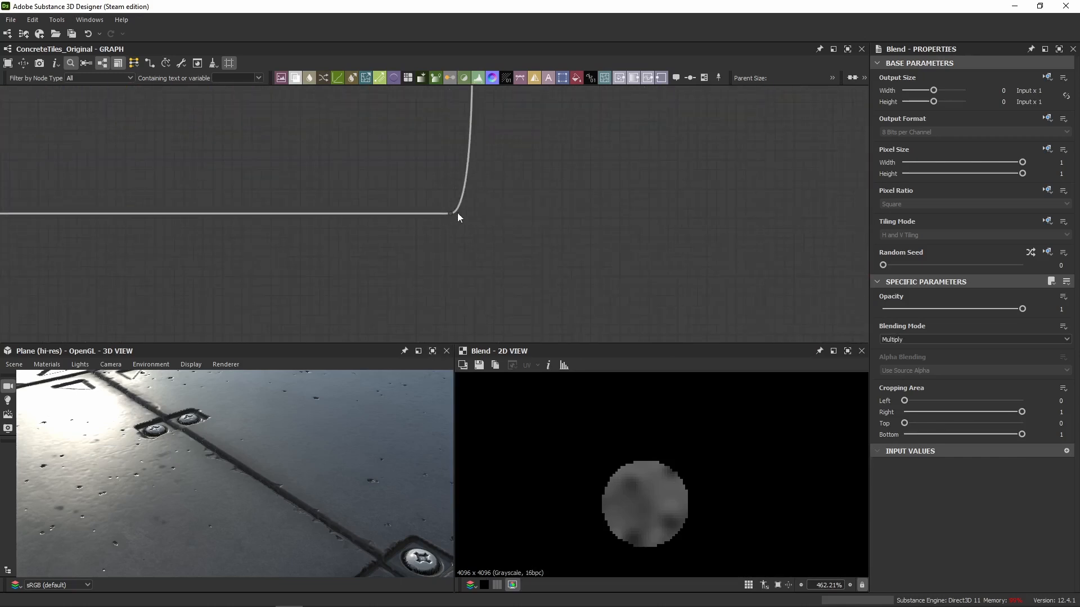
scroll(470, 181, down, 7)
middle_drag(471, 171, 470, 246)
scroll(470, 246, up, 6)
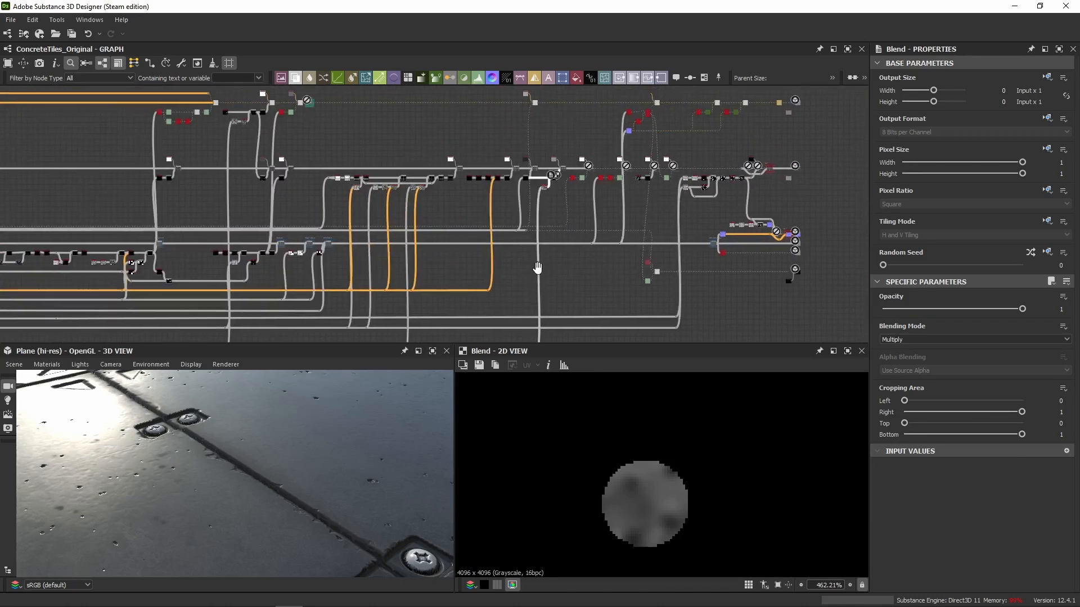
Inspect the Blur HQ Grayscale node feeding the Multiply Blend, checking its noise in 2D and its Intensity.
click(526, 214)
scroll(646, 495, up, 1)
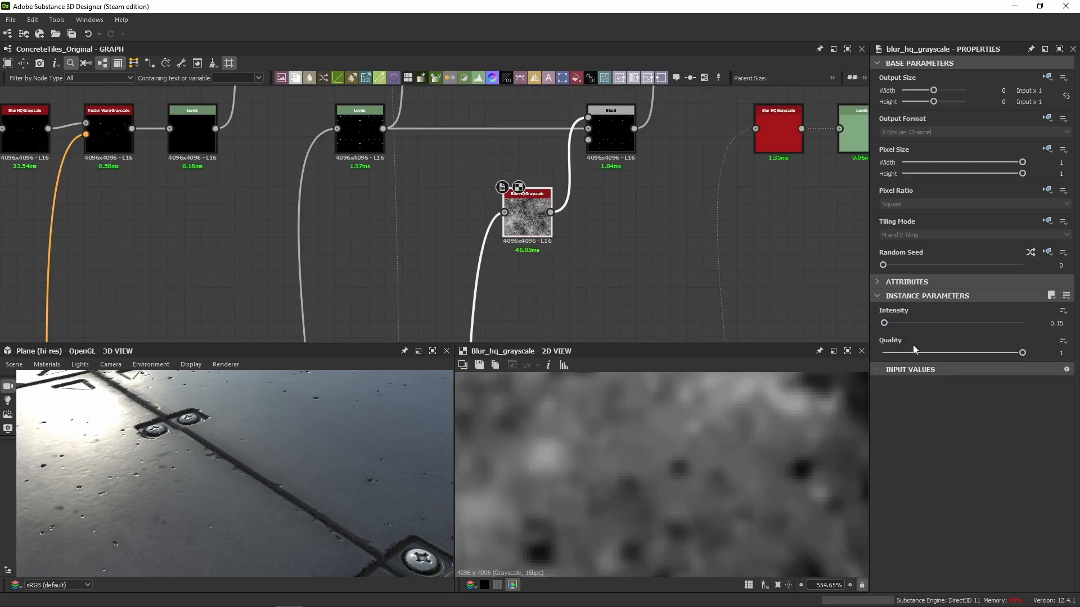
click(1057, 324)
middle_drag(610, 194, 605, 220)
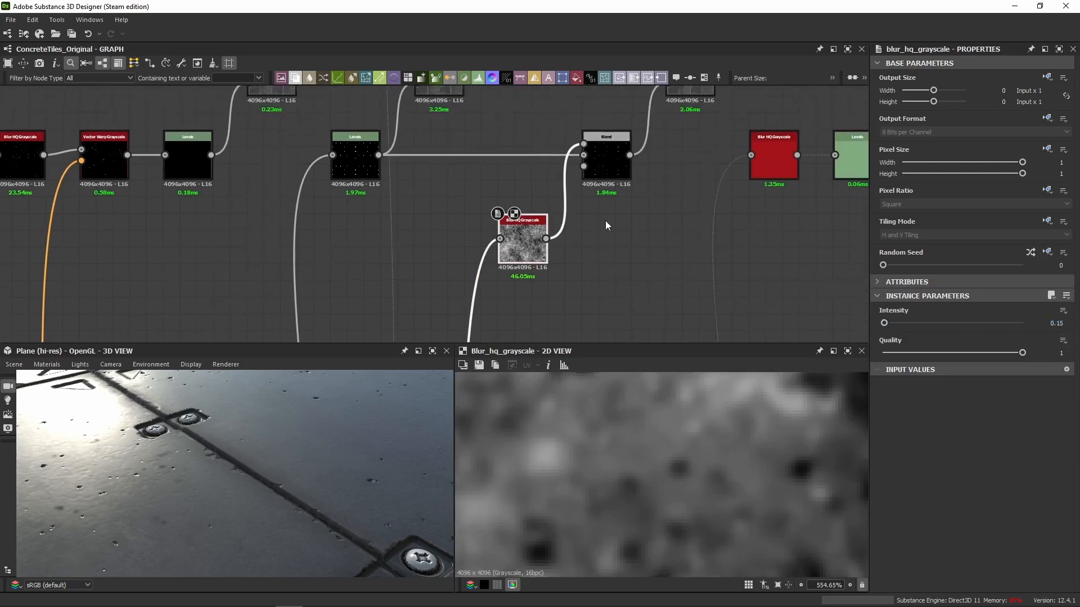
Compare the Multiply Blend's output with the plain screw mask from the Levels node in 2D.
double_click(605, 166)
double_click(356, 167)
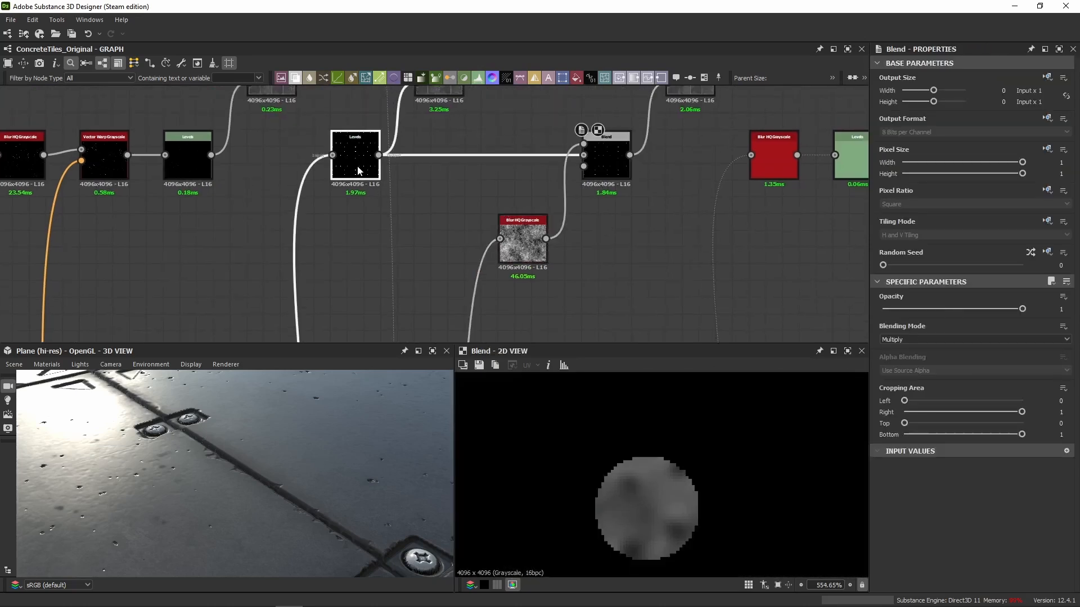
middle_drag(357, 157, 350, 206)
scroll(350, 206, up, 1)
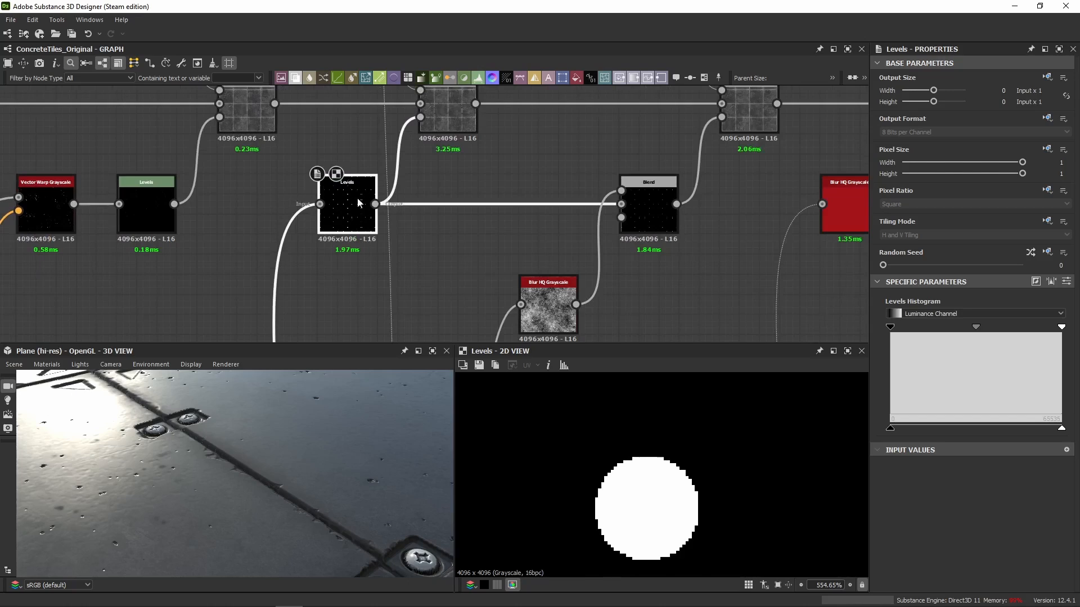
double_click(643, 202)
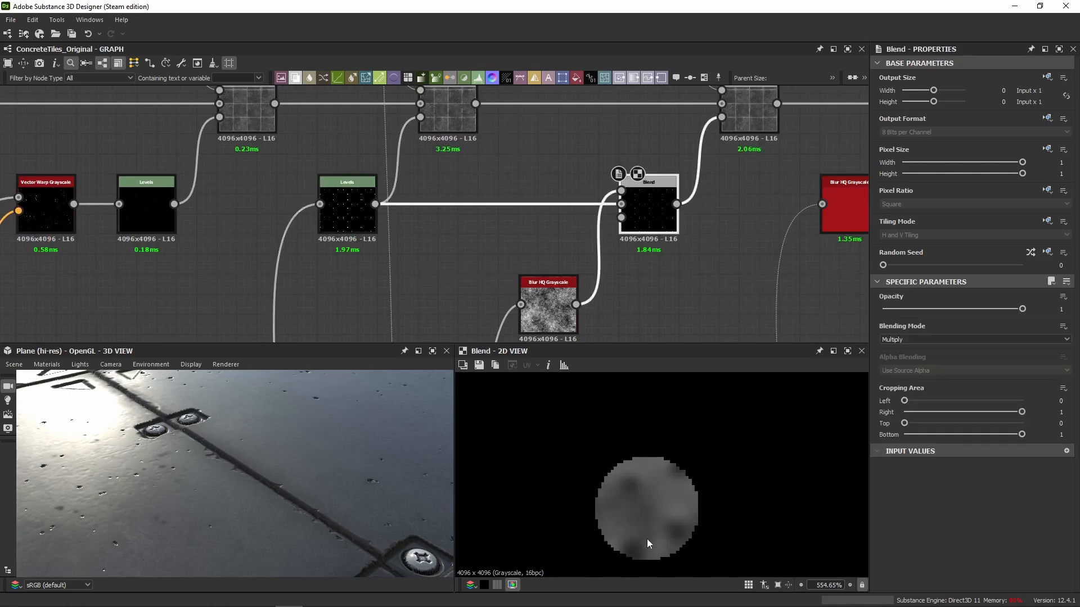
Inspect the mid-grey Blend's blending mode and the output value of the Uniform Color feeding its foreground.
middle_drag(698, 261, 623, 317)
double_click(670, 187)
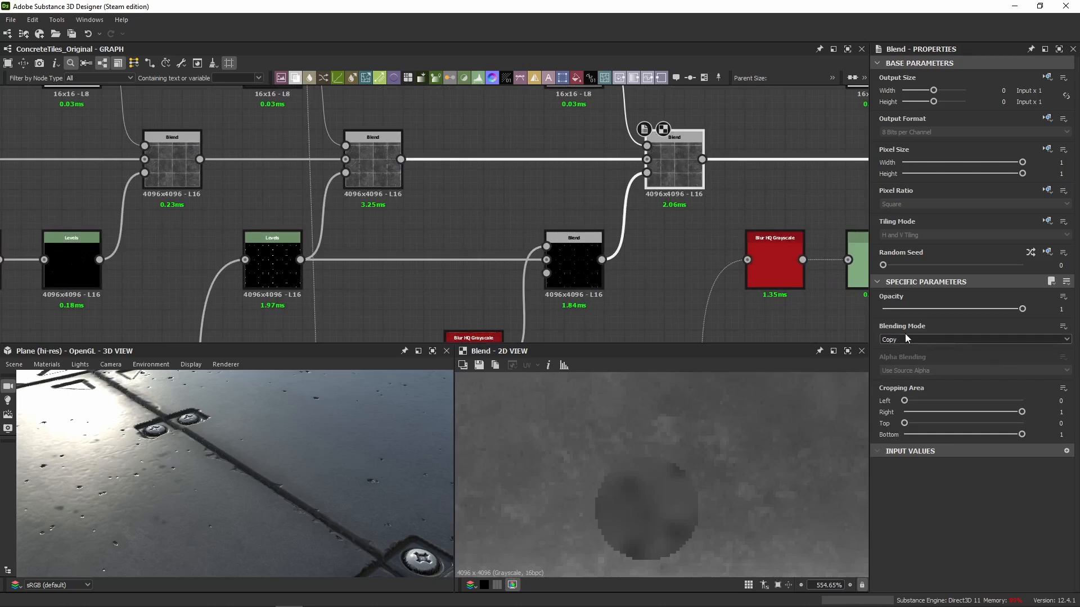
middle_drag(707, 214, 680, 305)
double_click(534, 137)
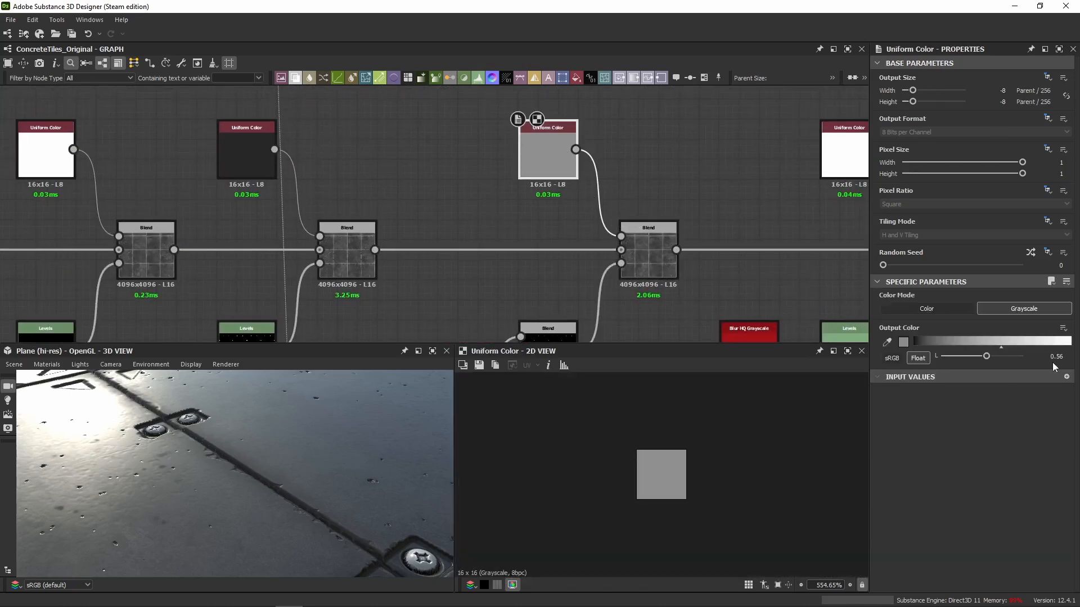
Check the roughness variation on another pair of screws in 2D, comparing the mid-grey Blend with the dark screw Blend before it.
double_click(651, 270)
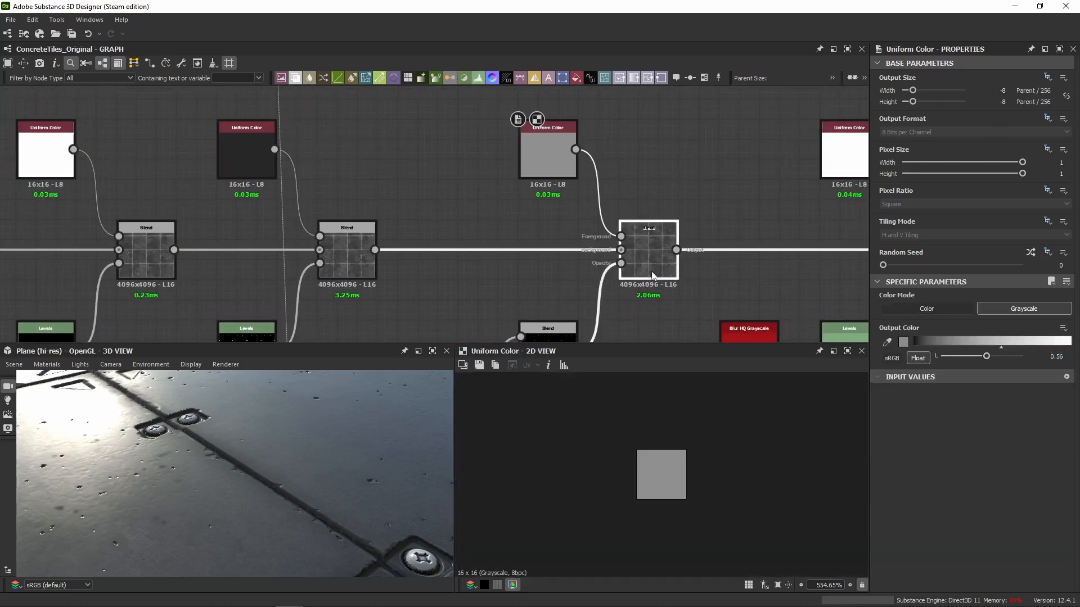
middle_drag(663, 475, 581, 456)
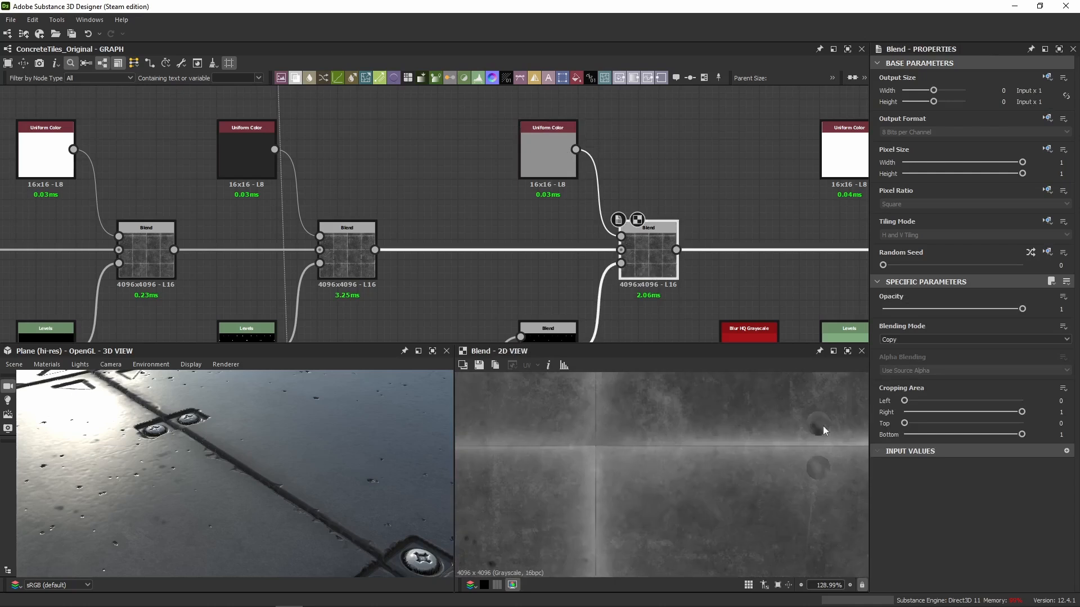
double_click(359, 254)
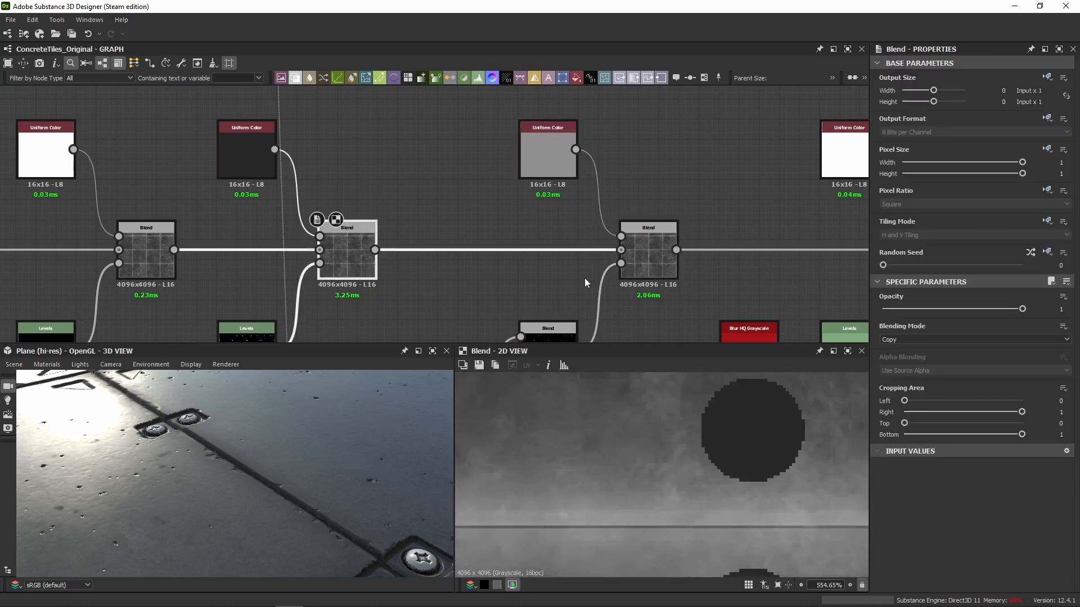
double_click(642, 242)
middle_drag(642, 244, 585, 162)
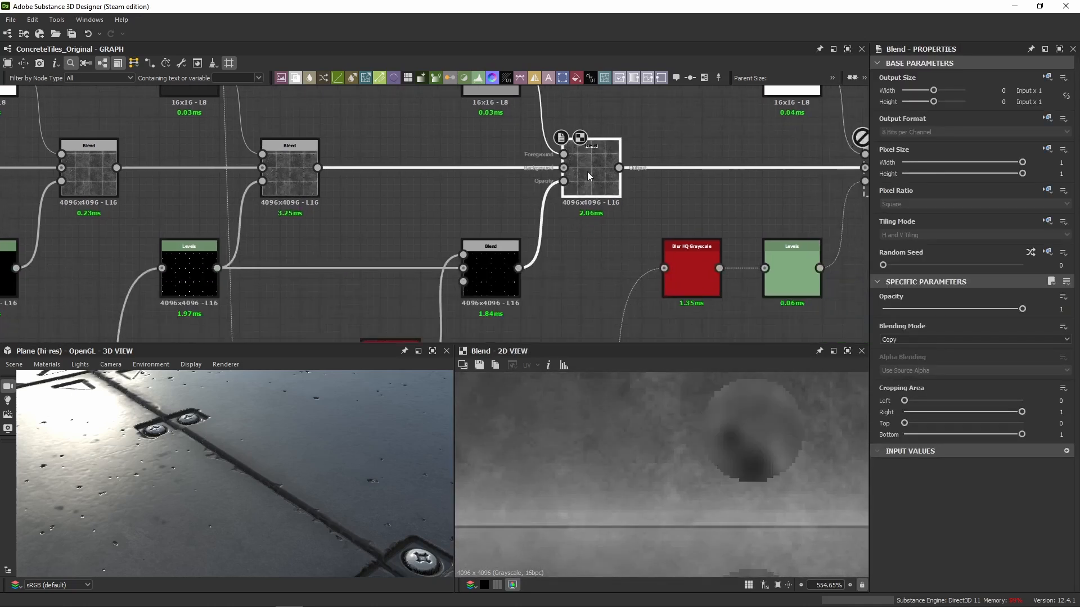
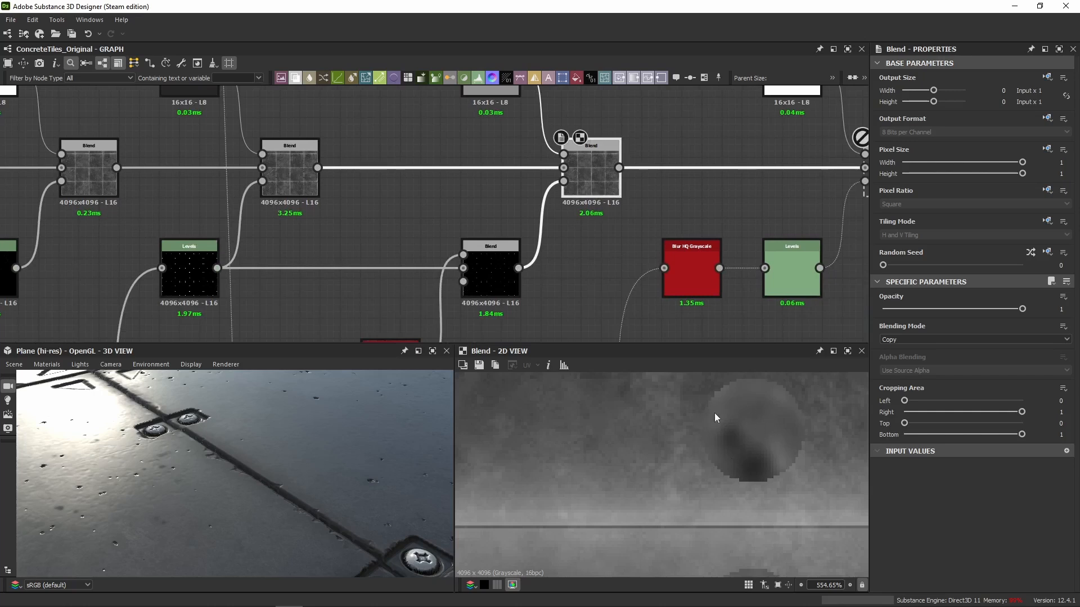
Review the screws in 3D and enable the next Blend in the roughness chain, the one with the white foreground.
double_click(589, 181)
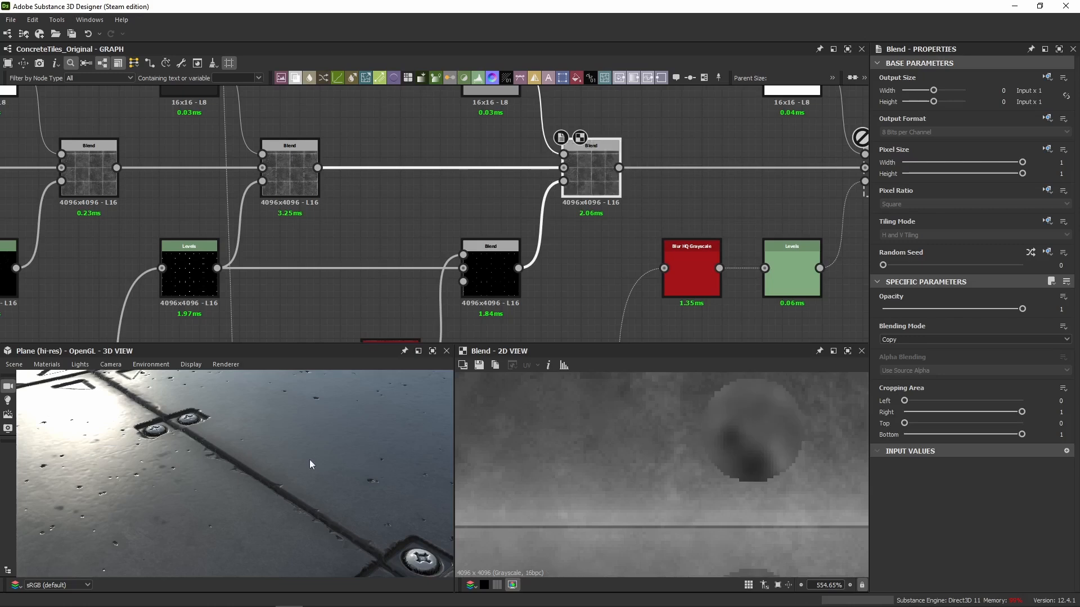
drag(309, 463, 284, 480)
scroll(667, 226, down, 3)
middle_drag(667, 226, 527, 146)
click(549, 210)
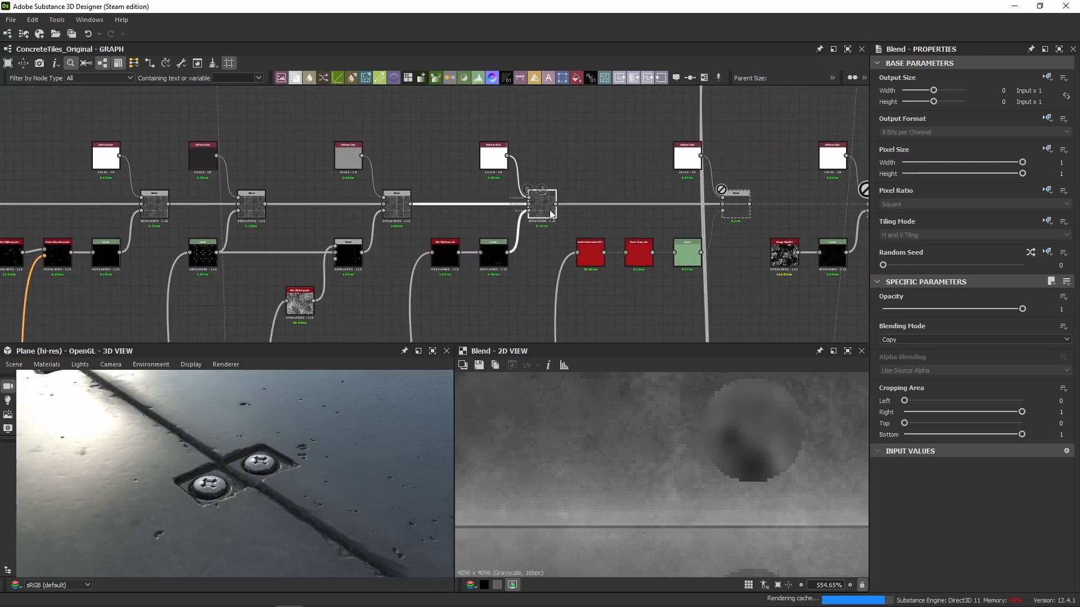
Inspect the Blur HQ Grayscale node behind the newly enabled Blend's opacity mask in 2D.
scroll(434, 259, up, 4)
scroll(315, 272, down, 1)
middle_drag(315, 272, 407, 213)
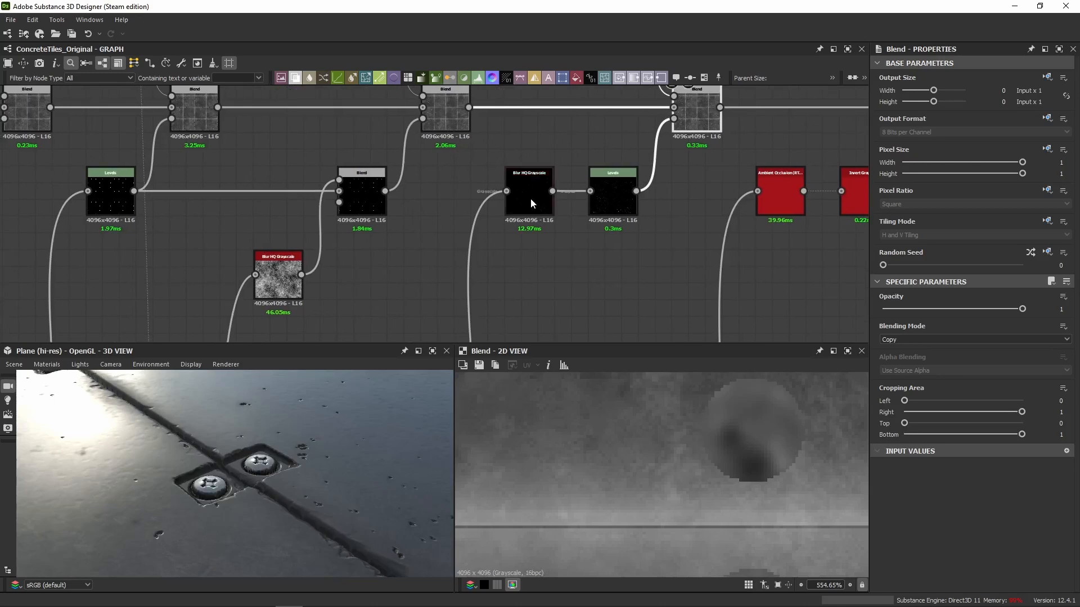
click(531, 198)
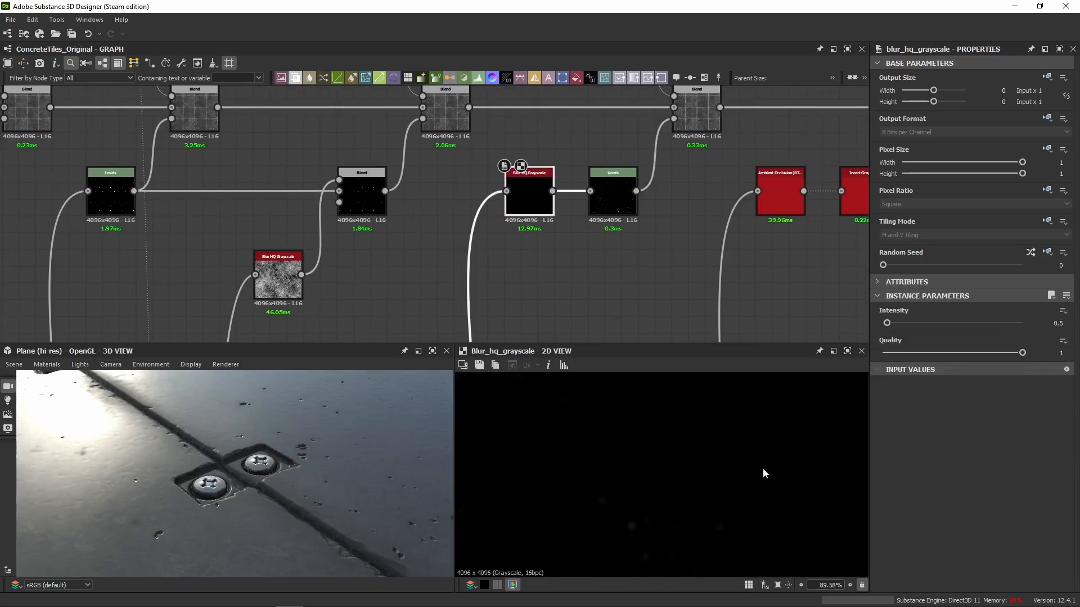
Trace the blur's input back to the Concrete Freckles section and show the Subtract Blend before its Levels in 2D.
click(453, 296)
scroll(453, 296, down, 4)
middle_drag(467, 283, 672, 175)
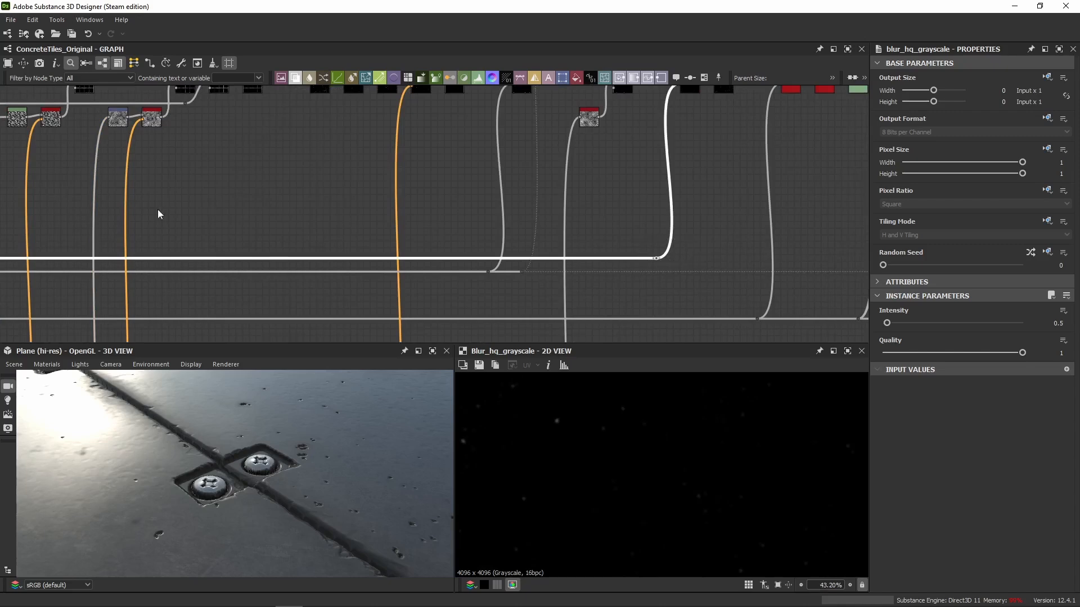
mouse_move(159, 212)
middle_down()
mouse_move(581, 197)
mouse_move(656, 217)
mouse_move(676, 190)
middle_up()
middle_drag(180, 203, 669, 195)
middle_drag(227, 198, 620, 205)
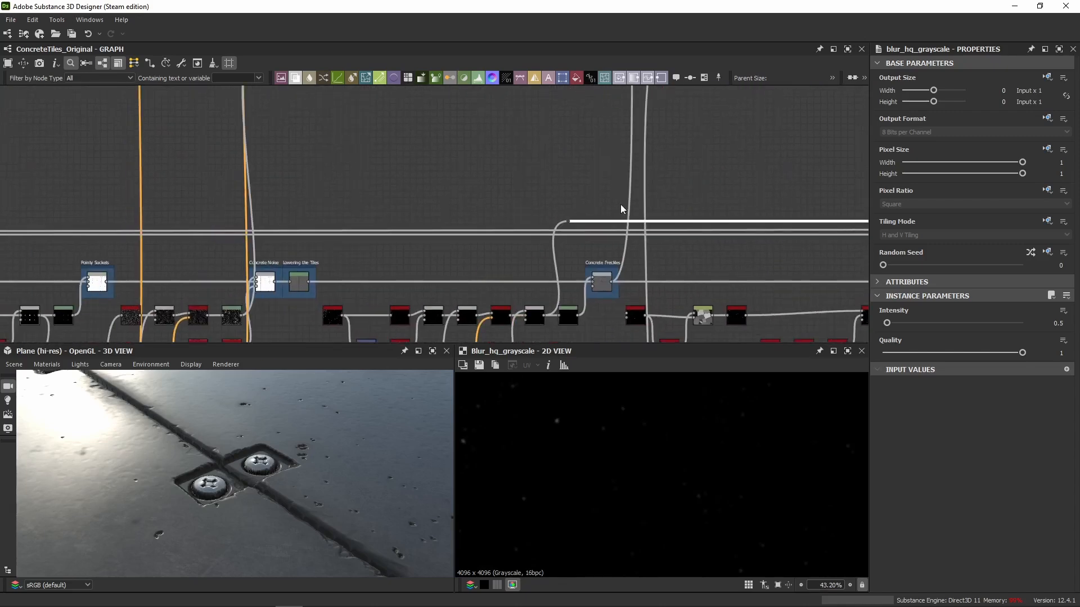
scroll(559, 284, up, 5)
middle_drag(699, 211, 679, 125)
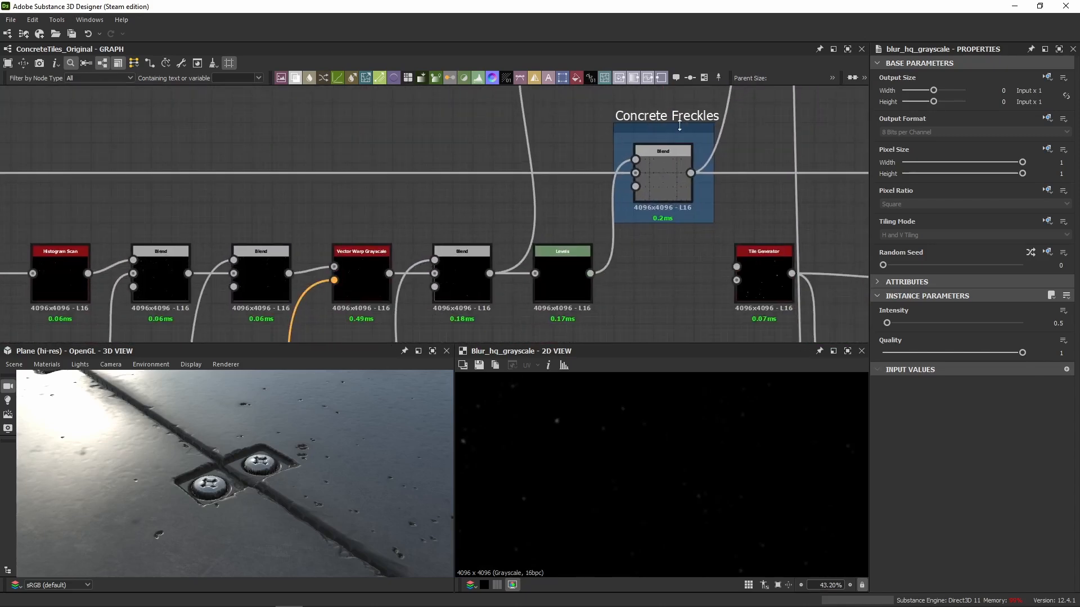
double_click(464, 295)
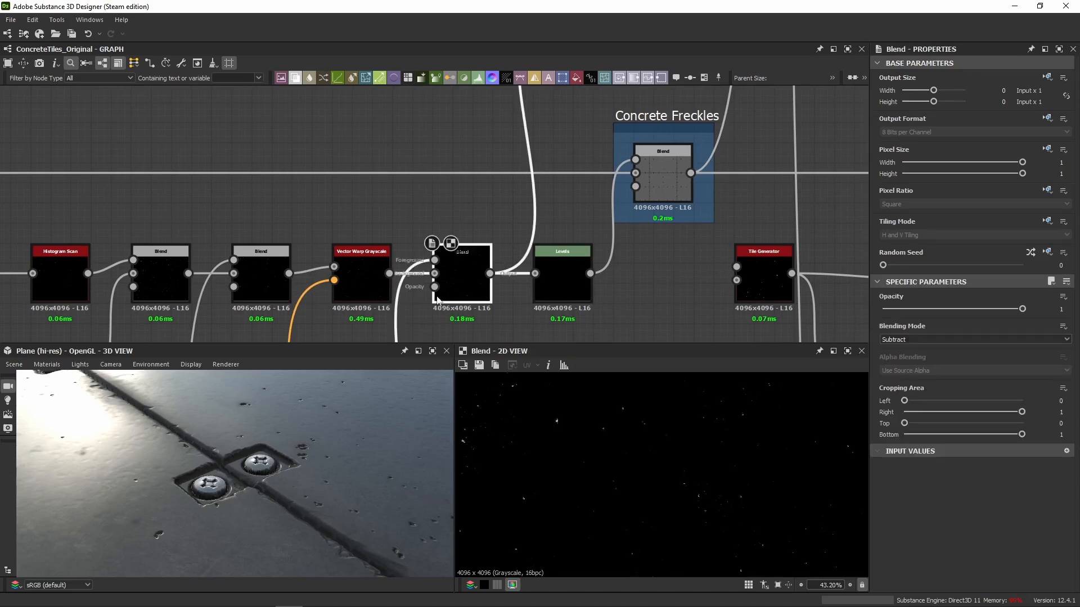
Go back to the roughness chain's Blur HQ Grayscale and examine the softened freckles up close in 2D.
scroll(458, 298, down, 6)
middle_drag(698, 247, 458, 247)
middle_drag(787, 181, 247, 186)
mouse_move(844, 167)
middle_down()
mouse_move(632, 164)
mouse_move(281, 191)
middle_up()
mouse_move(843, 213)
middle_down()
mouse_move(493, 260)
mouse_move(575, 278)
middle_up()
scroll(357, 168, up, 8)
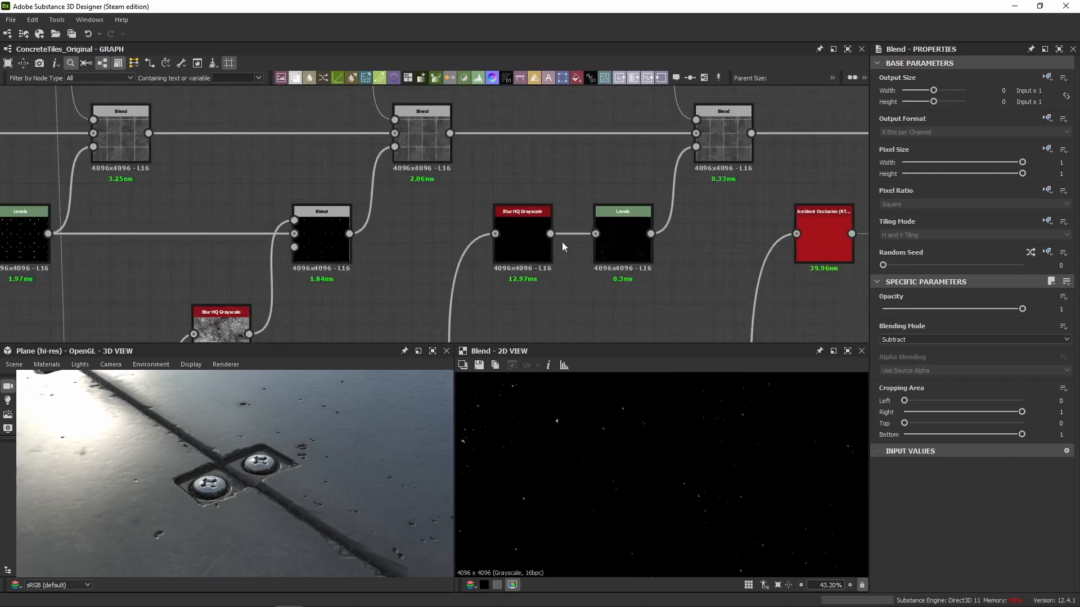
double_click(516, 247)
scroll(558, 420, up, 8)
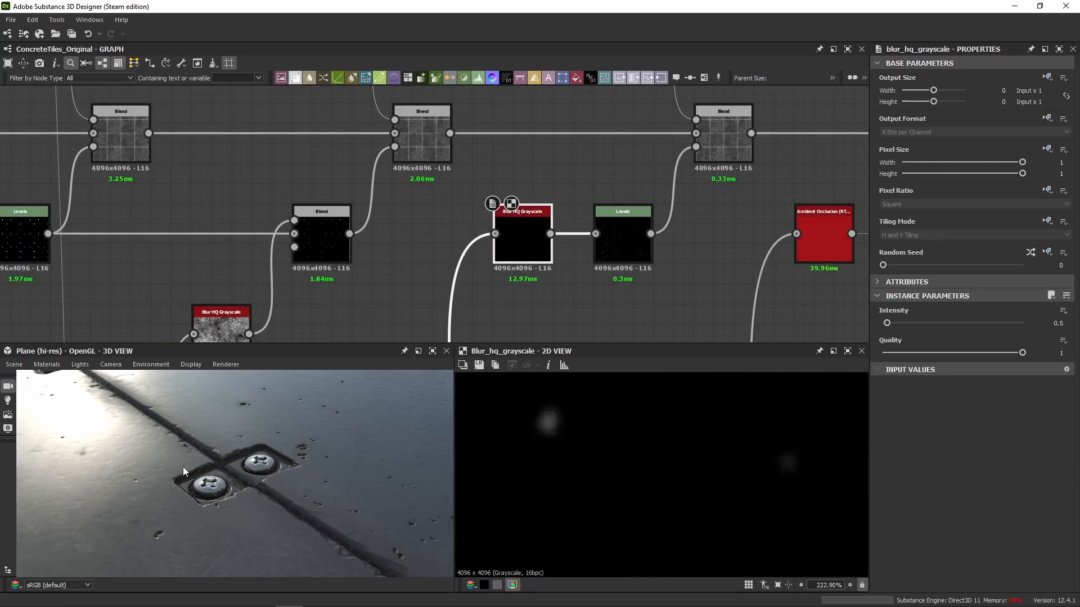
Compare the concrete around the surface pits in 3D with the freckles Blend disabled and enabled.
scroll(179, 462, down, 4)
middle_drag(178, 461, 181, 431)
scroll(162, 443, up, 5)
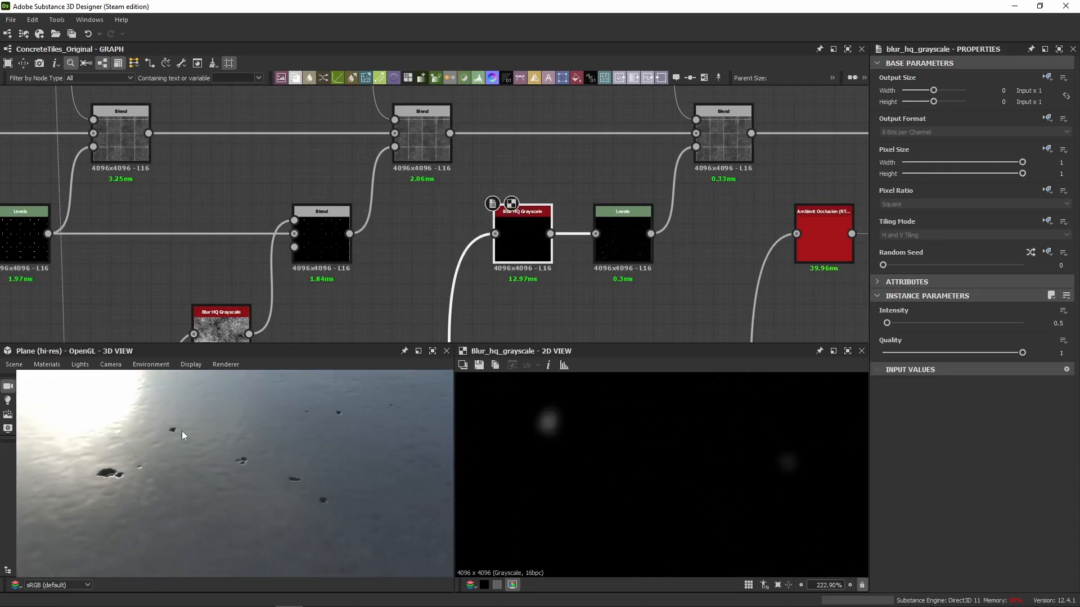
scroll(243, 457, down, 3)
click(719, 130)
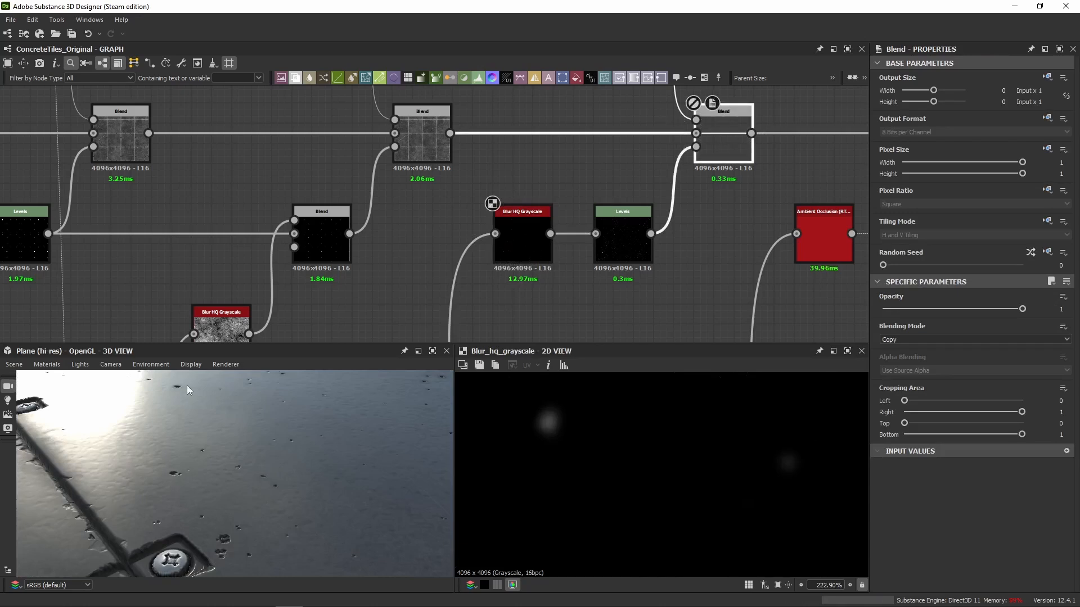
scroll(177, 389, down, 3)
middle_drag(176, 389, 198, 404)
scroll(198, 403, up, 4)
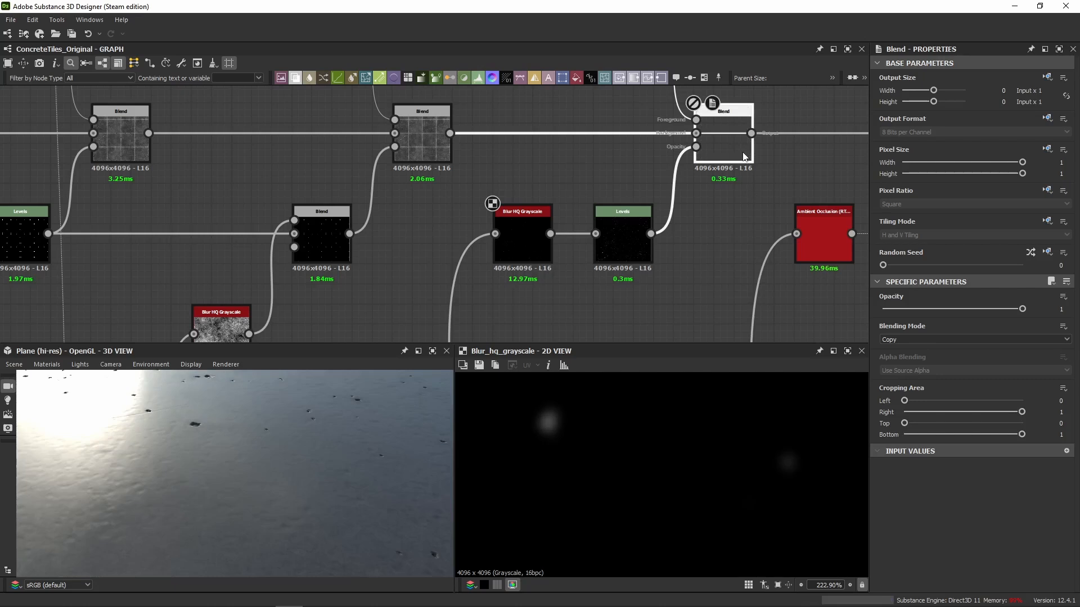
Compare the freckle mask in 2D with its Blur HQ Grayscale node disabled and re-enabled.
click(544, 257)
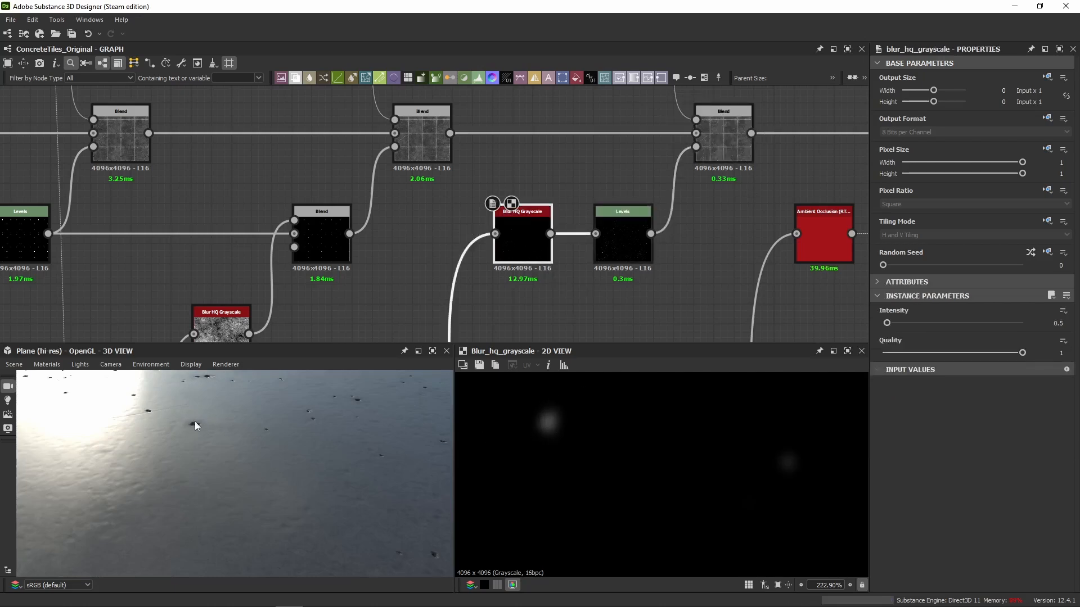
key(shift+d)
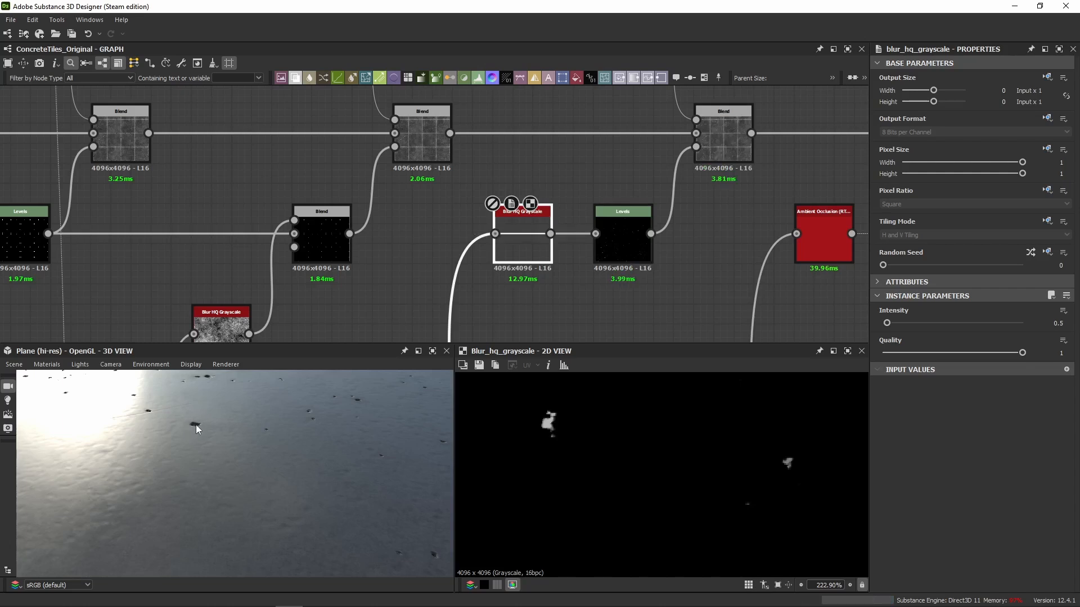
key(shift+d)
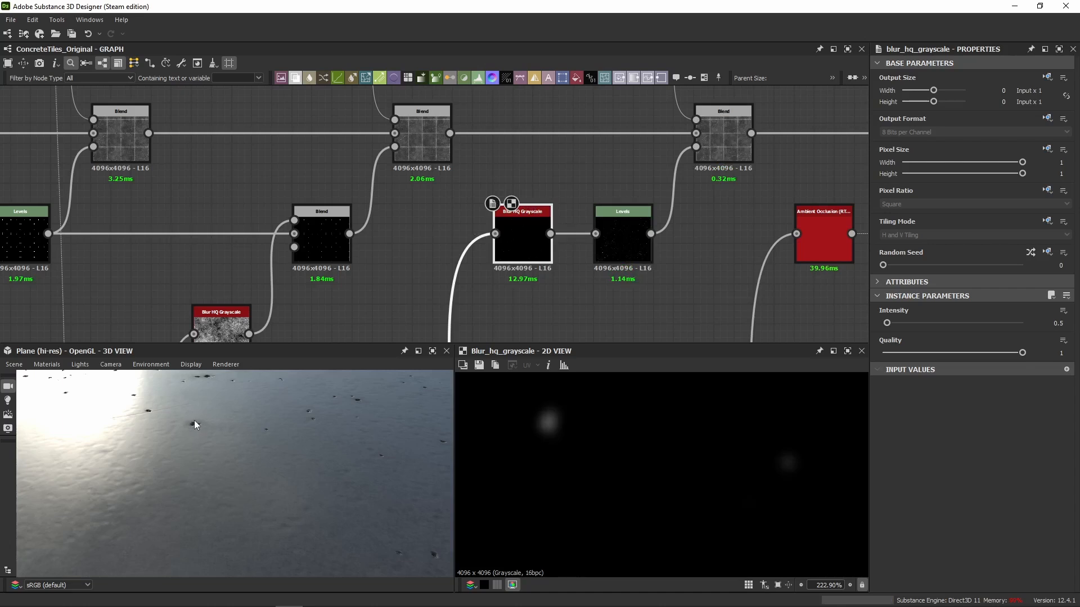
Auto-level the Levels node after the freckle blur and review its input and output level values.
click(619, 259)
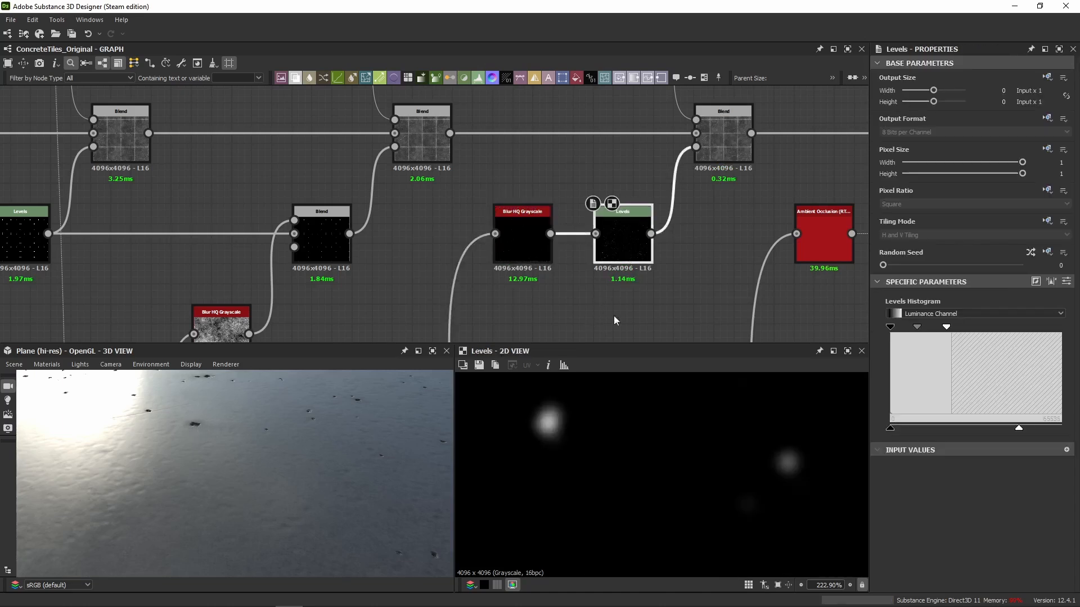
click(1066, 283)
click(1052, 283)
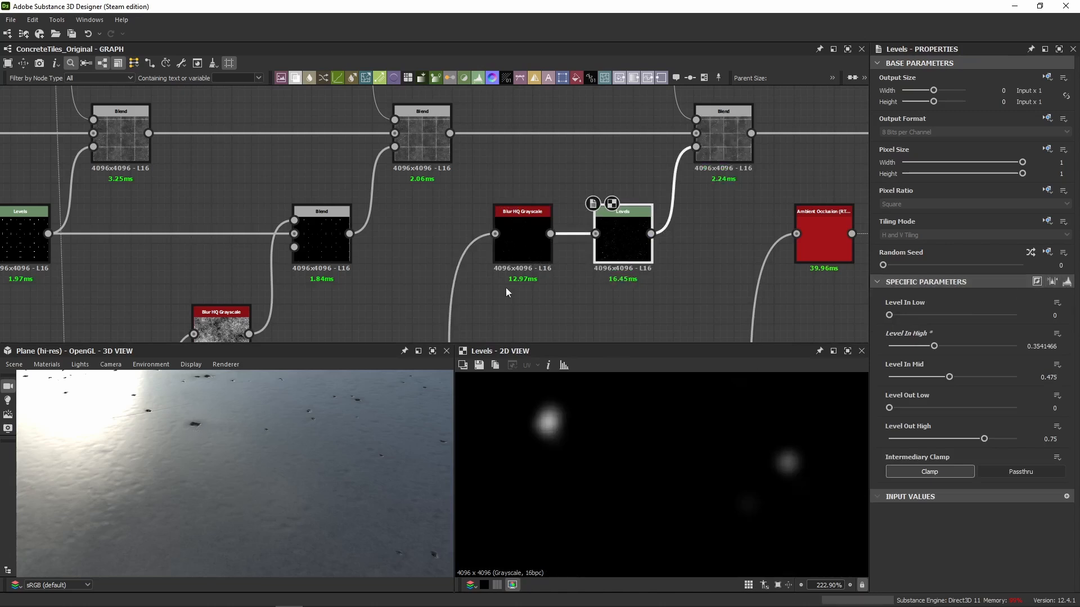
click(522, 241)
click(622, 247)
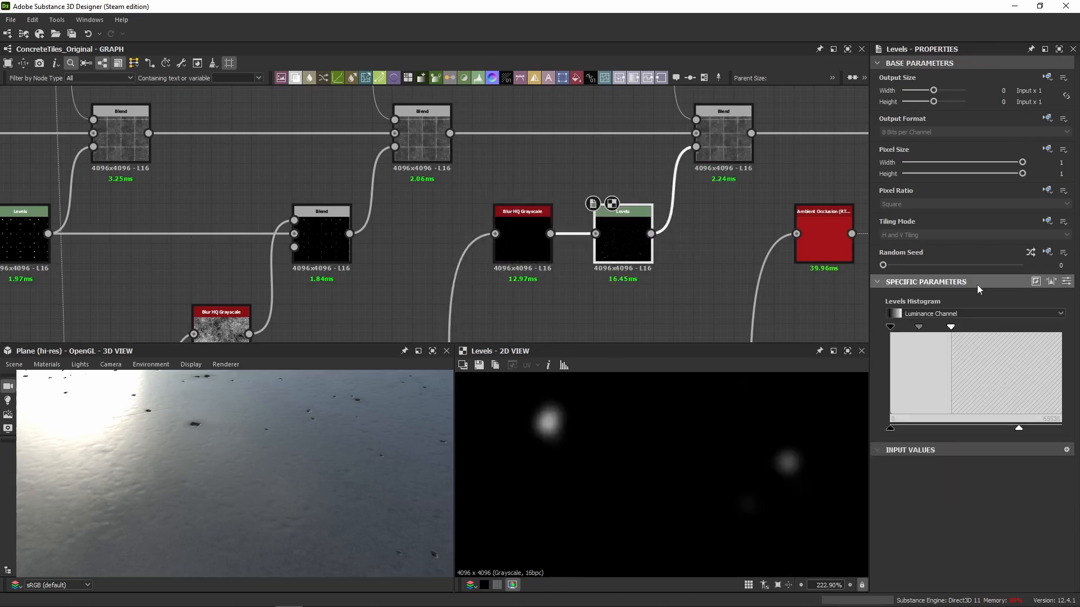
click(1066, 282)
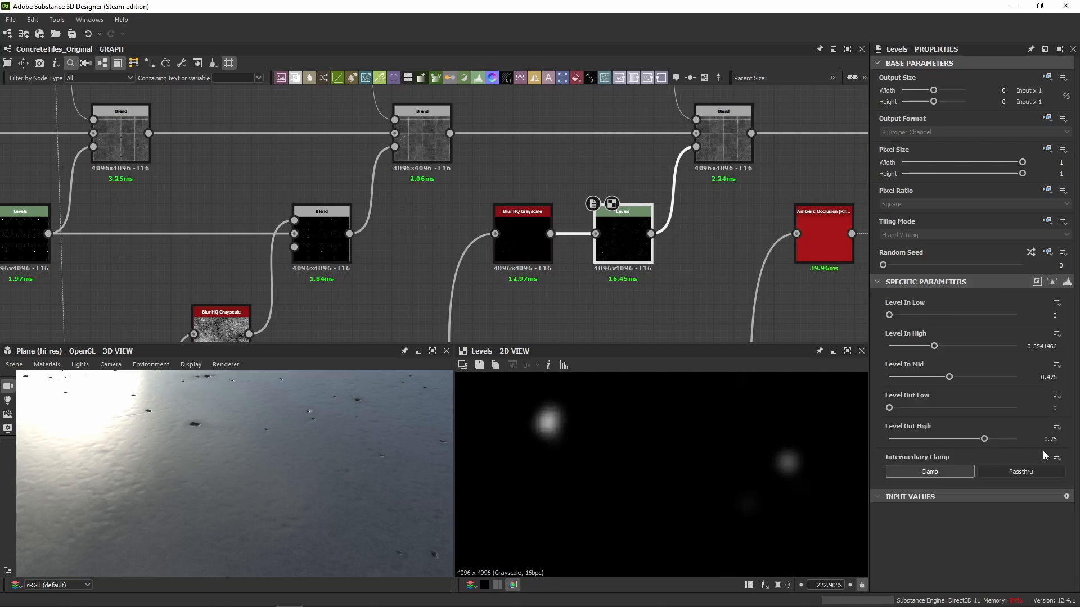
Examine the soft bright freckle spots in the freckles Blend's roughness output in 2D.
click(723, 135)
middle_drag(723, 135, 667, 170)
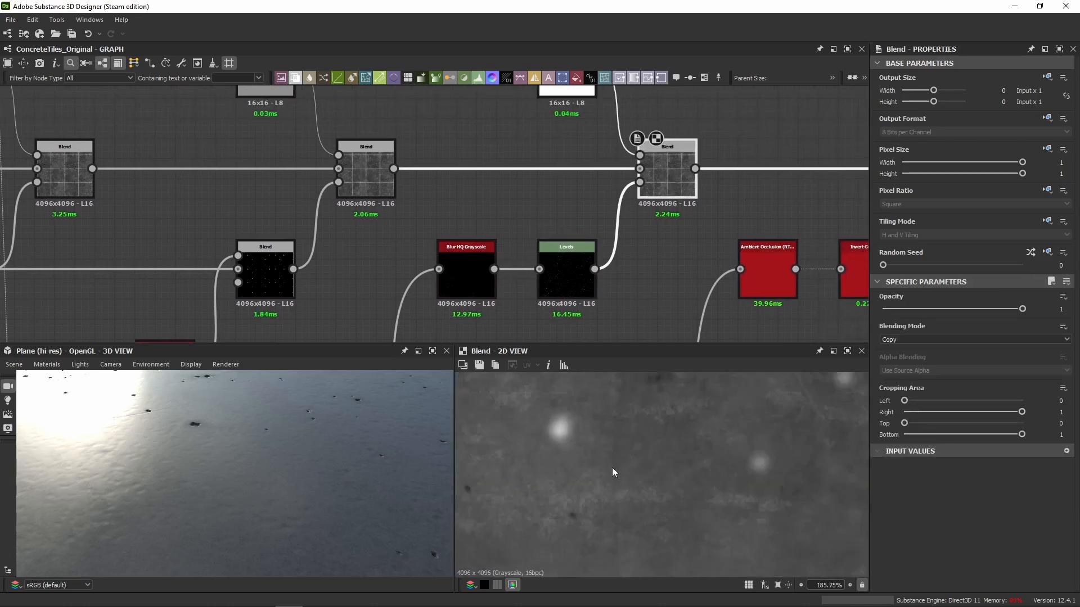
scroll(589, 438, down, 5)
scroll(589, 438, down, 2)
scroll(590, 437, up, 10)
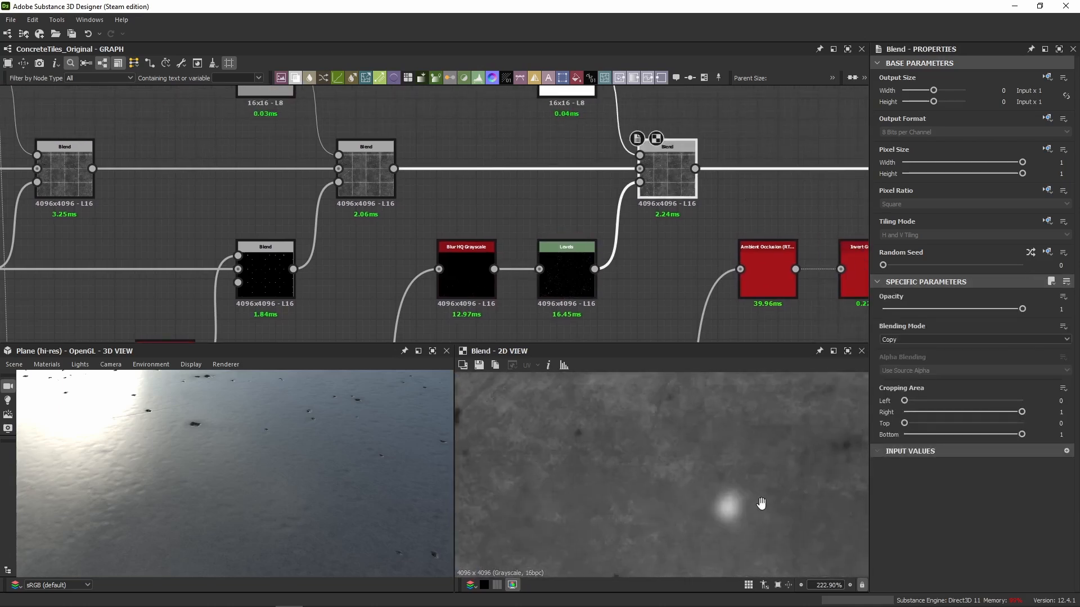
Toggle the freckles Blend off and on to compare its output, and check the Uniform Color feeding its foreground.
click(656, 183)
key(shift+d)
key(shift+d)
middle_drag(642, 221, 628, 260)
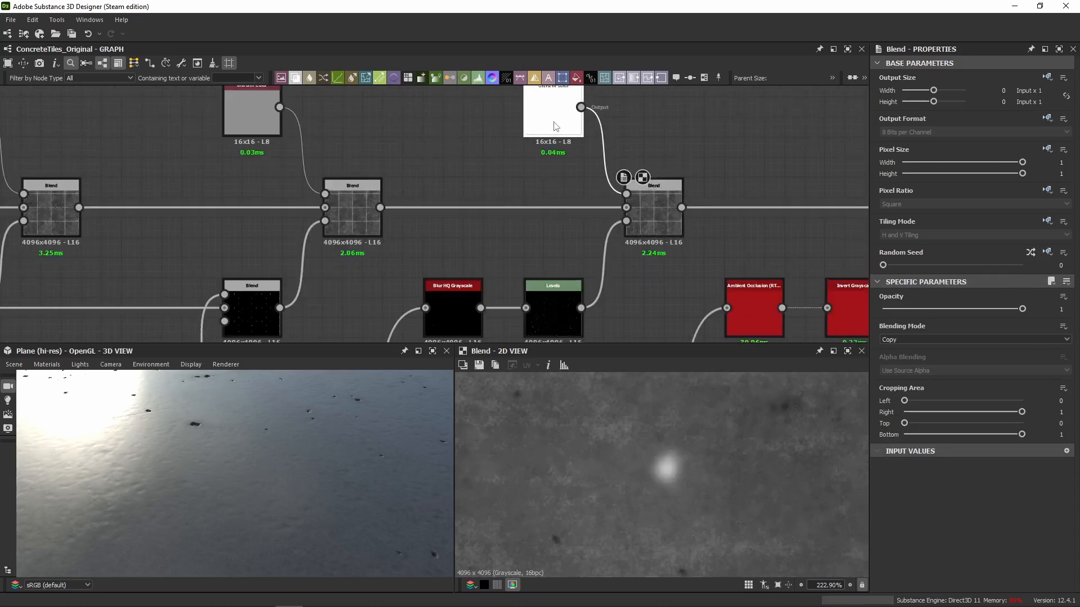
click(557, 116)
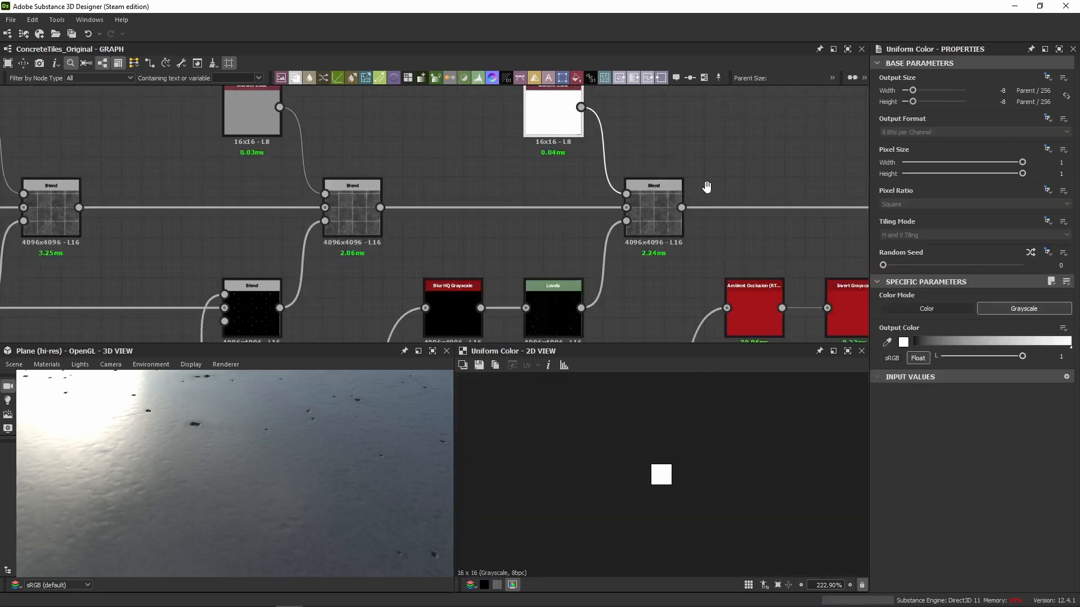
Enable the Blend masked by the inverted ambient occlusion and review its effect across the tiles in 2D and 3D.
middle_drag(707, 188, 333, 191)
click(687, 225)
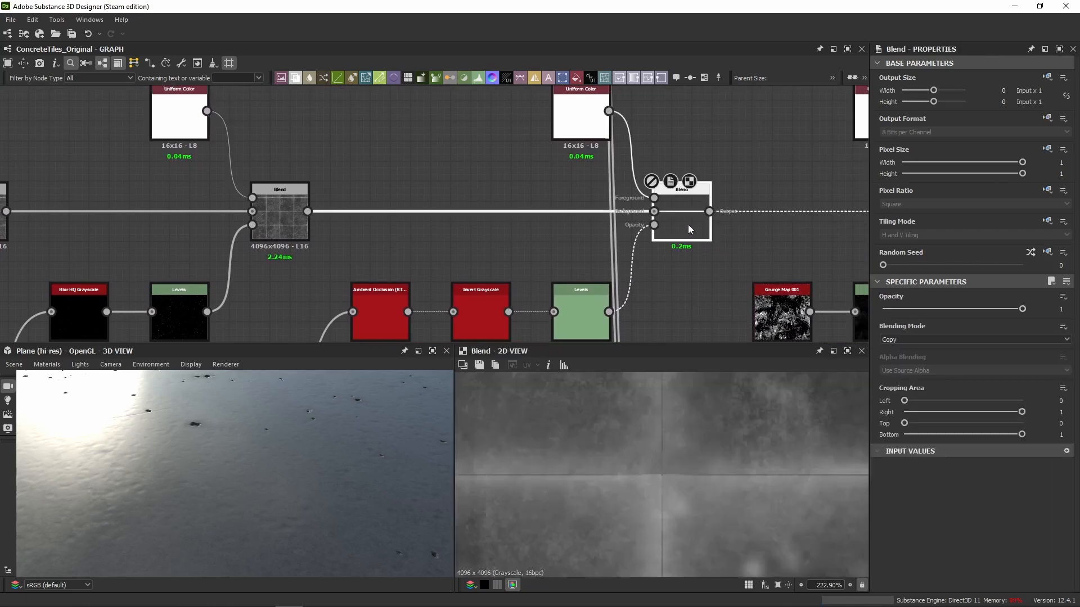
key(shift+d)
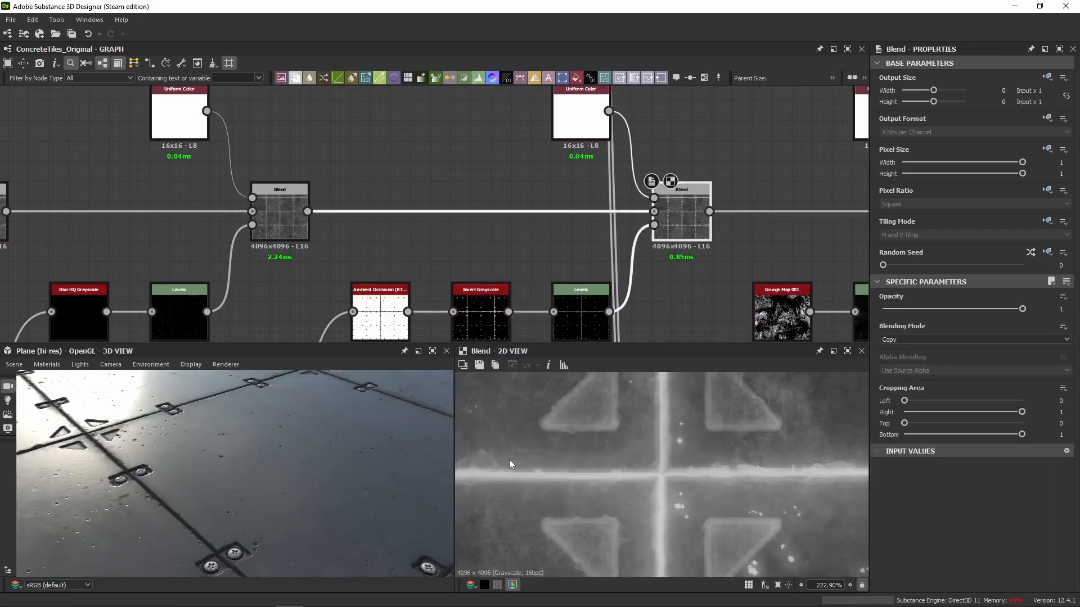
scroll(681, 444, down, 5)
scroll(578, 217, down, 8)
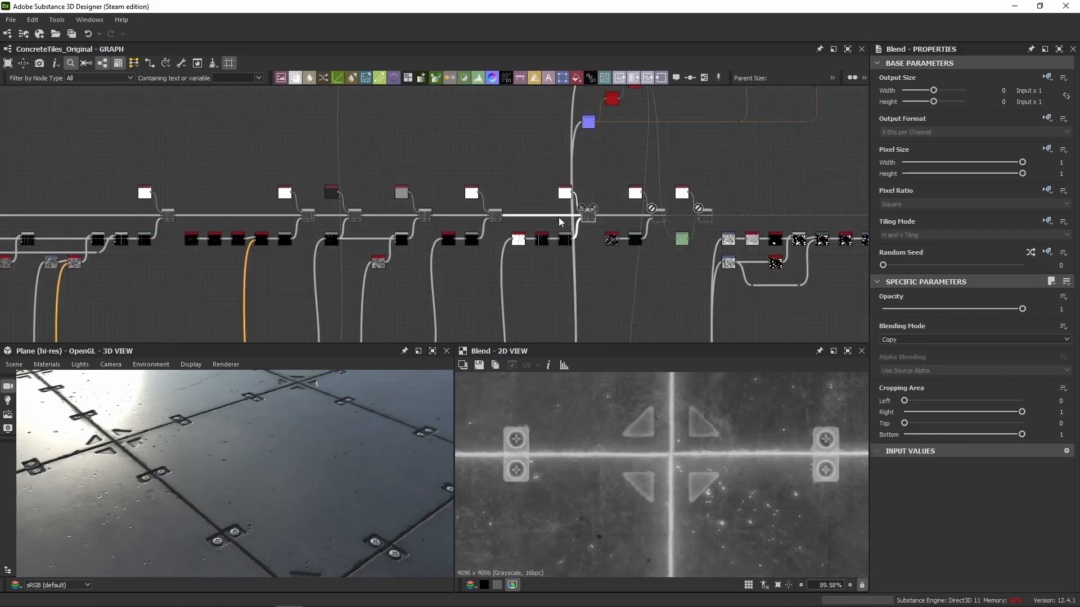
Inspect the Ambient Occlusion (RTAO) node's output in 2D and its parameters.
middle_drag(539, 295, 495, 171)
scroll(468, 247, up, 5)
scroll(454, 262, up, 2)
click(454, 262)
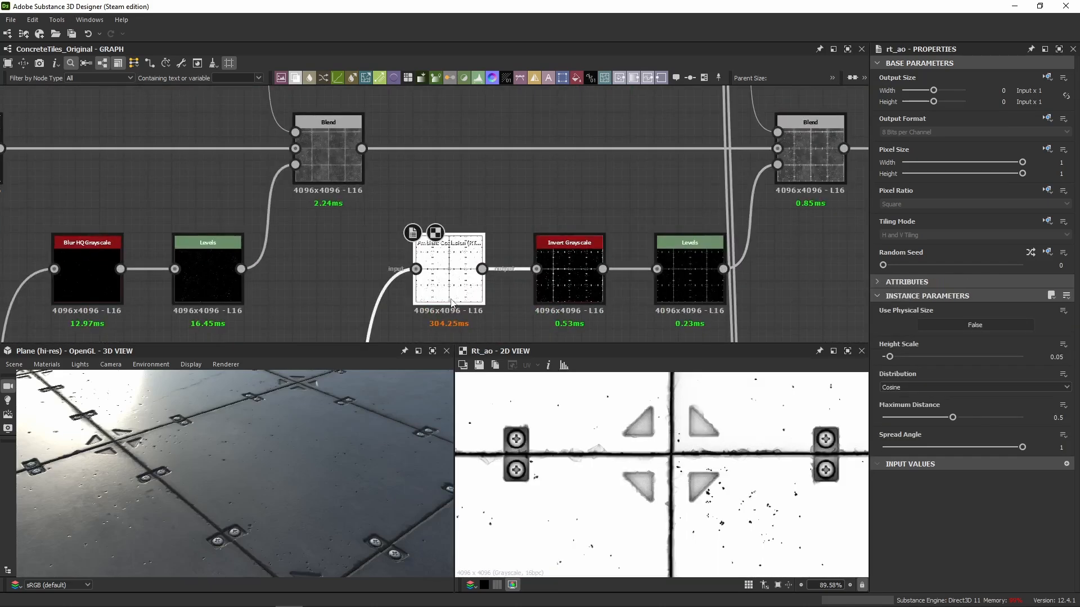
Trace the ambient occlusion's input back into the height graph and check the Slope Variation Blend's settings.
scroll(455, 262, down, 5)
middle_drag(454, 263, 504, 107)
middle_drag(514, 228, 578, 97)
middle_drag(583, 218, 669, 132)
scroll(660, 175, down, 6)
scroll(312, 179, up, 5)
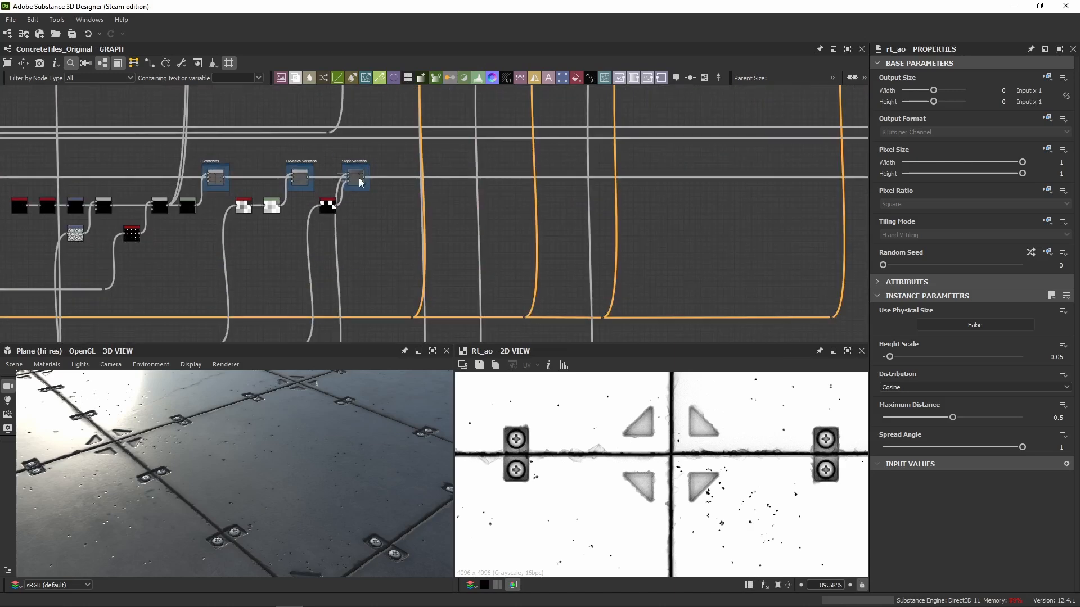
click(355, 178)
drag(390, 147, 228, 253)
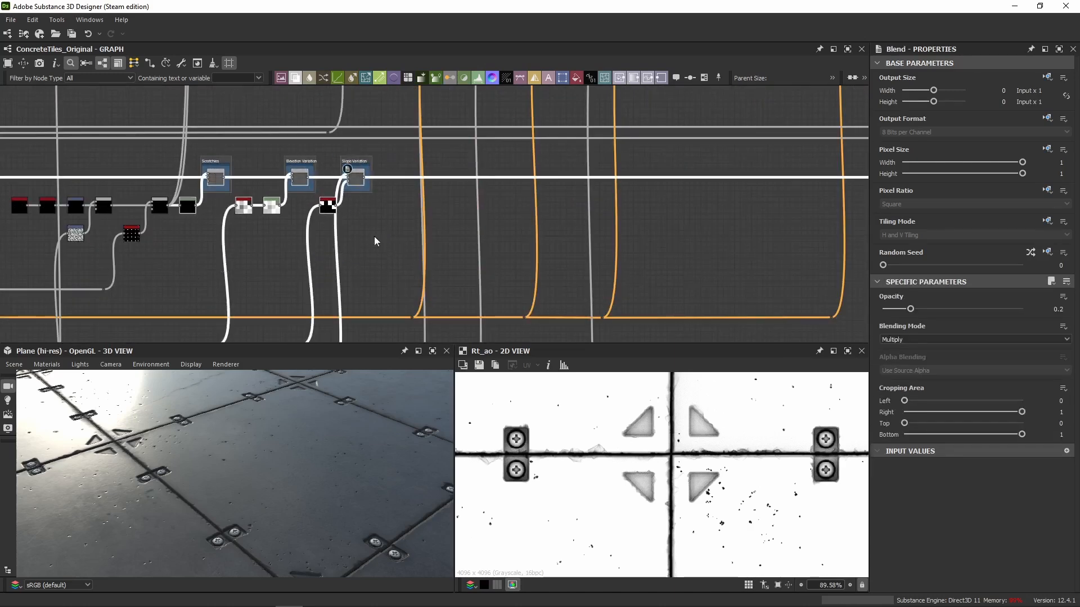
click(373, 238)
Follow the height chain to the Levels Holding It Down frame and view its Levels node in 2D.
middle_drag(740, 218, 152, 238)
scroll(531, 225, down, 2)
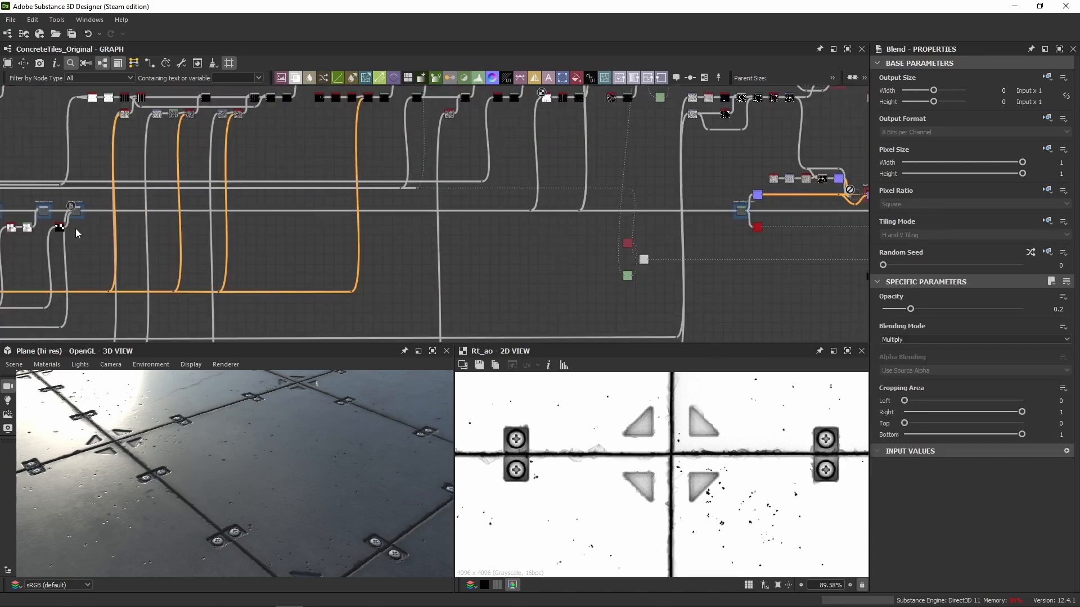
scroll(743, 211, up, 4)
scroll(742, 209, up, 1)
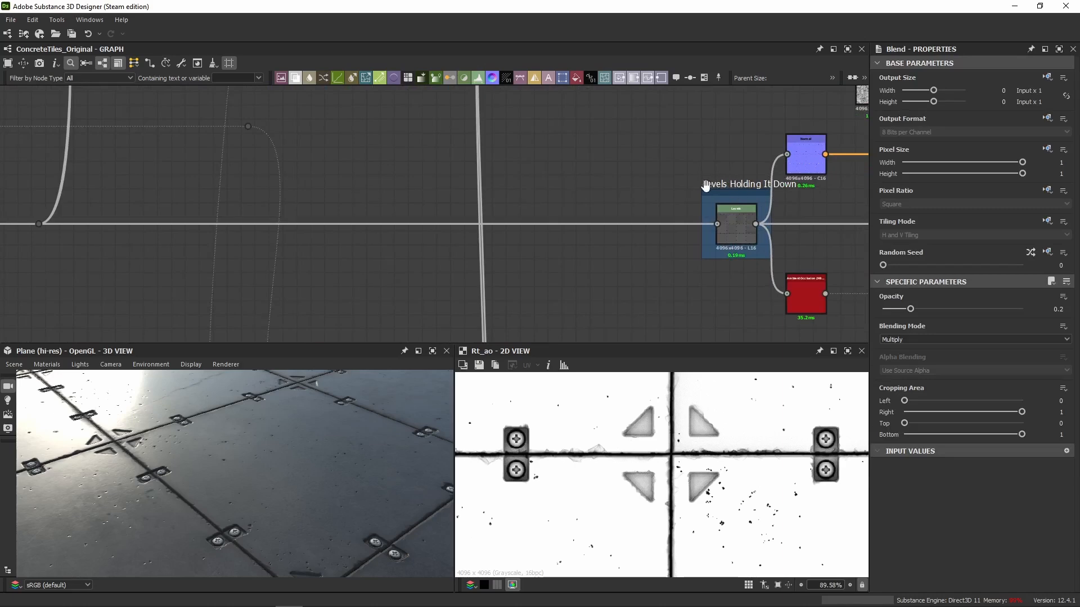
scroll(747, 213, up, 3)
click(773, 243)
scroll(675, 240, down, 5)
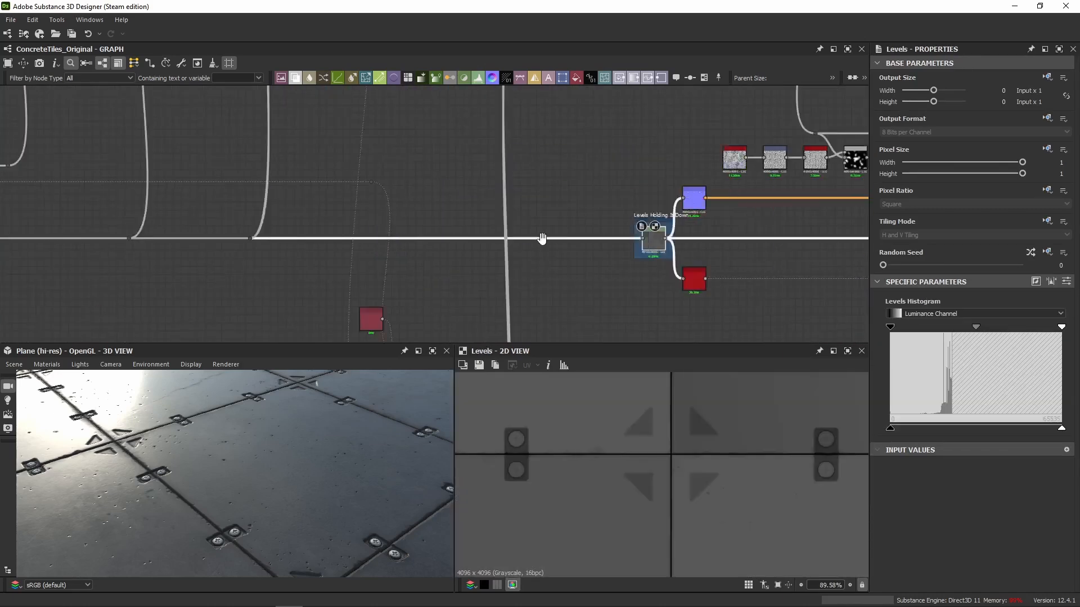
Return to the Ambient Occlusion (RTAO) node in the roughness chain and show its output in 2D.
scroll(467, 172, up, 5)
click(503, 194)
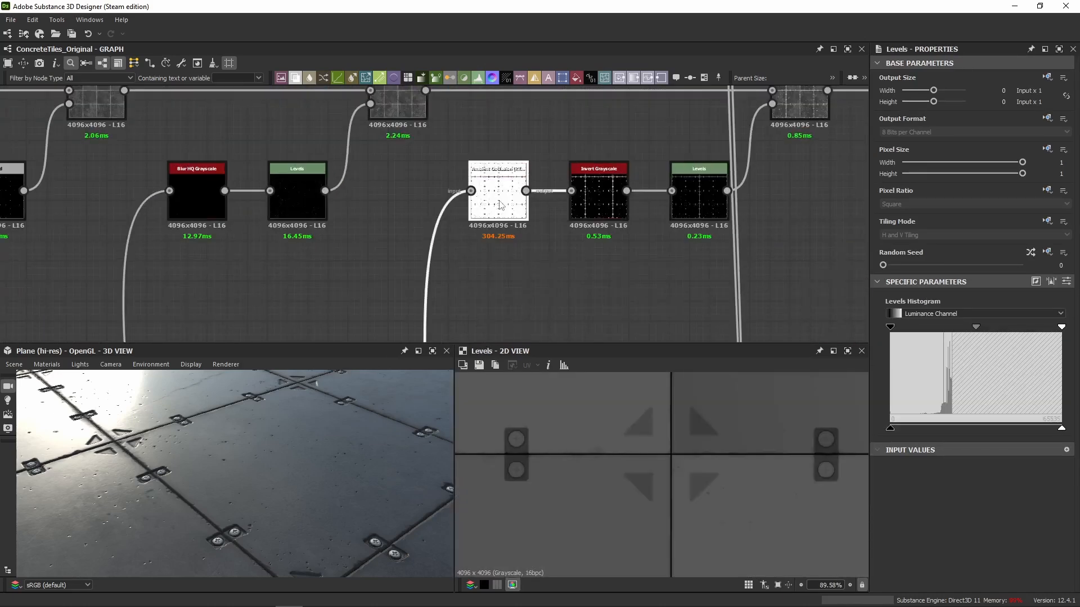
scroll(518, 178, up, 3)
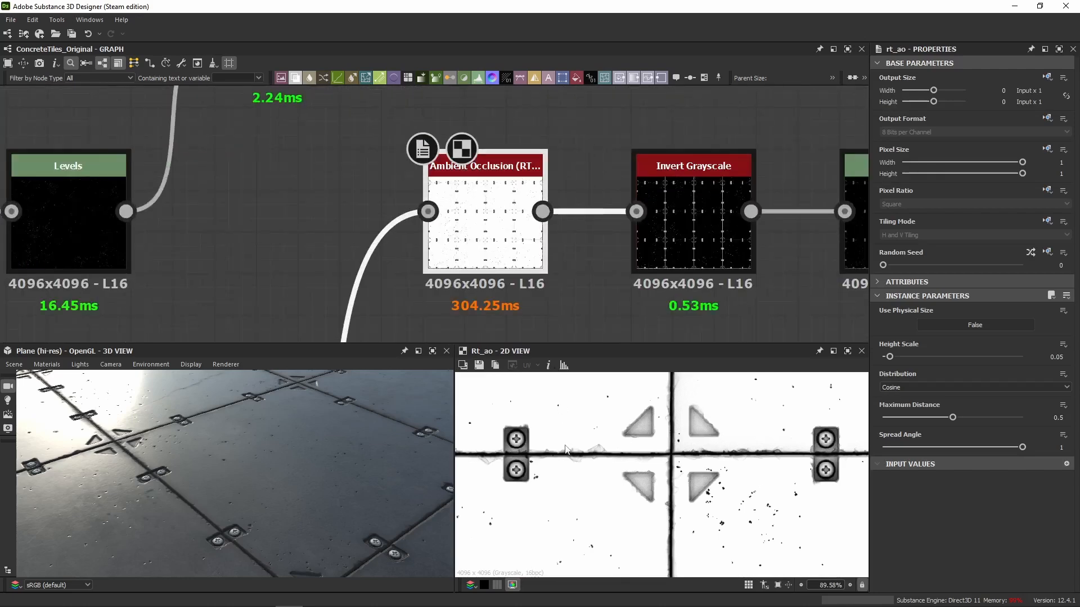
Check the ambient occlusion's Height Scale, and examine the Invert Grayscale node's output up close in 2D.
scroll(565, 450, down, 4)
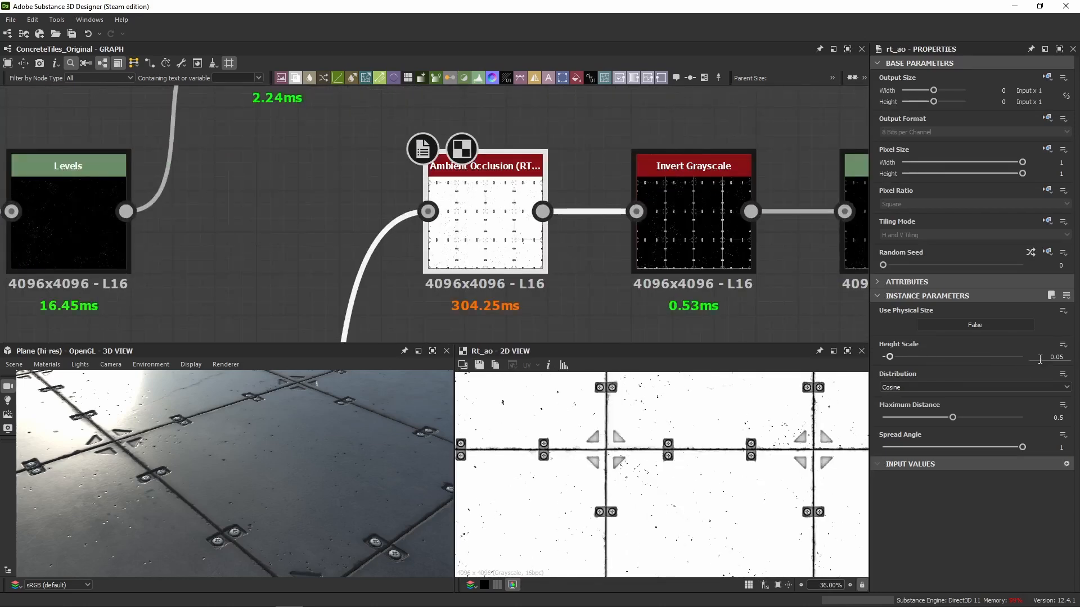
click(1045, 359)
click(703, 259)
scroll(568, 442, up, 5)
scroll(669, 448, up, 4)
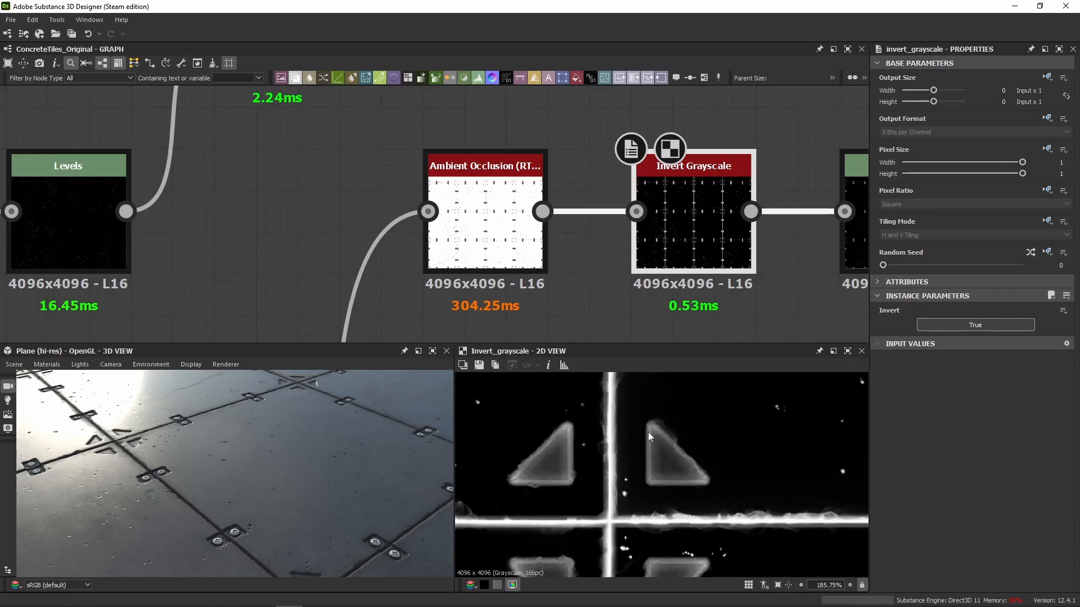
Show the Levels after Invert Grayscale in 2D, and display its levels as numeric parameters to check Level Out High.
middle_drag(812, 289, 451, 289)
scroll(451, 289, down, 2)
click(518, 267)
double_click(518, 270)
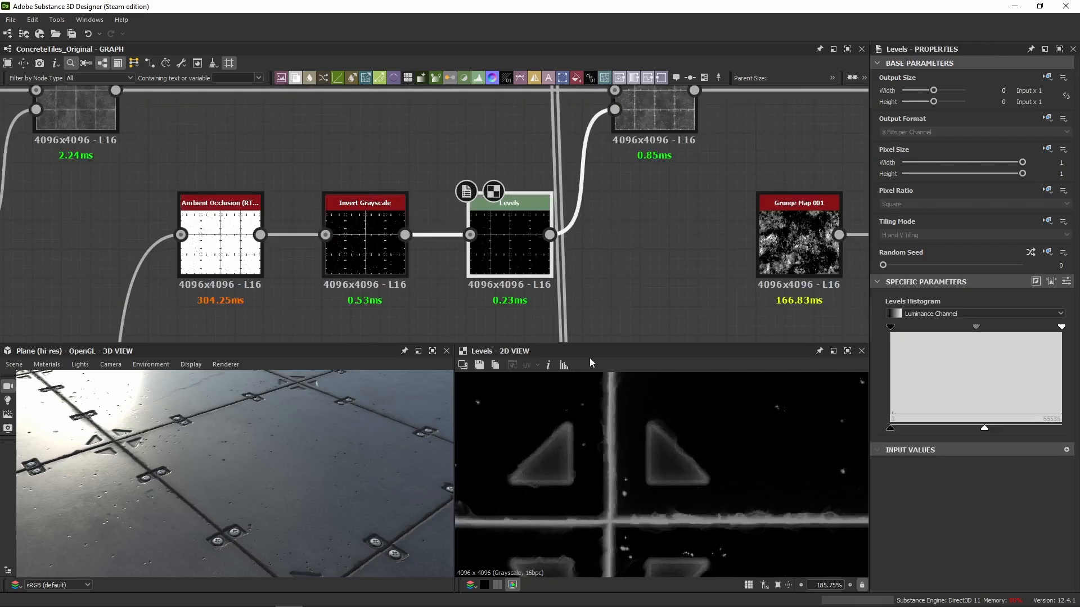
click(1067, 281)
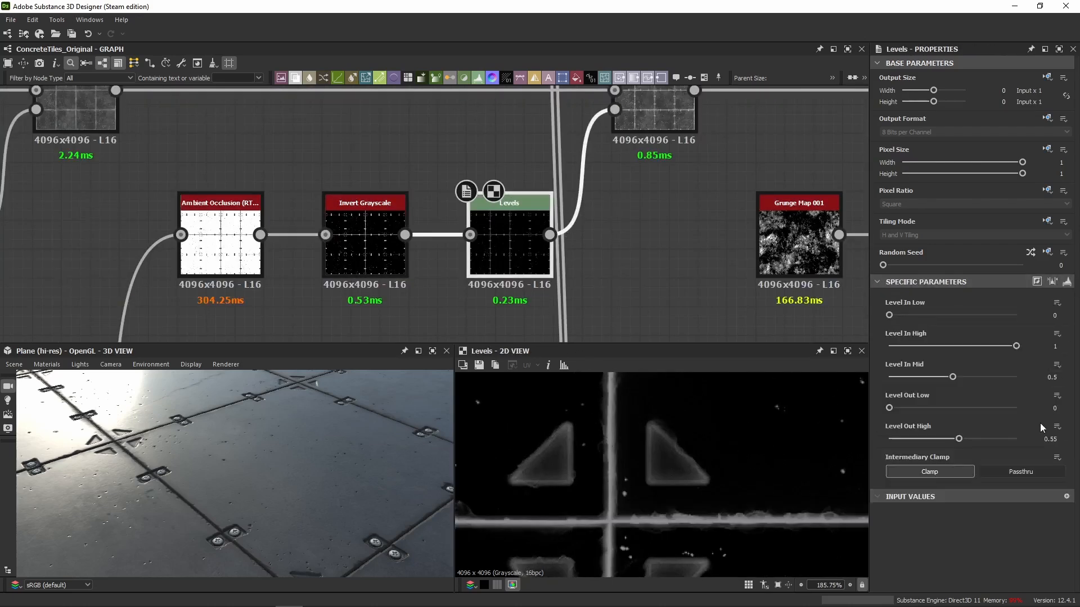
Inspect the Blend masked by the inverted ambient occlusion and its Uniform Color foreground in 2D.
middle_drag(666, 162, 655, 238)
double_click(650, 201)
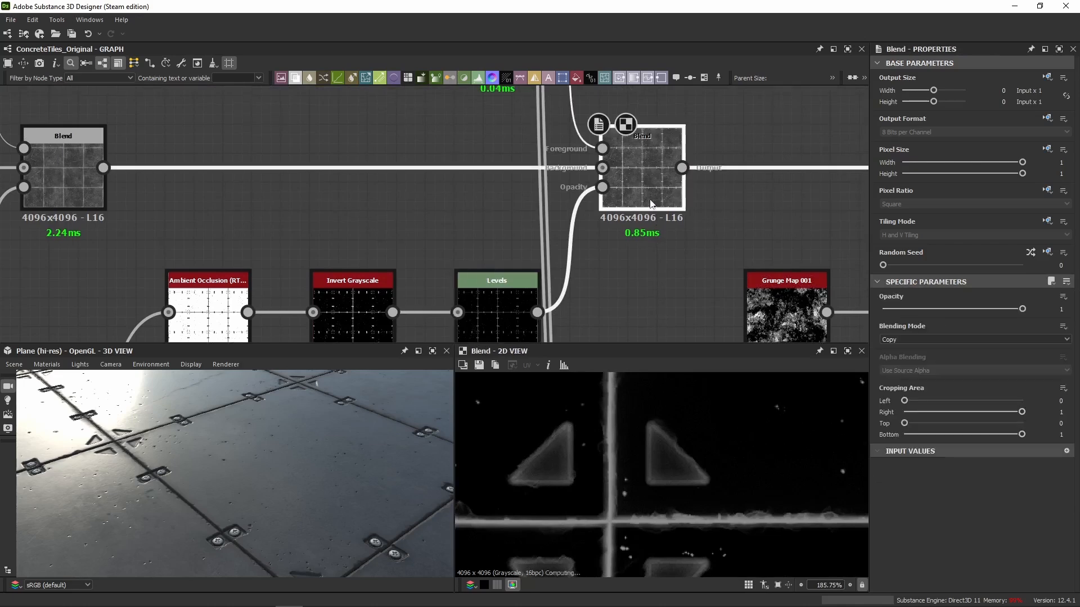
middle_drag(645, 182, 636, 268)
double_click(505, 147)
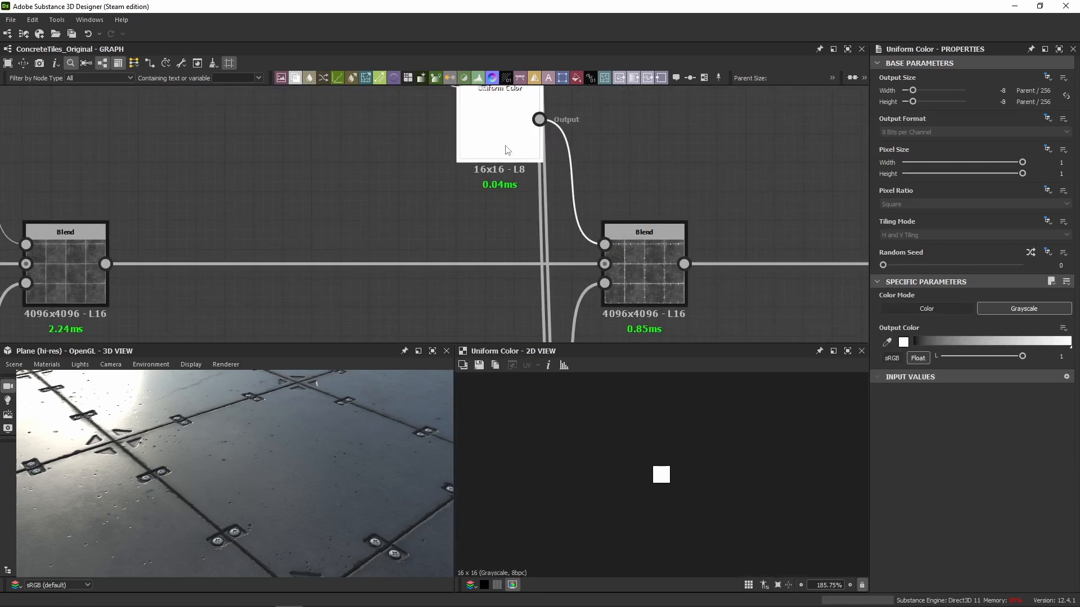
double_click(656, 291)
Compare the preceding Blend's output in 2D with that of the ambient-occlusion Blend.
double_click(89, 281)
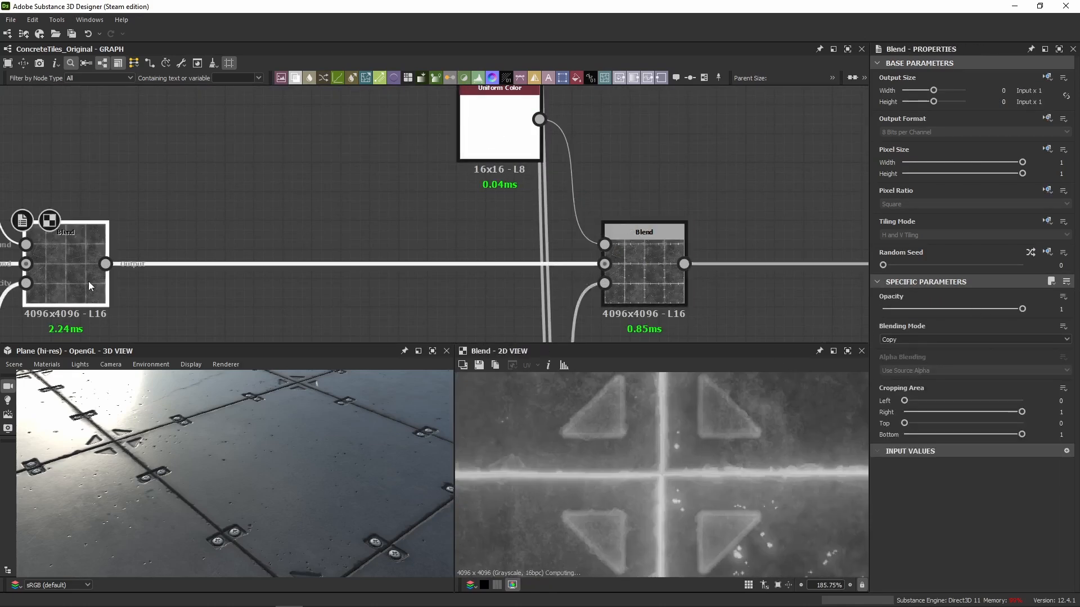
scroll(609, 478, down, 6)
double_click(646, 258)
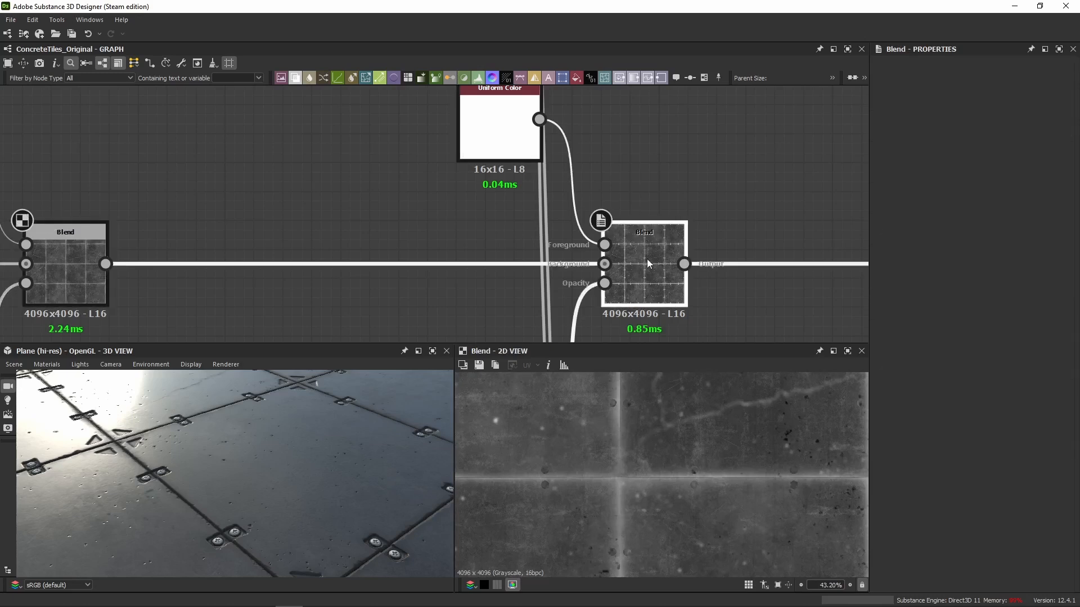
scroll(696, 444, down, 5)
scroll(647, 484, up, 2)
scroll(646, 490, up, 3)
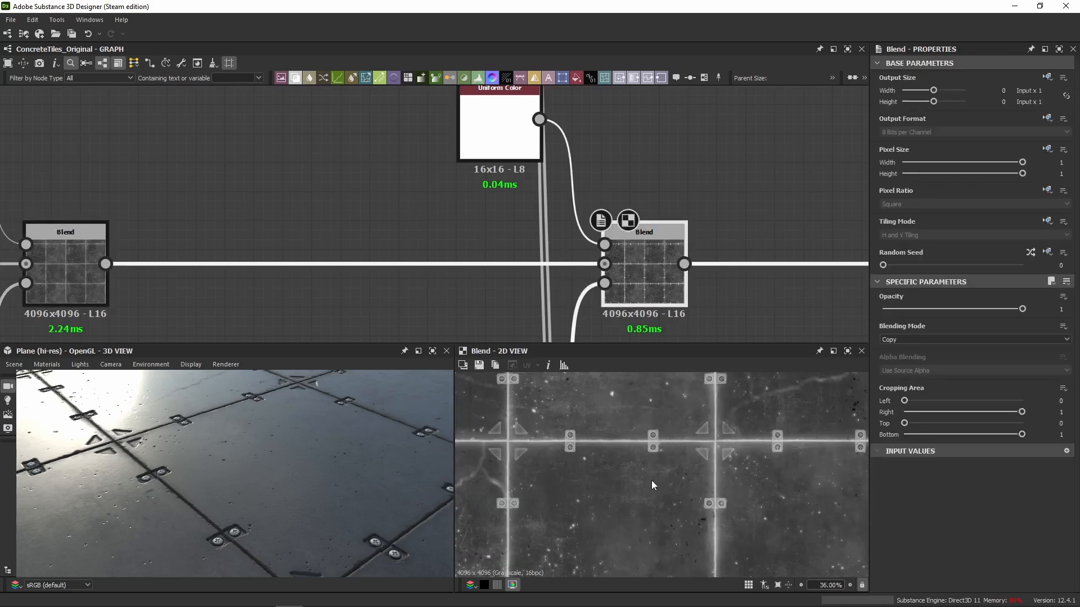
Toggle the ambient-occlusion Blend off and on twice to compare the tiles in 3D.
drag(212, 429, 213, 446)
key(shift+d)
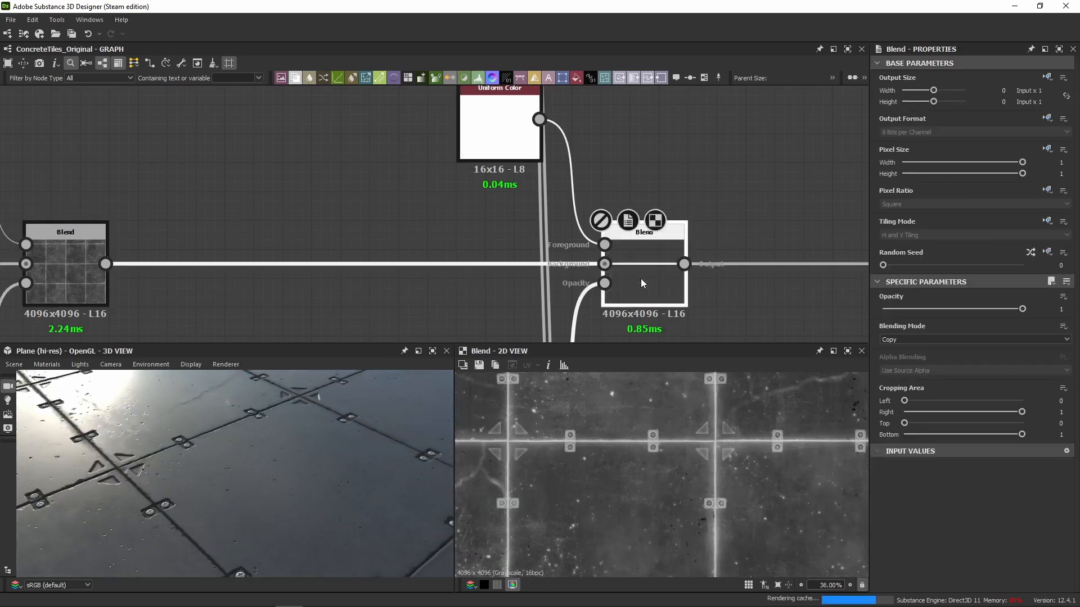
key(shift+d)
key(shift+d)
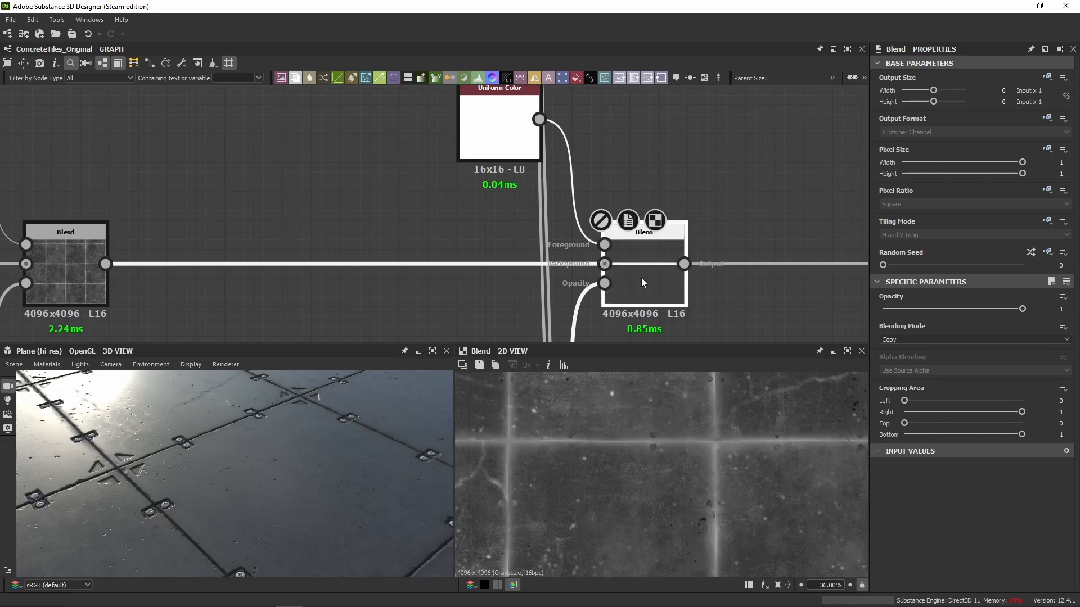
key(shift+d)
Examine the screws and gaps up close in 3D with the ambient-occlusion Blend disabled and re-enabled.
drag(187, 438, 253, 482)
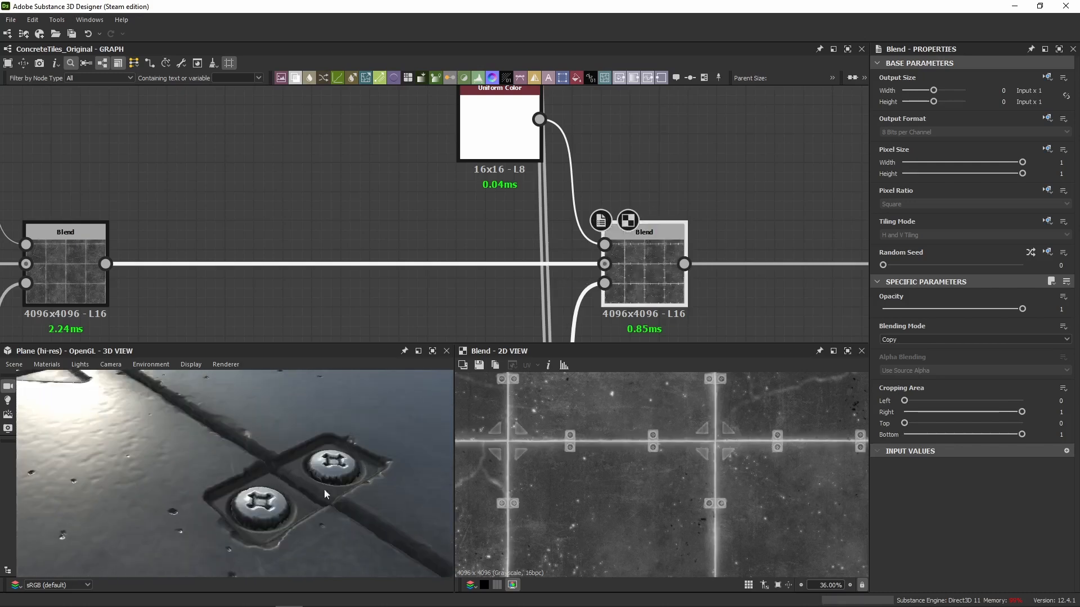
key(shift+d)
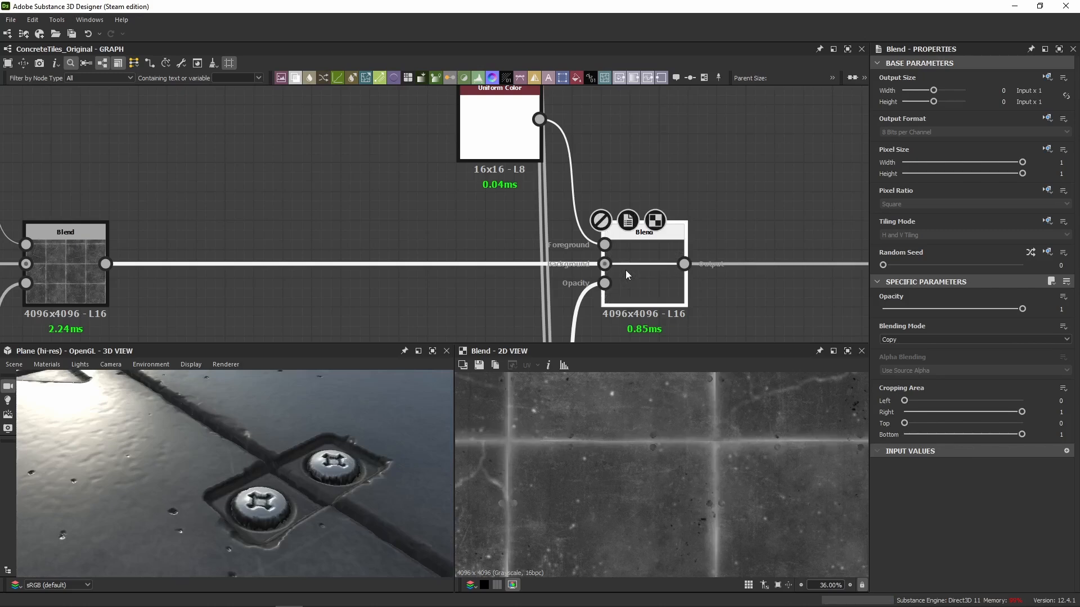
scroll(253, 425, down, 10)
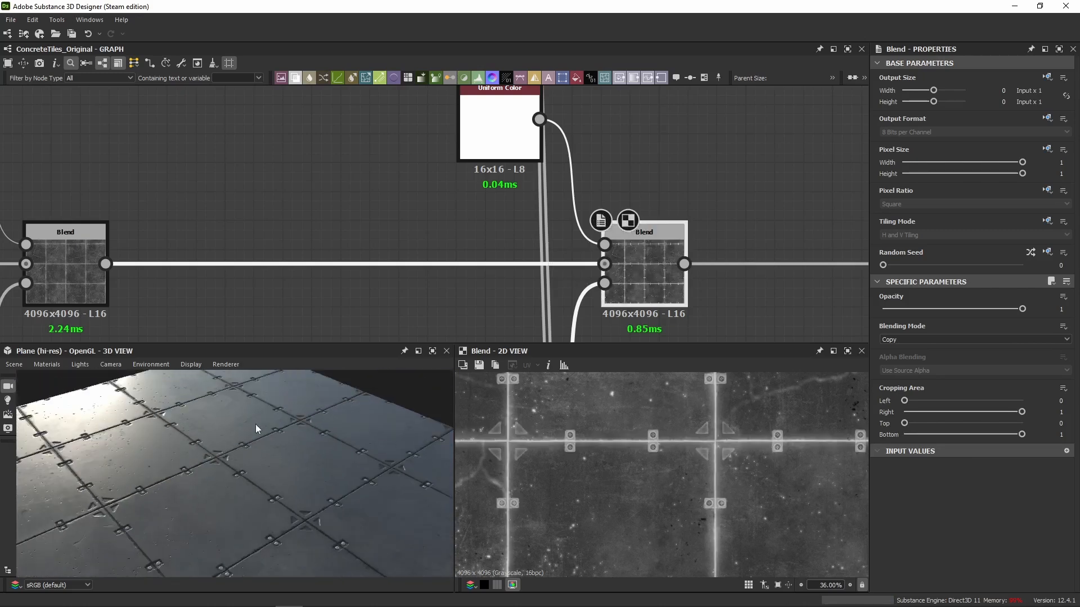
Compare the gaps and surface pits under the bright highlight by repeatedly disabling and re-enabling the ambient-occlusion Blend.
mouse_move(255, 425)
mouse_down()
mouse_move(236, 425)
mouse_move(268, 418)
mouse_up()
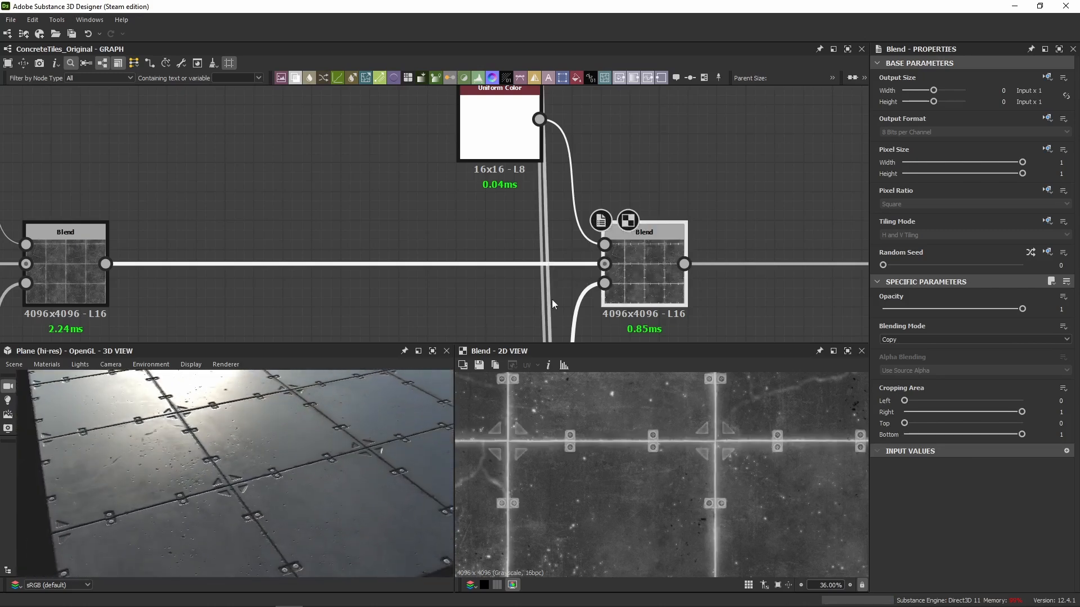
scroll(135, 491, up, 8)
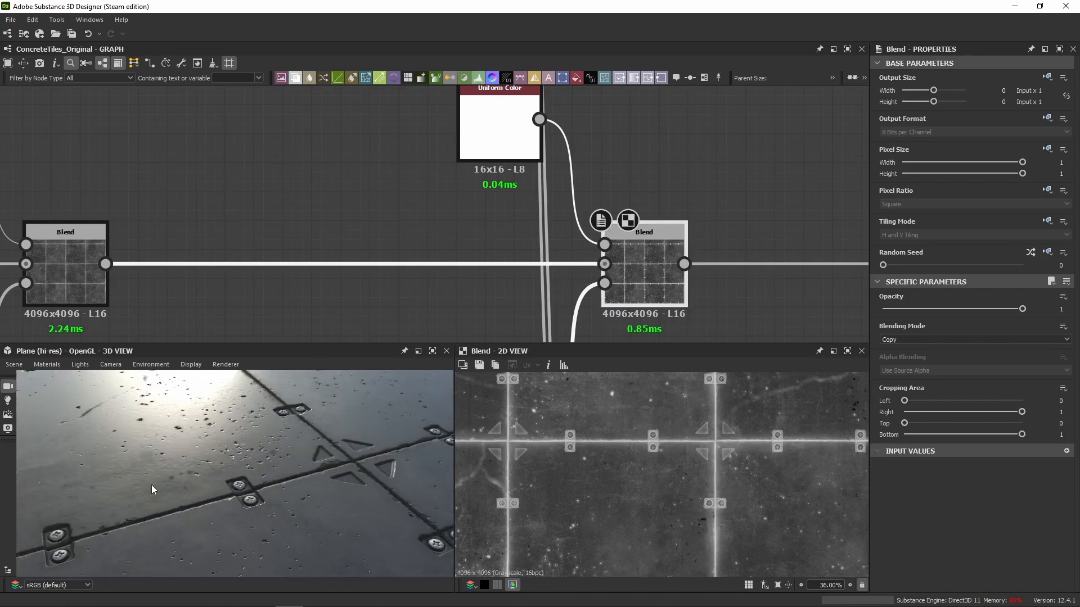
key(ctrl+b)
key(ctrl+b)
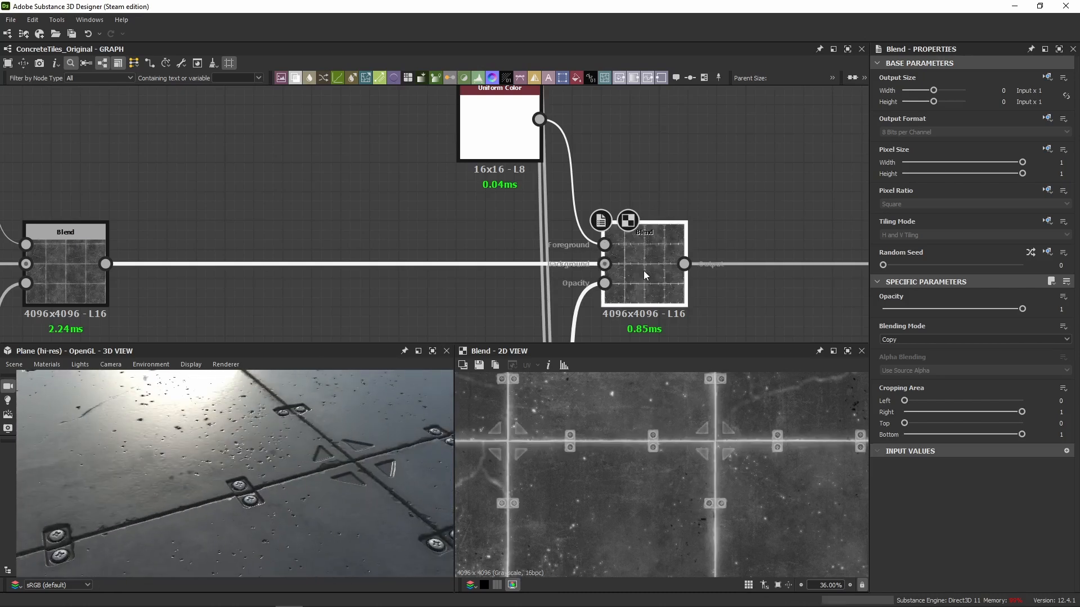
key(ctrl+b)
key(ctrl+b)
key(ctrl+b)
key(ctrl+b)
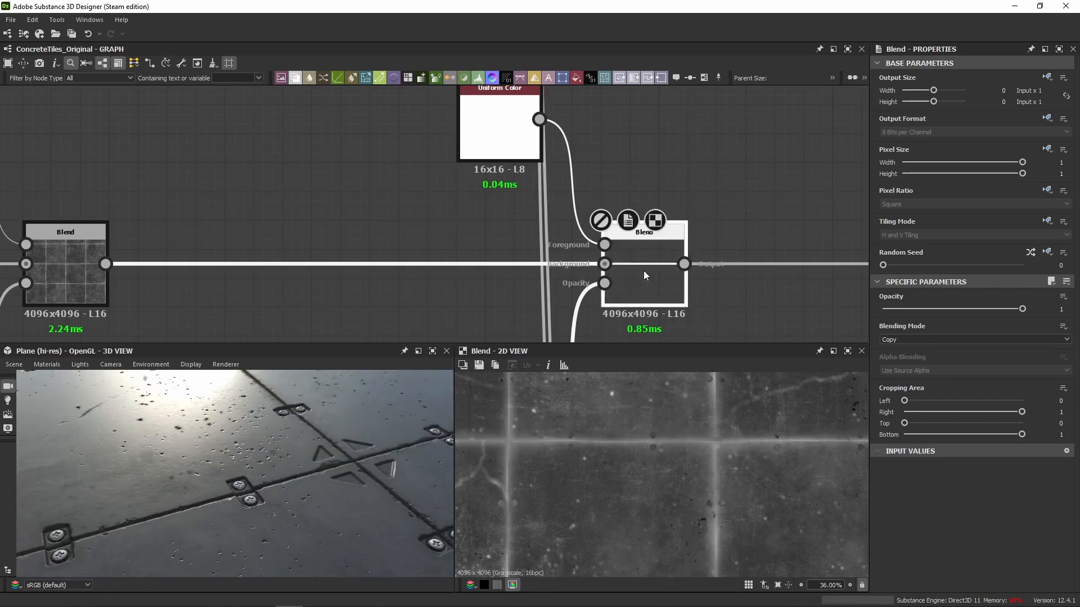
Enable the next Blend in the roughness chain, the one masked by Grunge Map 001.
key(ctrl+b)
scroll(644, 271, down, 3)
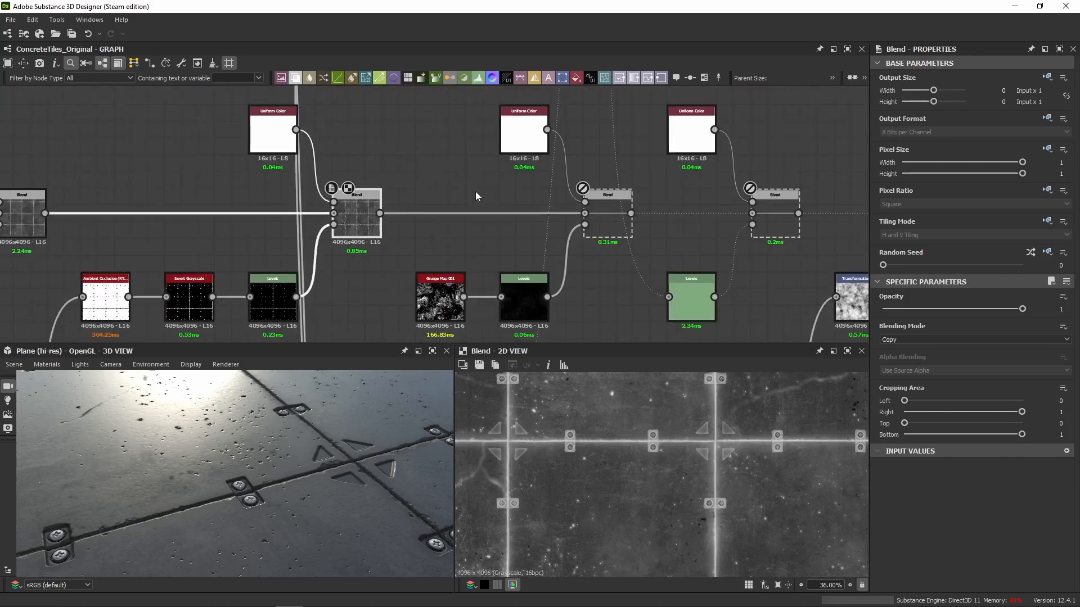
key(ctrl+b)
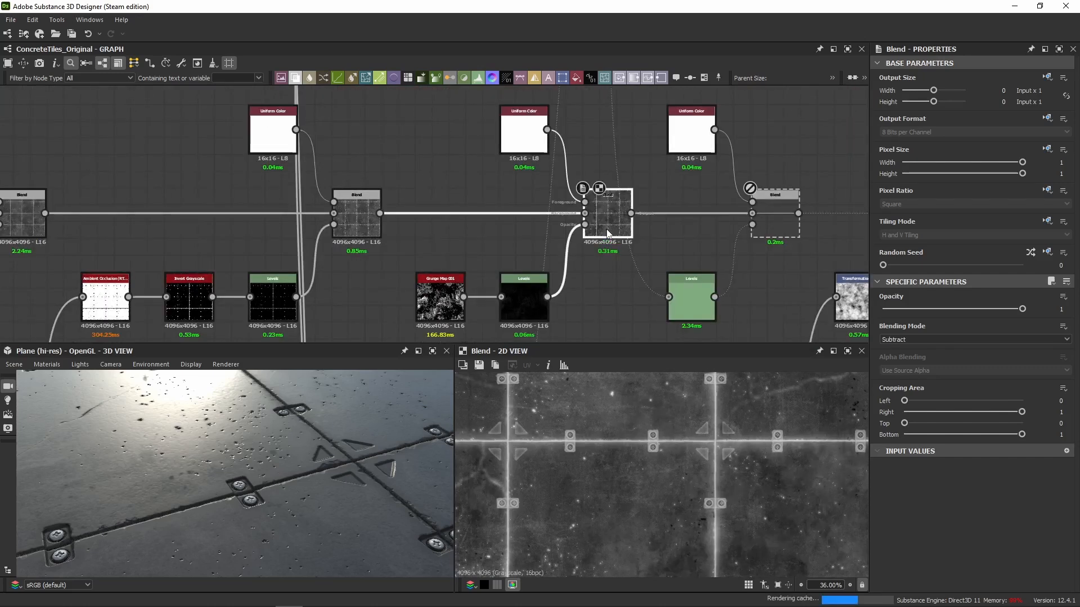
scroll(244, 432, down, 5)
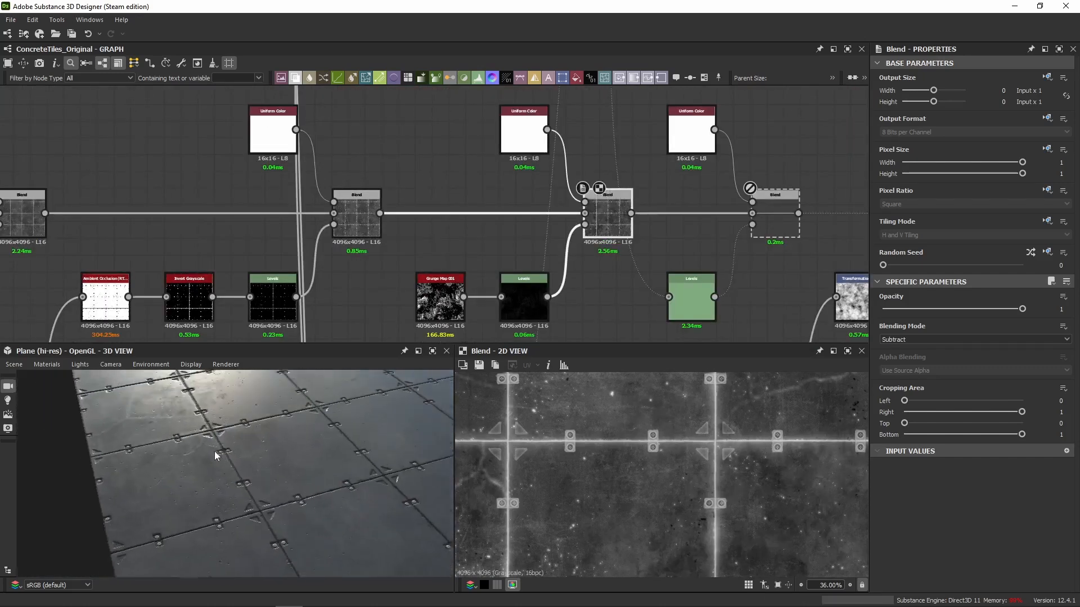
Preview the grunge Levels mask and its Blend in 2D, and compare the 3D surface with the Blend off and on.
double_click(505, 315)
double_click(609, 231)
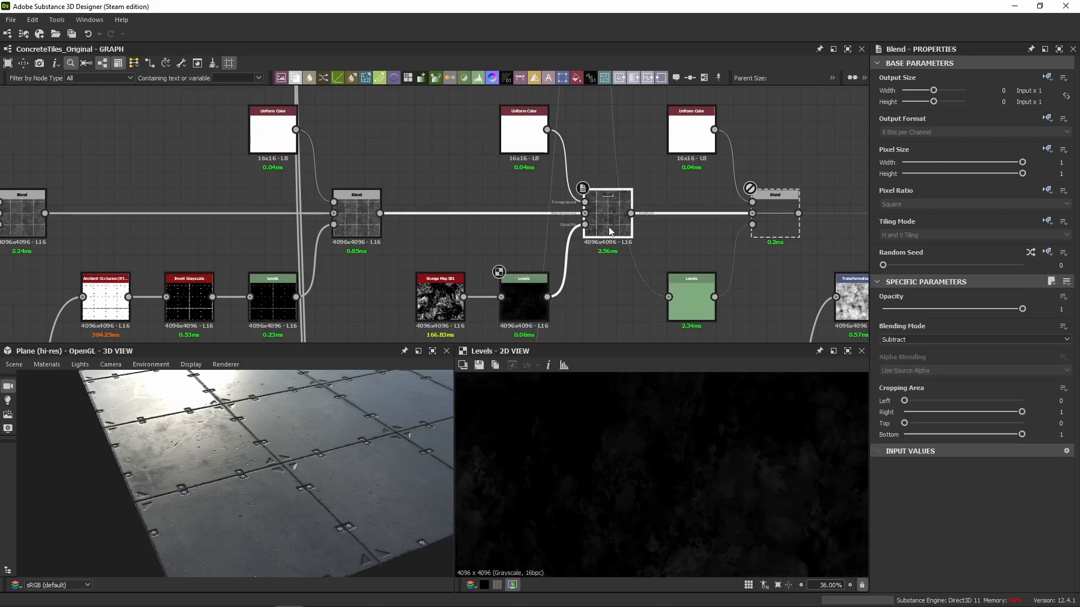
key(shift+d)
drag(321, 412, 267, 427)
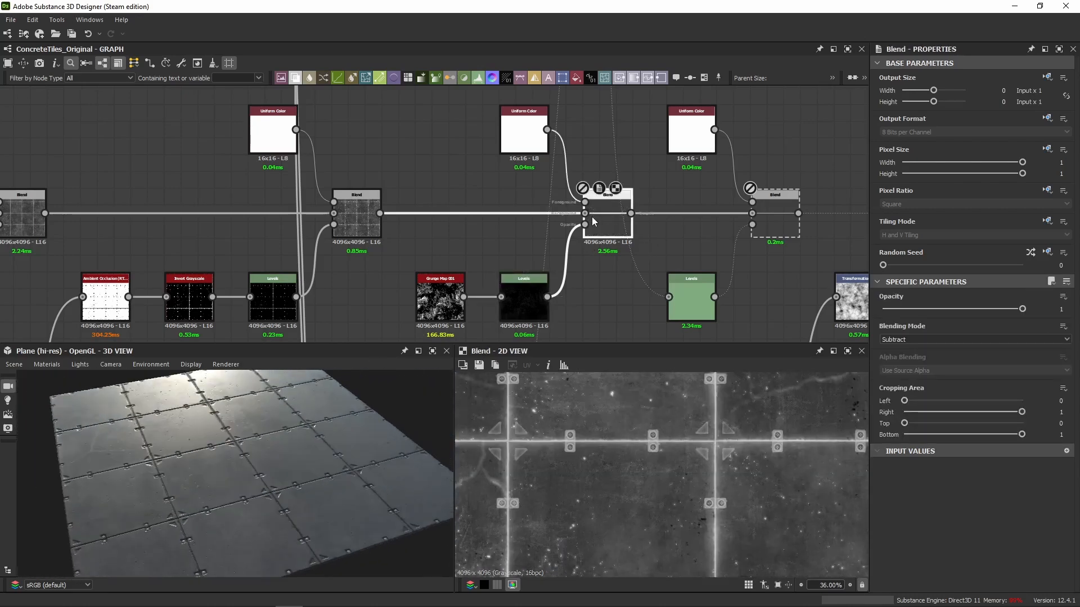
key(shift+d)
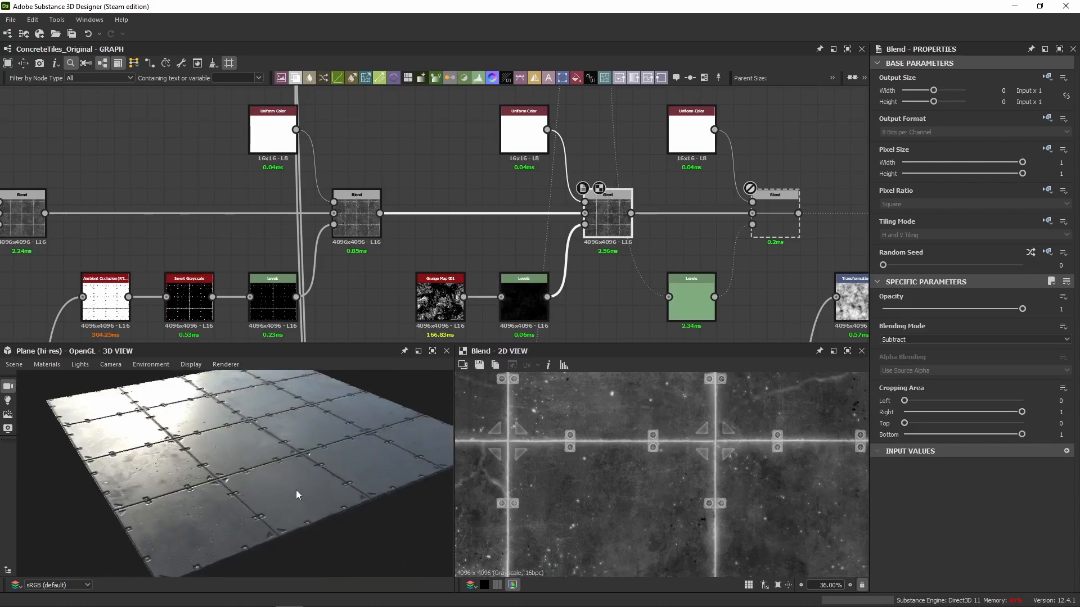
Examine the highlight variation across the whole plane from several angles, toggling the grunge Blend off and on.
drag(296, 490, 283, 413)
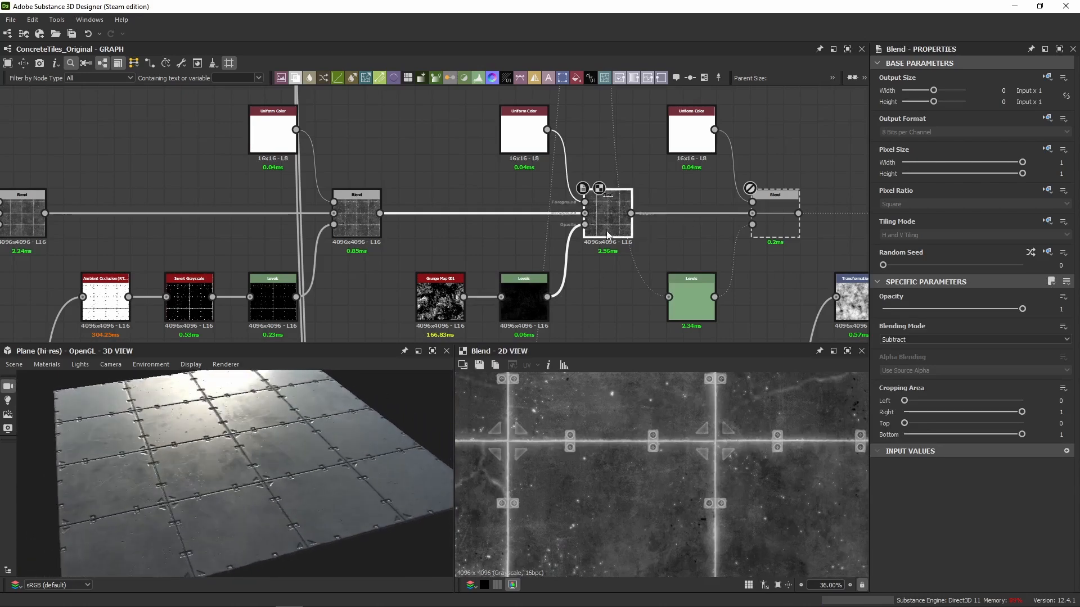
key(shift+d)
key(shift+d)
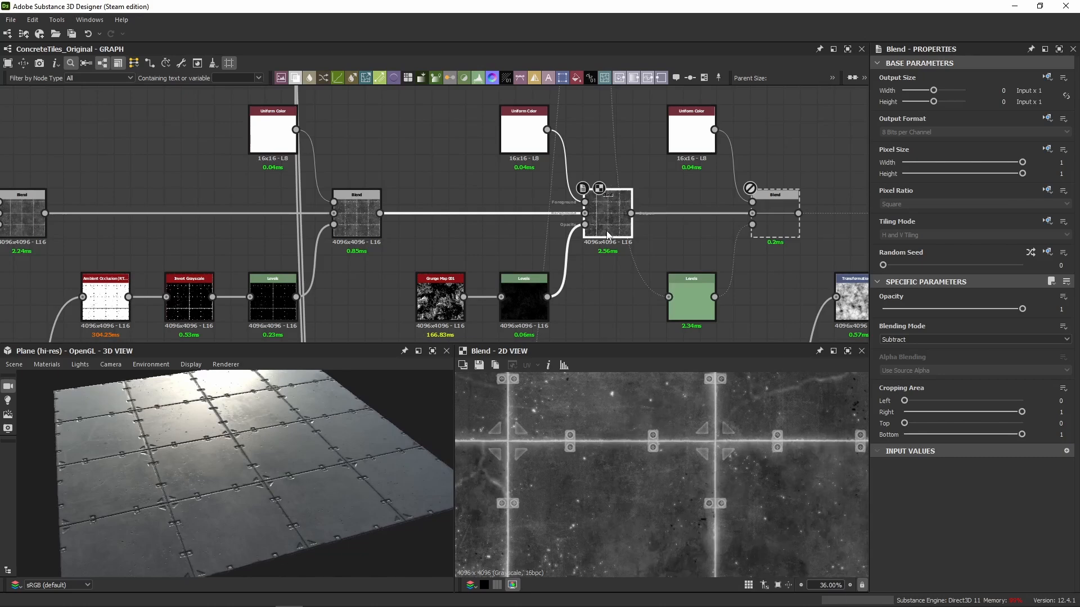
drag(234, 453, 260, 439)
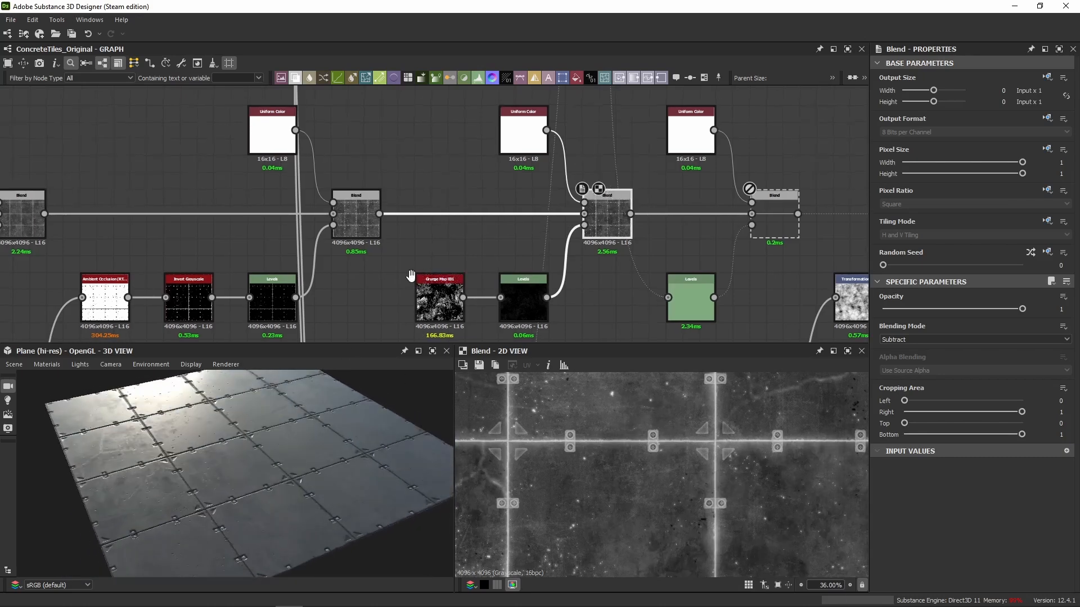
middle_drag(411, 276, 403, 259)
drag(280, 460, 254, 472)
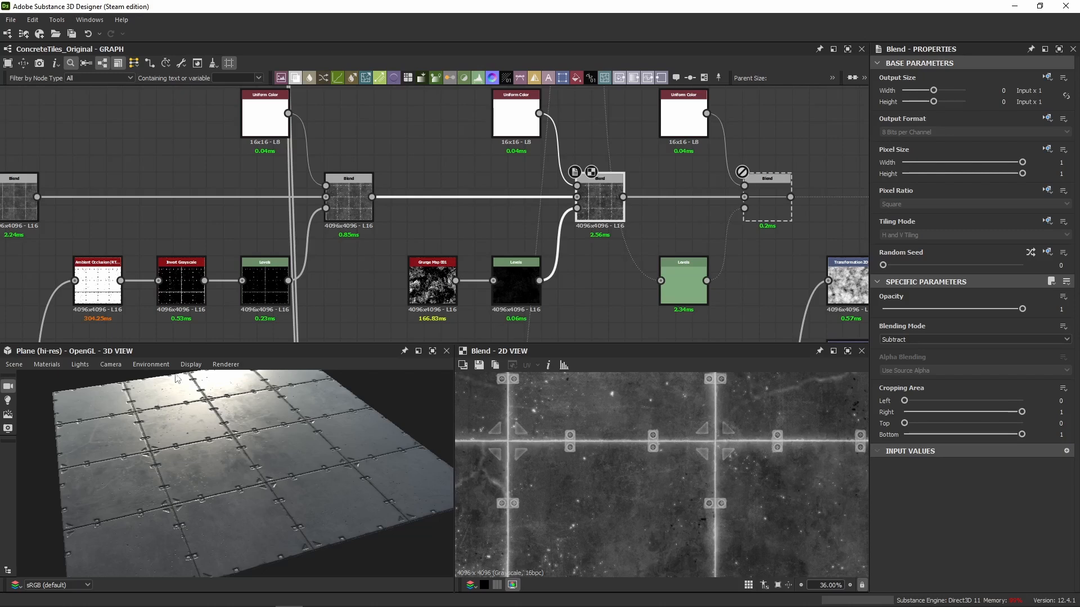
Review the ambient-occlusion Blend, Grunge Map 001, its Levels output range and the grunge Blend's blending mode.
click(342, 217)
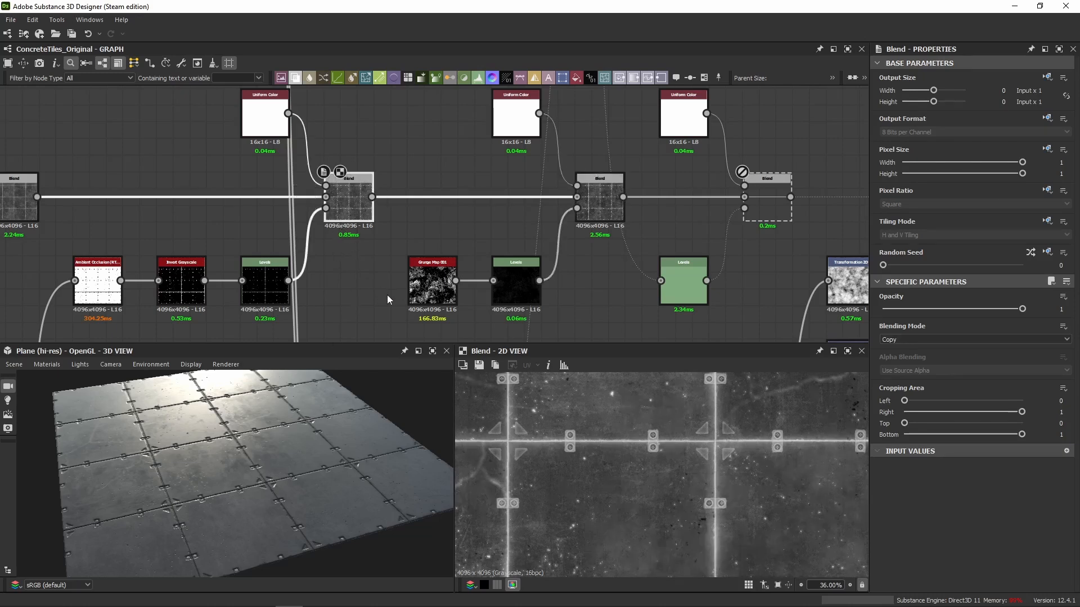
click(441, 284)
scroll(665, 464, down, 5)
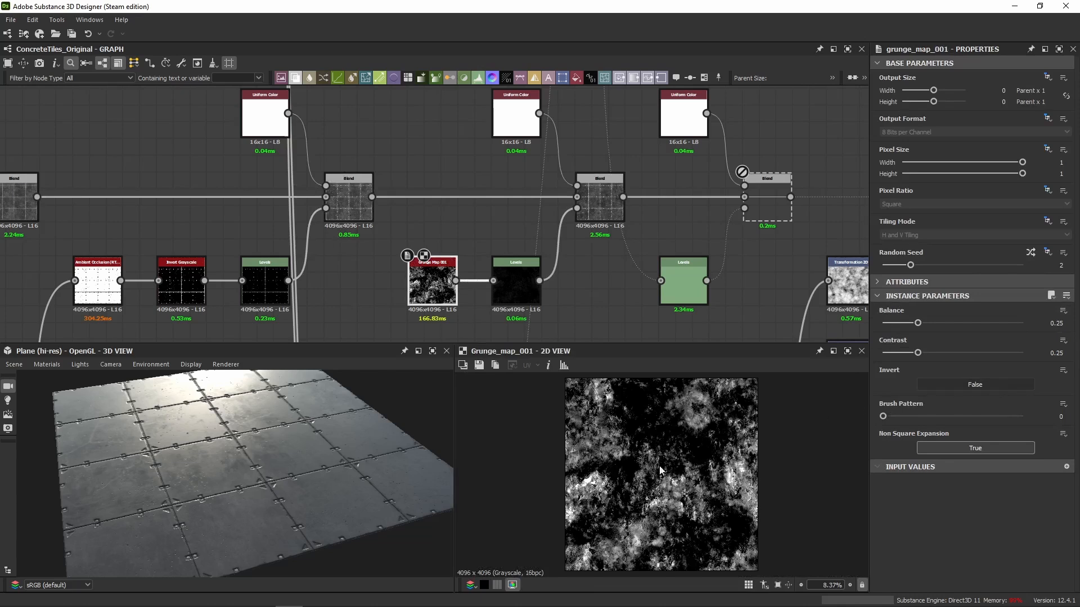
click(532, 284)
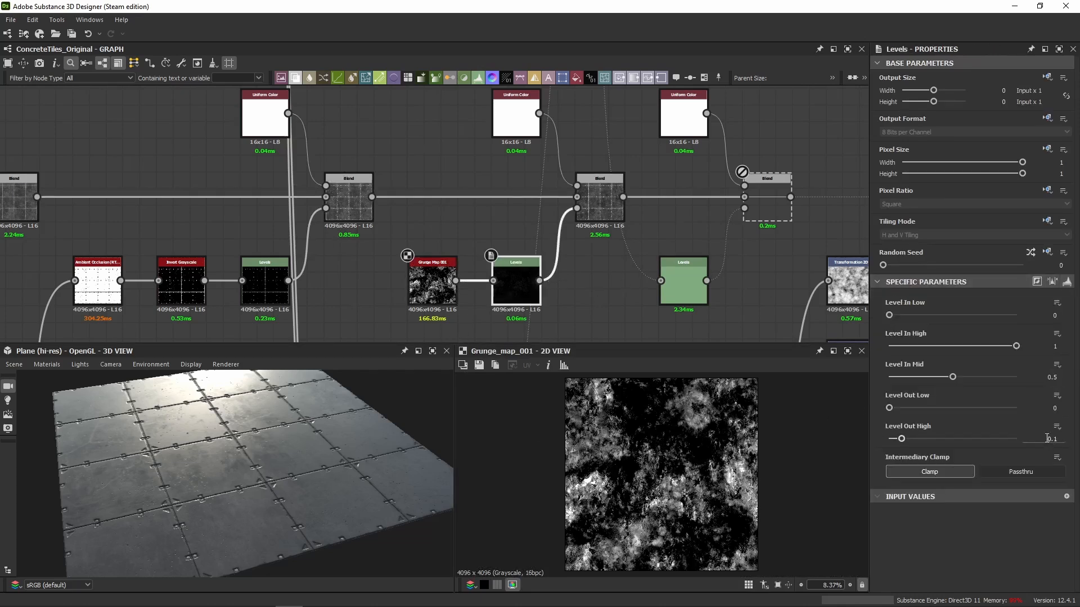
click(598, 205)
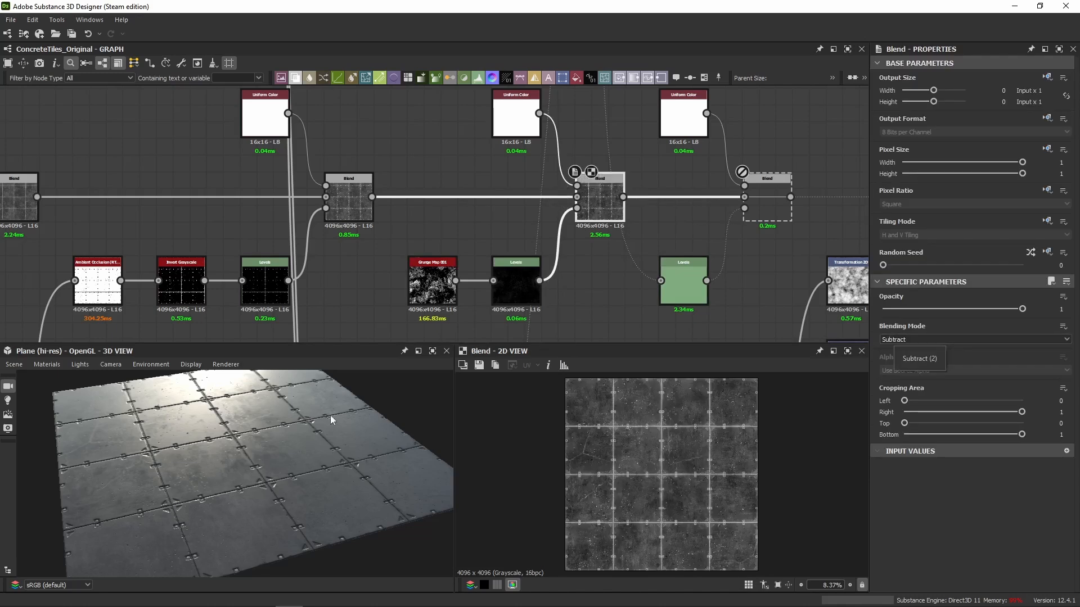
Inspect the tile highlights up close and across the plane with the grunge Blend off and on, and check its 2D result.
scroll(201, 422, up, 5)
middle_drag(211, 426, 238, 441)
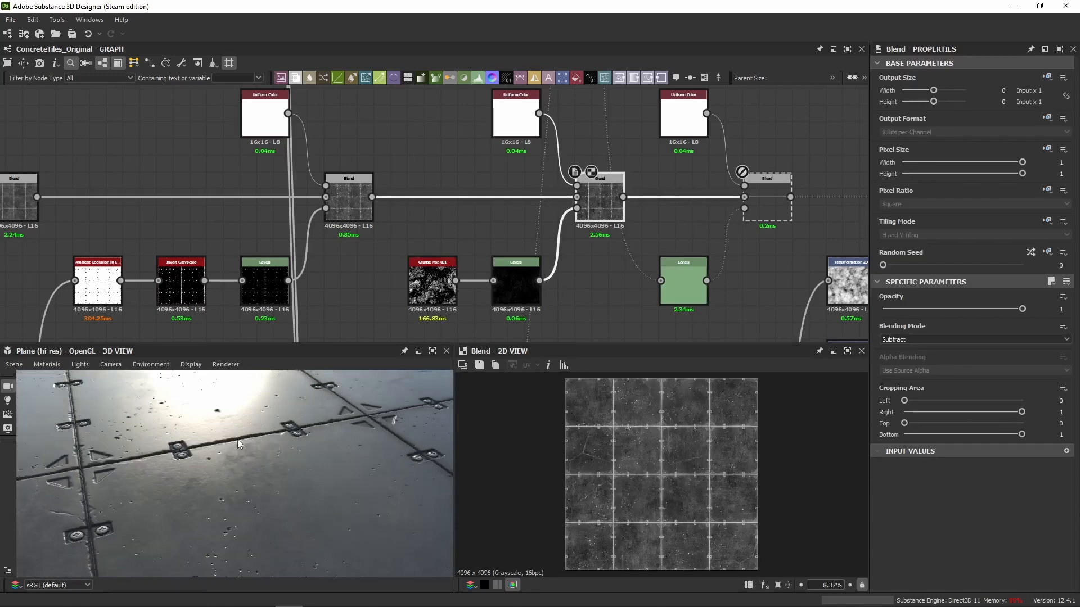
scroll(288, 433, down, 5)
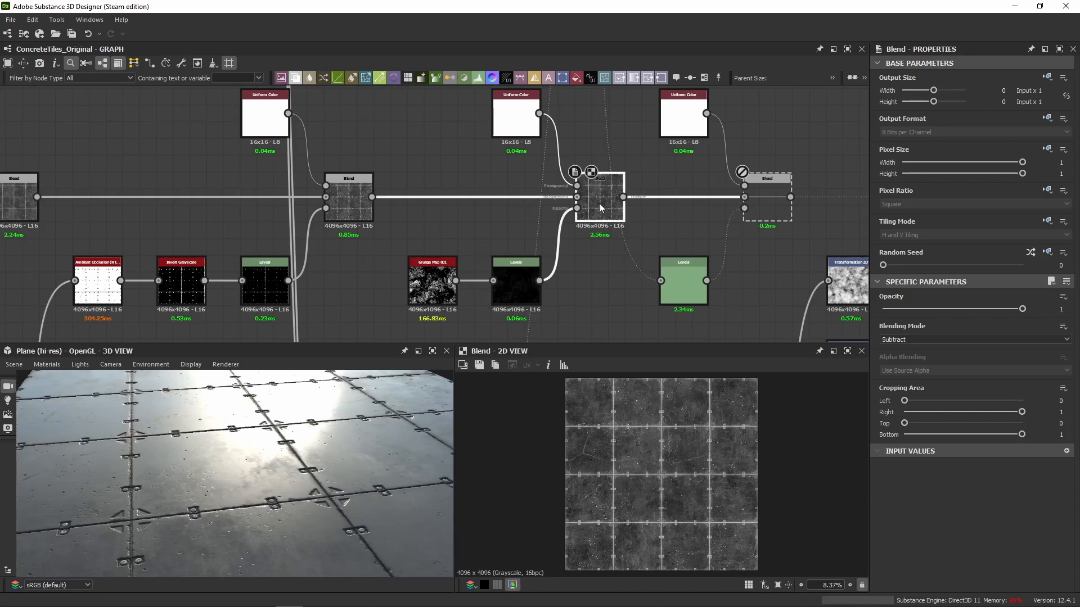
drag(359, 431, 331, 437)
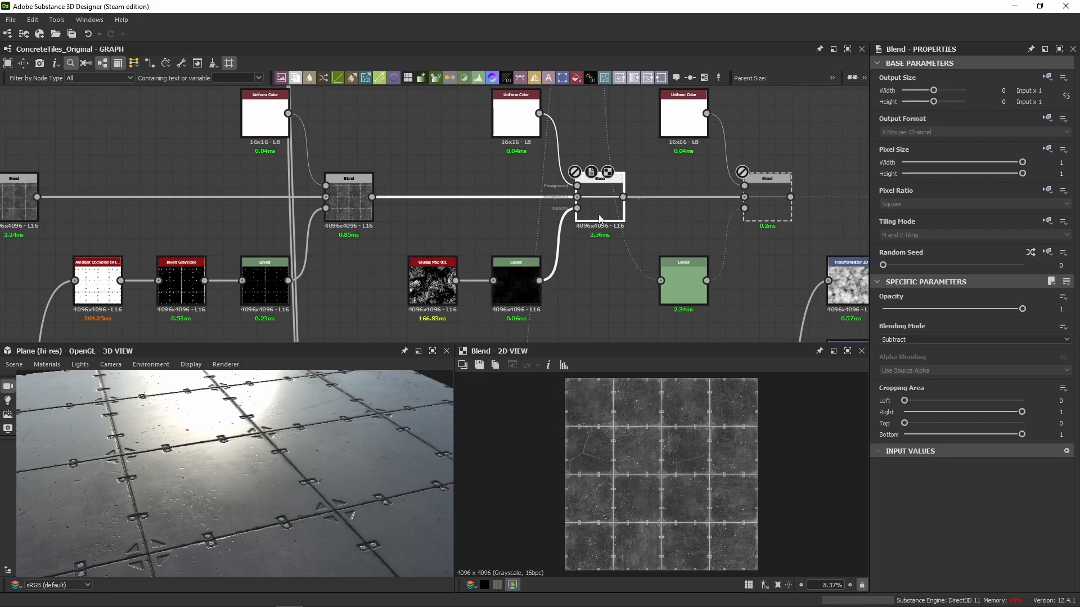
drag(336, 428, 324, 409)
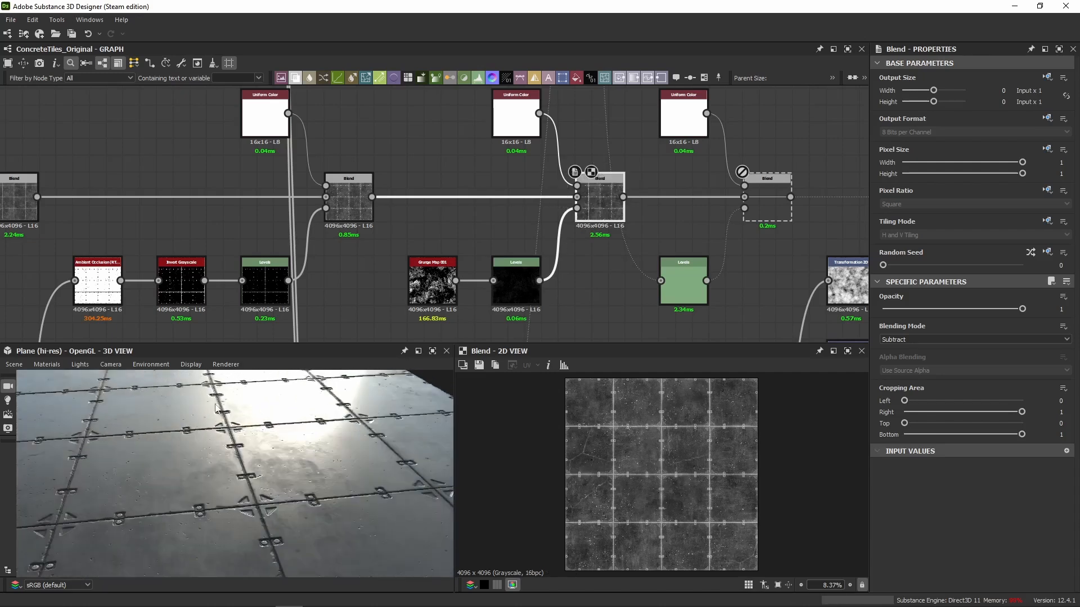
drag(215, 407, 229, 430)
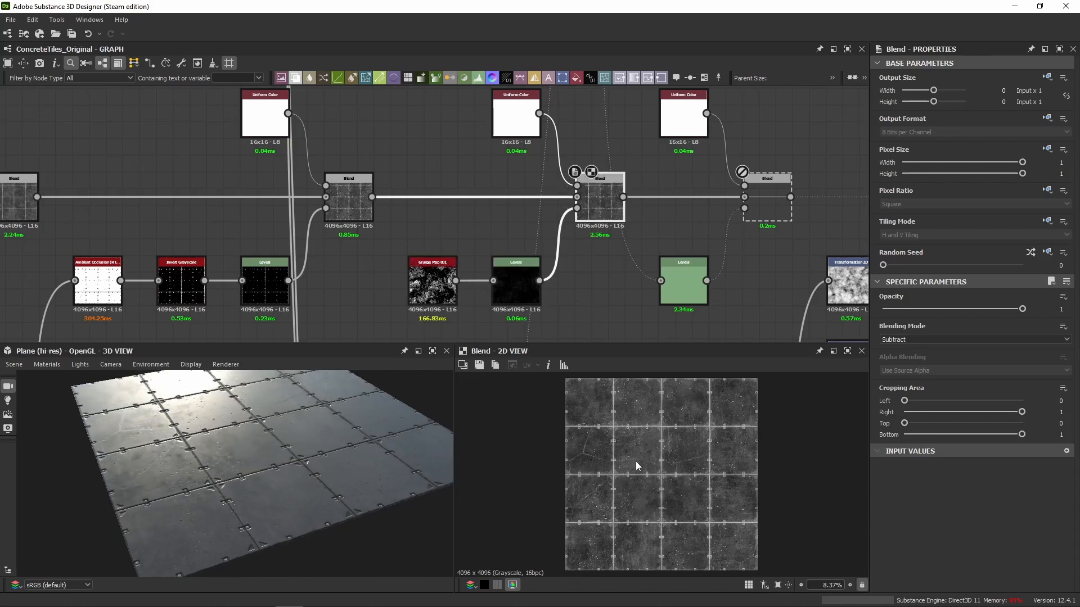
scroll(569, 507, up, 3)
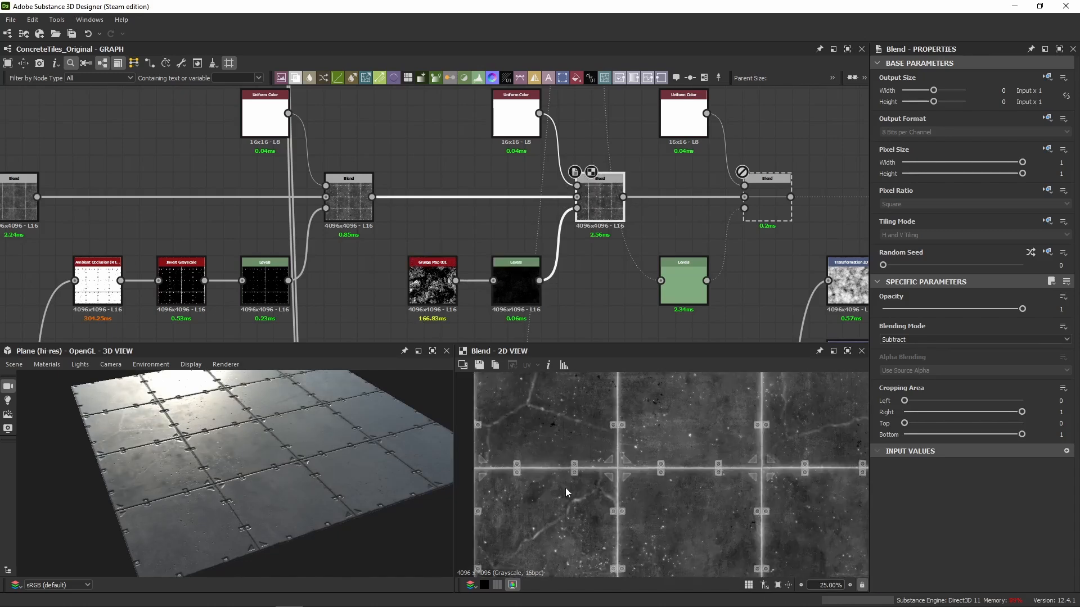
Enable the Blend that follows the grunge Blend in the roughness chain.
middle_drag(482, 214, 461, 242)
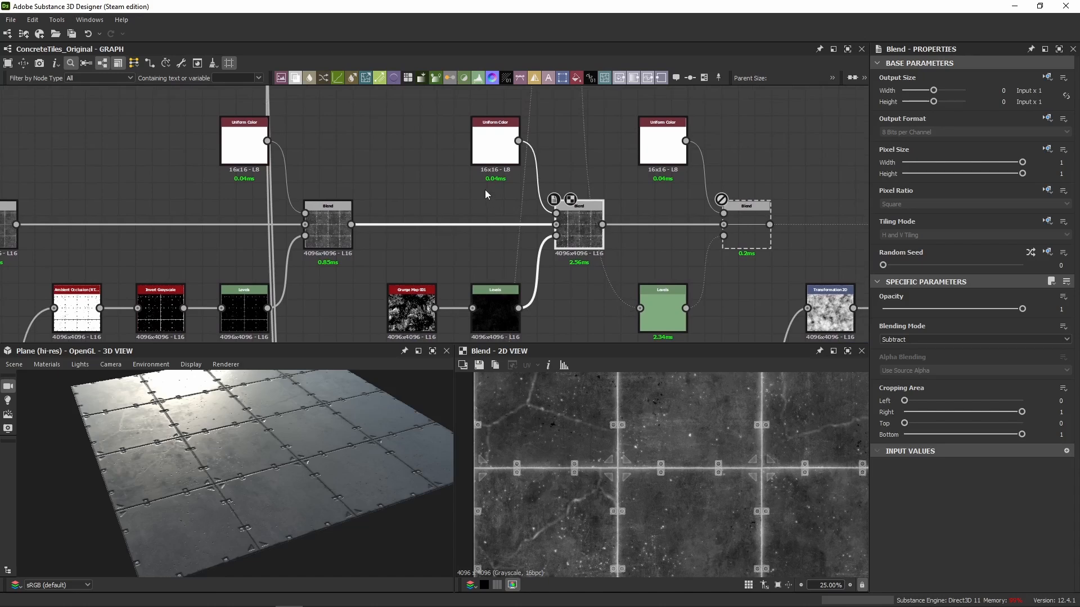
middle_drag(687, 275, 473, 271)
click(534, 241)
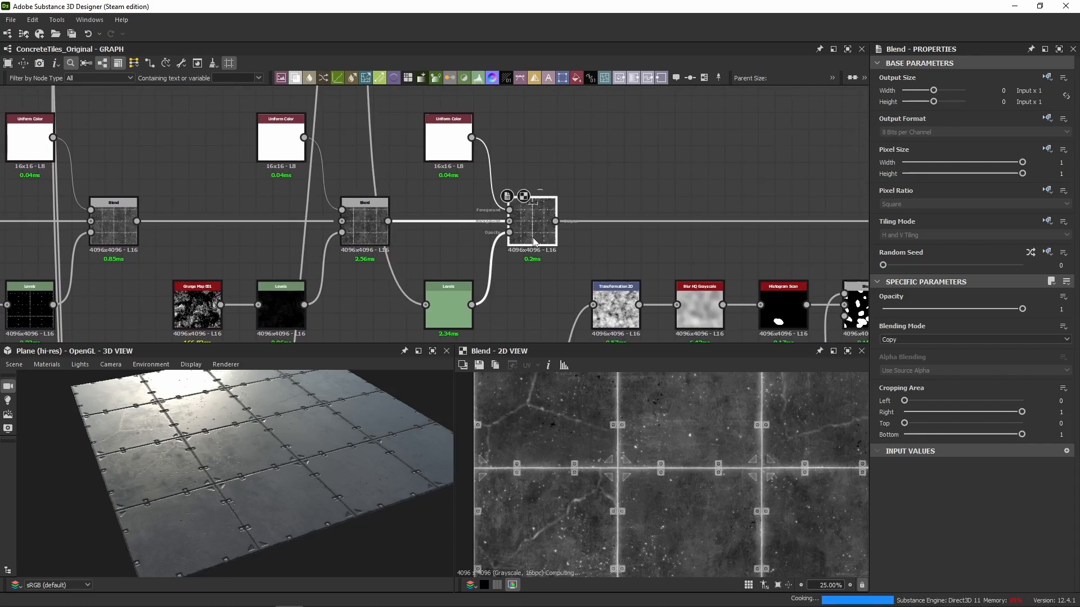
Trace the newly enabled Blend's mask back to the mg_dirt node and preview that node in 2D.
scroll(424, 189, down, 4)
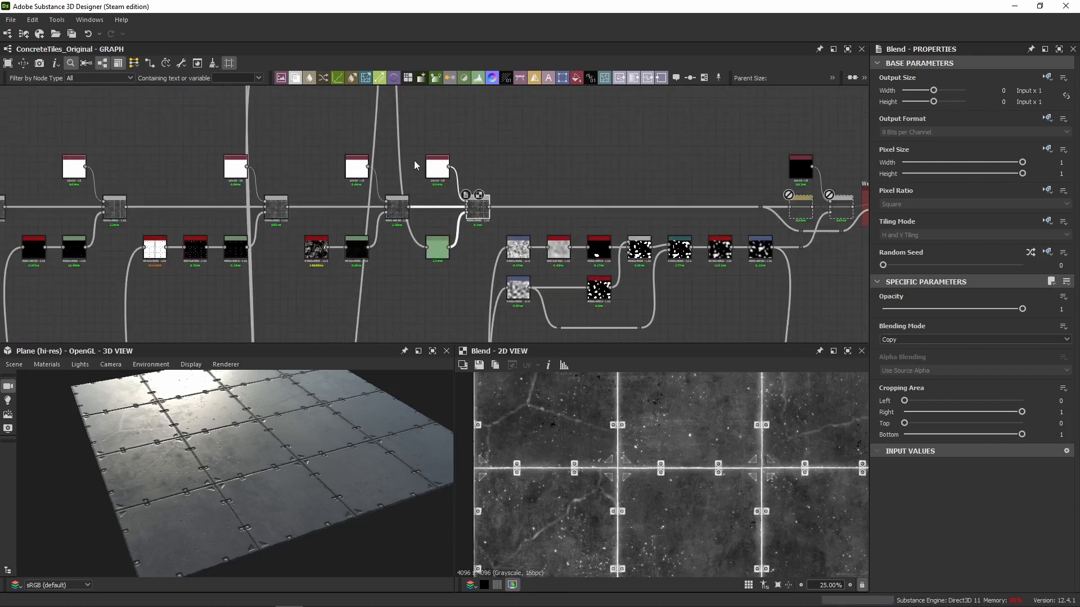
middle_drag(414, 160, 500, 311)
scroll(456, 140, up, 1)
scroll(453, 169, down, 1)
click(450, 191)
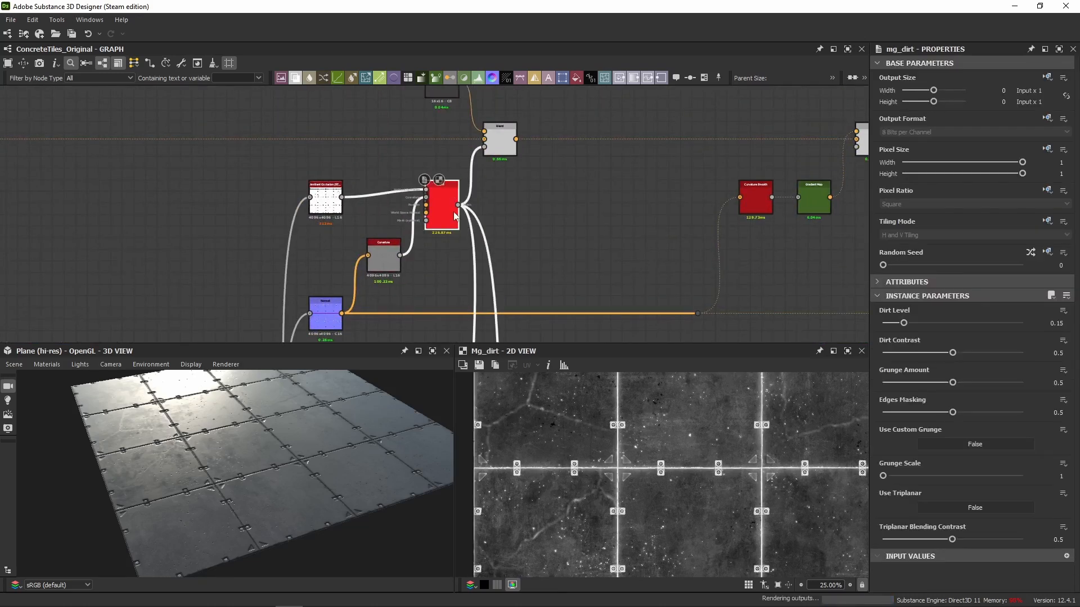
scroll(478, 202, down, 1)
middle_drag(502, 262, 494, 171)
scroll(532, 316, up, 5)
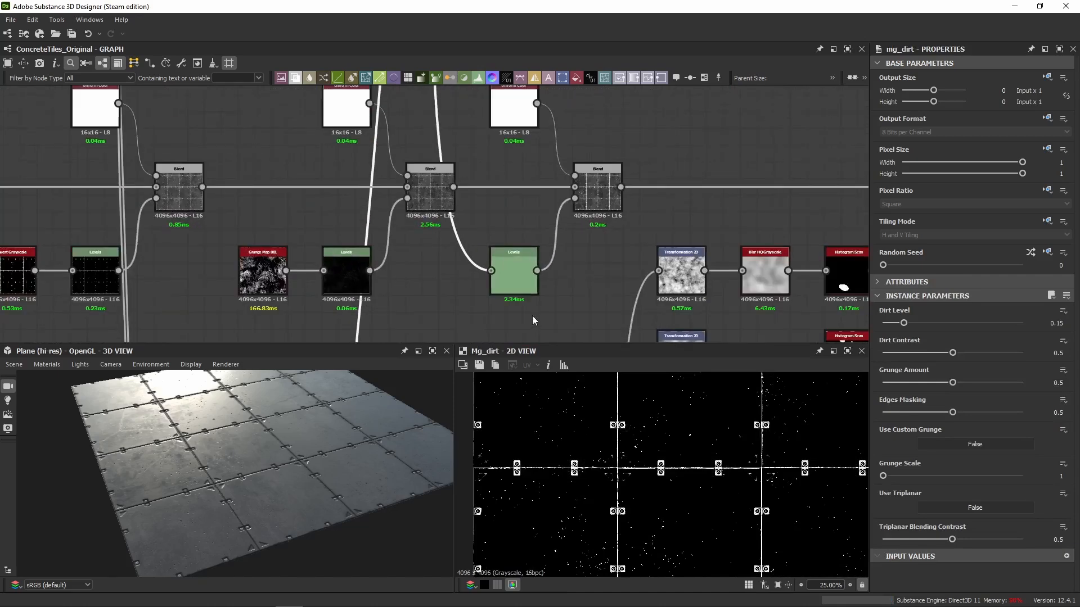
Review the numeric output range of the Levels node after mg_dirt, and preview the Blend it masks.
click(510, 270)
click(1066, 281)
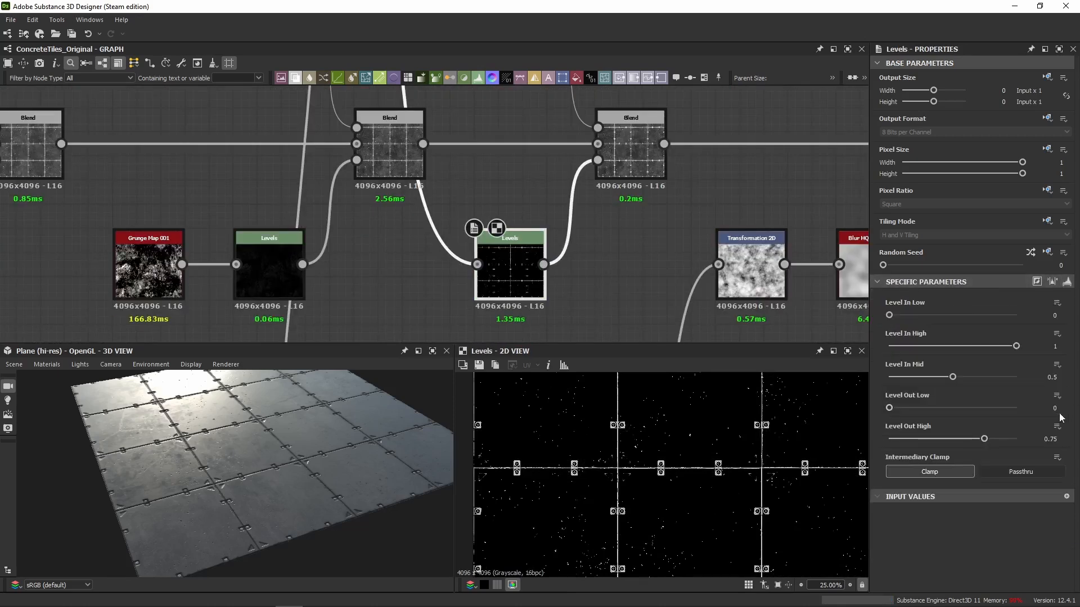
click(1049, 438)
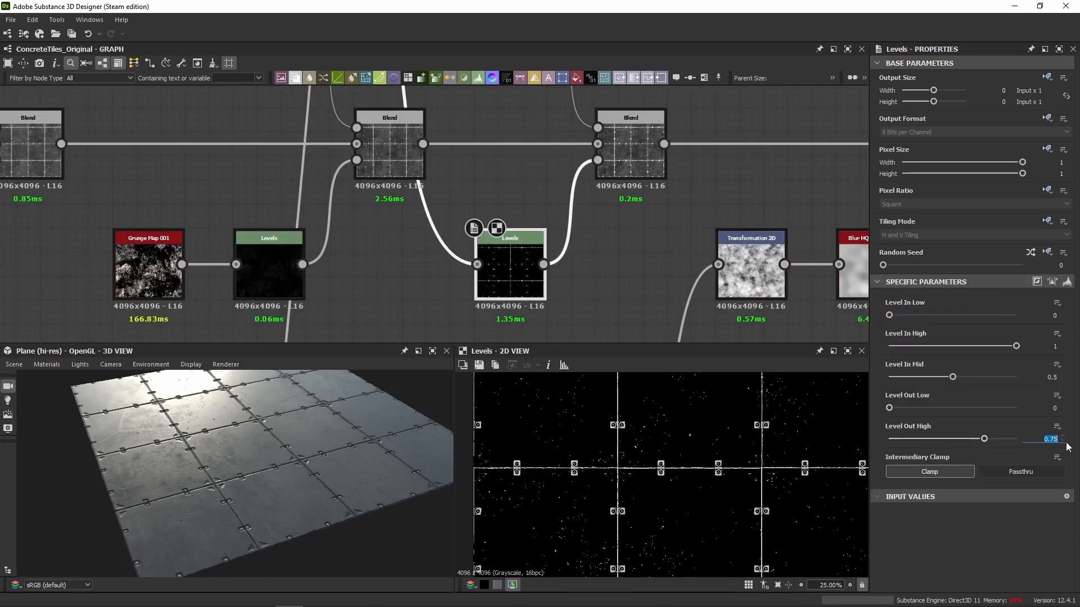
click(634, 251)
click(625, 149)
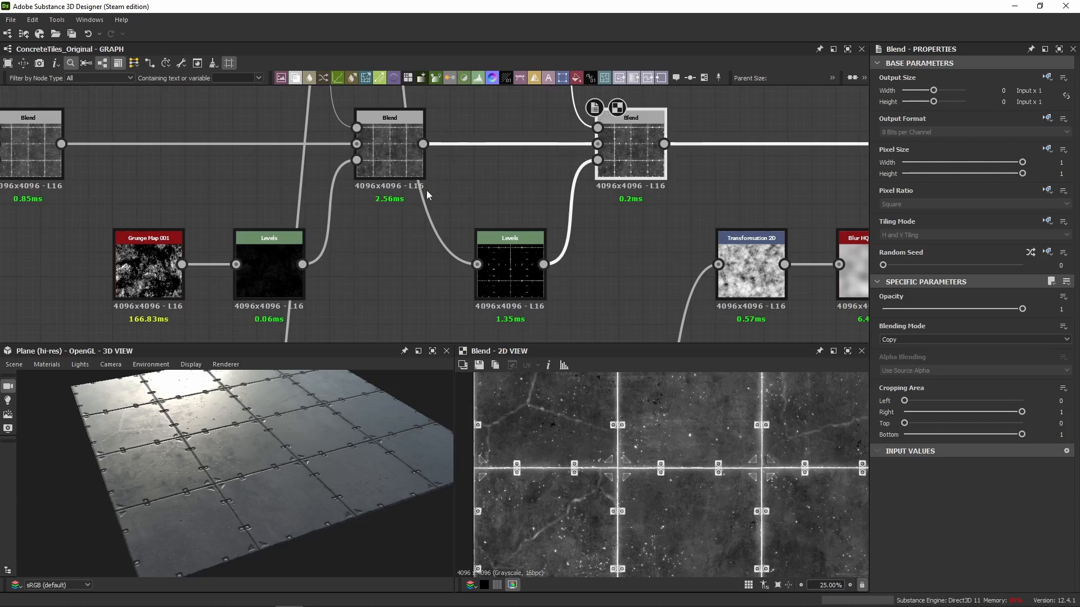
click(473, 245)
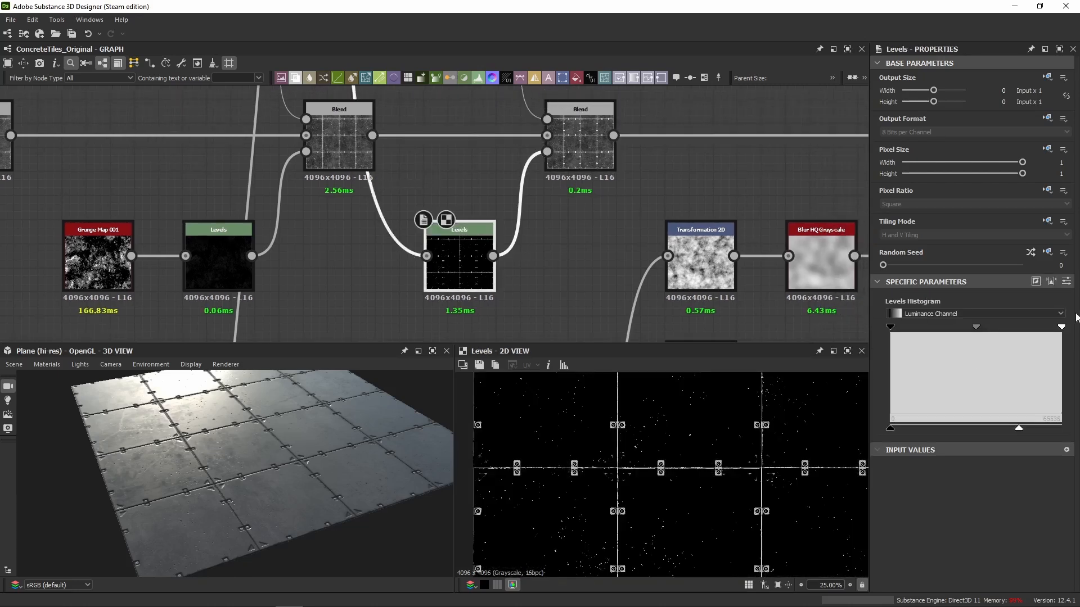
click(1065, 284)
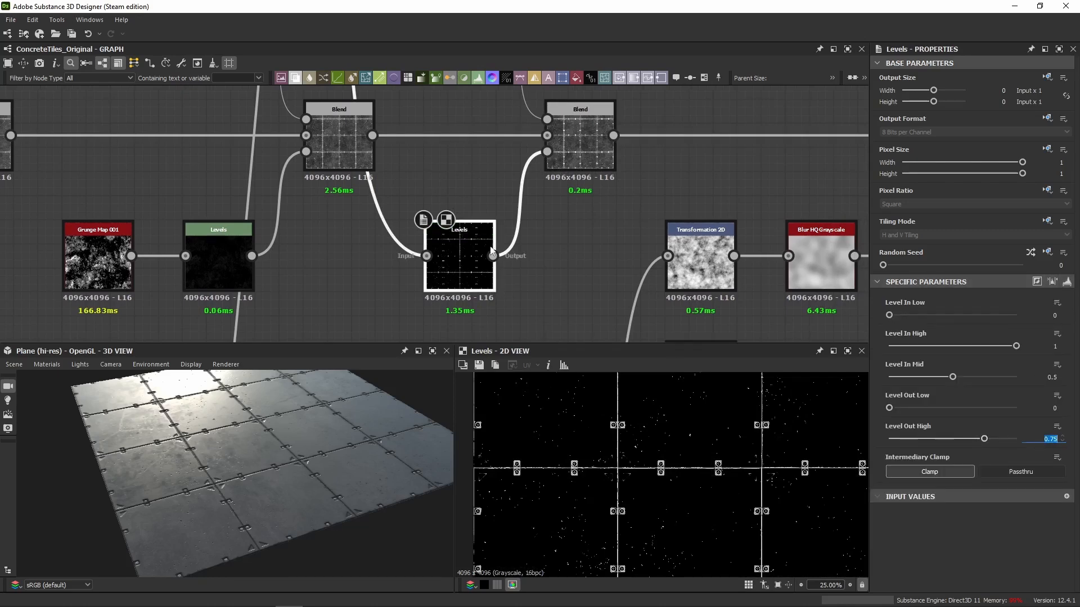
Check the dirt Blend's blending mode and white Uniform Color input, and compare it with the grunge Blend around the screw plates in 2D.
middle_drag(549, 222, 524, 335)
double_click(557, 275)
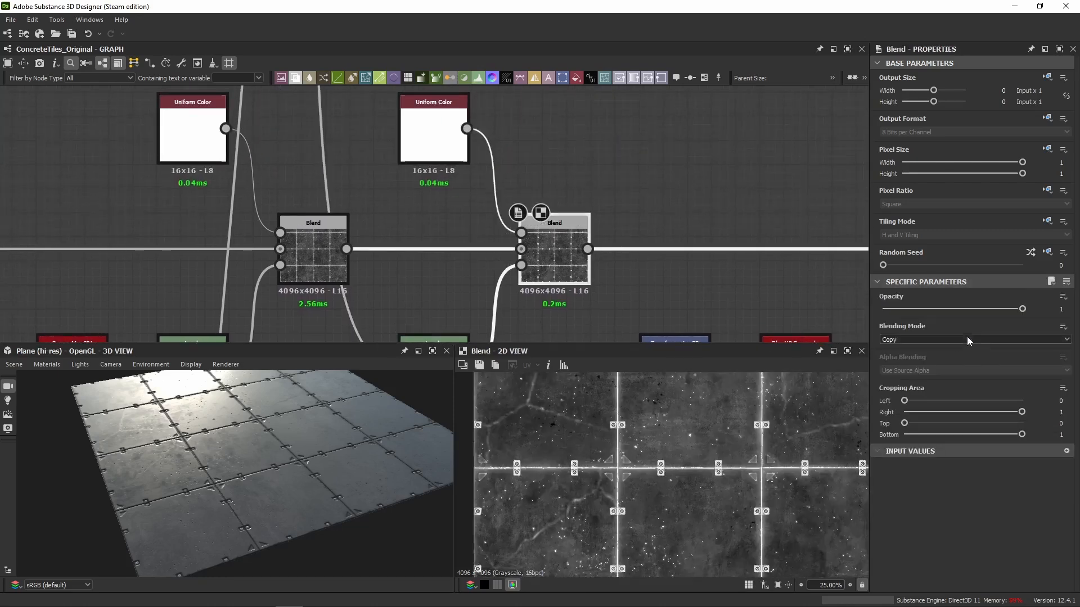
double_click(430, 138)
double_click(585, 281)
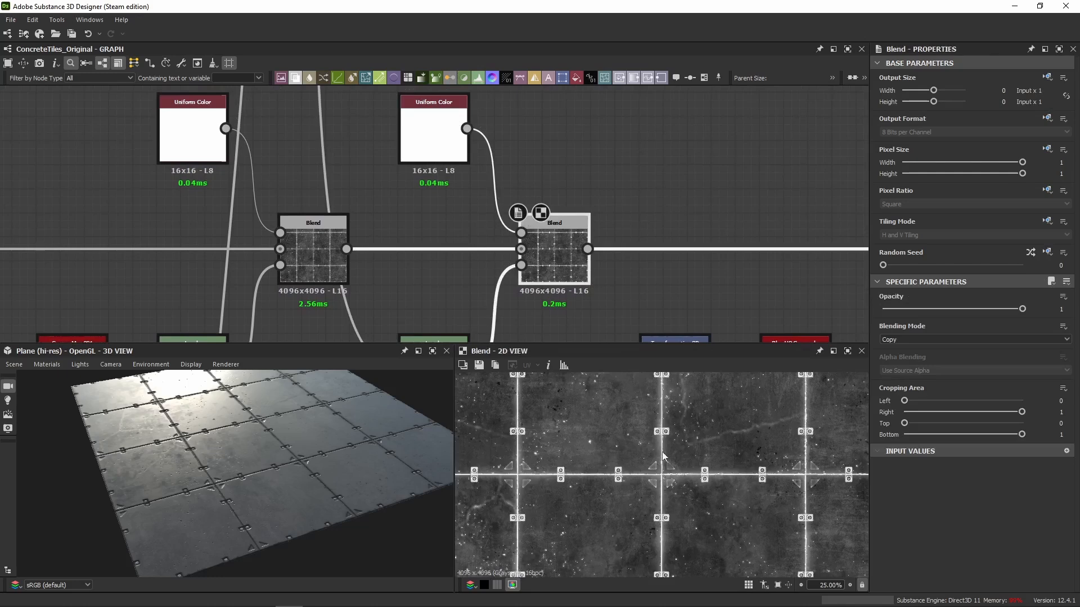
scroll(663, 457, up, 10)
double_click(311, 265)
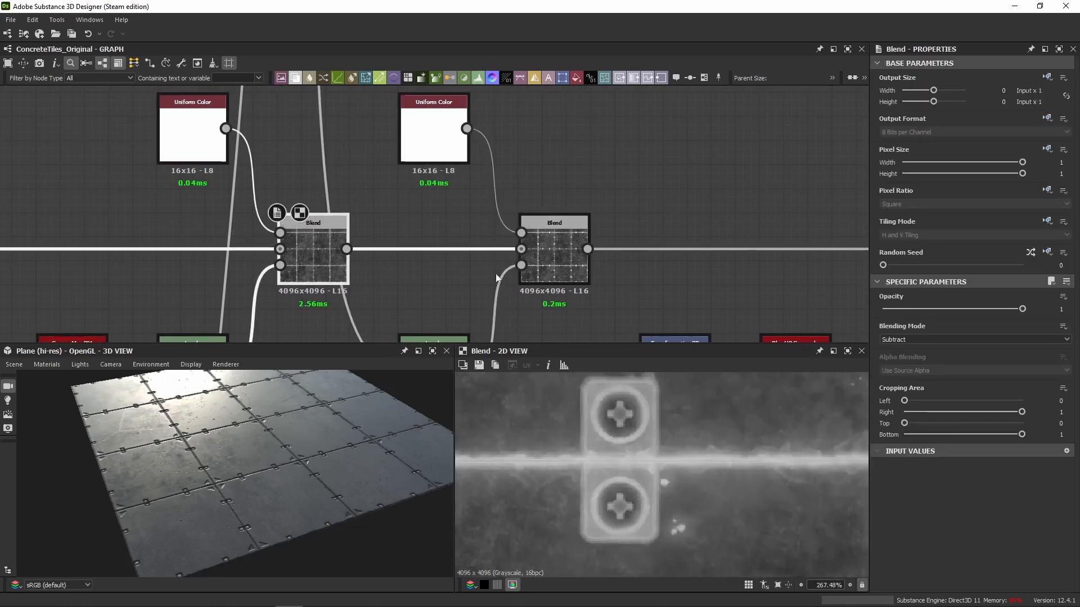
double_click(548, 264)
scroll(600, 409, up, 3)
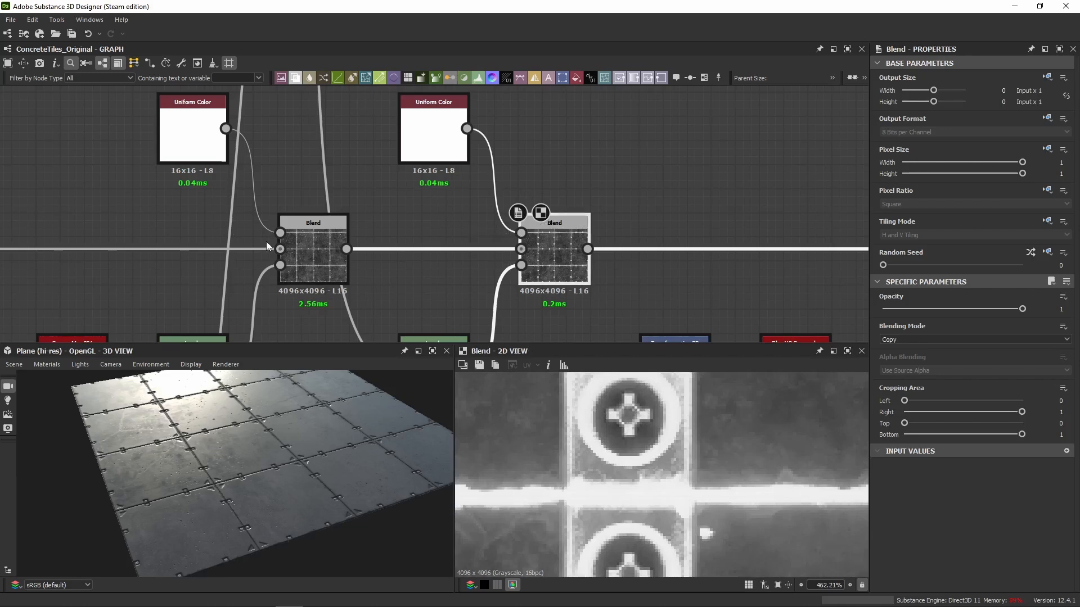
double_click(280, 249)
scroll(603, 459, down, 8)
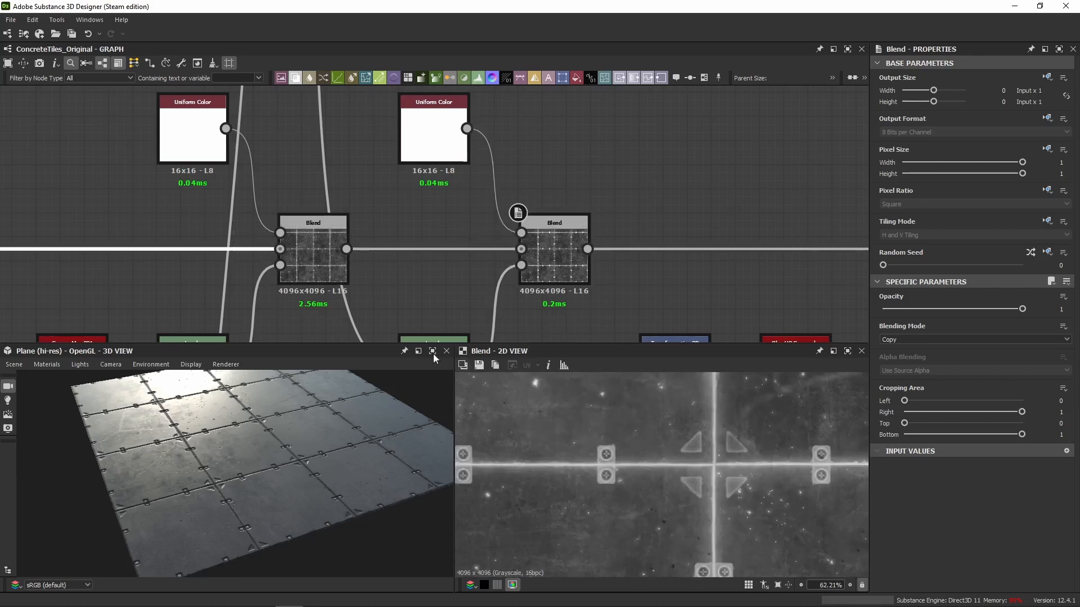
Compare the roughness in 2D before the ambient-occlusion Blend, after it, and after the dirt Blend, closing in on a screw plate.
scroll(322, 238, down, 4)
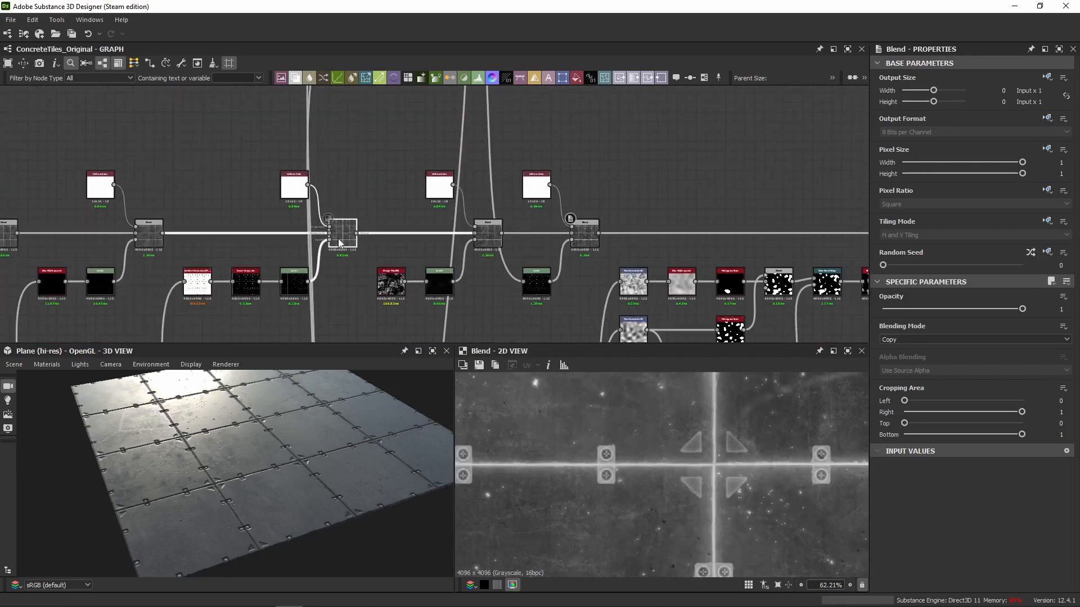
double_click(148, 233)
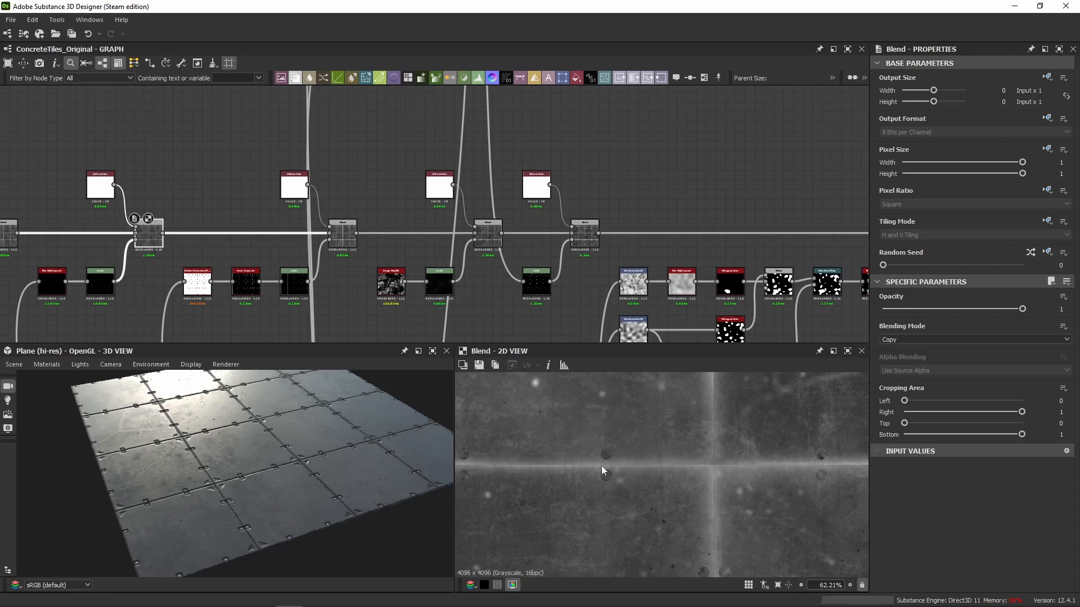
double_click(343, 233)
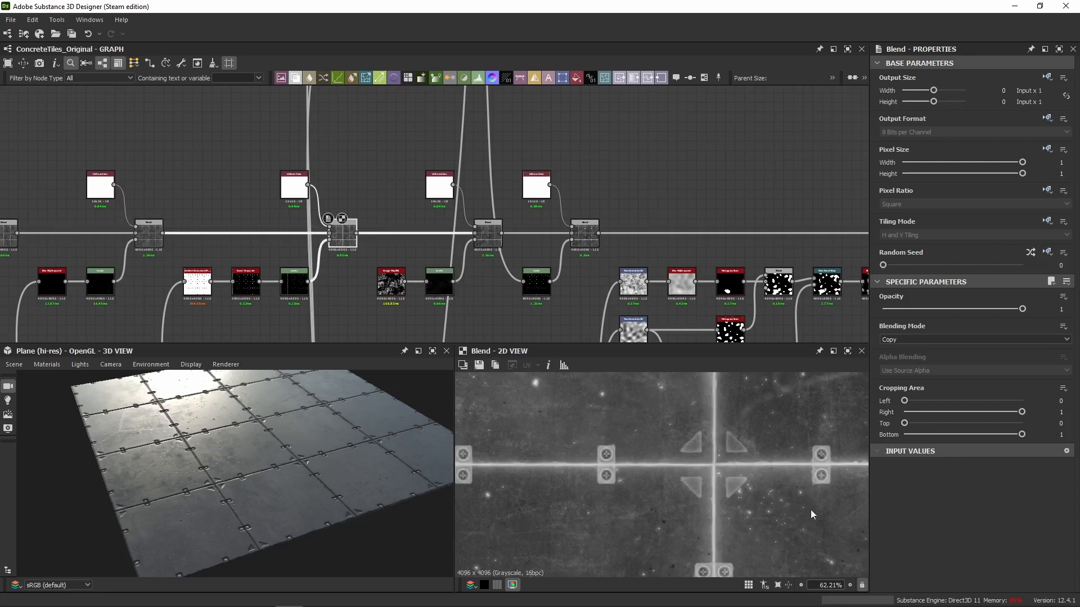
double_click(585, 235)
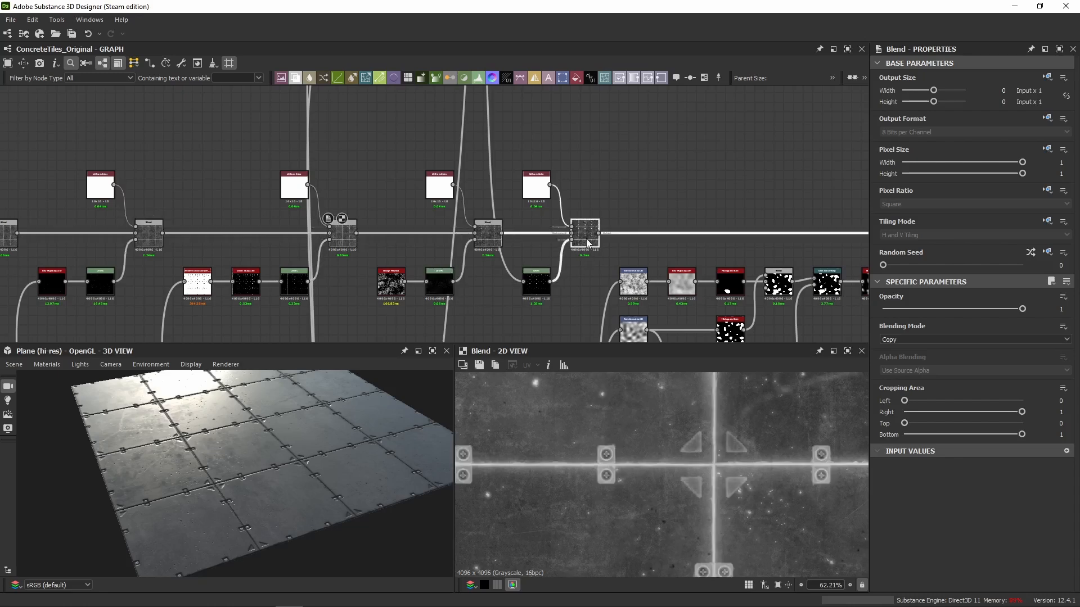
scroll(605, 467, up, 8)
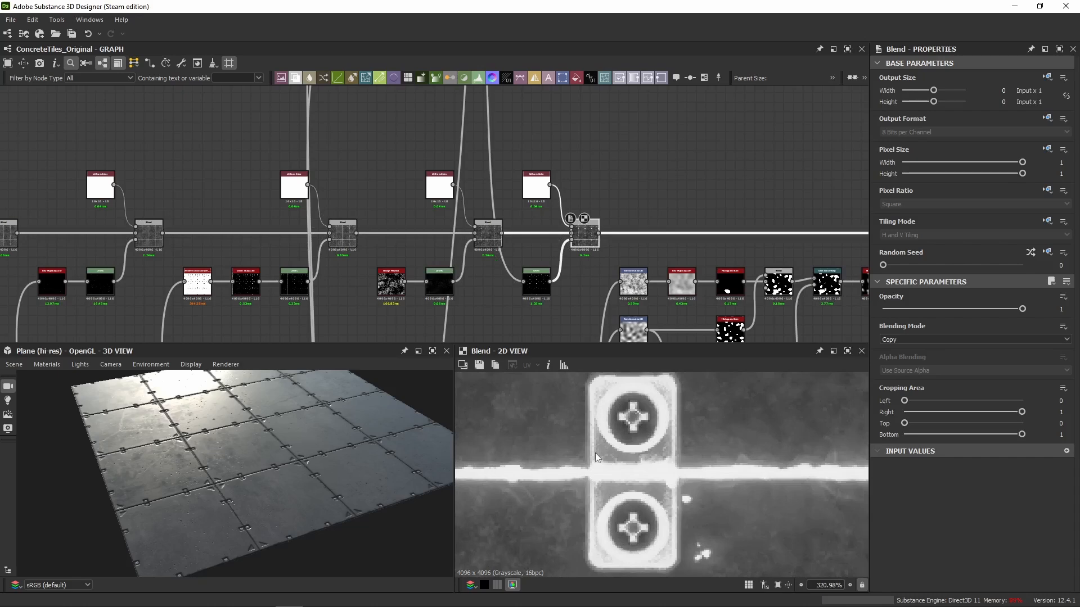
Compare the tiles with the dirt Blend off and on in 3D, and compare the grunge and dirt Blends in 2D.
middle_drag(589, 253, 517, 234)
scroll(237, 524, down, 2)
scroll(238, 464, up, 6)
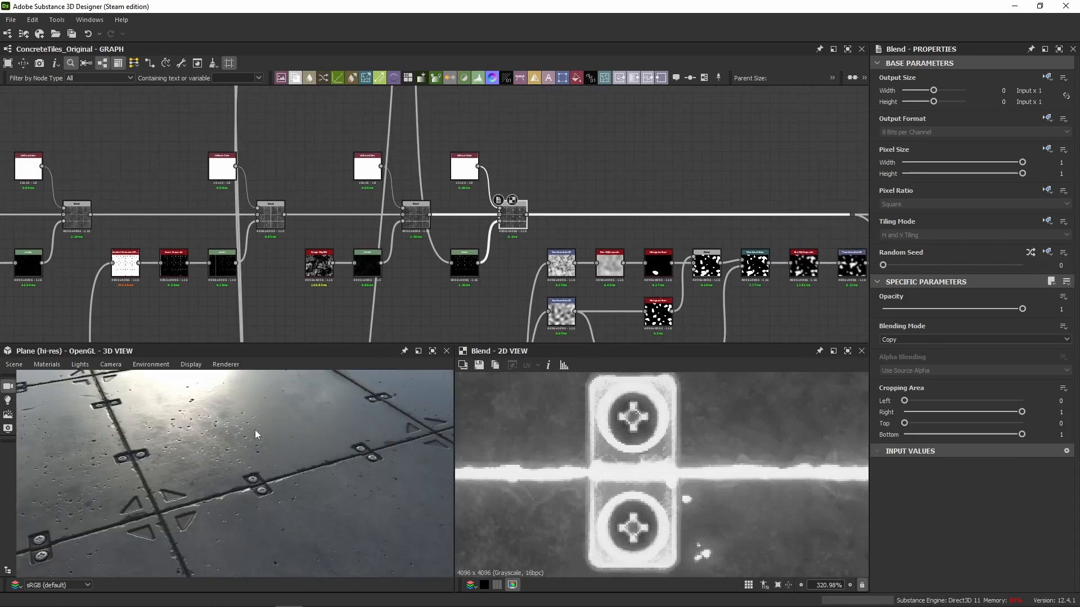
mouse_move(255, 429)
mouse_down()
mouse_move(240, 438)
mouse_move(255, 424)
mouse_up()
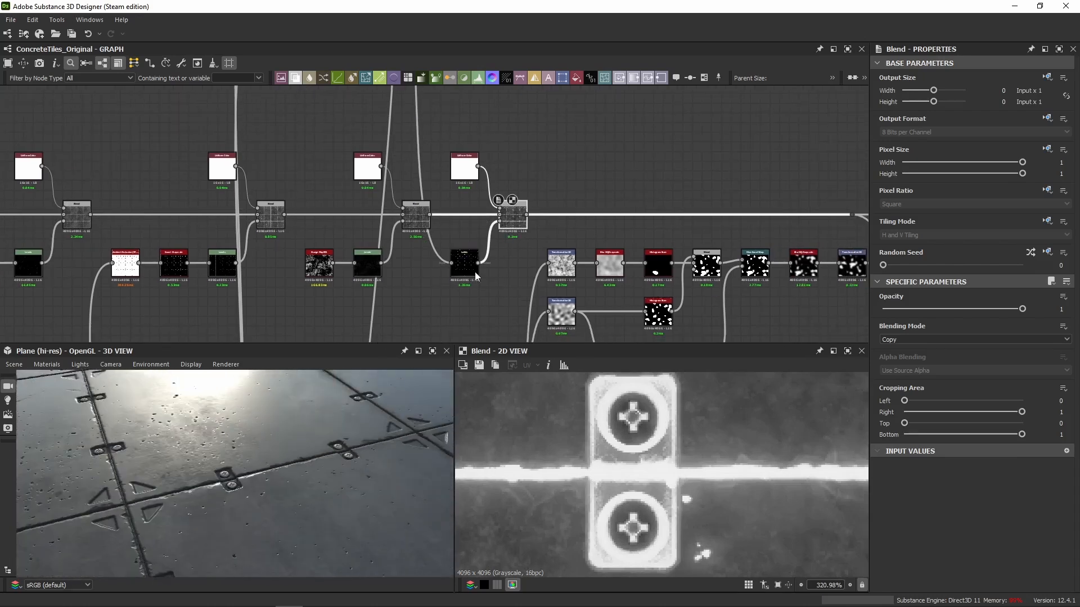
key(shift+d)
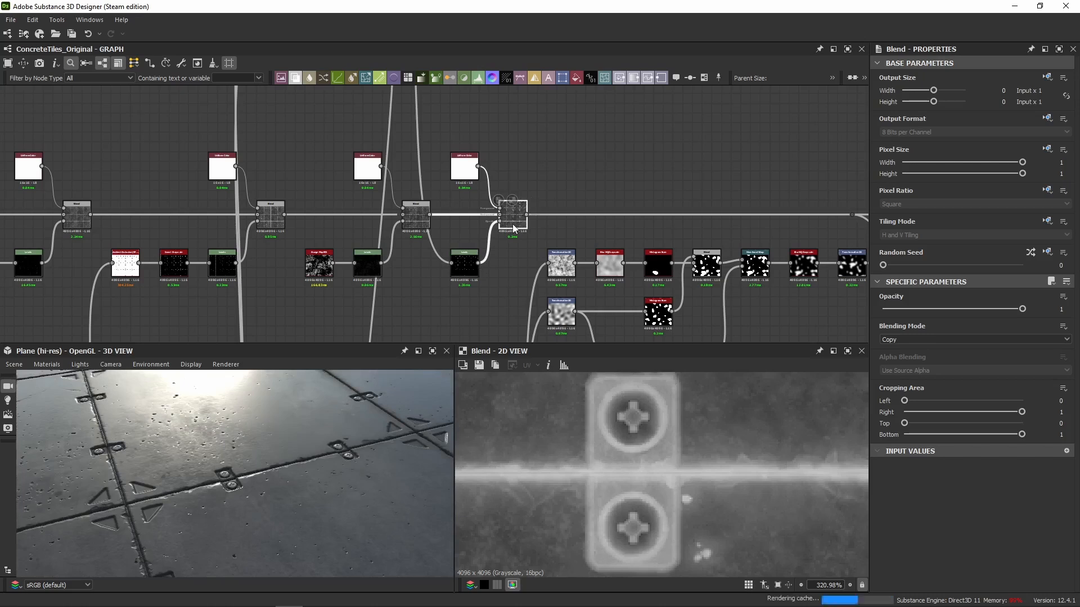
key(shift+d)
drag(315, 450, 356, 431)
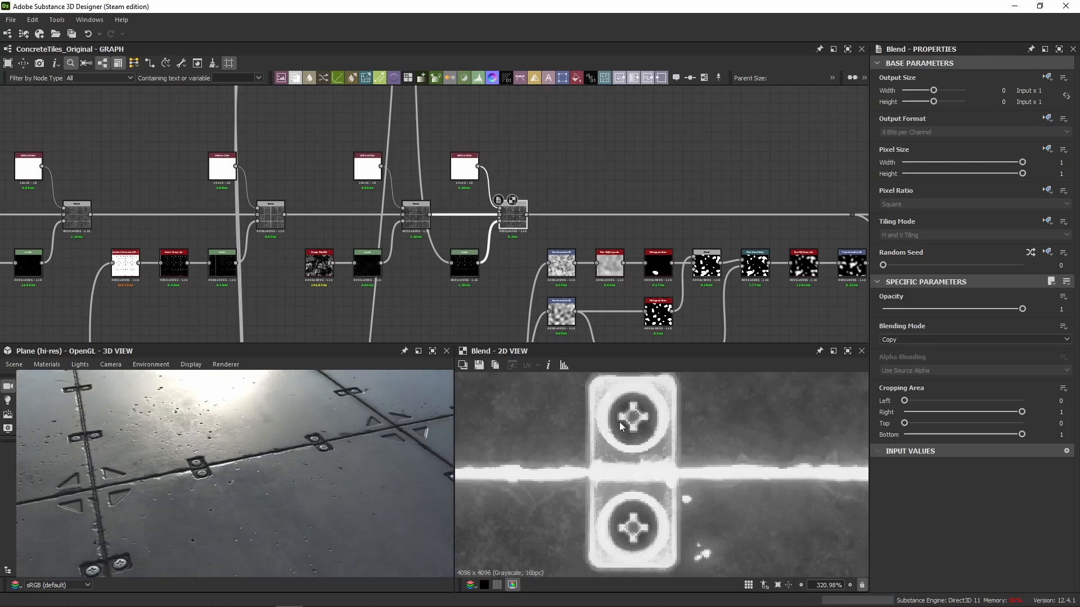
click(416, 215)
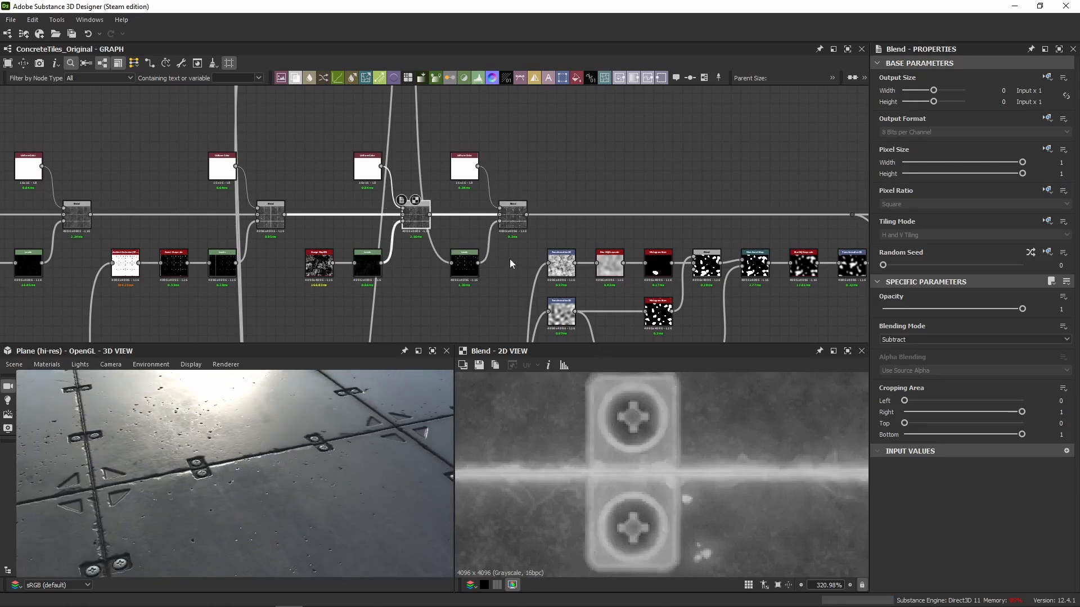
click(513, 216)
scroll(672, 483, down, 10)
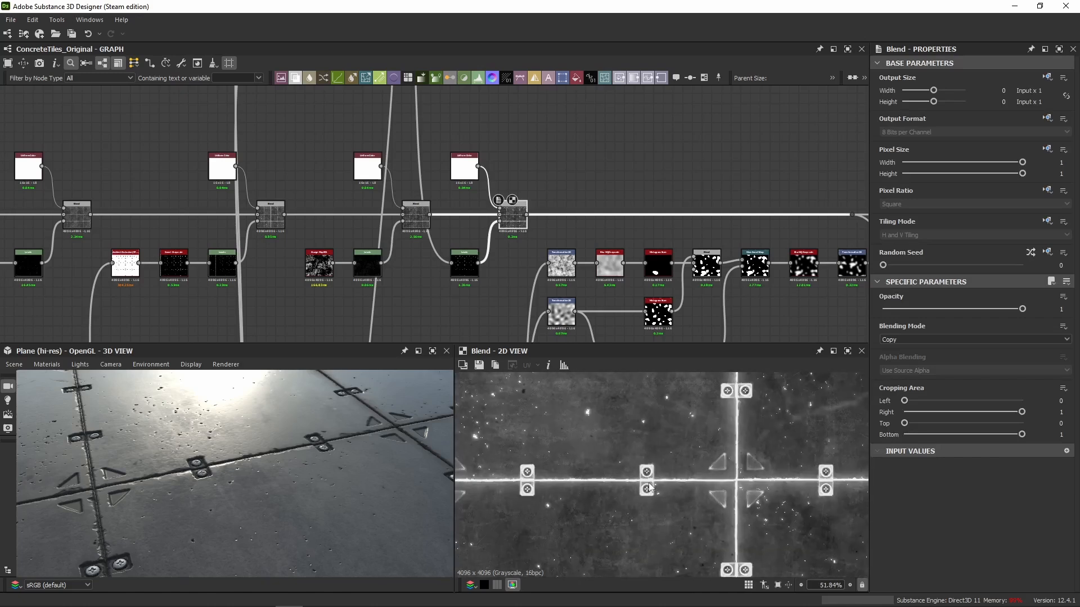
Examine the dirt Blend's roughness in 2D and the remaining disabled nodes leading to the Wet? frame.
middle_drag(702, 166, 358, 160)
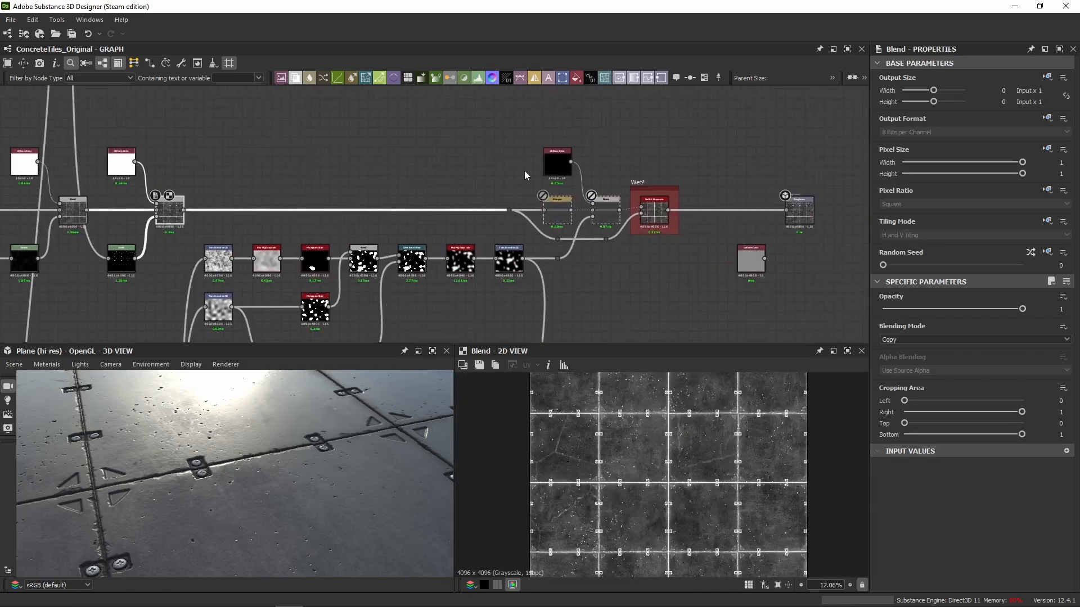
scroll(552, 450, up, 5)
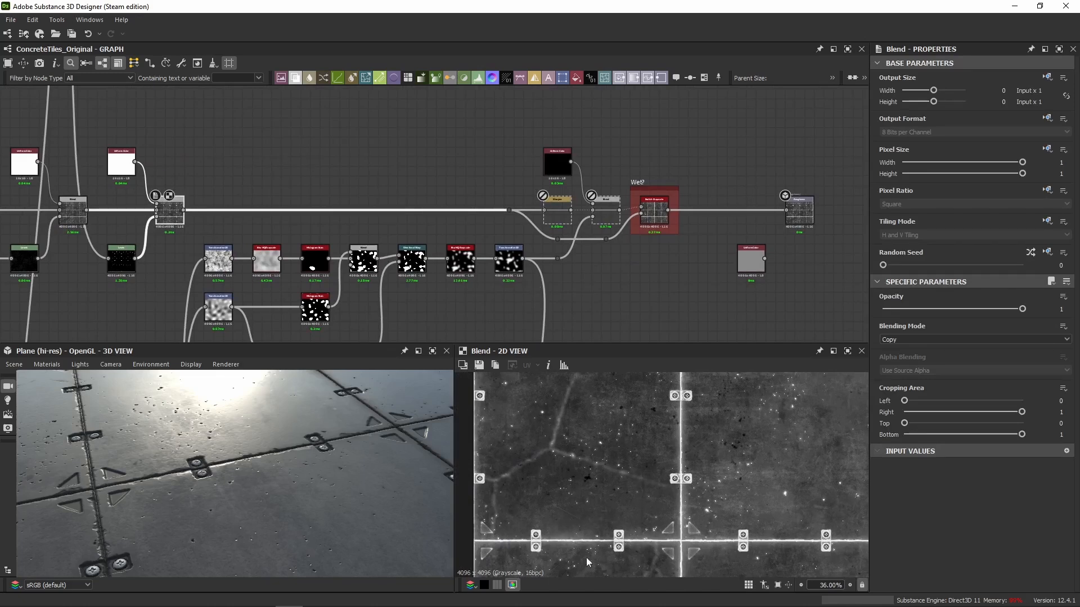
middle_drag(373, 221, 442, 216)
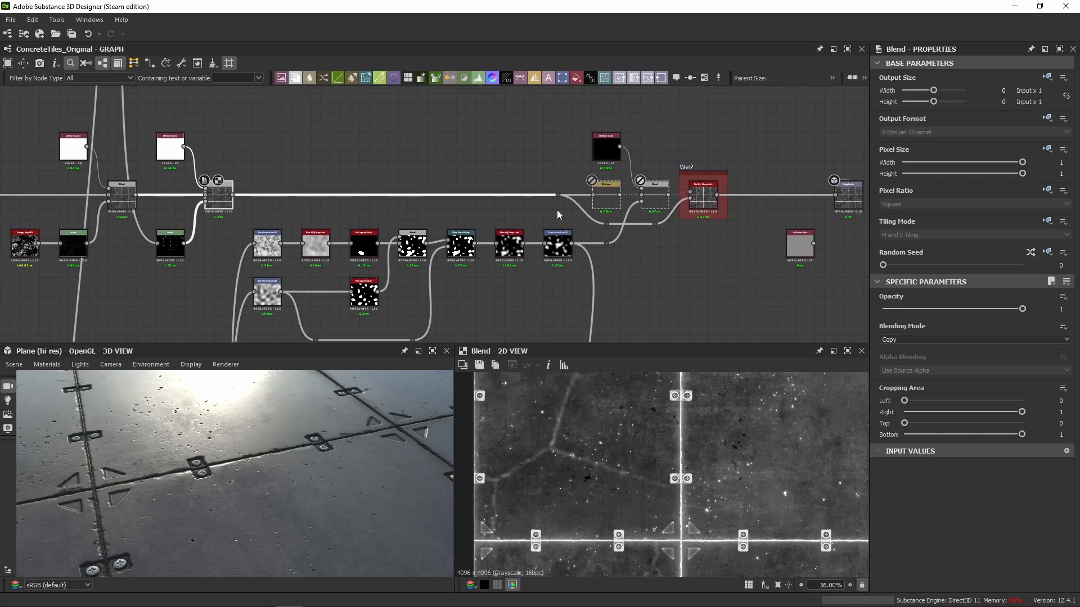
Show the roughness output in 2D and examine the Wet? Switch Grayscale, the disabled Sharpen and Blend nodes, and the whole plane in 3D.
double_click(846, 207)
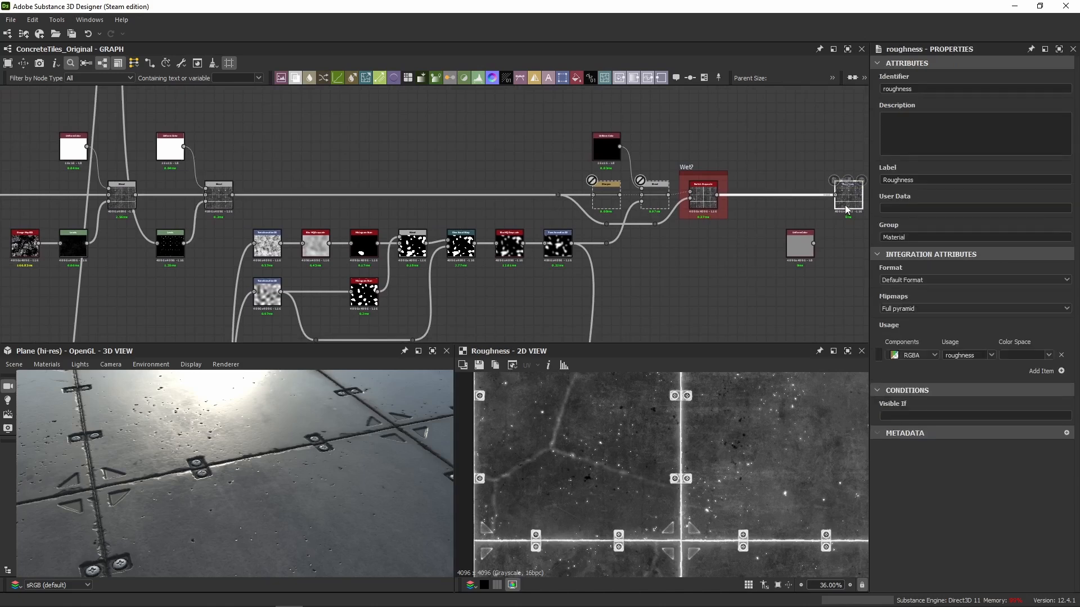
scroll(700, 202, up, 3)
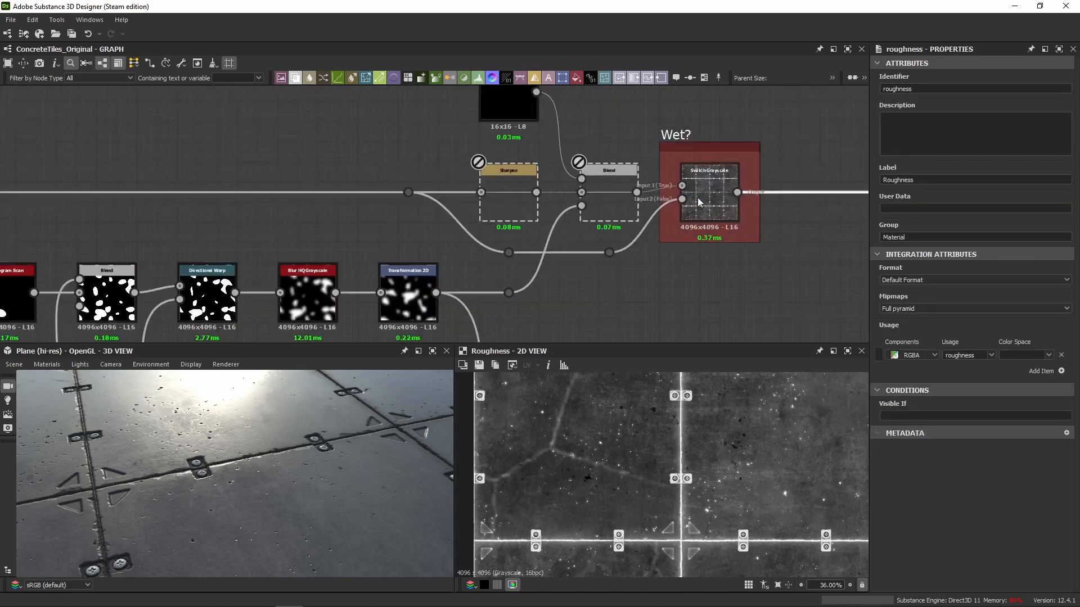
scroll(685, 149, up, 3)
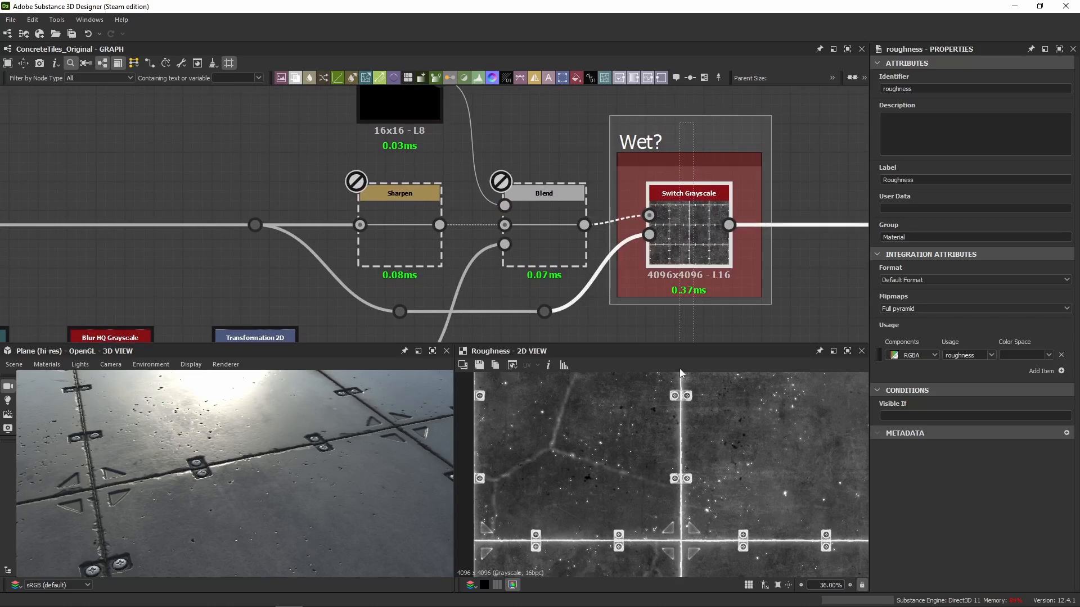
scroll(299, 441, down, 5)
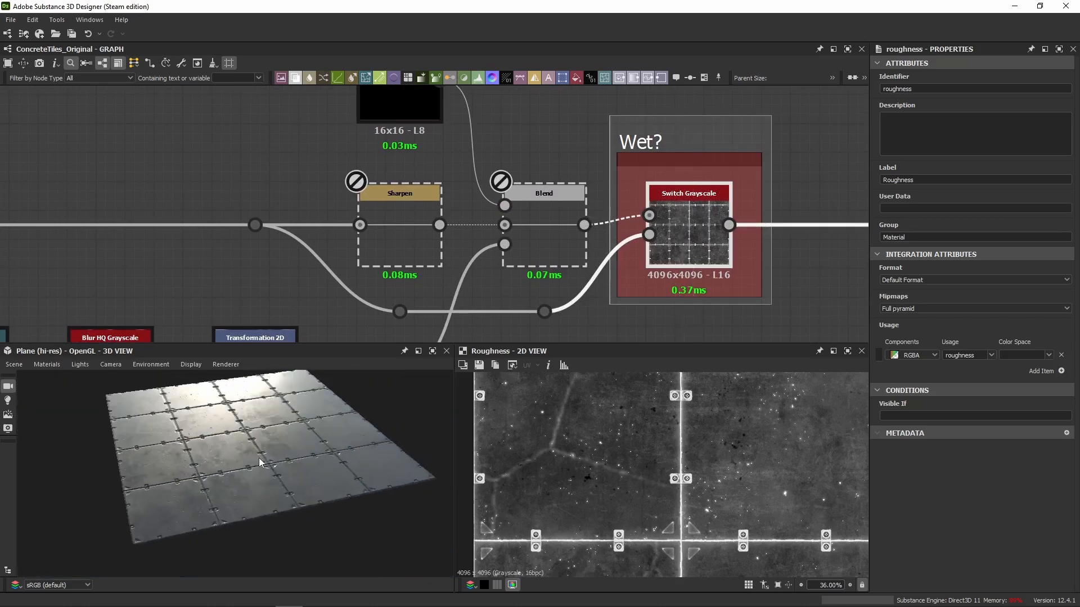
scroll(357, 173, down, 3)
middle_drag(357, 173, 544, 172)
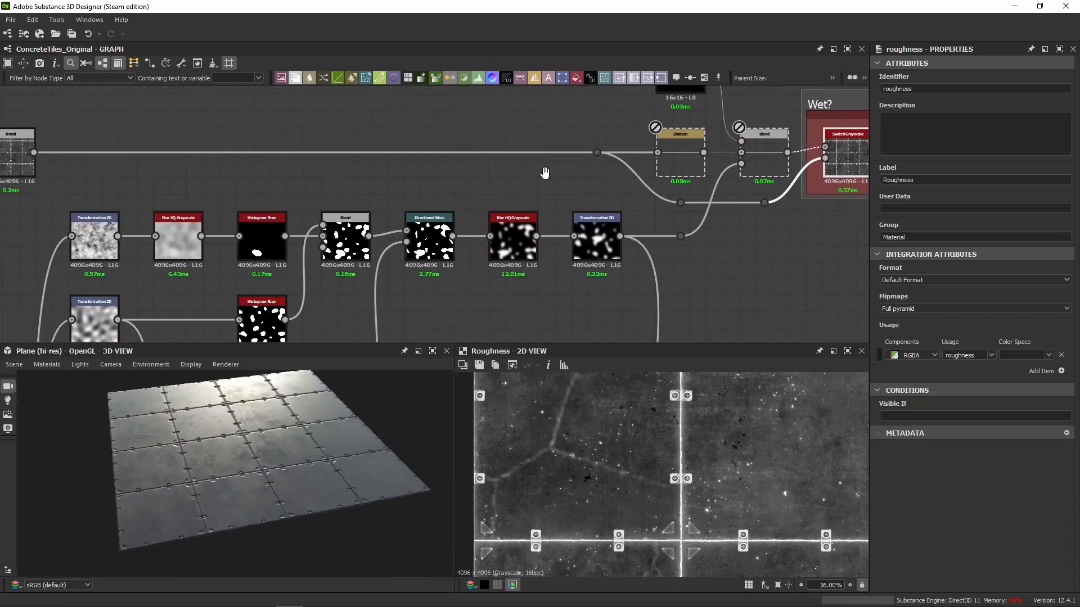
scroll(545, 174, down, 3)
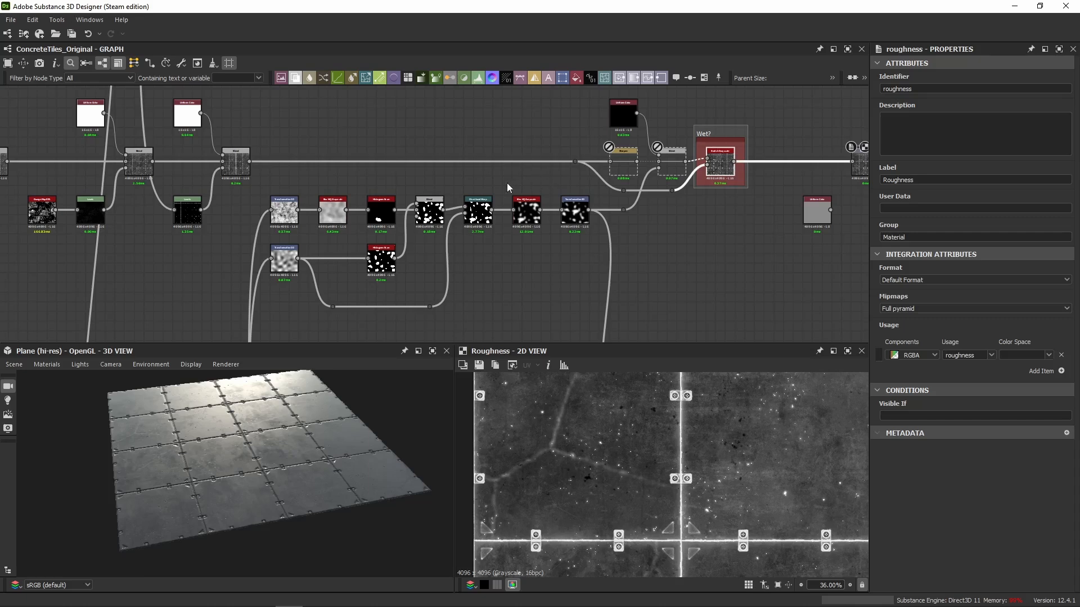
View the Transformation 2D wet mask in 2D, check the Sharpen node's parameters, and show the dirt Blend's roughness.
double_click(574, 213)
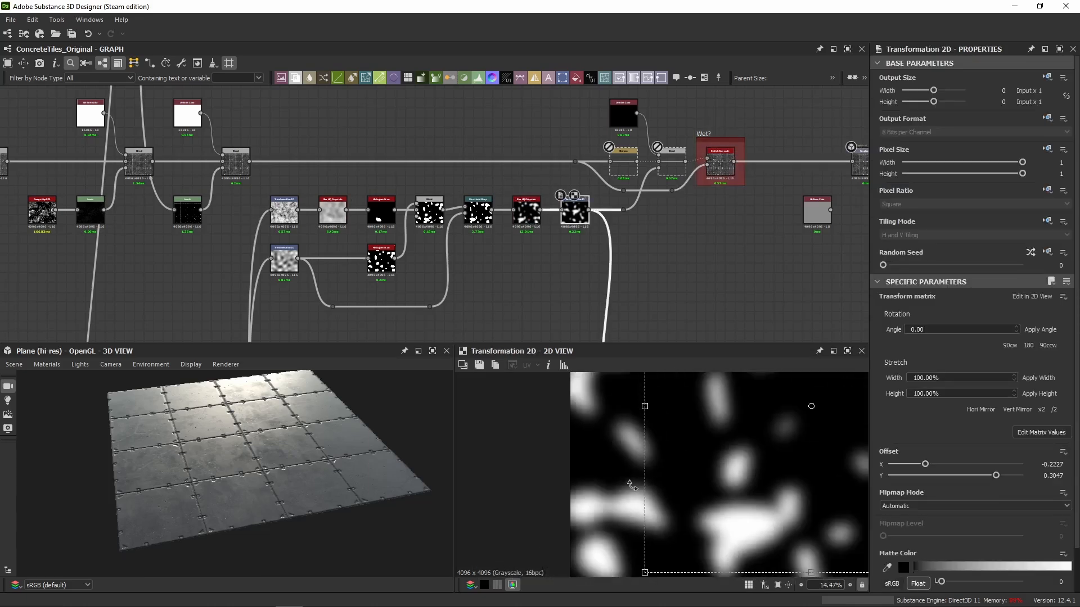
scroll(630, 485, down, 2)
middle_drag(621, 171, 535, 194)
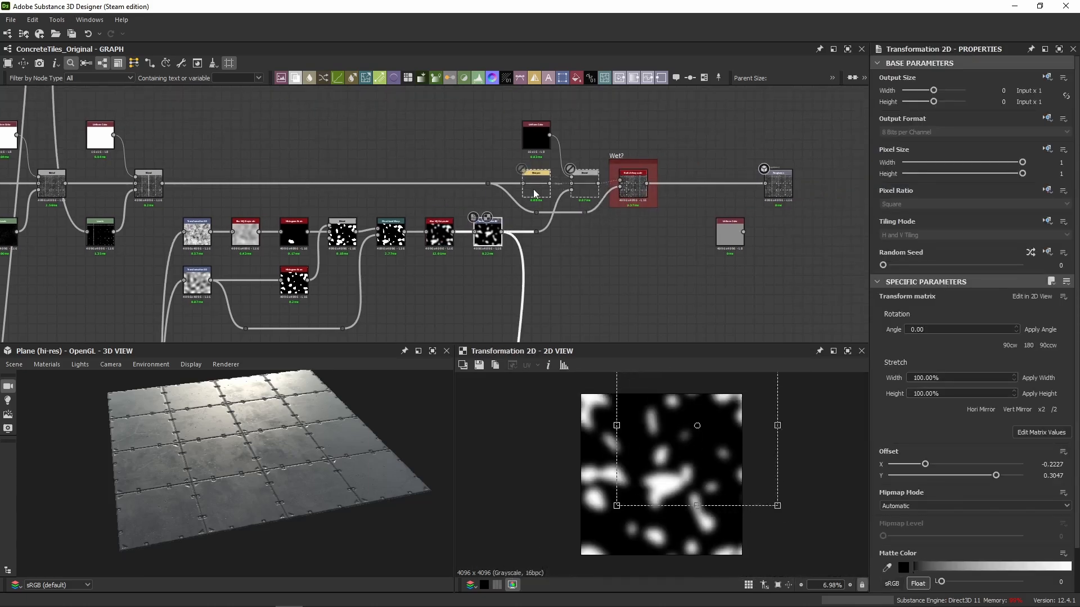
scroll(552, 187, up, 3)
click(552, 187)
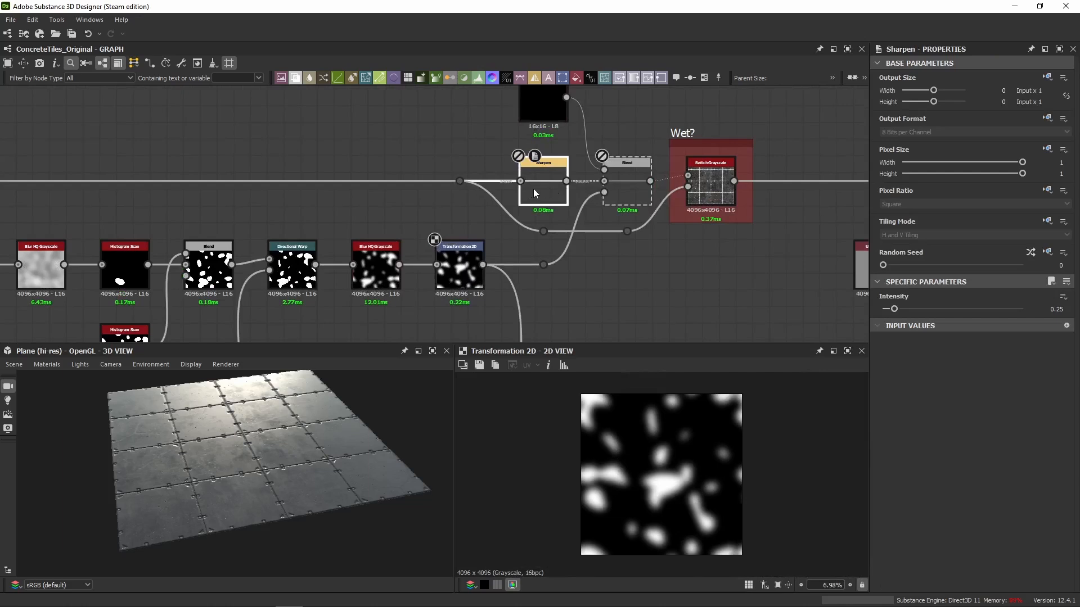
middle_drag(254, 175, 594, 213)
double_click(207, 235)
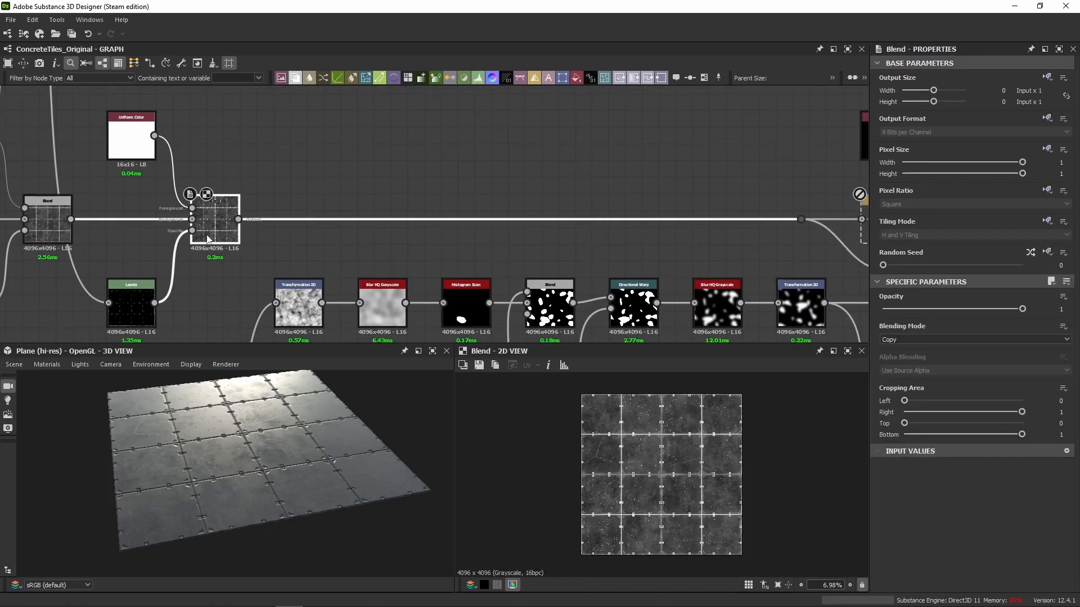
Enable the Sharpen node before the Wet? Blend and inspect the tile surface closely in 3D.
middle_drag(675, 212, 302, 188)
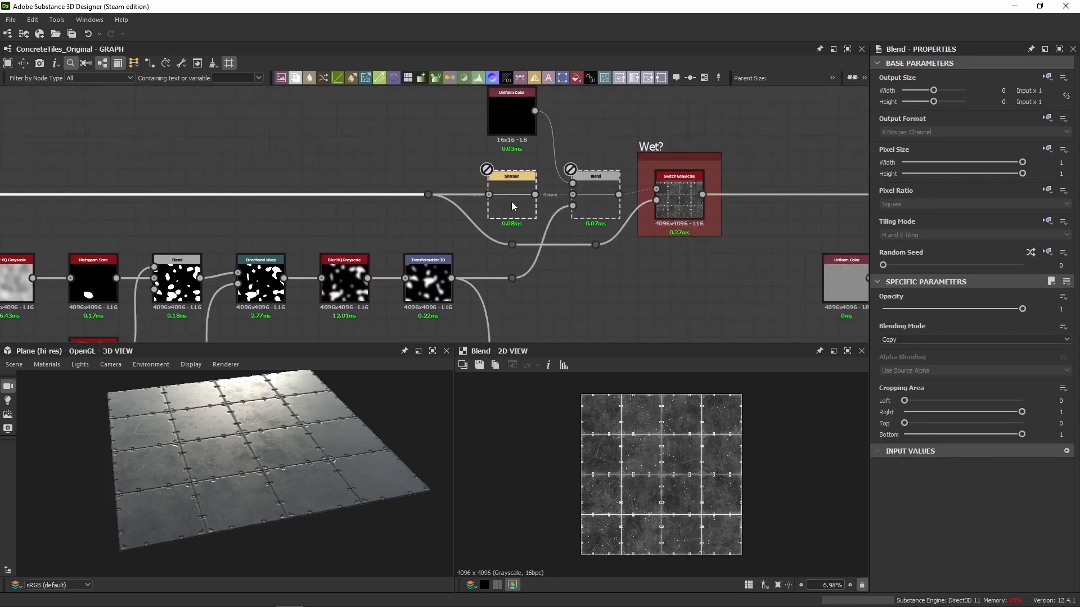
double_click(511, 201)
key(ctrl+b)
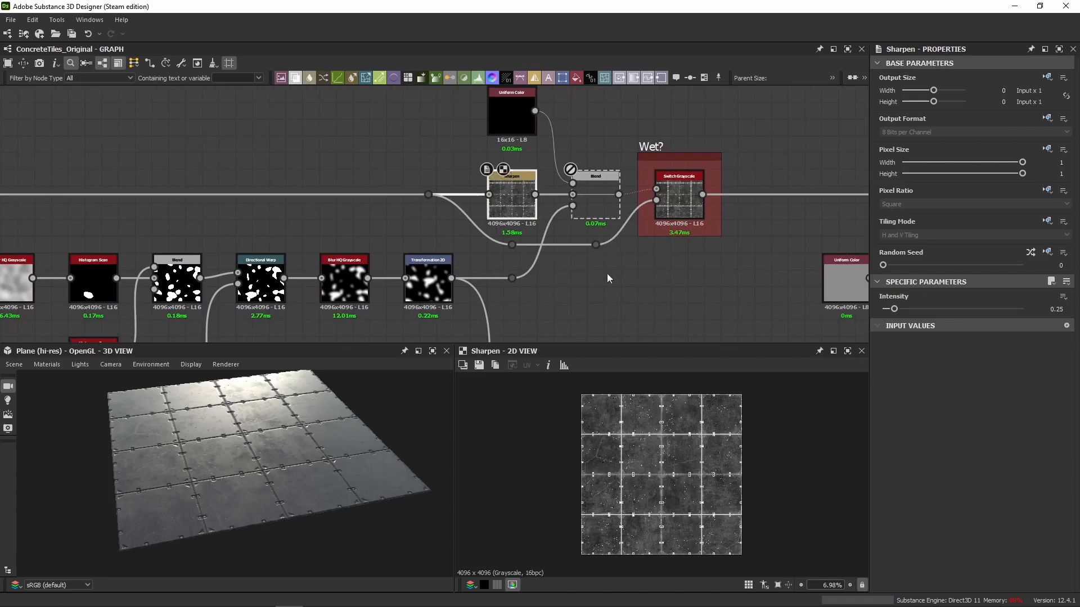
scroll(630, 472, up, 2)
scroll(188, 447, up, 6)
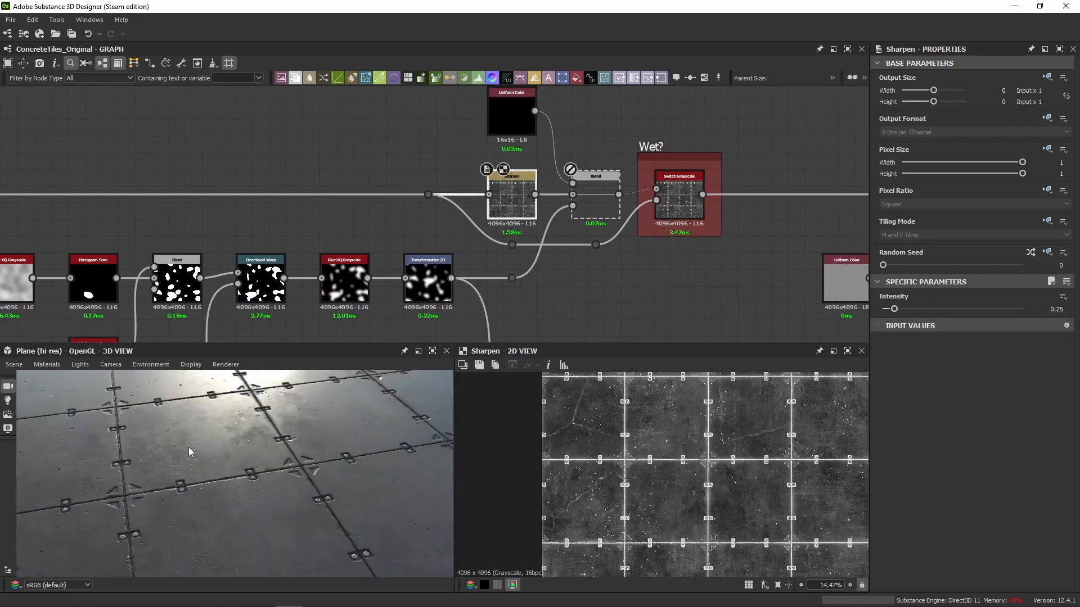
scroll(264, 440, up, 1)
middle_drag(265, 441, 292, 428)
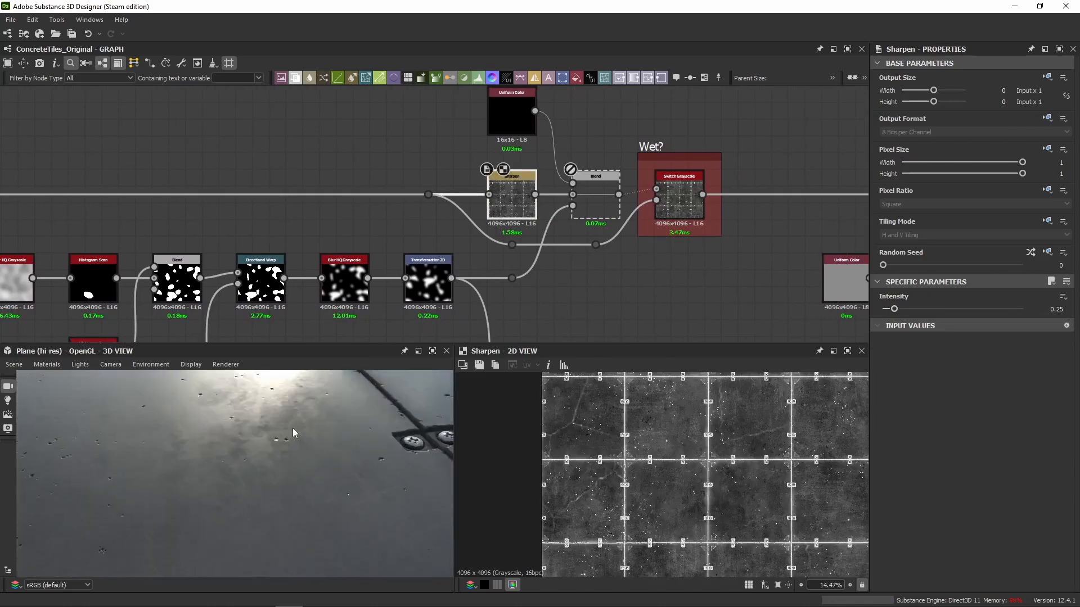
scroll(292, 428, up, 1)
Compare the roughness with and without sharpening, viewing the Sharpen node and the preceding Blend up close in 2D.
click(511, 217)
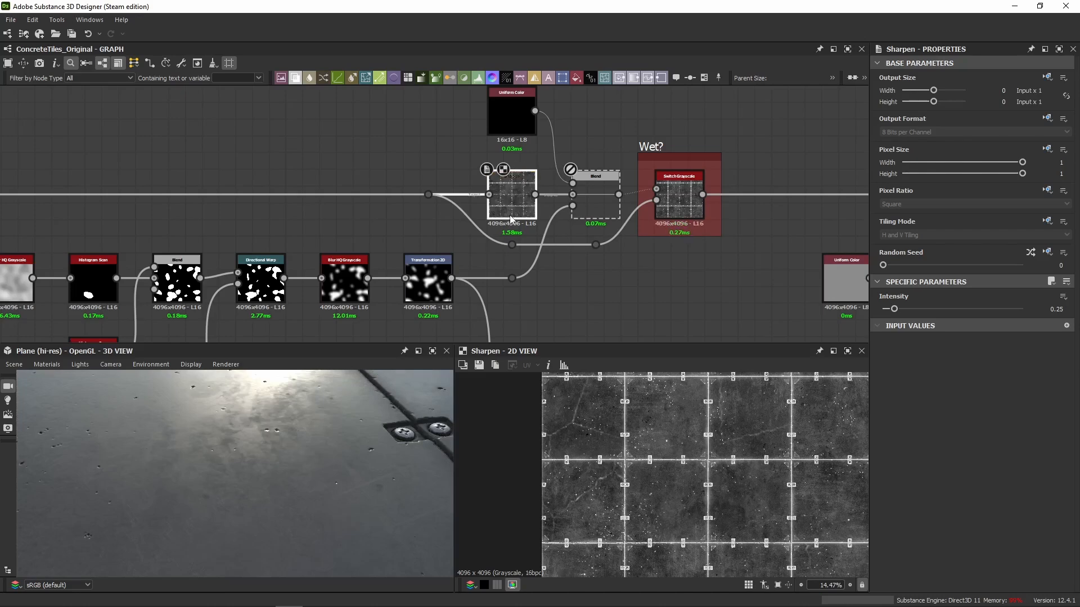
scroll(617, 484, up, 5)
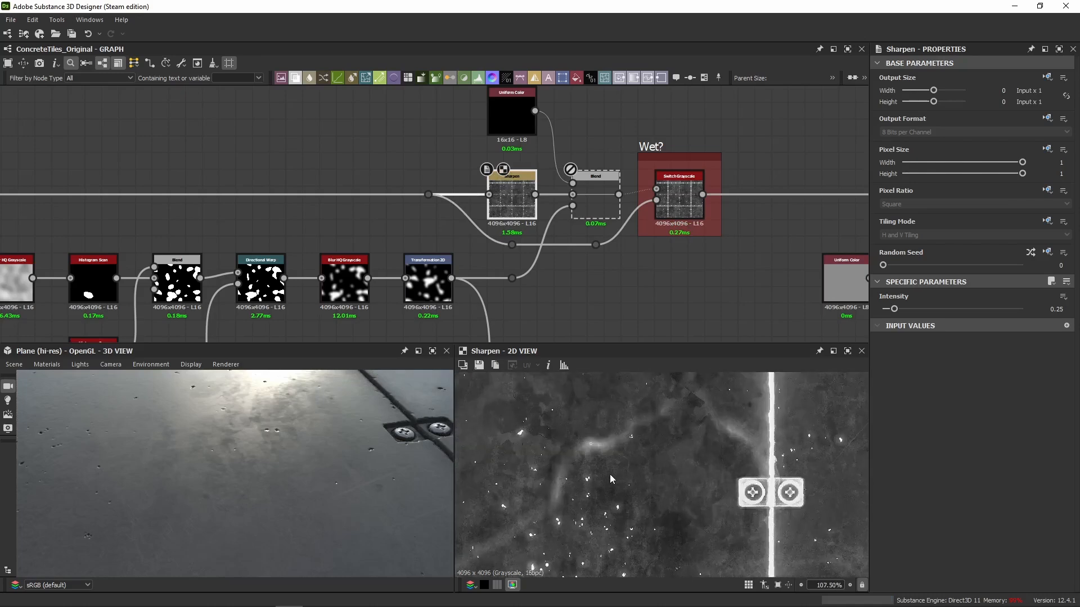
scroll(554, 246, up, 2)
scroll(552, 241, up, 2)
double_click(420, 143)
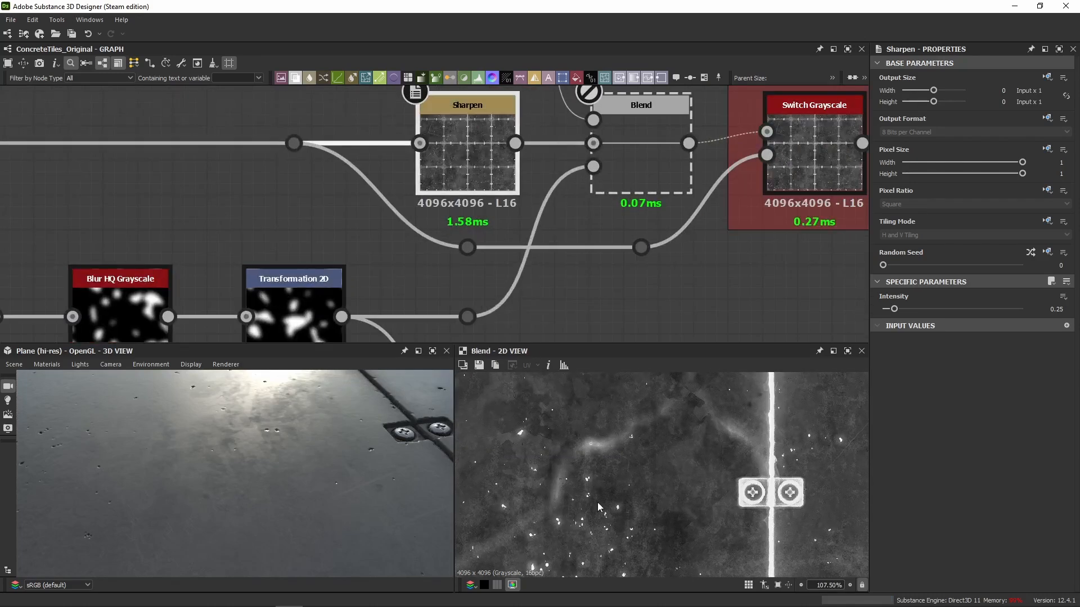
scroll(584, 451, up, 6)
scroll(585, 451, up, 1)
Try a Sharpen intensity of 1 and compare the tiles with the node off and on.
double_click(457, 170)
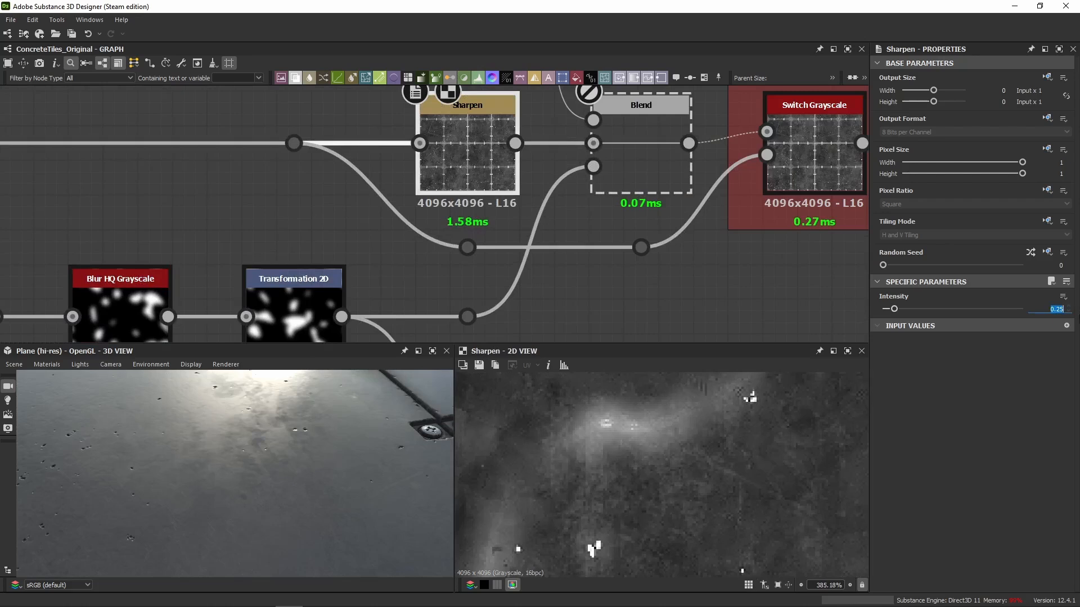
text(1)
key(Return)
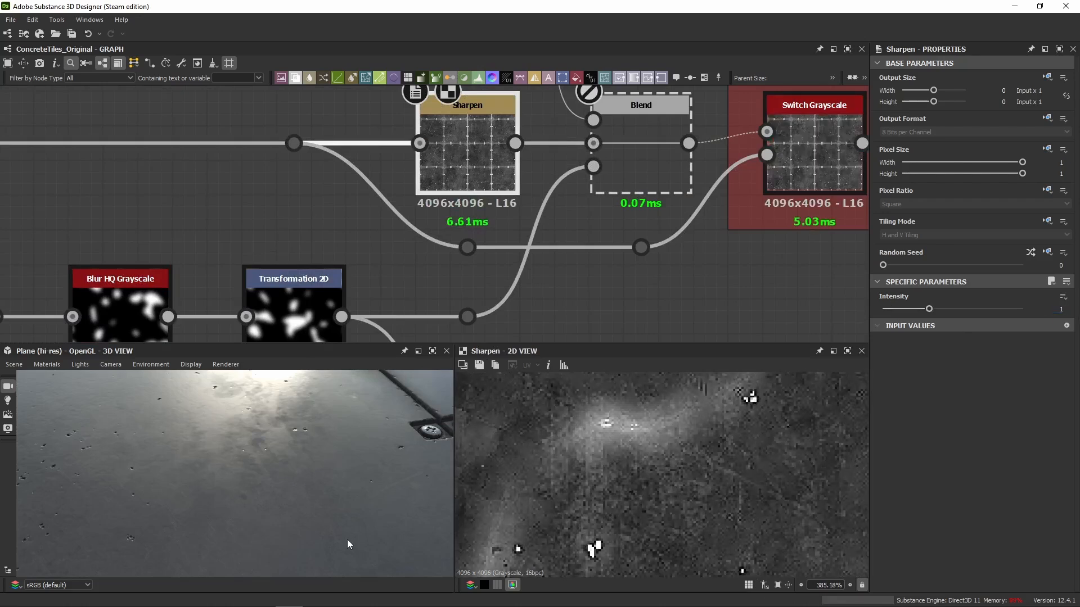
click(463, 164)
key(shift+d)
key(shift+d)
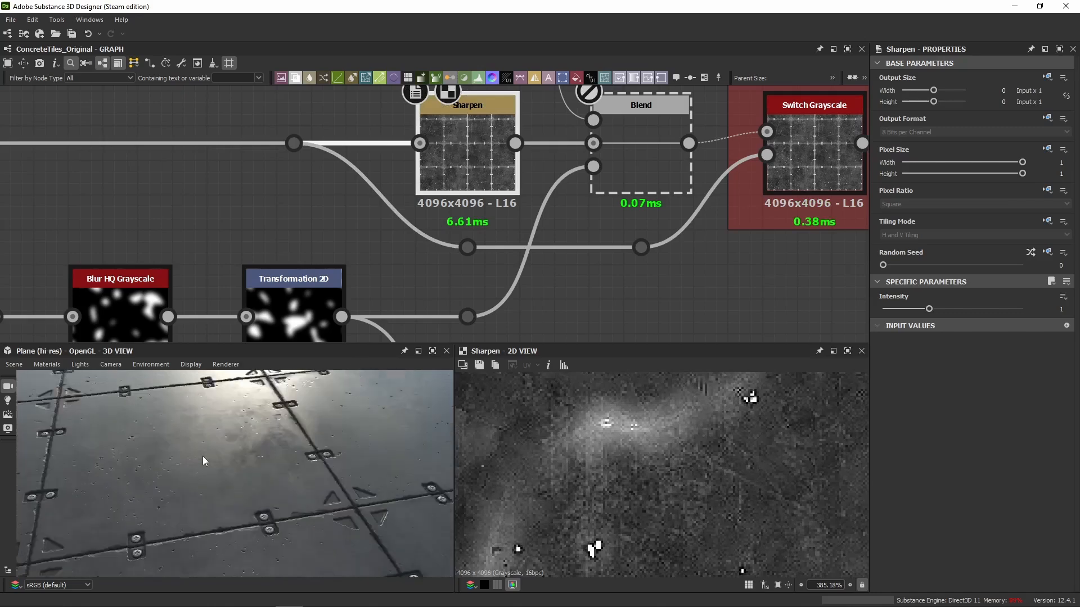
Connect the Sharpen node directly to the Roughness output, bypassing the Wet? switch.
drag(204, 450, 240, 438)
scroll(618, 296, down, 2)
middle_drag(623, 295, 385, 305)
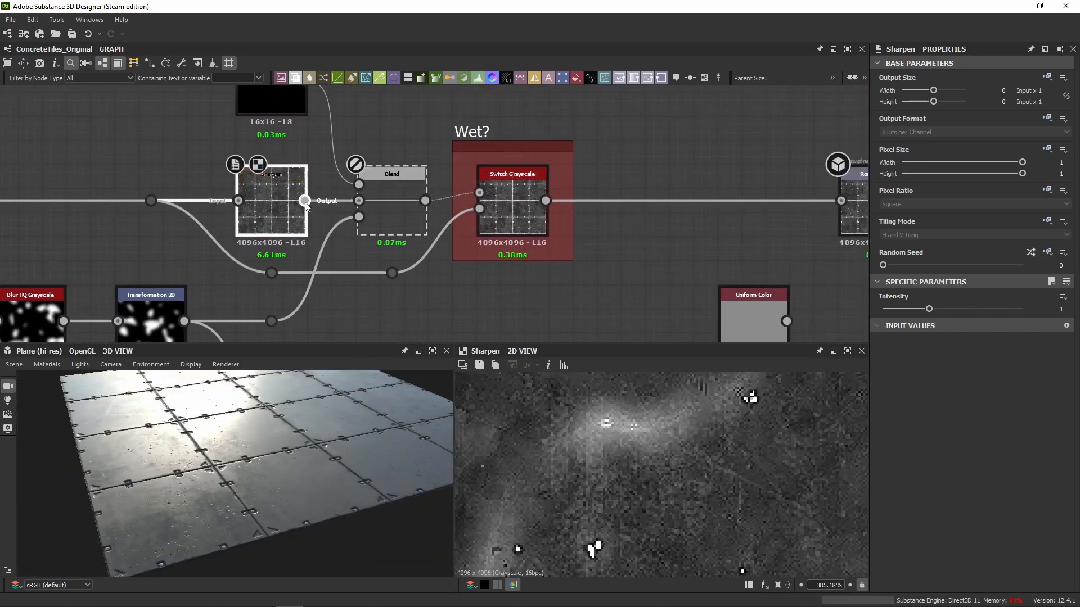
drag(305, 200, 841, 203)
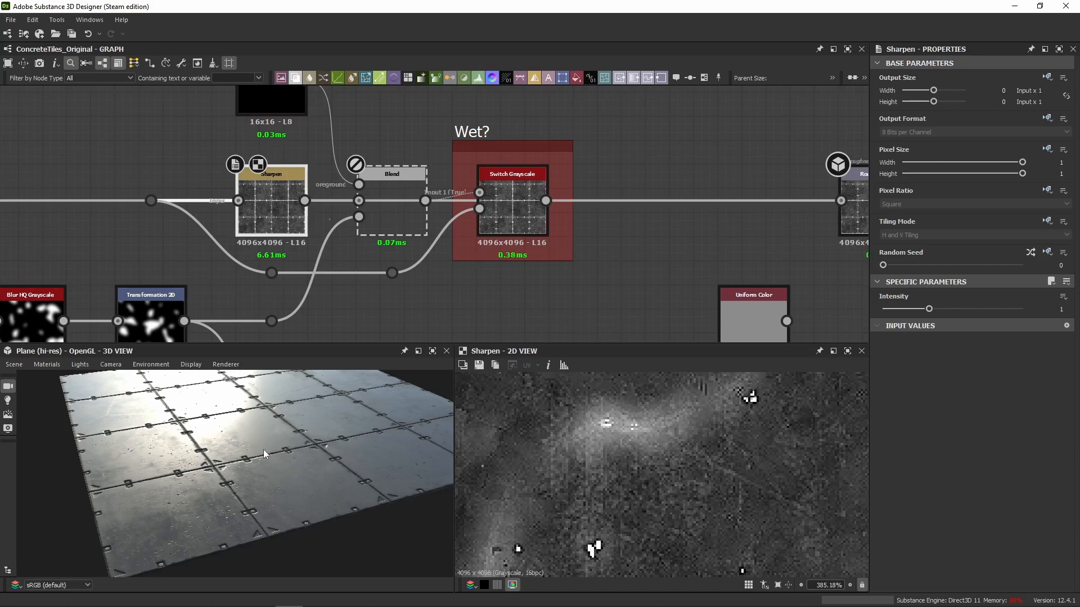
Compare Sharpen intensities of 0.25 and 1 on the pitted concrete surface in 3D.
scroll(222, 470, up, 8)
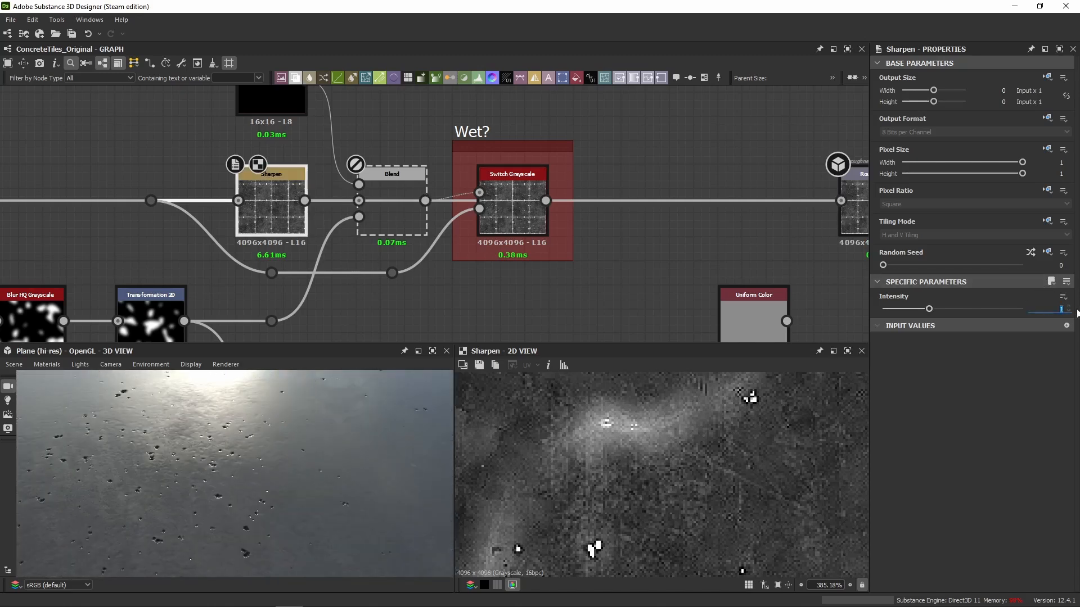
key(Return)
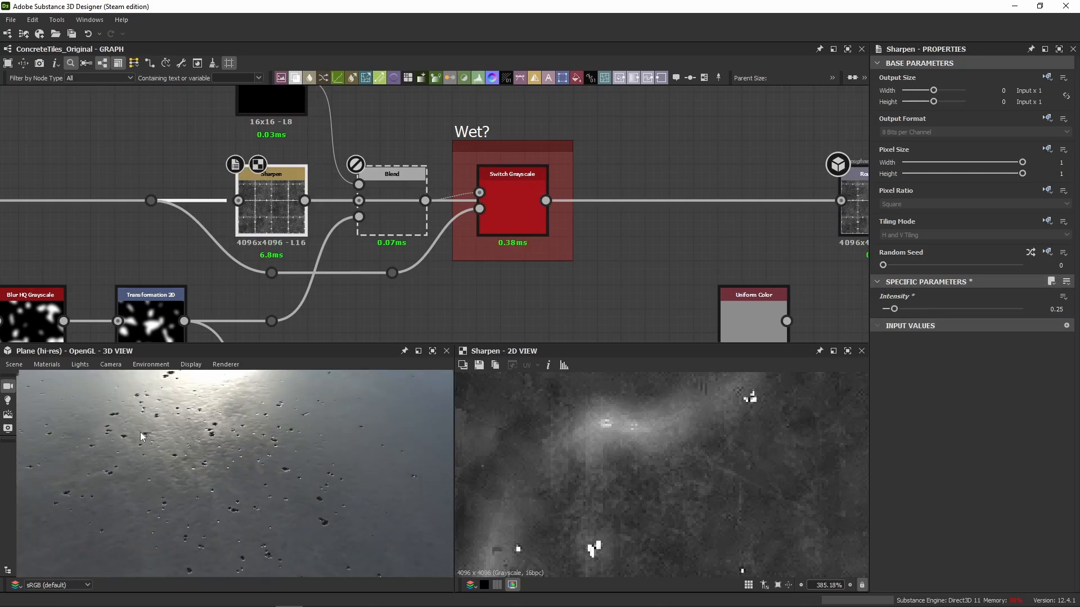
key(ctrl+z)
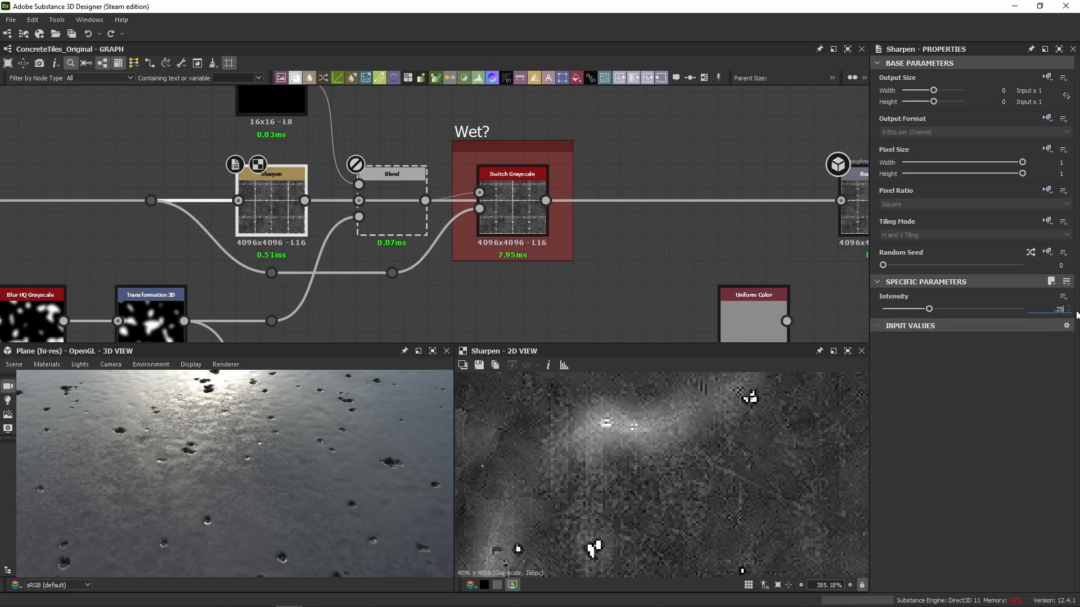
key(Return)
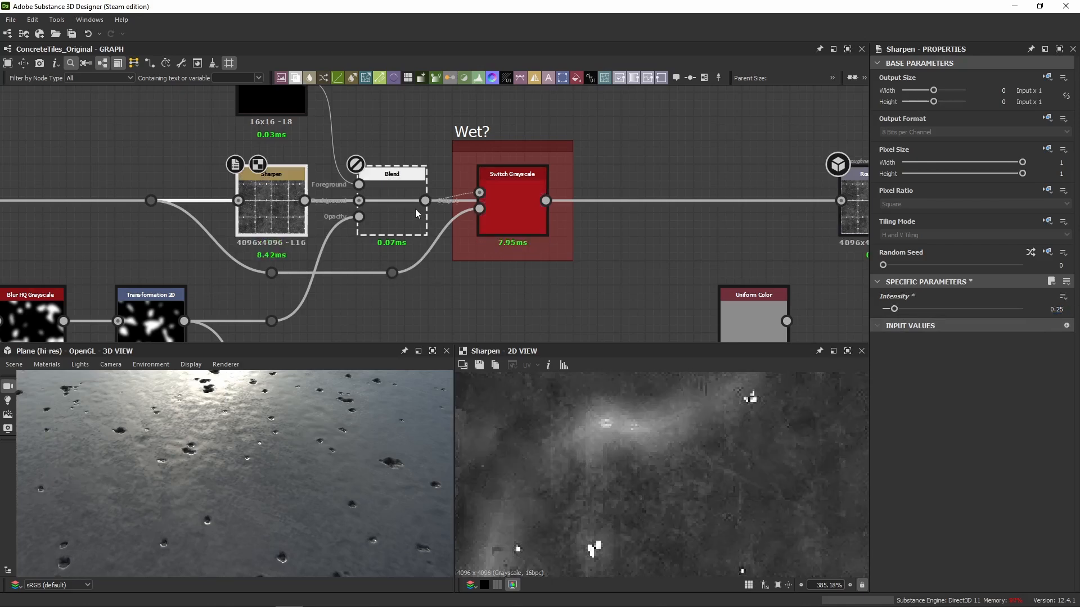
Undo the last Sharpen changes and the direct link, restoring the Switch Grayscale connection to the Roughness output.
scroll(416, 211, down, 4)
scroll(416, 211, up, 2)
key(ctrl+z)
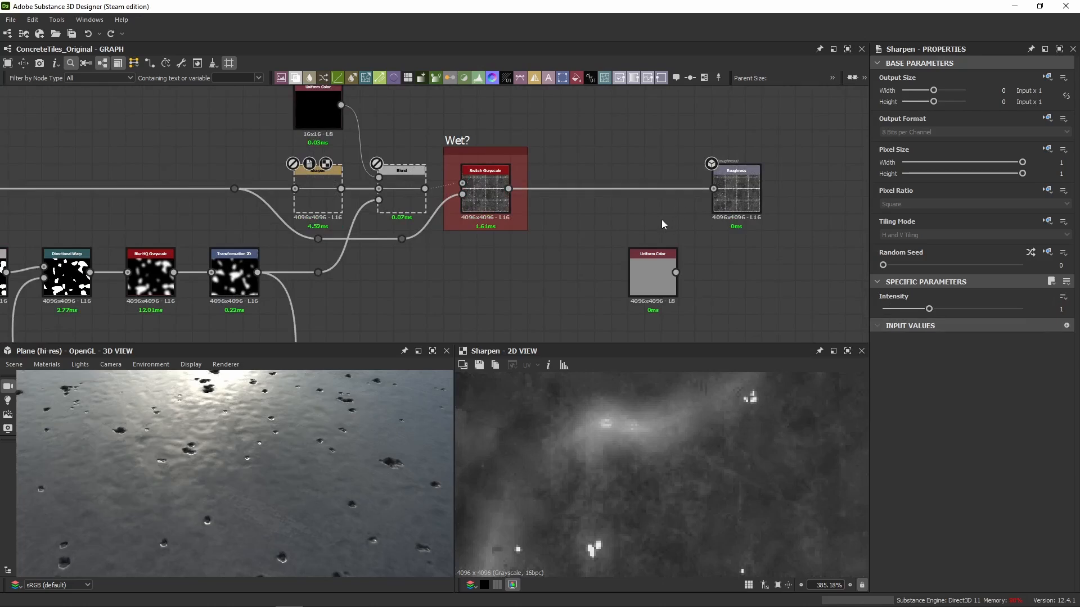
drag(488, 198, 489, 235)
key(ctrl+z)
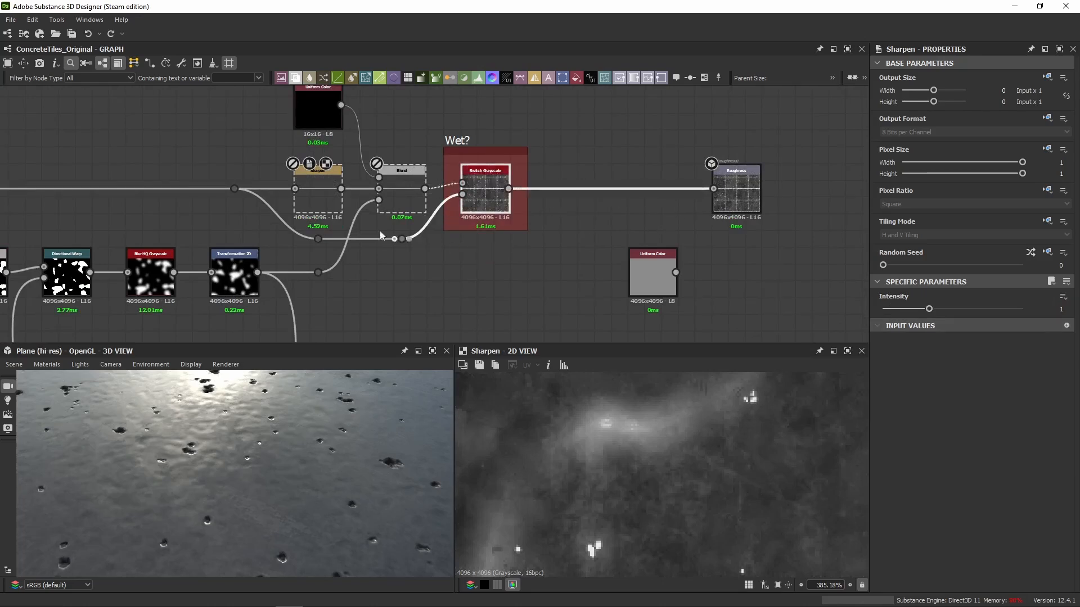
Re-enable the Sharpen node and set its intensity to 0.25.
click(310, 202)
key(shift+d)
text(.)
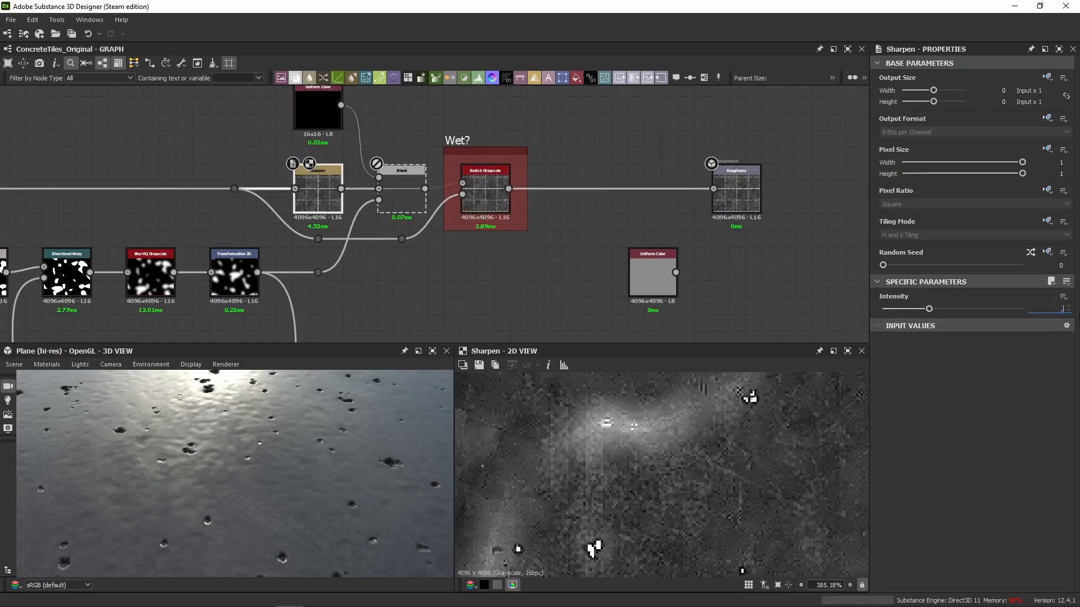
text(25)
key(Return)
Examine the wet mask's node chain and show its first Transformation 2D noise in 2D.
middle_drag(140, 207, 490, 199)
scroll(490, 199, down, 2)
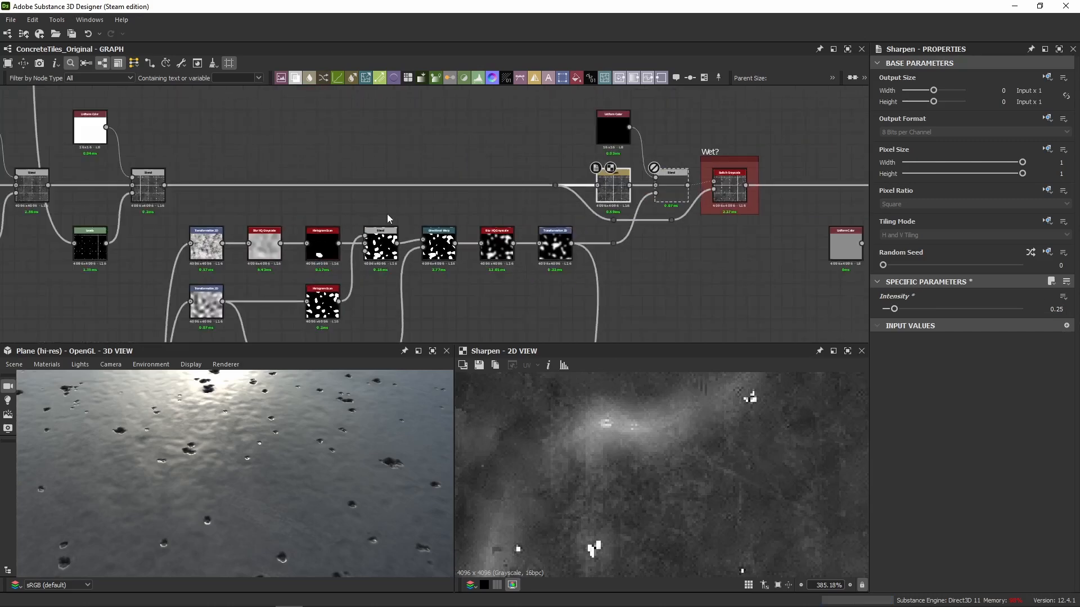
middle_drag(387, 214, 402, 165)
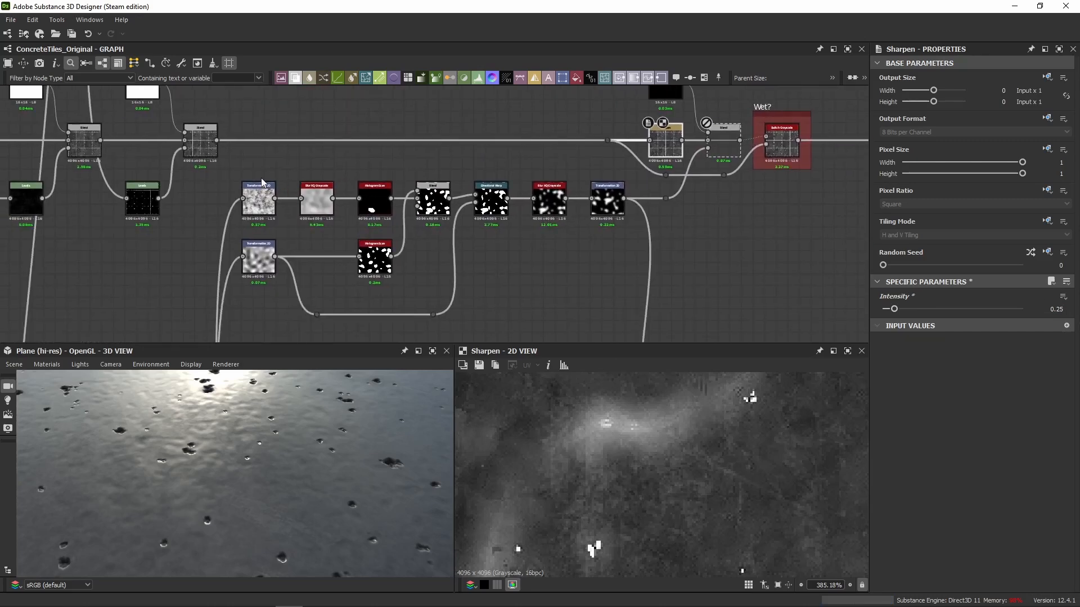
middle_drag(256, 291, 282, 269)
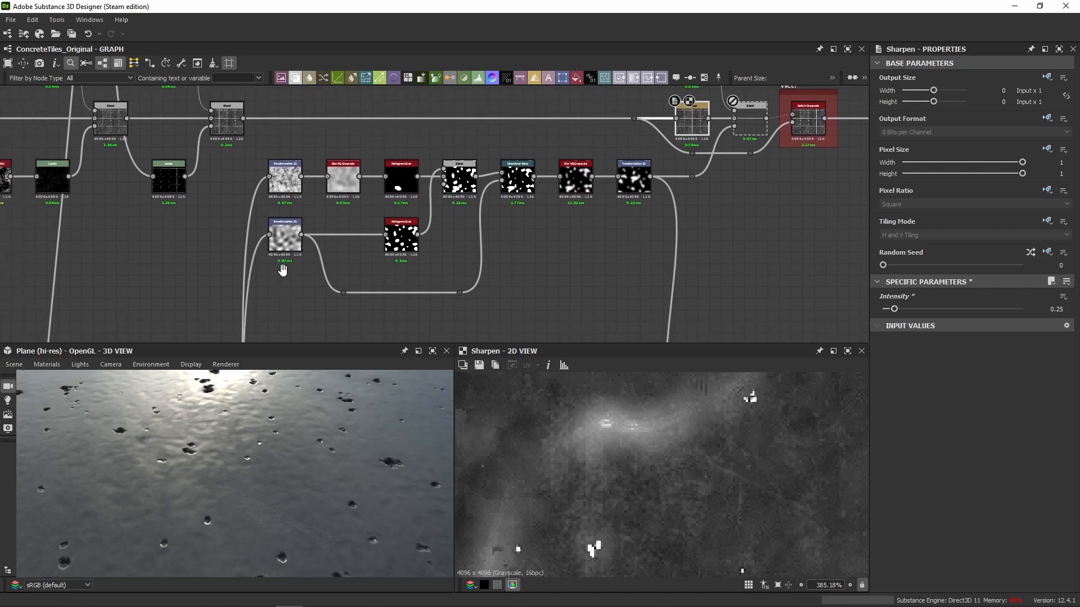
double_click(290, 181)
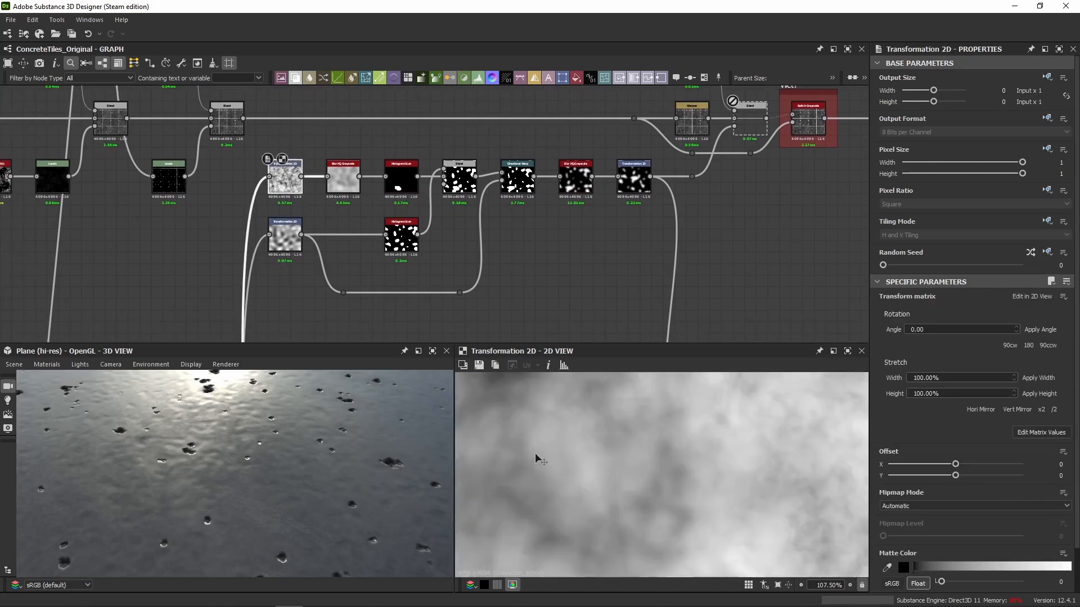
scroll(623, 492, down, 4)
Trace the first Transformation 2D's input link down the graph and preview the lower of the paired dot nodes in 2D.
middle_drag(372, 276, 508, 156)
scroll(508, 157, down, 9)
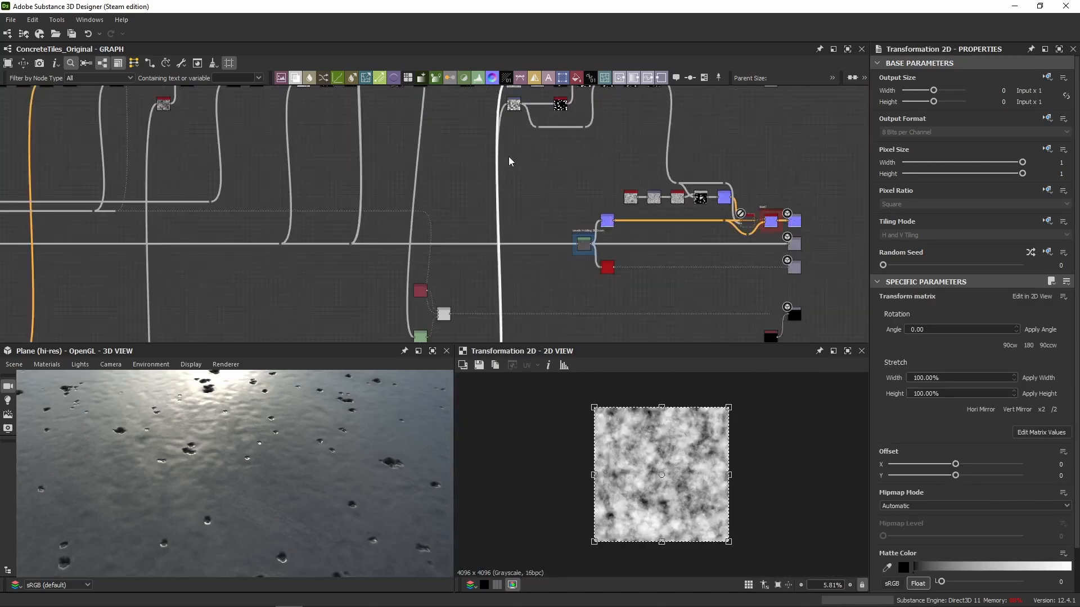
middle_drag(516, 230, 519, 163)
scroll(500, 210, up, 4)
middle_drag(356, 194, 692, 194)
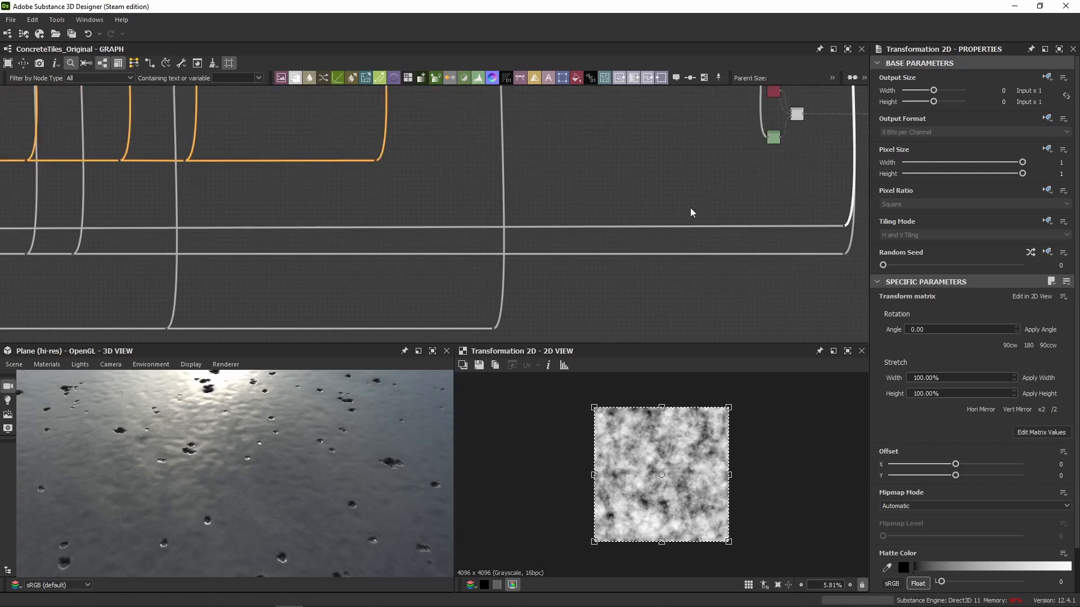
drag(649, 181, 627, 312)
scroll(783, 242, up, 3)
middle_drag(783, 242, 601, 230)
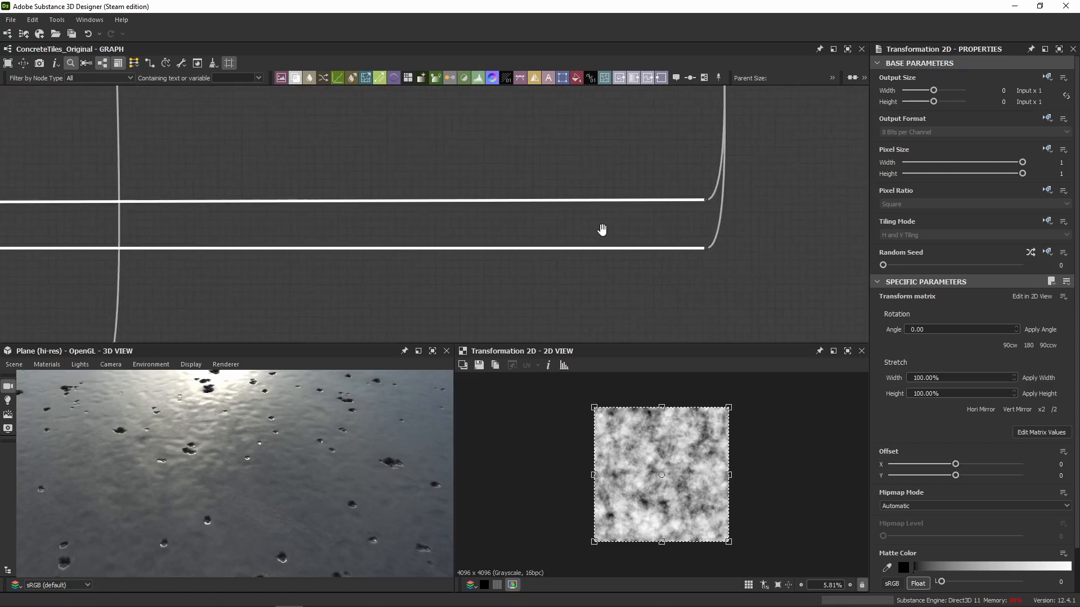
scroll(701, 242, up, 3)
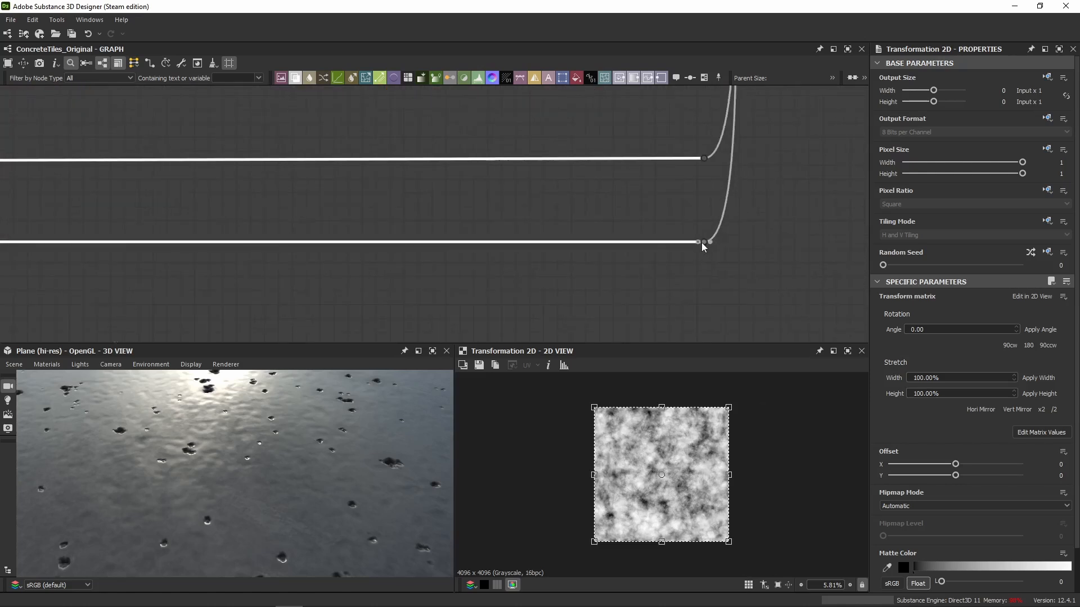
click(468, 216)
double_click(704, 244)
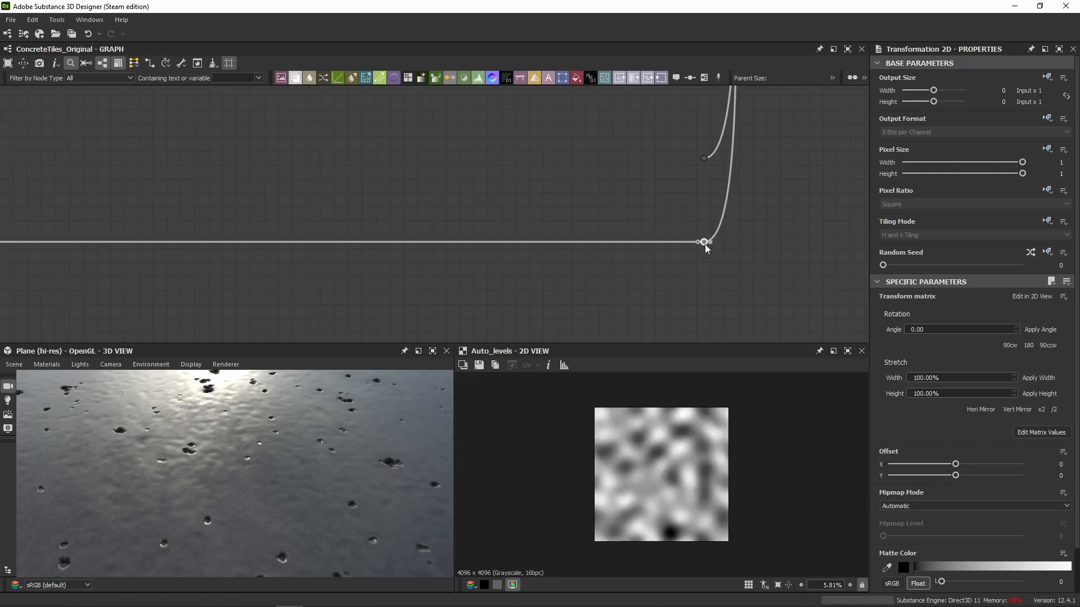
Move the upper of the two paired dot nodes slightly down so that its long incoming link runs straight.
scroll(274, 179, down, 3)
middle_drag(274, 180, 645, 220)
mouse_move(113, 197)
middle_down()
mouse_move(524, 197)
mouse_move(110, 191)
middle_up()
scroll(660, 197, up, 3)
middle_drag(660, 197, 315, 199)
scroll(561, 208, up, 2)
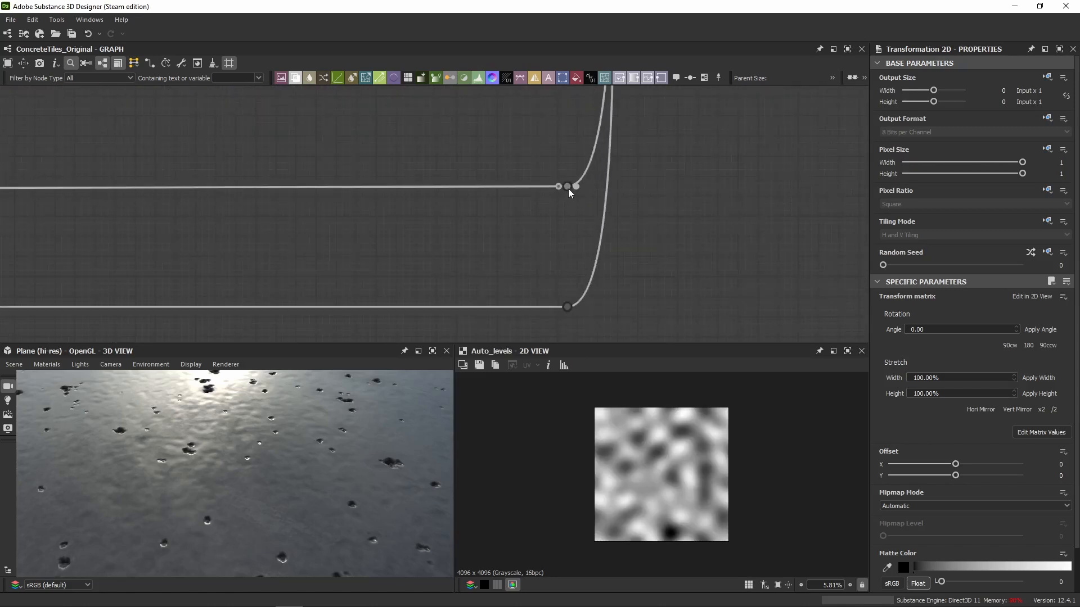
drag(567, 187, 568, 207)
scroll(473, 202, down, 6)
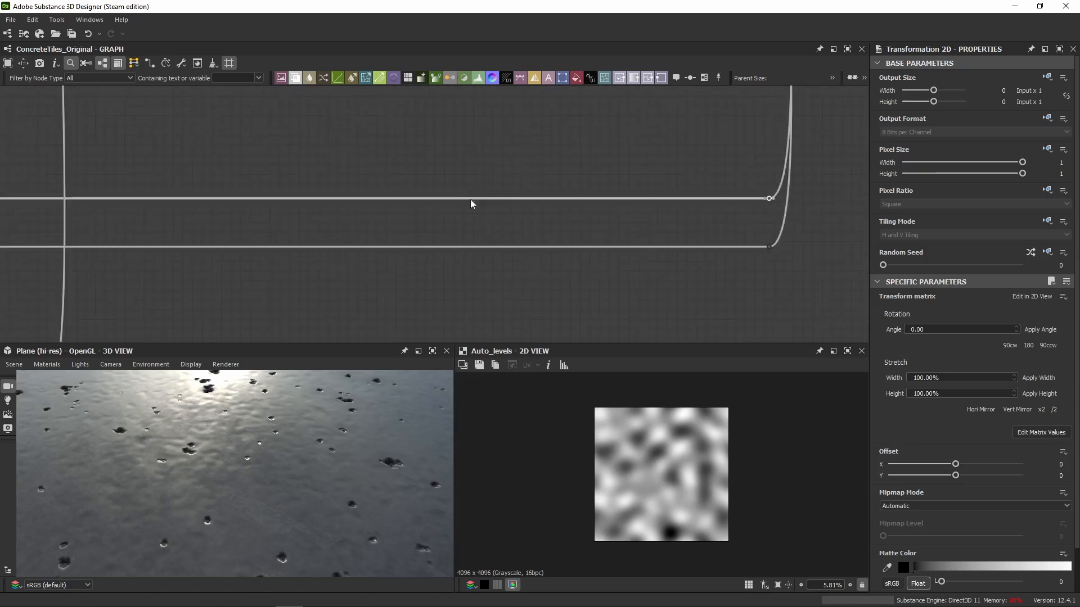
Follow the upper dot node's link back to the Noises frame and show its first Auto Levels output in 2D.
middle_drag(248, 218, 613, 244)
click(422, 210)
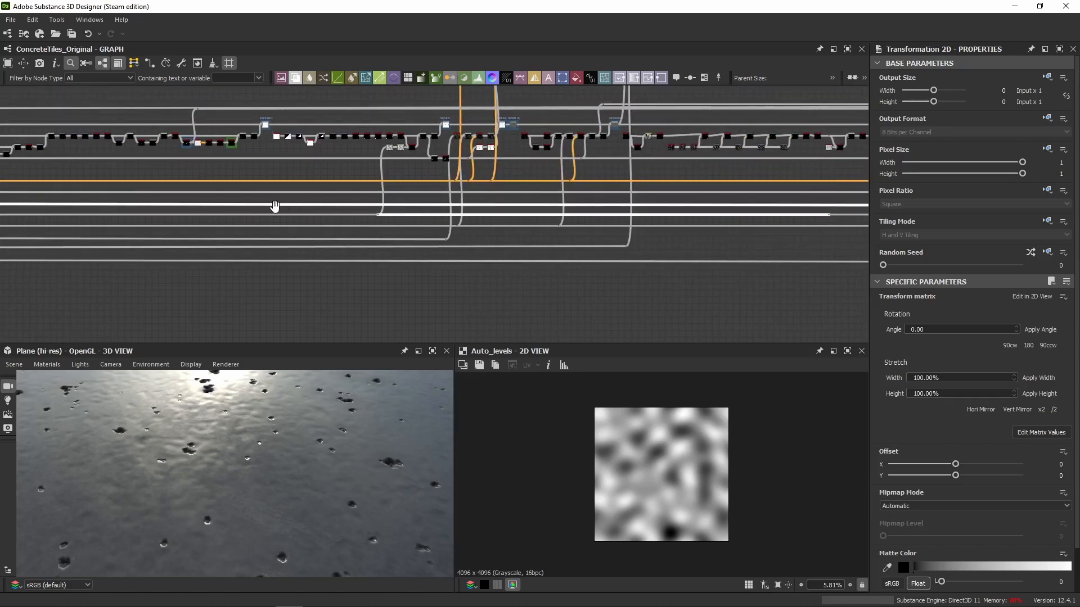
middle_drag(275, 206, 436, 203)
scroll(75, 209, up, 8)
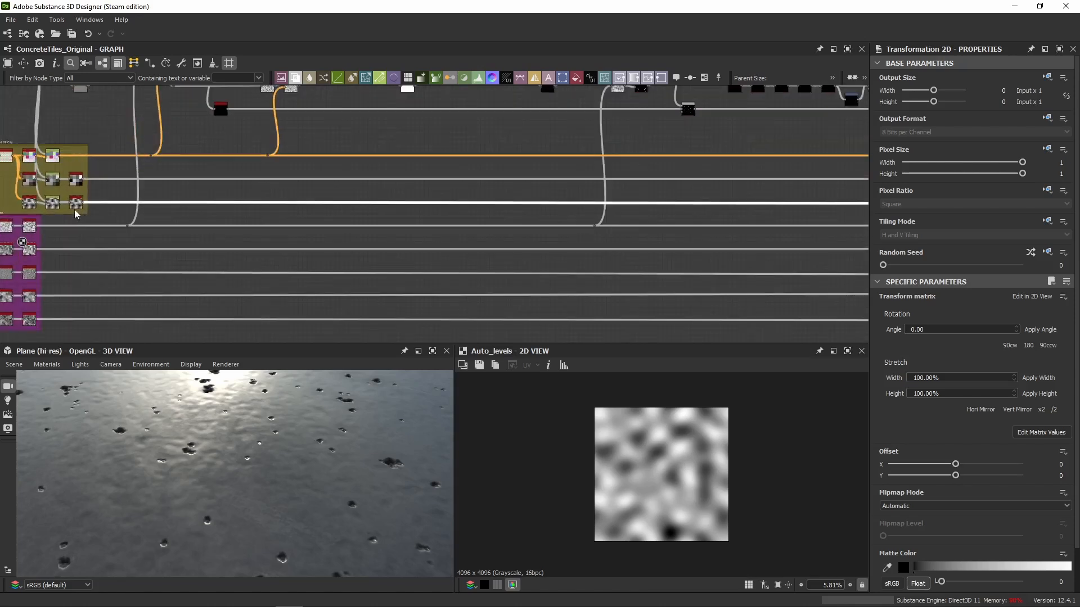
click(133, 254)
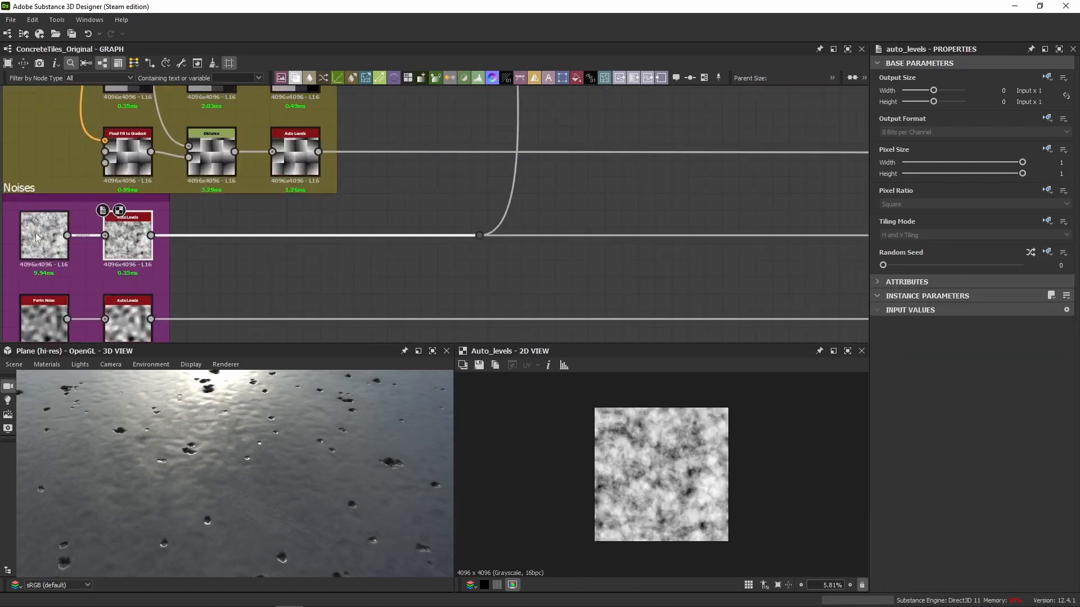
Return to the wet mask chain and show the noises of its upper and lower Transformation 2D nodes in 2D.
scroll(344, 239, down, 3)
scroll(365, 243, down, 5)
middle_drag(625, 227, 196, 157)
scroll(504, 182, up, 3)
middle_drag(703, 208, 242, 236)
scroll(673, 242, down, 1)
scroll(585, 189, down, 2)
middle_drag(585, 189, 280, 219)
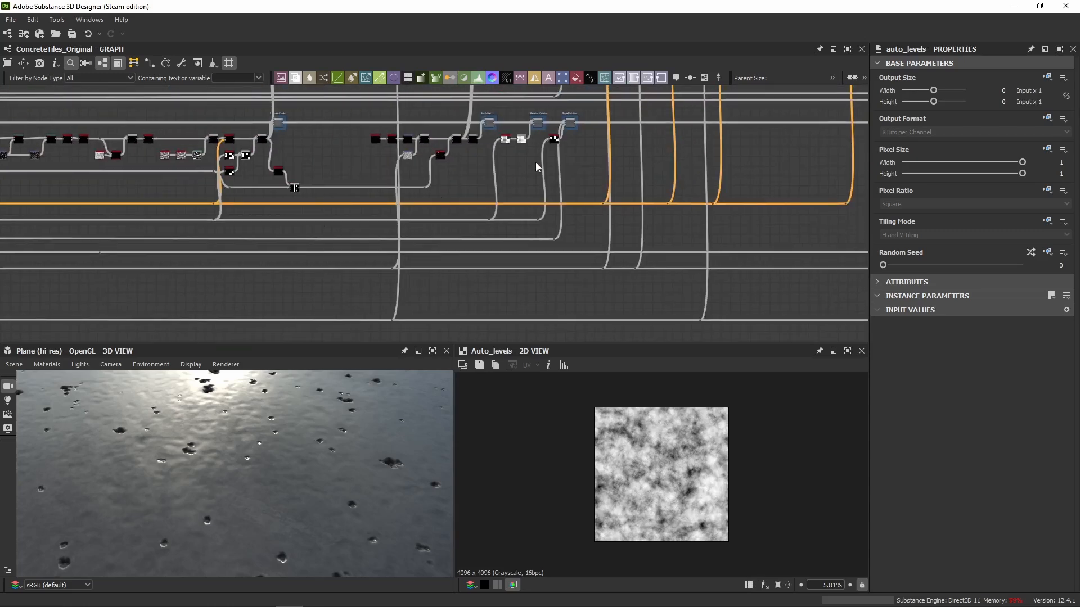
scroll(547, 162, up, 1)
scroll(547, 162, down, 4)
middle_drag(535, 181, 95, 230)
scroll(518, 226, up, 3)
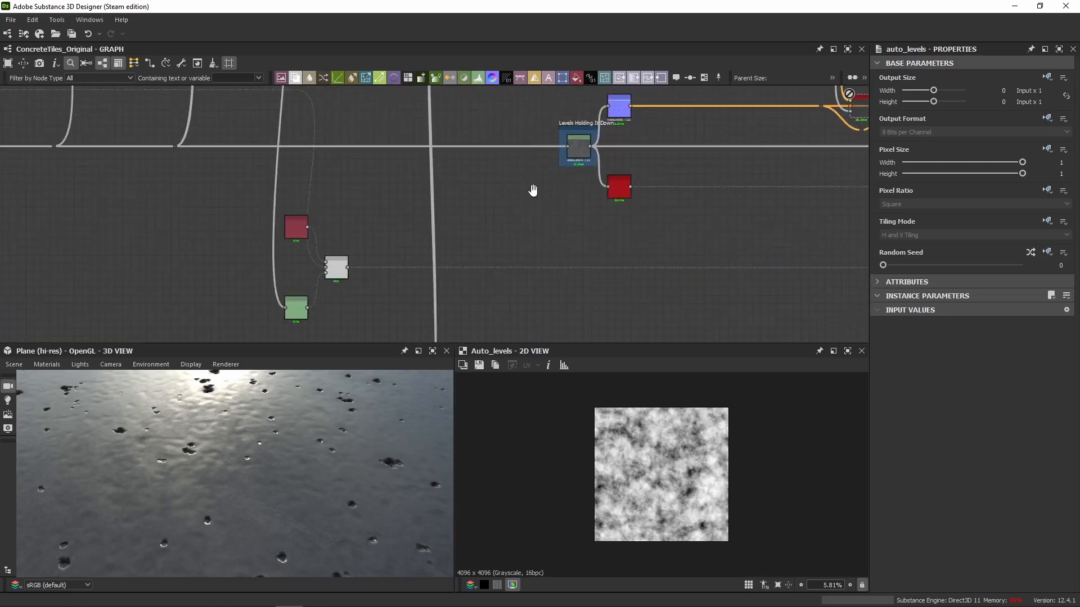
scroll(306, 285, down, 2)
middle_drag(306, 284, 364, 313)
scroll(360, 309, down, 3)
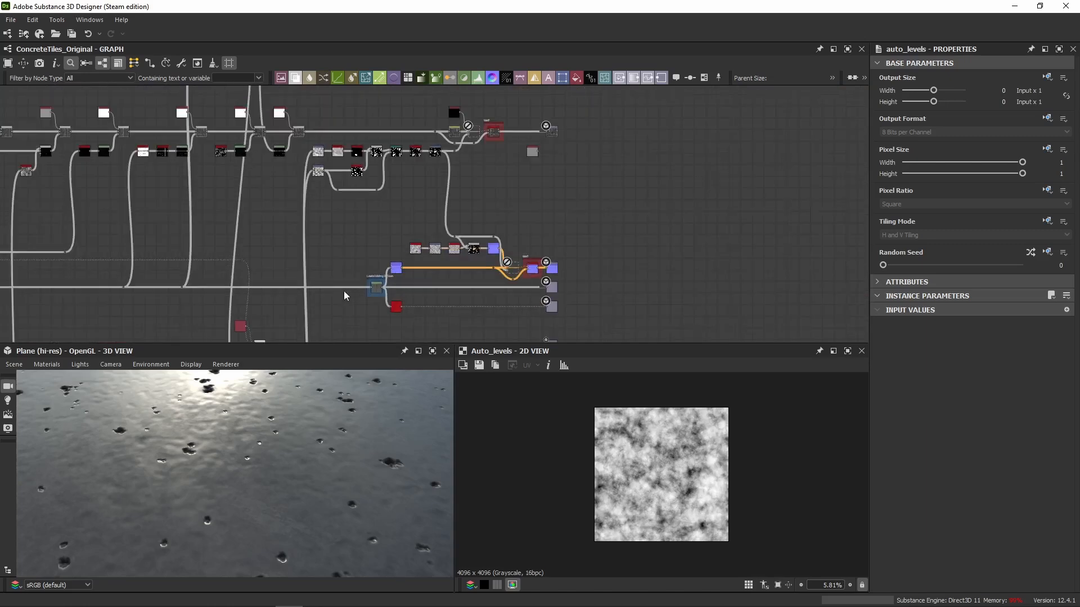
scroll(429, 150, up, 4)
double_click(149, 168)
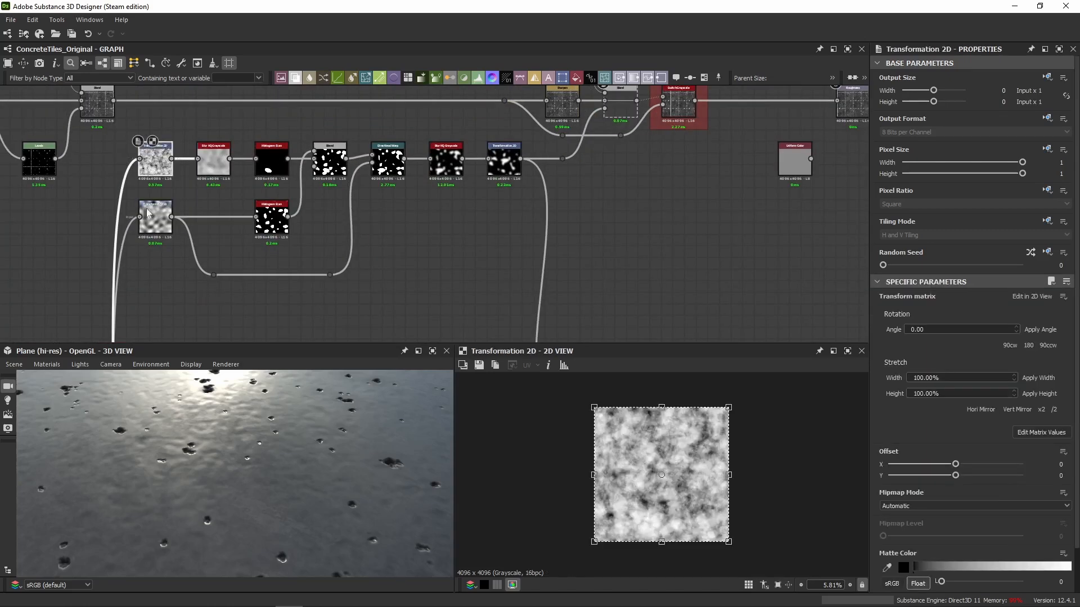
double_click(148, 217)
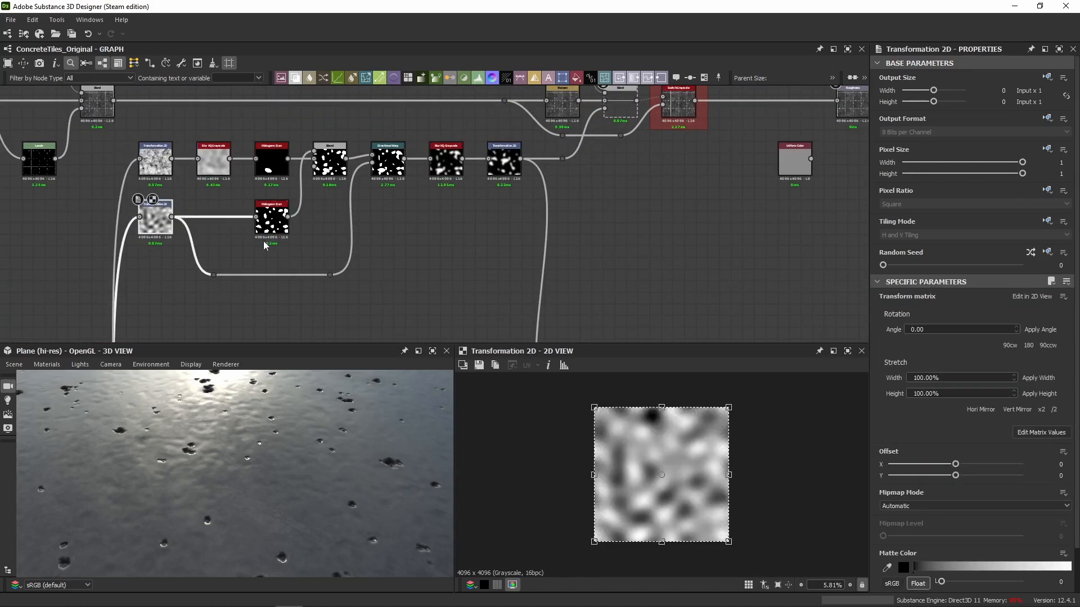
Reveal the transform matrix values of the lower and the upper Transformation 2D nodes.
middle_drag(264, 246, 411, 240)
click(1040, 432)
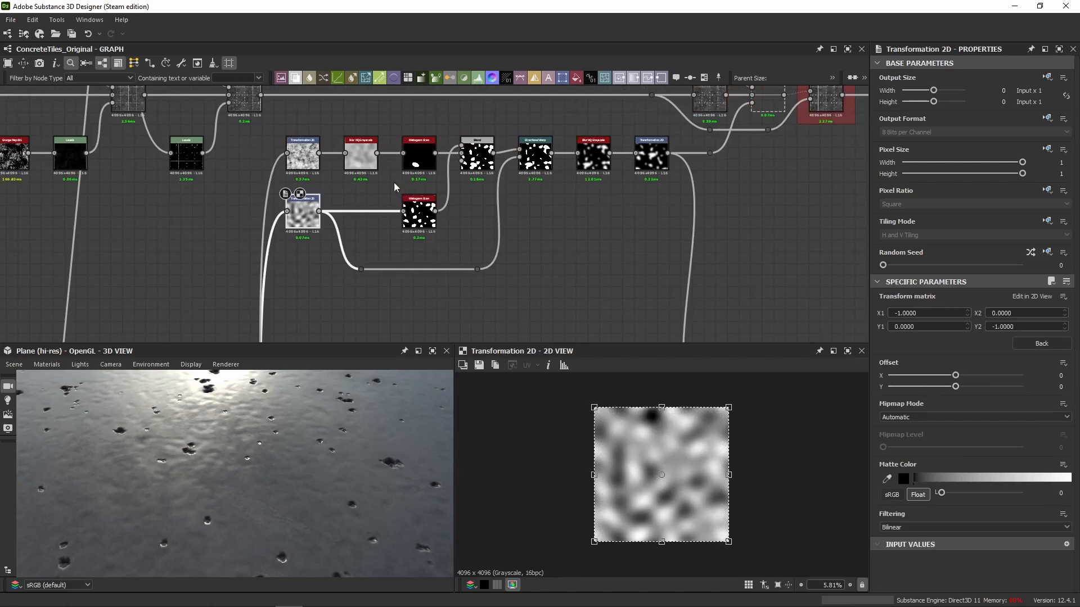
double_click(302, 153)
click(1044, 431)
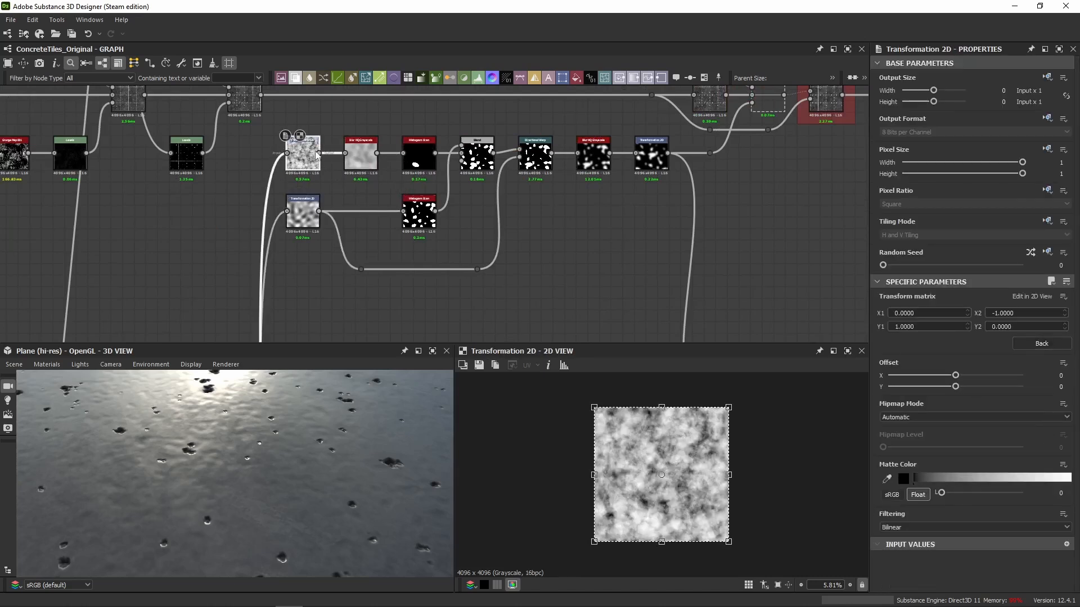
Set the Quality of the wet mask's first Blur HQ Grayscale to 1 and check the blurred noise in 2D.
scroll(316, 155, up, 2)
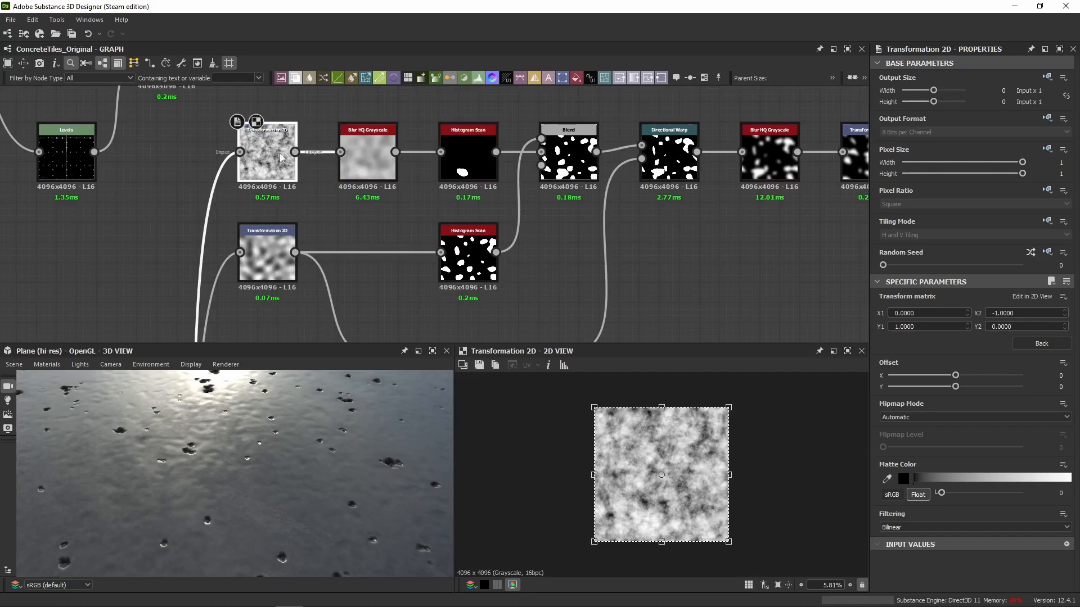
click(352, 162)
scroll(351, 165, up, 2)
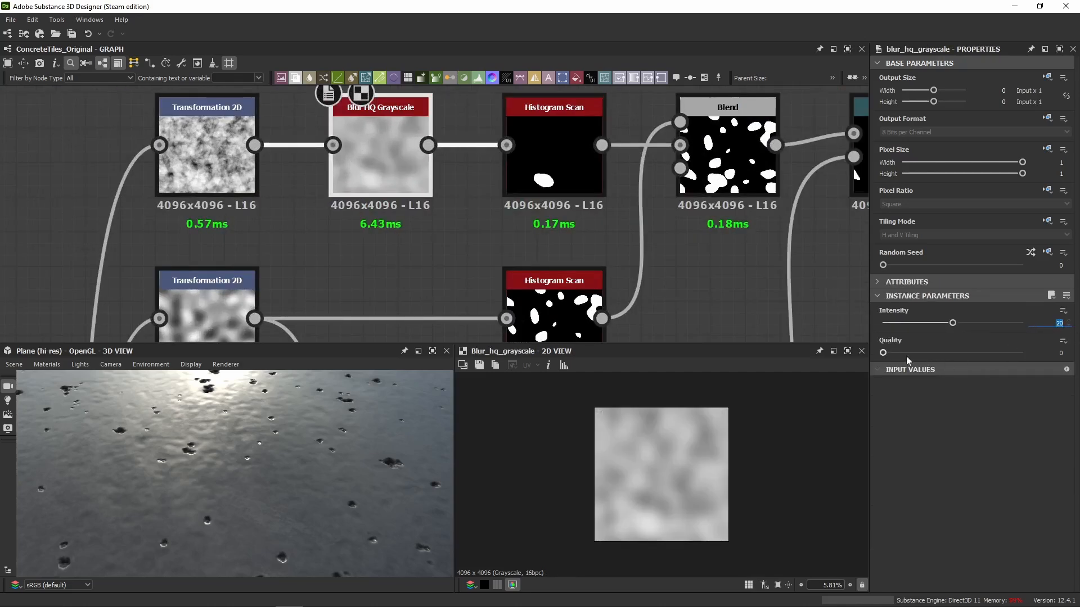
drag(907, 354, 1022, 352)
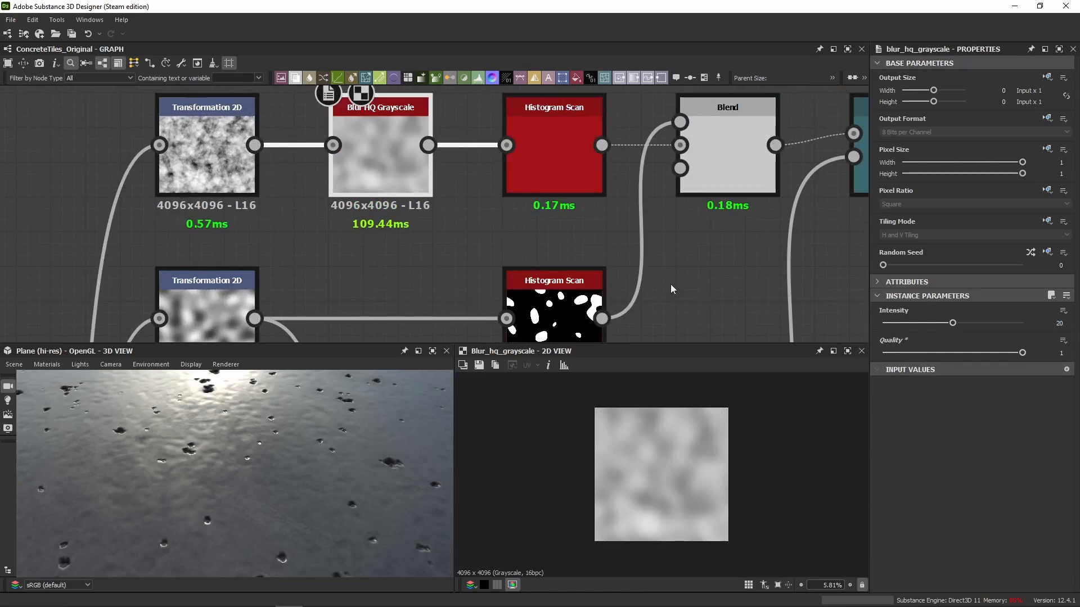
scroll(647, 483, up, 2)
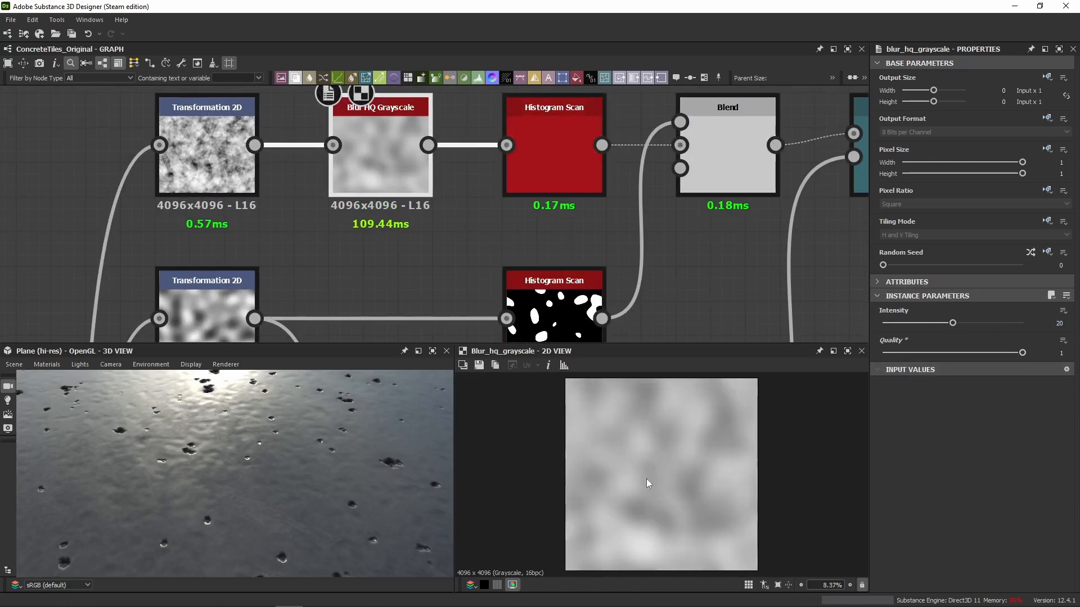
Show the upper and lower Histogram Scan masks and the Blend that adds them together in 2D.
middle_drag(354, 303, 358, 272)
click(544, 146)
double_click(544, 147)
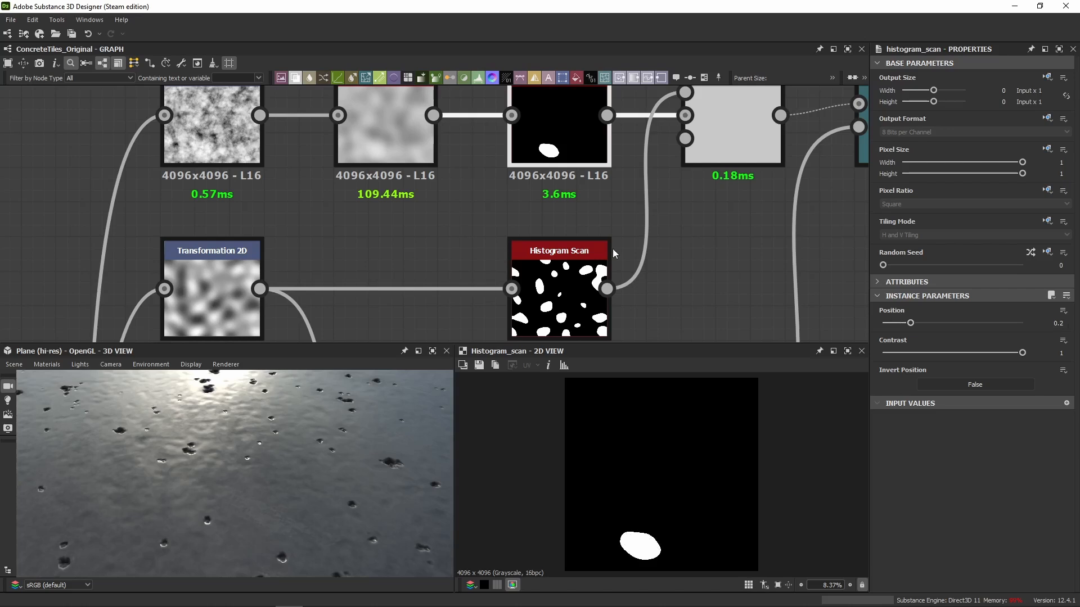
middle_drag(689, 243, 655, 254)
double_click(518, 284)
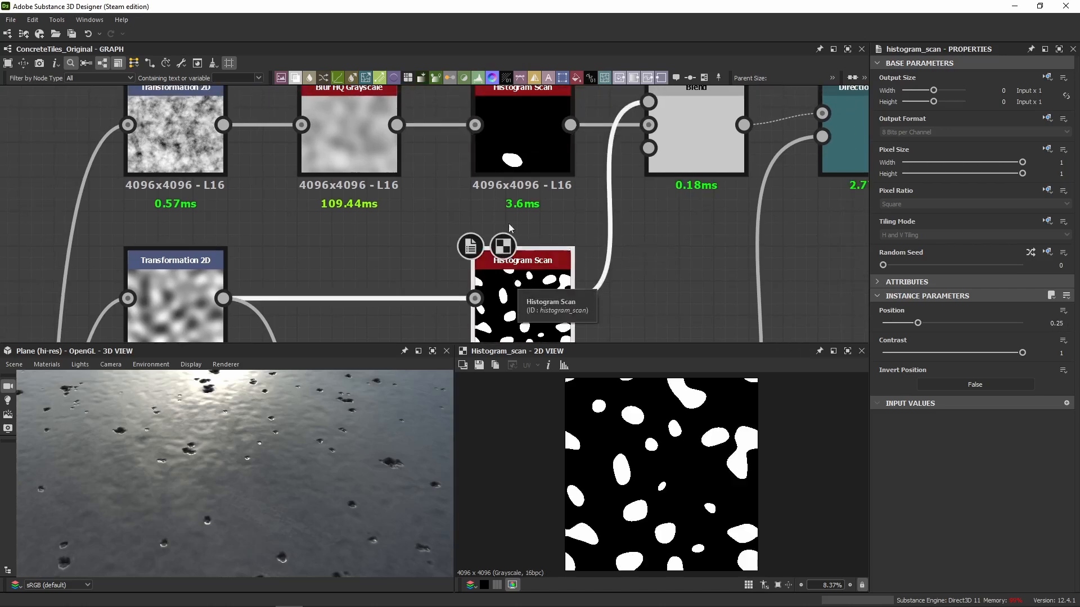
middle_drag(505, 276, 369, 288)
double_click(559, 146)
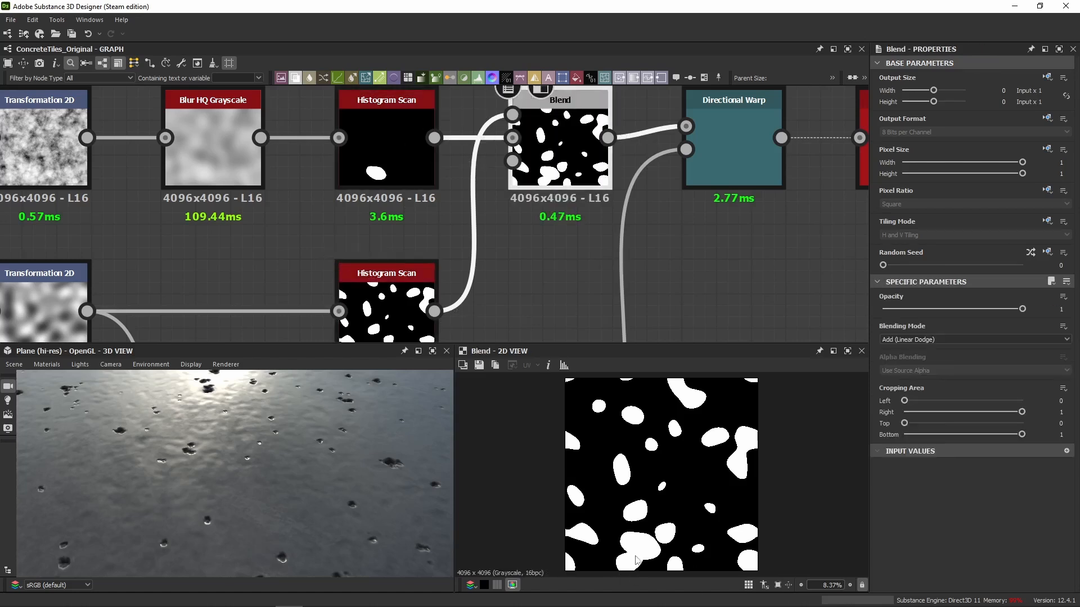
Try linking the lower Histogram Scan directly to the Directional Warp, bypassing the Blend, and undo the link.
scroll(498, 312, down, 3)
middle_drag(498, 313, 515, 248)
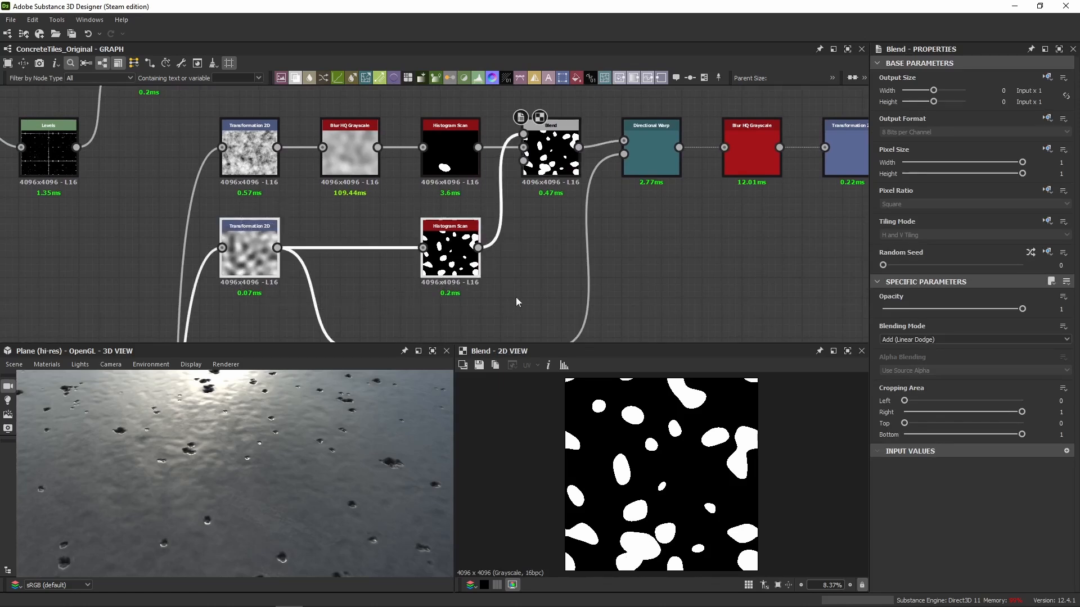
drag(479, 247, 625, 141)
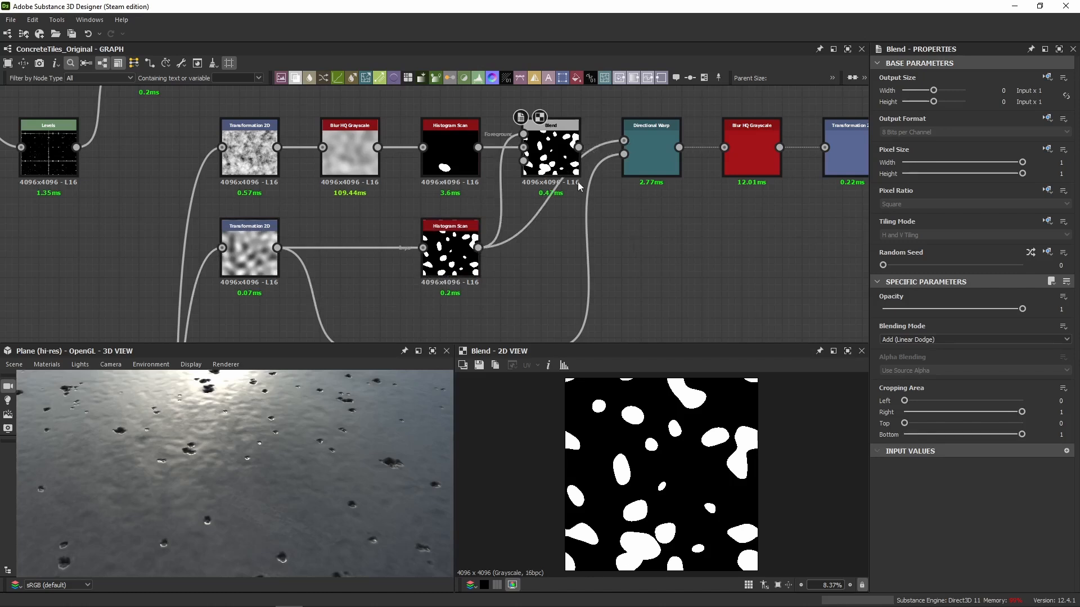
key(ctrl+z)
Compare the upper Histogram Scan, the Blend and the lower Transformation 2D in 2D.
click(458, 151)
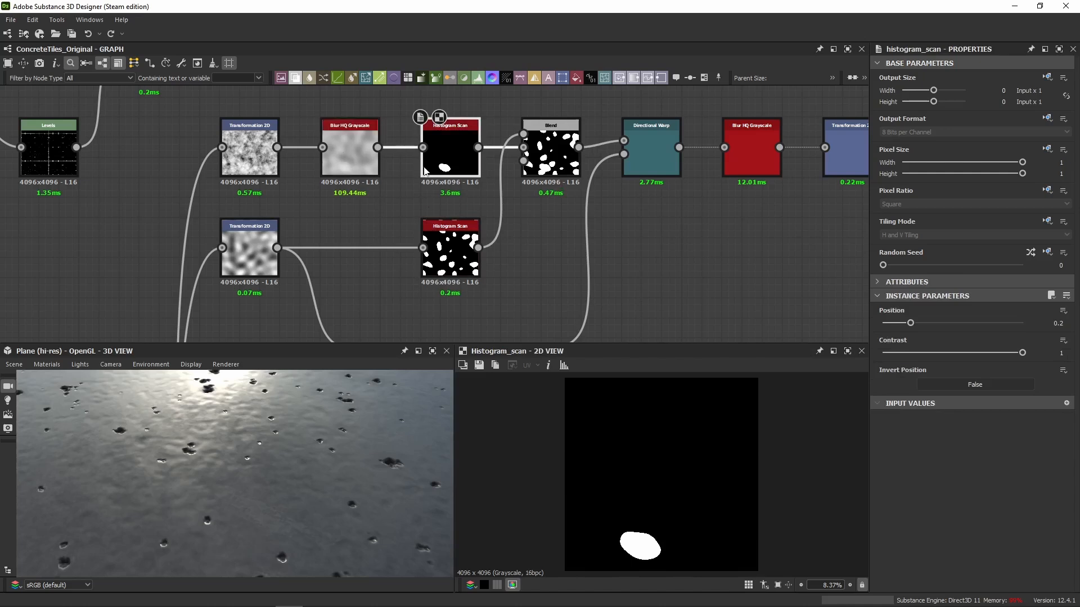
click(549, 154)
click(274, 266)
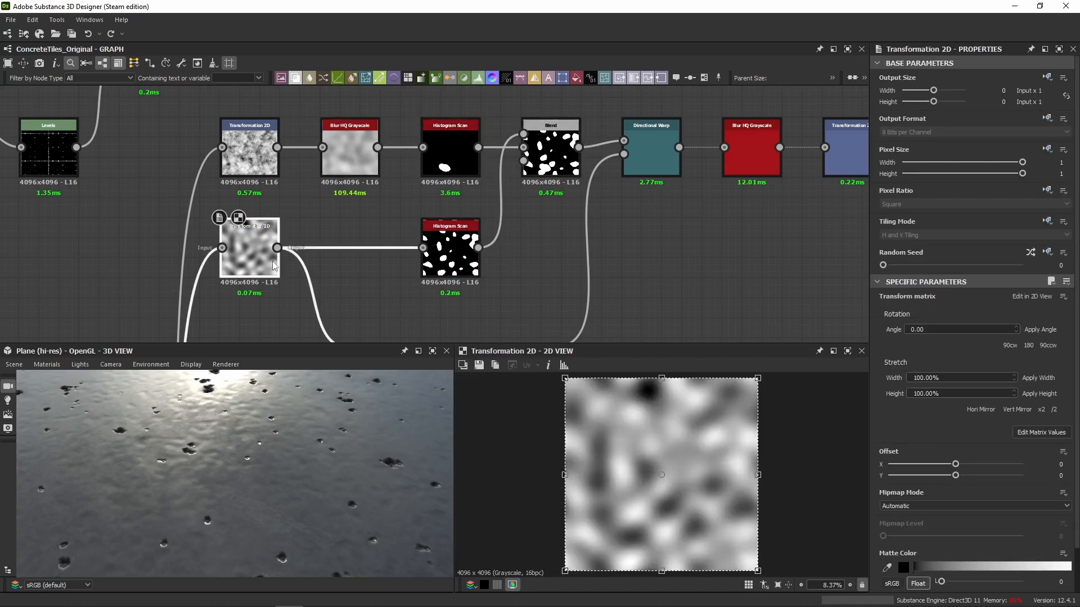
middle_drag(440, 278, 442, 219)
Try a Contrast of about 0.74 on the lower Histogram Scan while inspecting the mask edge, and undo the change.
click(442, 220)
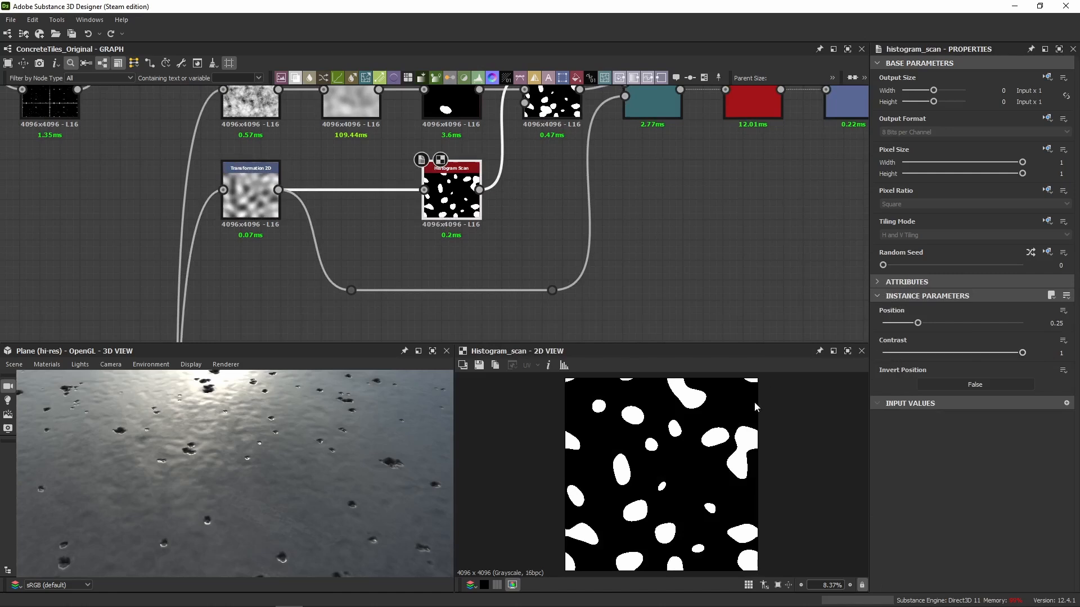
scroll(612, 478, up, 10)
click(968, 353)
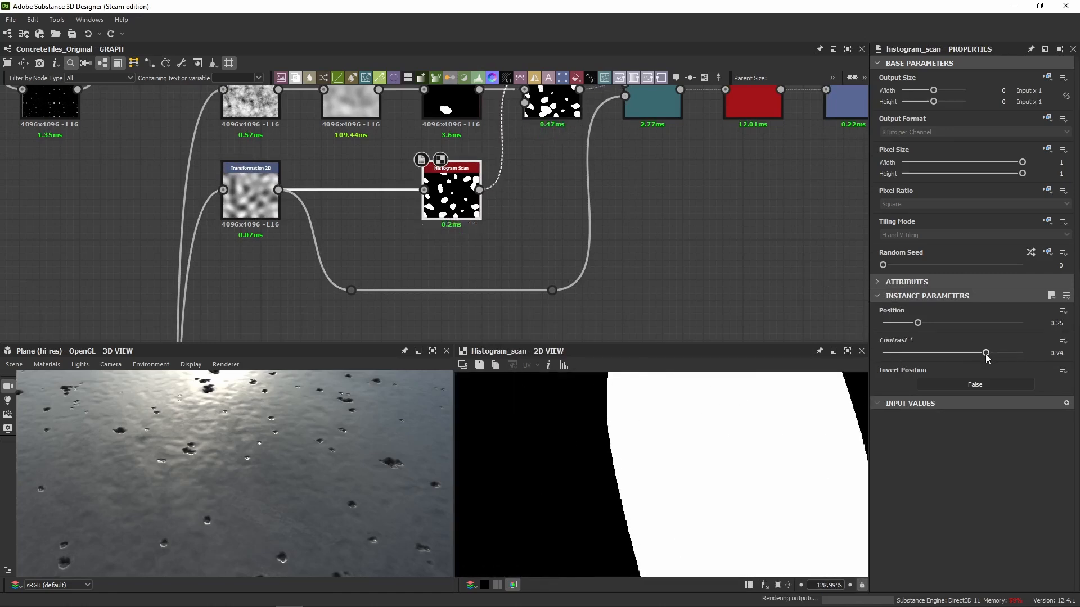
key(ctrl+z)
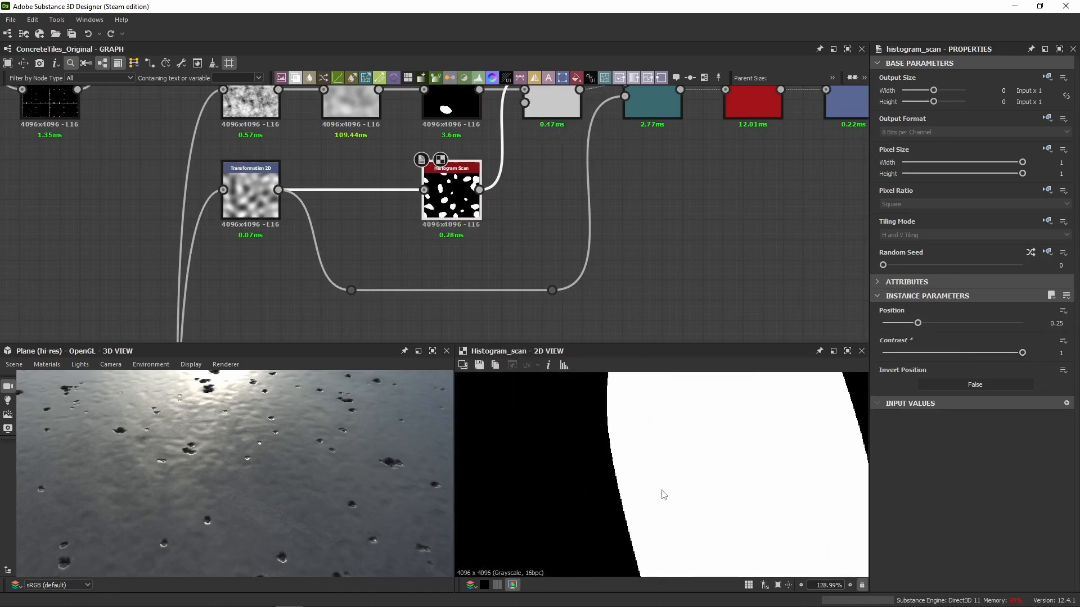
Compare the Blend that adds the masks with the upper Histogram Scan in 2D.
scroll(661, 494, down, 3)
middle_drag(519, 182, 509, 243)
click(543, 160)
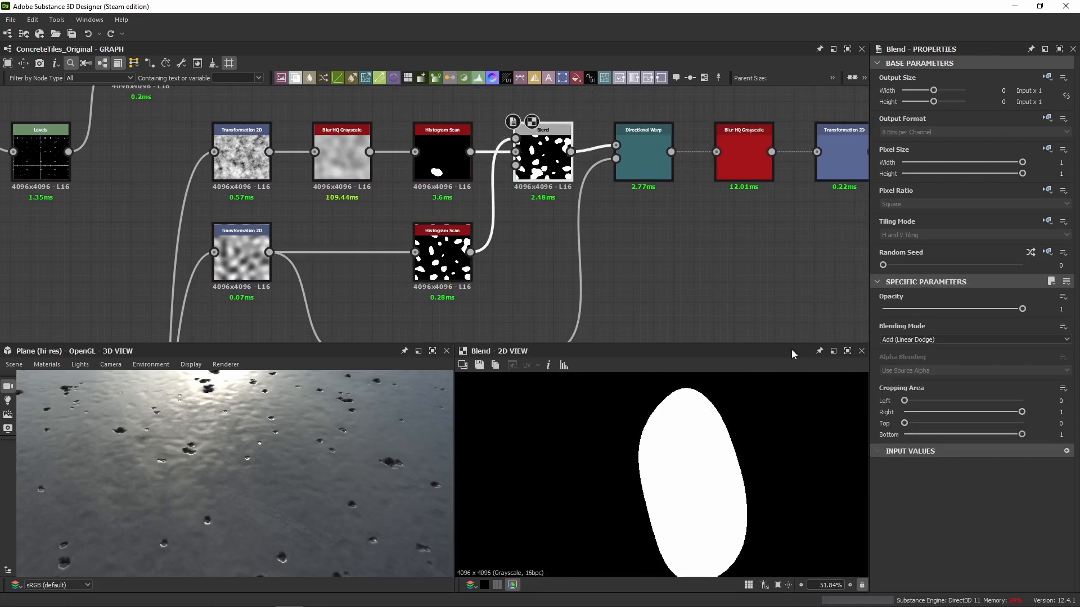
click(442, 154)
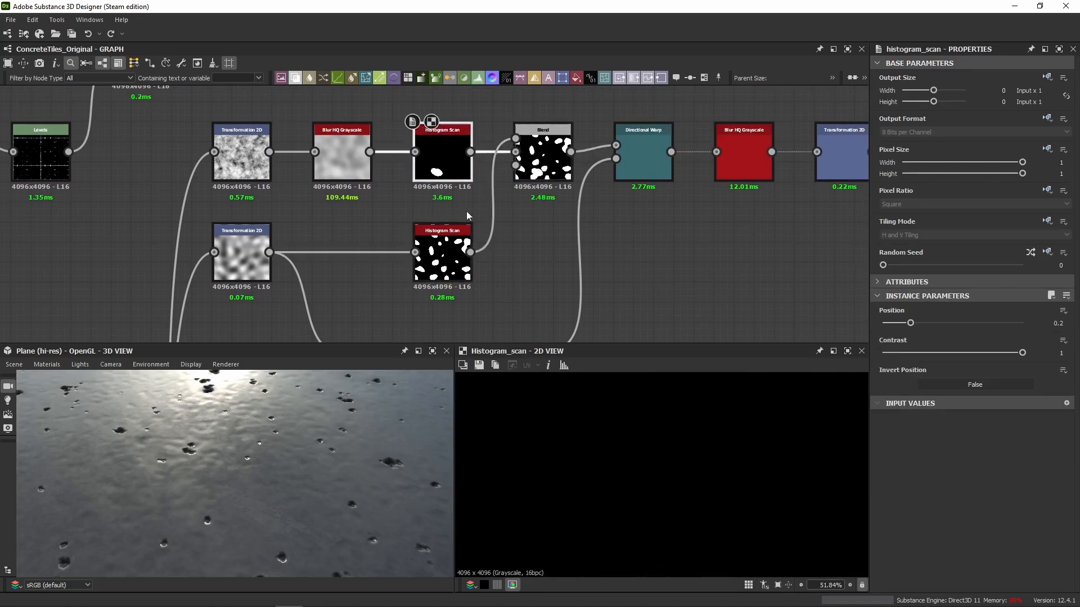
click(543, 160)
scroll(678, 432, down, 4)
scroll(678, 432, down, 4)
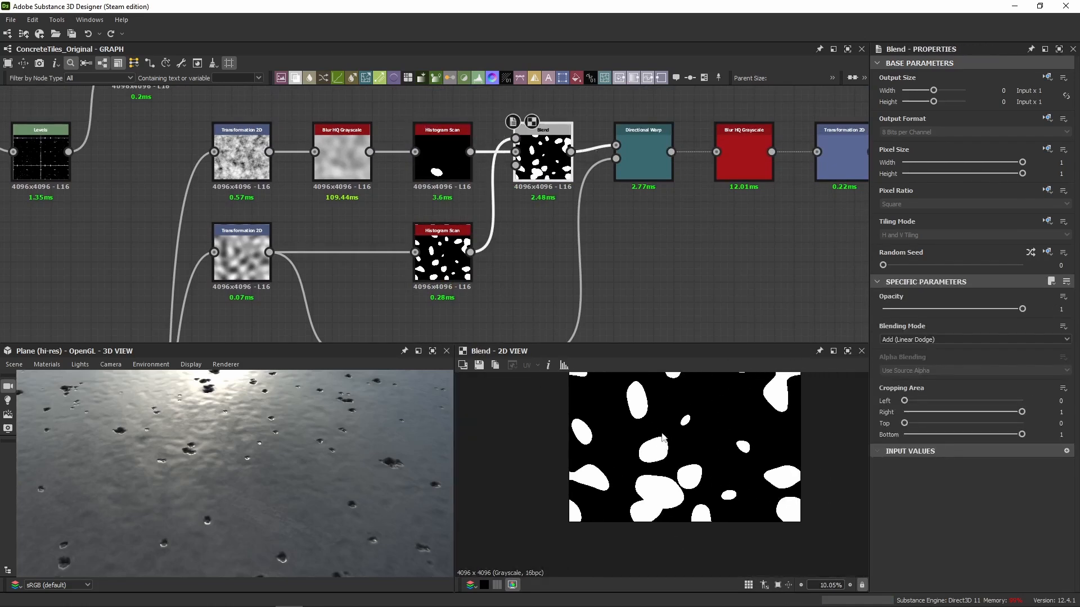
Try shifting the Position of the lower Histogram Scan while viewing its full mask, and restore it to 0.25.
click(443, 256)
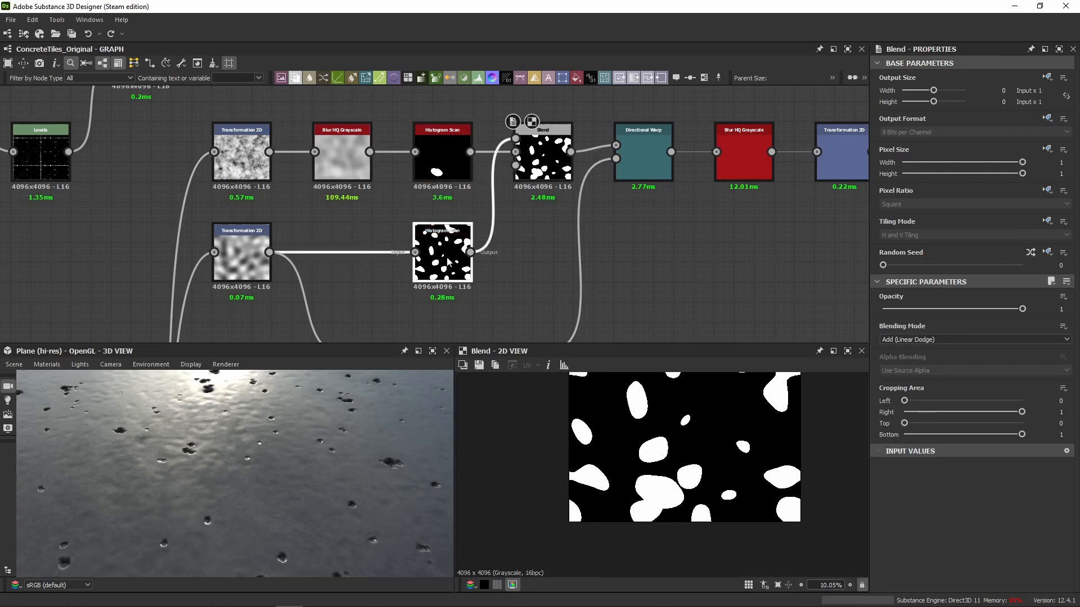
middle_drag(697, 450, 676, 515)
scroll(676, 461, down, 2)
middle_drag(498, 257, 492, 182)
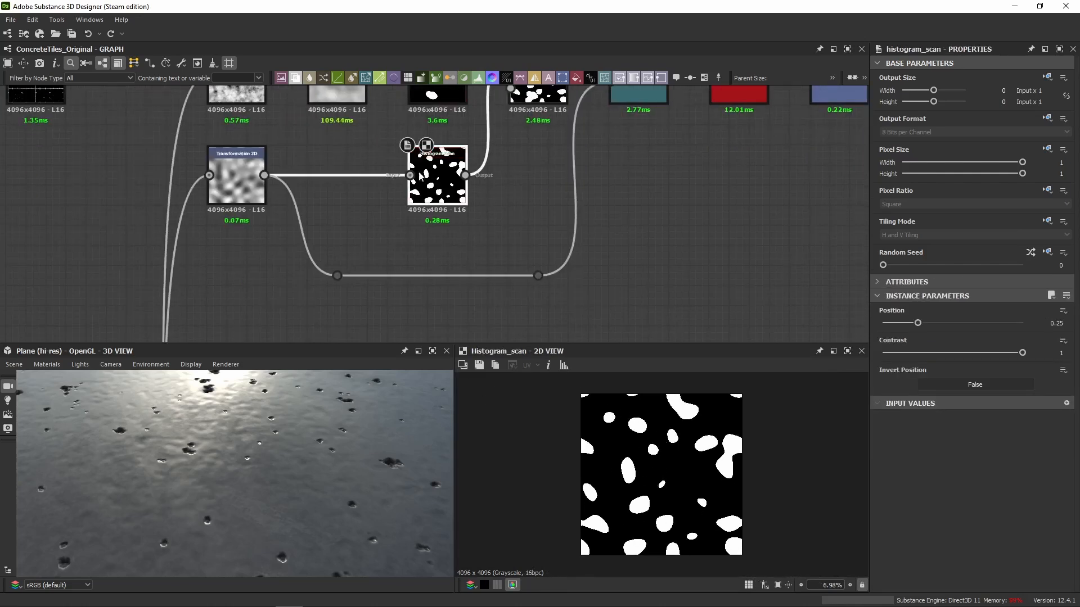
mouse_move(922, 325)
mouse_down()
mouse_move(956, 330)
mouse_move(913, 332)
mouse_move(960, 339)
mouse_move(916, 345)
mouse_up()
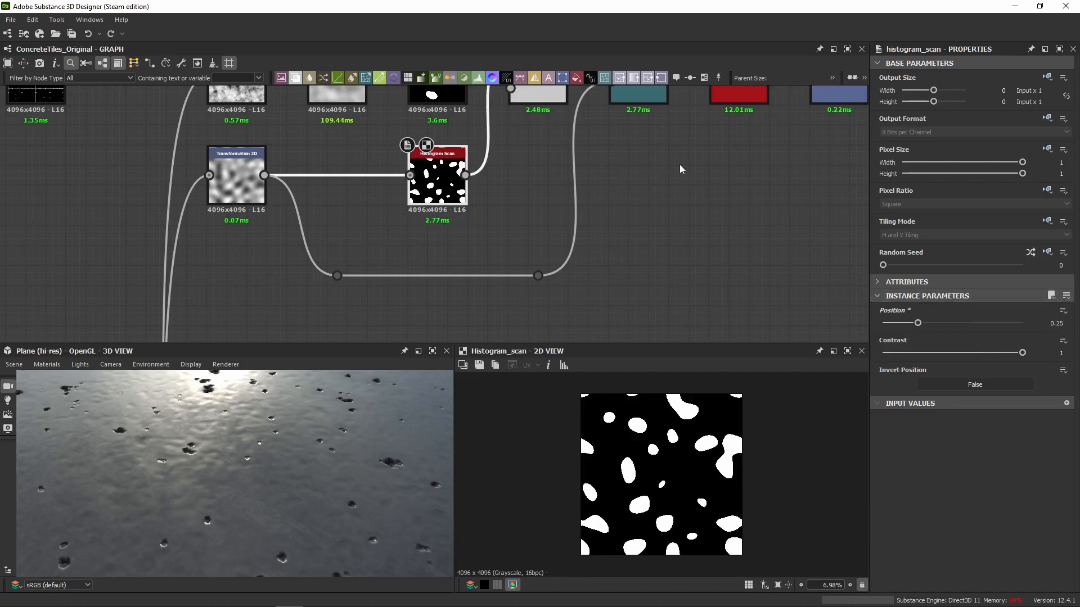
Show the lower Transformation 2D noise that drives the Directional Warp, view the warped mask in 2D, and inspect the mask Blend's settings.
click(238, 170)
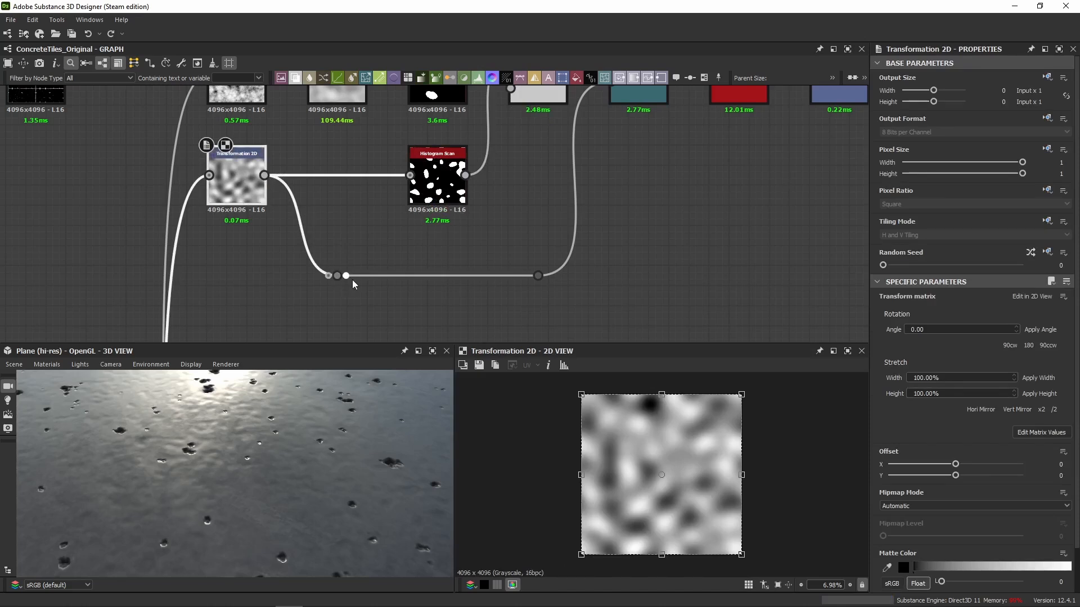
middle_drag(631, 185, 547, 212)
click(449, 115)
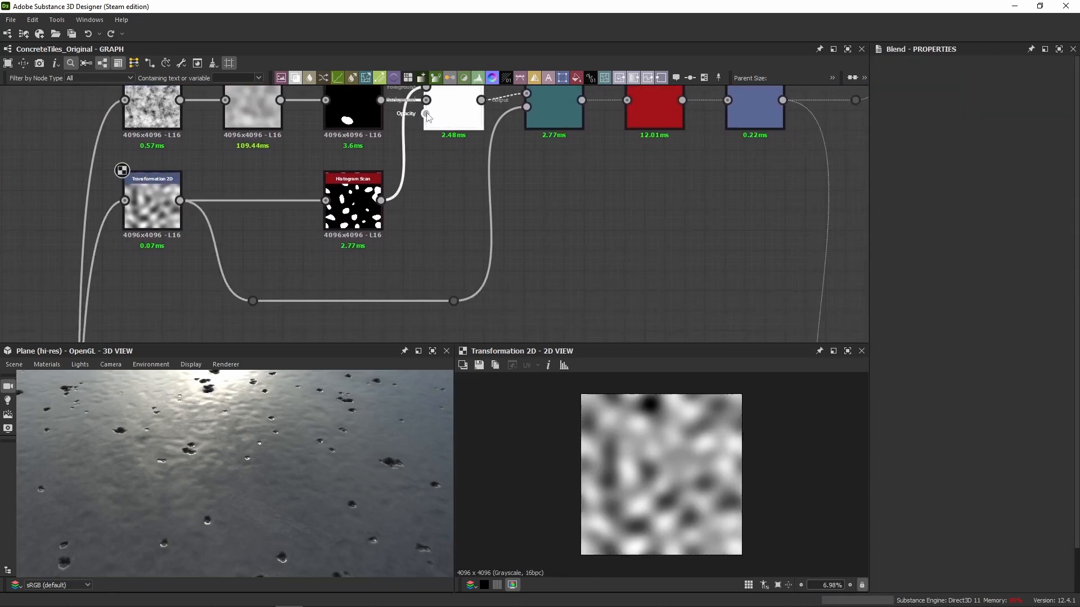
click(430, 170)
middle_drag(430, 171, 424, 240)
click(555, 183)
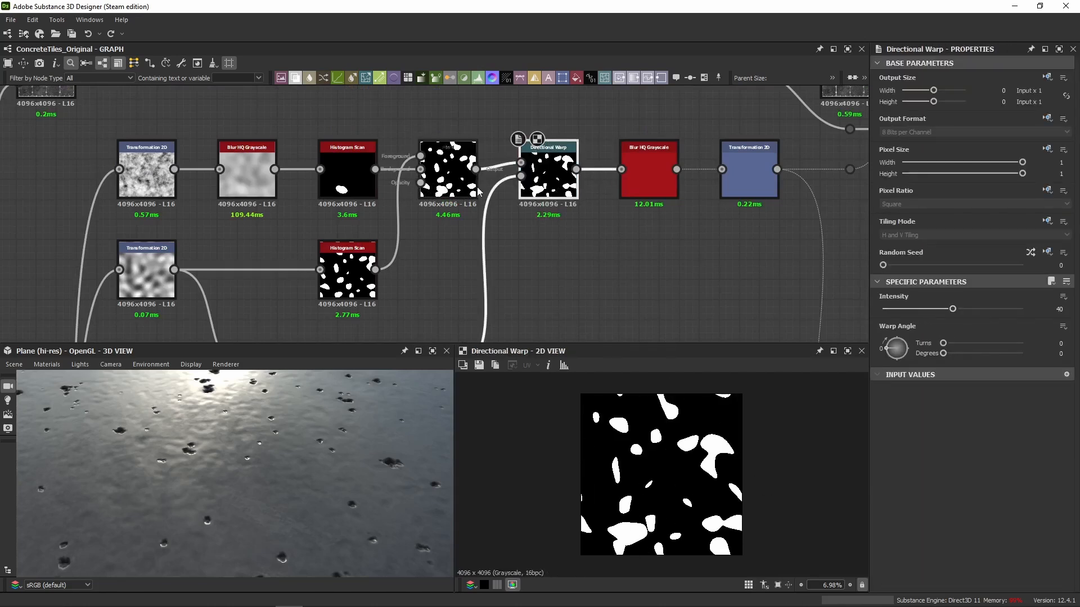
click(438, 183)
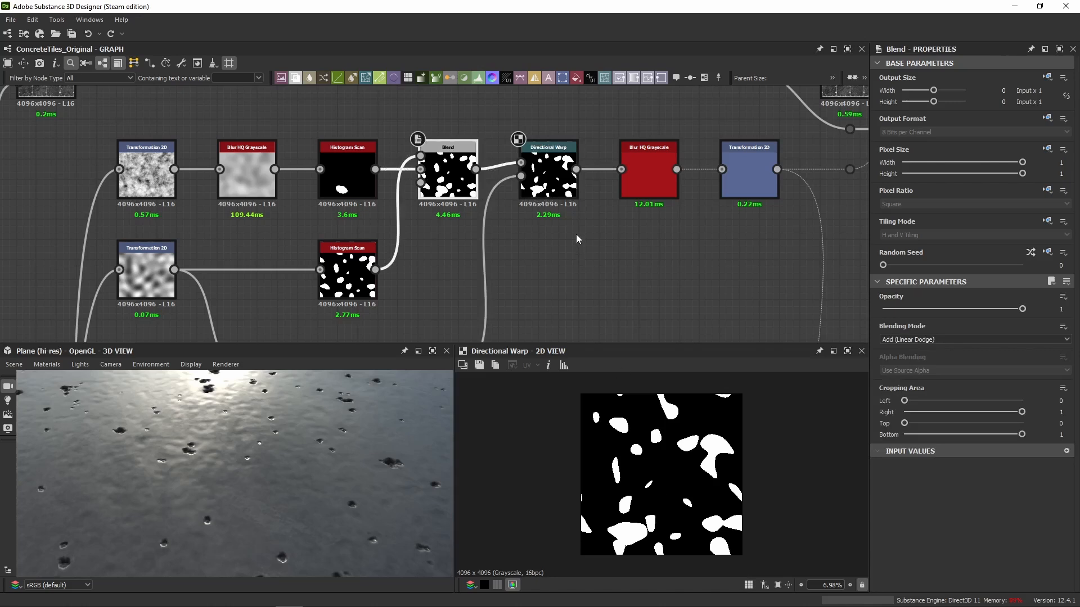
Try an Intensity of about 21.2 on the Directional Warp while inspecting the warped shapes, and undo the change.
click(548, 180)
scroll(742, 471, up, 3)
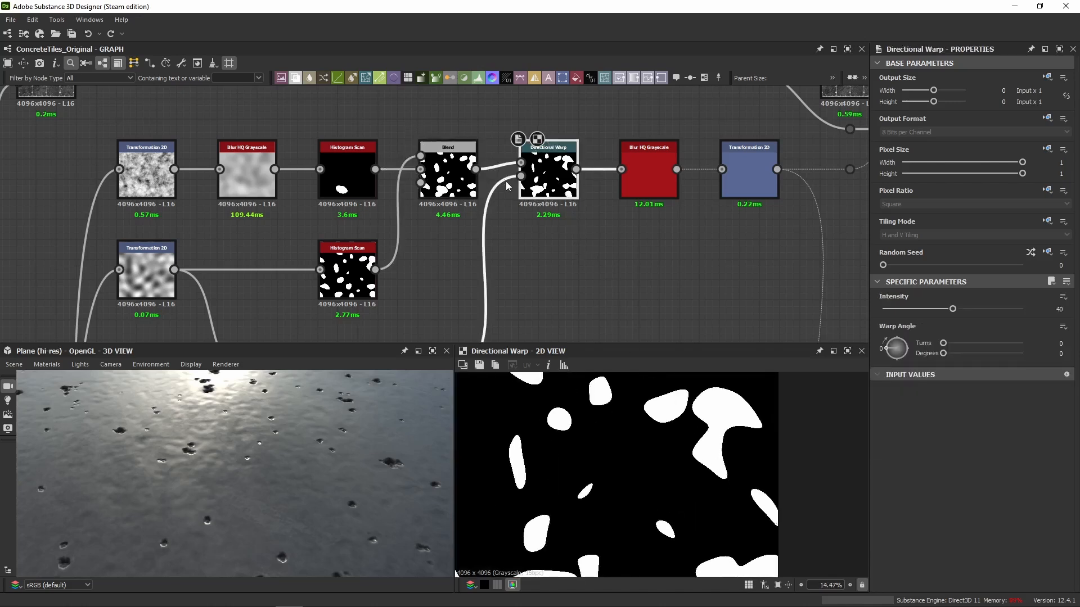
drag(952, 309, 932, 310)
key(ctrl+z)
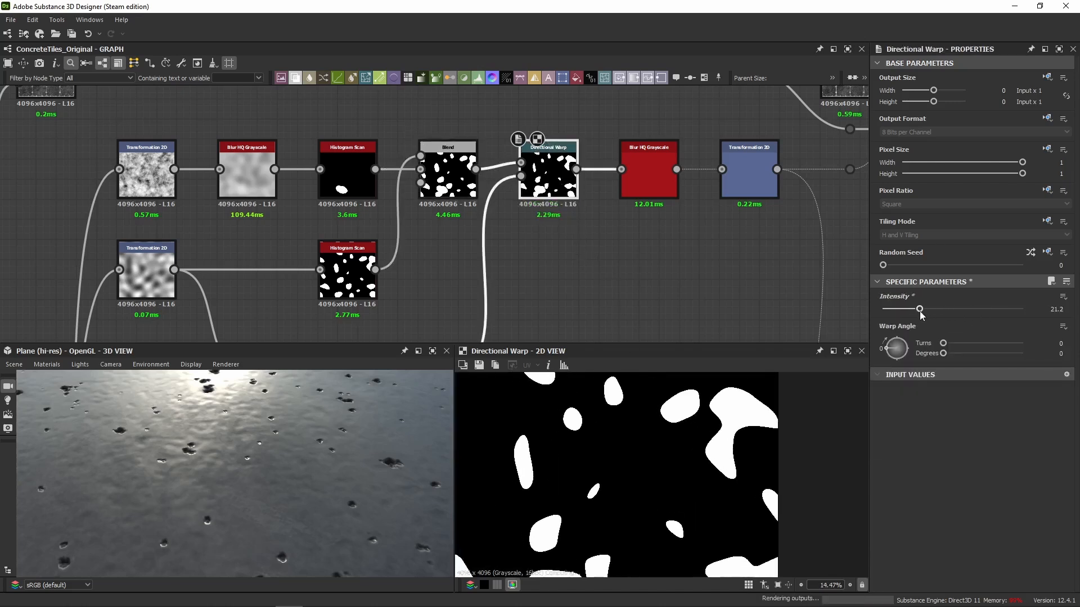
scroll(700, 464, down, 3)
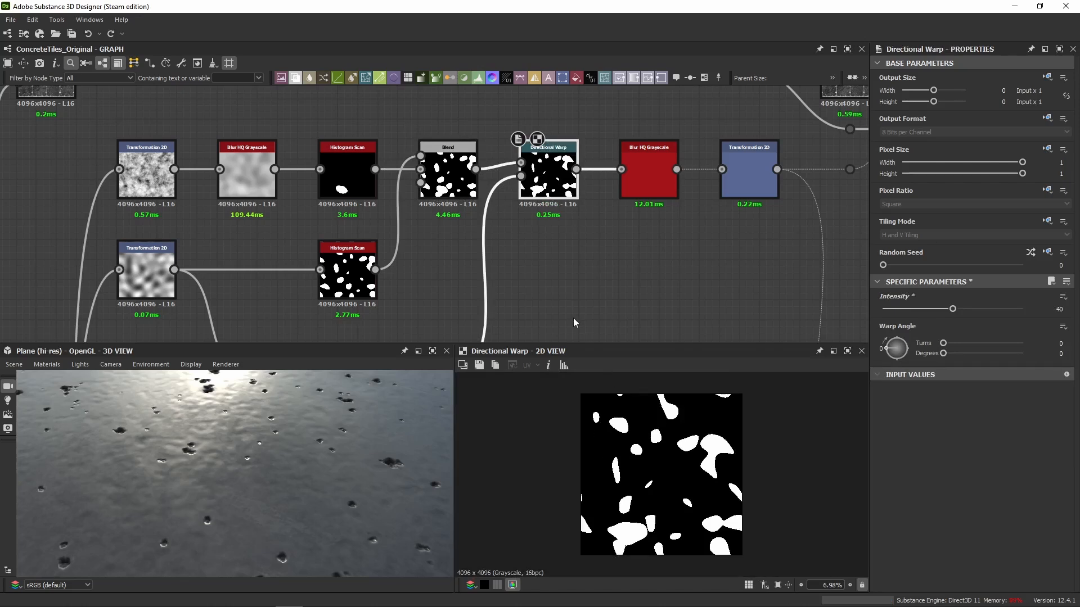
Show the Blur HQ Grayscale that follows the Directional Warp in 2D and examine its softened mask edges up close.
scroll(540, 255, down, 2)
middle_drag(540, 256, 527, 229)
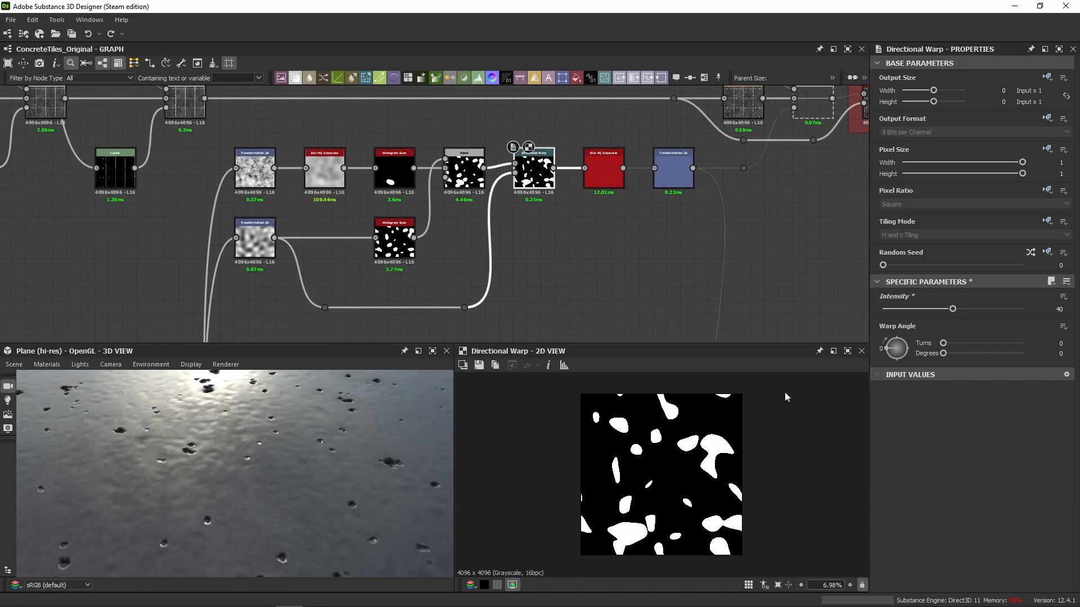
double_click(614, 180)
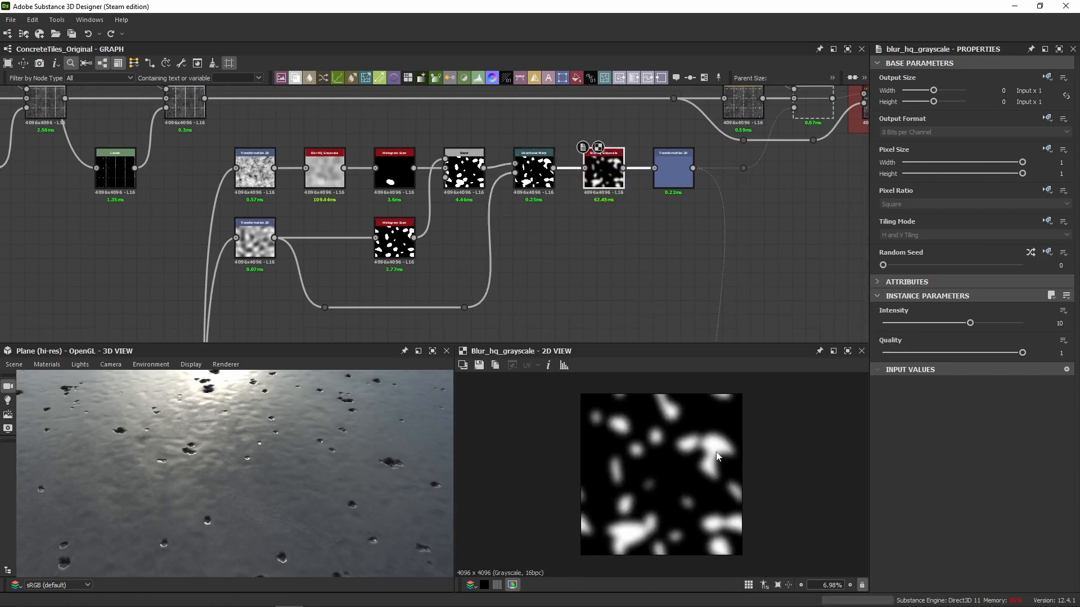
scroll(716, 451, up, 5)
middle_drag(716, 451, 662, 524)
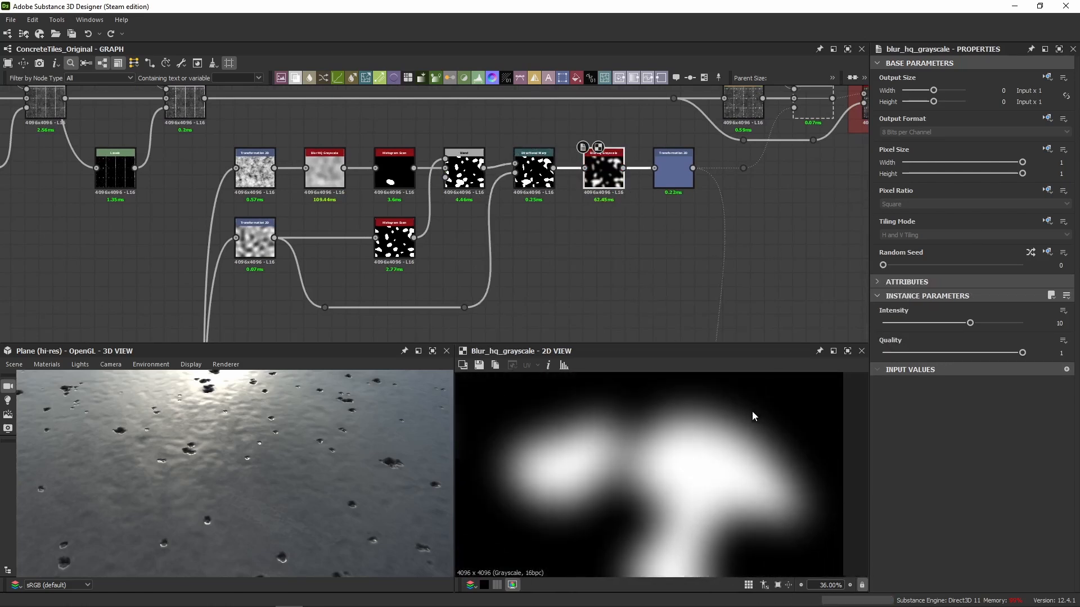
scroll(699, 400, up, 2)
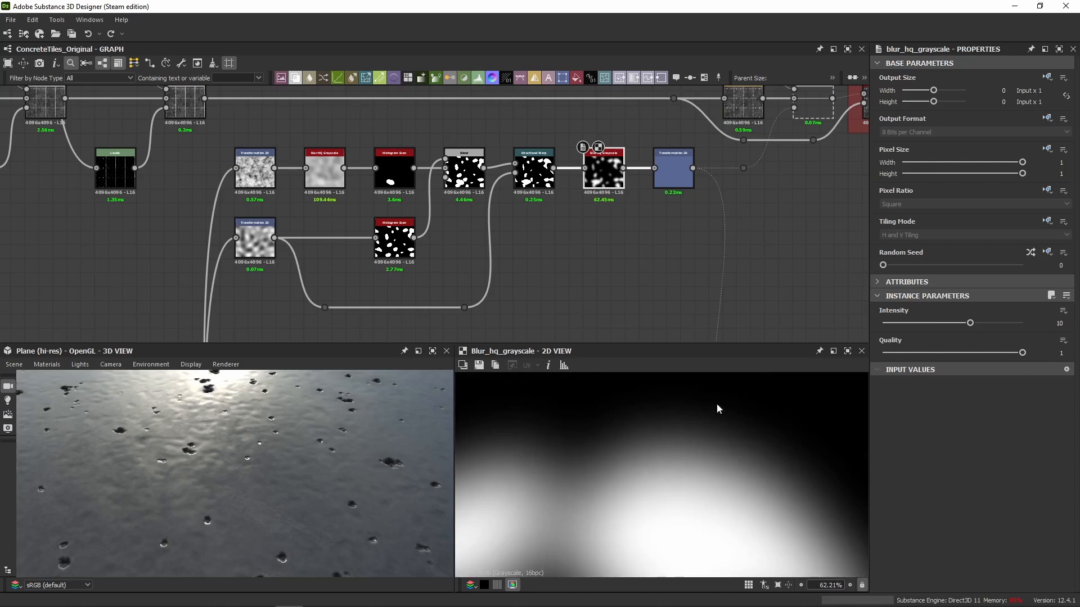
Compare the final Transformation 2D with the Blur HQ Grayscale feeding it in 2D.
middle_drag(628, 195, 508, 227)
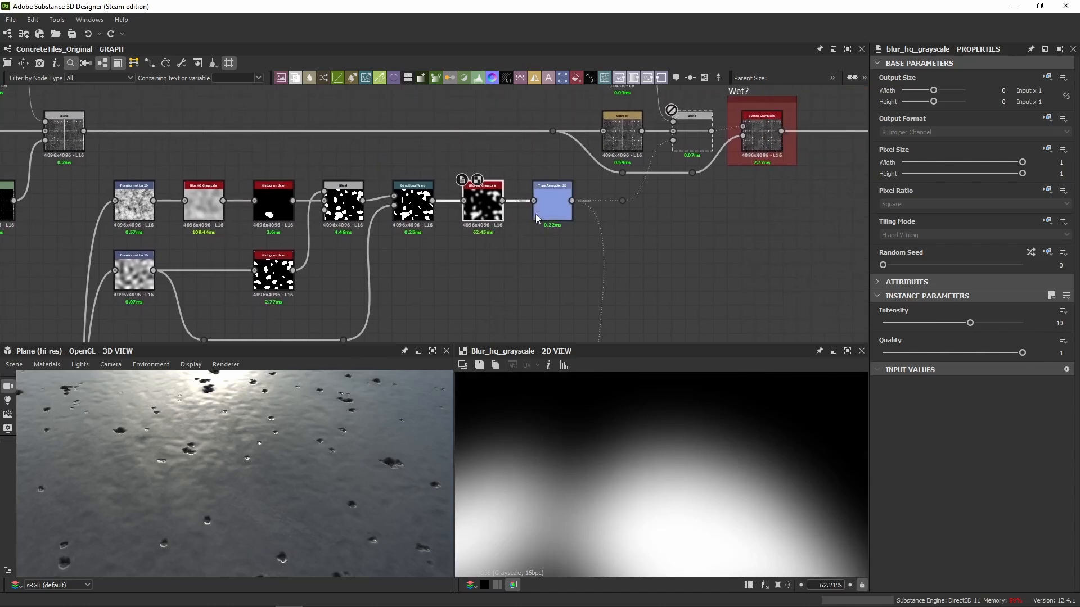
double_click(540, 213)
scroll(677, 466, down, 5)
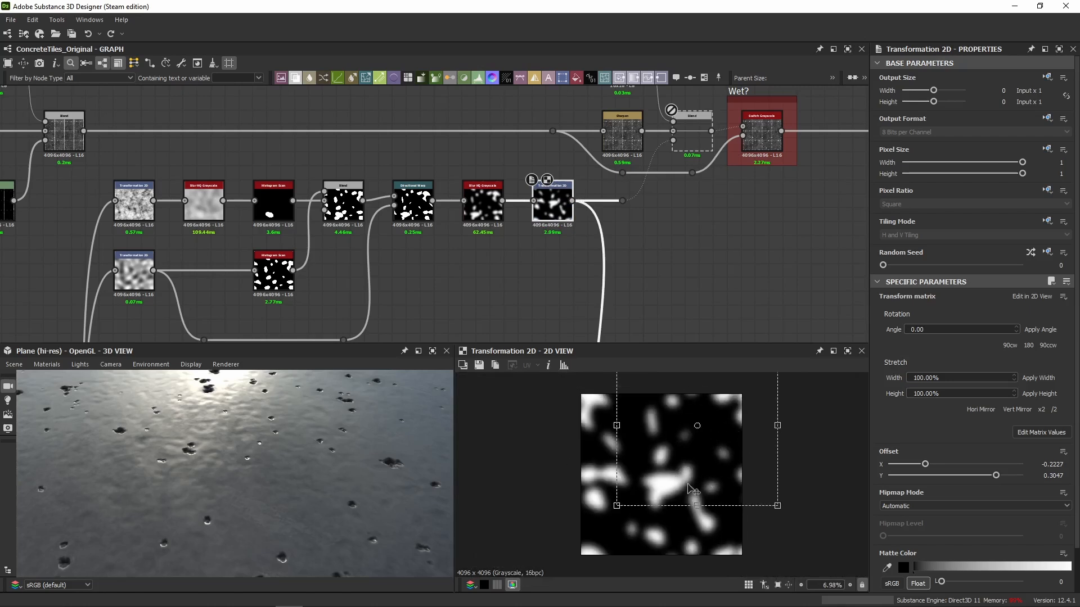
double_click(483, 203)
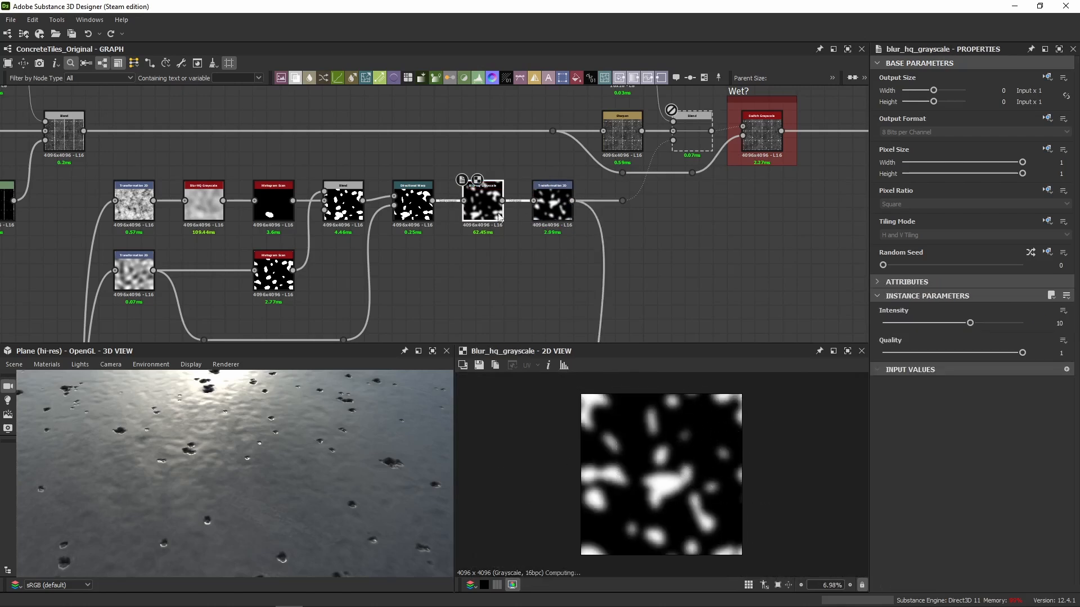
double_click(562, 217)
Try offsetting the final Transformation 2D to X -0.3662, Y 0.3187, undo it, and open its transform matrix values.
drag(709, 476, 732, 474)
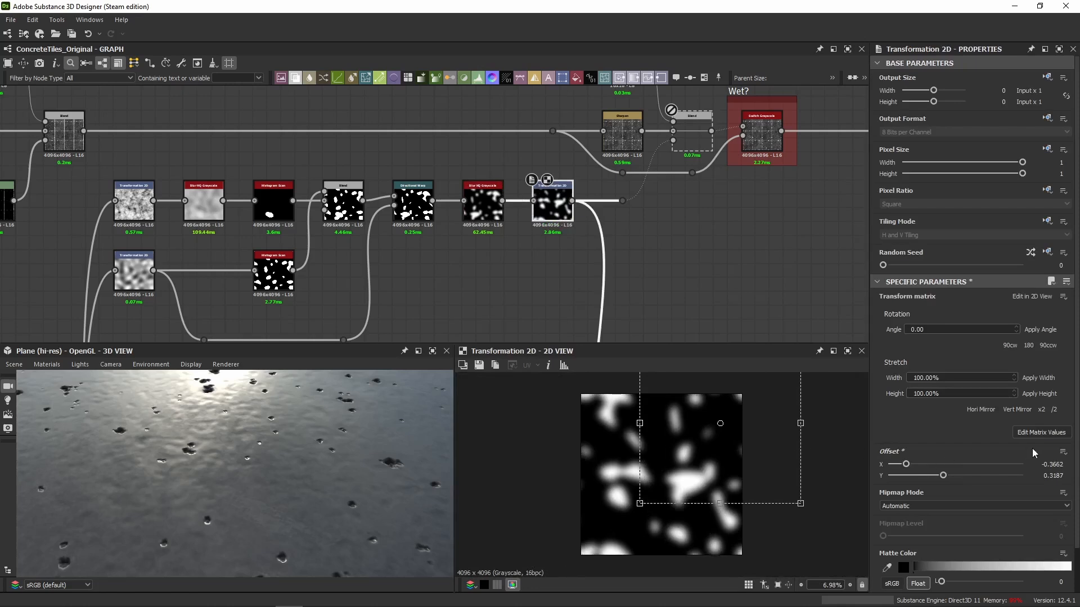
key(ctrl+z)
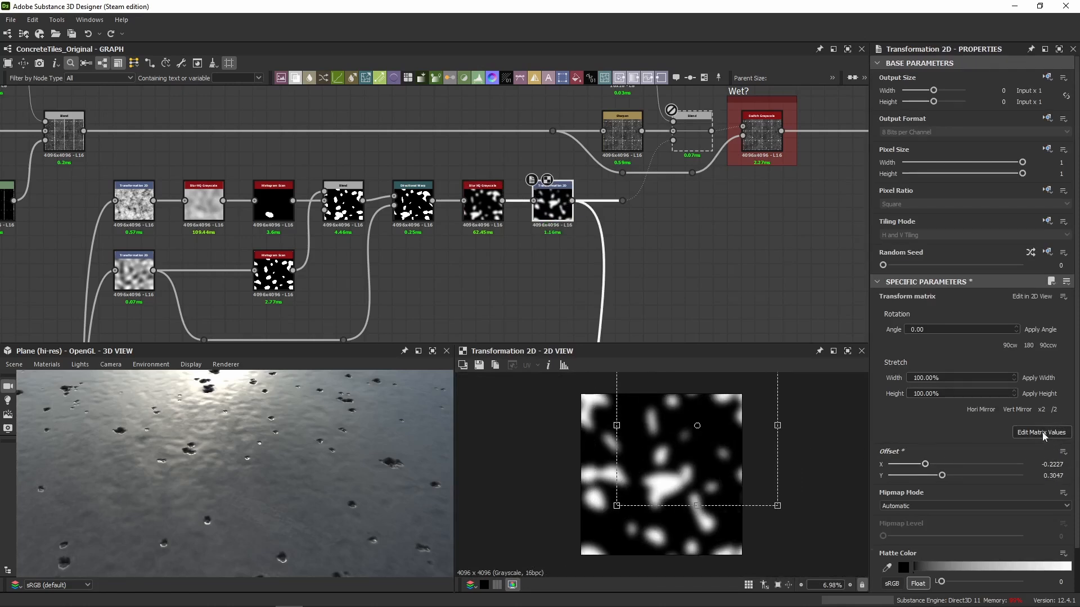
click(1041, 432)
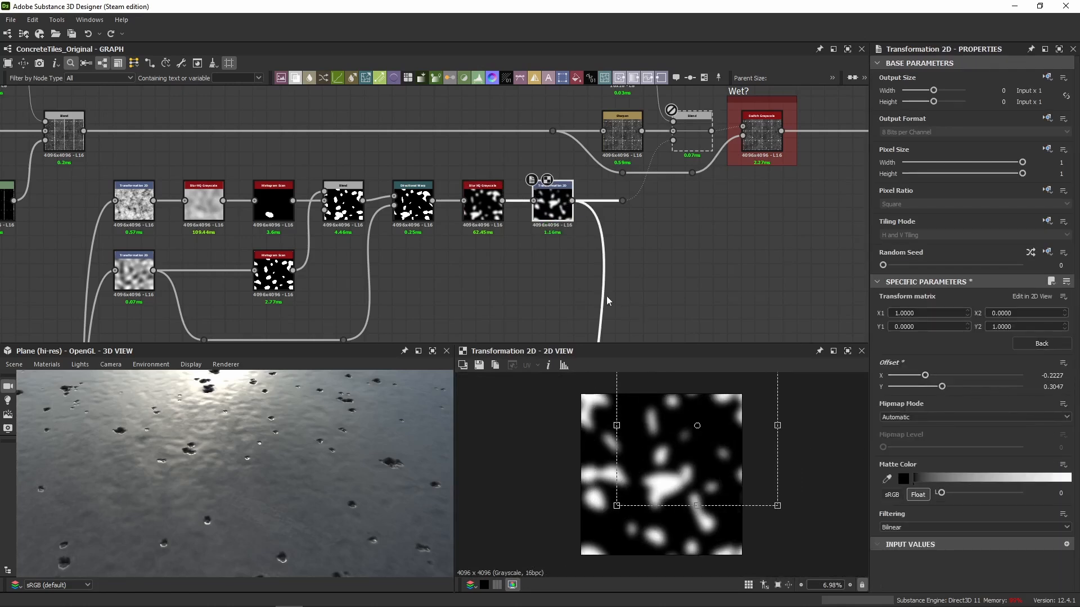
Trace the final Transformation 2D's output links toward the normal branch and the Blend before the Wet? switch.
middle_drag(644, 253, 496, 87)
scroll(490, 196, down, 4)
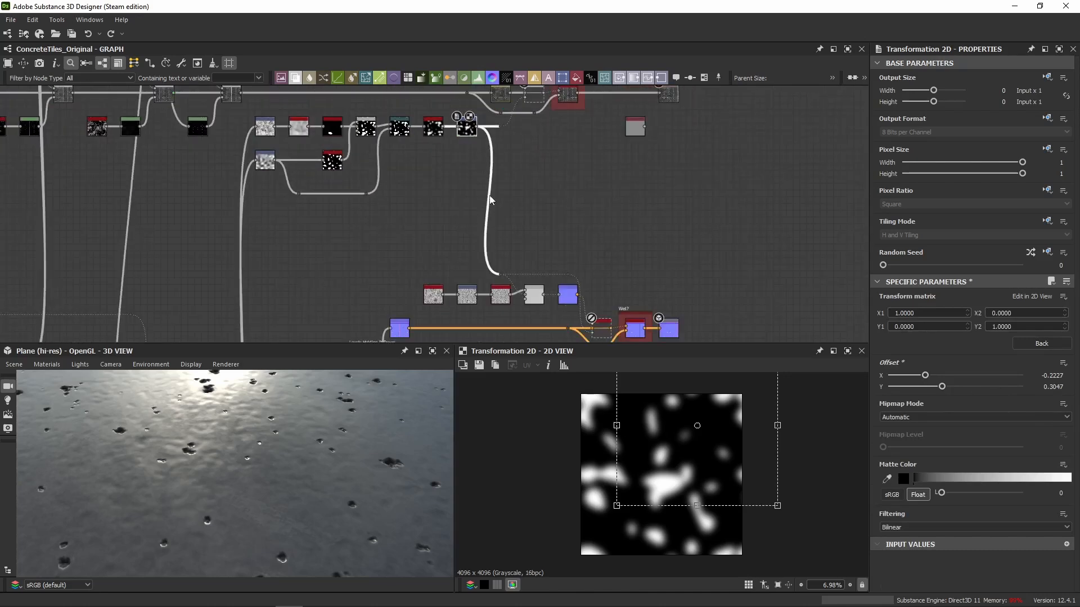
middle_drag(489, 196, 479, 279)
scroll(460, 208, up, 6)
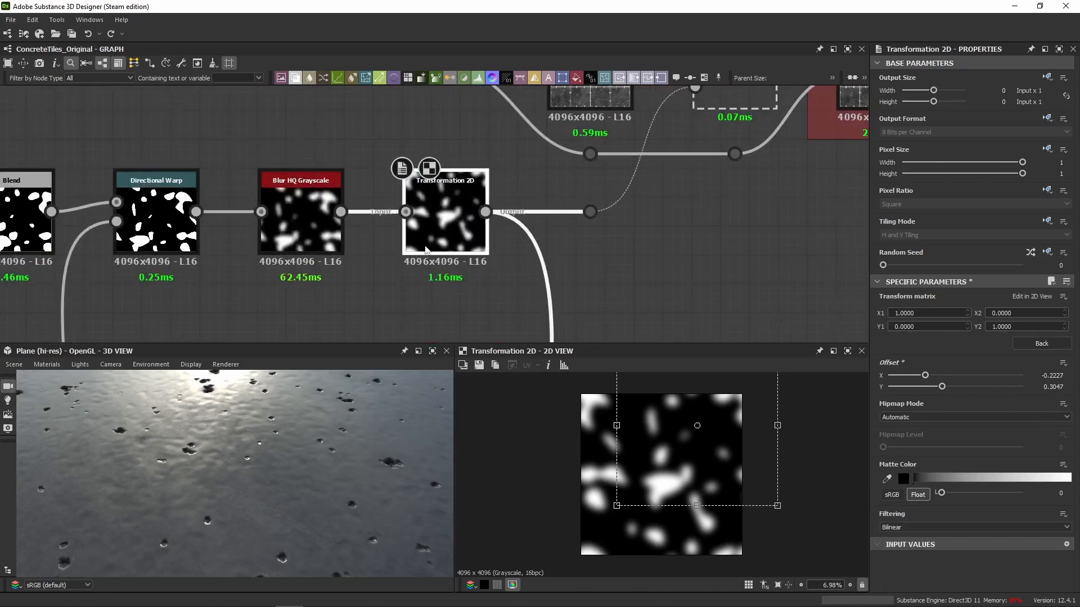
middle_drag(598, 238, 549, 307)
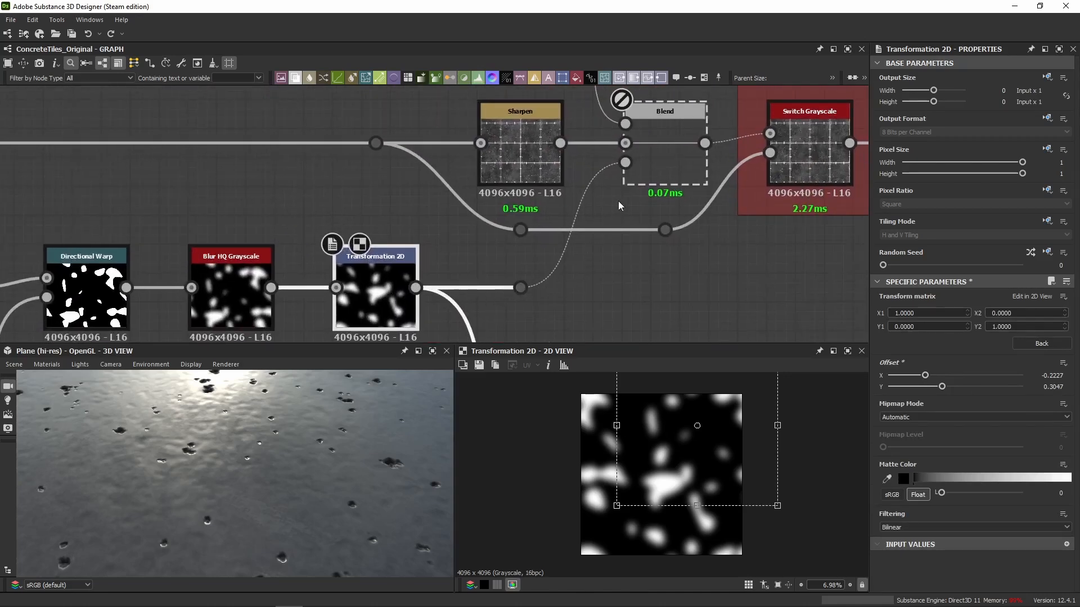
Show the whole result of the roughness Blend before the Wet? switch in 2D.
middle_drag(640, 157, 626, 178)
click(646, 184)
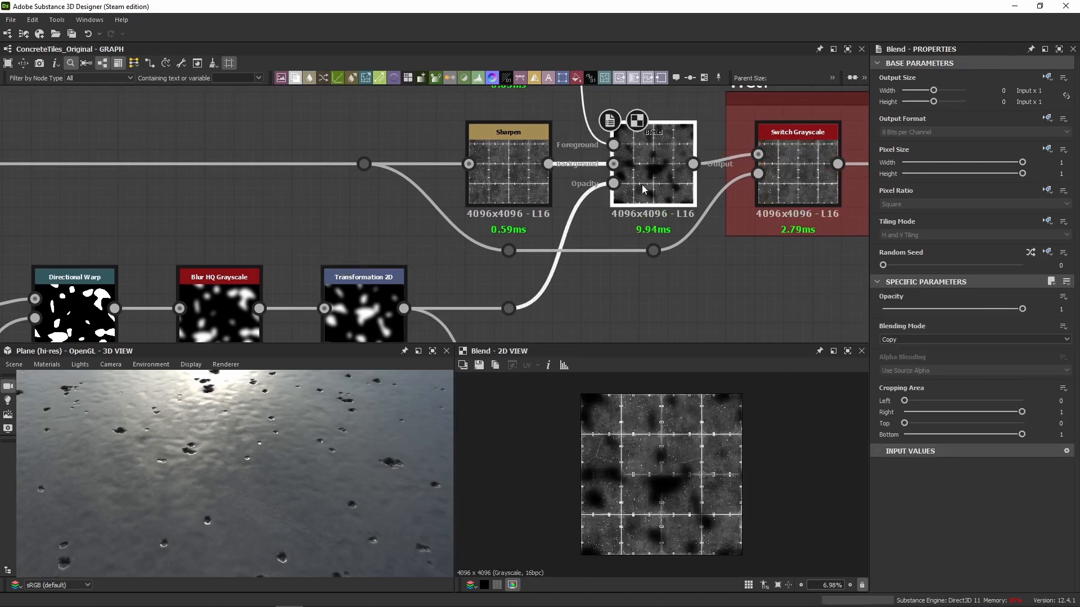
scroll(602, 467, down, 2)
scroll(205, 434, down, 5)
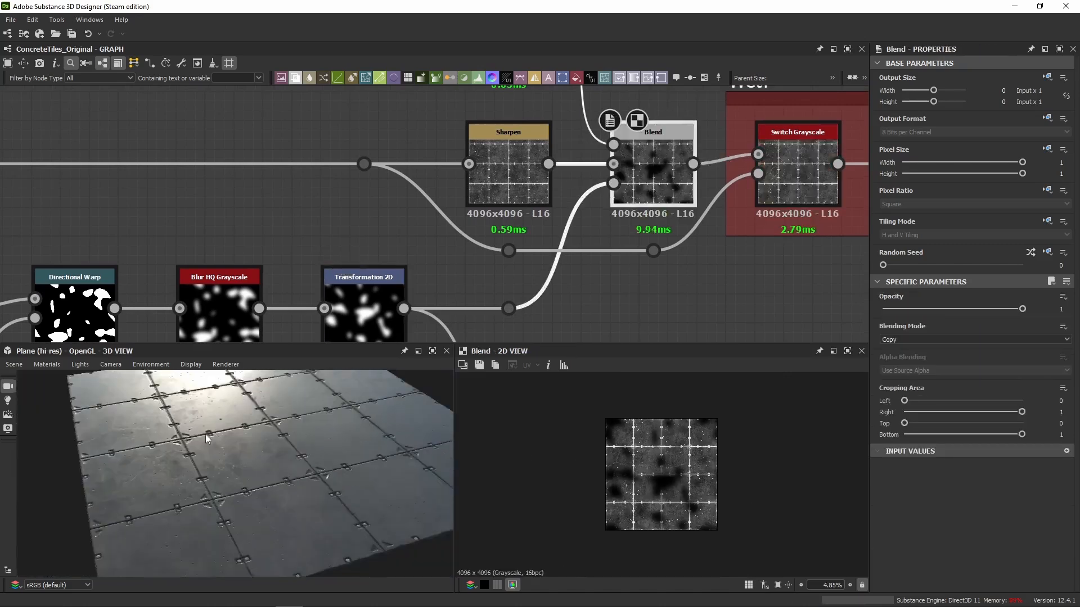
Set the graph's Wet? preview parameter to True and examine the tiles' reflections in the 3D view.
scroll(266, 438, up, 3)
scroll(261, 428, down, 4)
drag(342, 411, 292, 444)
click(692, 306)
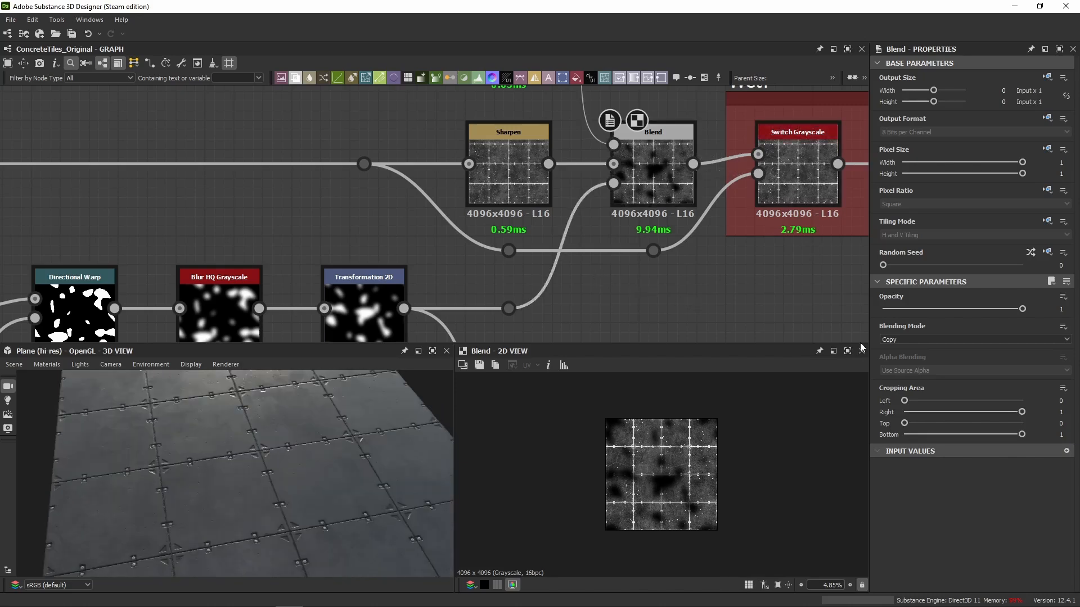
click(957, 382)
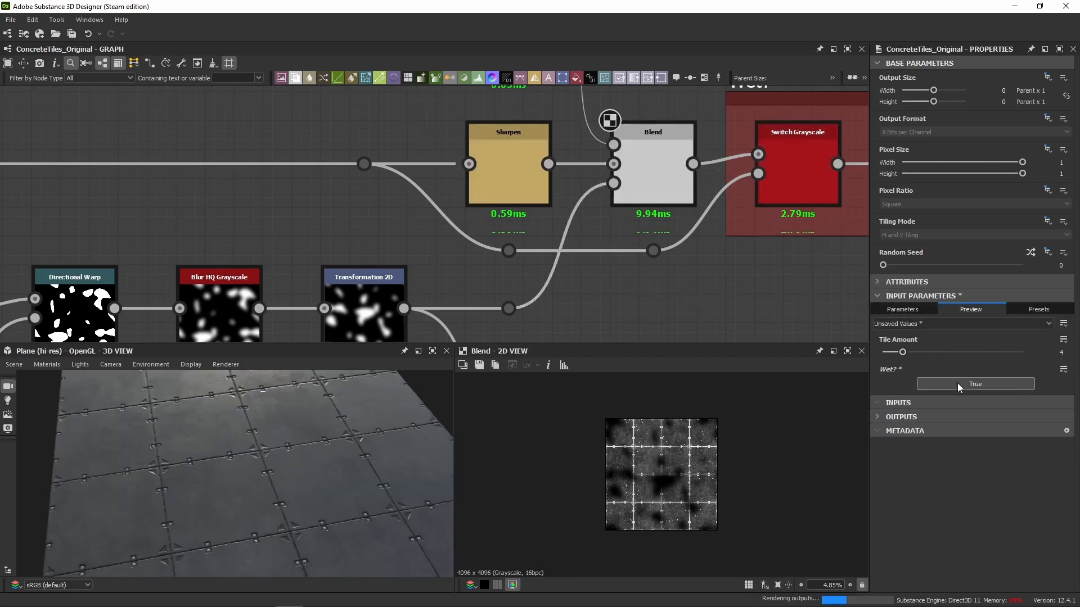
drag(345, 481, 370, 464)
Show the Blend's Uniform Color foreground and Transformation 2D opacity mask in 2D, and the blended roughness they produce.
middle_drag(663, 267, 660, 273)
scroll(637, 218, down, 2)
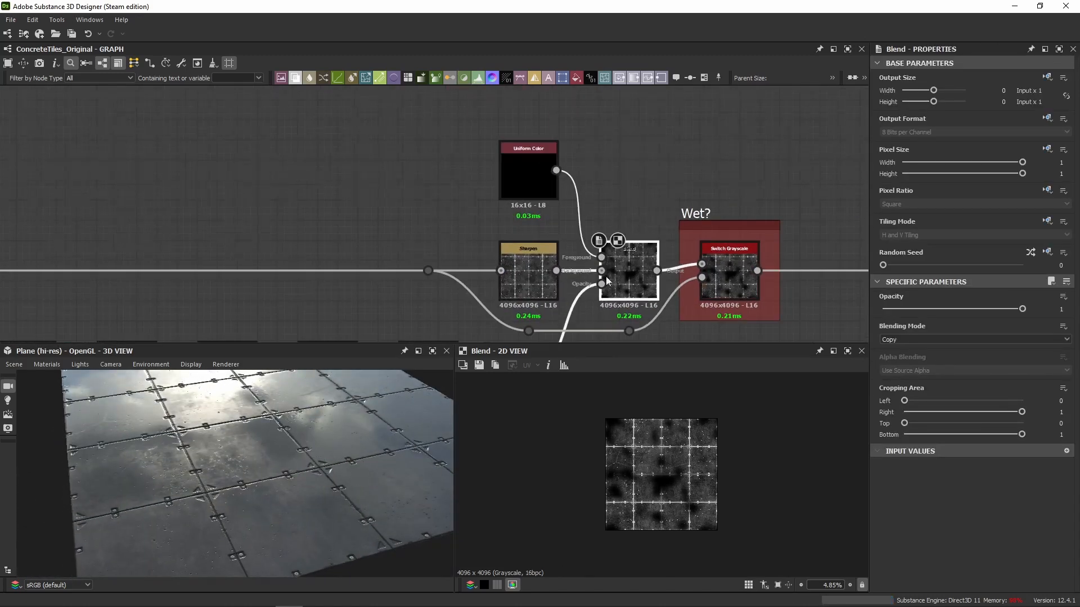
click(546, 172)
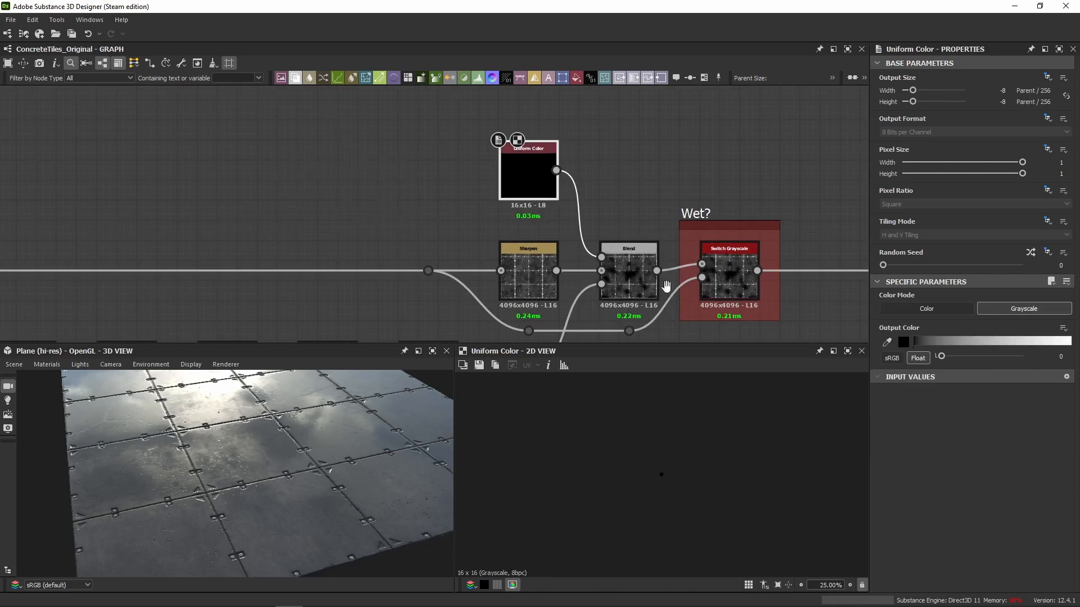
middle_drag(663, 283, 651, 189)
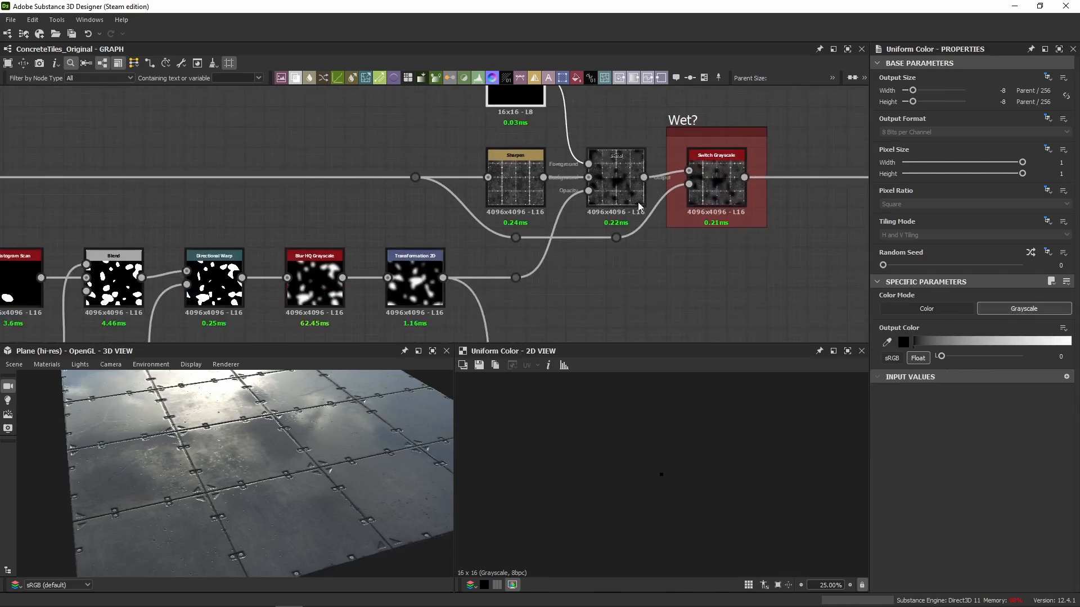
click(444, 287)
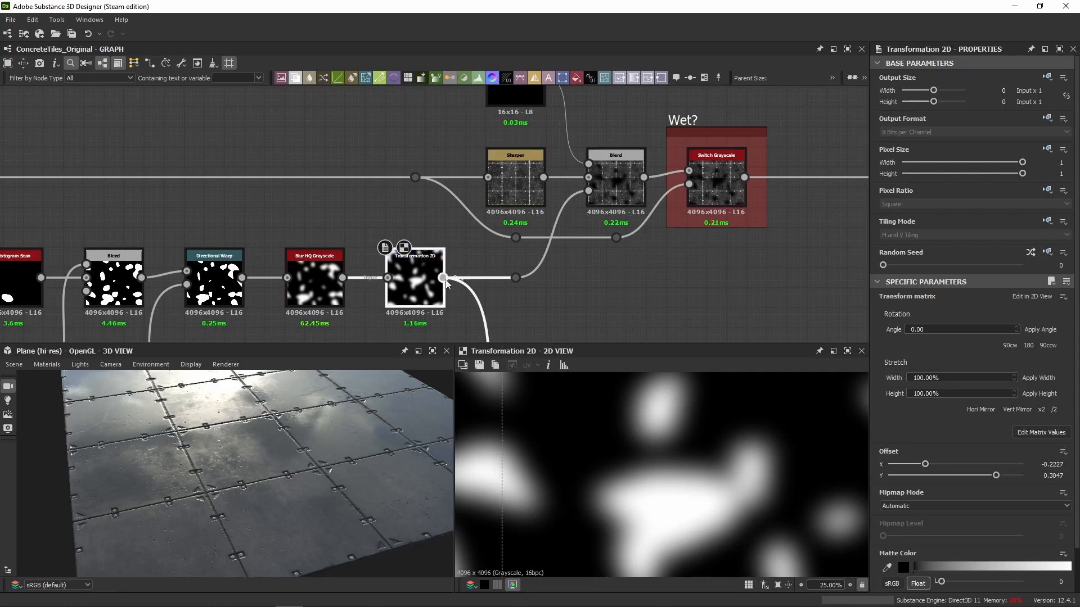
click(606, 192)
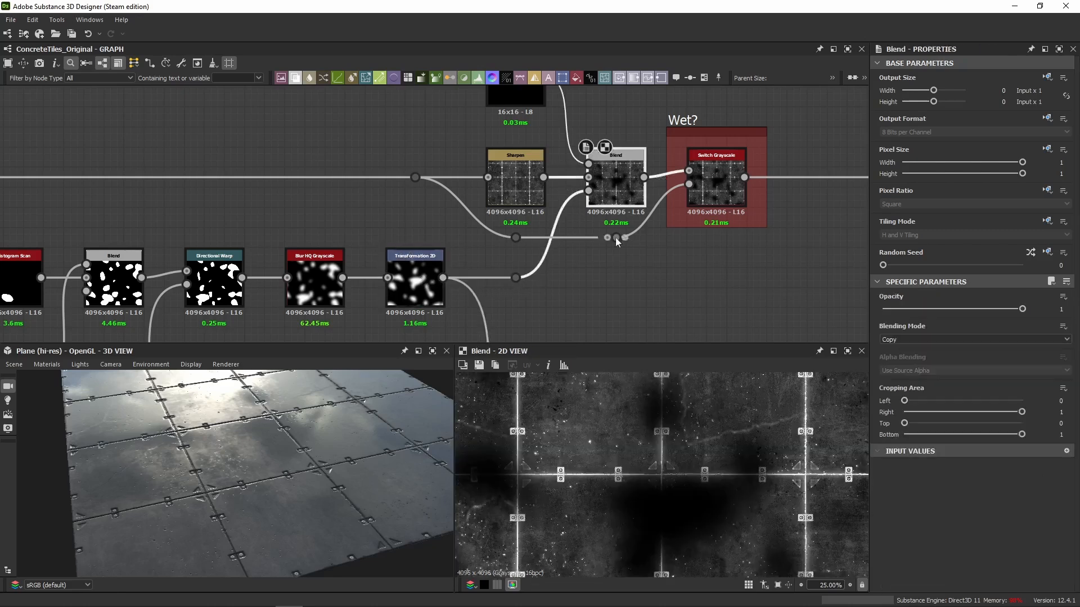
Compare the Blend's roughness result with its Transformation 2D opacity mask up close in 2D.
scroll(547, 444, up, 5)
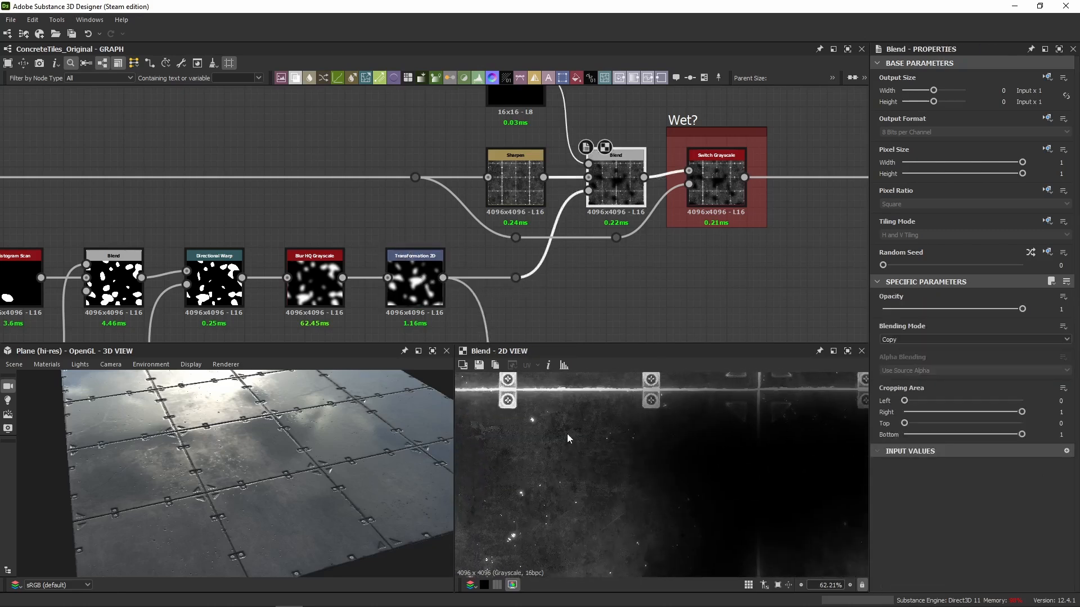
click(428, 296)
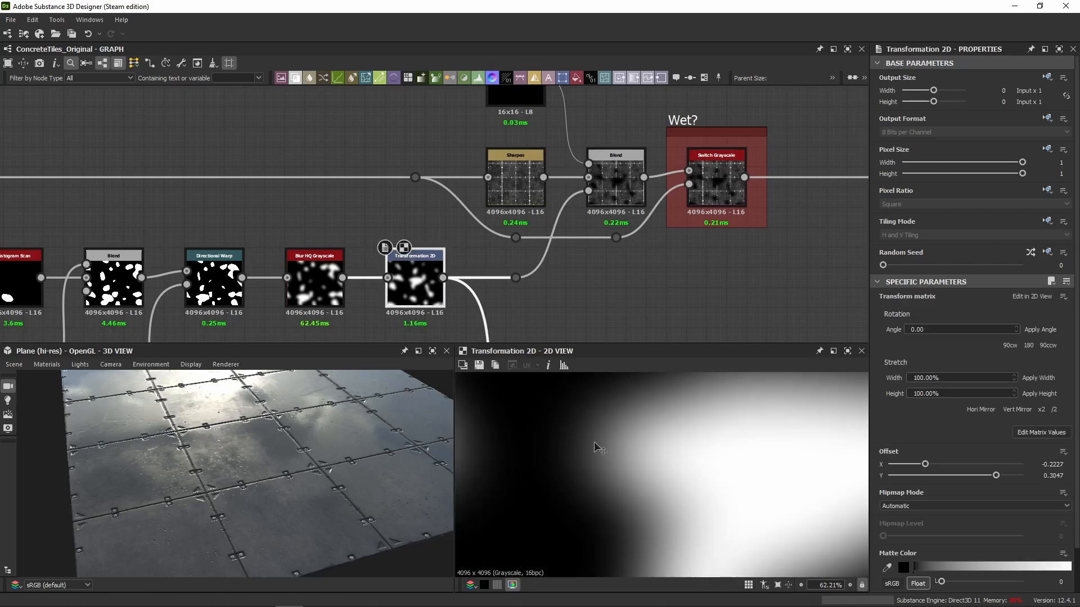
click(613, 186)
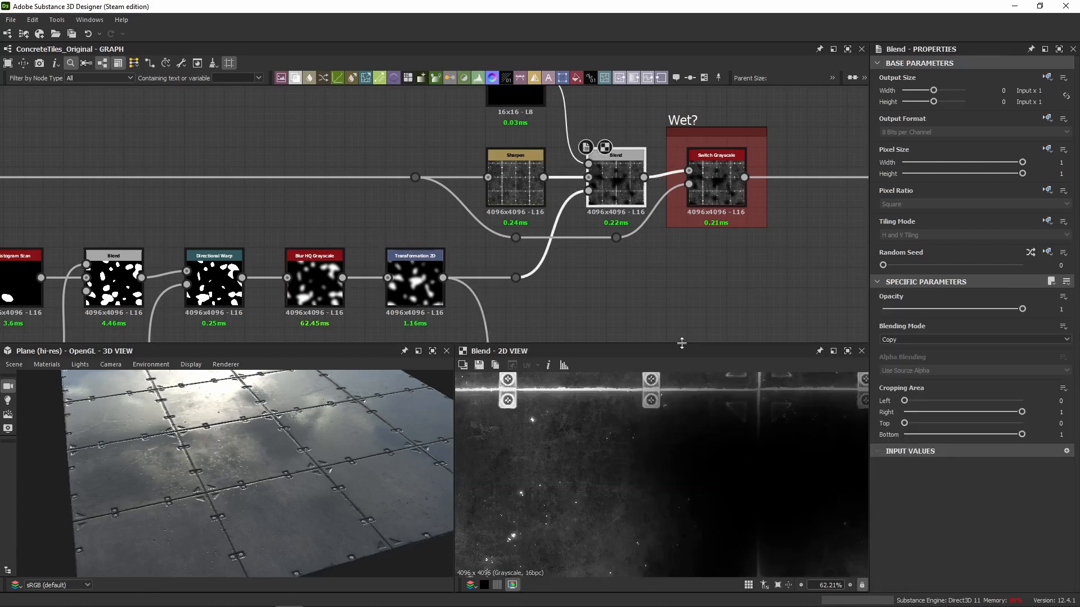
Try disabling the Blur HQ Grayscale of the wet mask and examine the tiles' reflections in the 3D view.
click(313, 293)
key(shift+d)
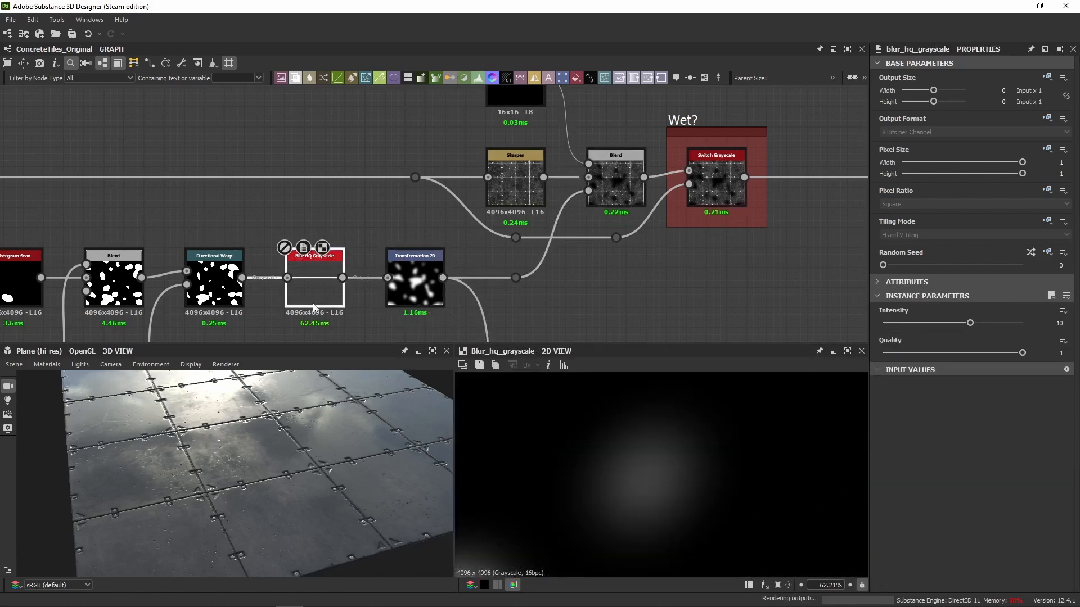
drag(318, 470, 315, 427)
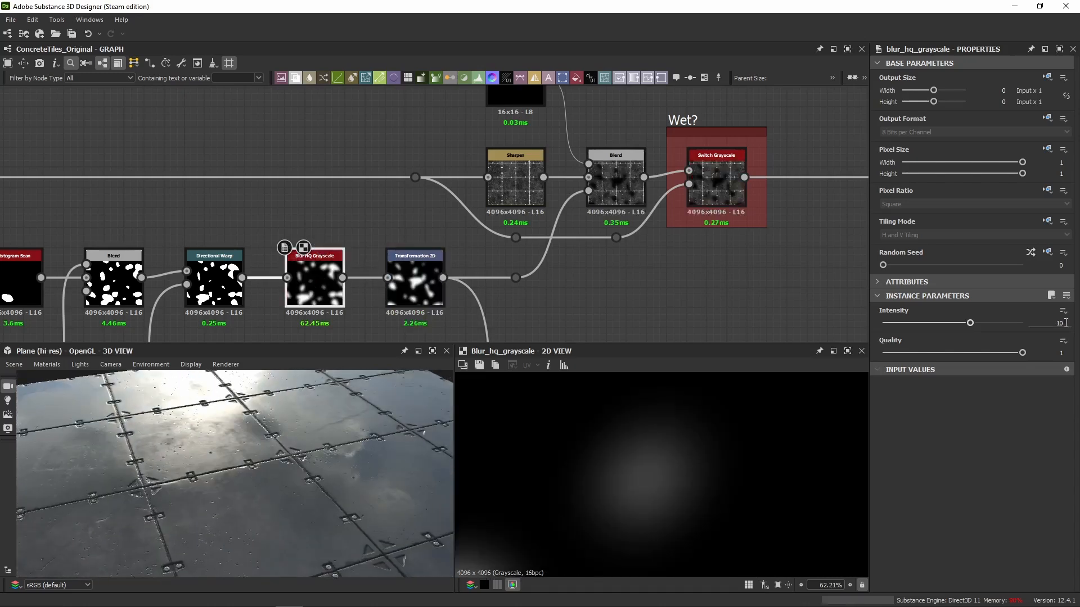
drag(309, 464, 293, 411)
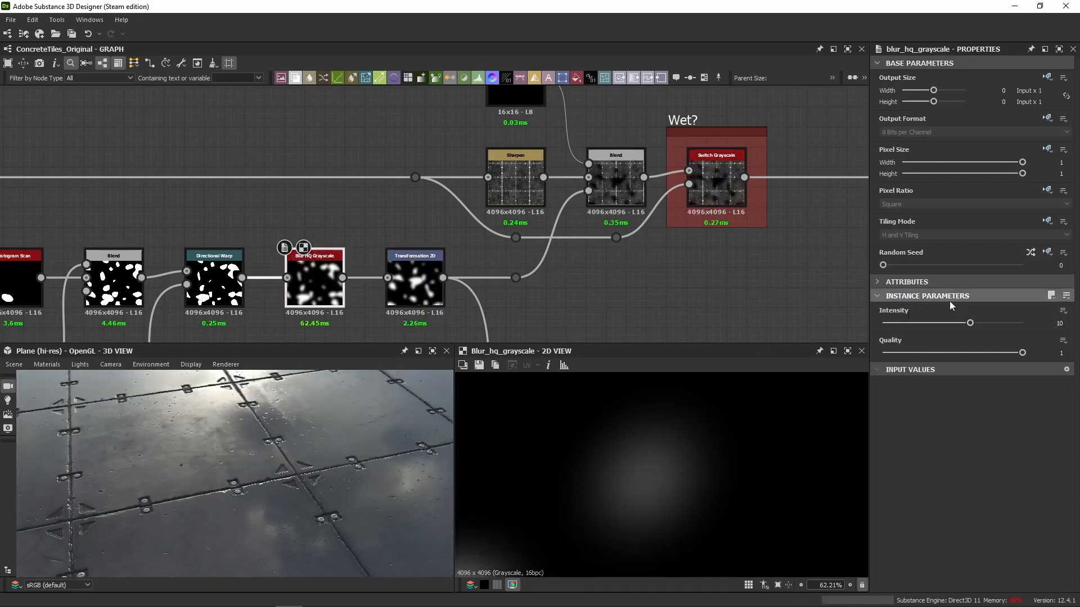
Try Blur HQ Grayscale intensities of 1.73 and 4.88 and compare the wet areas' reflections in 3D.
drag(961, 327, 890, 330)
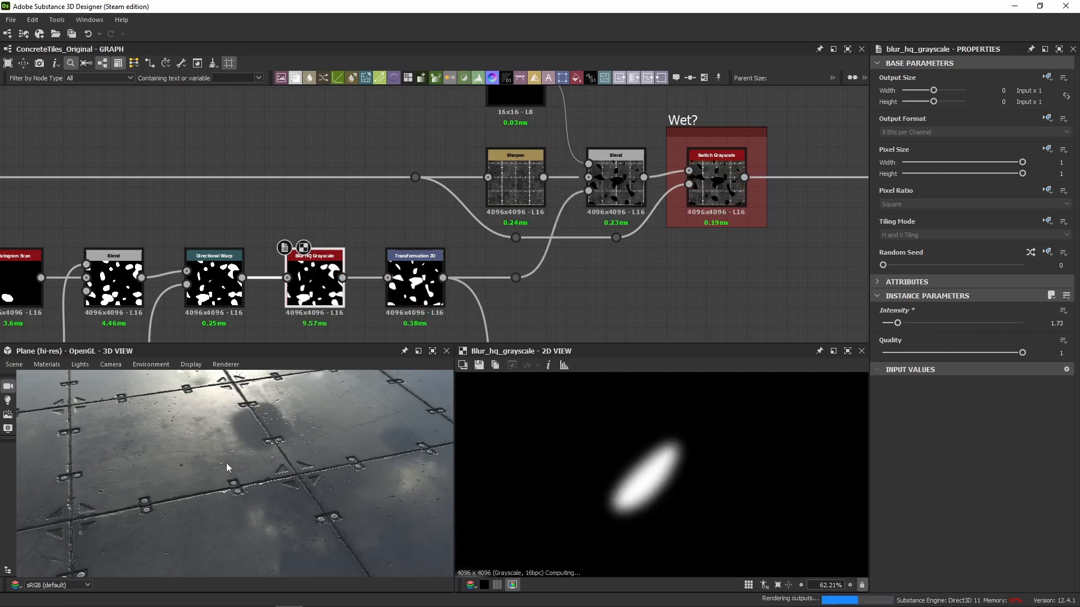
mouse_move(239, 456)
mouse_down()
mouse_move(236, 447)
mouse_move(253, 453)
mouse_up()
drag(897, 325, 926, 331)
drag(478, 425, 379, 441)
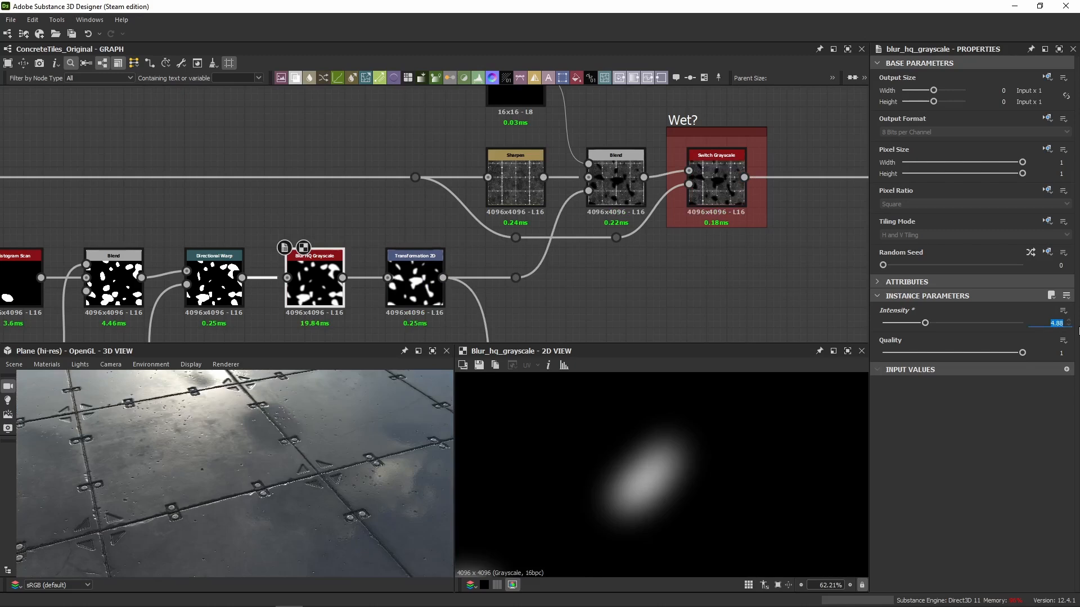
key(Return)
drag(356, 475, 258, 448)
Undo the Blur HQ Grayscale intensity changes and show the whole roughness Blend result in 2D.
key(ctrl+z)
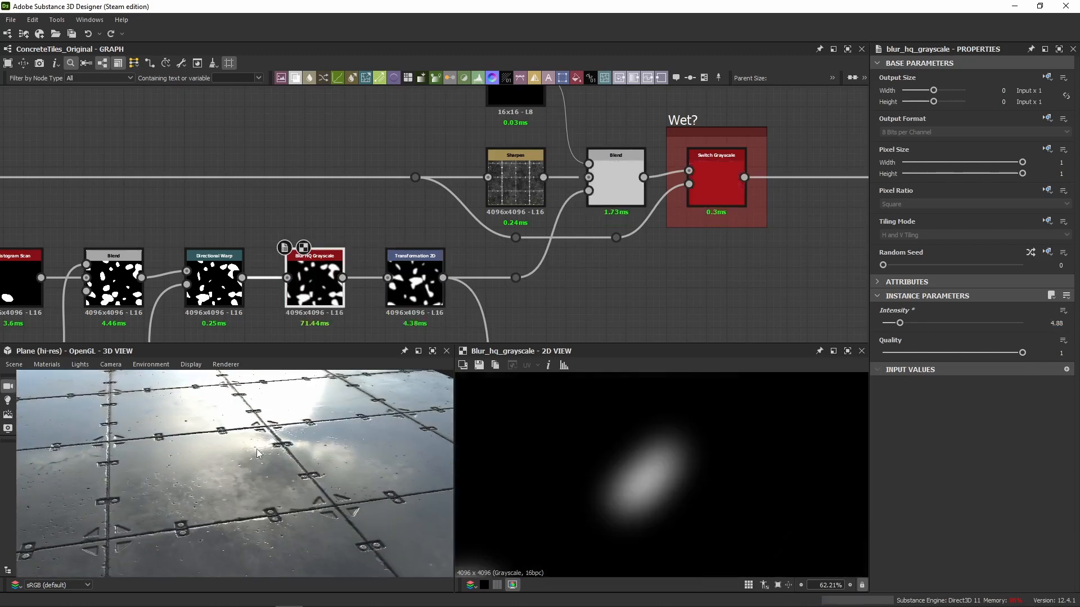
key(ctrl+z)
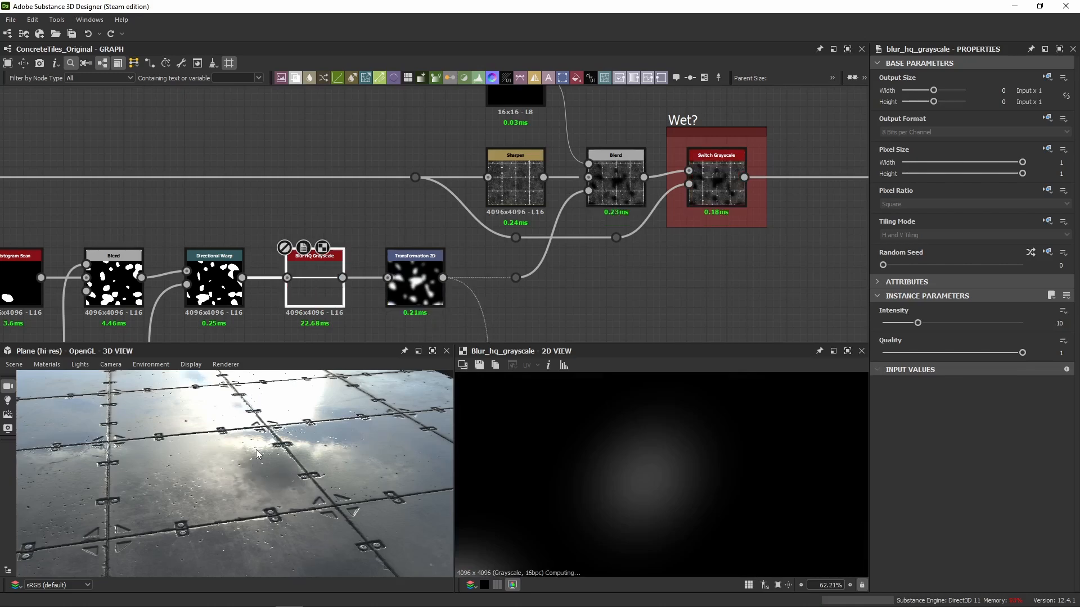
mouse_move(269, 454)
mouse_down()
mouse_move(289, 451)
mouse_move(268, 475)
mouse_up()
click(616, 191)
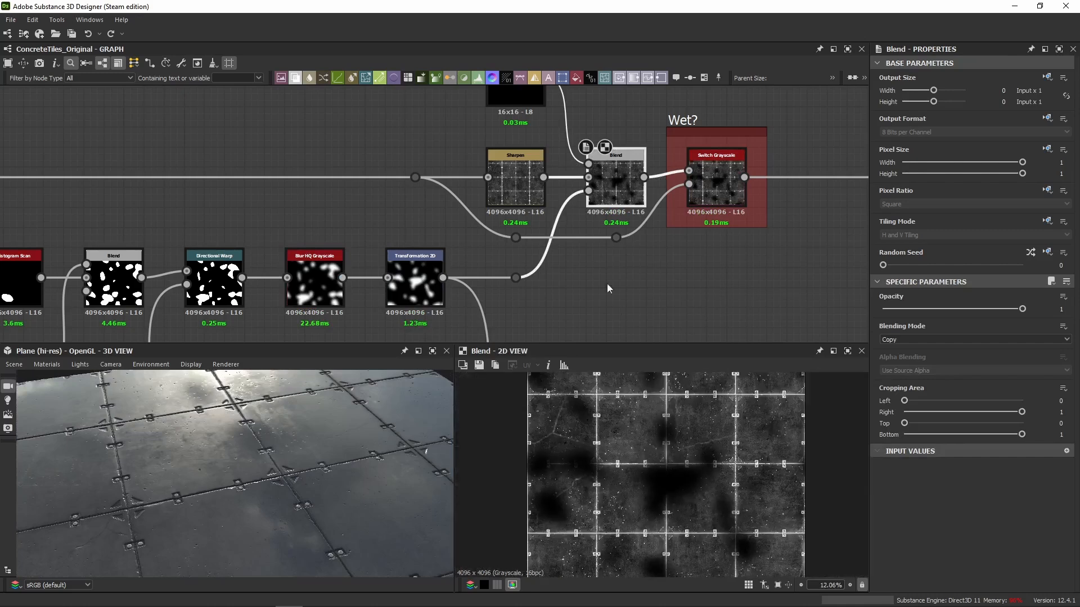
Link the Sharpen's output to the dot node feeding the Wet? switch's false input and delete the two leftover dot nodes.
middle_drag(677, 281, 608, 317)
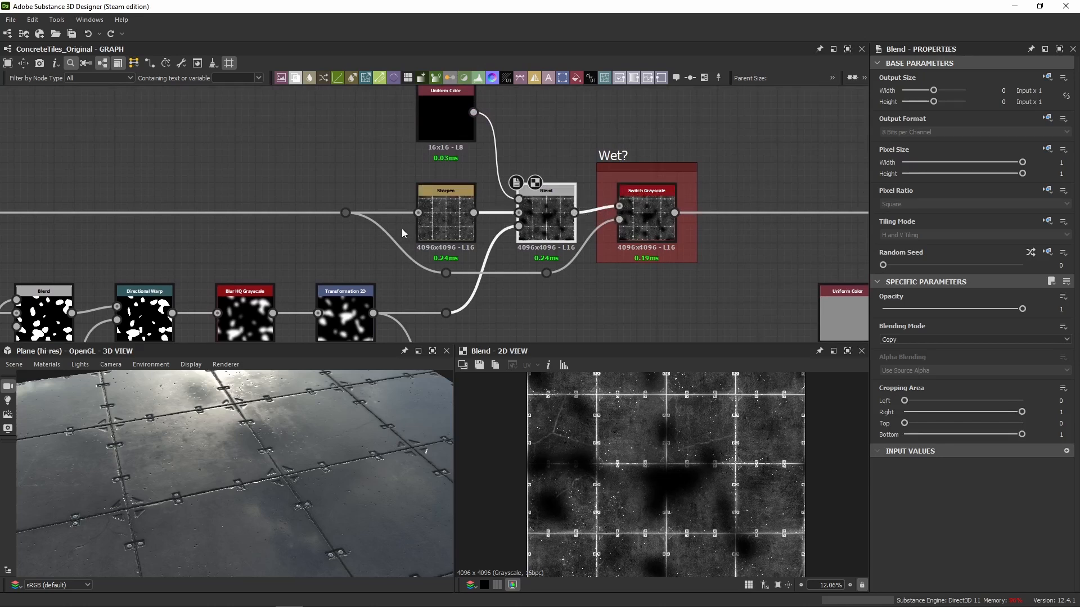
drag(543, 278, 540, 274)
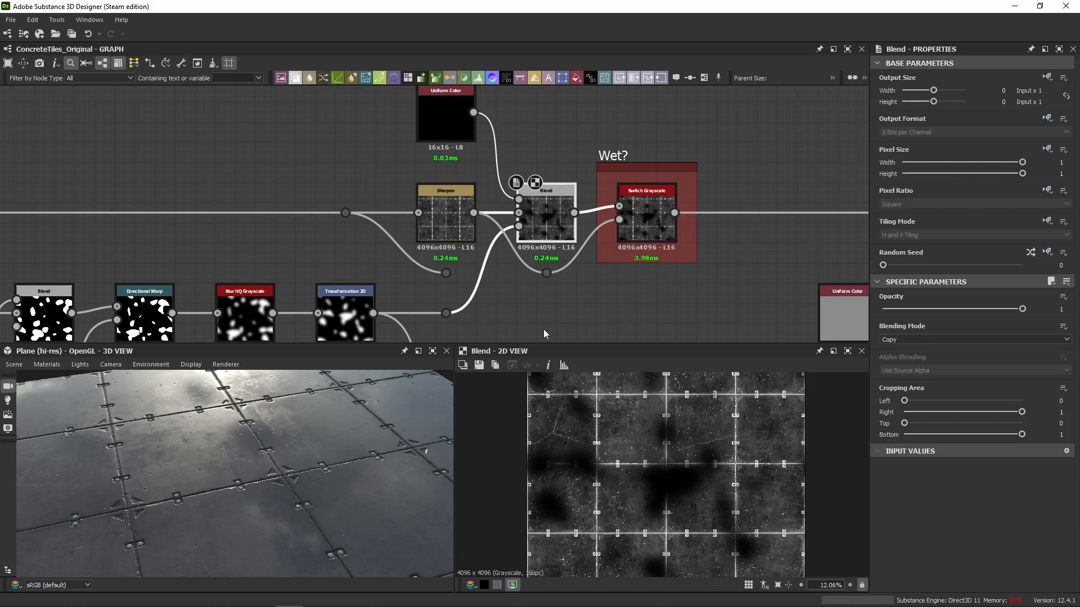
click(445, 273)
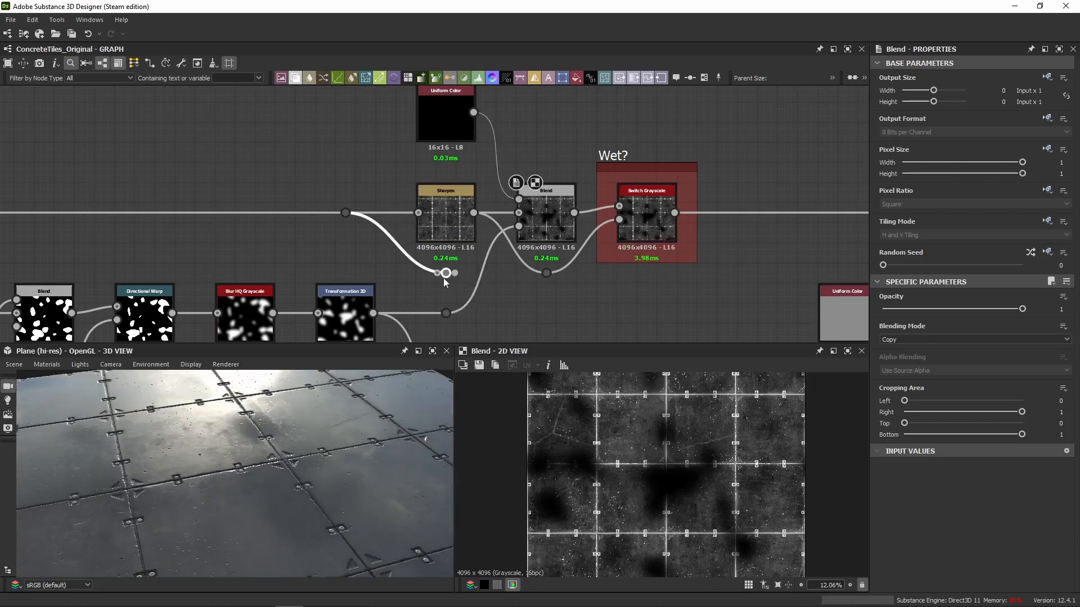
key(Delete)
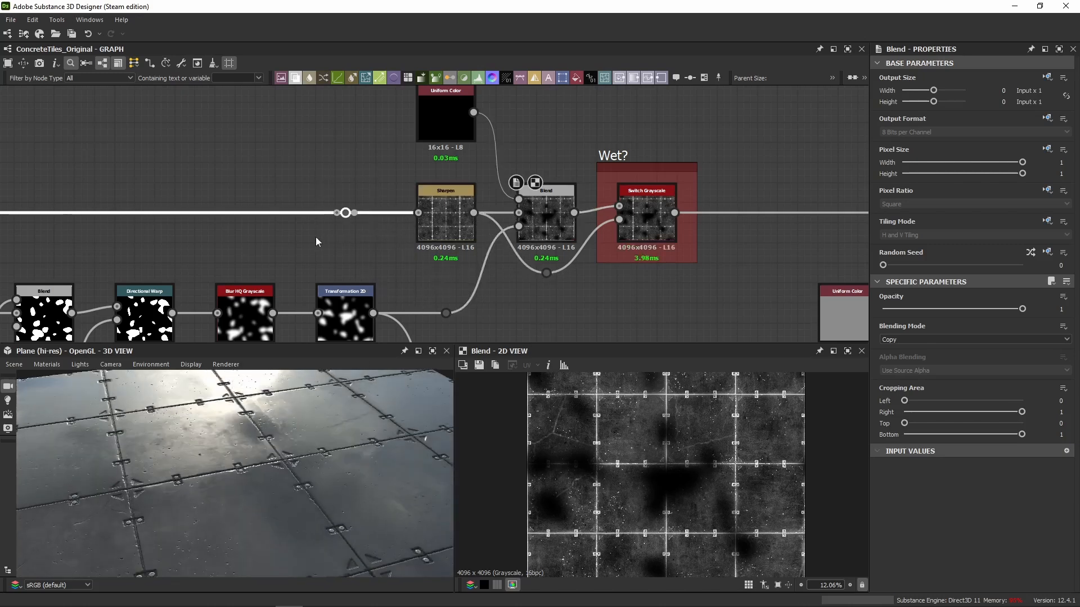
key(BackSpace)
drag(251, 429, 261, 454)
scroll(257, 451, up, 3)
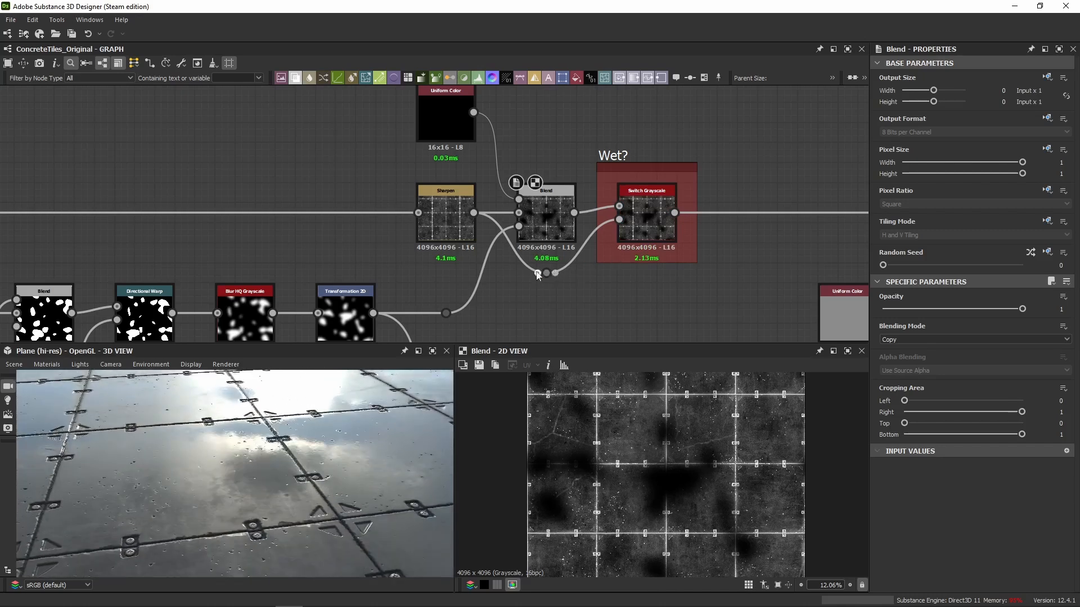
Trace the roughness from Sharpen through the Switch Grayscale to the Roughness output in 2D, and examine the reflections in 3D.
double_click(453, 226)
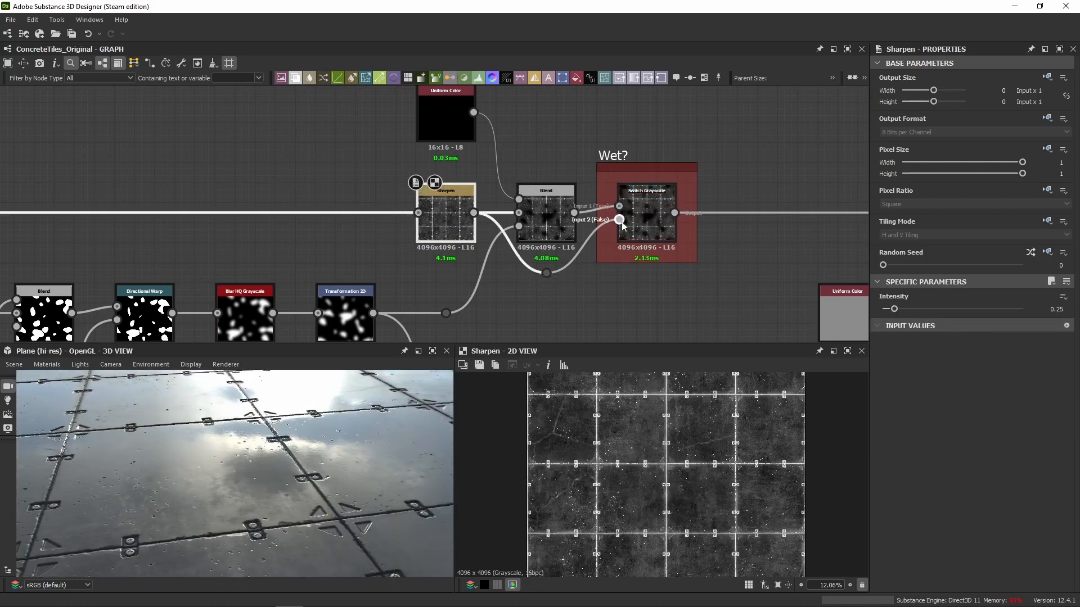
click(647, 236)
middle_drag(744, 252, 416, 240)
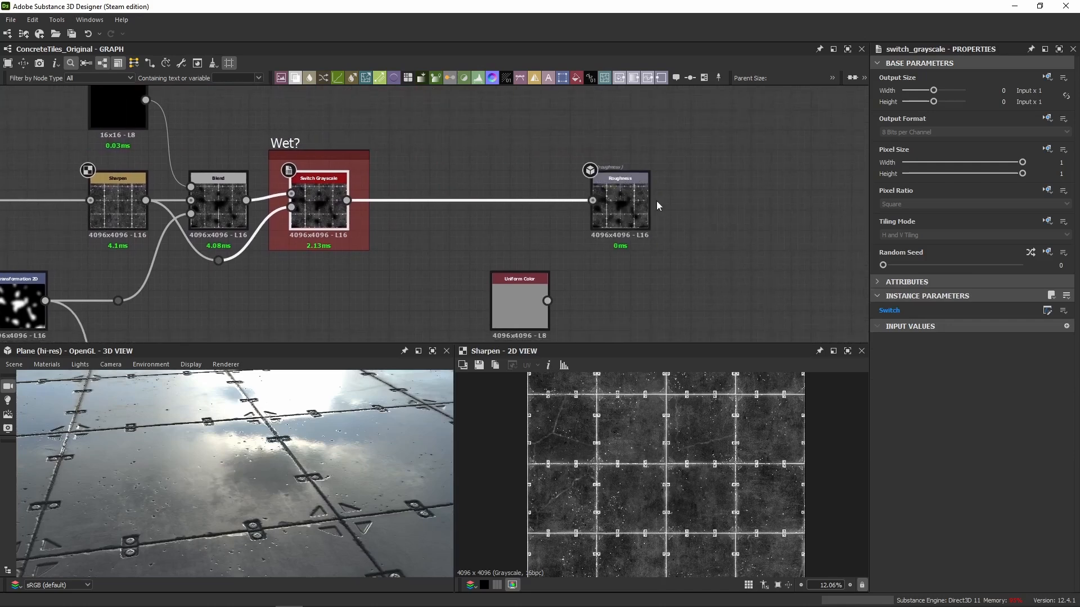
double_click(619, 203)
scroll(361, 550, down, 3)
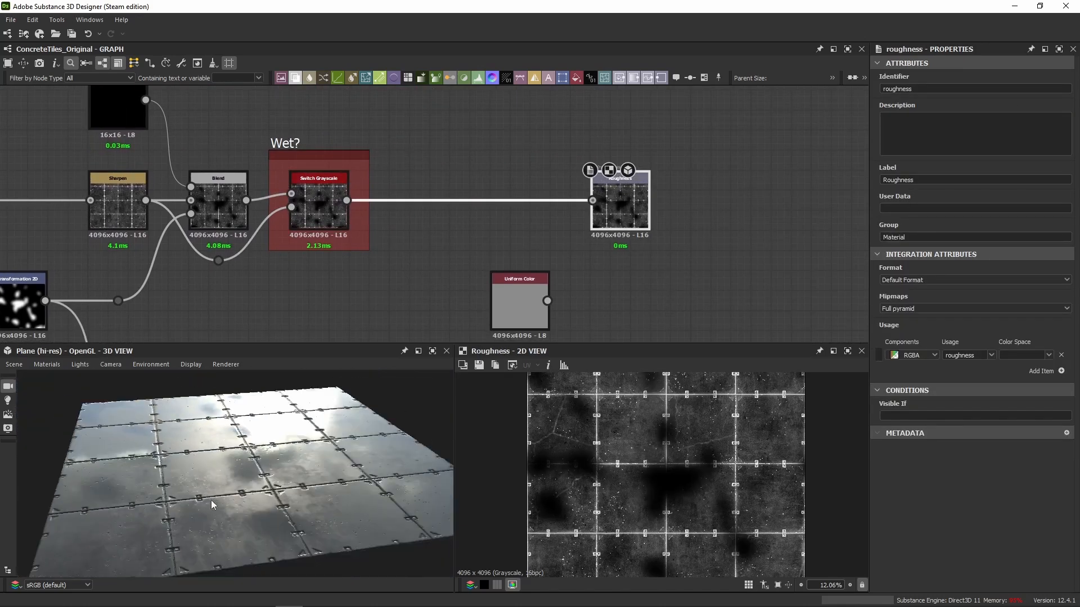
scroll(535, 292, down, 2)
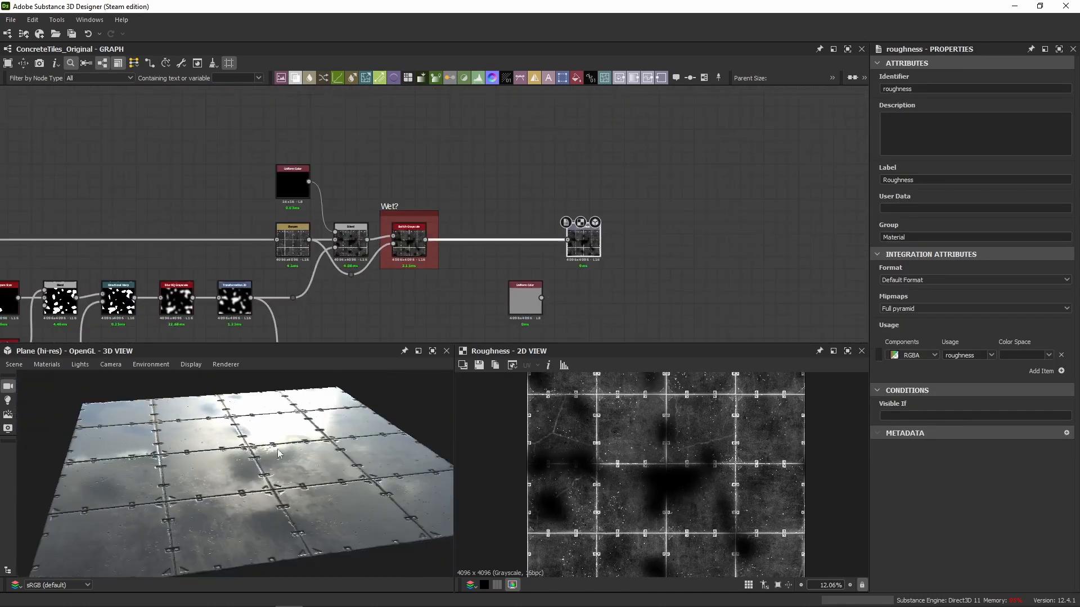
drag(277, 454, 304, 450)
Try feeding the base color and Roughness outputs from their plain Uniform Color nodes.
scroll(484, 123, down, 3)
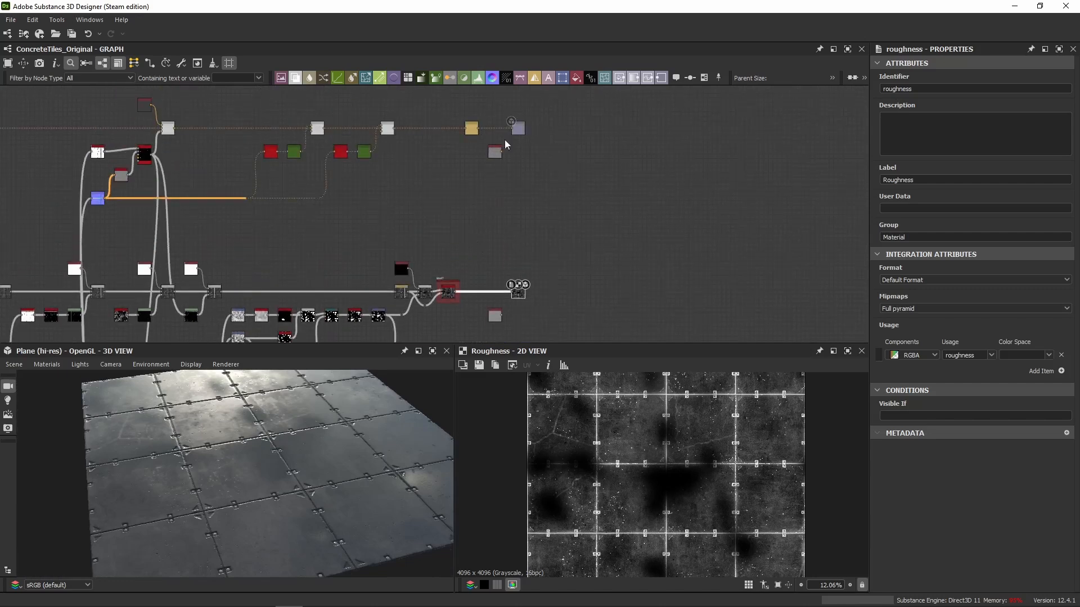
scroll(503, 147, up, 2)
drag(516, 131, 518, 129)
middle_drag(532, 263, 526, 151)
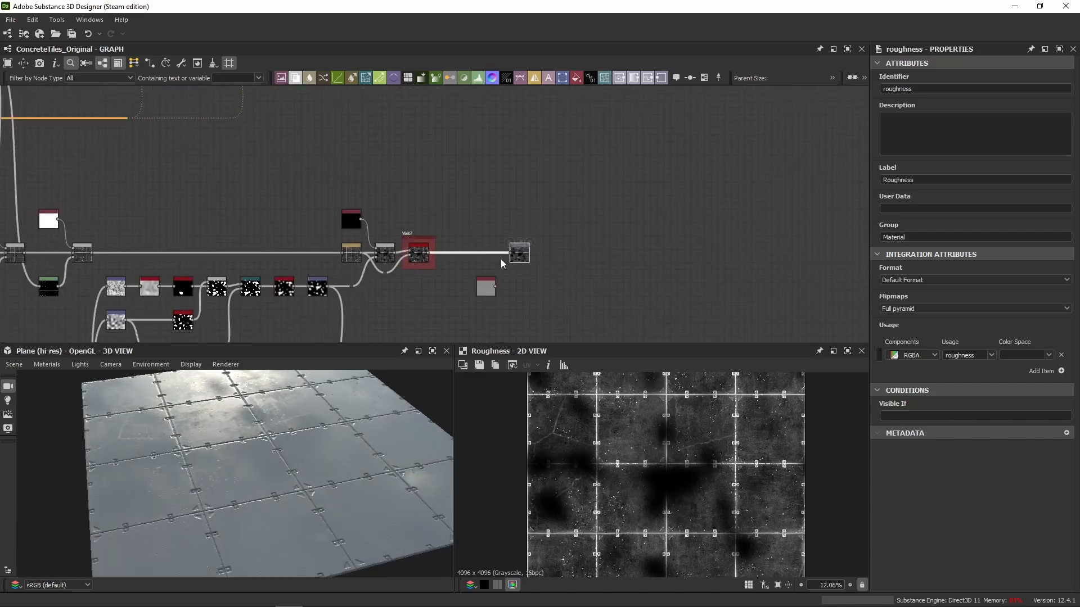
drag(496, 286, 513, 254)
Reconnect the Switch Grayscale to the Roughness output and the Sharpen to the base color output, and examine the restored tiles in 3D.
click(492, 233)
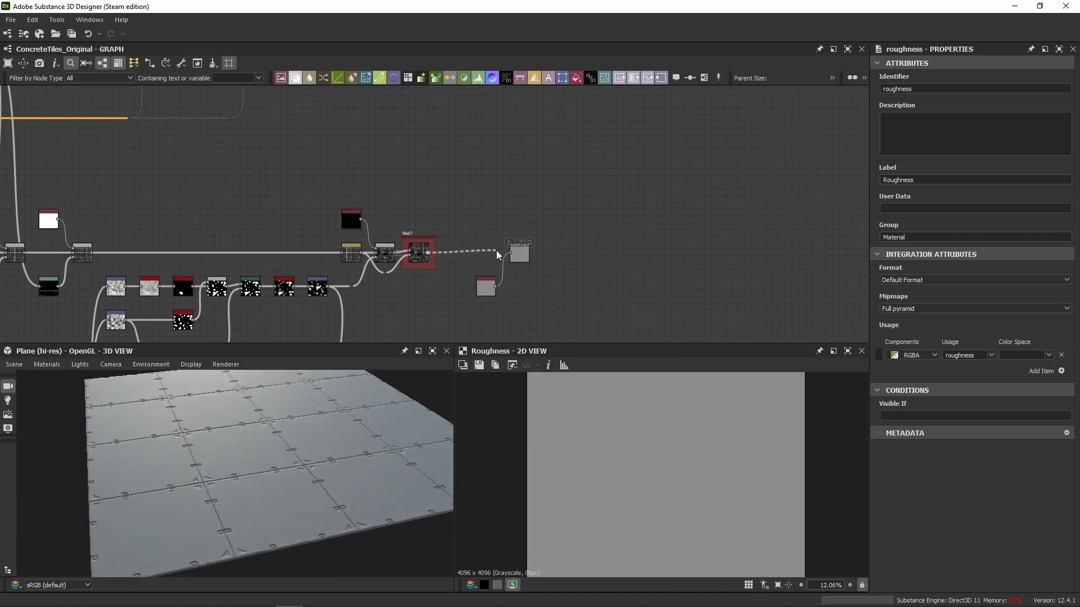
mouse_move(326, 446)
mouse_down()
mouse_move(329, 461)
mouse_move(313, 447)
mouse_up()
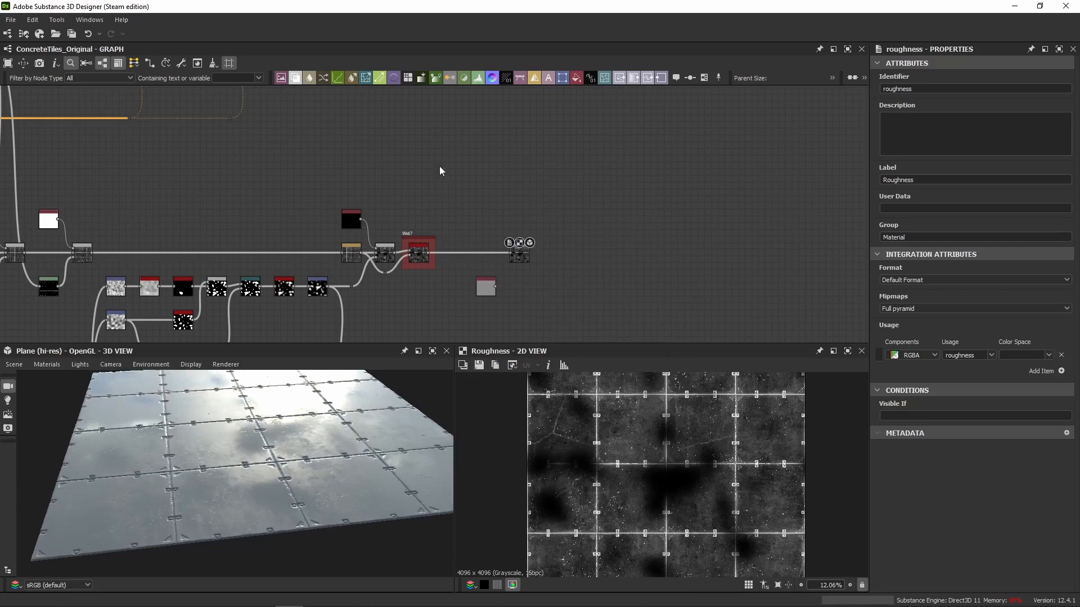
middle_drag(466, 96, 468, 225)
scroll(468, 154, up, 2)
drag(514, 151, 532, 151)
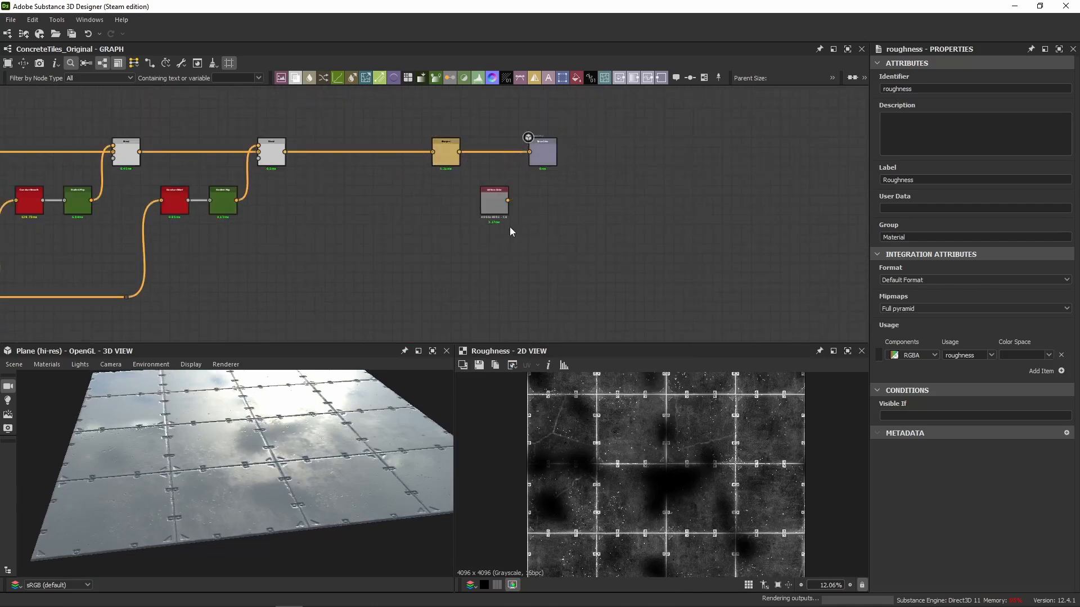
scroll(446, 267, down, 3)
middle_drag(398, 282, 446, 229)
drag(288, 491, 272, 444)
scroll(393, 225, up, 5)
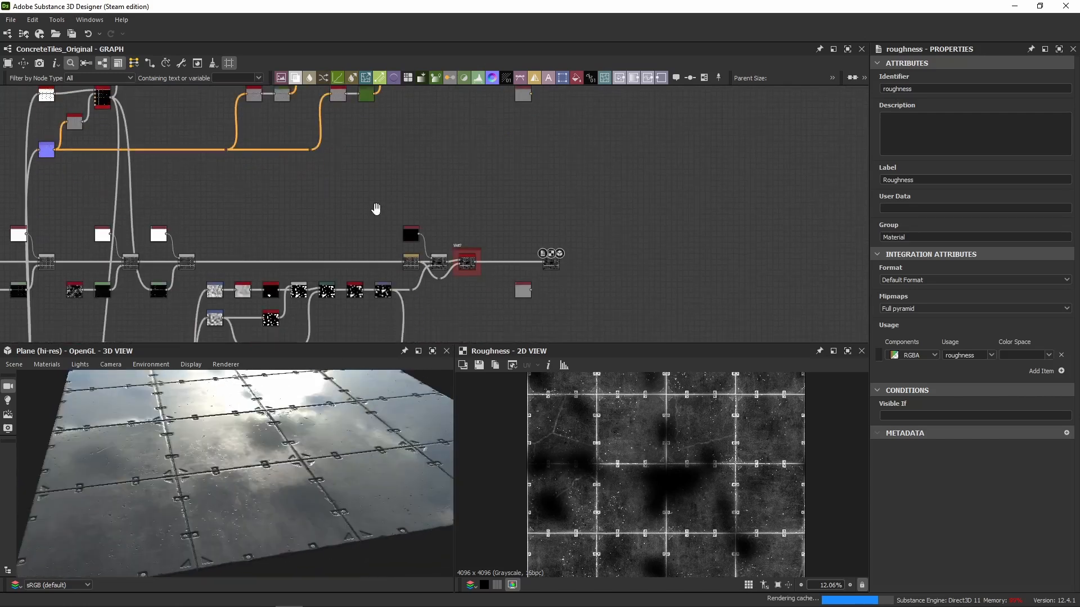
Check the graph's Wet? preview parameter and show the Normal output up close in 2D.
click(539, 293)
middle_drag(545, 321, 473, 285)
scroll(451, 292, down, 3)
middle_drag(499, 167, 508, 121)
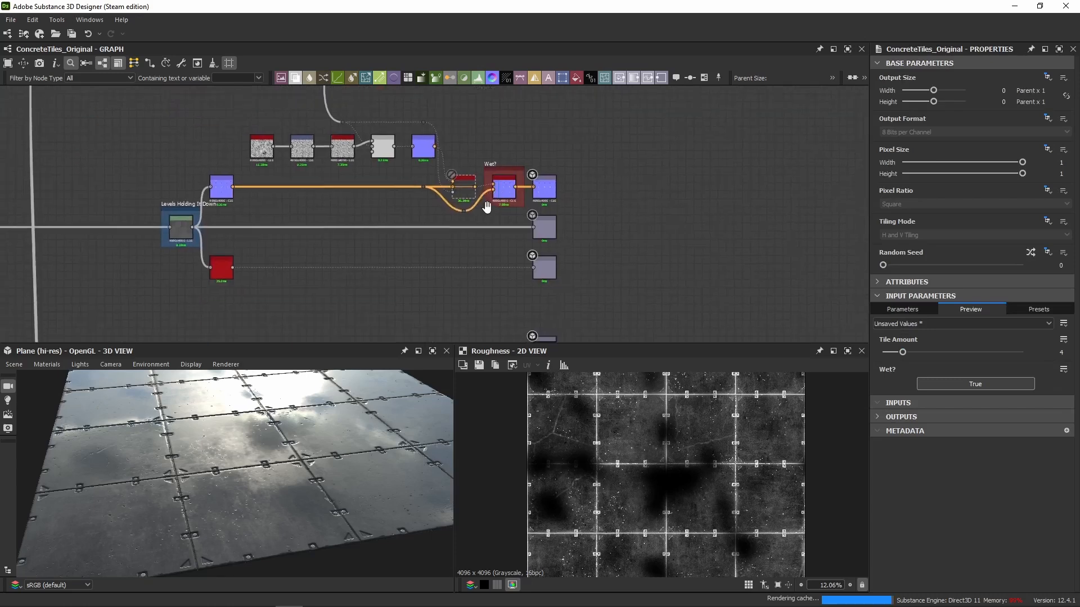
scroll(541, 192, up, 6)
double_click(547, 193)
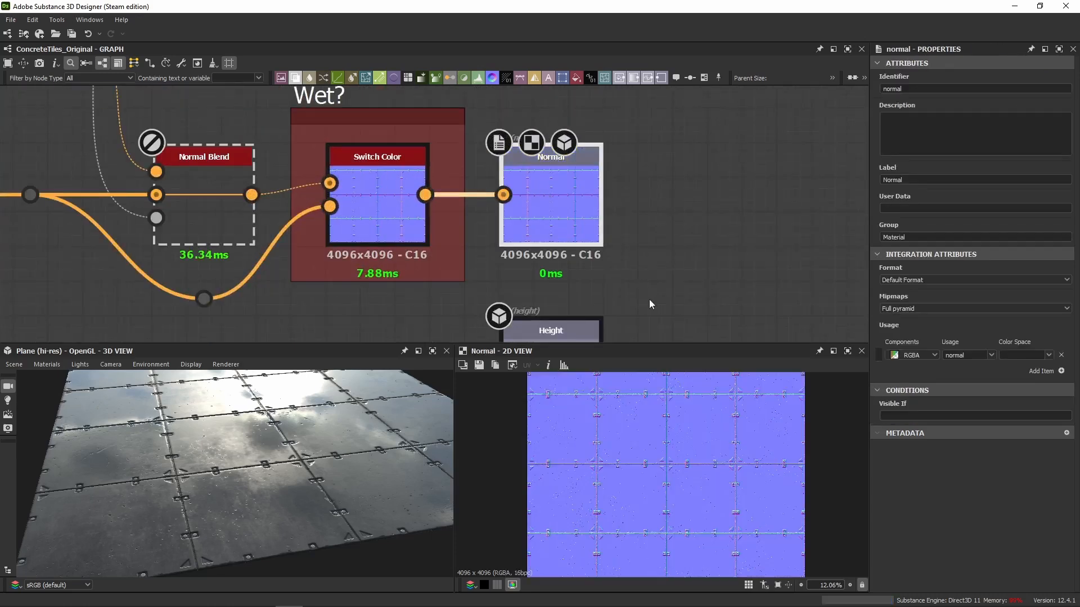
scroll(669, 512, up, 4)
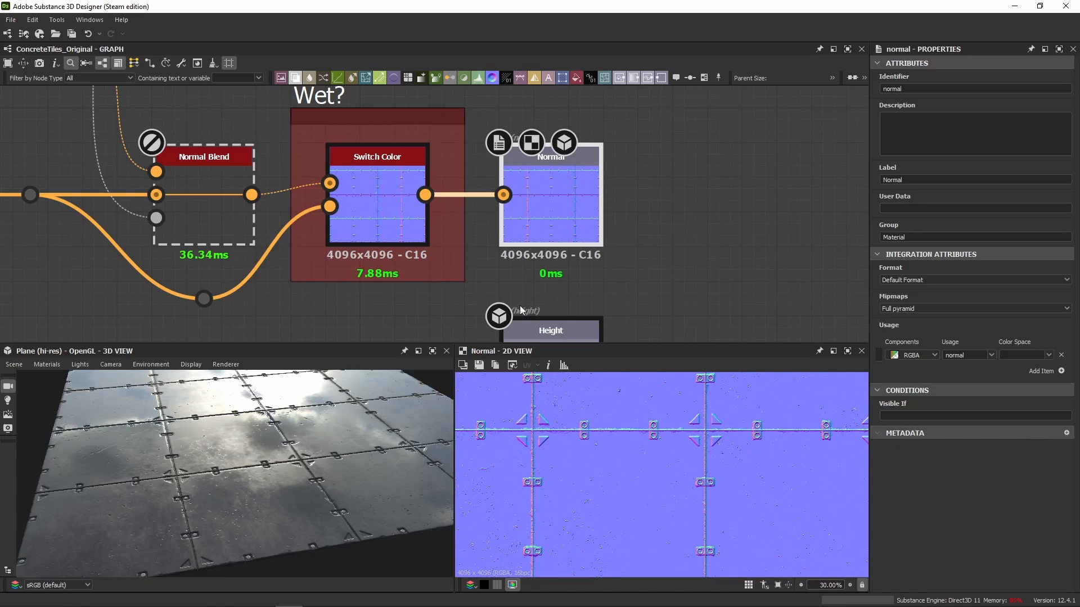
Enable the Normal Blend before the Wet? Switch Color and examine the blended normals in 2D and 3D.
click(213, 236)
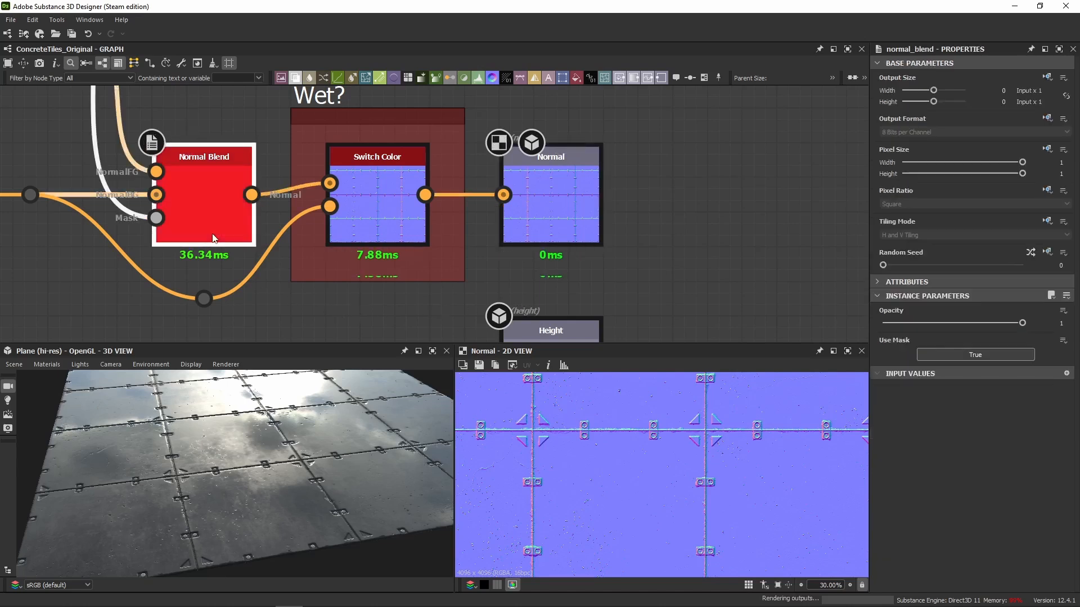
middle_drag(302, 421, 287, 440)
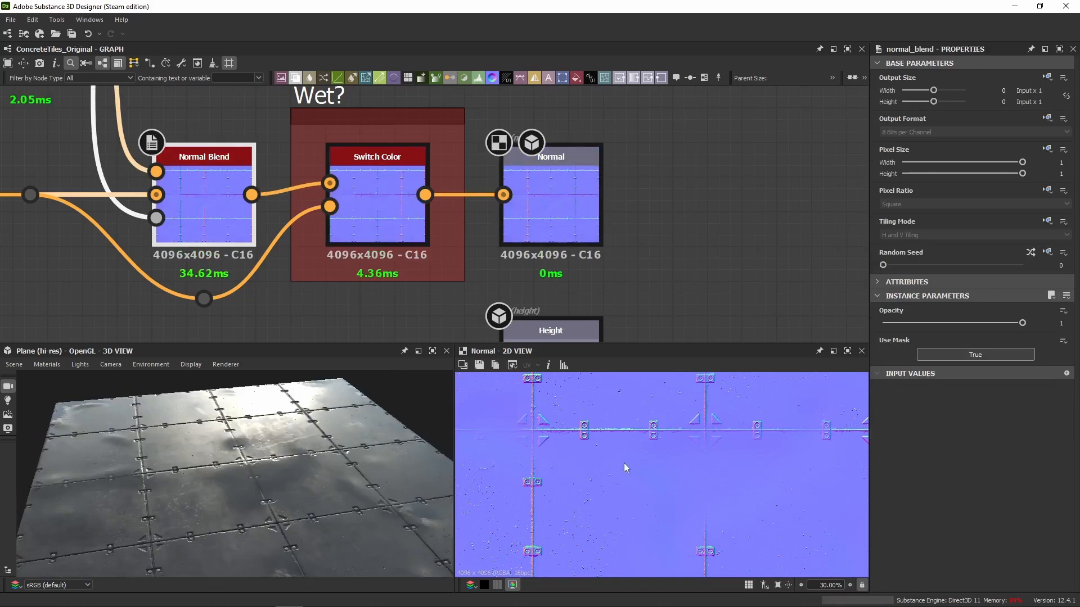
scroll(623, 463, up, 3)
middle_drag(608, 449, 588, 426)
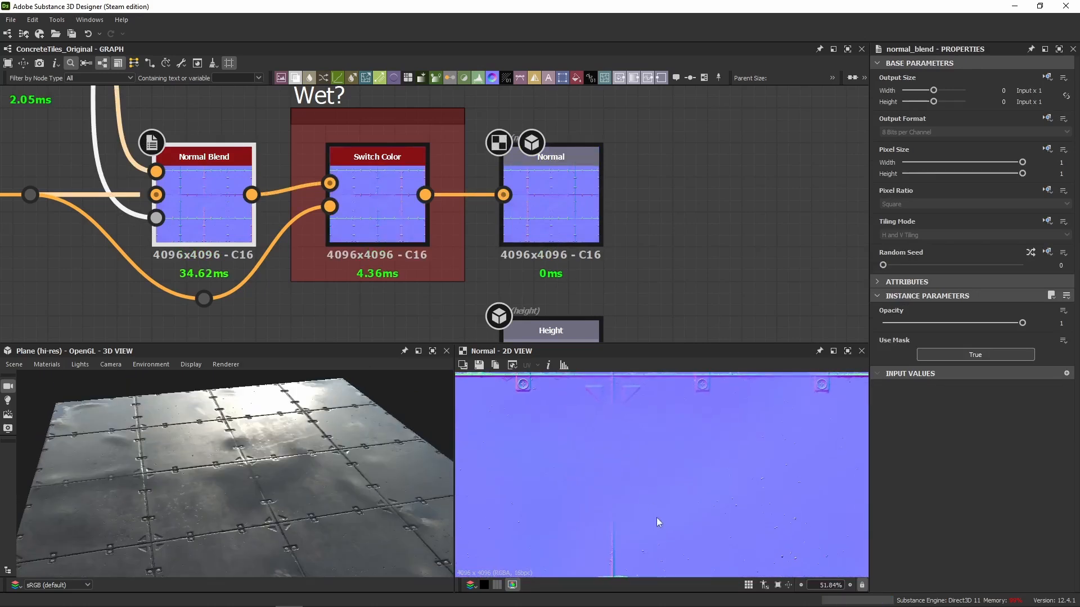
scroll(698, 525, down, 5)
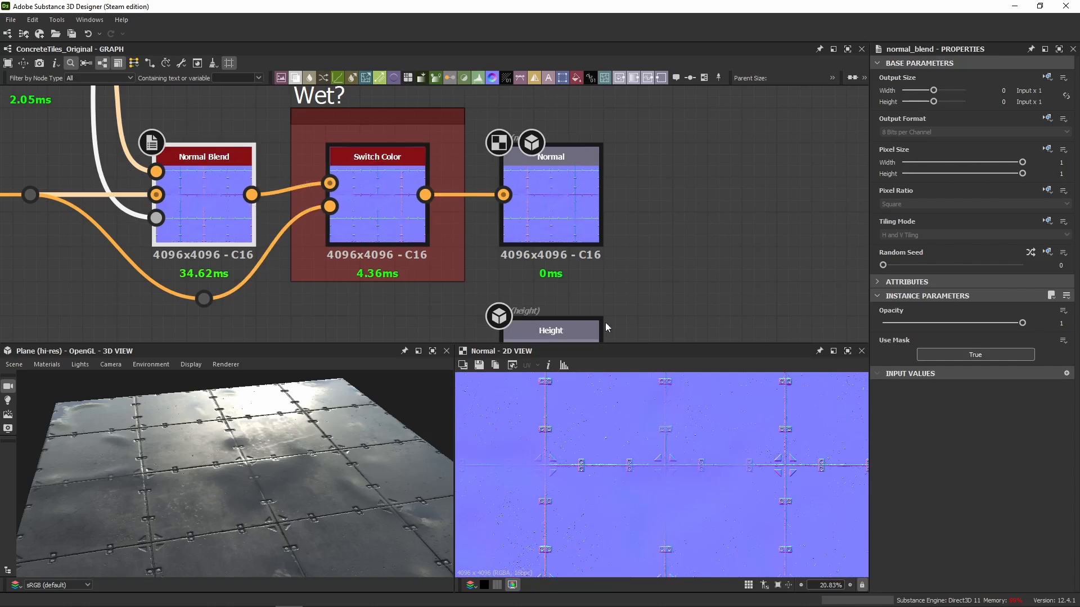
Add a second Normal Blend node fed by the Switch Color's output, above the Normal output.
middle_drag(425, 196, 405, 301)
drag(404, 299, 523, 148)
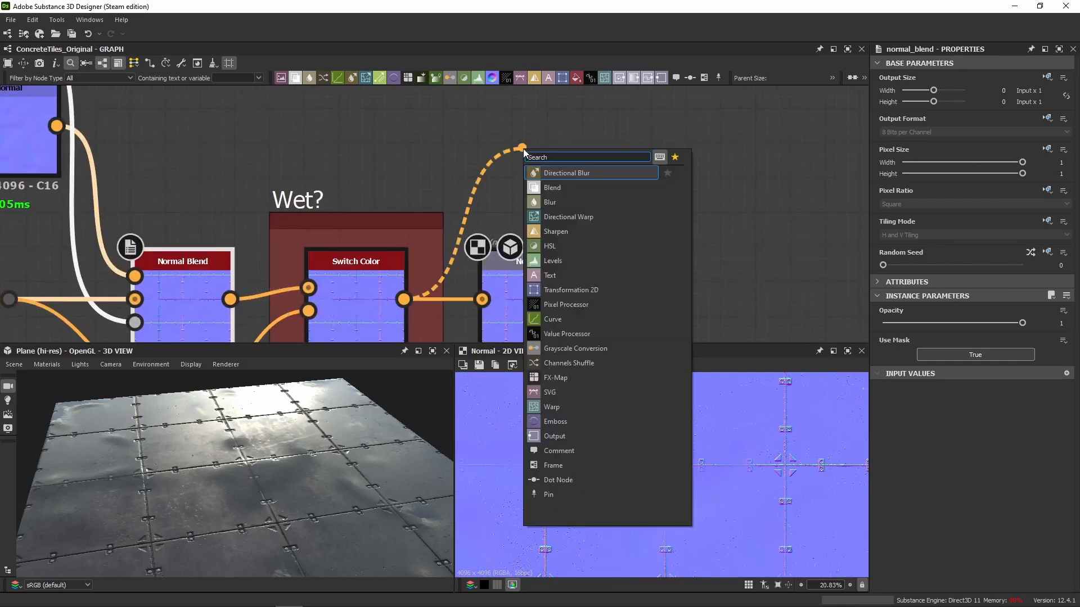
text(normal)
key(Return)
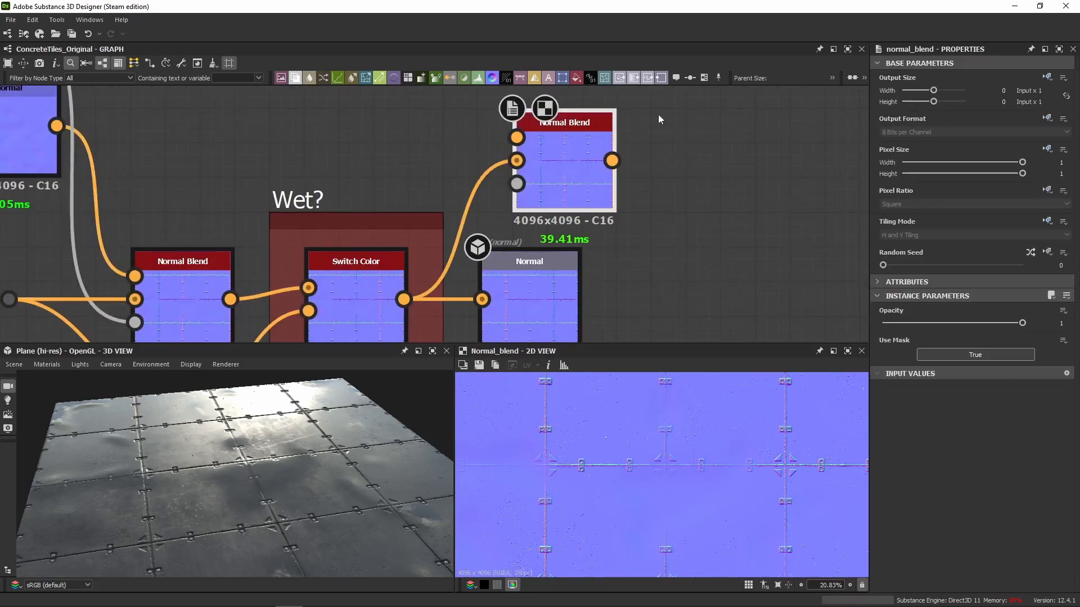
Delete the extra Normal Blend node above the Normal output.
key(Delete)
drag(420, 274, 549, 119)
text(normal)
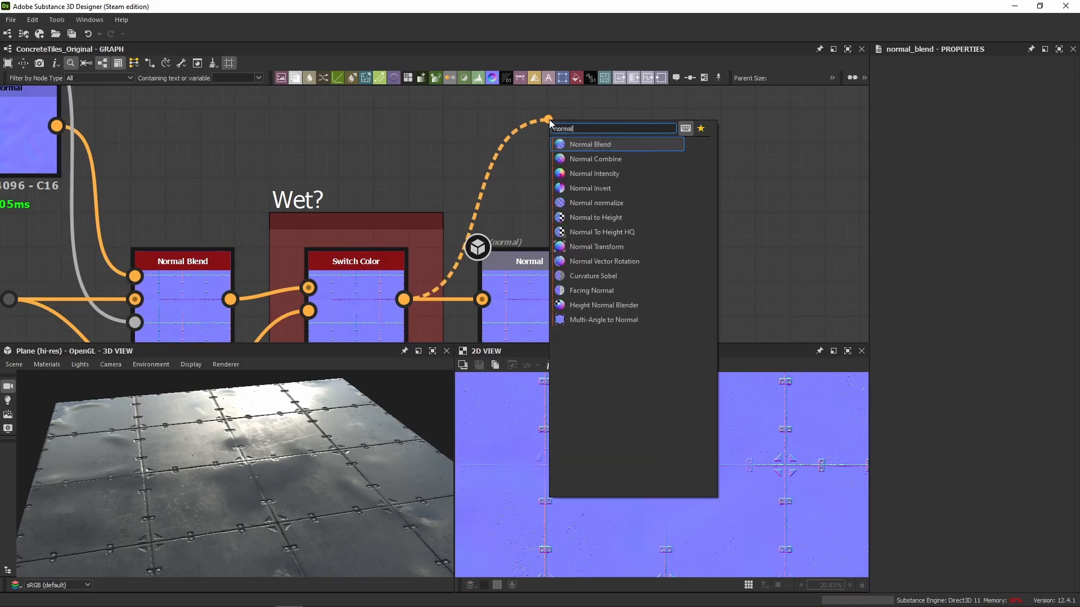
key(Escape)
Try an unconnected Normal node above the Normal output and remove it again.
key(space)
text(normal)
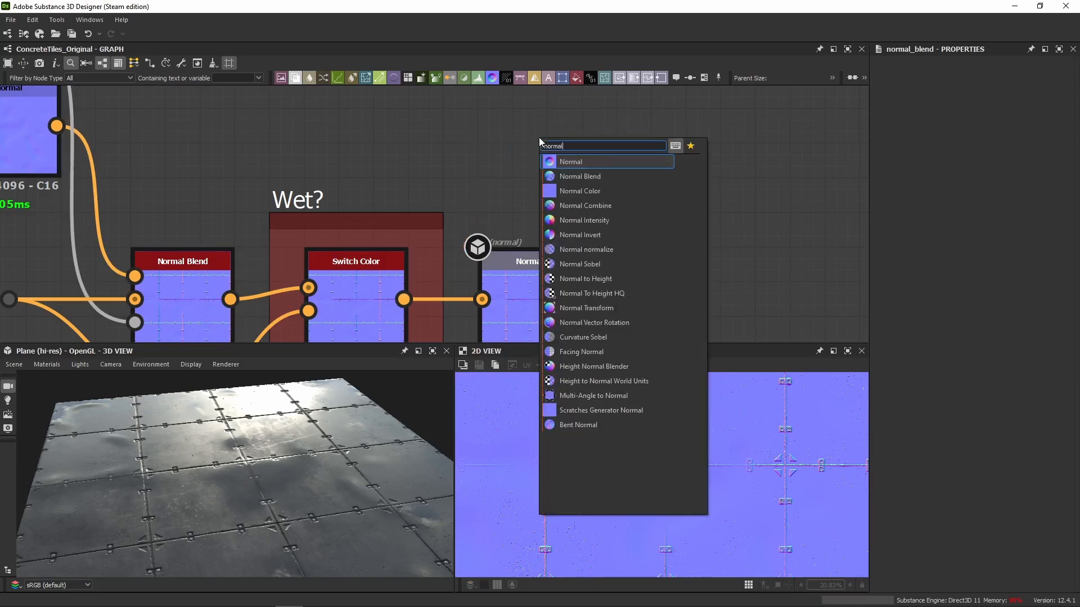
key(Return)
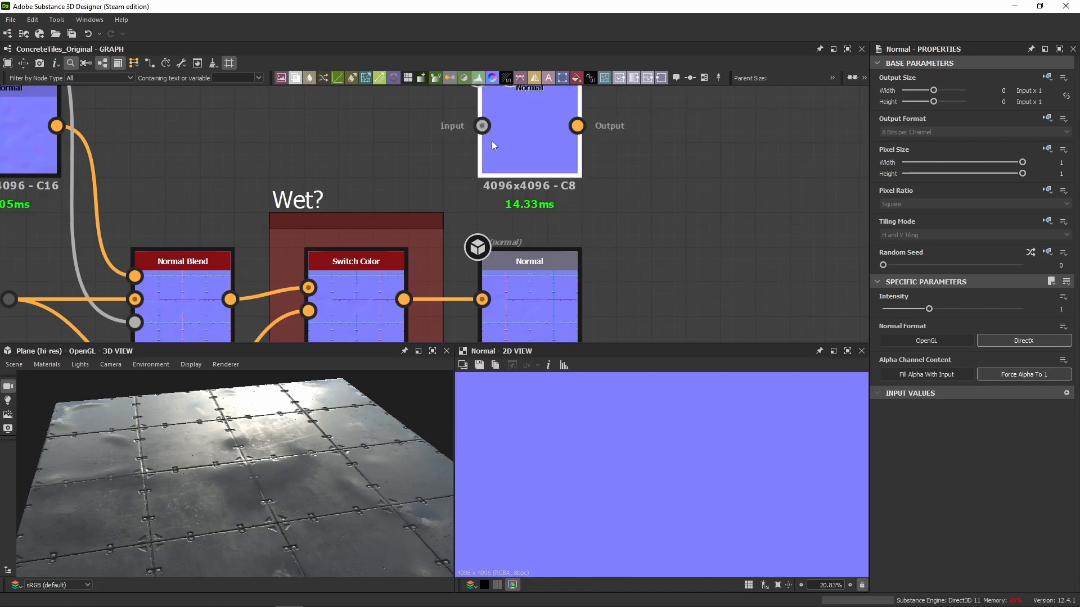
key(Delete)
Compare the Normal Blend, the wet mask's Normal node and the Wet? Switch Color in 2D.
scroll(598, 150, down, 3)
click(491, 229)
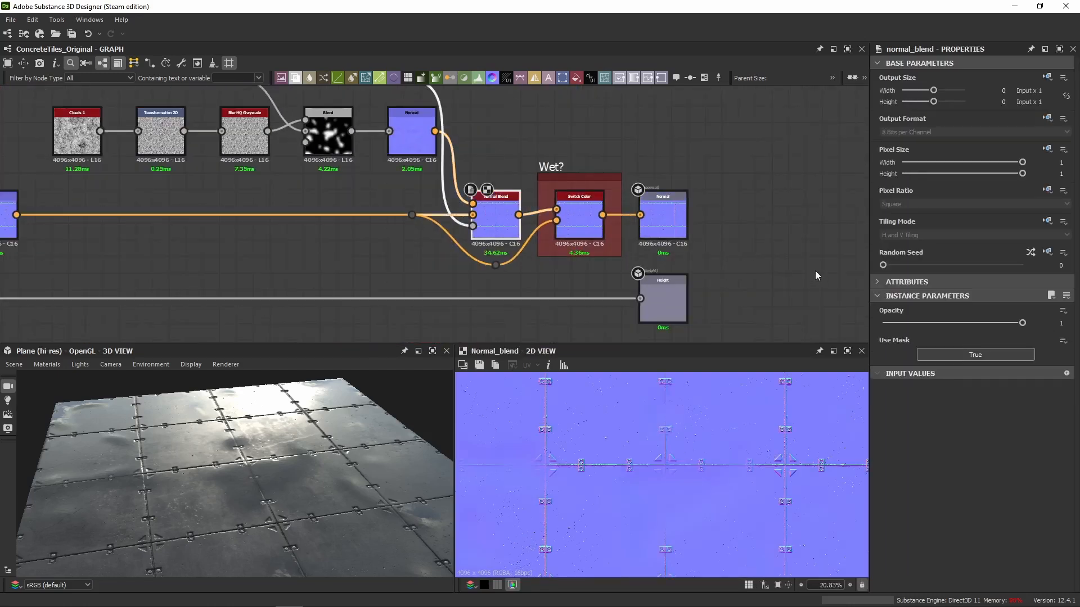
click(431, 143)
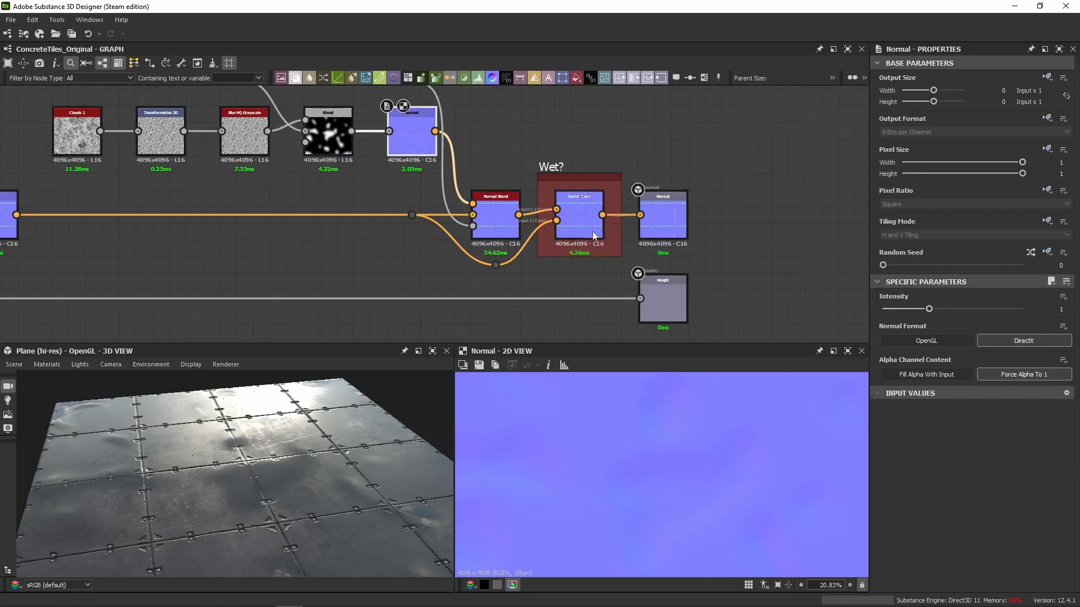
click(594, 235)
scroll(639, 391, down, 3)
Set the Intensity of the wet mask's Normal node to 50 and examine its effect on the tiles in 2D and 3D.
click(402, 159)
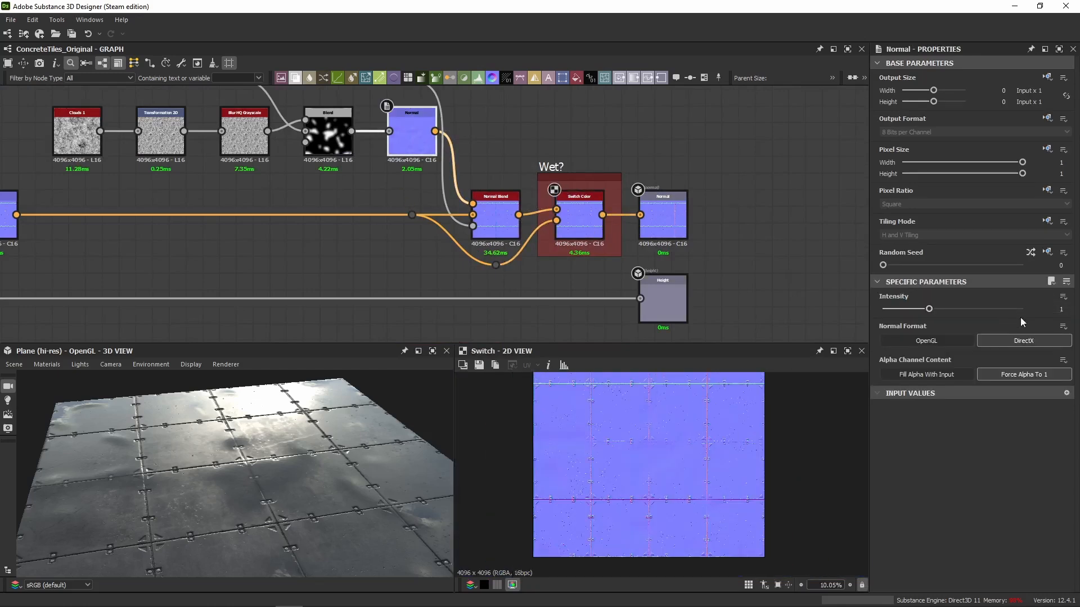
text(50)
key(Return)
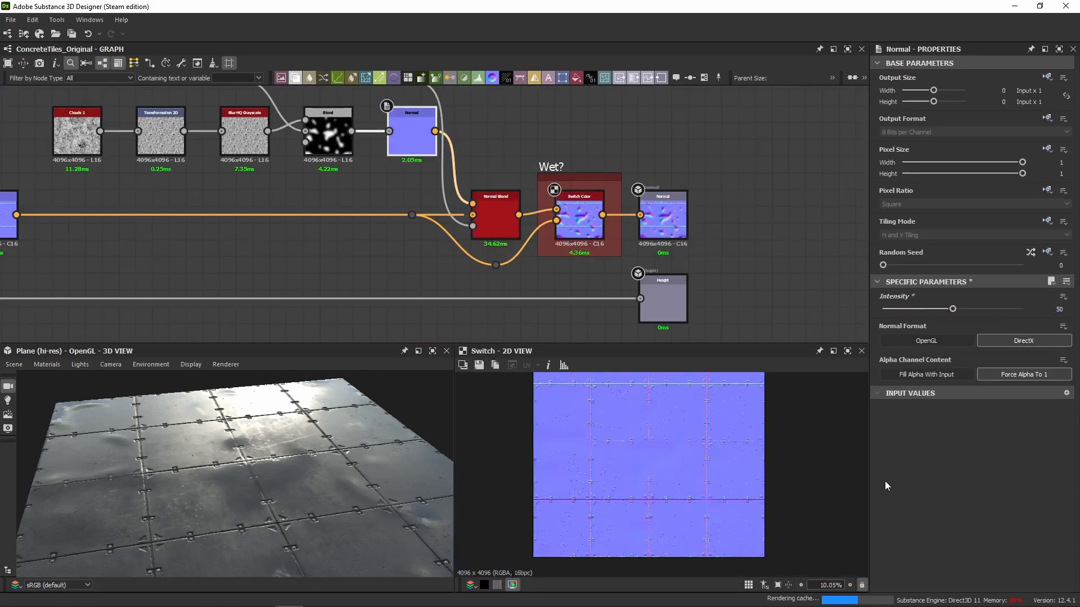
scroll(625, 454, up, 6)
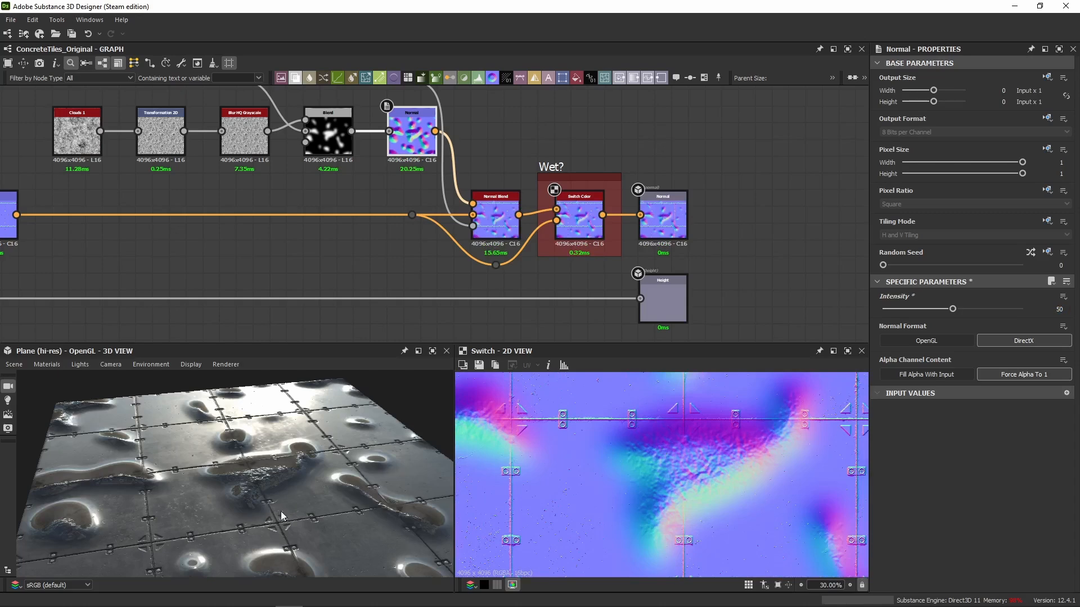
drag(282, 511, 303, 428)
scroll(660, 473, down, 2)
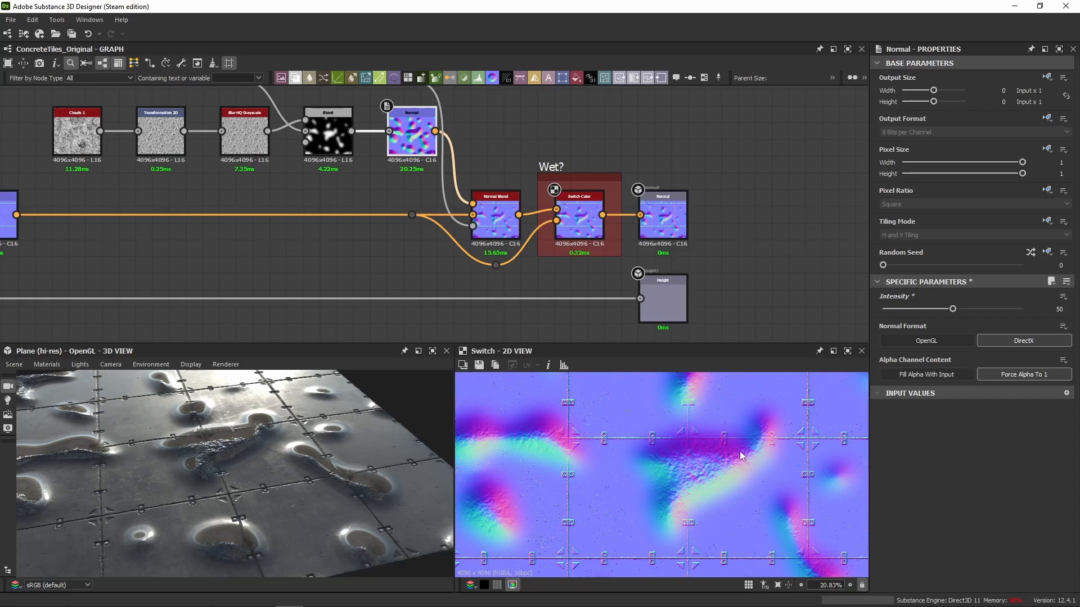
Undo the Intensity change on the wet mask's Normal node and show the Transformation 2D that ends the wet mask chain in 2D.
key(ctrl+z)
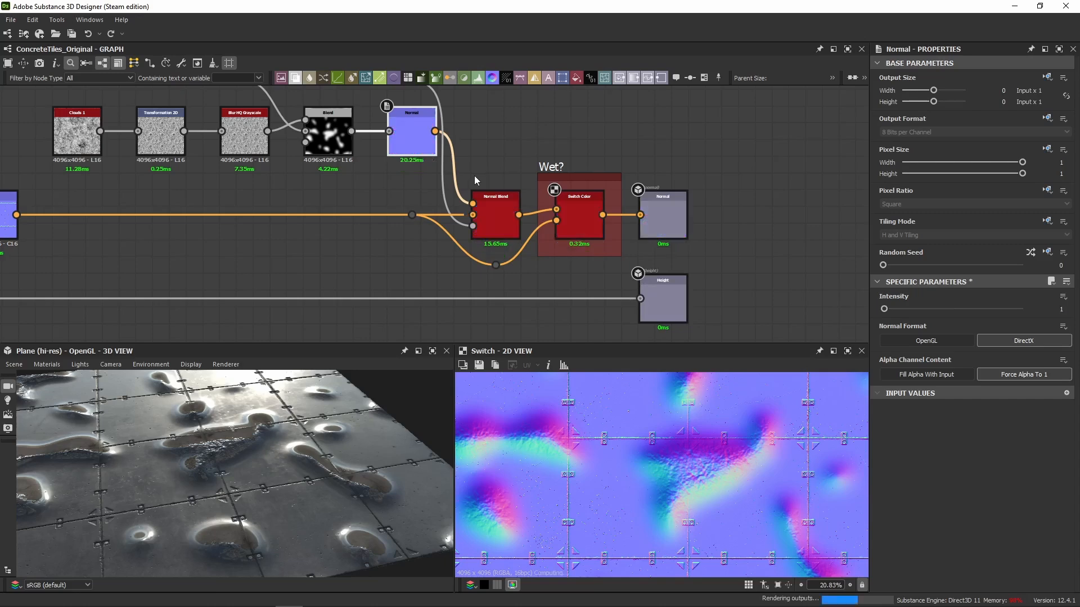
middle_drag(420, 182, 578, 260)
drag(163, 137, 630, 233)
scroll(641, 188, down, 4)
click(642, 178)
middle_drag(566, 90, 565, 211)
middle_drag(491, 148, 490, 188)
scroll(489, 183, up, 3)
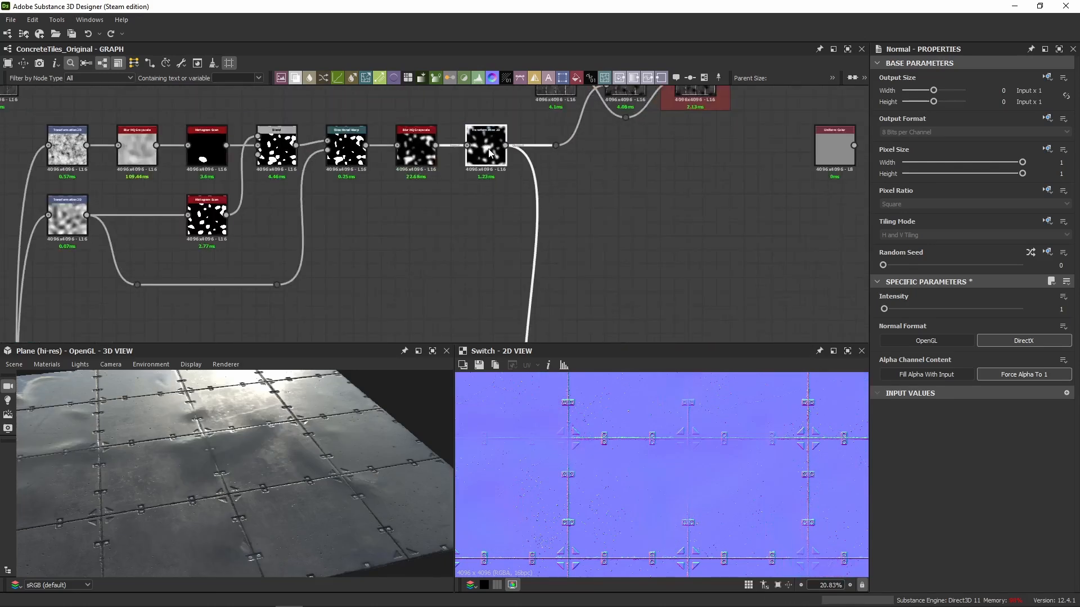
click(500, 160)
scroll(502, 162, up, 2)
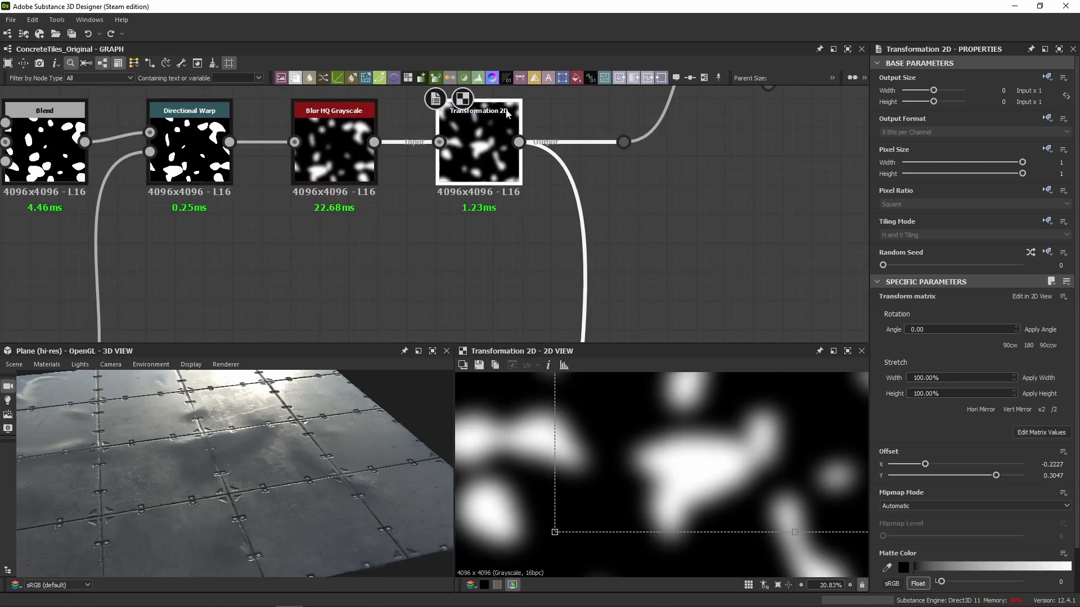
scroll(532, 181, down, 5)
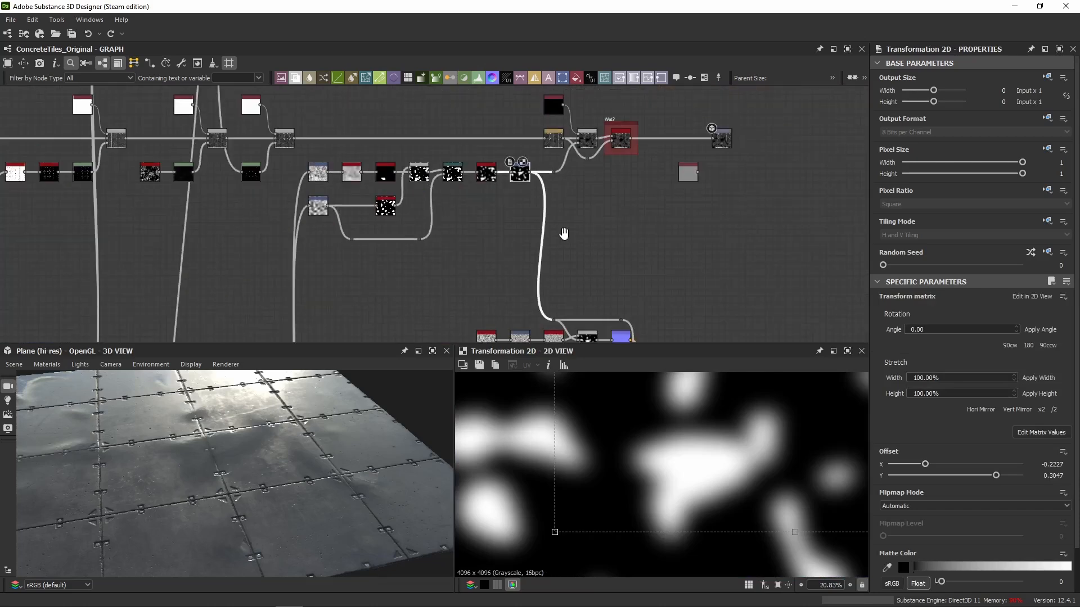
Show the Blend node feeding the wet mask's Normal node in 2D and examine its Opacity and Blending Mode.
middle_drag(564, 234, 526, 136)
scroll(518, 225, up, 5)
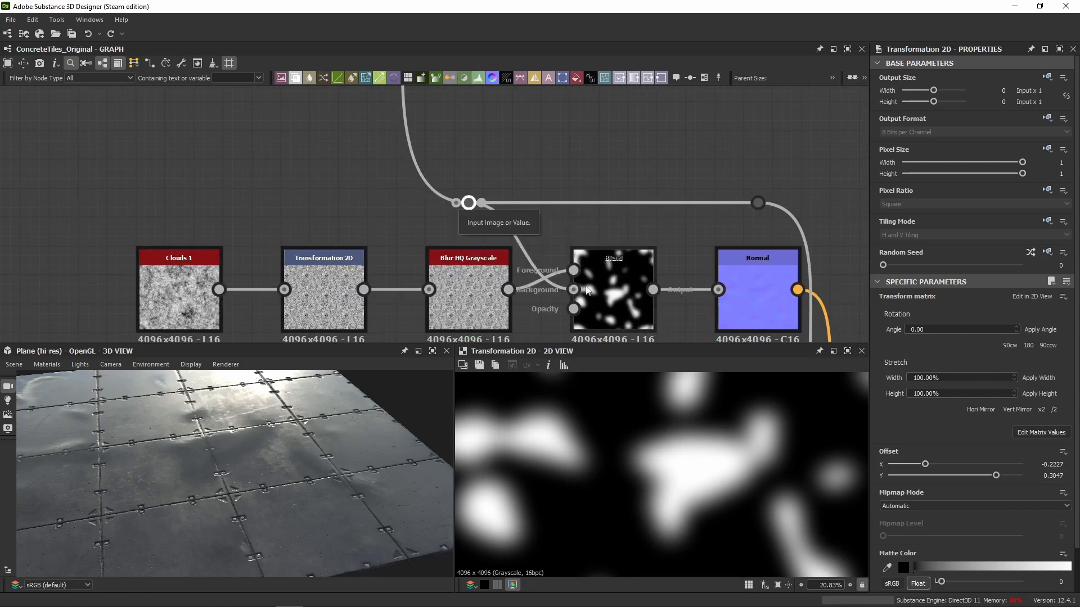
click(607, 292)
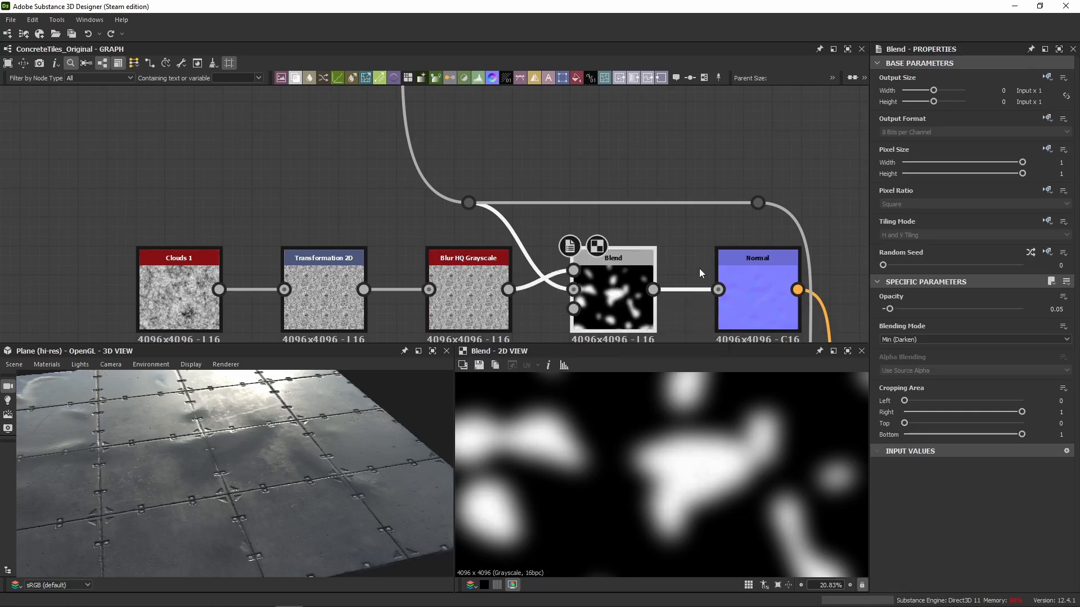
middle_drag(642, 307, 635, 263)
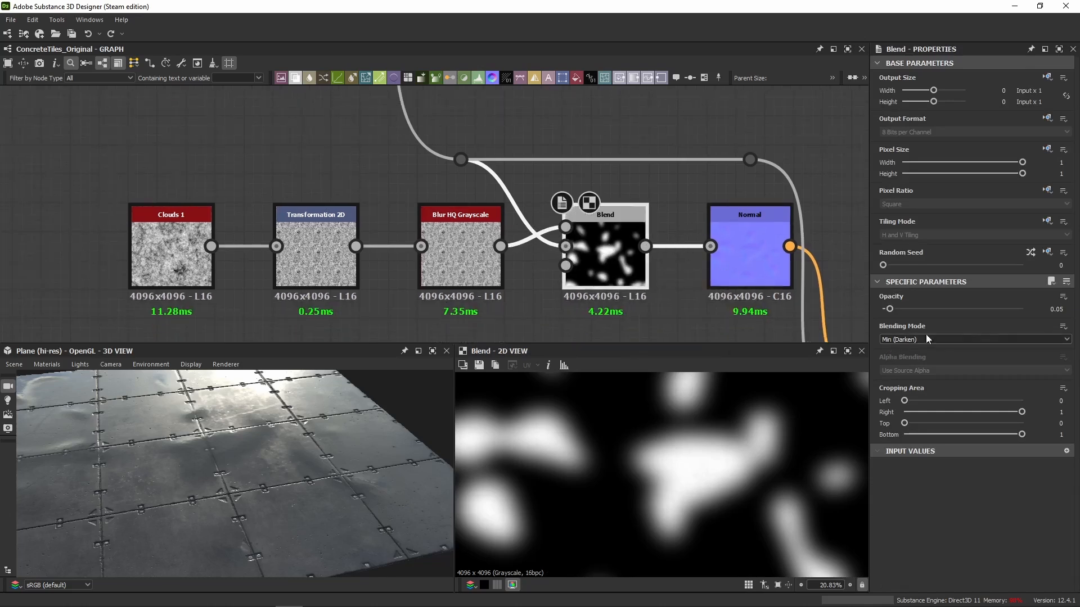
Examine the noise chain of Clouds 1, Transformation 2D with its matrix values, and Blur HQ Grayscale in 2D.
click(171, 253)
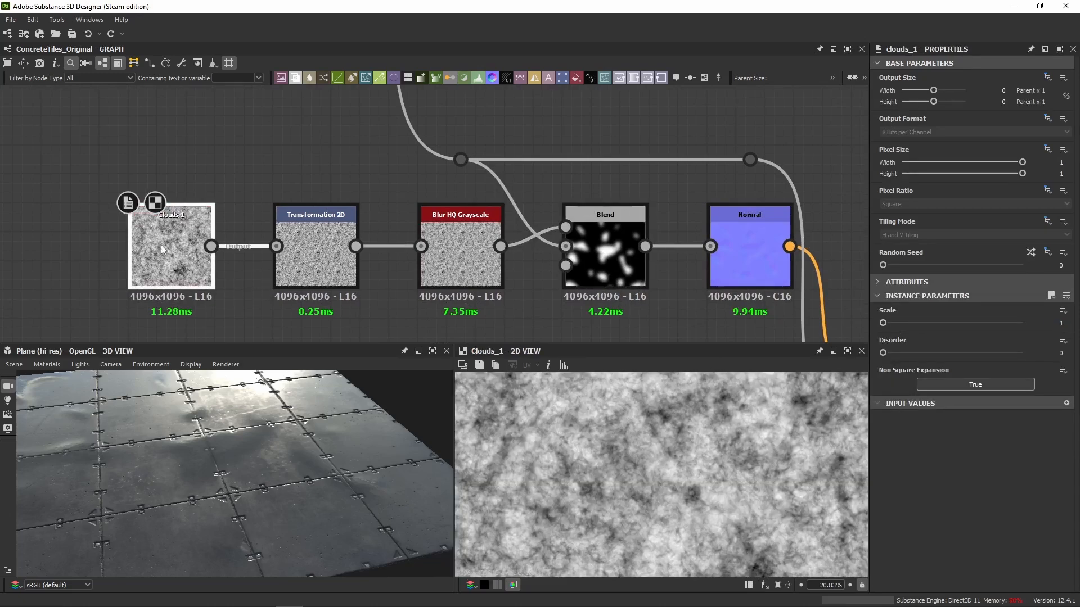
click(295, 261)
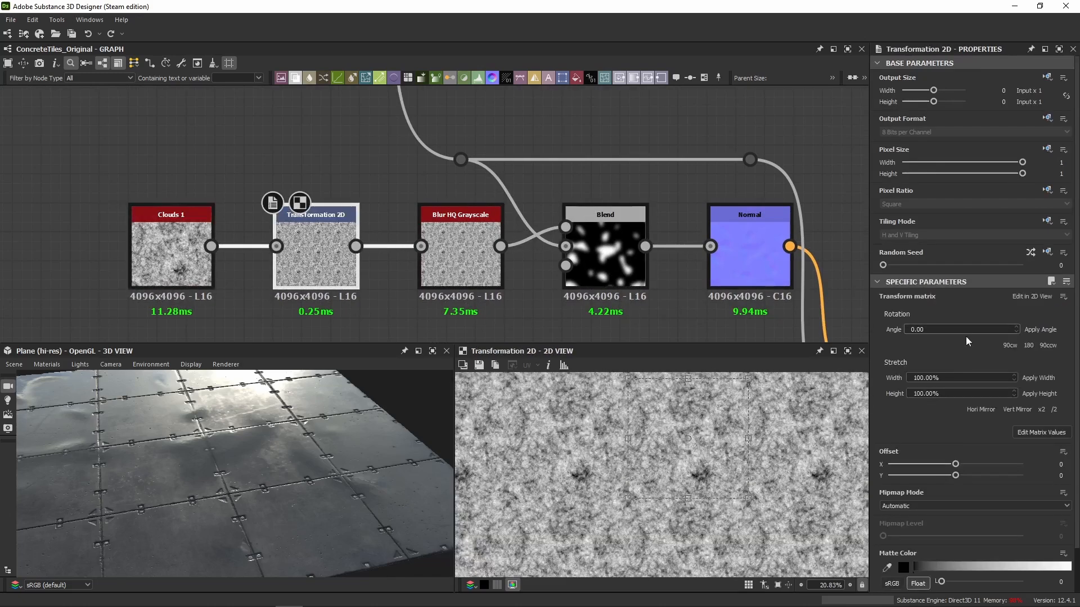
click(1033, 432)
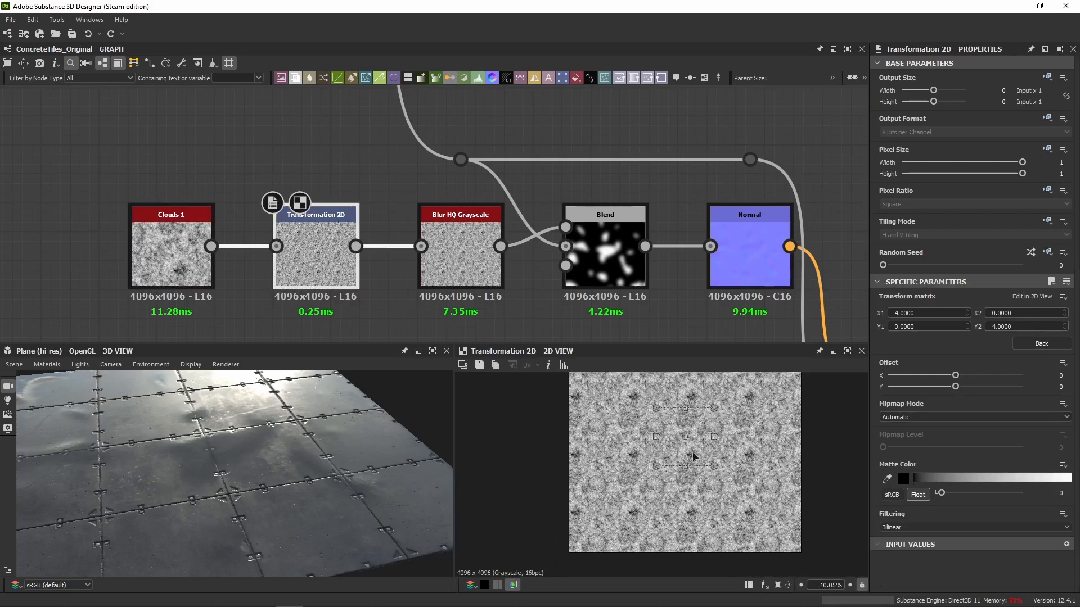
click(458, 268)
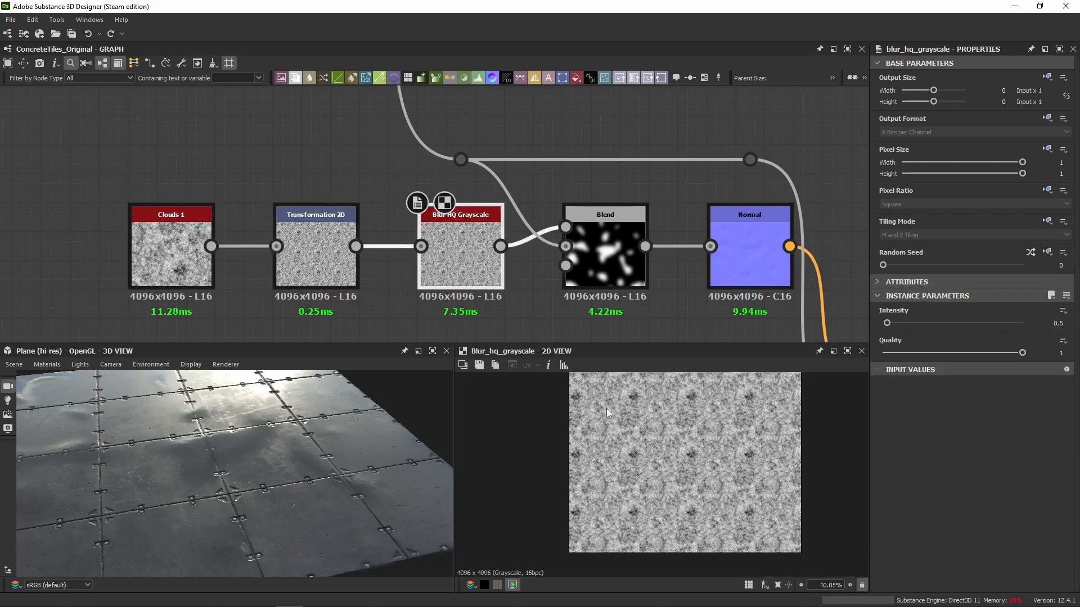
scroll(659, 448, up, 5)
scroll(633, 513, up, 6)
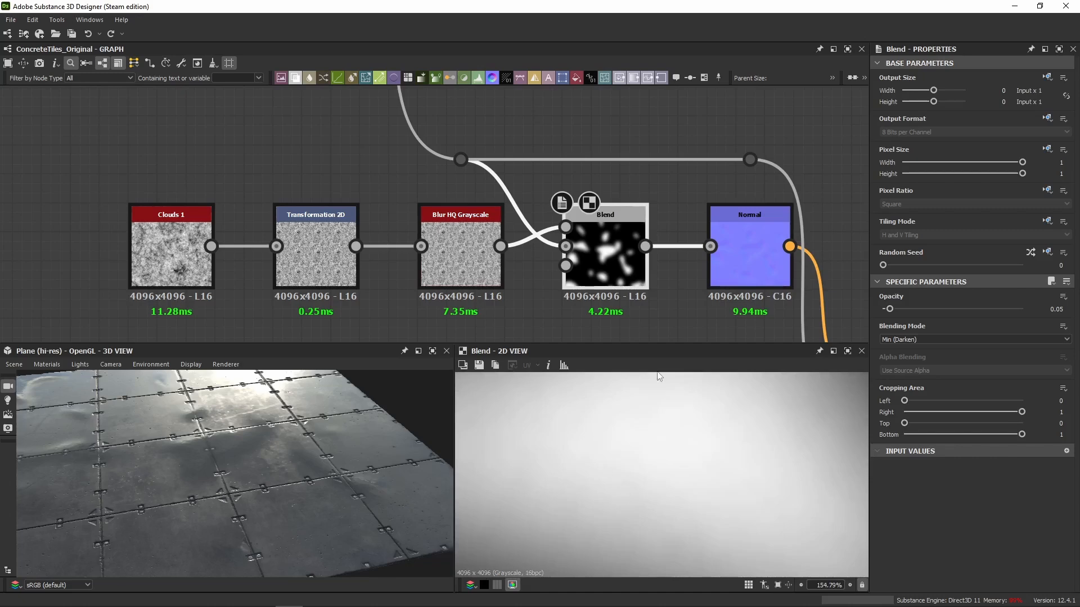
Disable the Blend node that adds noise to the wet mask, compare the tile reflections in 3D, and enable it again.
middle_drag(706, 289, 640, 262)
scroll(231, 444, up, 5)
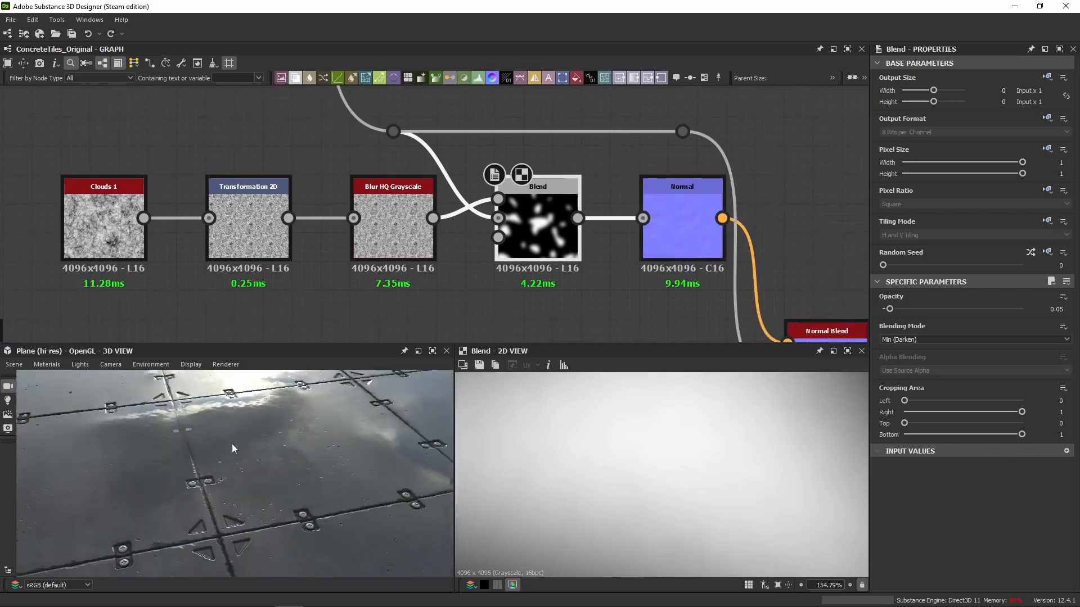
drag(232, 444, 248, 458)
scroll(248, 459, up, 3)
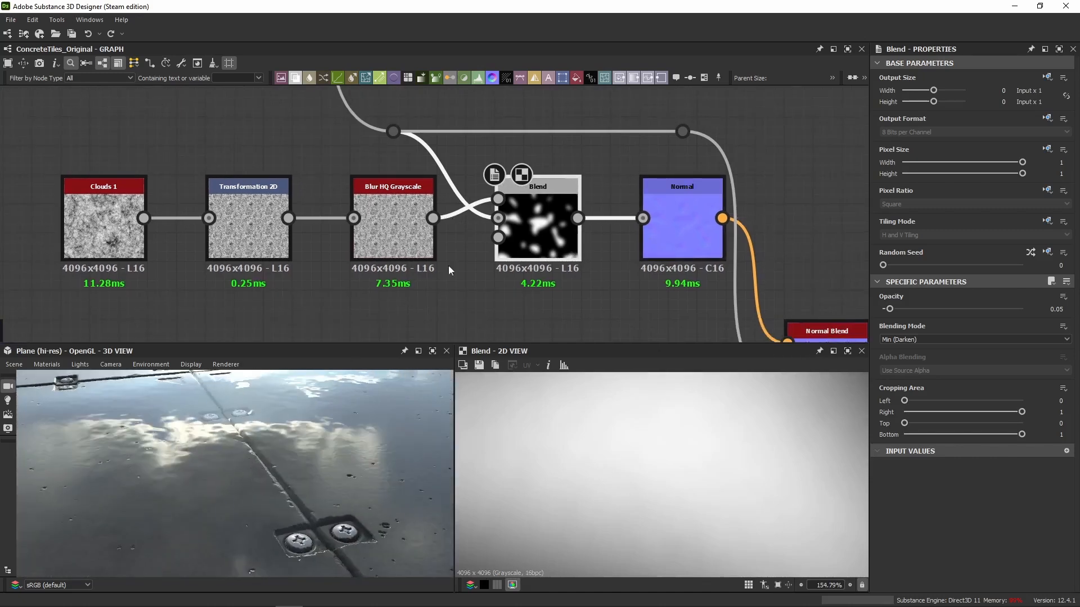
key(shift+d)
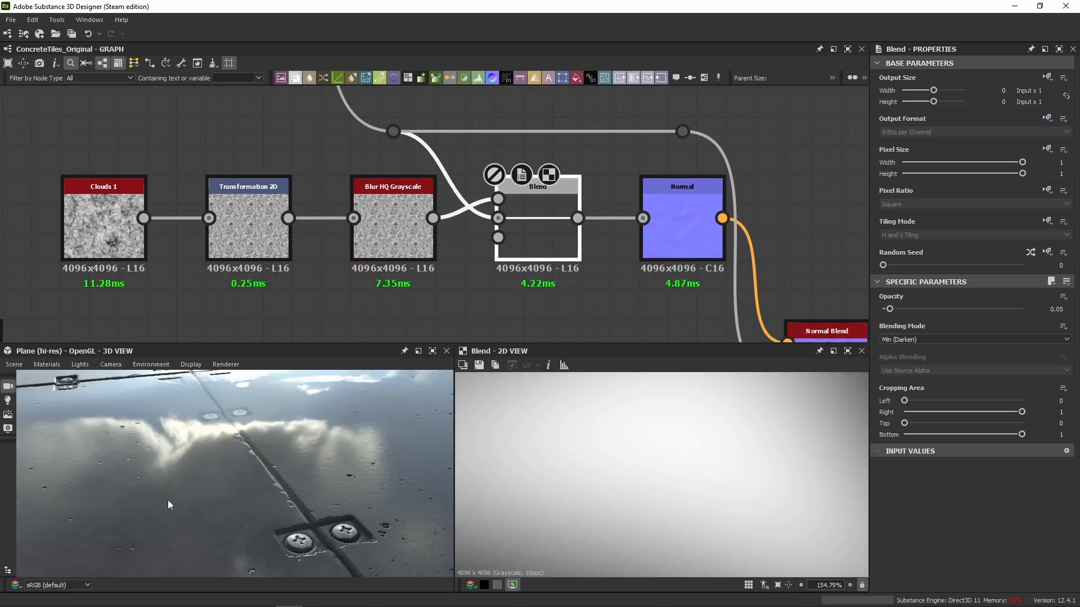
drag(166, 466, 167, 467)
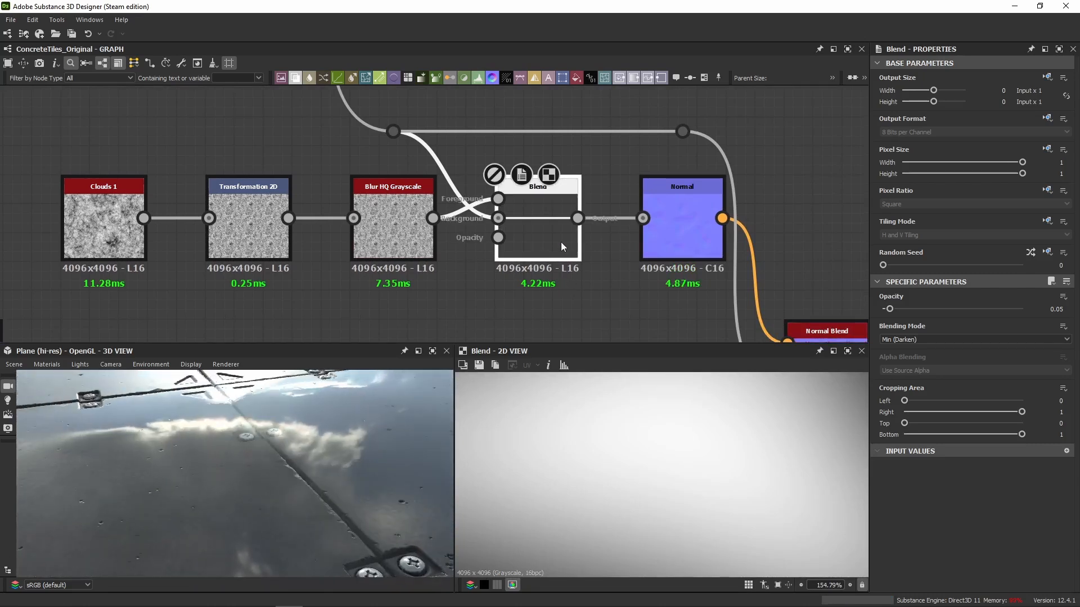
key(shift+d)
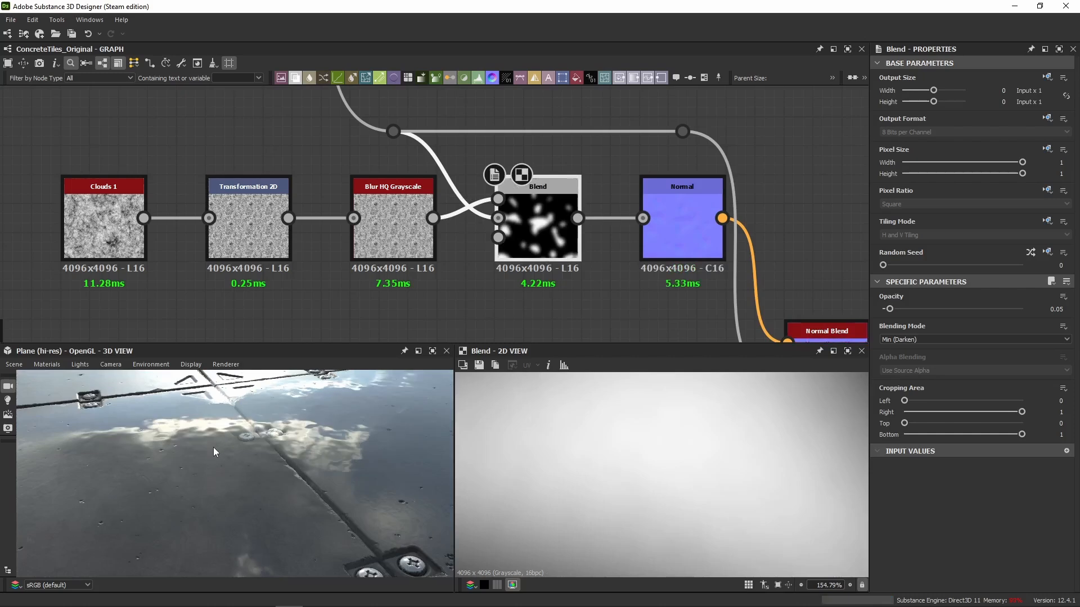
drag(213, 447, 214, 442)
Branch a Blur HQ Grayscale node off the wet mask's Directional Warp and set its Intensity to 1 and Quality to 1.
scroll(401, 241, down, 5)
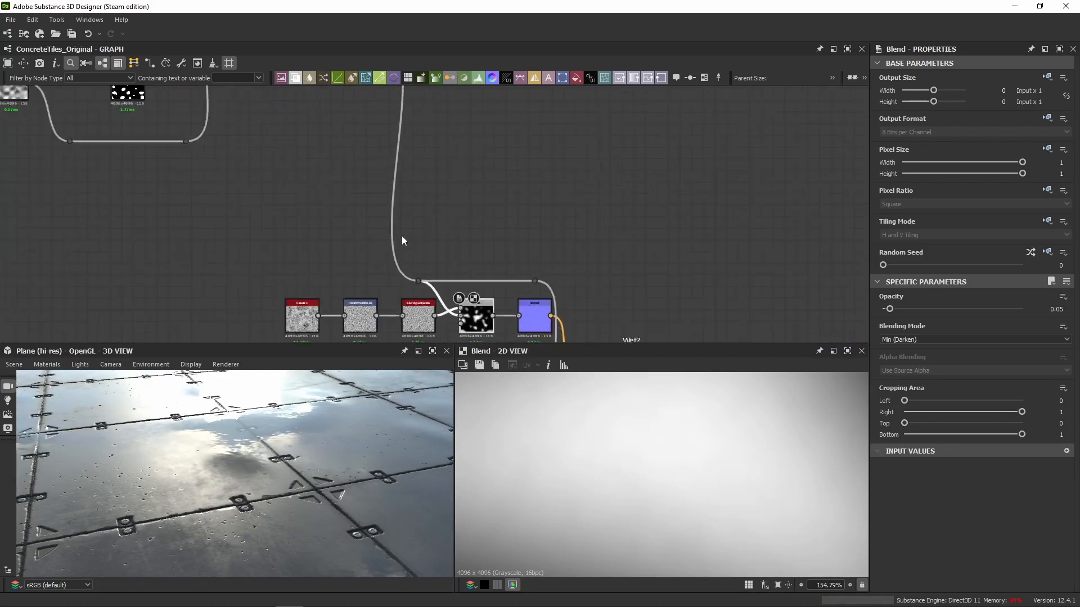
scroll(402, 237, down, 2)
middle_drag(395, 171, 403, 248)
scroll(354, 189, up, 4)
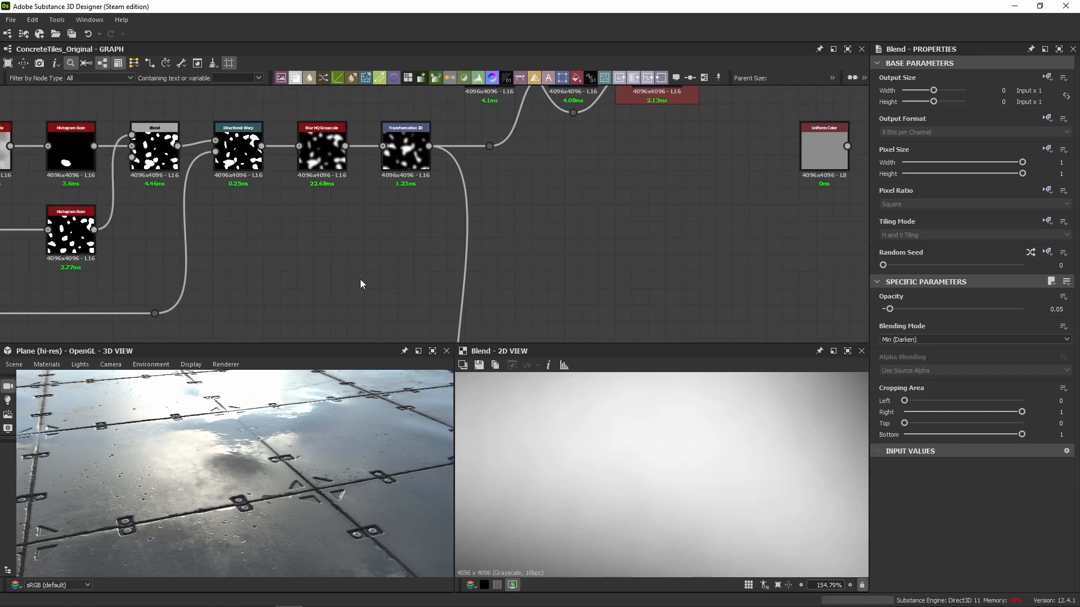
scroll(349, 167, down, 2)
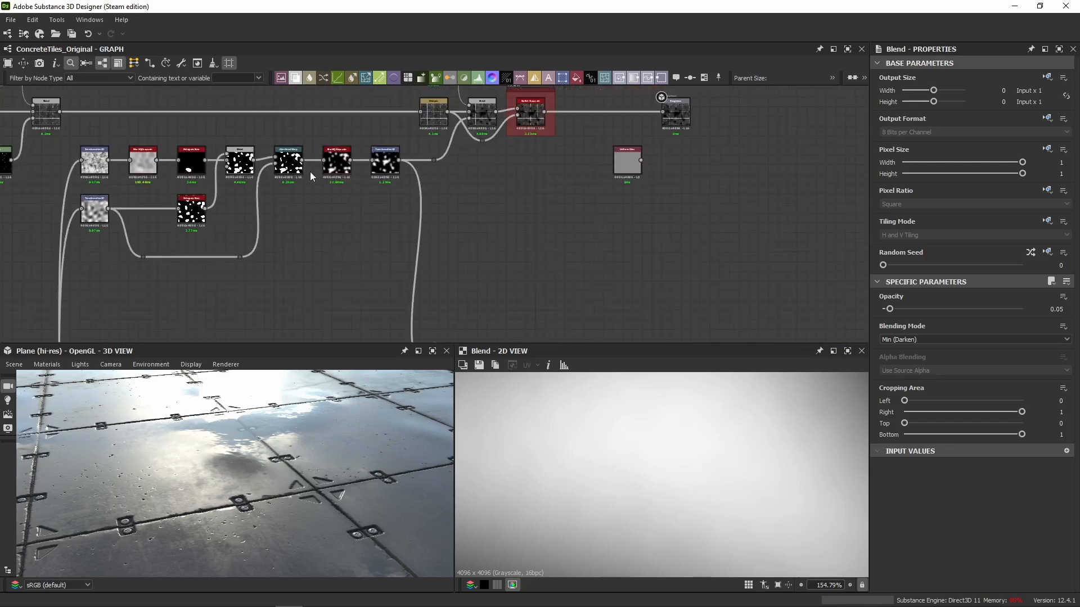
drag(323, 160, 343, 296)
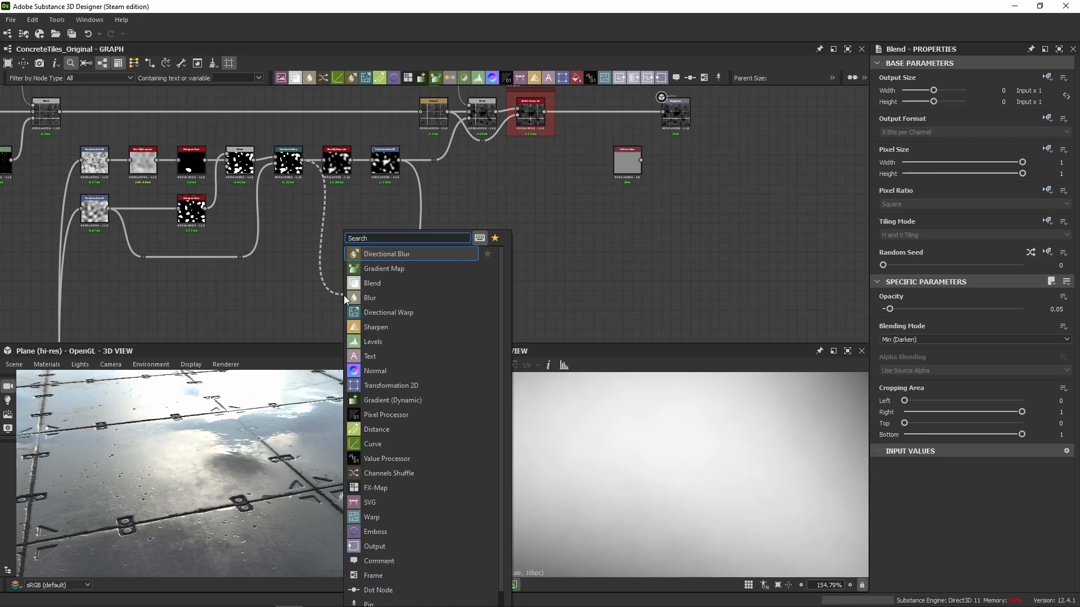
text(blur)
click(363, 279)
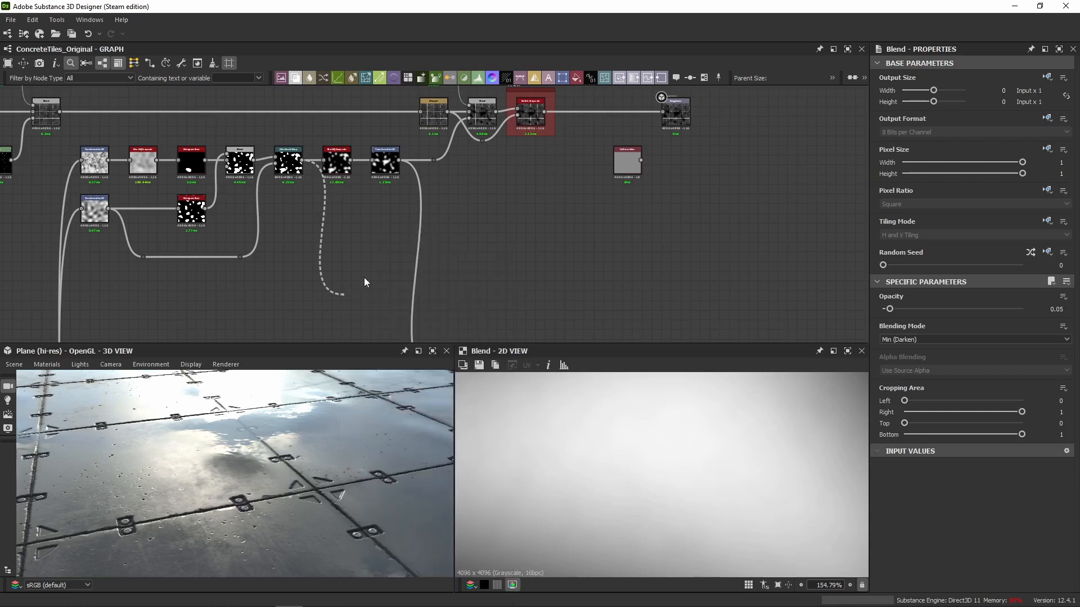
double_click(354, 286)
drag(1053, 323, 1077, 328)
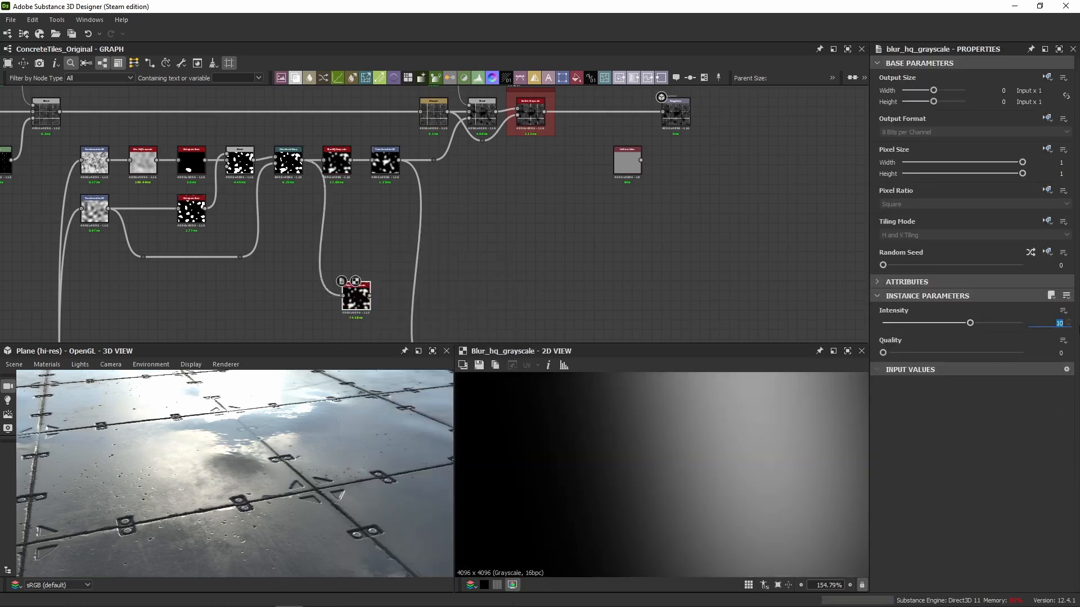
text(1)
key(Return)
click(973, 353)
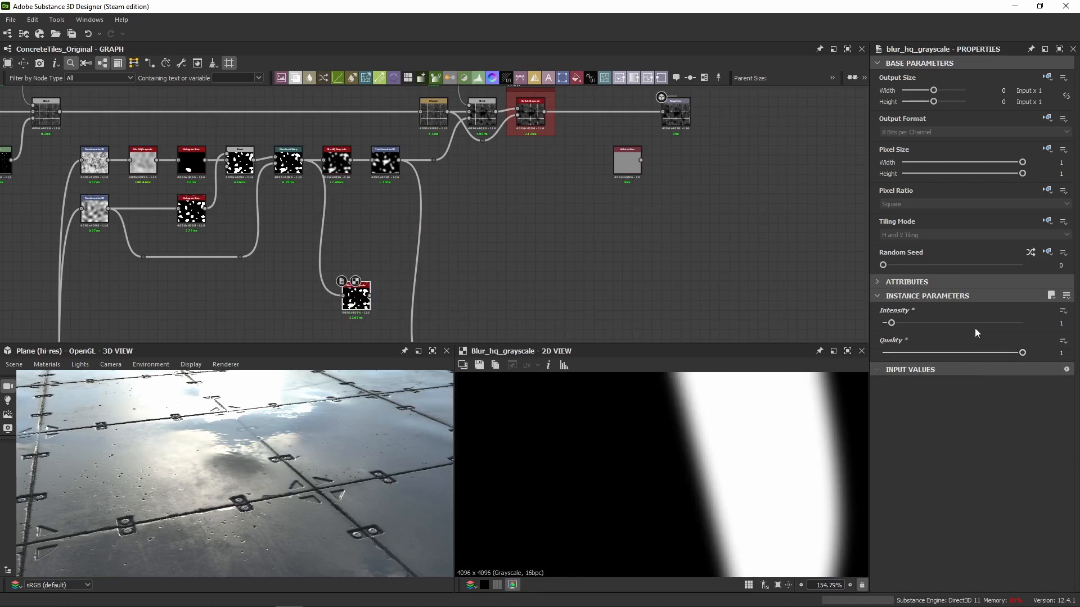
Try the extra blur as the mask source for the wet Blend and Normal Blend, check the tiles in 3D, and undo the connection.
middle_drag(422, 301, 355, 218)
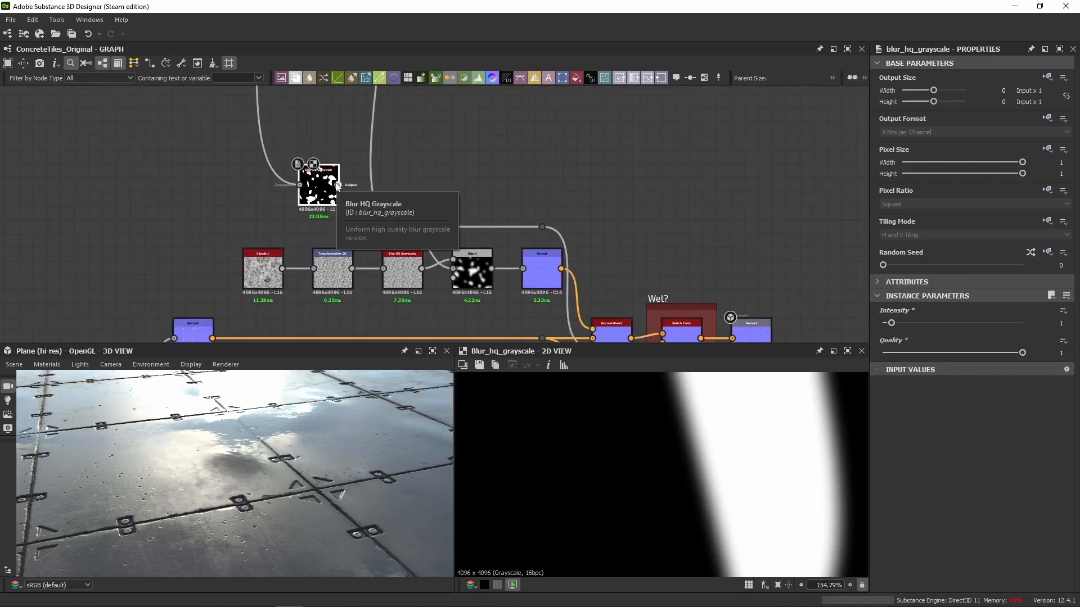
middle_drag(745, 243, 708, 186)
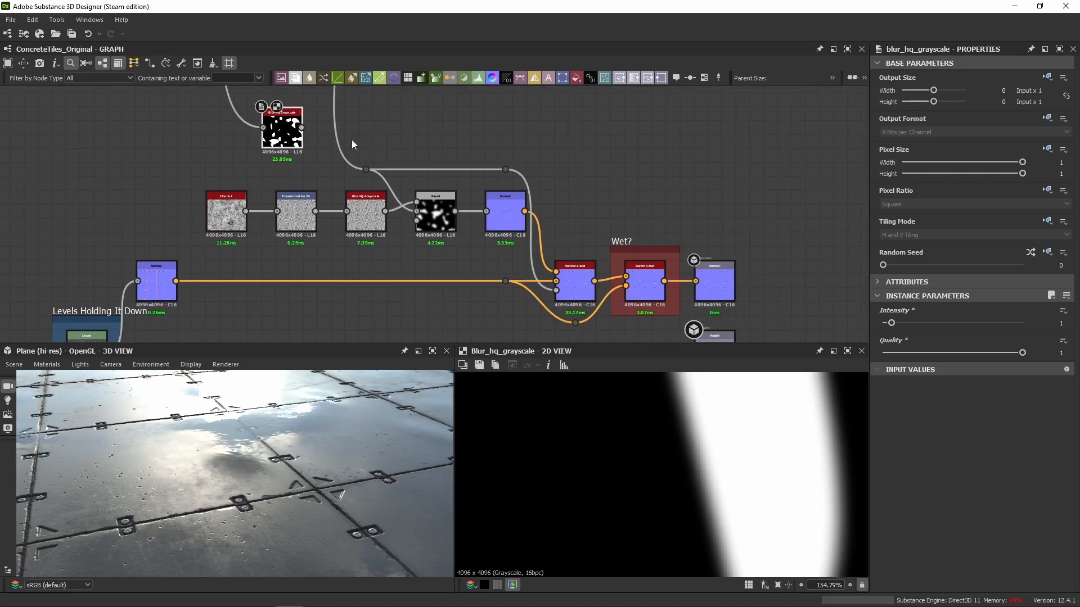
drag(302, 128, 432, 218)
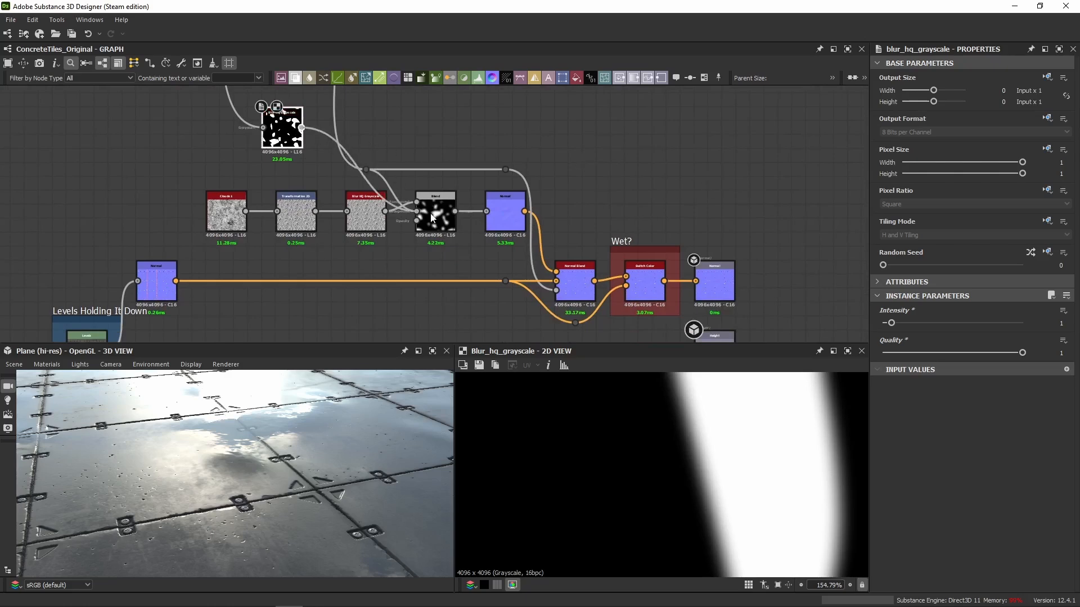
click(366, 172)
key(Delete)
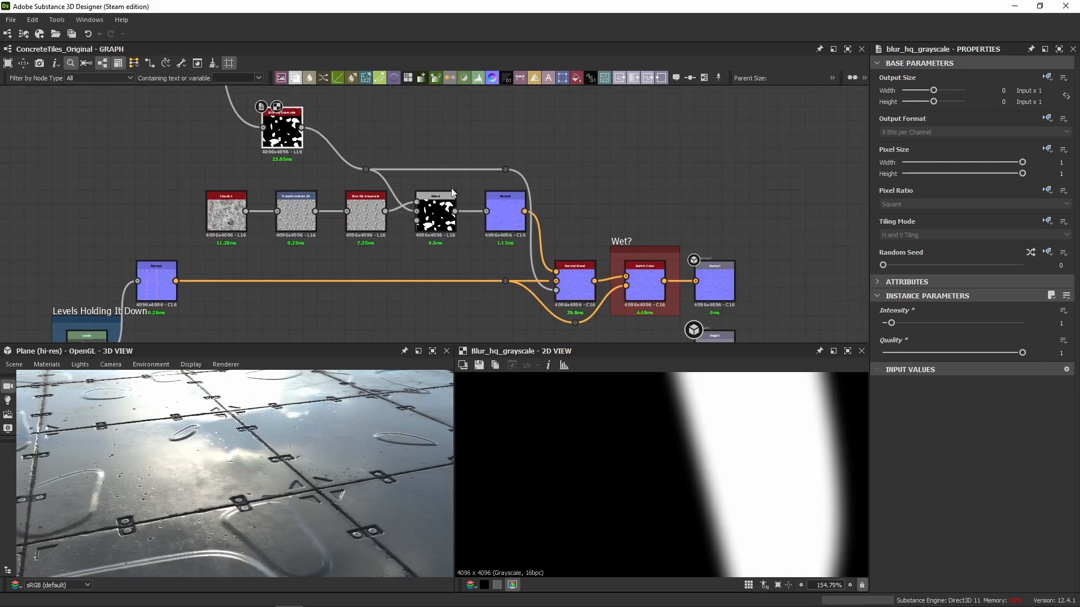
middle_drag(321, 181, 369, 283)
key(ctrl+z)
Set the extra Blur HQ Grayscale node's Intensity to 2.5 and discard the node.
scroll(370, 177, down, 1)
middle_drag(368, 175, 378, 226)
click(1060, 323)
text(2.)
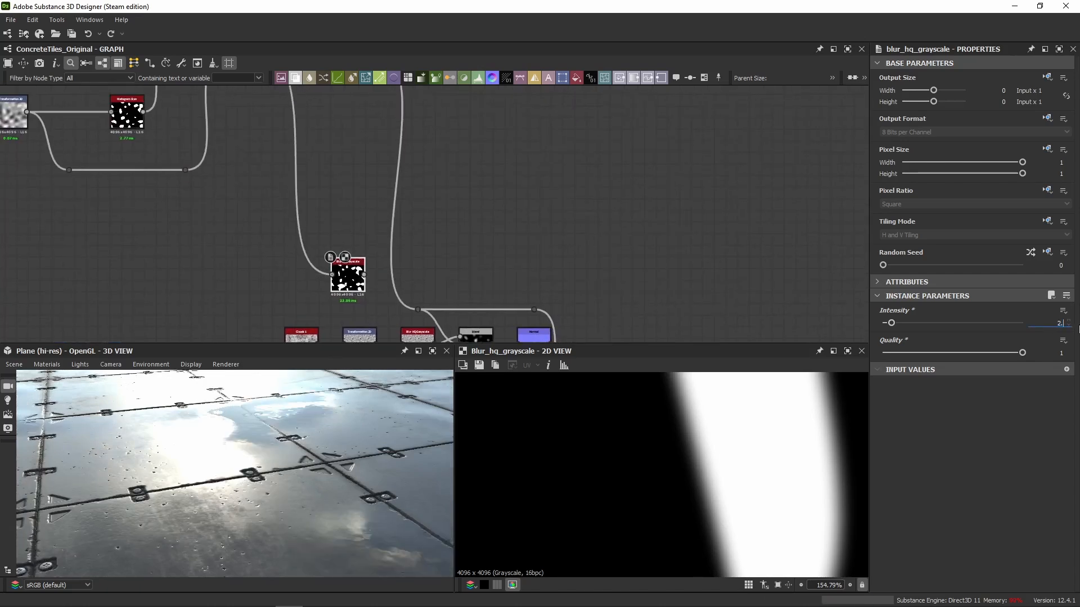
text(5)
key(Return)
middle_drag(457, 203, 459, 251)
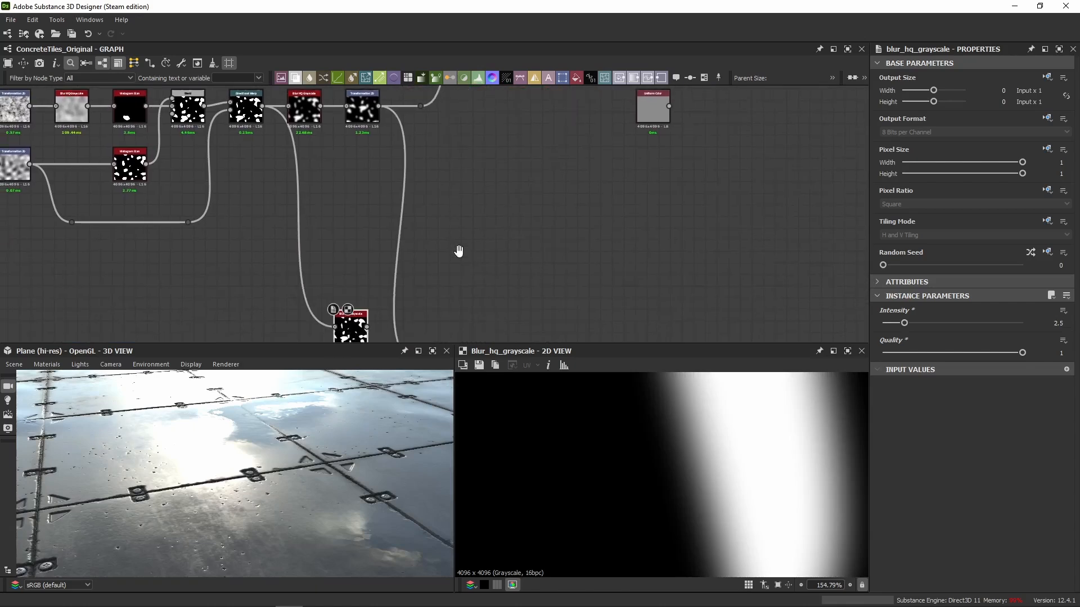
middle_drag(391, 272, 401, 208)
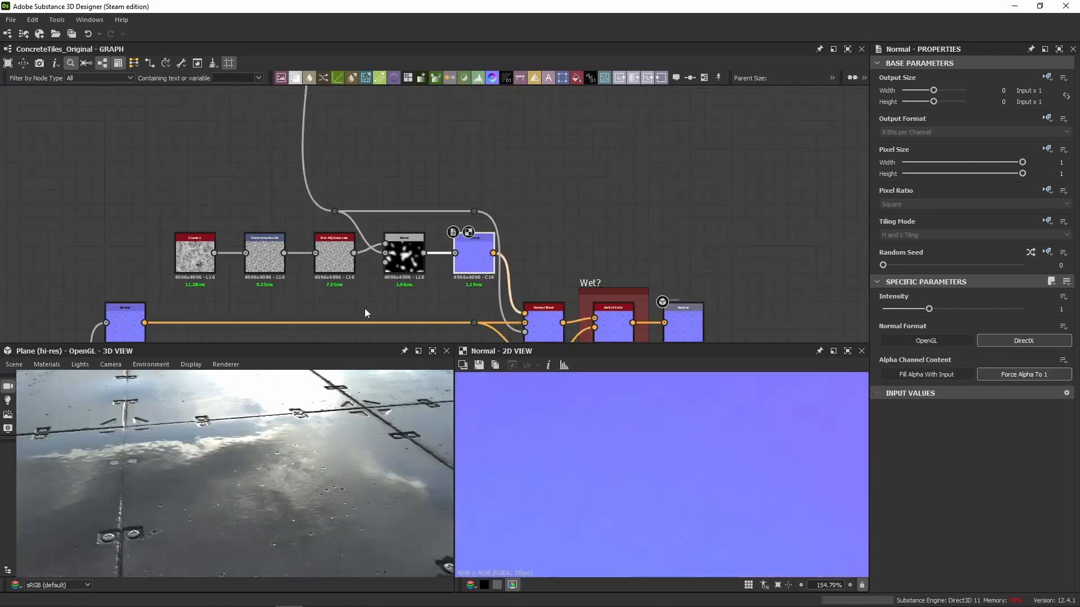
Examine the wet mask's Normal node in 2D and the cloud reflections on the wet tiles in 3D.
drag(244, 446, 253, 458)
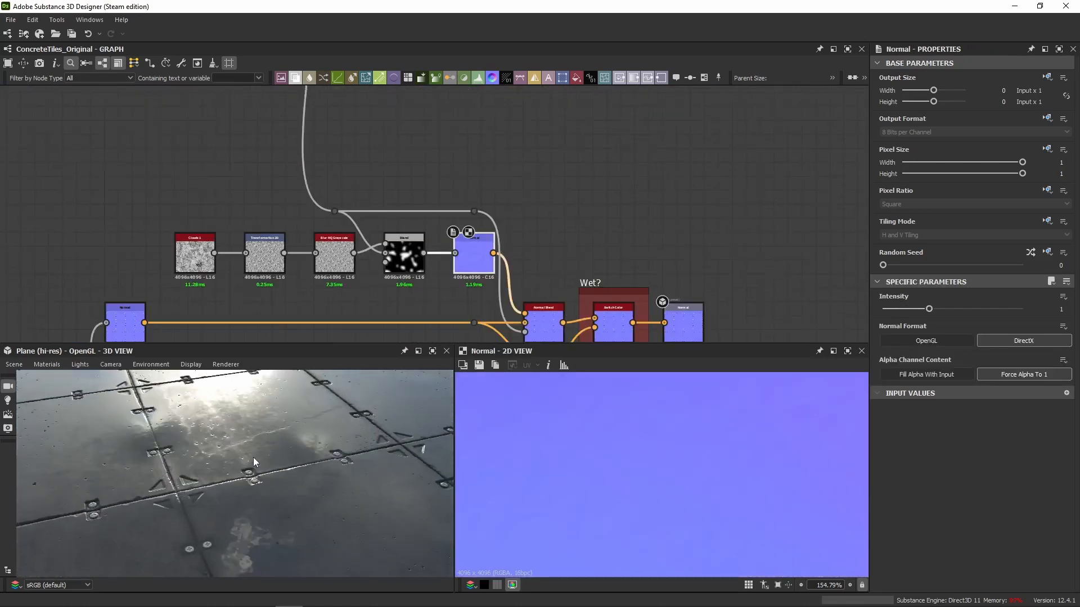
scroll(169, 169, down, 3)
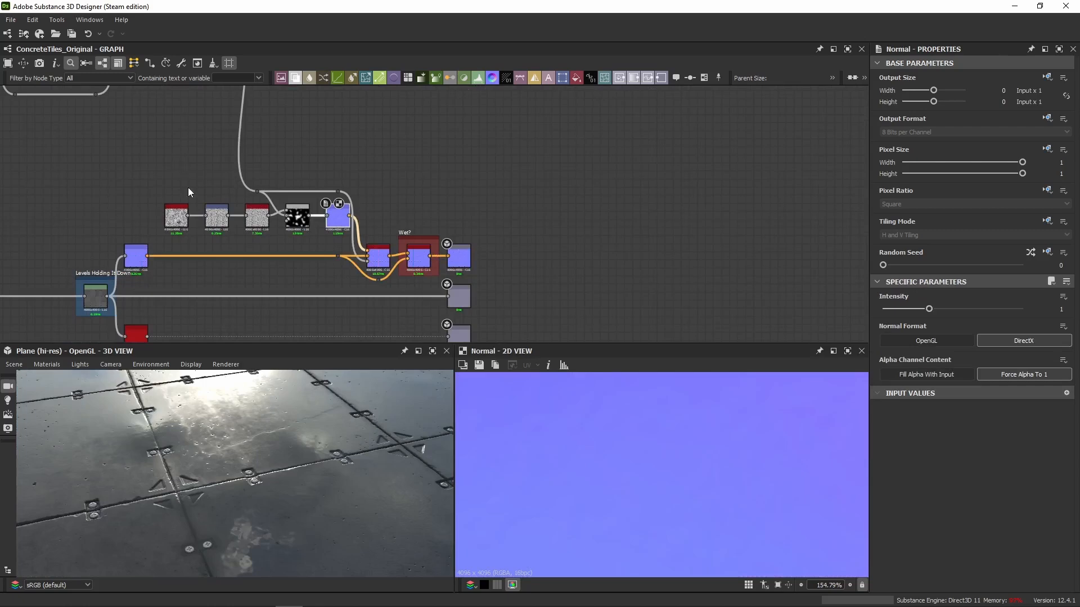
mouse_move(238, 460)
mouse_down()
mouse_move(232, 453)
mouse_move(247, 449)
mouse_up()
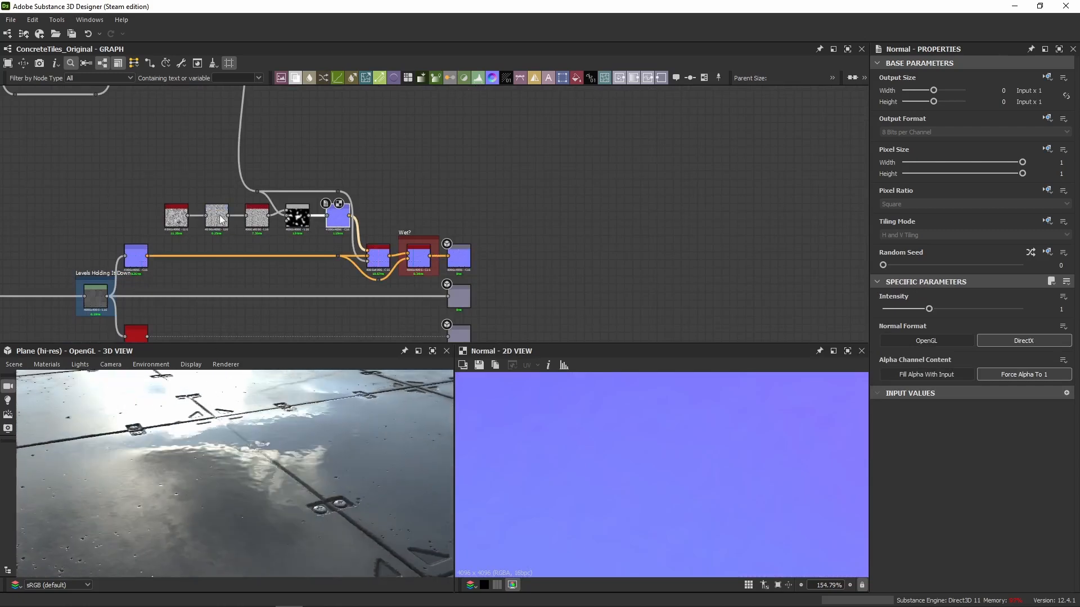
scroll(203, 154, down, 3)
scroll(203, 154, up, 6)
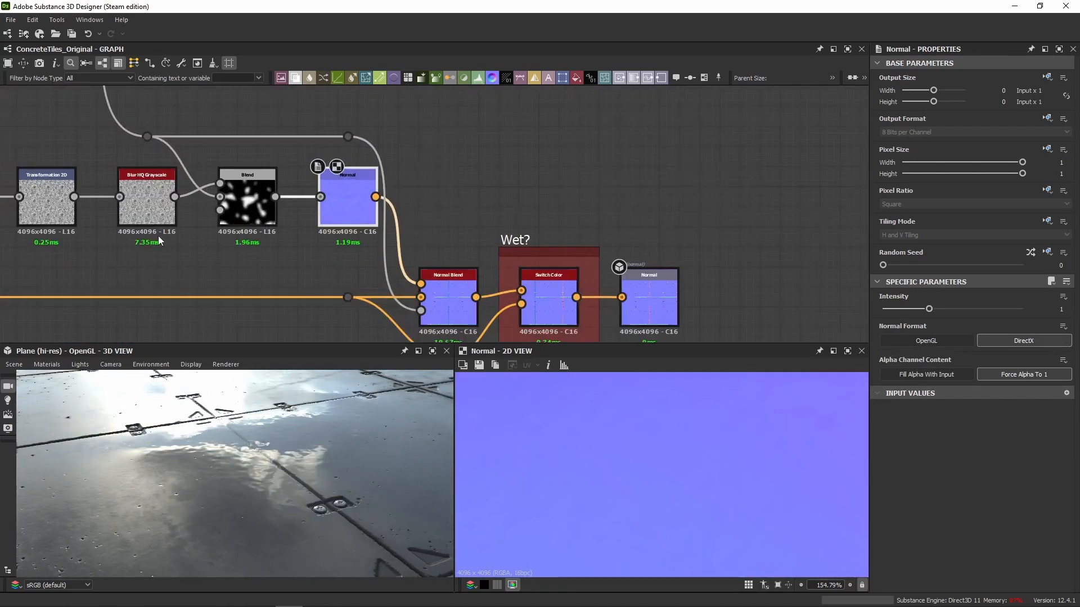
Preview the wet mask's Blend output and its Normal node in 2D, with the whole normal map in view.
click(354, 227)
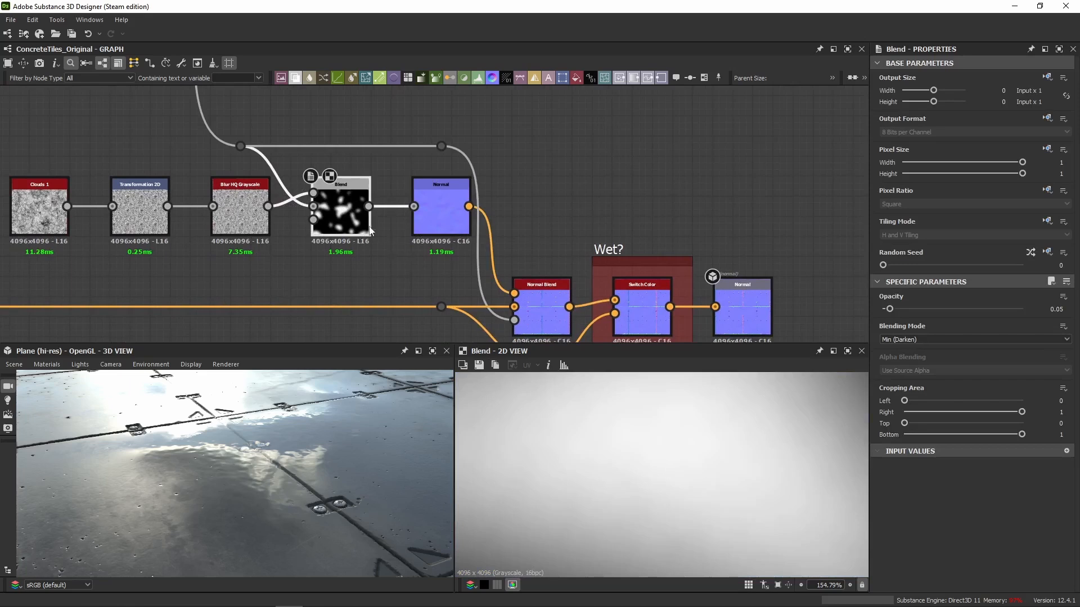
click(447, 223)
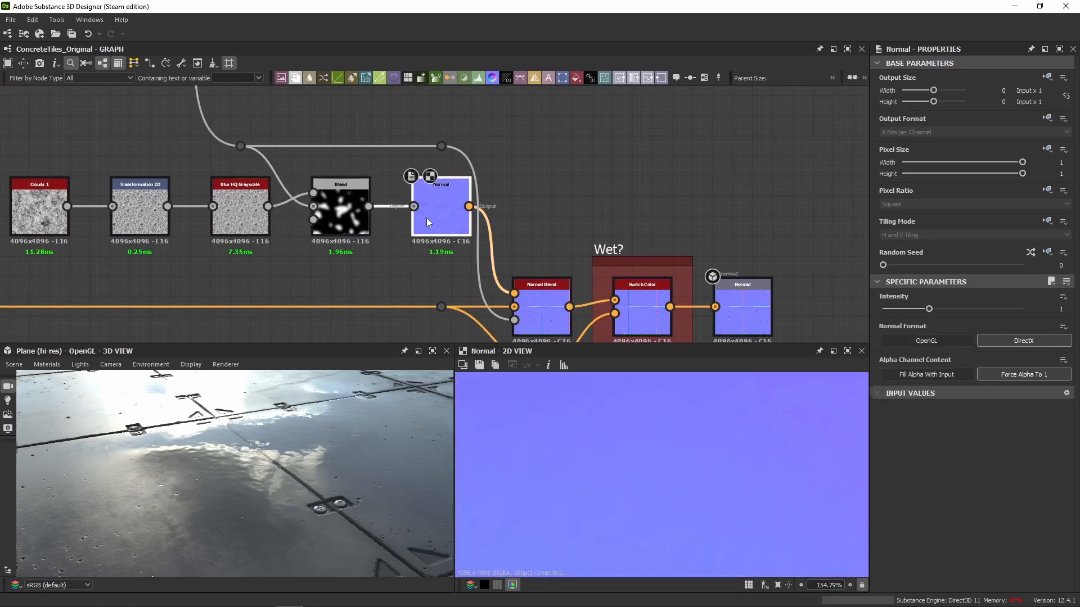
key(f)
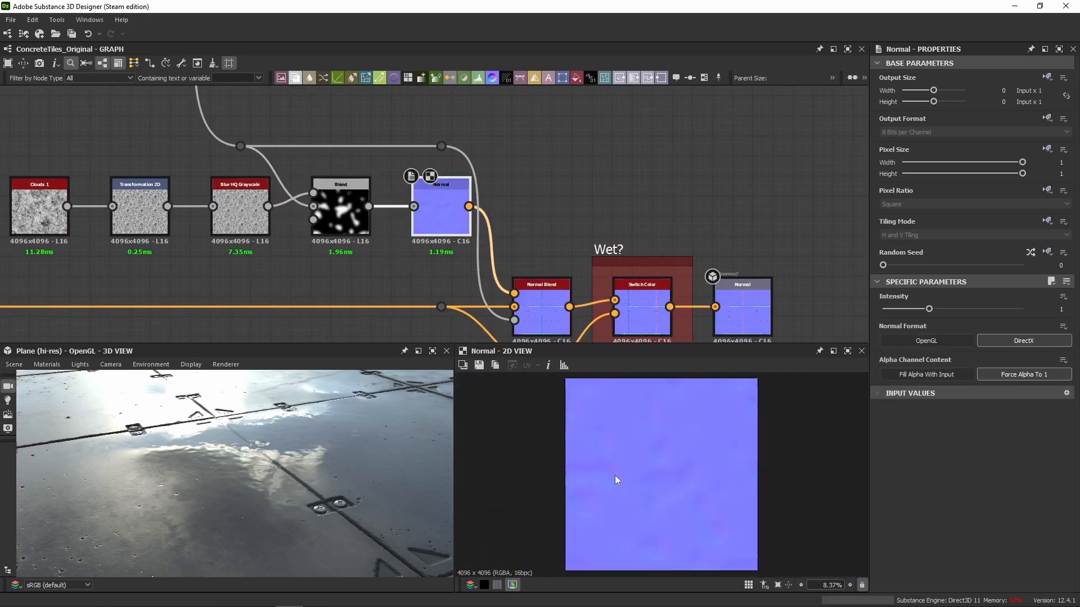
click(1045, 310)
middle_drag(548, 231, 457, 171)
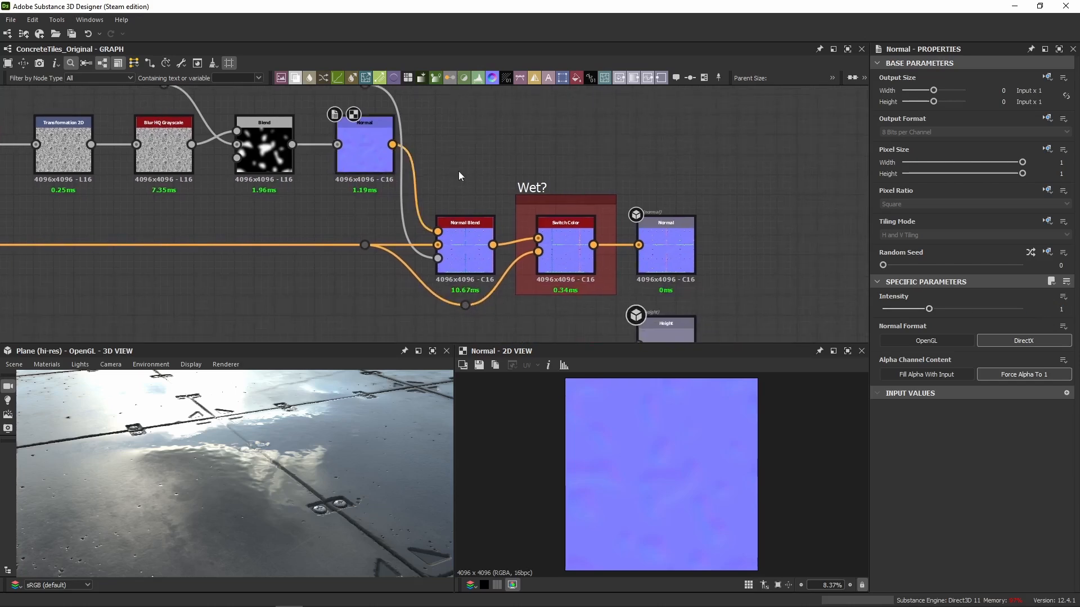
Compare the Normal Blend output with the tile Normal node fed by the Levels node in the 2D view.
double_click(457, 245)
middle_drag(297, 202, 714, 191)
scroll(714, 191, down, 3)
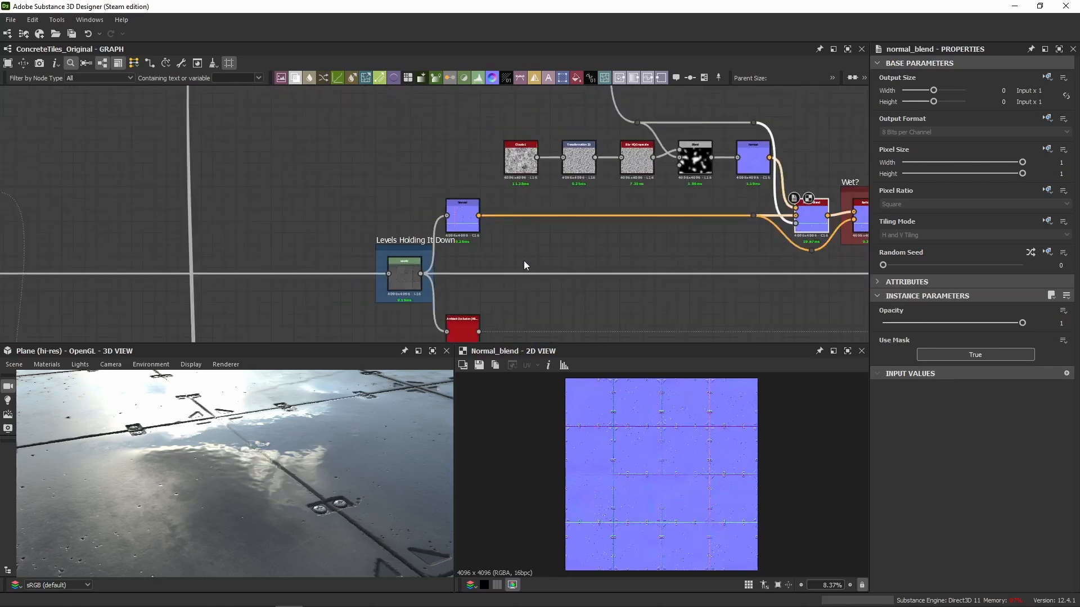
middle_drag(443, 268, 400, 201)
middle_drag(426, 144, 411, 199)
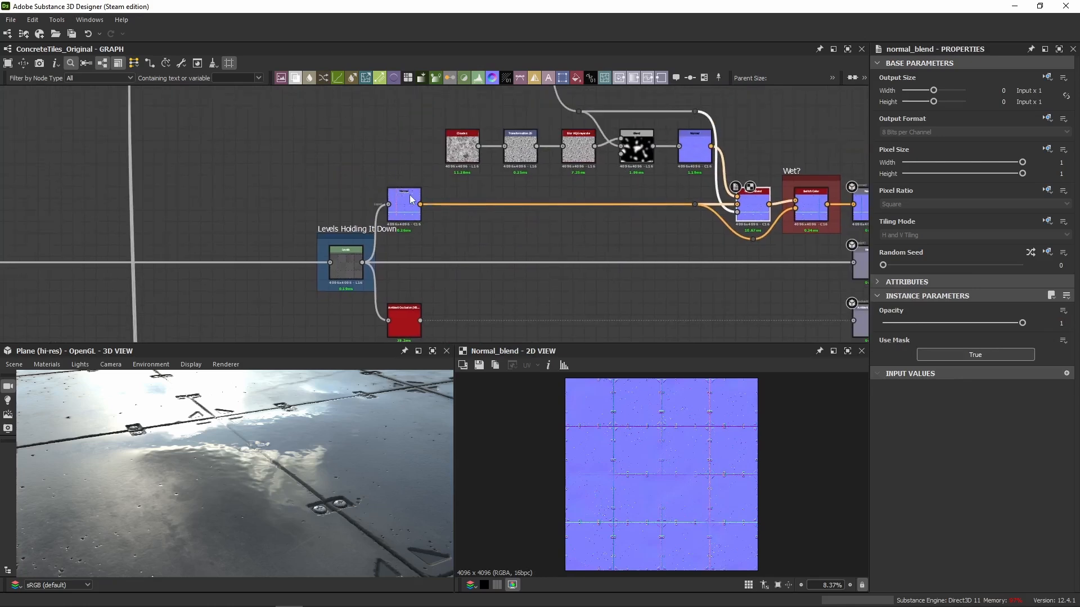
double_click(410, 198)
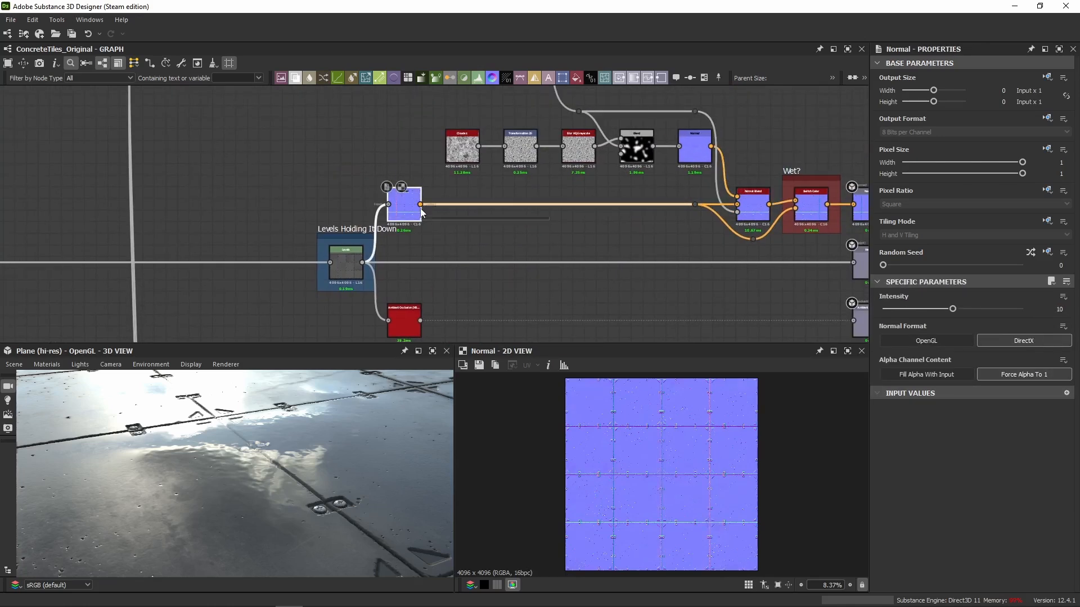
scroll(421, 214, up, 2)
middle_drag(576, 225, 195, 261)
scroll(463, 235, up, 3)
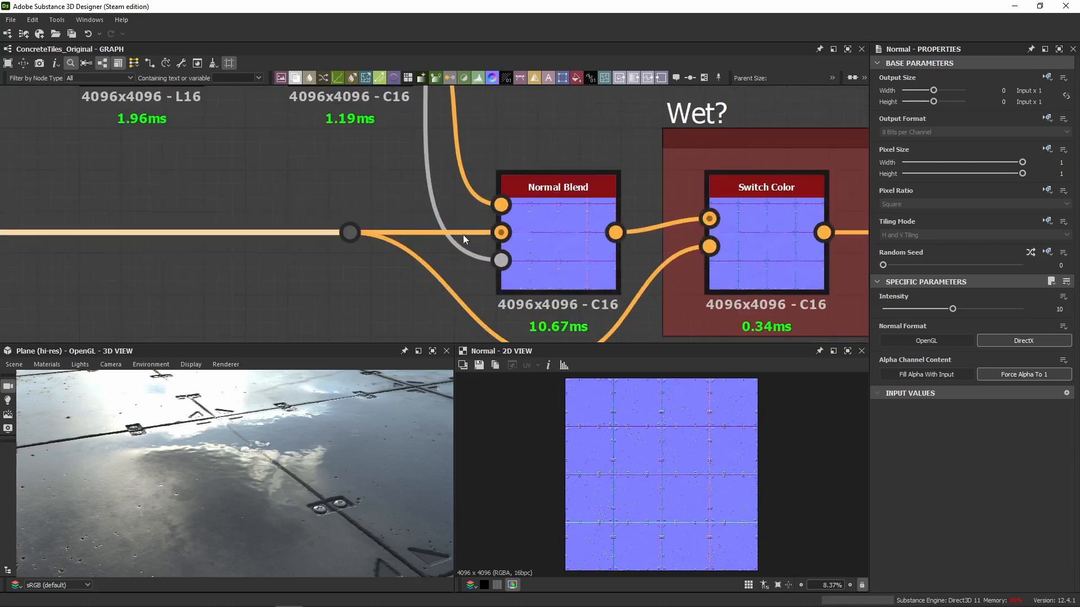
Examine what feeds the Normal Blend: the tile normal as background, the puddle normal as foreground, and the blurred wet mask.
click(520, 233)
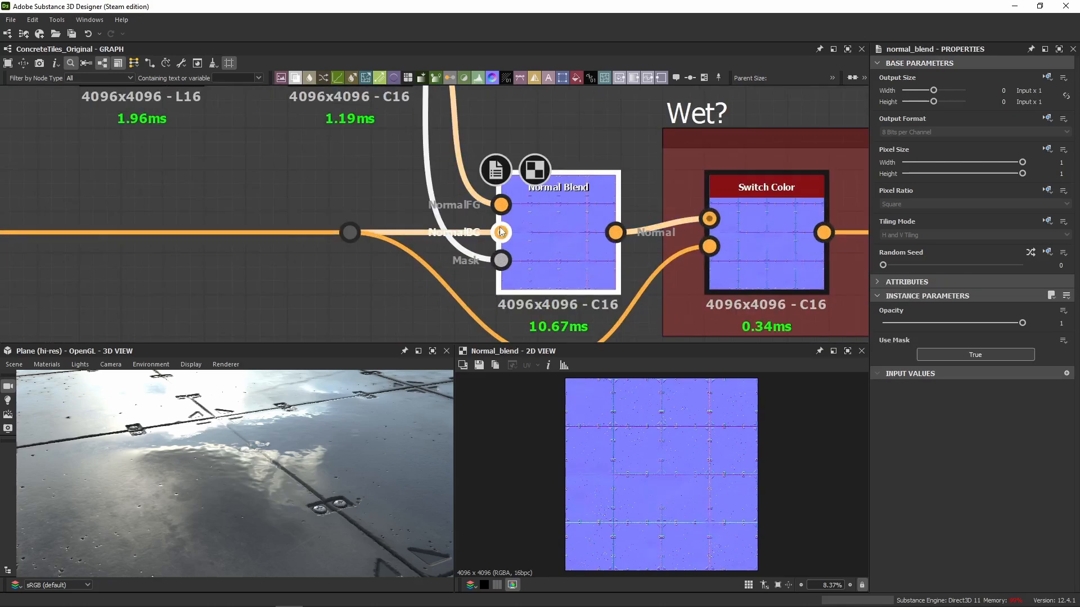
scroll(501, 232, down, 5)
click(426, 188)
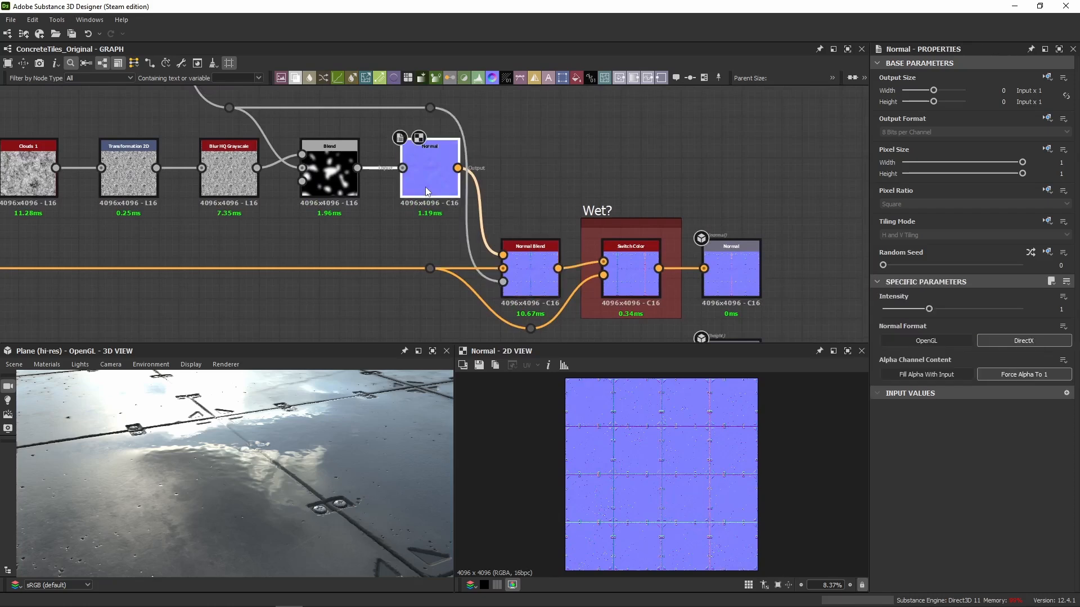
scroll(506, 253, up, 5)
click(518, 264)
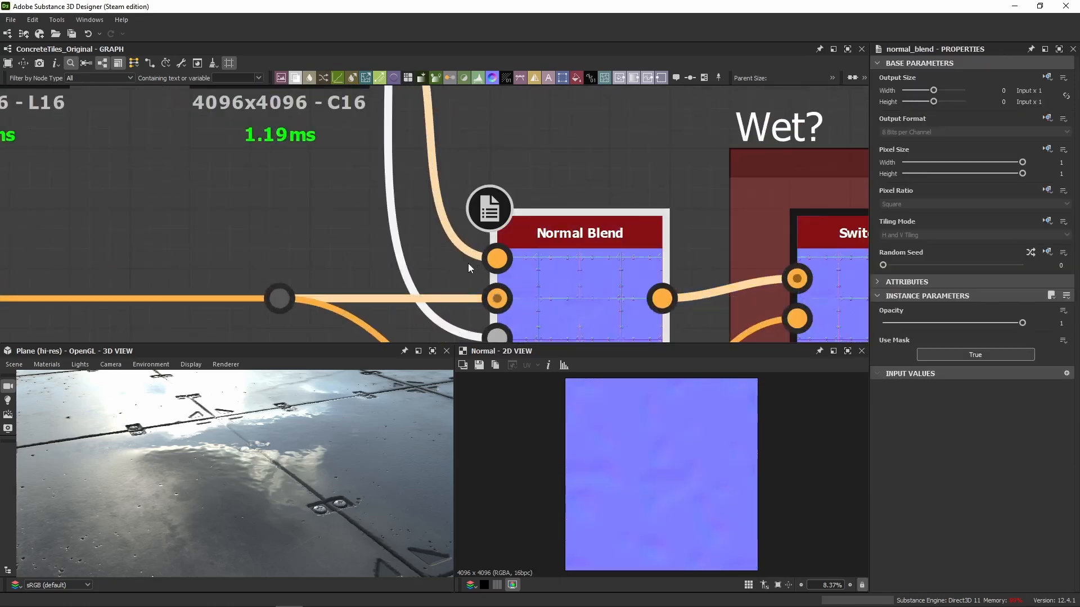
scroll(534, 228, down, 5)
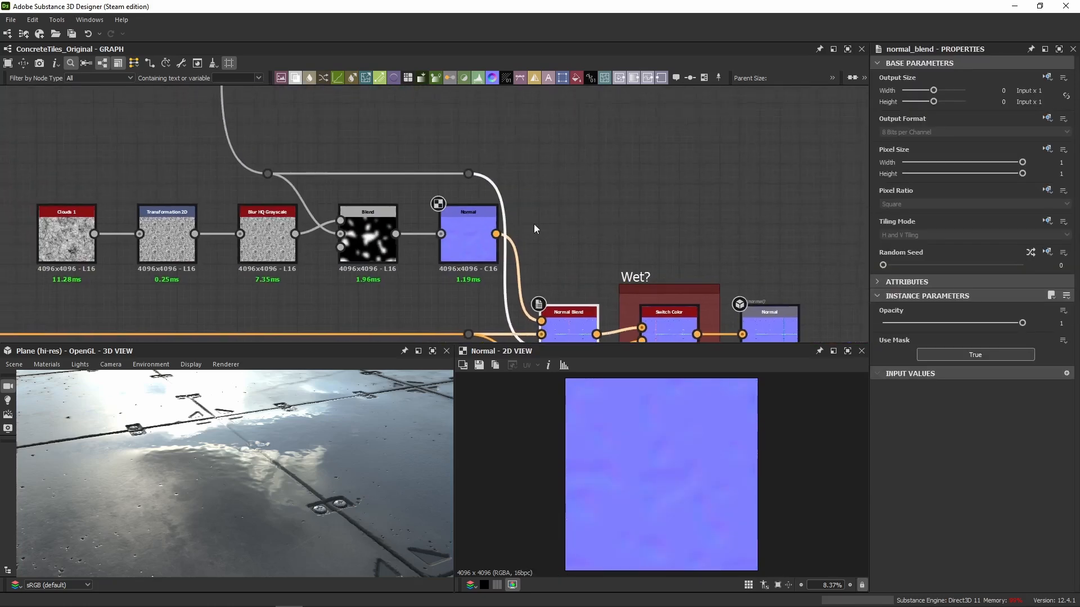
double_click(281, 174)
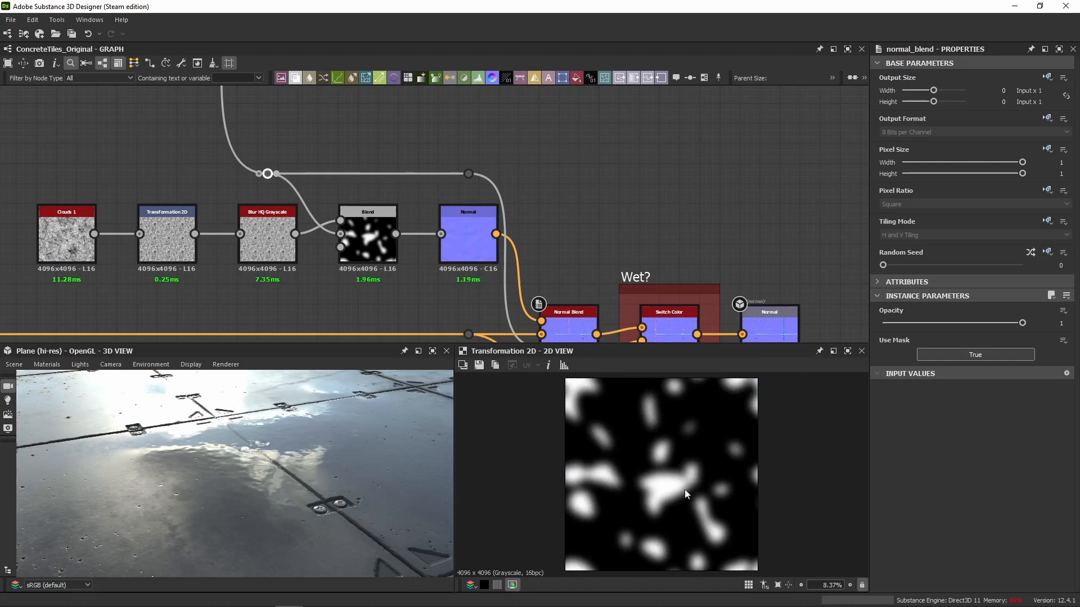
Try the Normal Blend without its Mask connection, compare the tile normals in 2D and 3D, and undo the disconnection.
scroll(498, 264, up, 6)
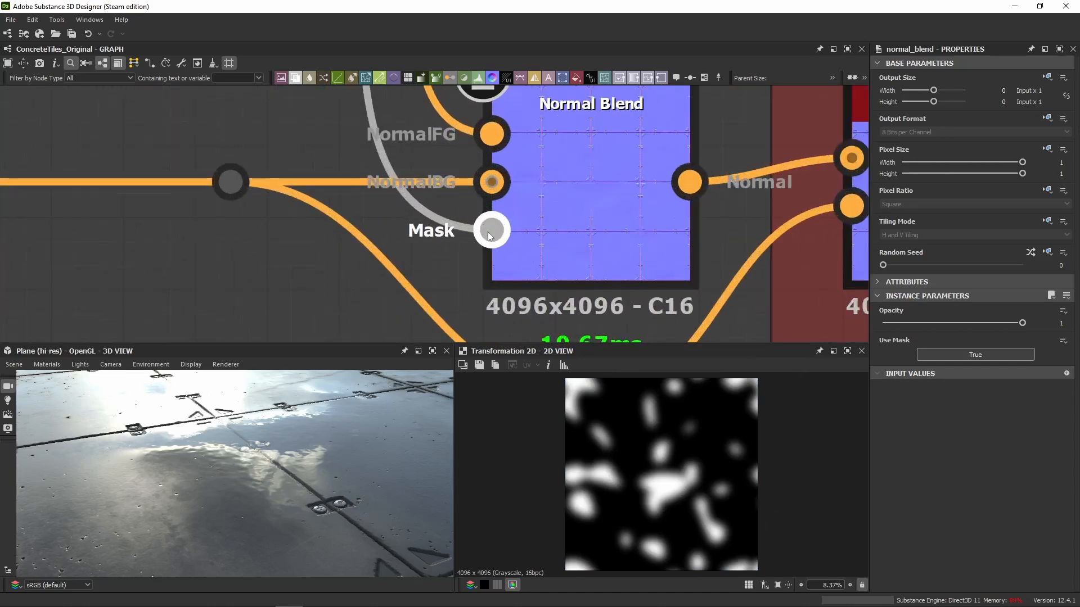
double_click(571, 227)
scroll(670, 461, up, 5)
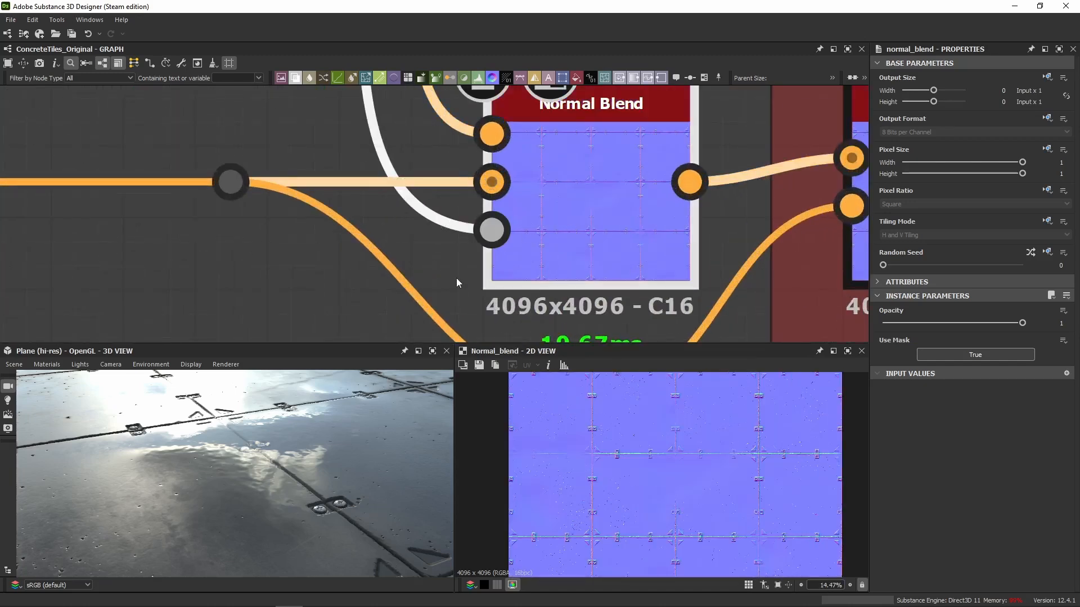
double_click(492, 230)
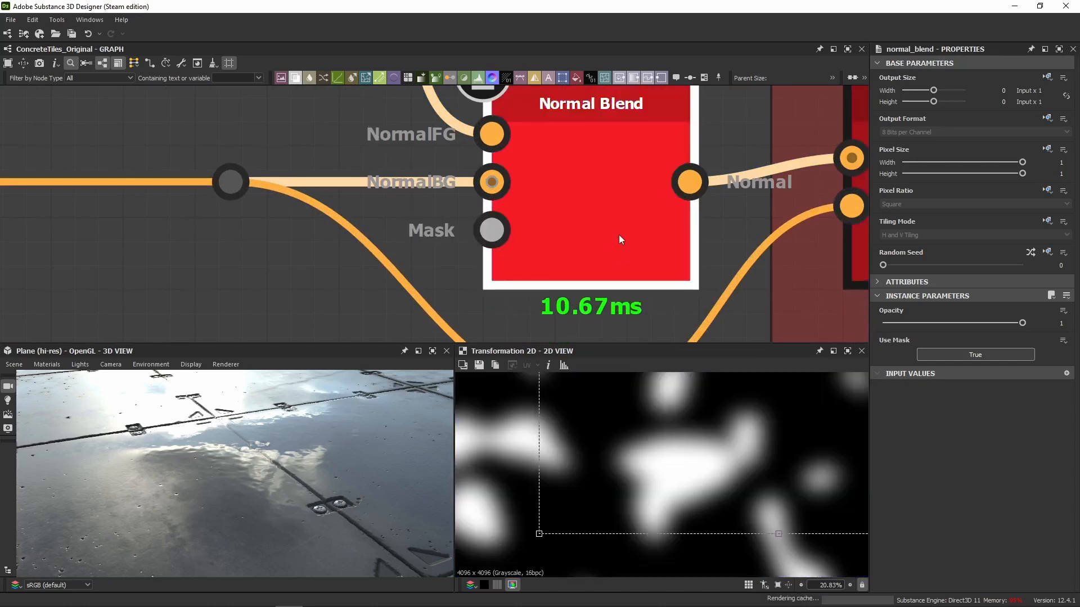
double_click(619, 234)
scroll(600, 411, up, 4)
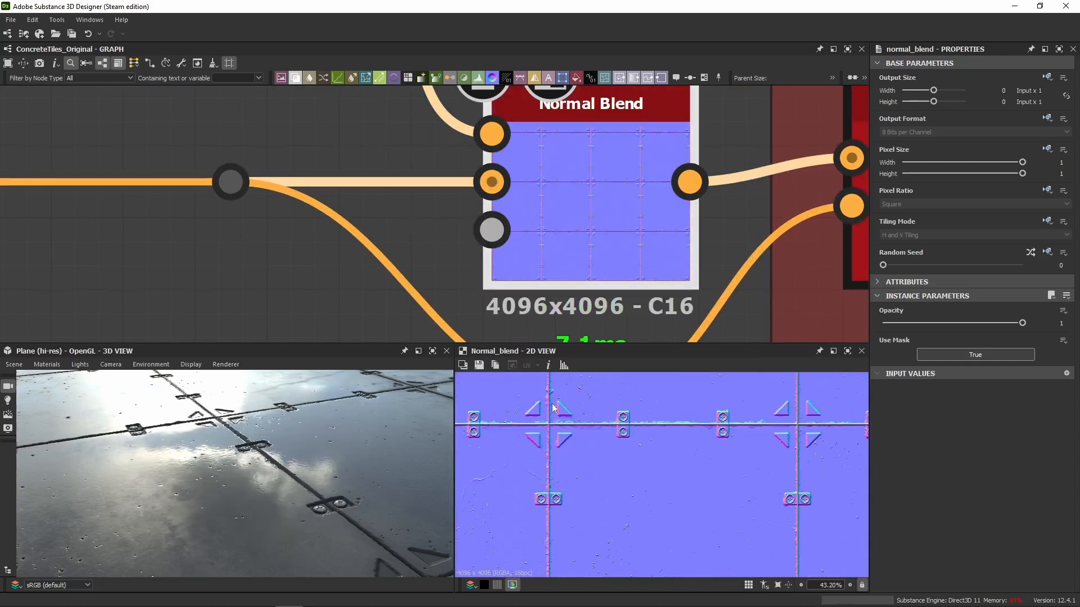
middle_drag(619, 496, 645, 423)
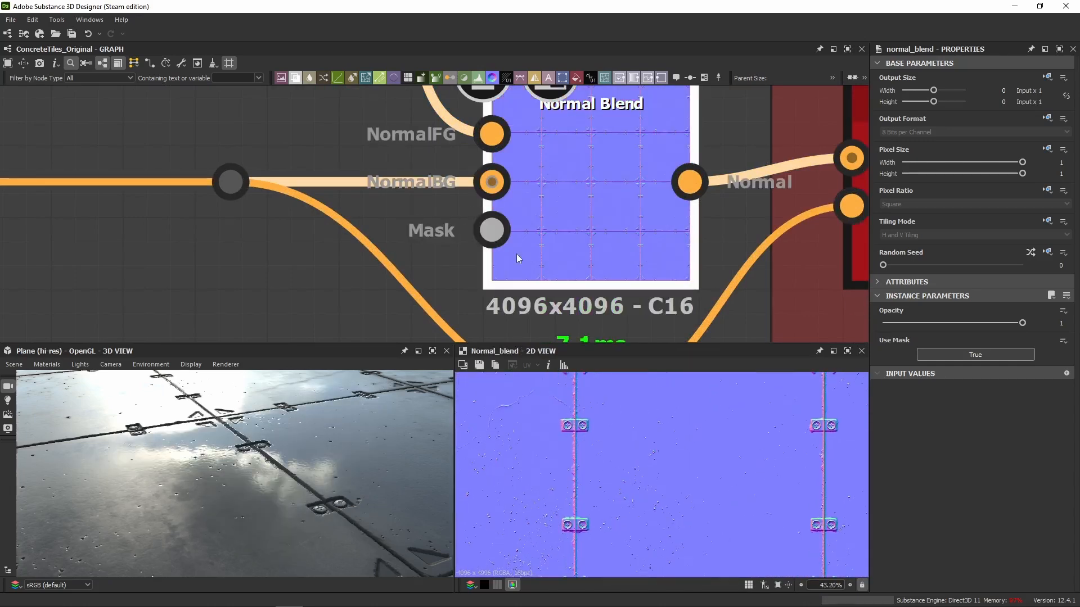
key(ctrl+z)
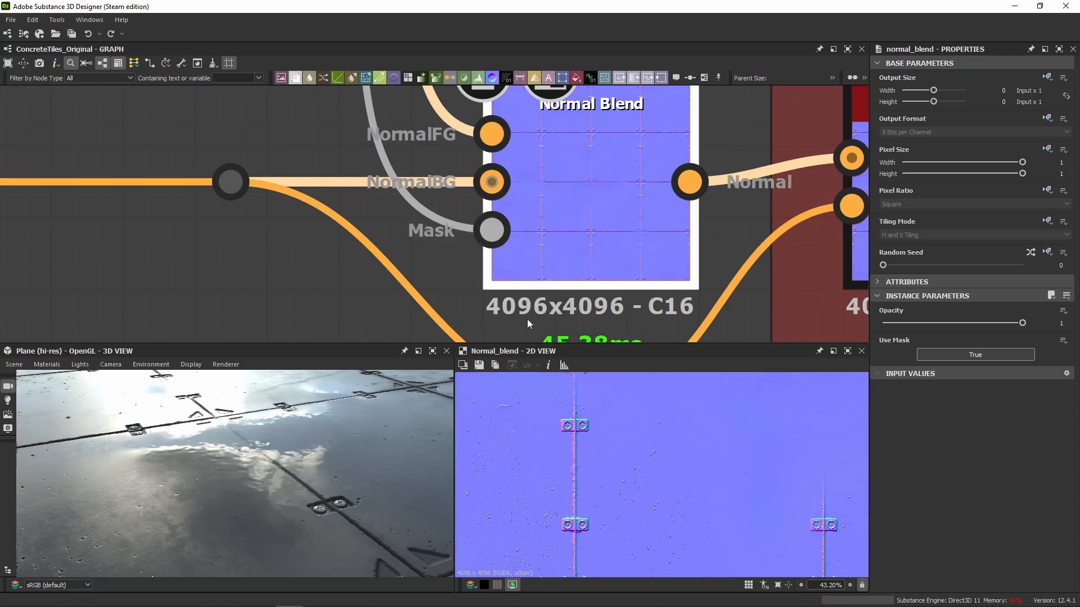
scroll(565, 217, down, 6)
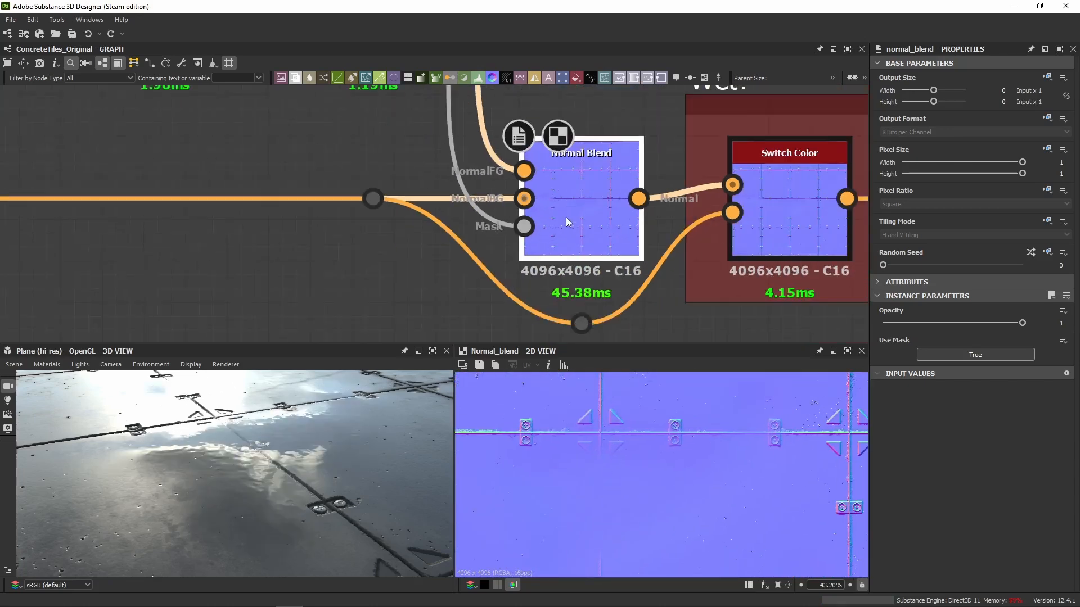
Try an Intensity of 3 on the puddle Normal node, check the tiles in 3D, and undo the change.
click(501, 142)
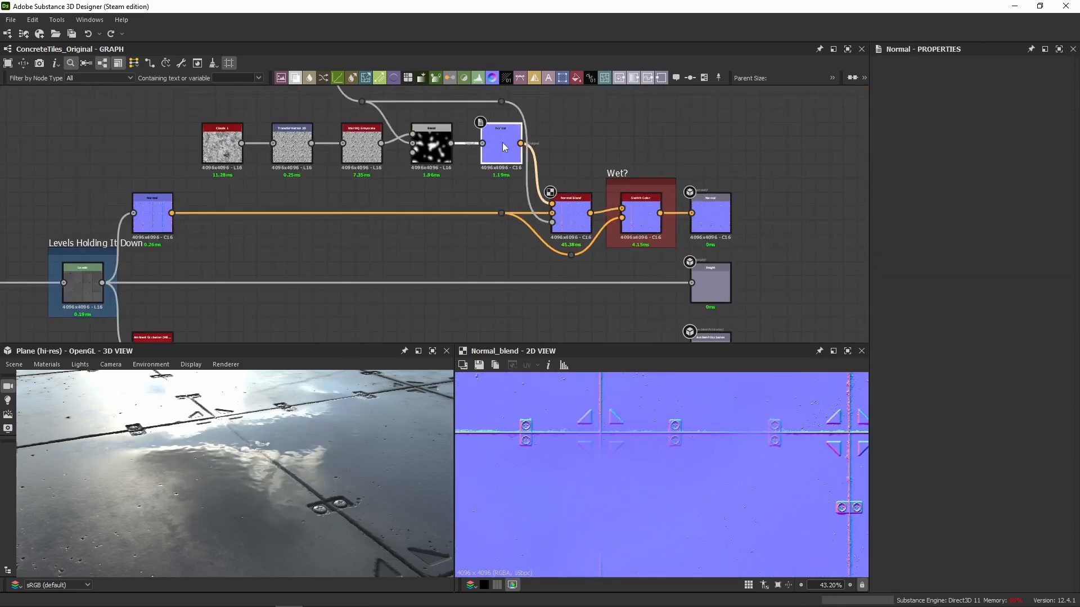
drag(935, 309, 1022, 310)
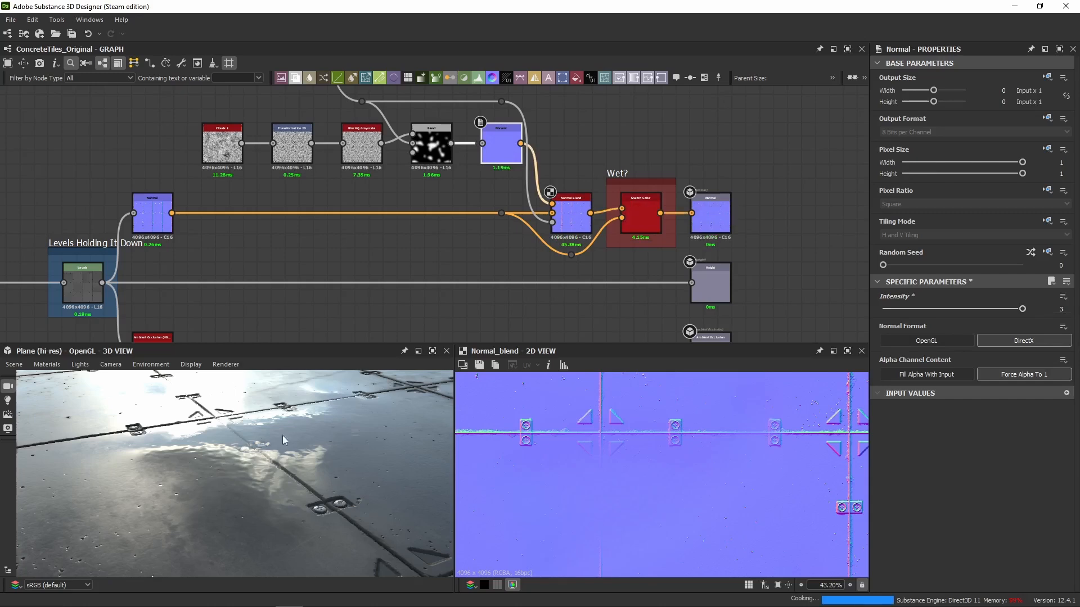
drag(219, 472, 287, 488)
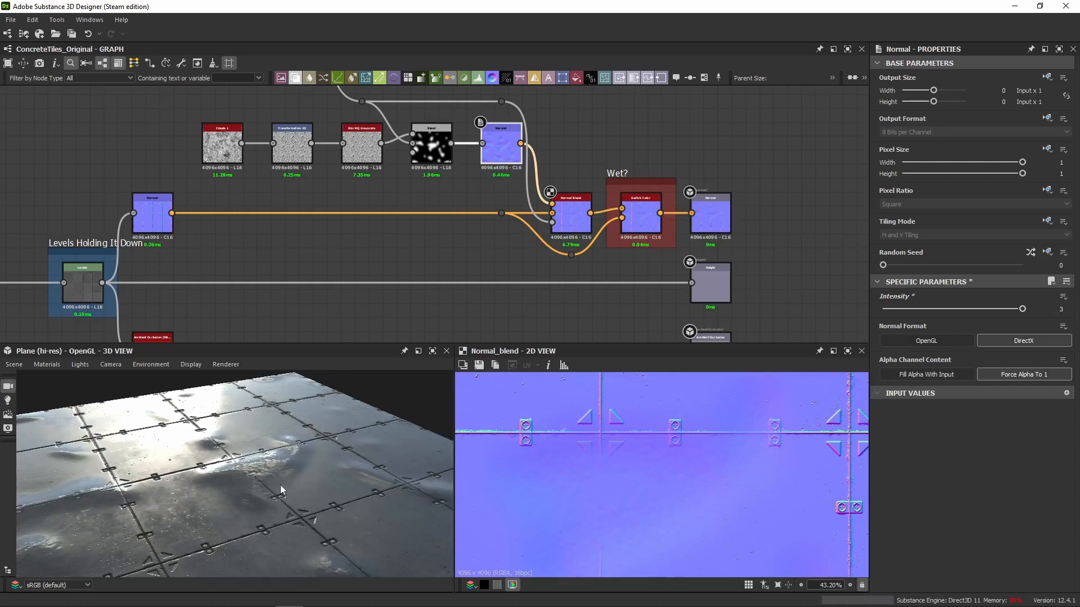
key(ctrl+z)
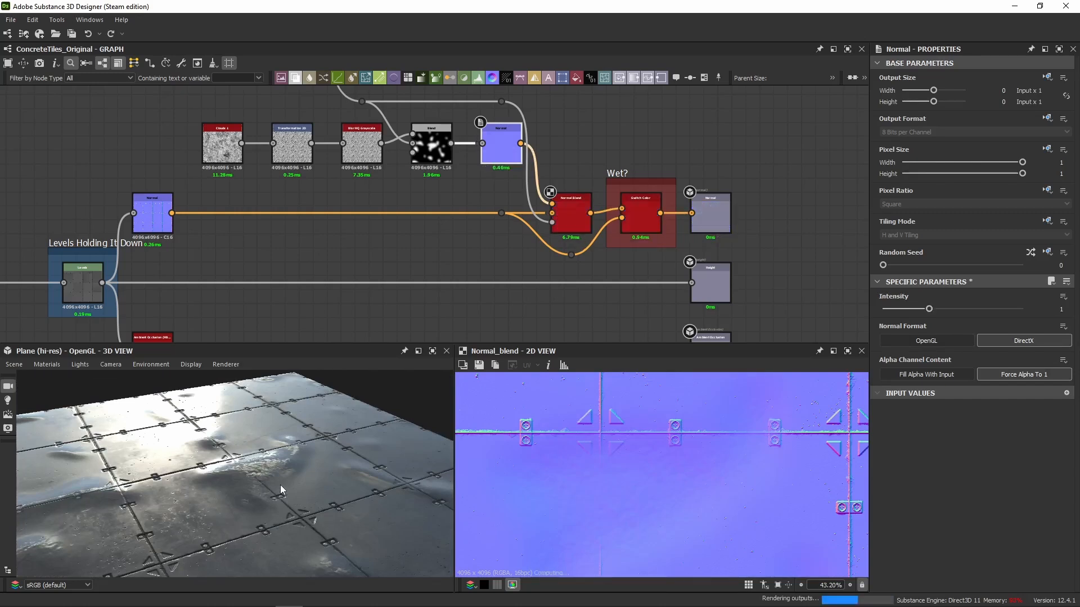
Set the puddle Normal node's Intensity to 0.5 and compare the 3D reflections by undoing and redoing the change.
drag(265, 470, 251, 475)
click(1061, 309)
text(0.5)
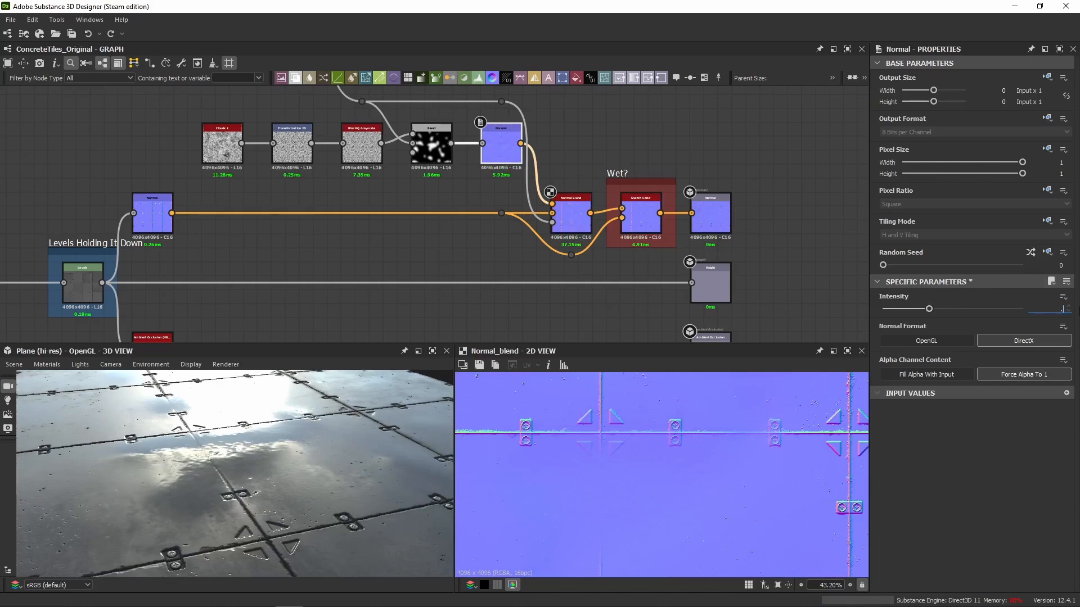
key(Return)
drag(306, 466, 253, 445)
key(ctrl+z)
key(ctrl+y)
Try an Opacity of 0.35 on the wet Blend node, inspect the puddles in 3D, and undo the change.
click(432, 148)
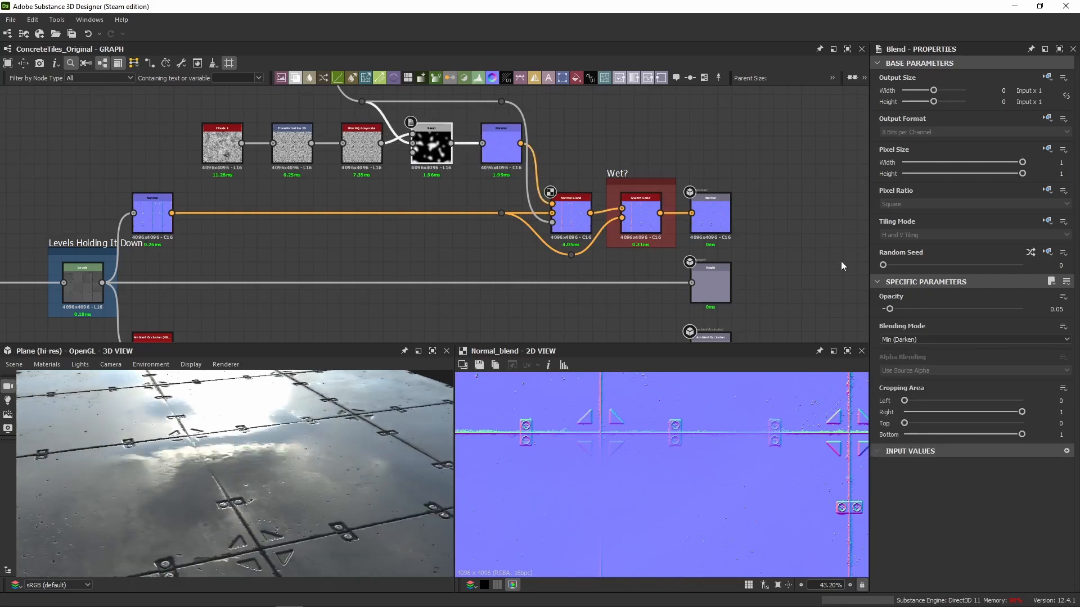
drag(319, 474, 325, 475)
scroll(230, 442, up, 5)
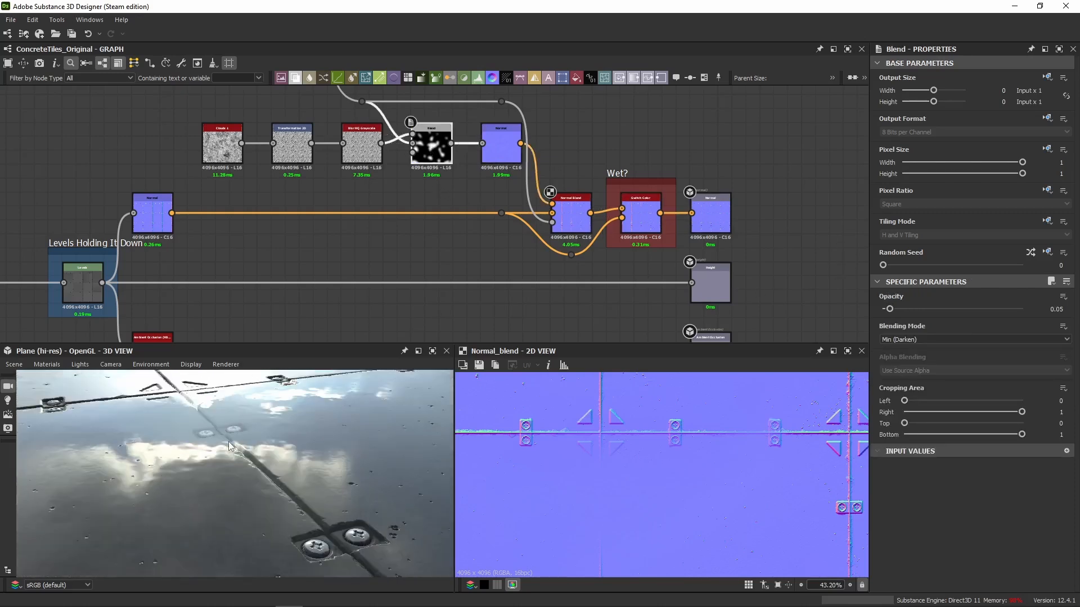
drag(889, 309, 931, 312)
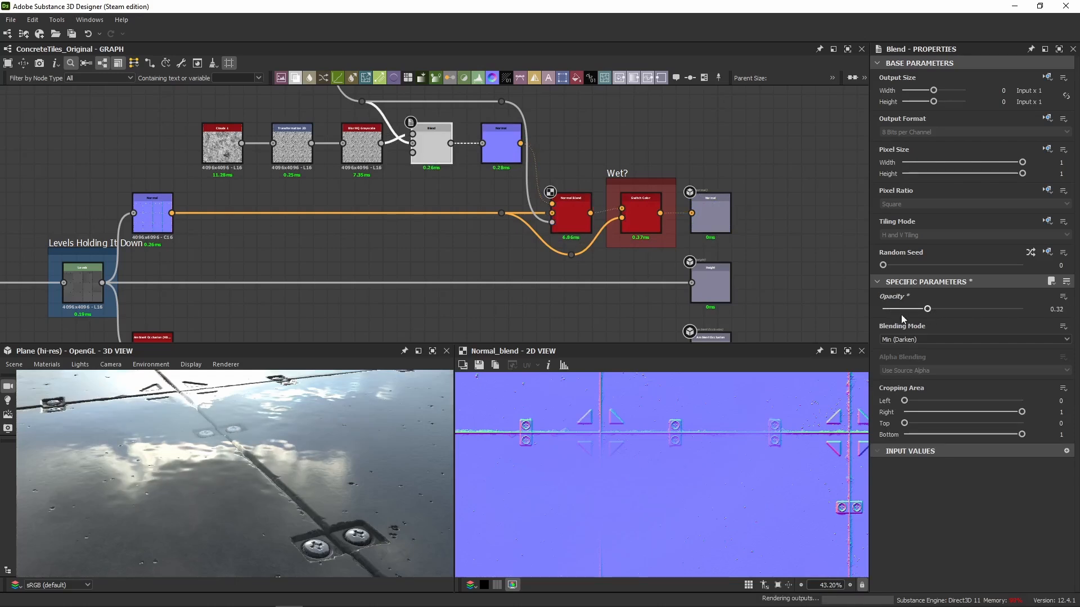
scroll(370, 434, down, 8)
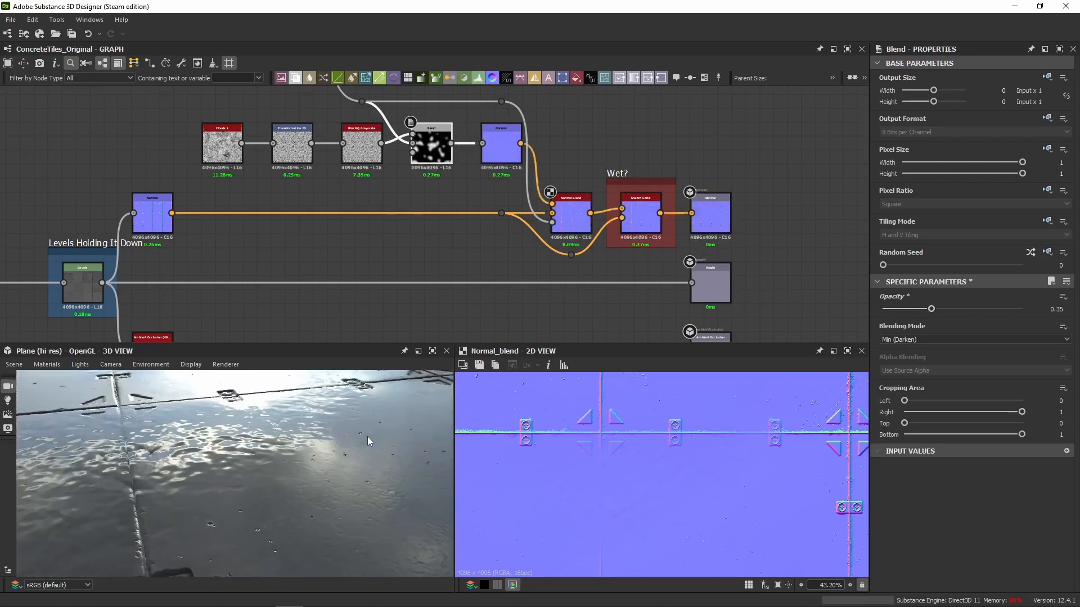
key(ctrl+z)
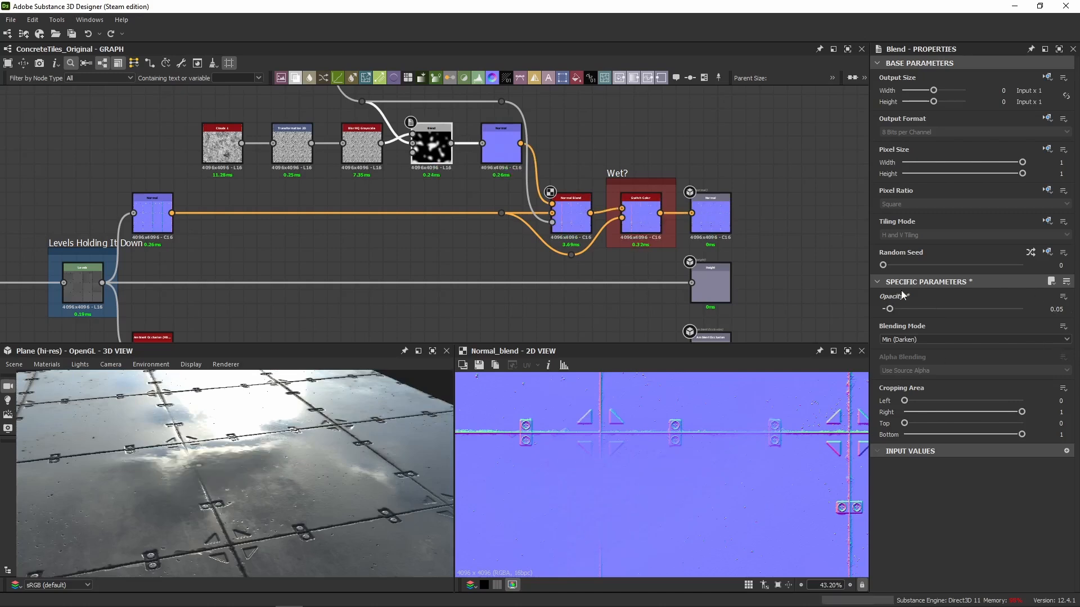
Examine how the Normal Blend and the original tile normal feed the true and false inputs of the Wet? Switch Color node.
drag(259, 442, 253, 443)
click(561, 230)
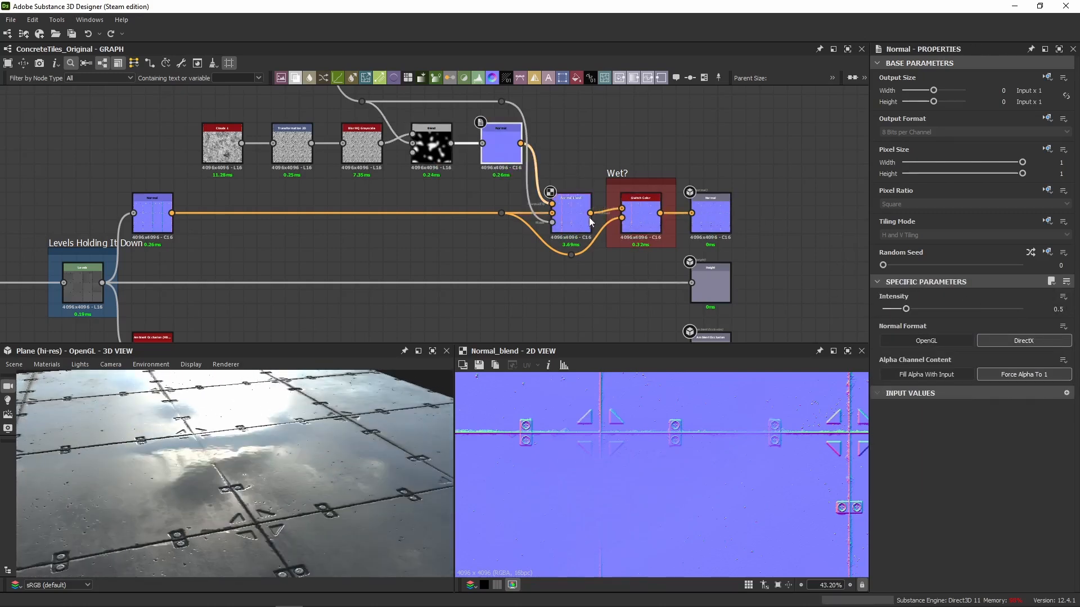
scroll(583, 215, up, 4)
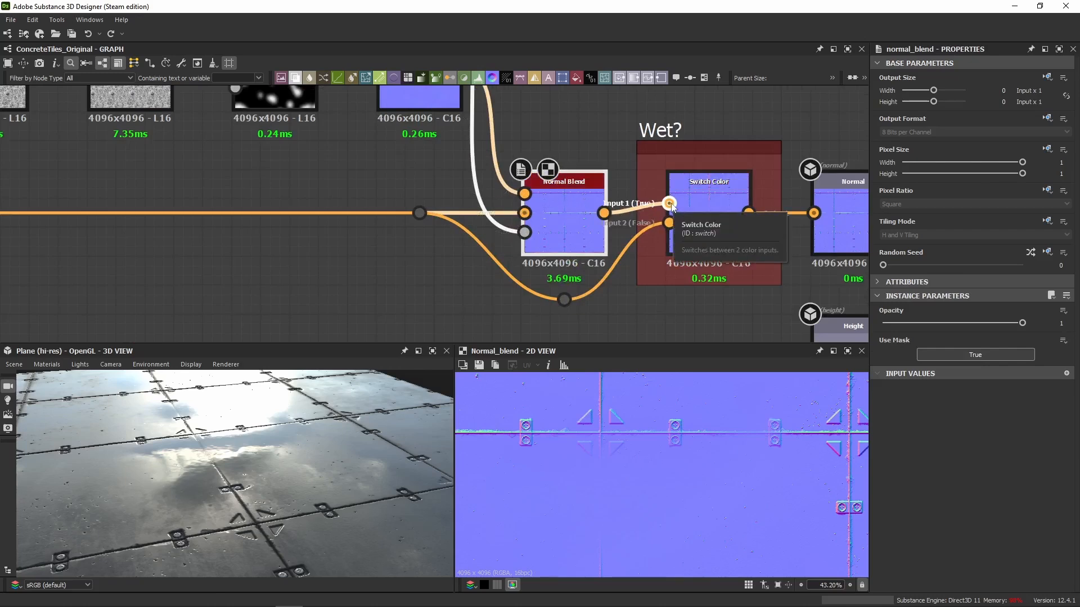
scroll(303, 233, down, 1)
scroll(303, 236, down, 2)
middle_drag(303, 237, 564, 198)
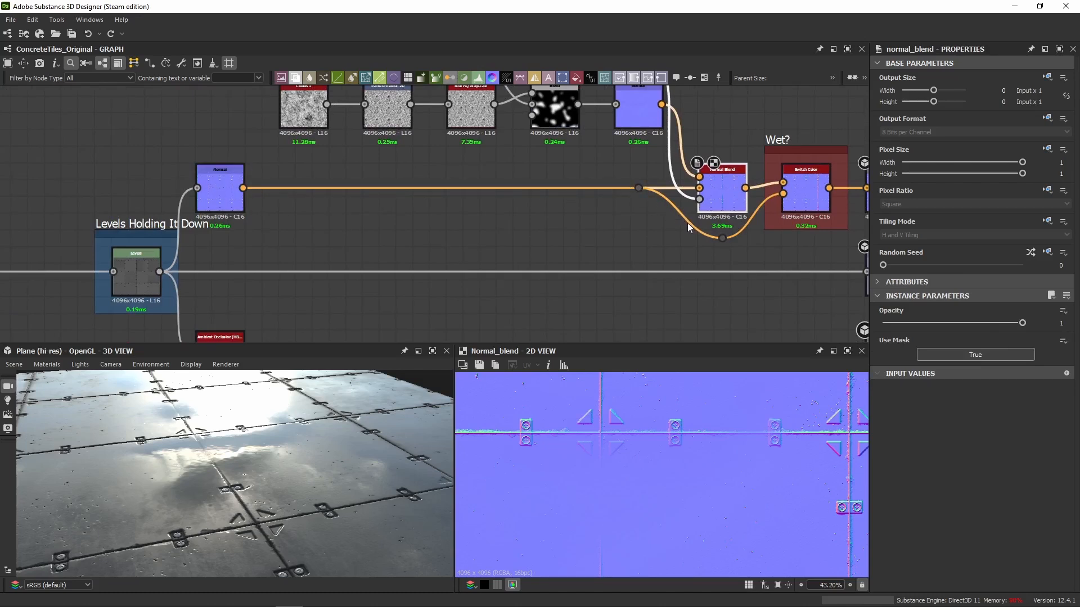
middle_drag(782, 196, 504, 203)
Preview the Switch Color node in 2D and set the graph's Wet? preview parameter to False.
click(509, 205)
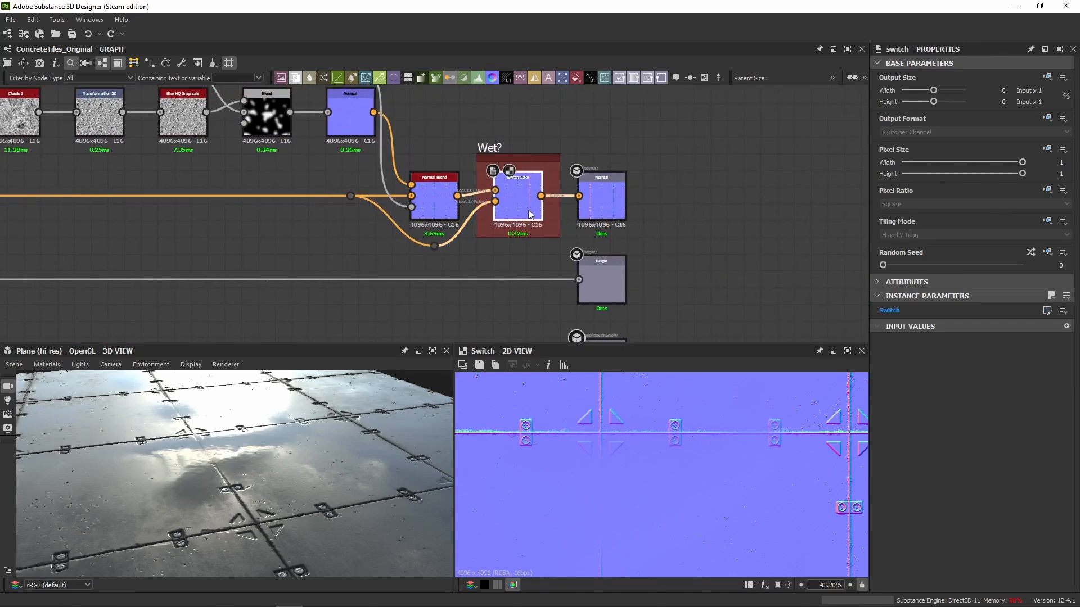
click(617, 148)
click(966, 383)
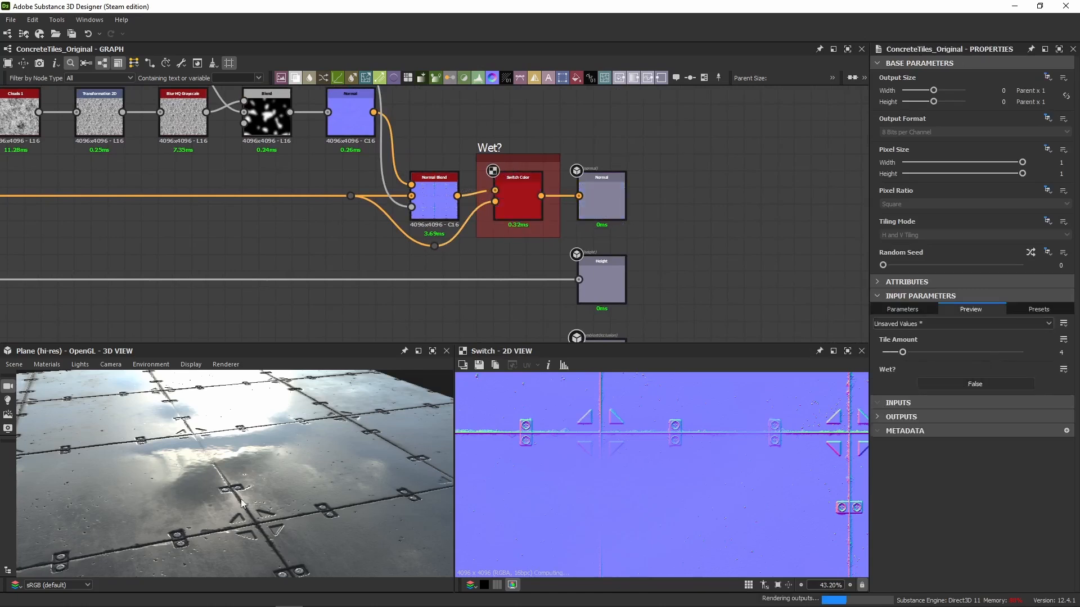
Preview the Wet? Switch Color node and the Normal output node in the 2D view.
click(516, 203)
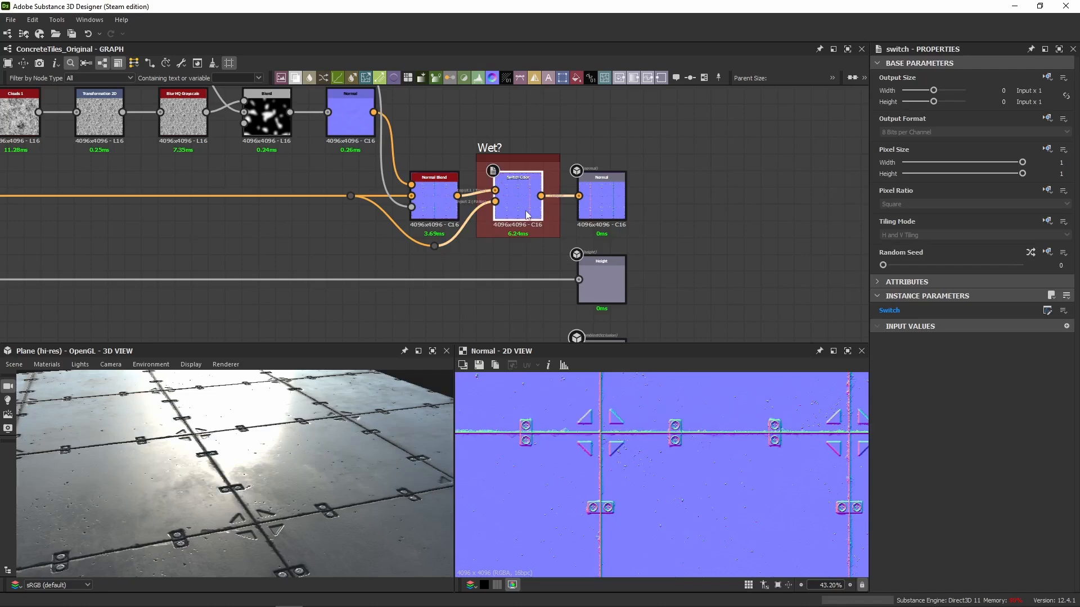
middle_drag(269, 177, 241, 181)
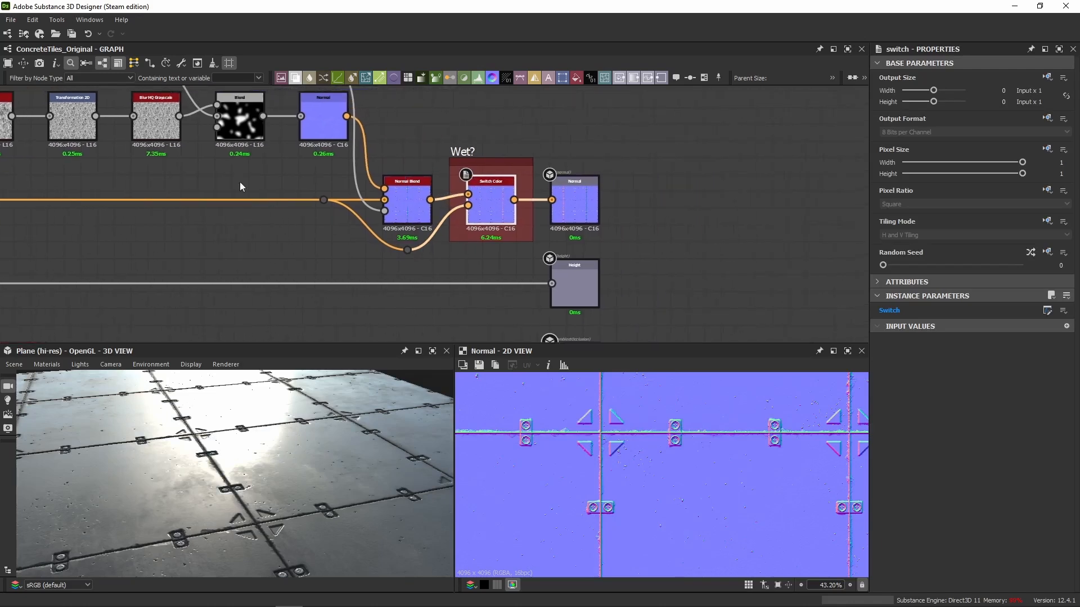
click(567, 211)
Set the graph's Wet? preview parameter to True and inspect the wet tiles in 3D.
double_click(680, 285)
scroll(225, 450, down, 6)
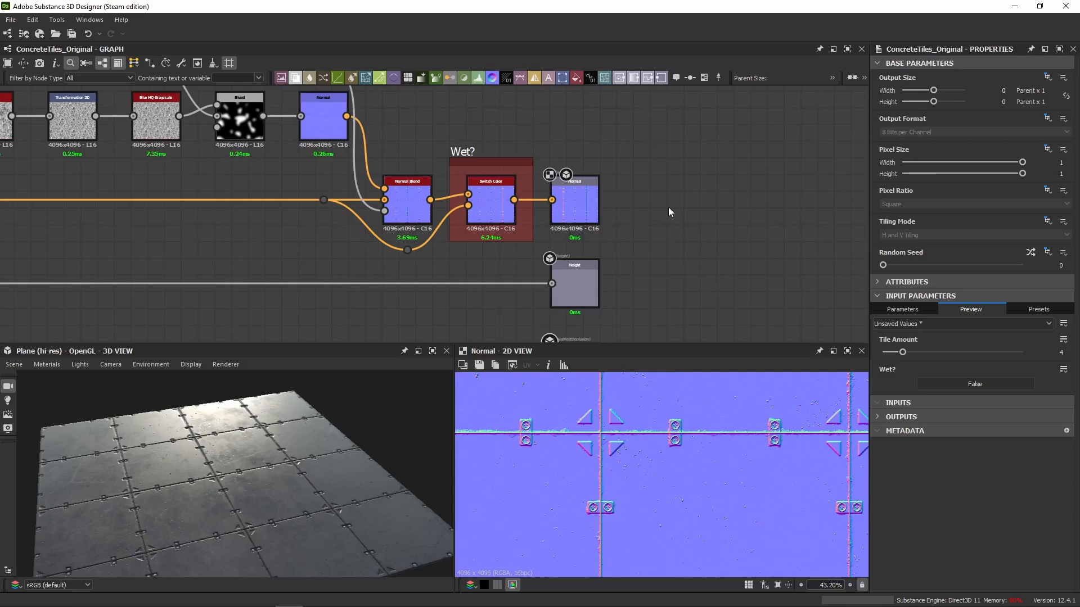
click(947, 382)
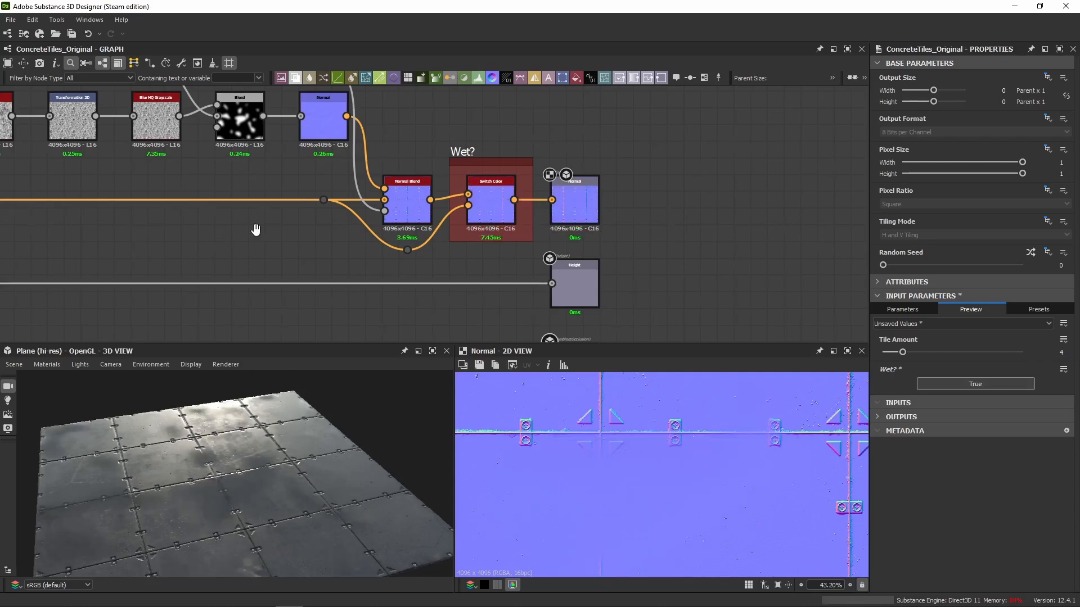
middle_drag(256, 229, 301, 213)
scroll(228, 430, up, 3)
drag(270, 506, 246, 441)
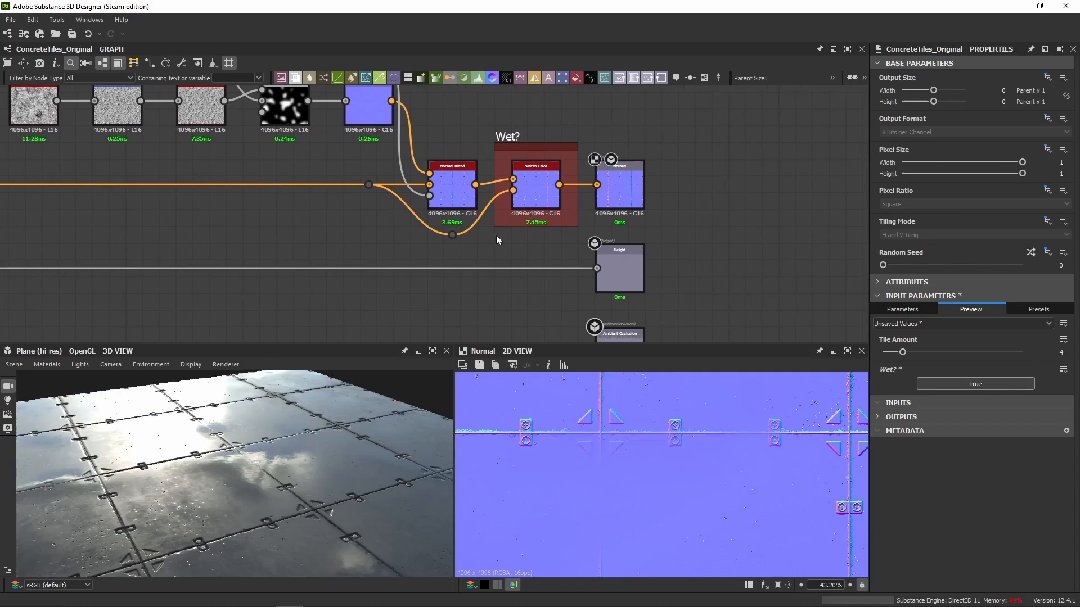
Disable the Normal Blend node and inspect the tile surface in 3D without the puddle normals.
click(447, 175)
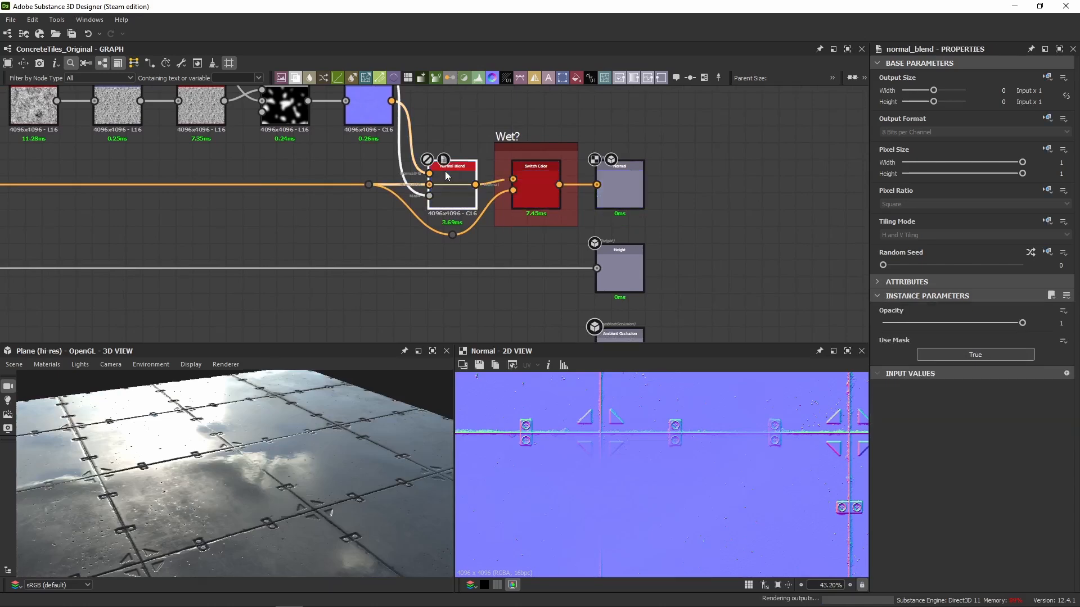
drag(347, 400, 230, 466)
scroll(211, 184, down, 8)
Try an Output Color of 0.26 on the black Uniform Color feeding the wet roughness Blend, inspect it in 3D, and undo the change.
middle_drag(230, 127, 340, 193)
middle_drag(304, 137, 339, 181)
scroll(339, 171, up, 6)
click(366, 119)
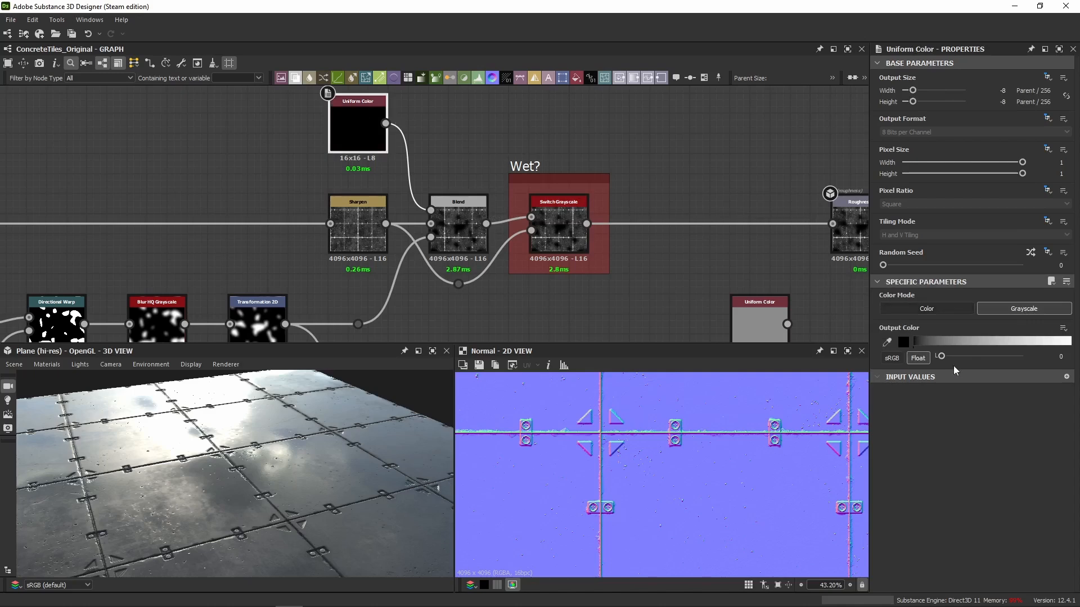
drag(944, 359, 963, 359)
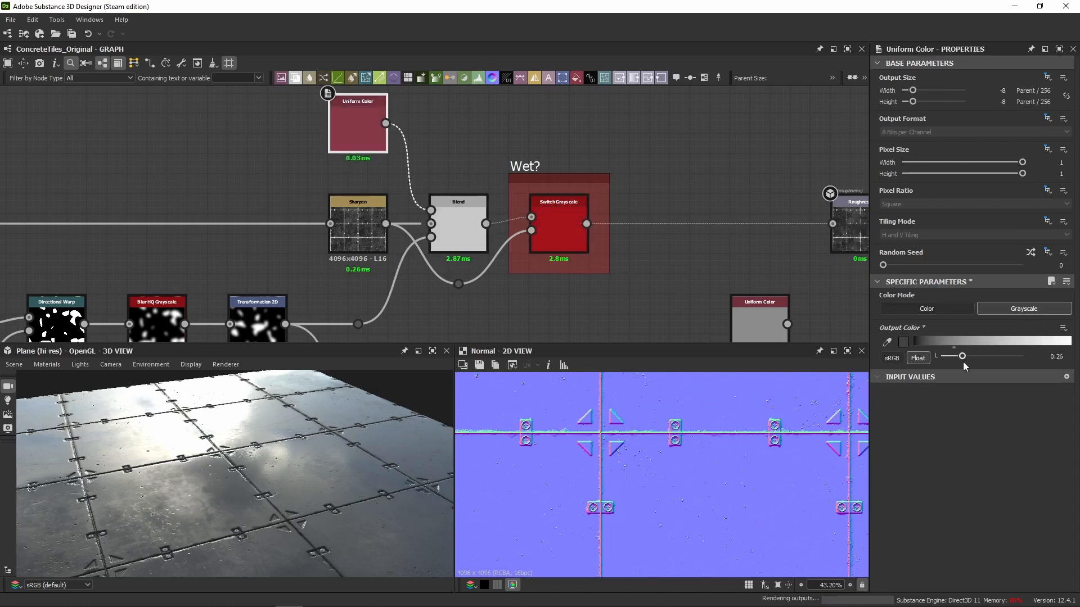
drag(302, 430, 312, 431)
drag(305, 431, 265, 464)
scroll(286, 459, up, 3)
key(ctrl+z)
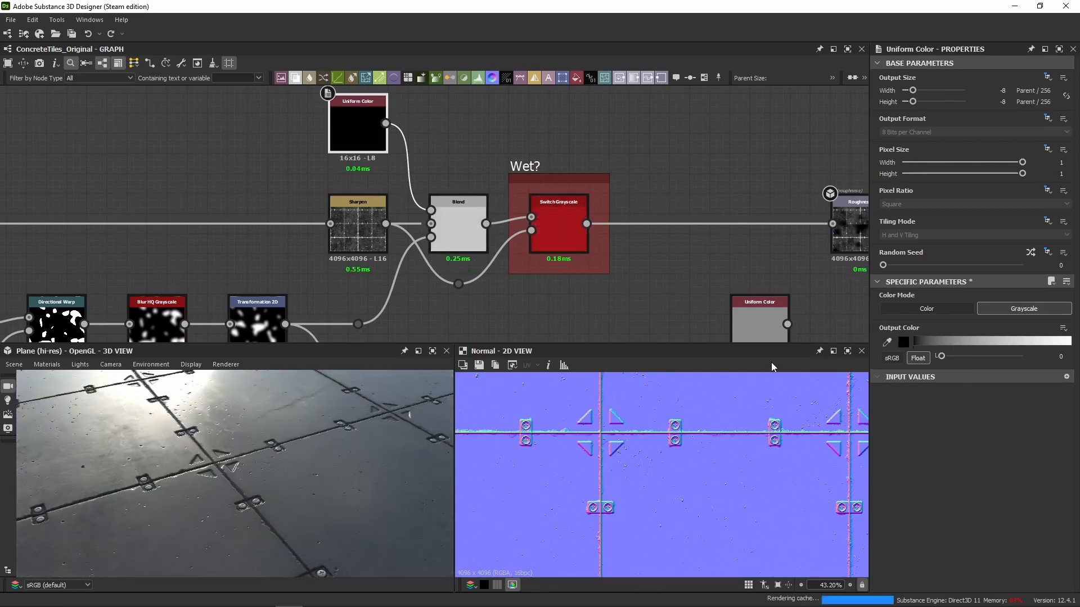
drag(328, 478, 270, 432)
scroll(270, 432, down, 6)
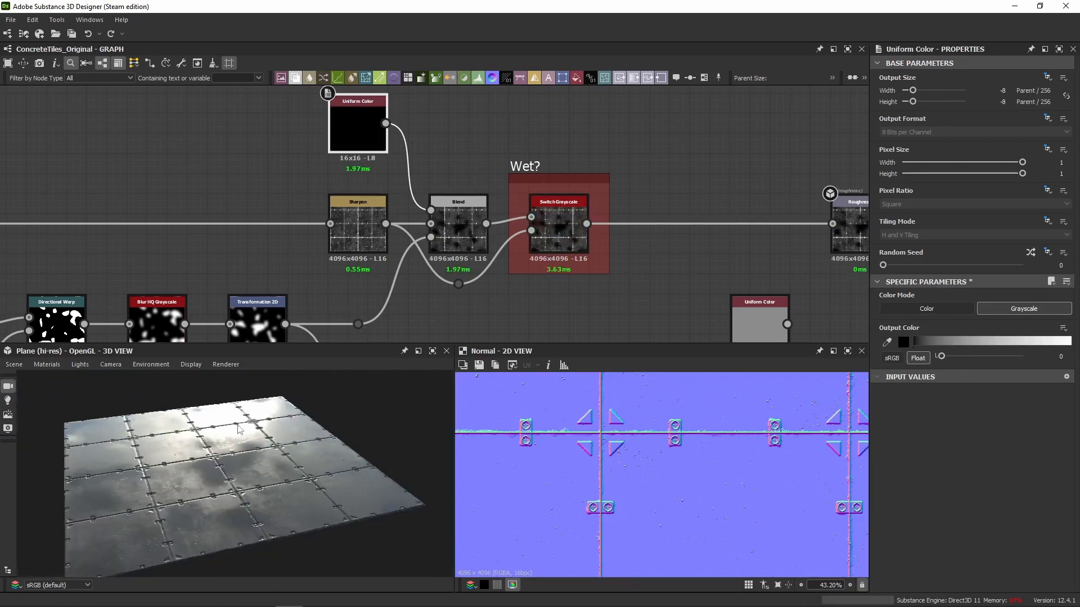
Examine the roughness blend chain, the puddle mask nodes and the mask's link into the normal branch.
middle_drag(635, 272, 445, 164)
scroll(450, 174, down, 4)
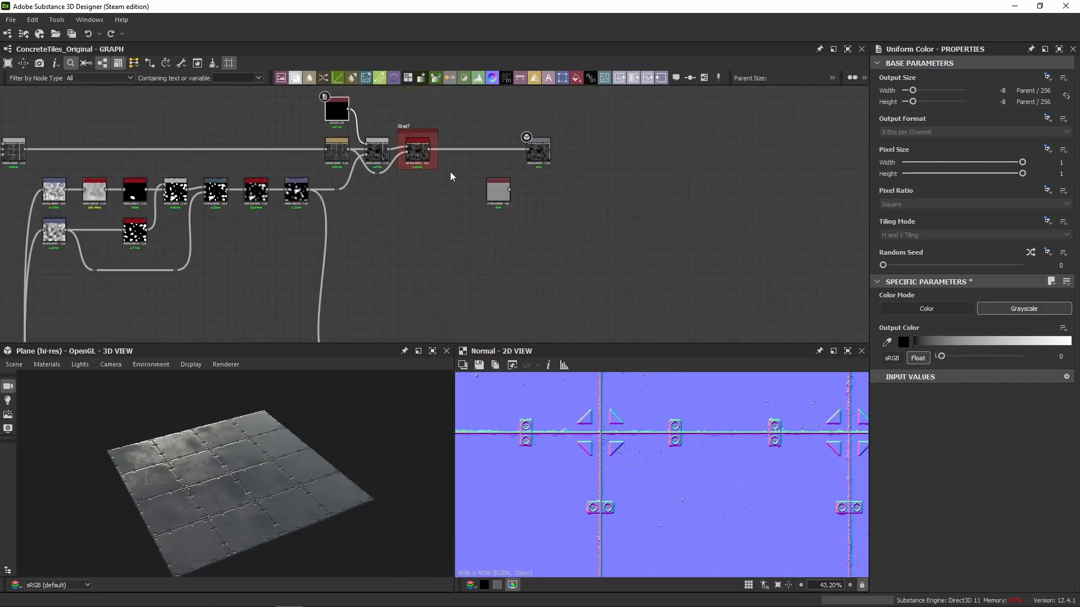
middle_drag(118, 138, 215, 227)
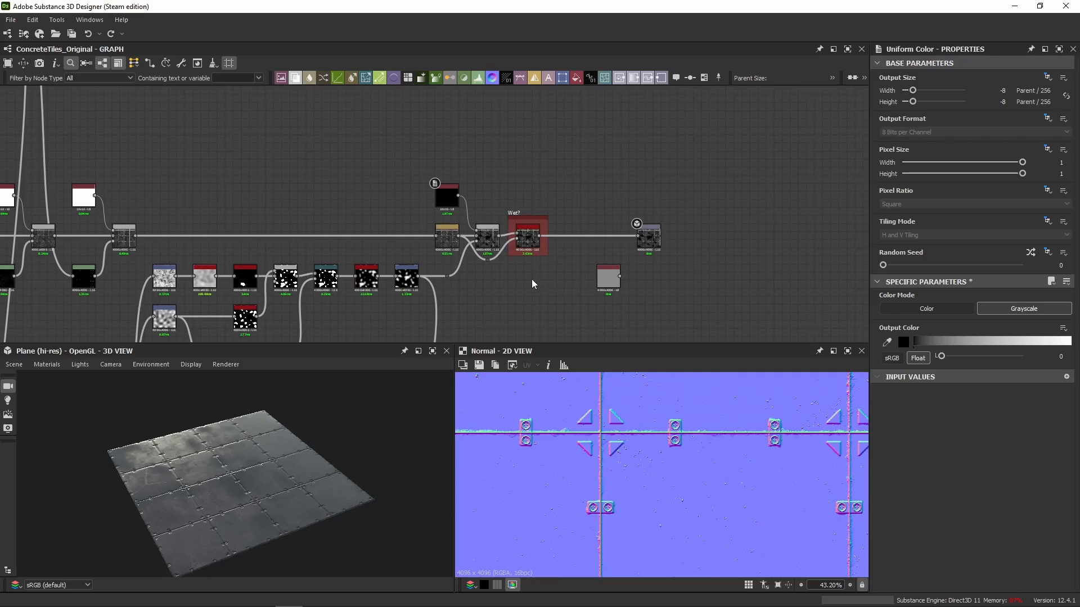
drag(241, 456, 251, 491)
scroll(539, 267, down, 5)
middle_drag(529, 242, 531, 143)
scroll(581, 246, up, 3)
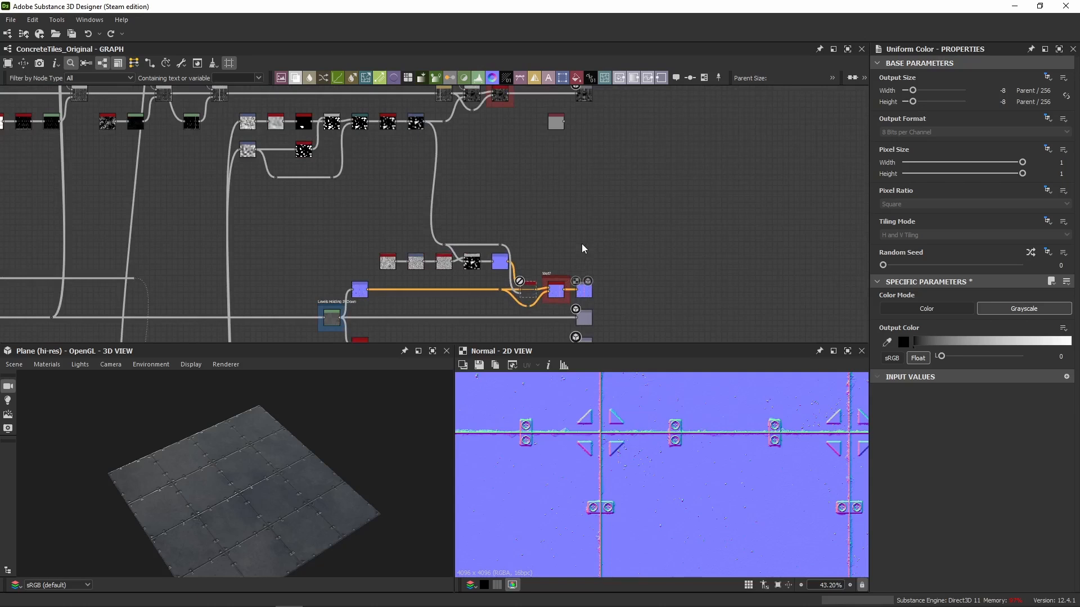
drag(561, 227, 403, 251)
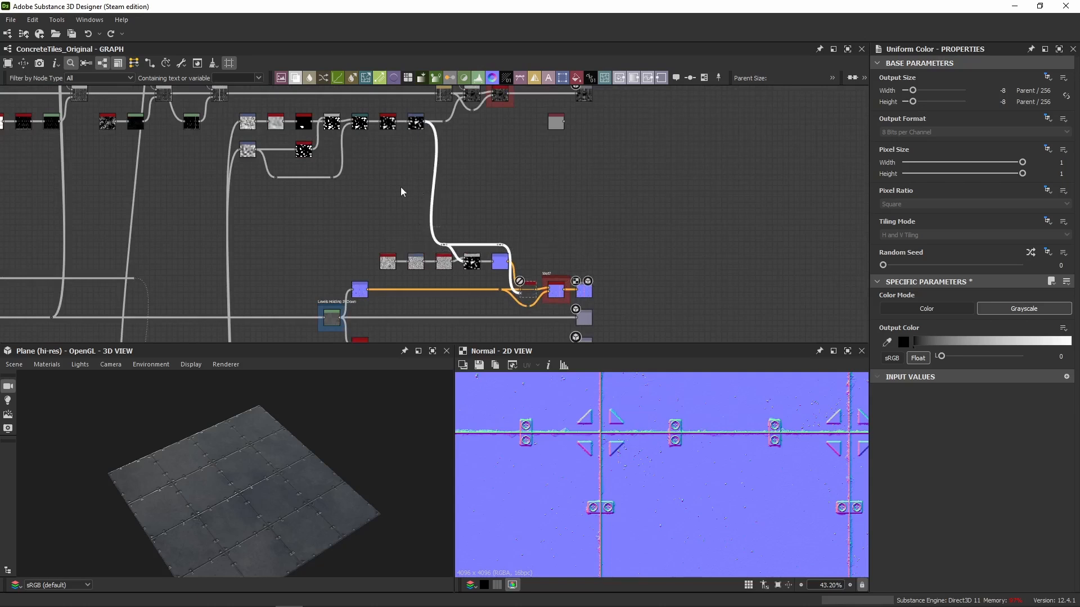
middle_drag(400, 187, 660, 237)
middle_drag(607, 128, 727, 169)
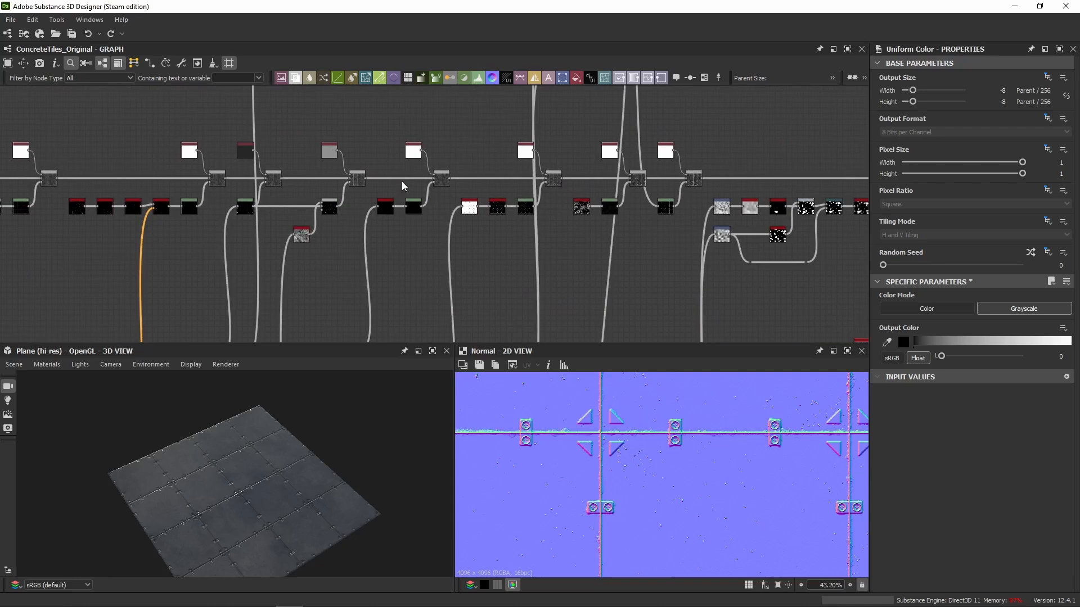
click(441, 179)
middle_drag(233, 156, 348, 136)
middle_drag(677, 313, 473, 252)
middle_drag(549, 242, 393, 147)
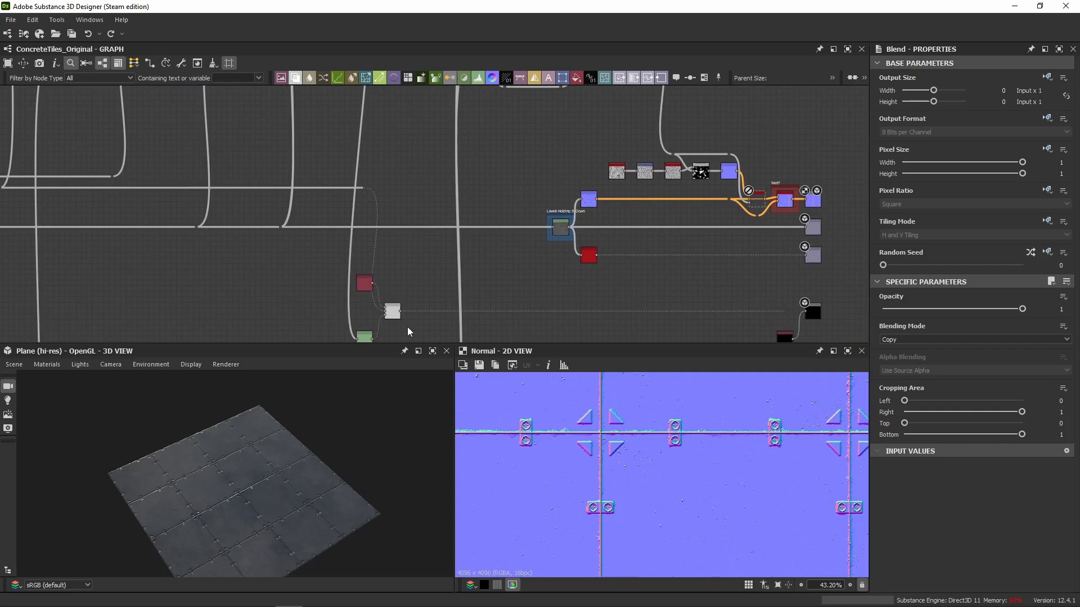
Preview the metallic branch's Subtract Blend node in 2D and examine its input connections.
double_click(393, 311)
middle_drag(417, 289, 395, 243)
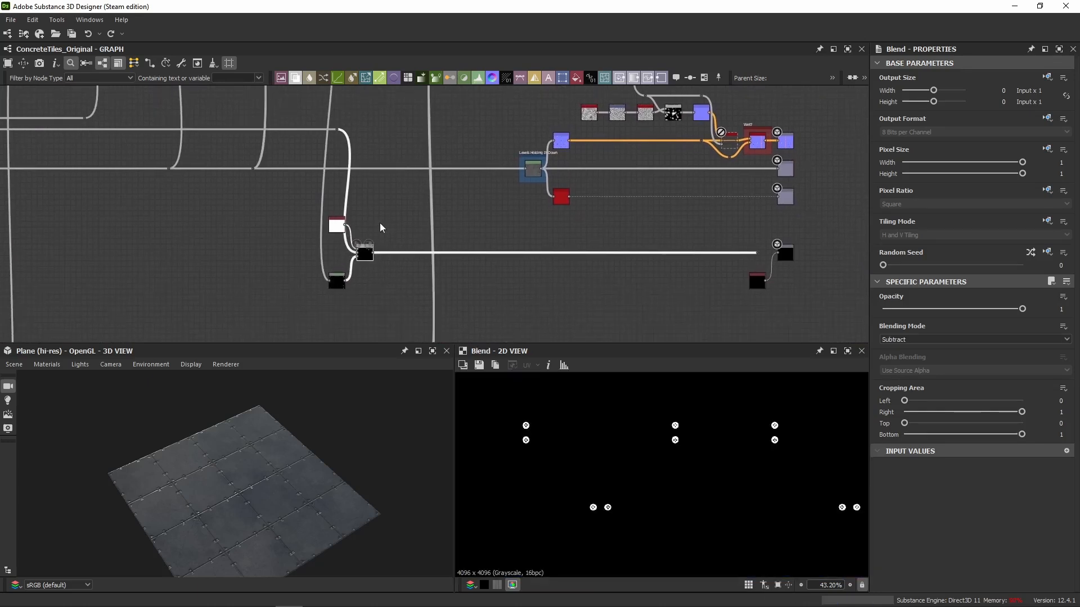
scroll(378, 215, up, 1)
drag(384, 209, 300, 309)
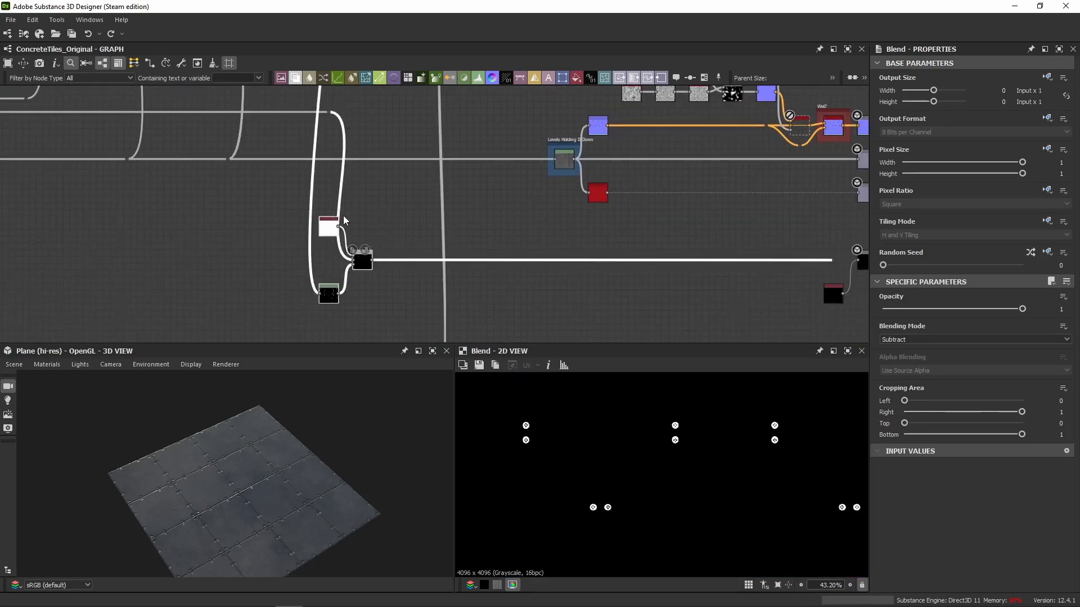
Trace the metallic Blend's inputs back through the graph and preview the source Histogram Scan screw mask in 2D.
click(378, 200)
middle_drag(327, 171, 325, 302)
scroll(332, 171, down, 4)
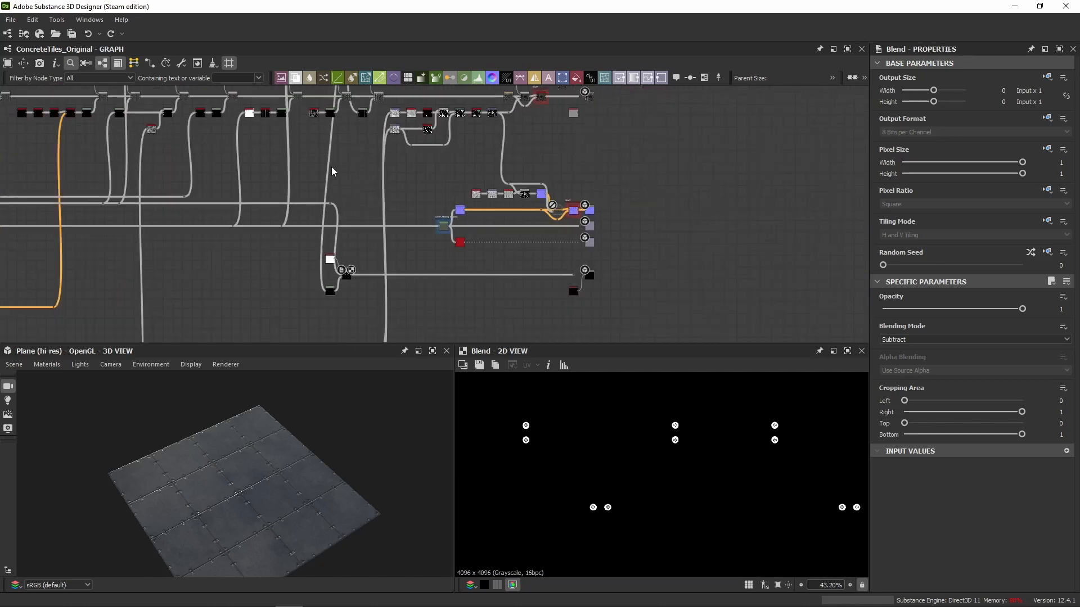
middle_drag(336, 139, 353, 170)
scroll(322, 171, up, 3)
scroll(323, 197, down, 5)
middle_drag(355, 240, 370, 226)
scroll(383, 208, up, 2)
scroll(374, 246, up, 2)
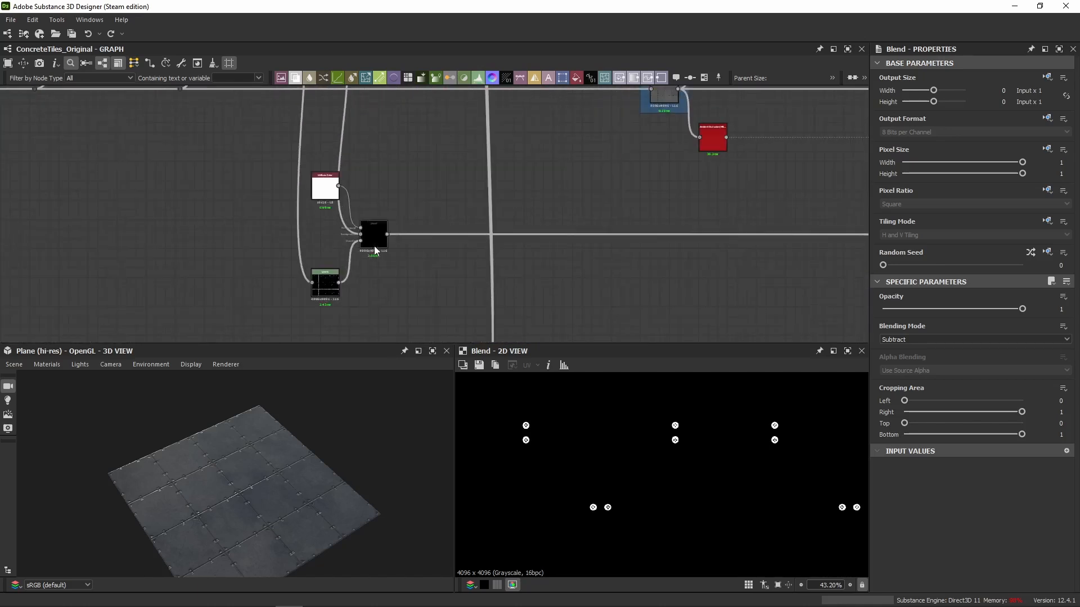
scroll(534, 432, up, 2)
double_click(360, 235)
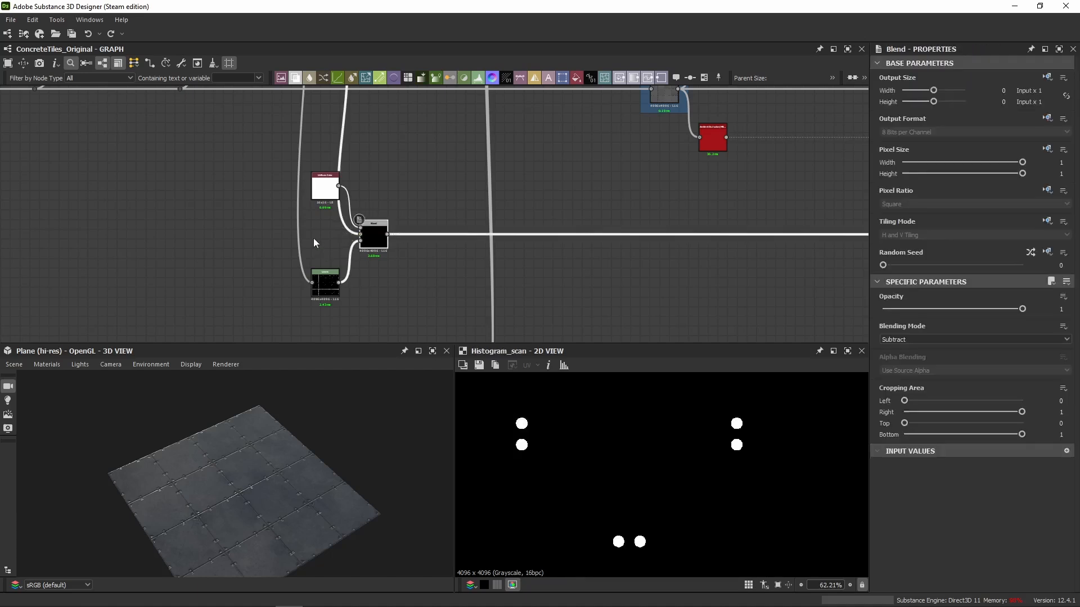
scroll(312, 235, up, 3)
scroll(556, 458, up, 7)
scroll(531, 429, down, 2)
scroll(592, 479, down, 6)
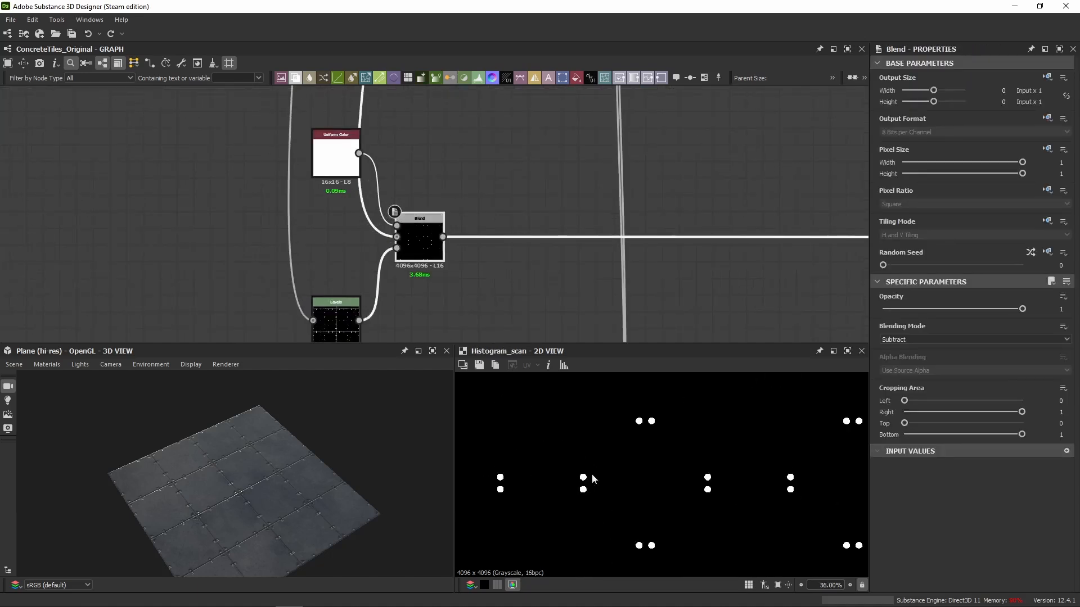
scroll(204, 165, down, 4)
middle_drag(221, 168, 378, 303)
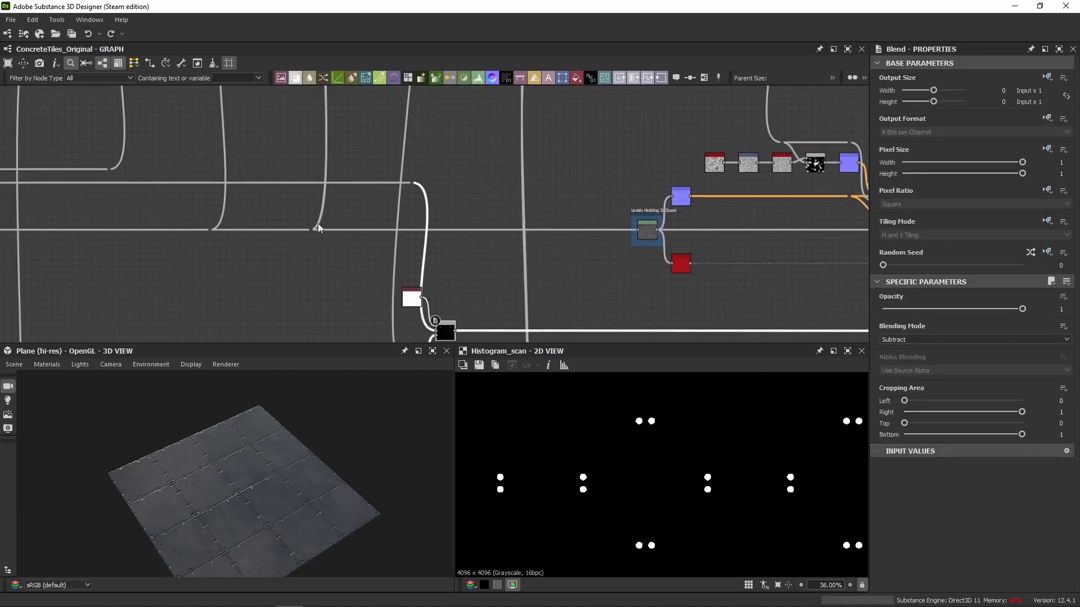
click(440, 184)
middle_drag(474, 229, 458, 123)
scroll(411, 232, up, 3)
scroll(427, 218, up, 2)
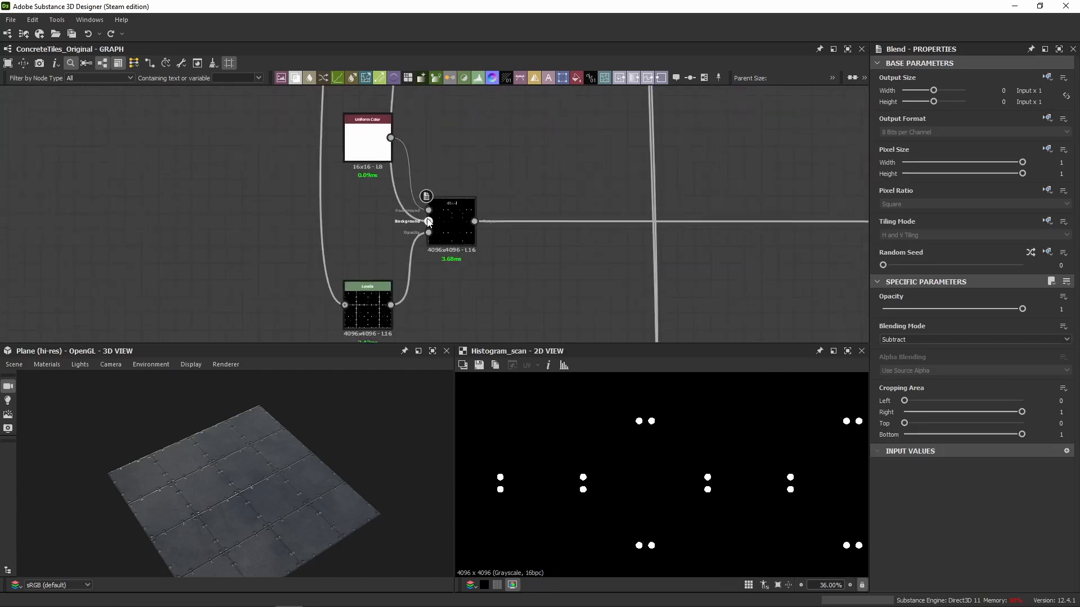
Inspect the metallic Blend's white Uniform Color foreground and its Levels opacity mask, tracing the mask back to the Dirt node.
double_click(449, 231)
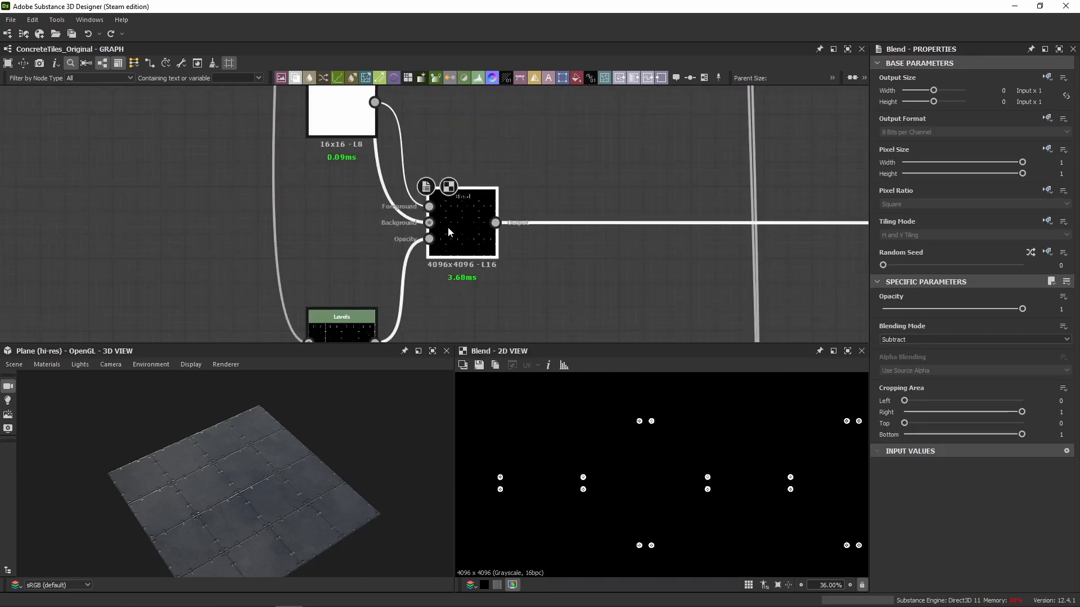
double_click(360, 107)
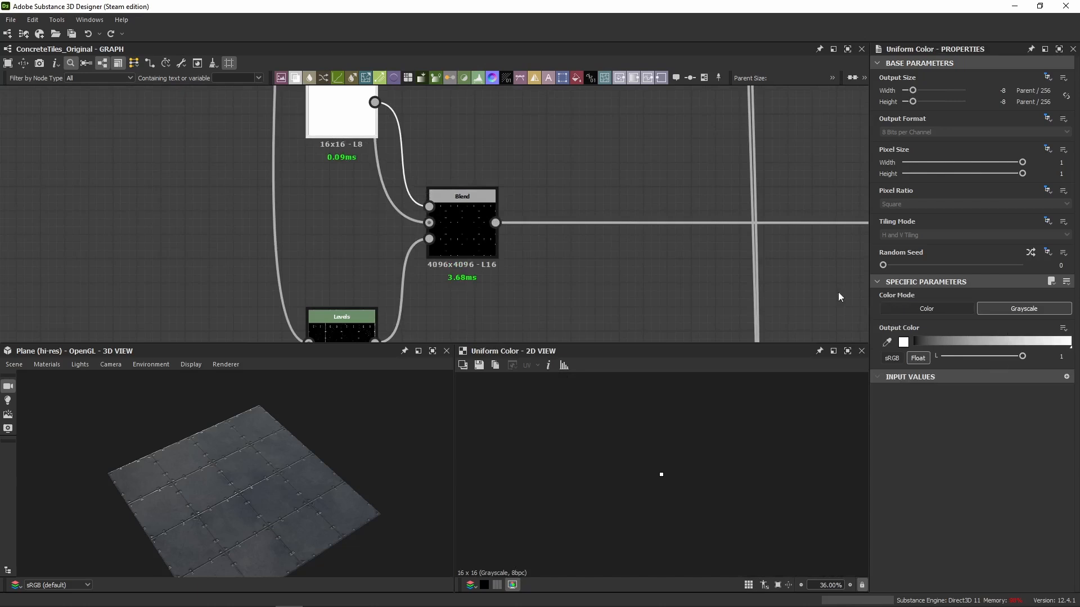
middle_drag(381, 251, 387, 329)
double_click(346, 251)
scroll(386, 205, down, 6)
middle_drag(401, 161, 398, 295)
scroll(376, 172, up, 3)
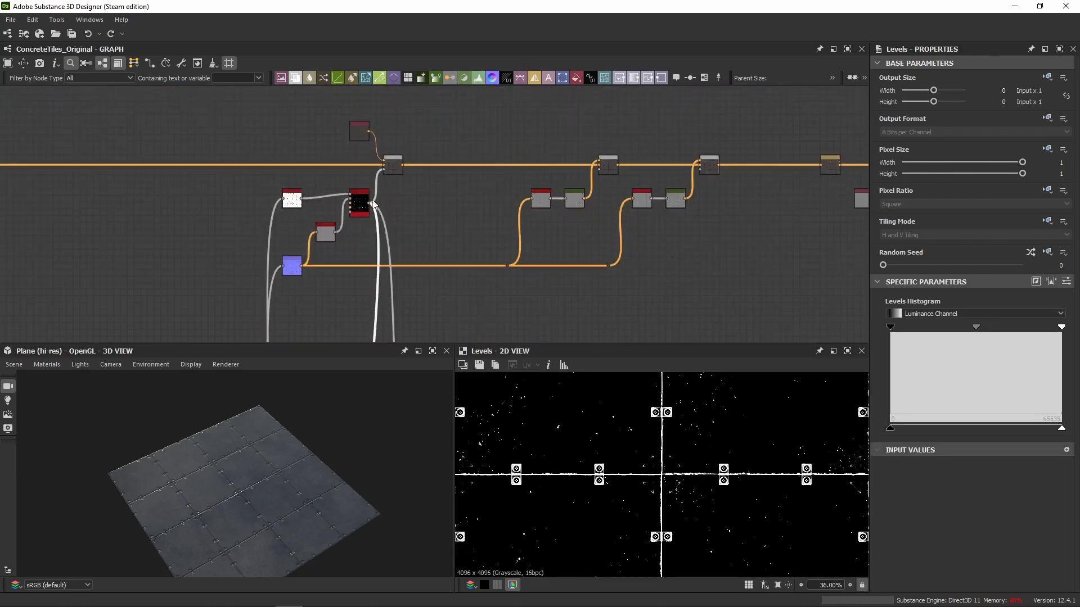
double_click(360, 203)
scroll(397, 217, up, 5)
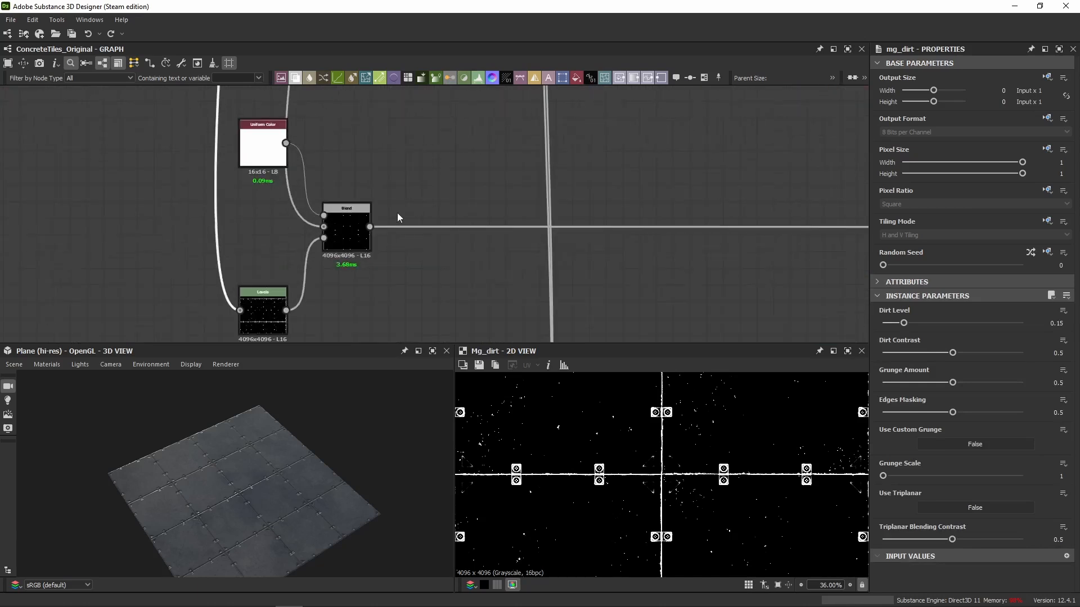
Preview the metallic Blend's result in 2D and examine a single screw head up close.
scroll(360, 232, up, 3)
double_click(337, 235)
scroll(579, 464, up, 8)
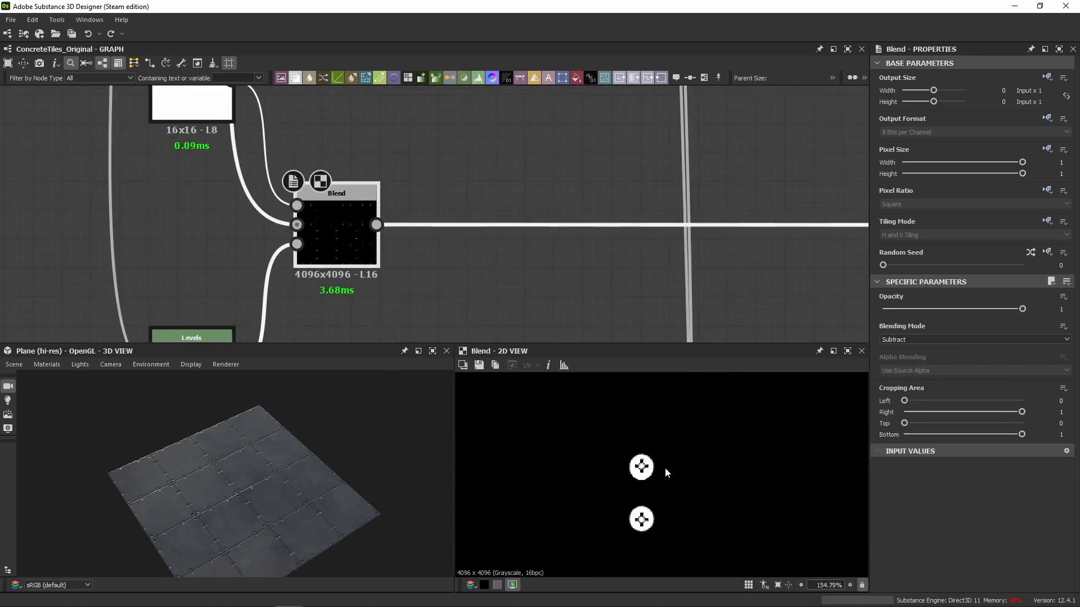
scroll(667, 468, up, 10)
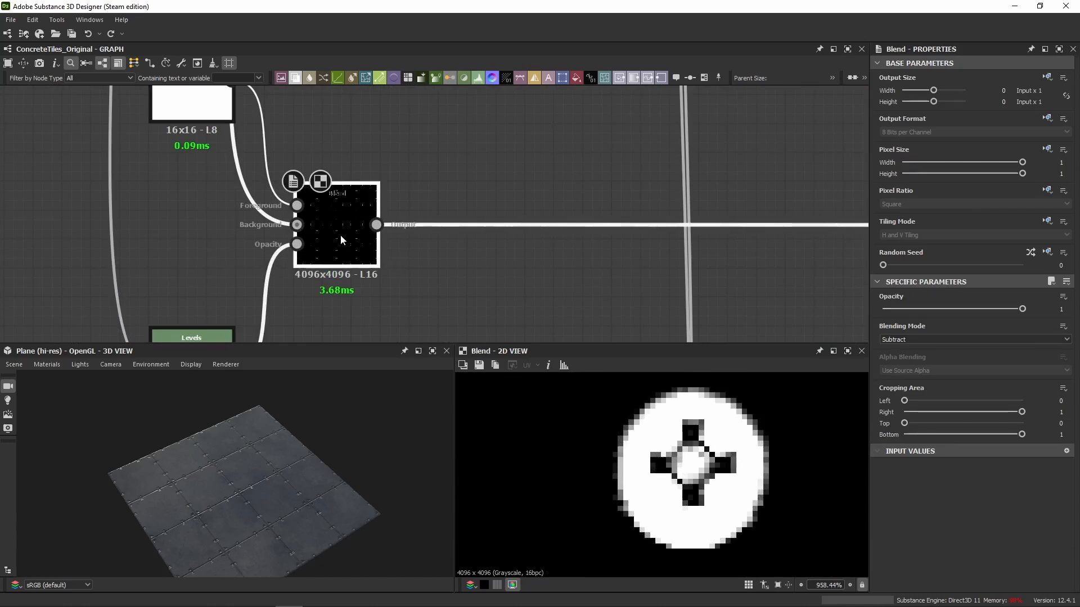
Connect the metallic Blend's output line to the Metallic output node.
scroll(436, 248, down, 3)
middle_drag(437, 247, 163, 226)
scroll(387, 243, down, 3)
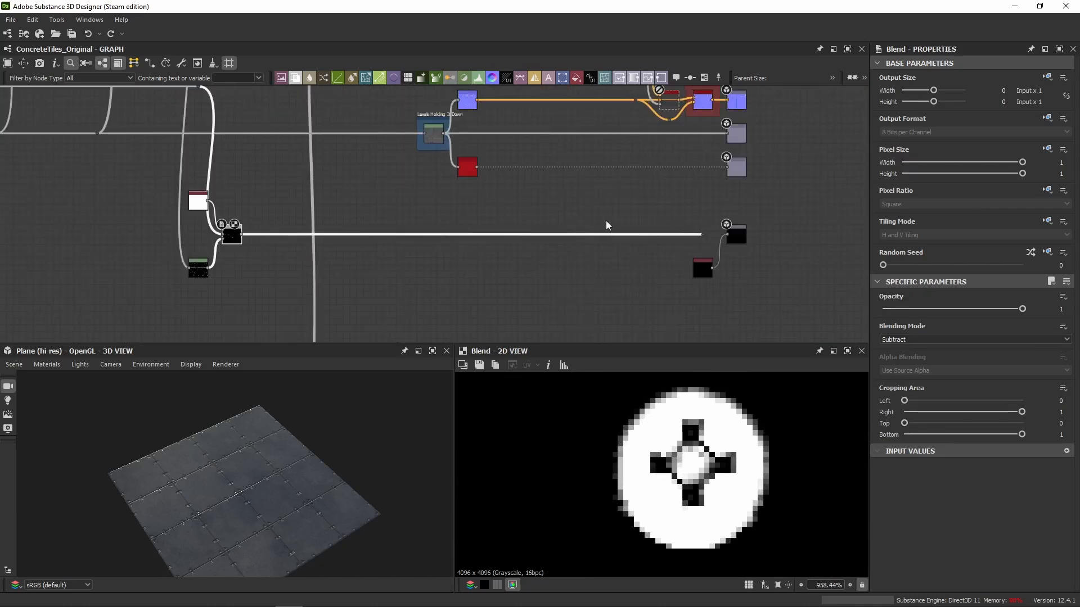
middle_drag(614, 230, 314, 233)
scroll(321, 236, up, 3)
scroll(487, 245, up, 3)
drag(502, 220, 588, 219)
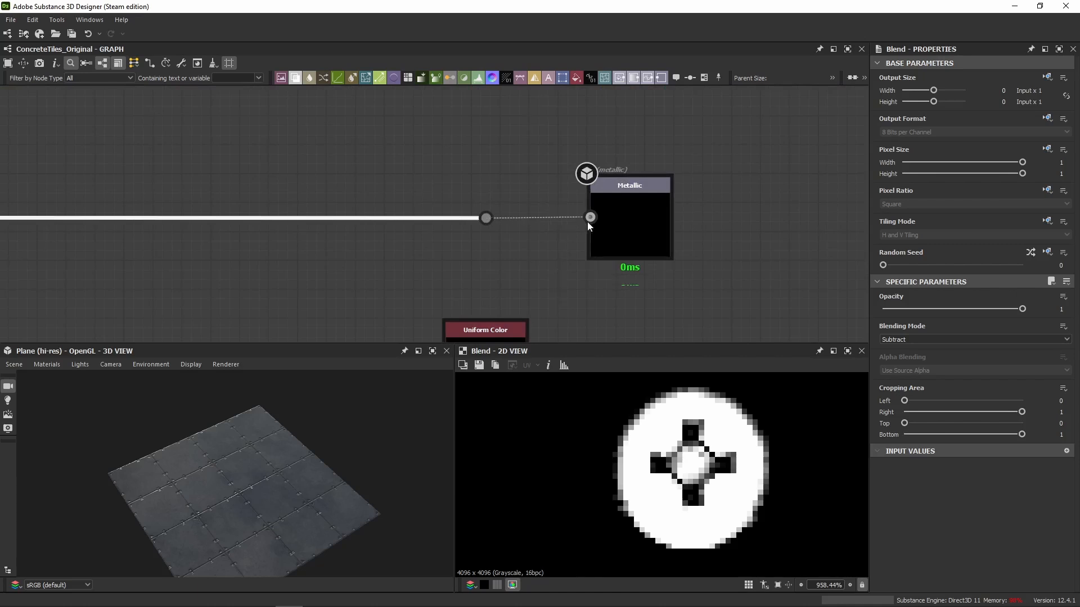
Compare the screw heads in 3D with and without the Metallic connection by undoing and redoing it.
scroll(252, 455, up, 5)
scroll(248, 454, down, 3)
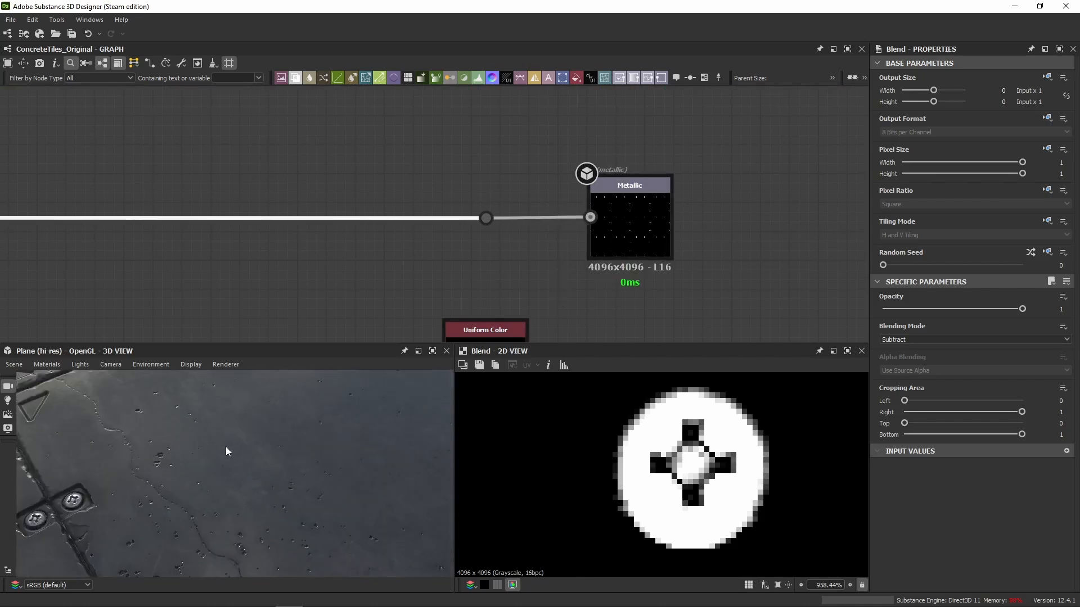
key(ctrl+z)
key(ctrl+y)
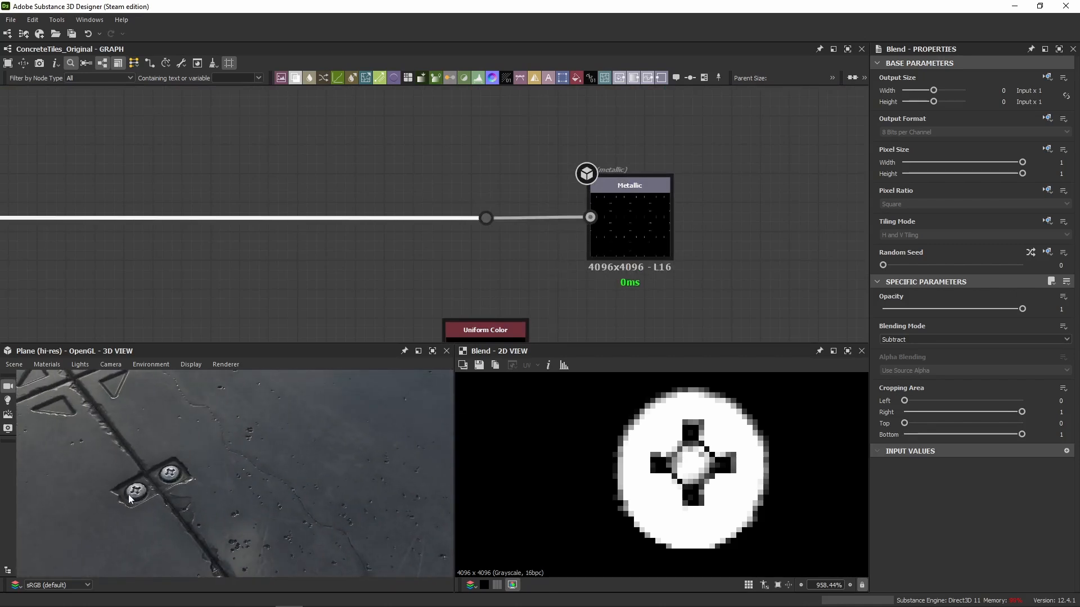
middle_drag(498, 274, 489, 221)
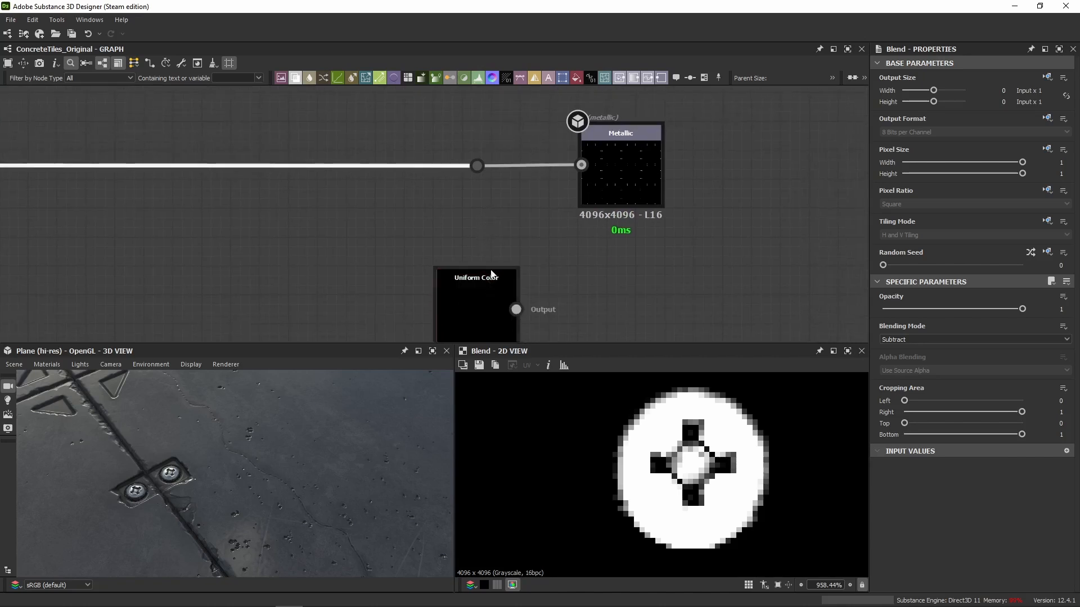
Try connecting the black Uniform Color node to the Metallic output, and undo that connection.
scroll(477, 211, down, 2)
drag(504, 278, 549, 178)
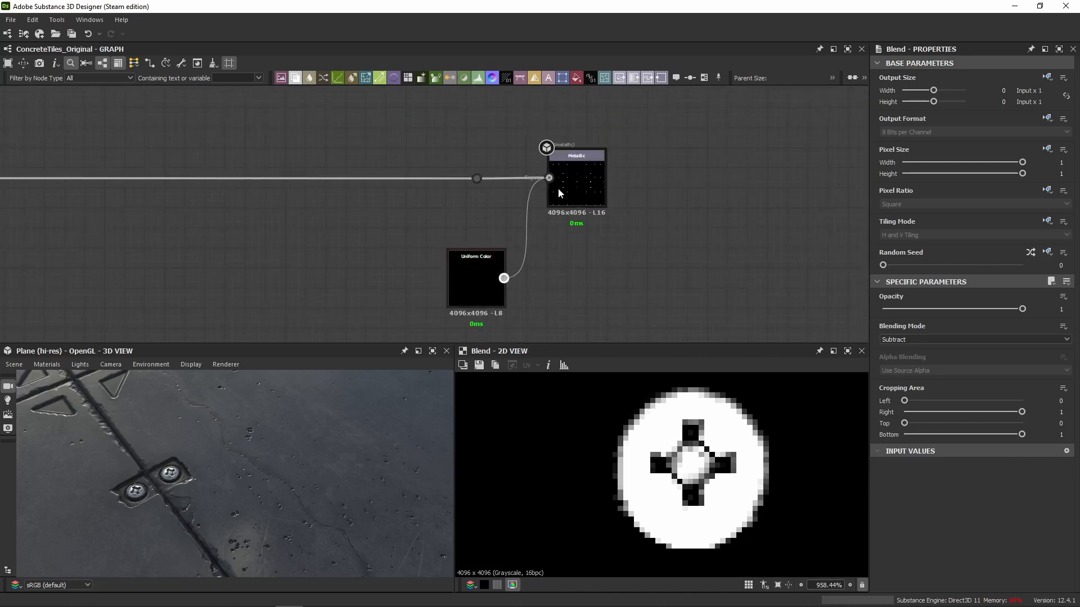
key(ctrl+z)
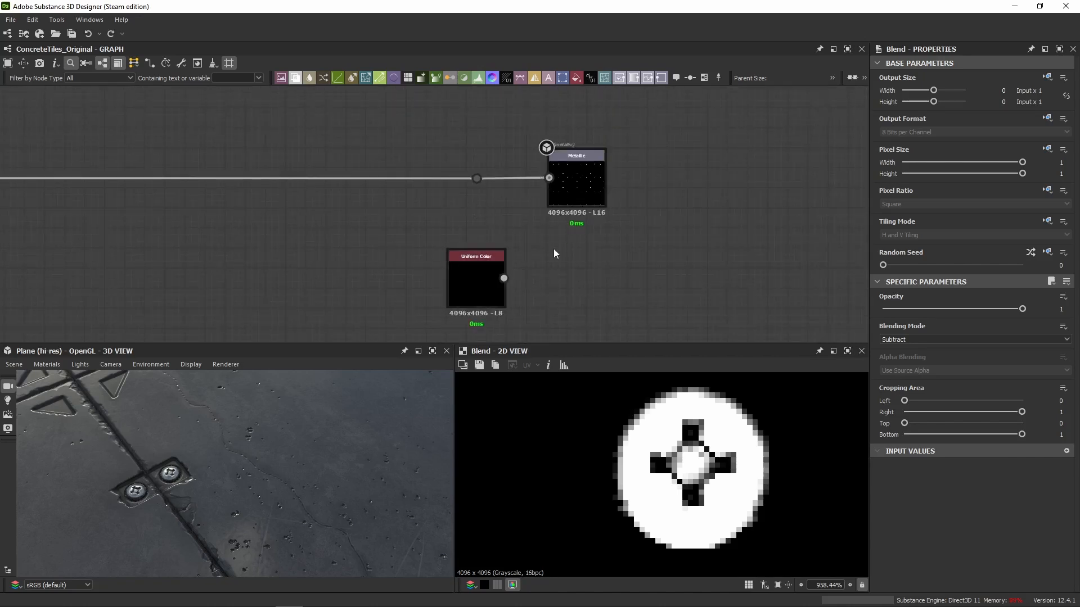
Review the graph's metallic, normal, height and roughness branches, and examine the full tiled plane in 3D from a distance.
scroll(308, 402, down, 5)
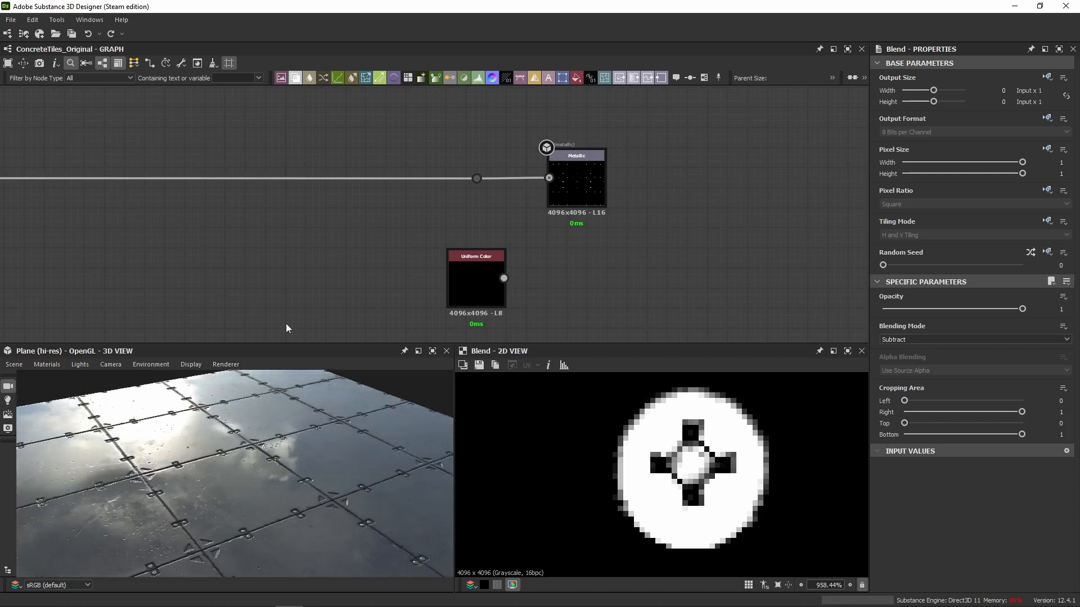
scroll(287, 304, down, 4)
middle_drag(287, 302, 497, 301)
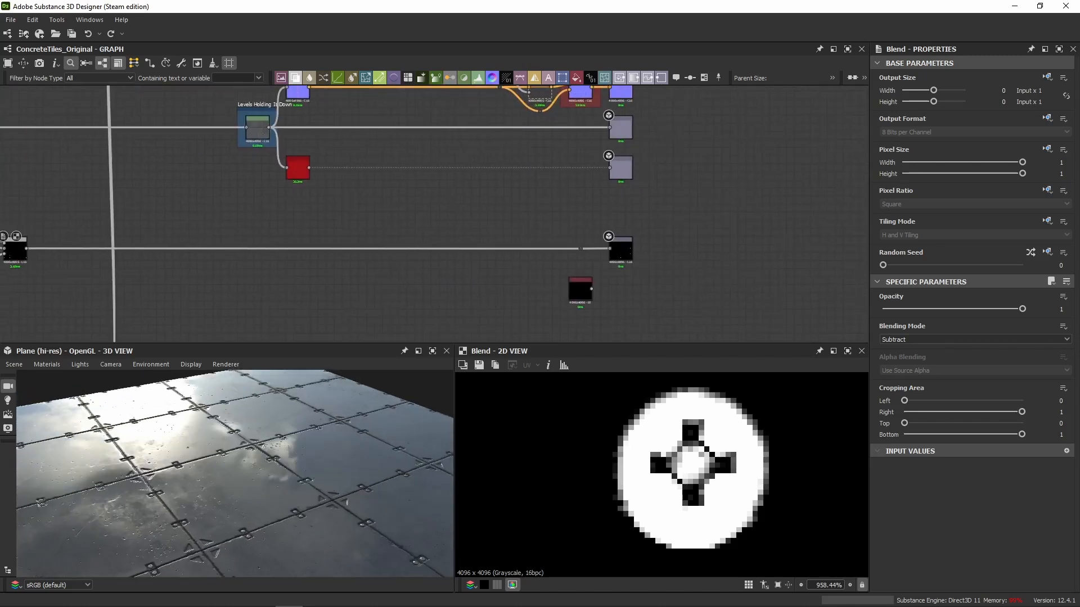
middle_drag(150, 217, 357, 316)
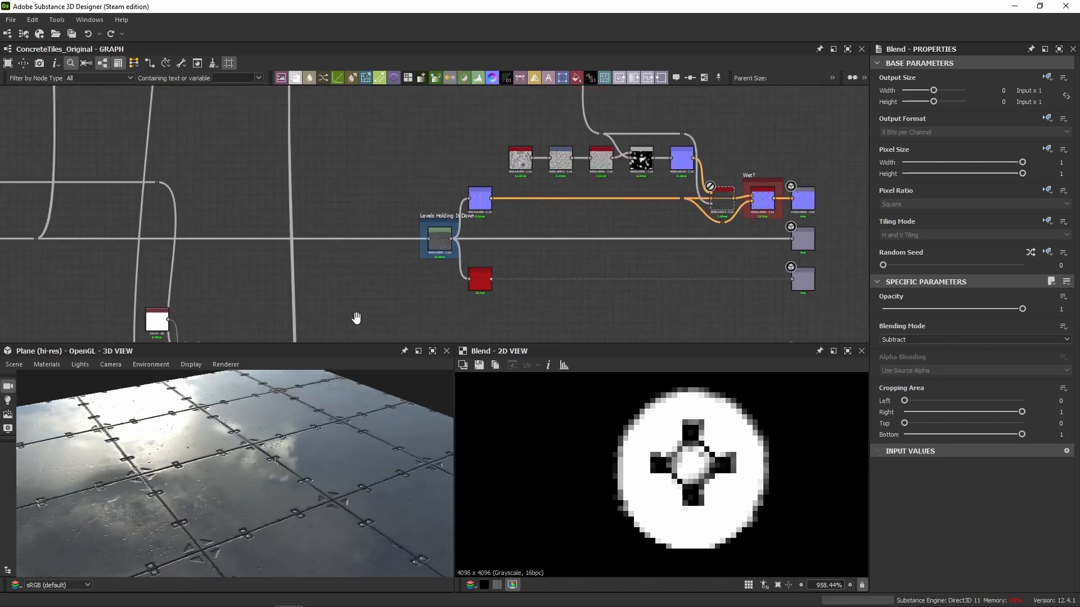
middle_drag(345, 234, 333, 388)
middle_drag(452, 259, 427, 334)
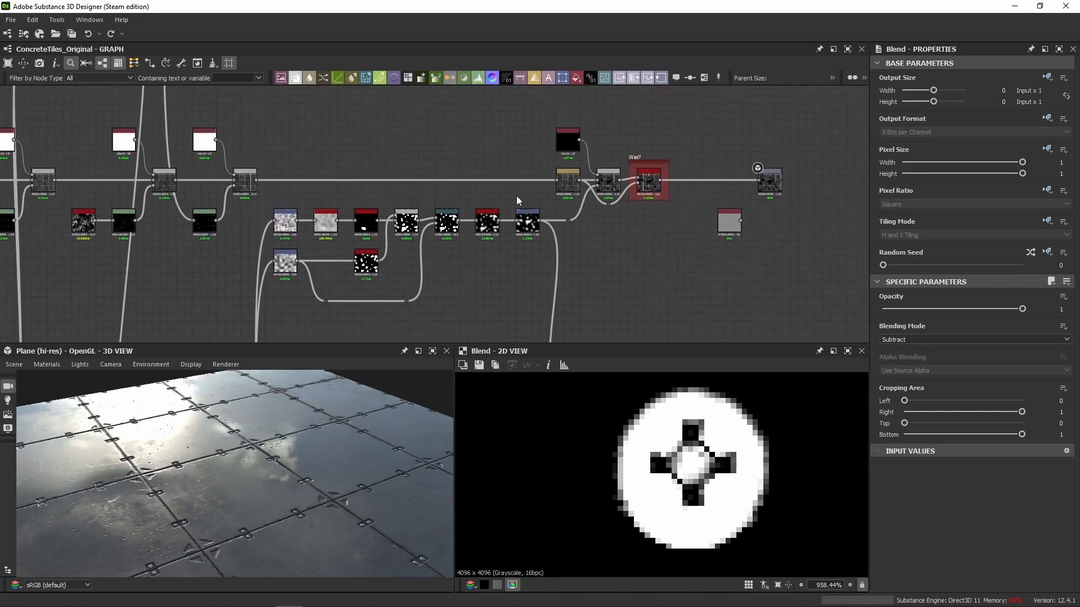
scroll(392, 172, down, 3)
middle_drag(386, 282, 394, 354)
mouse_move(393, 220)
middle_down()
mouse_move(394, 270)
mouse_move(419, 181)
middle_up()
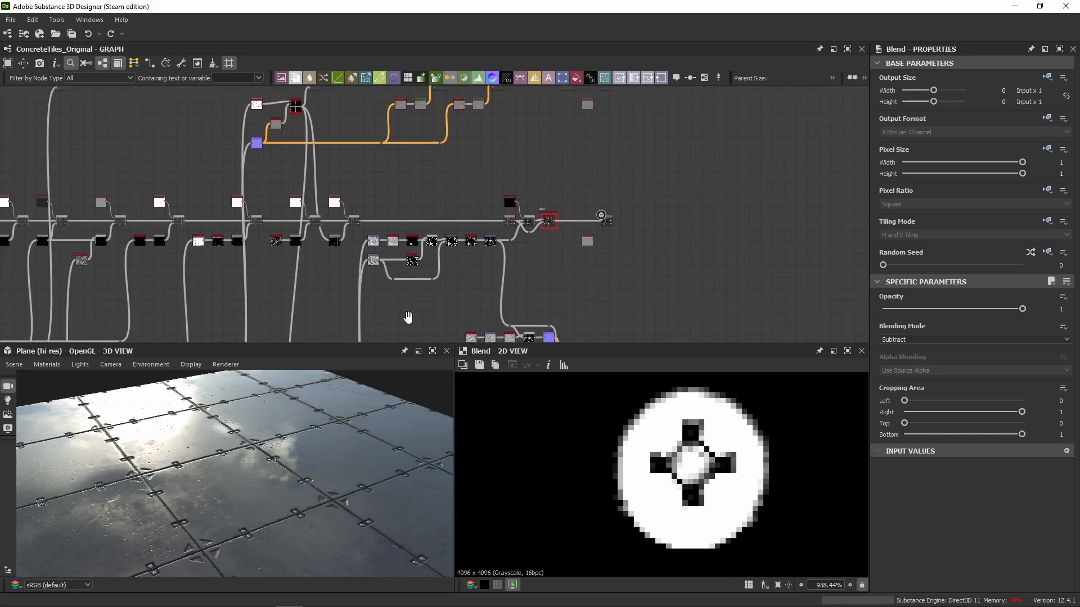
middle_drag(407, 318, 433, 246)
drag(280, 515, 231, 498)
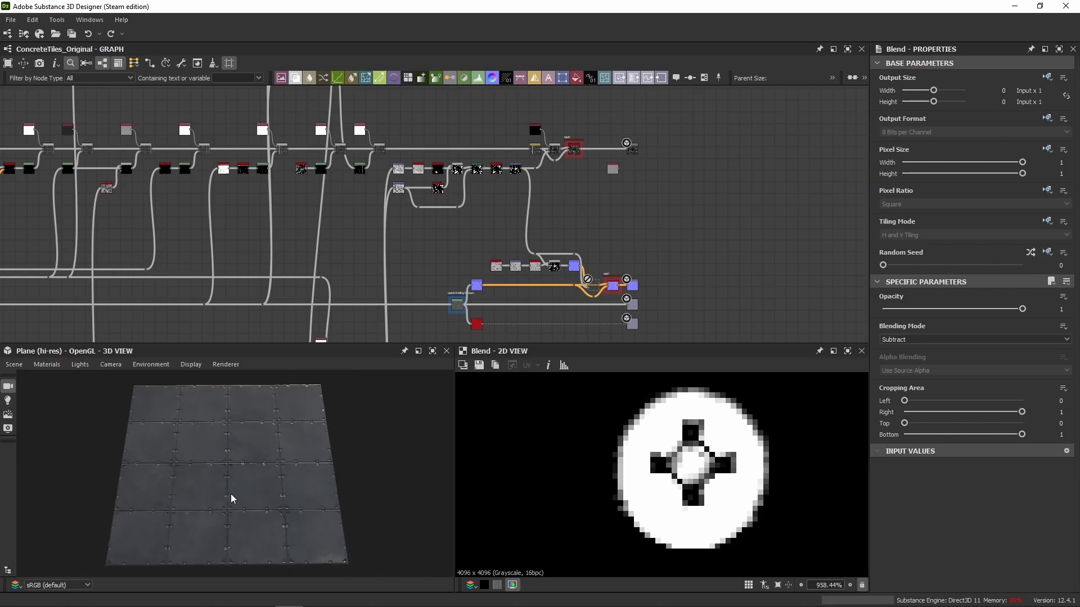